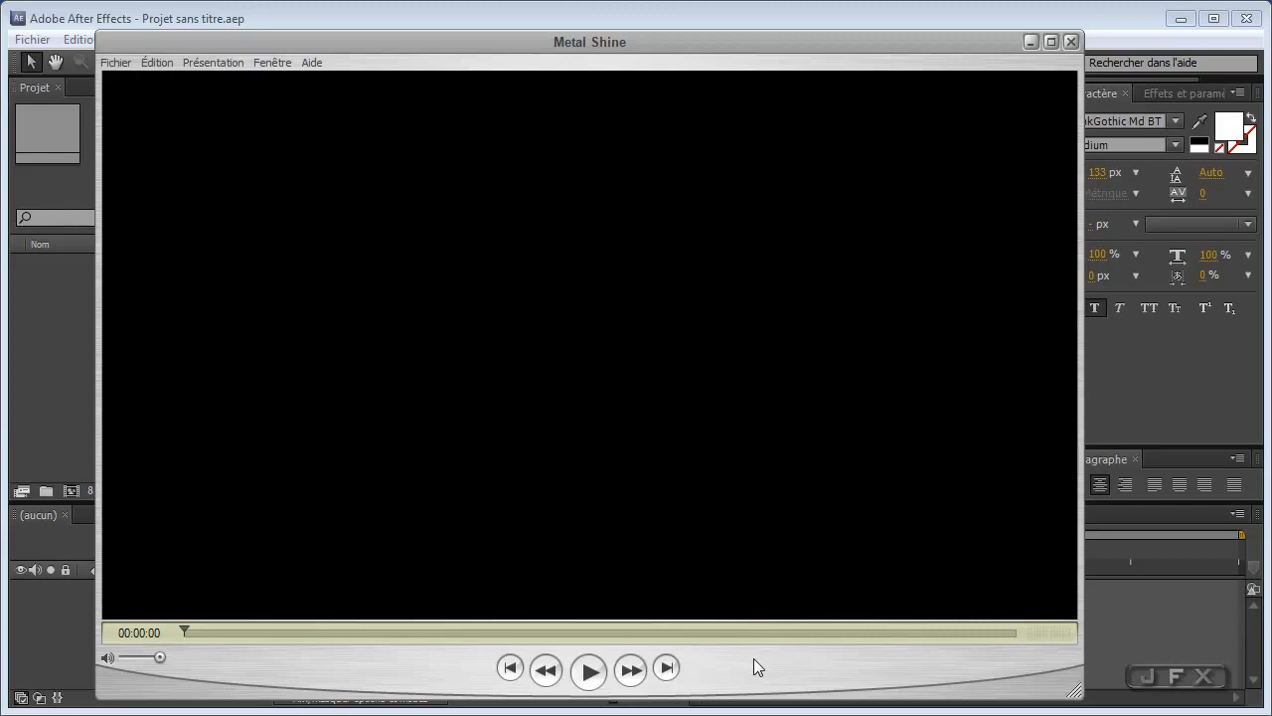
# Step: Examine the finished Metal Shine animation from start to end in the video player, then close the player
pyautogui.press('space')
pyautogui.click(217, 632)
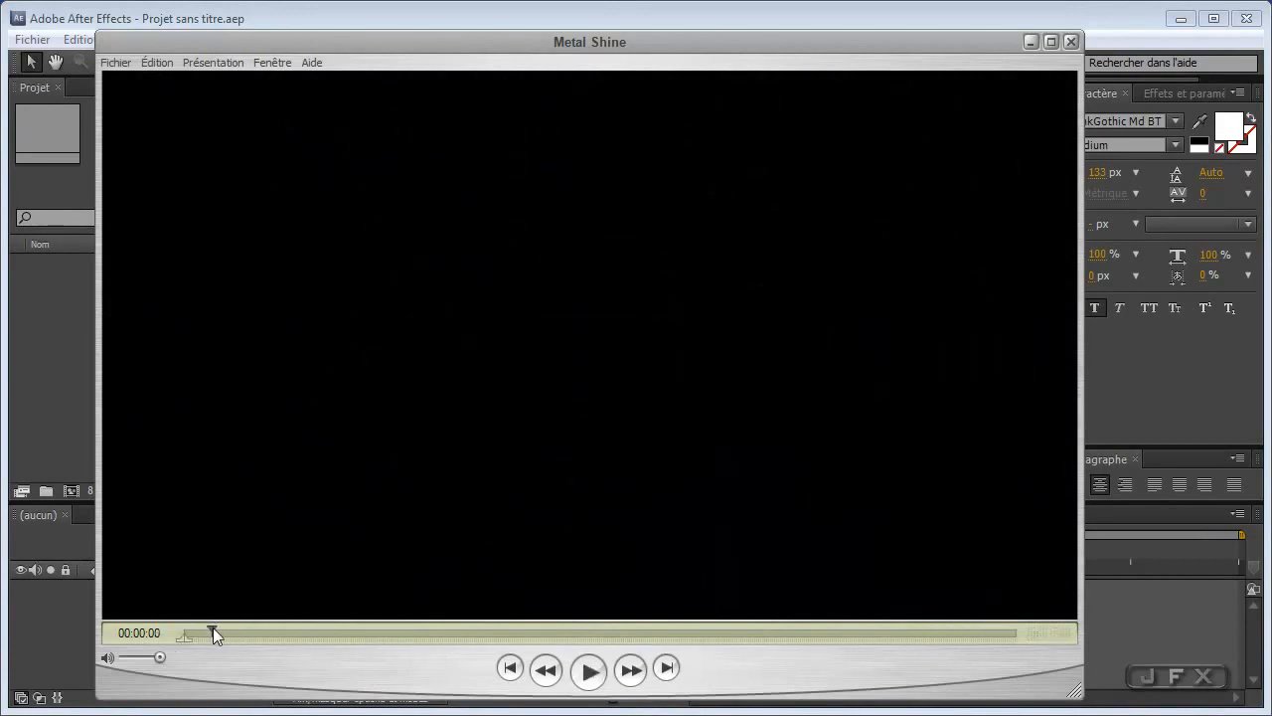
pyautogui.moveTo(204, 634); pyautogui.dragTo(220, 634)
pyautogui.moveTo(251, 628)
pyautogui.mouseDown()
pyautogui.moveTo(287, 628)
pyautogui.moveTo(275, 631)
pyautogui.mouseUp()
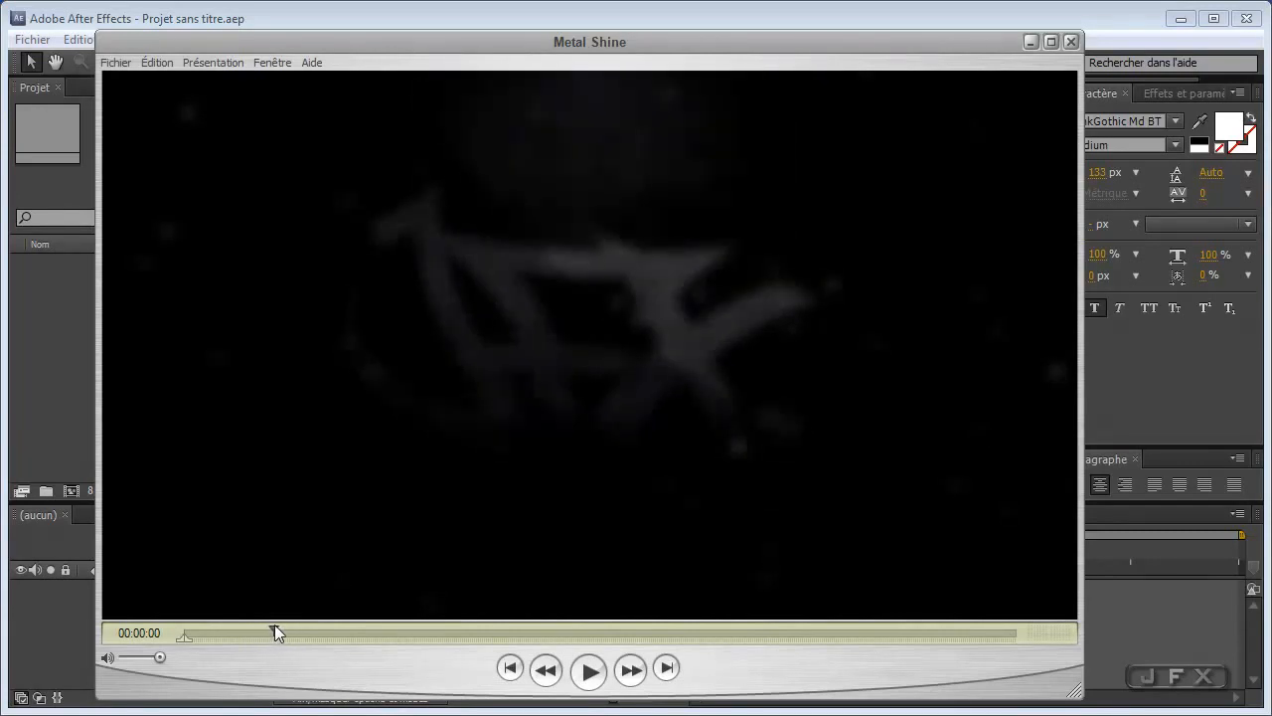
pyautogui.moveTo(273, 627); pyautogui.dragTo(299, 621)
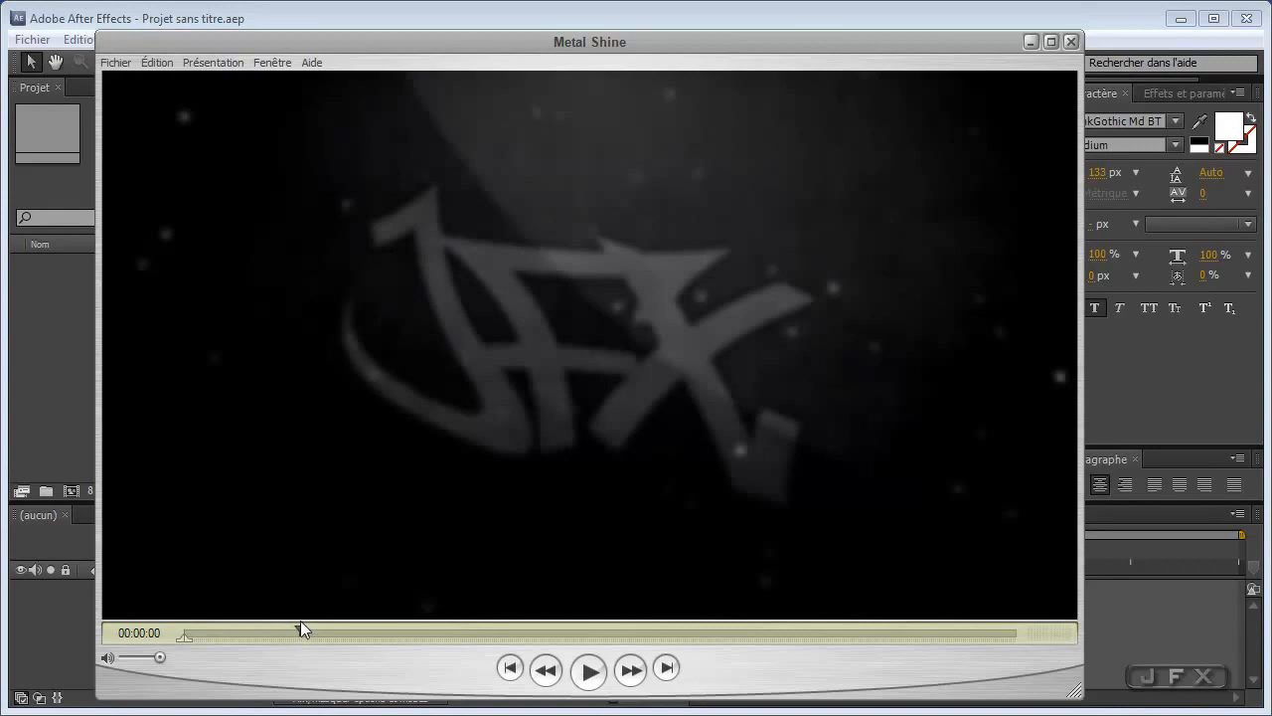
pyautogui.click(299, 621)
pyautogui.moveTo(300, 627); pyautogui.dragTo(336, 630)
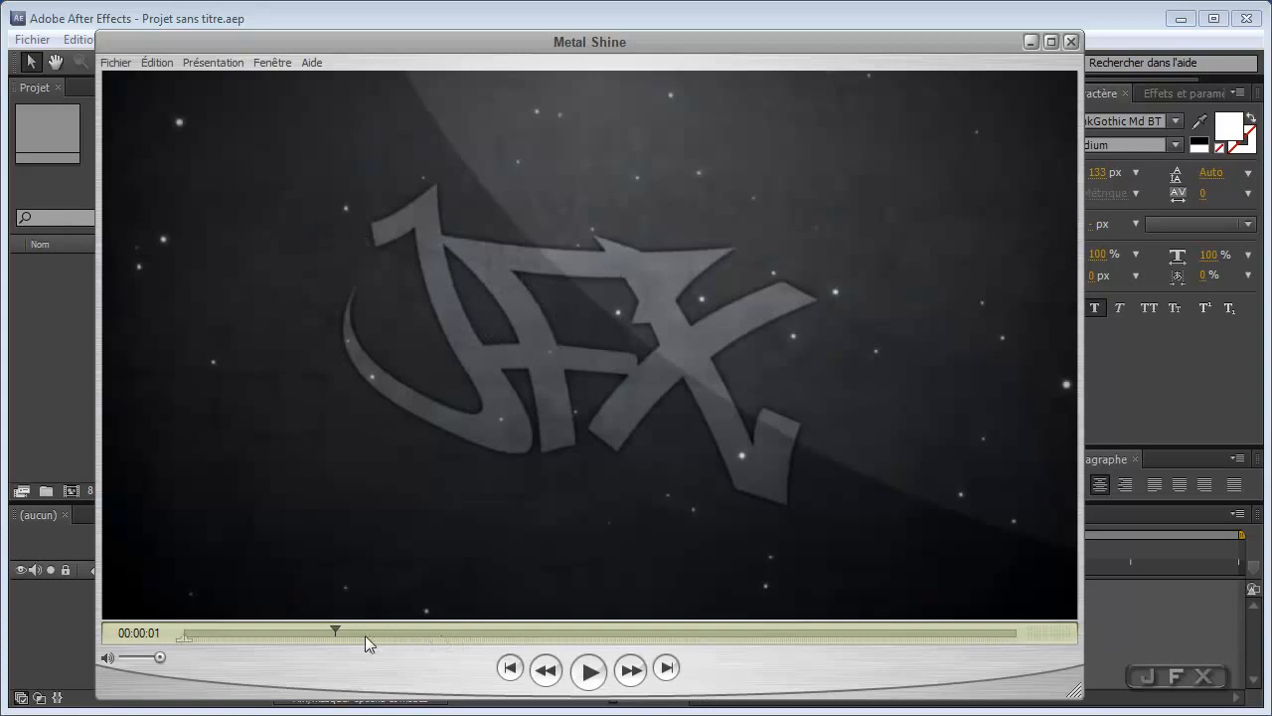
pyautogui.moveTo(335, 630); pyautogui.dragTo(353, 630)
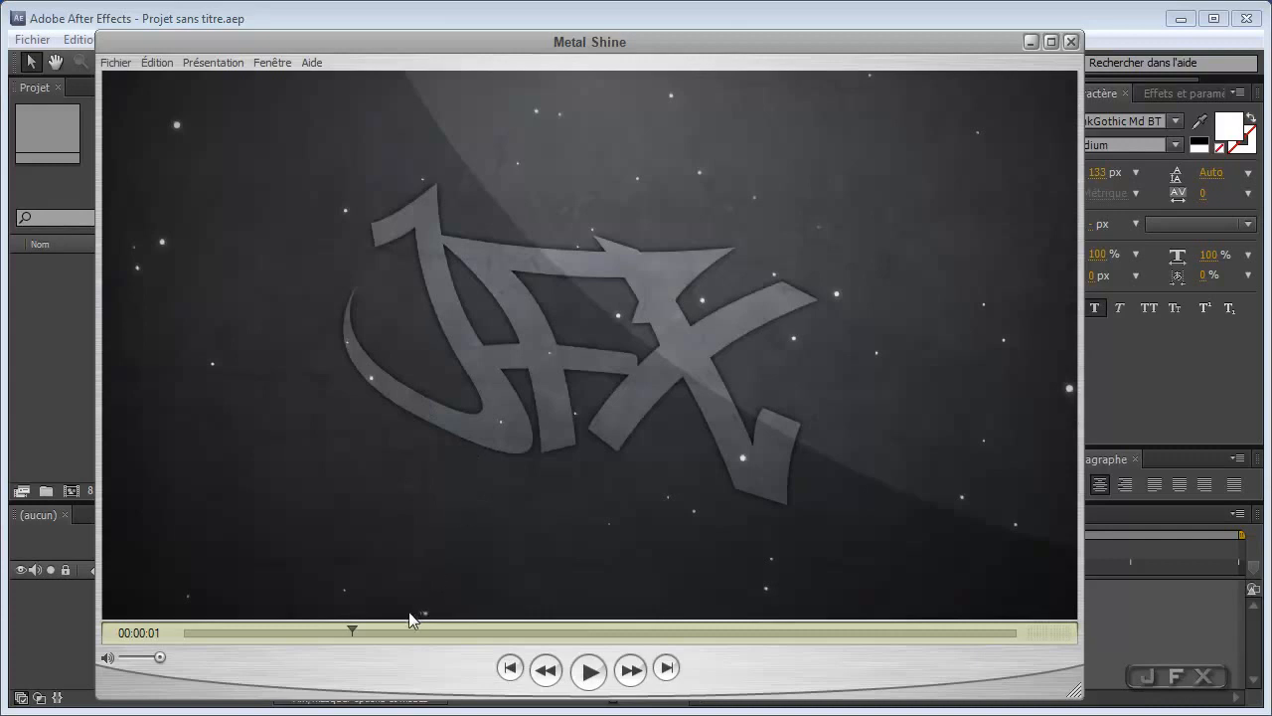
pyautogui.moveTo(355, 630); pyautogui.dragTo(373, 630)
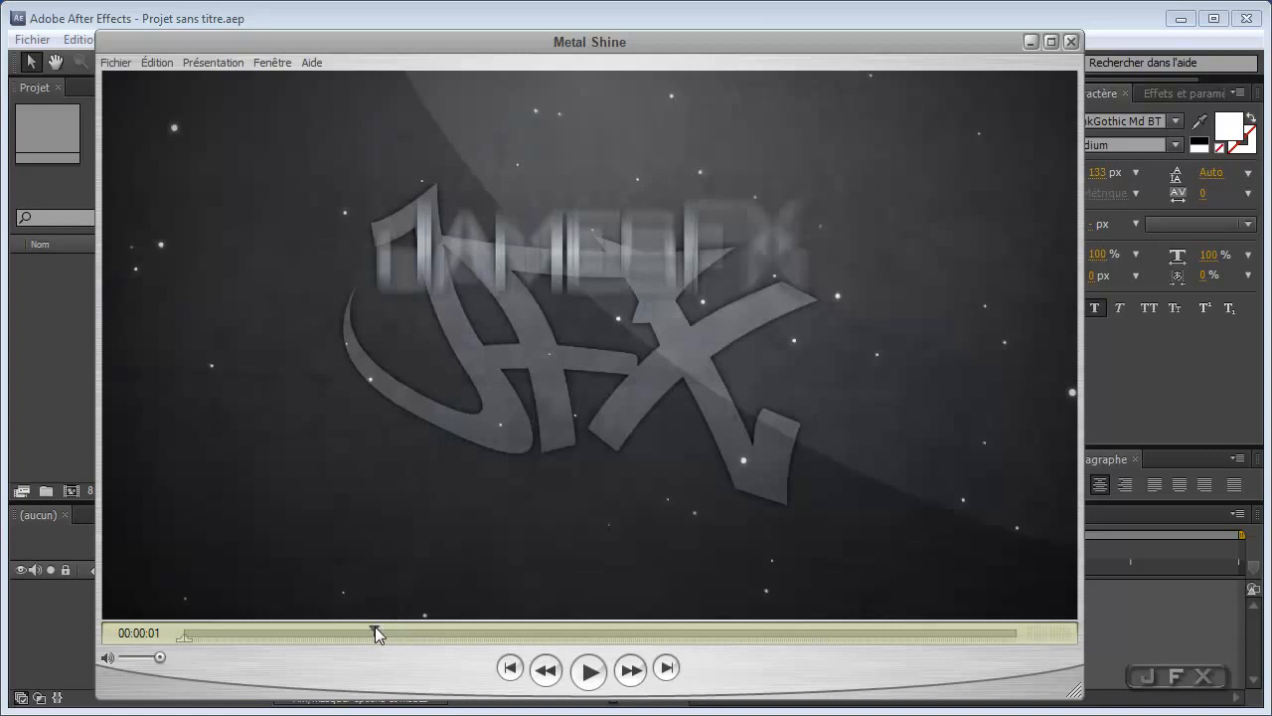
pyautogui.moveTo(374, 626); pyautogui.dragTo(377, 627)
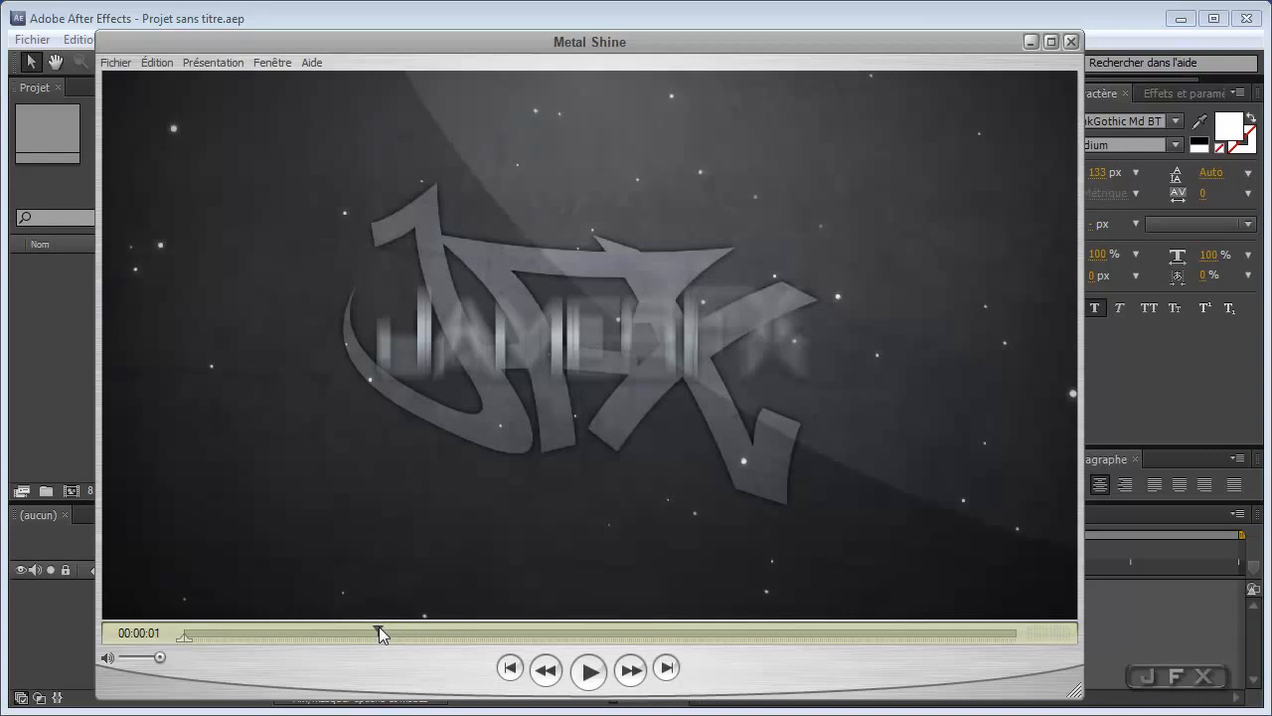
pyautogui.moveTo(378, 626); pyautogui.dragTo(468, 627)
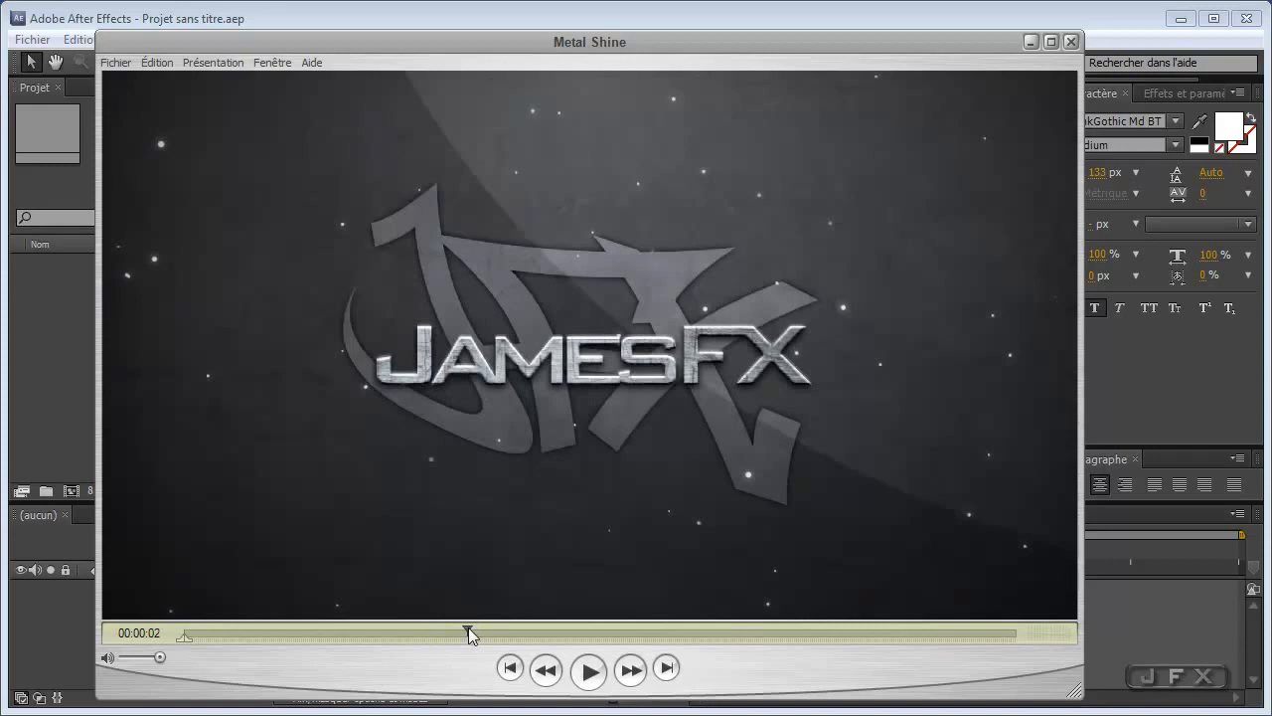
pyautogui.moveTo(473, 629); pyautogui.dragTo(573, 630)
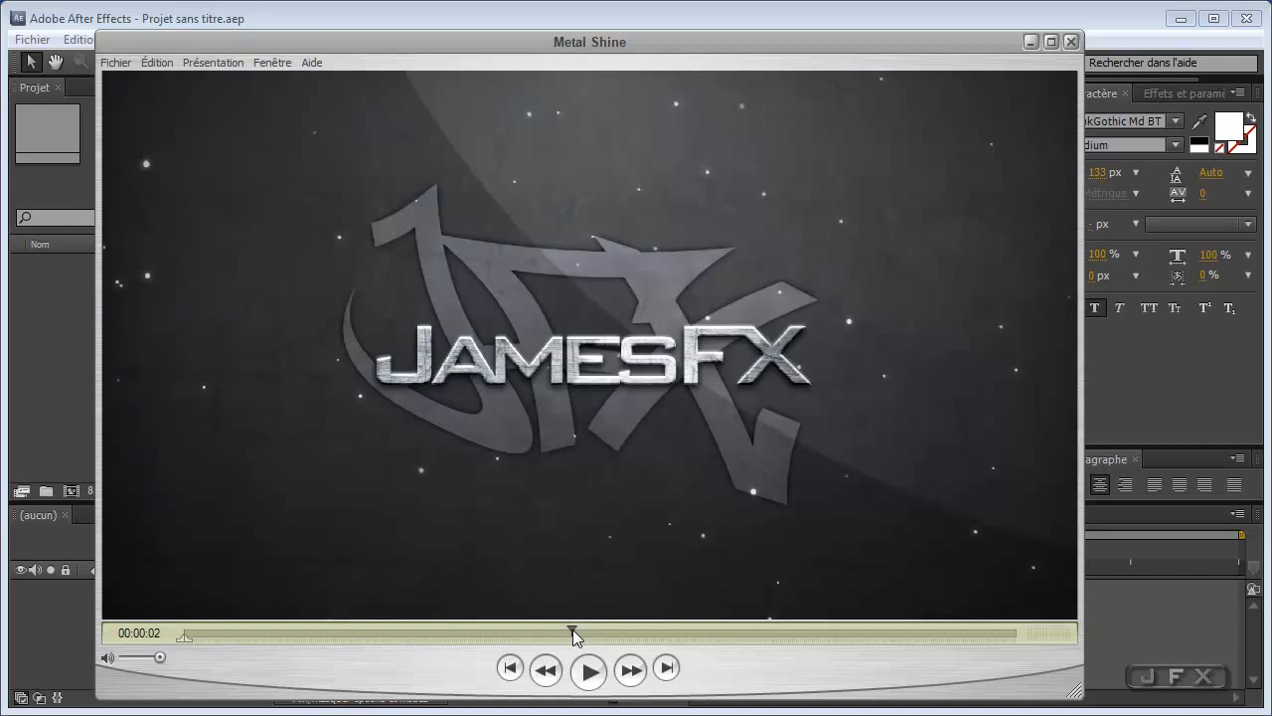
pyautogui.moveTo(572, 629); pyautogui.dragTo(645, 627)
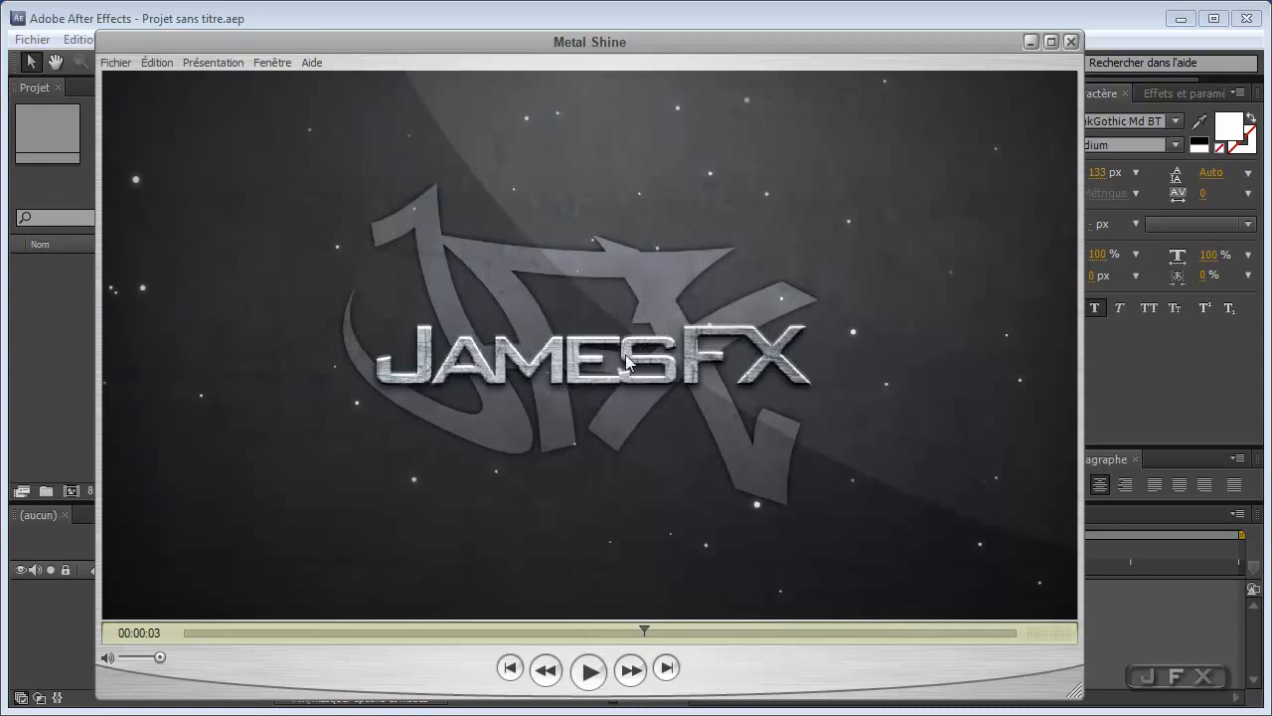
pyautogui.moveTo(643, 632); pyautogui.dragTo(902, 623)
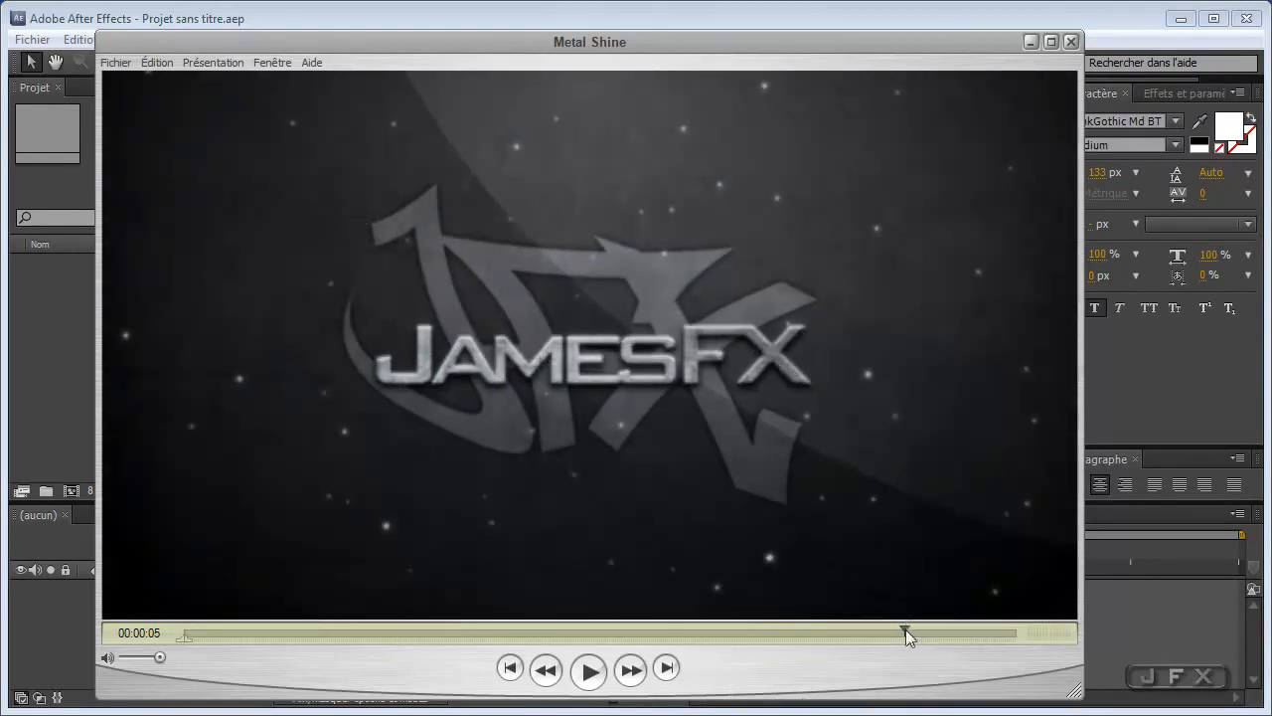
pyautogui.moveTo(905, 629); pyautogui.dragTo(917, 629)
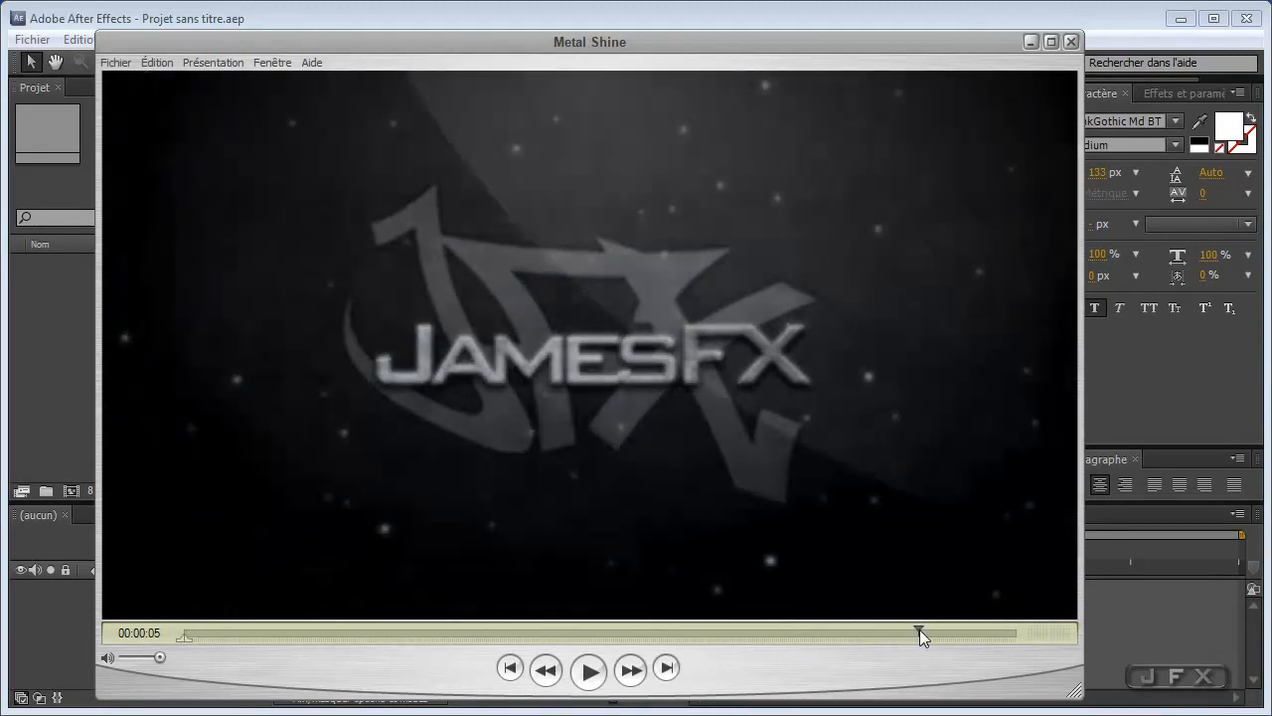
pyautogui.moveTo(921, 629); pyautogui.dragTo(996, 627)
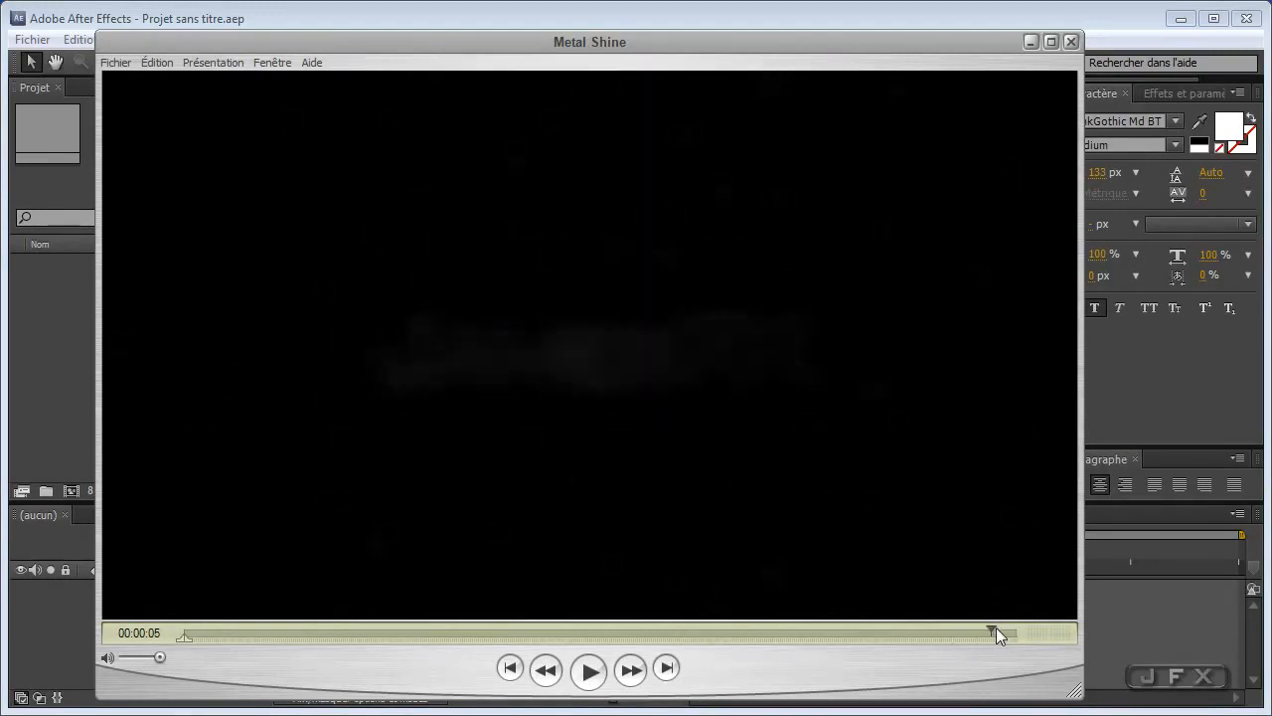
pyautogui.click(1071, 42)
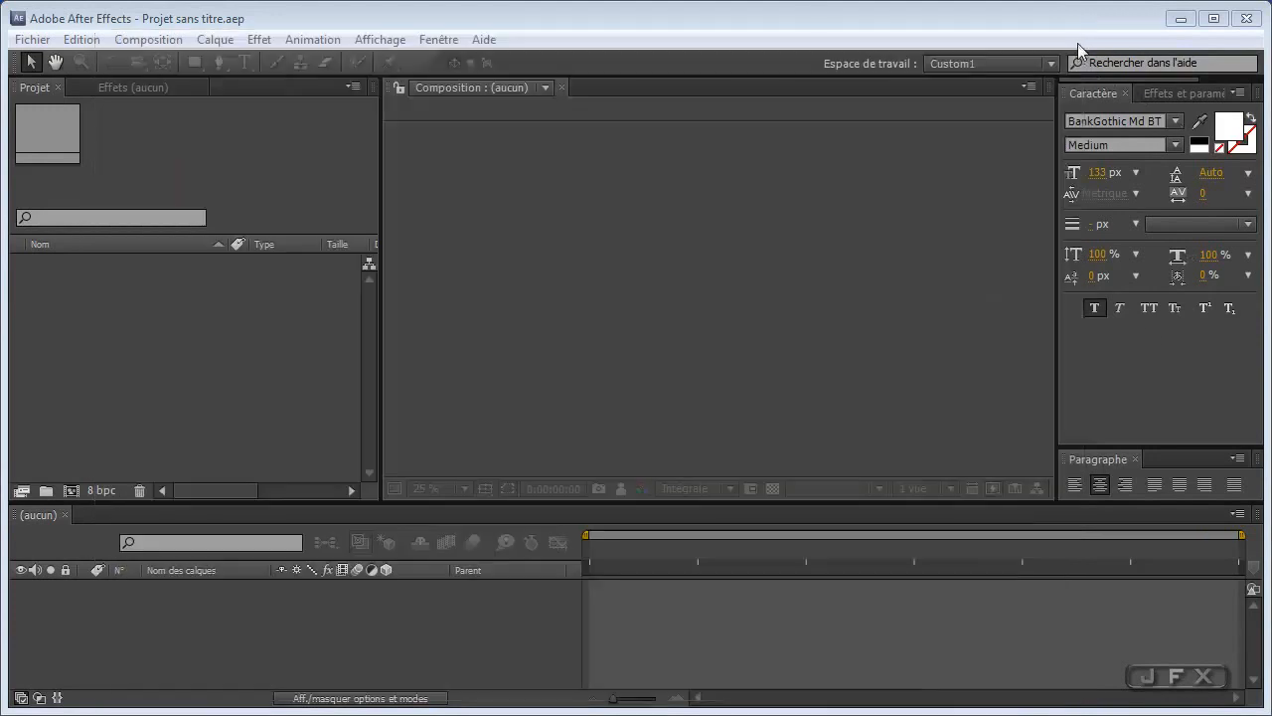
# Step: Create a project folder named Comp
pyautogui.click(167, 355)
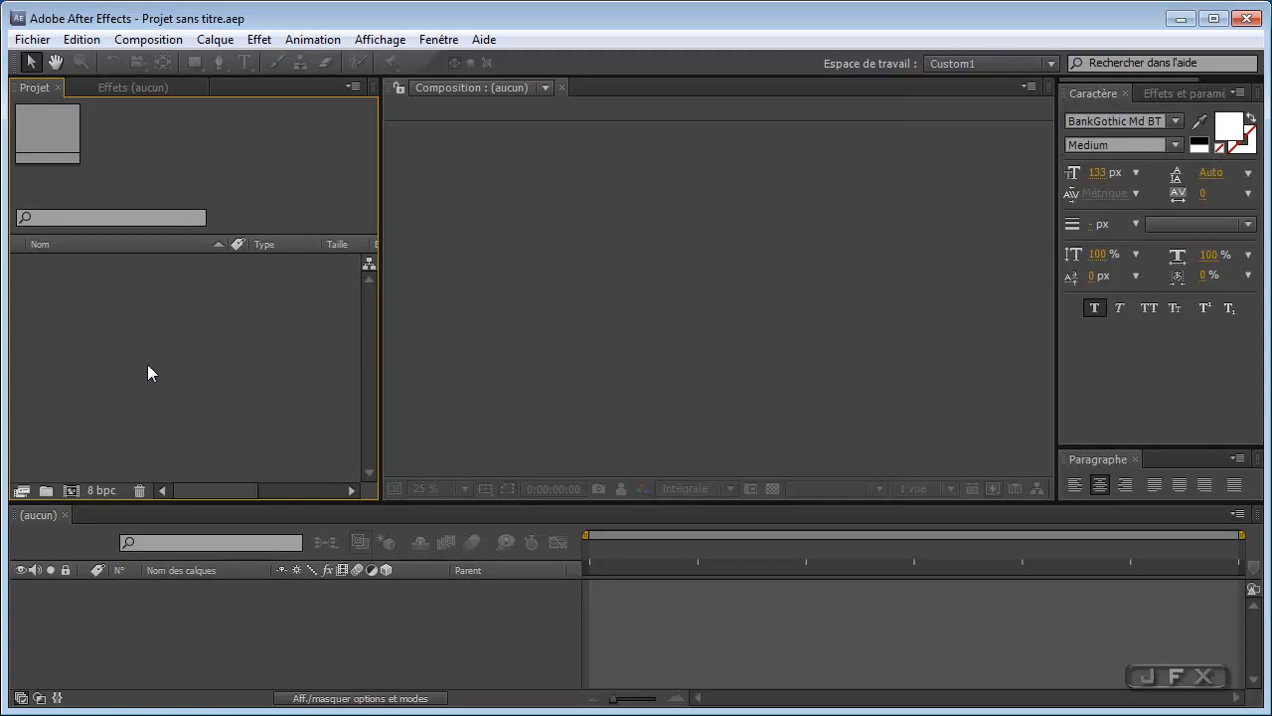
pyautogui.rightClick(148, 366)
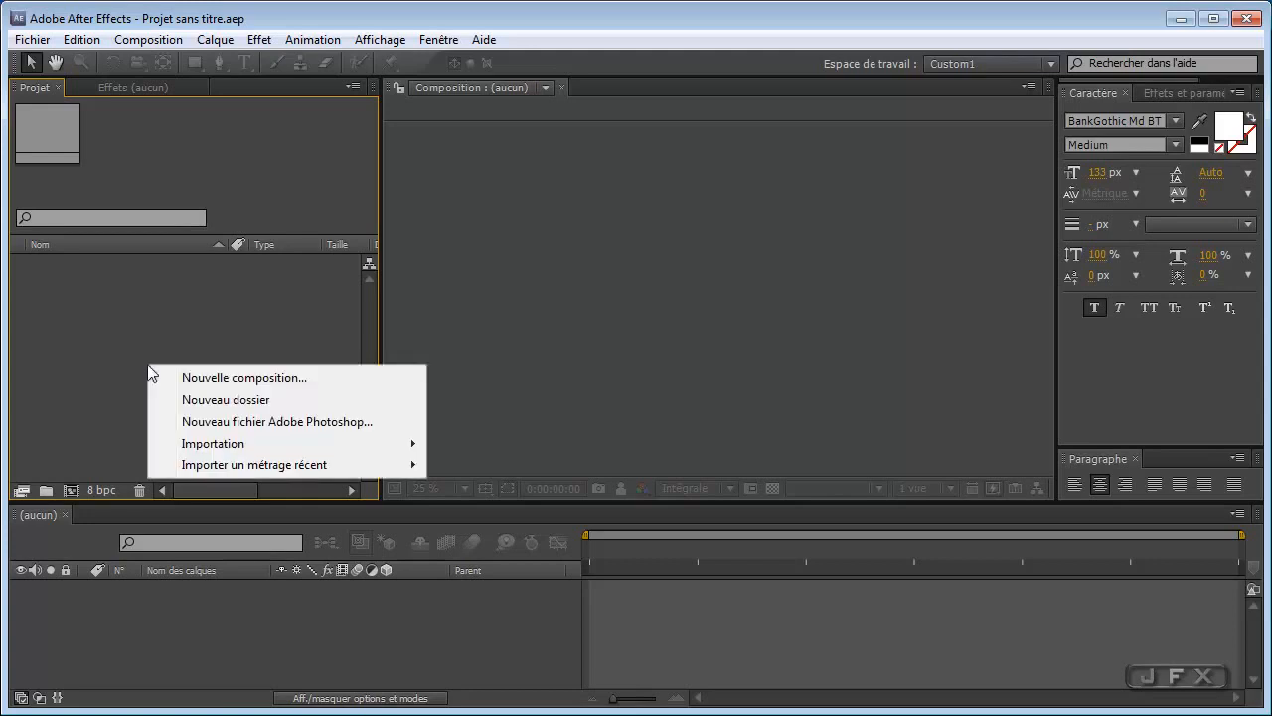
pyautogui.click(201, 400)
pyautogui.write('co')
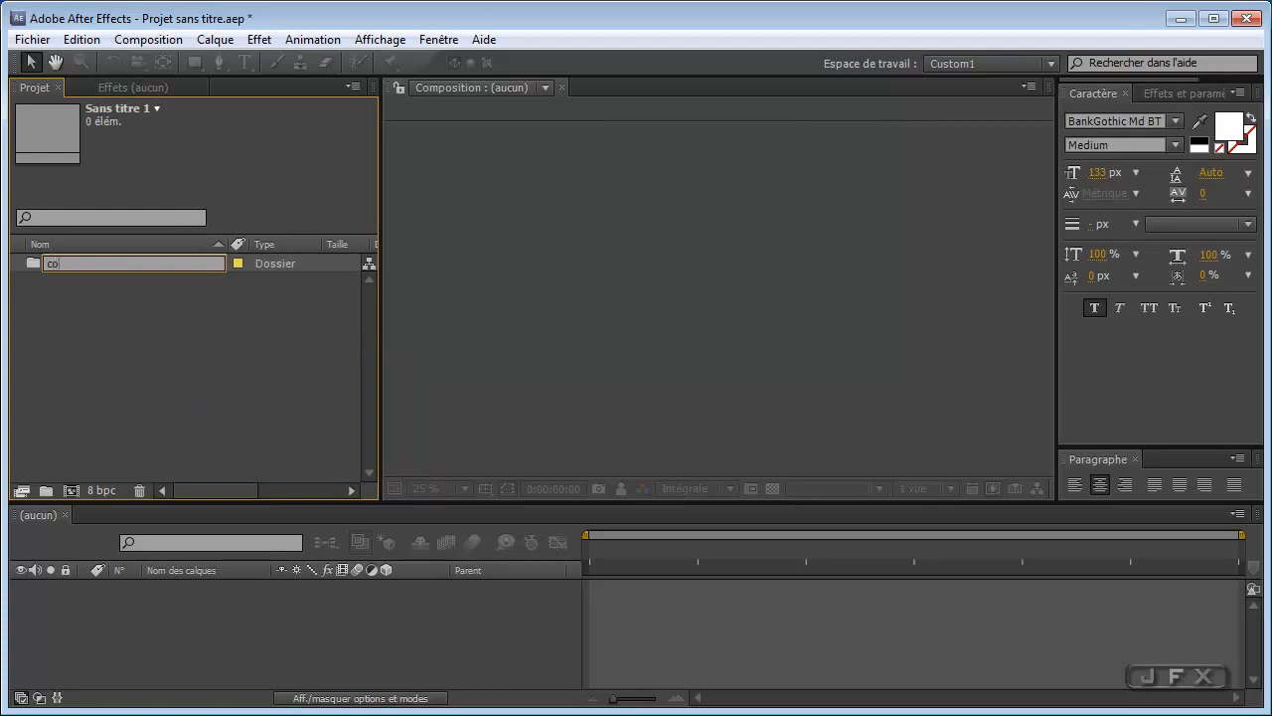
pyautogui.press('BackSpace')
pyautogui.press('BackSpace')
pyautogui.write('Comp')
pyautogui.press('Return')
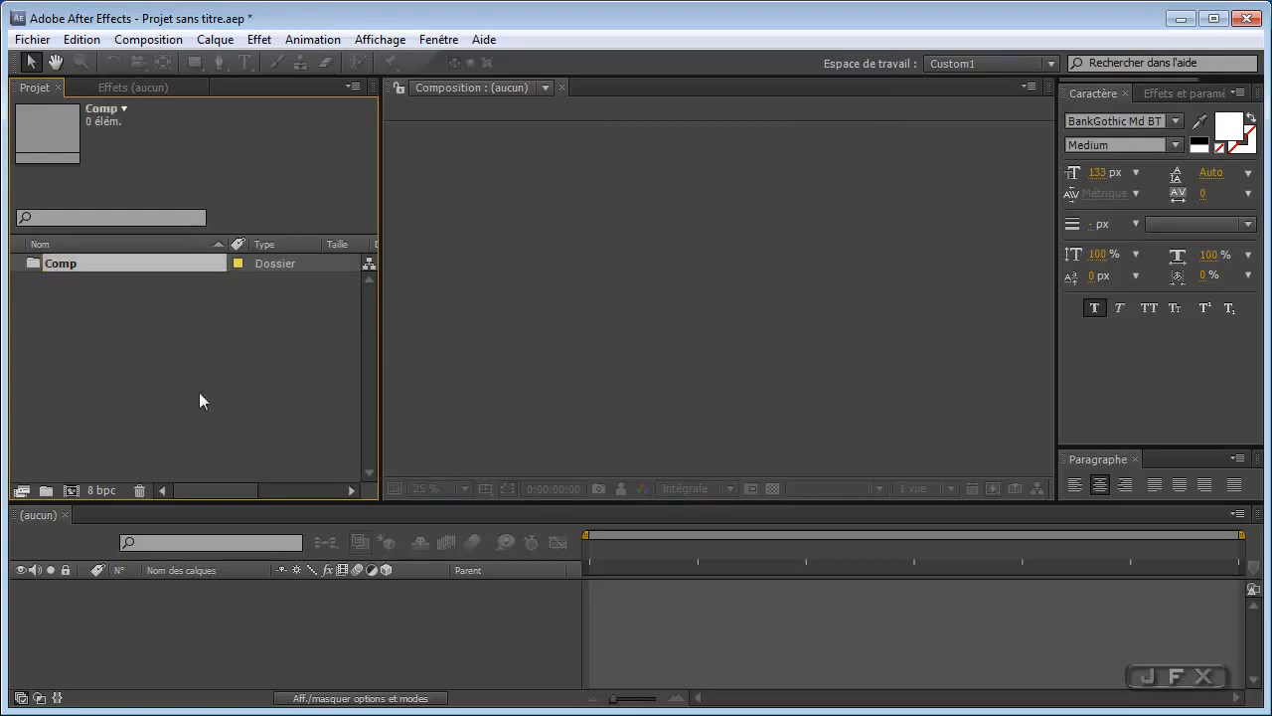
# Step: Create a second project folder named Textures alongside the Comp folder
pyautogui.rightClick(199, 392)
pyautogui.click(274, 430)
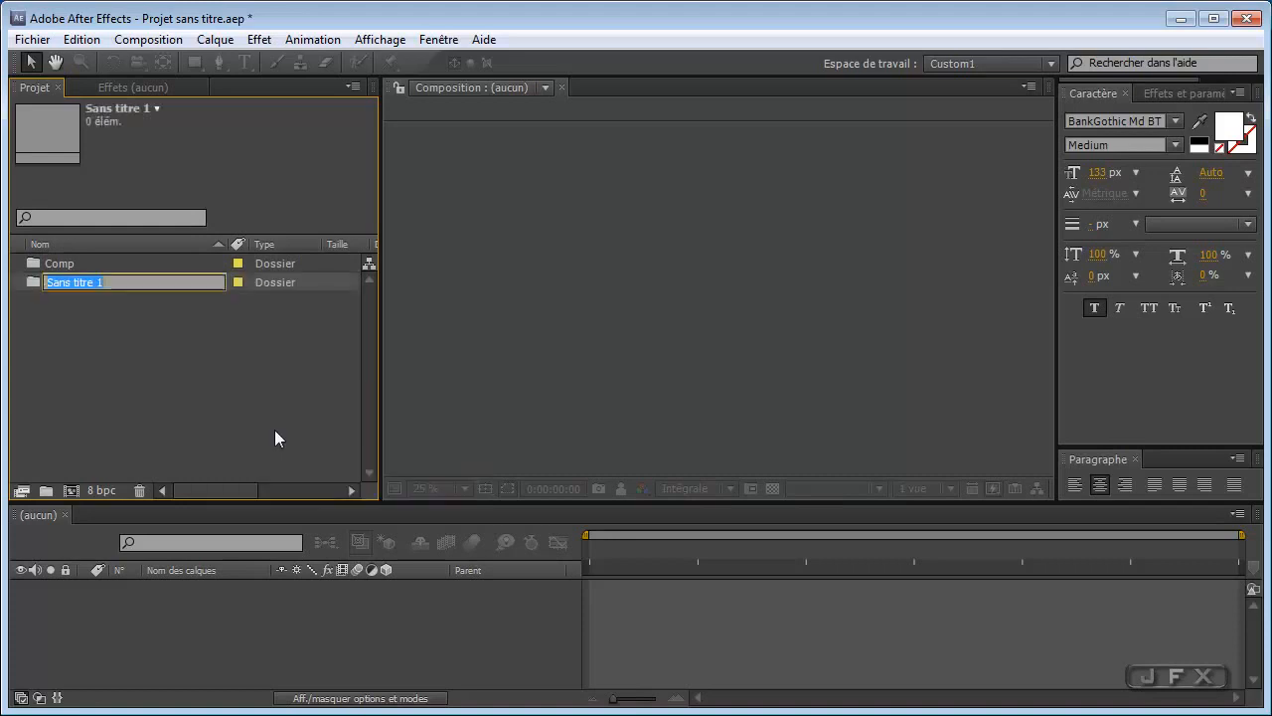
pyautogui.write('Textures')
pyautogui.press('Return')
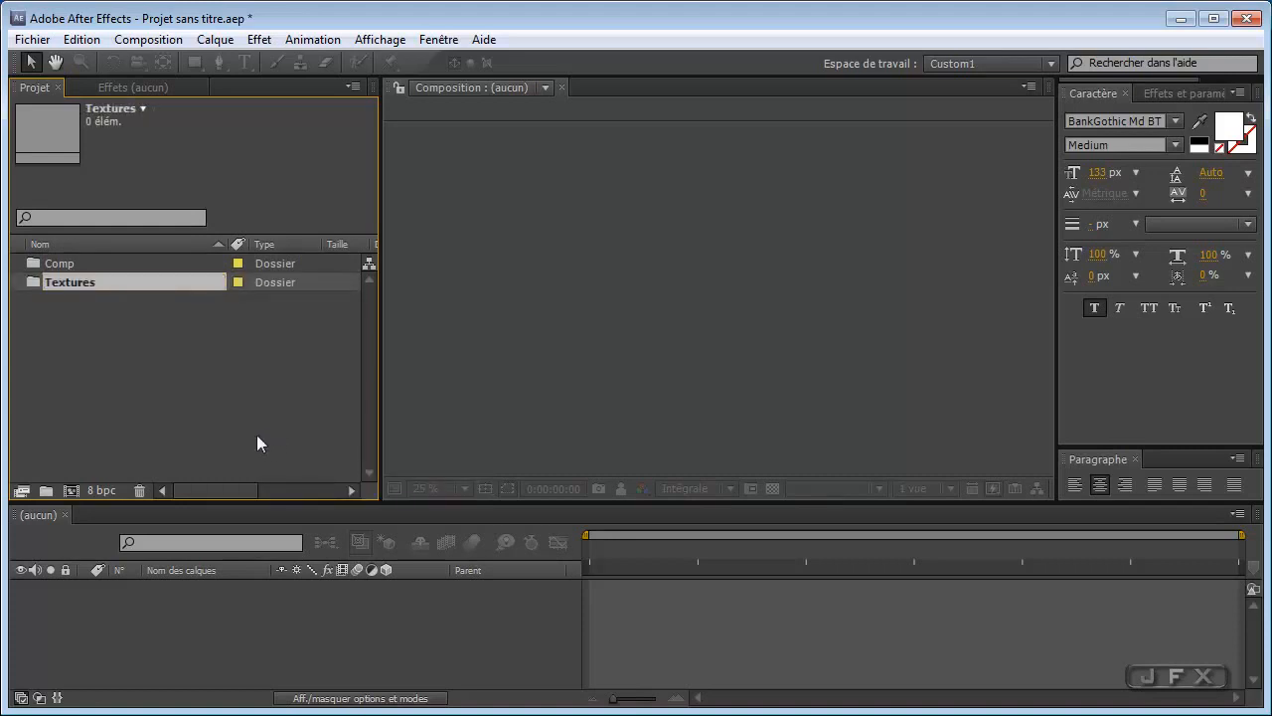
# Step: Import Dark Metal Texture.jpg and Scratched Metal Texture.jpg as footage and place both in the Textures folder
pyautogui.click(229, 410)
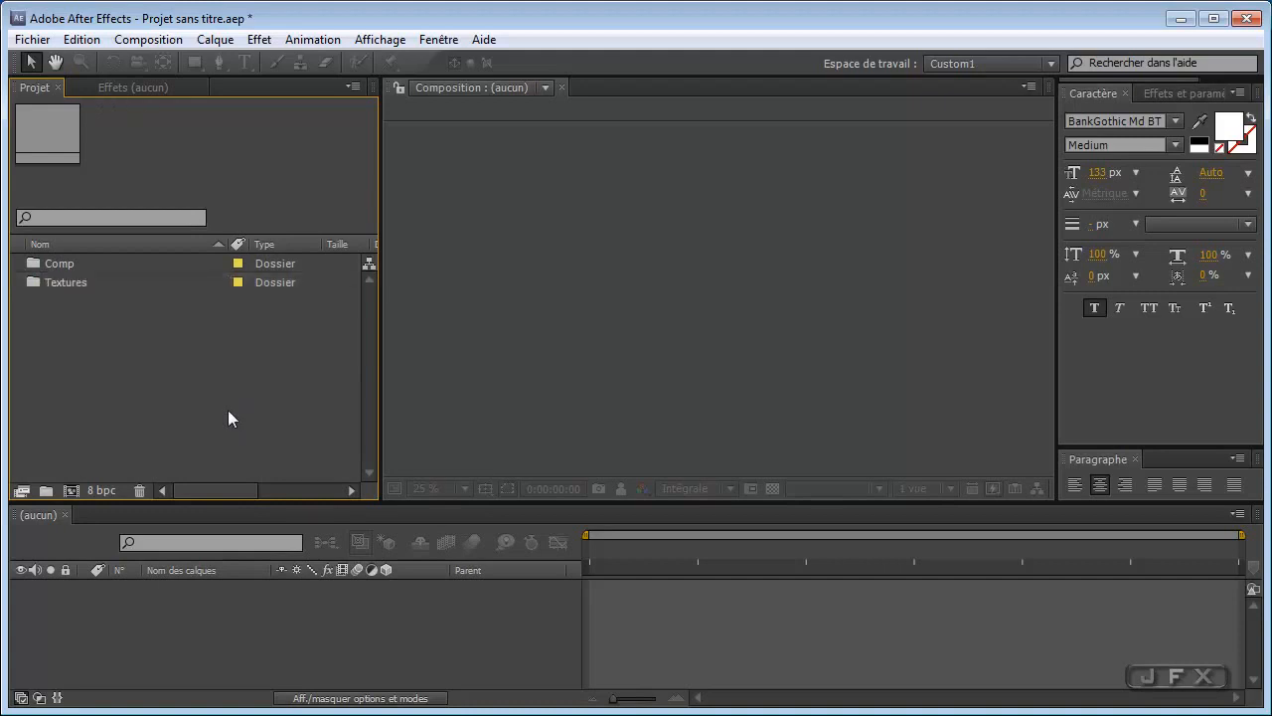
pyautogui.doubleClick(179, 359)
pyautogui.moveTo(389, 167); pyautogui.dragTo(131, 232)
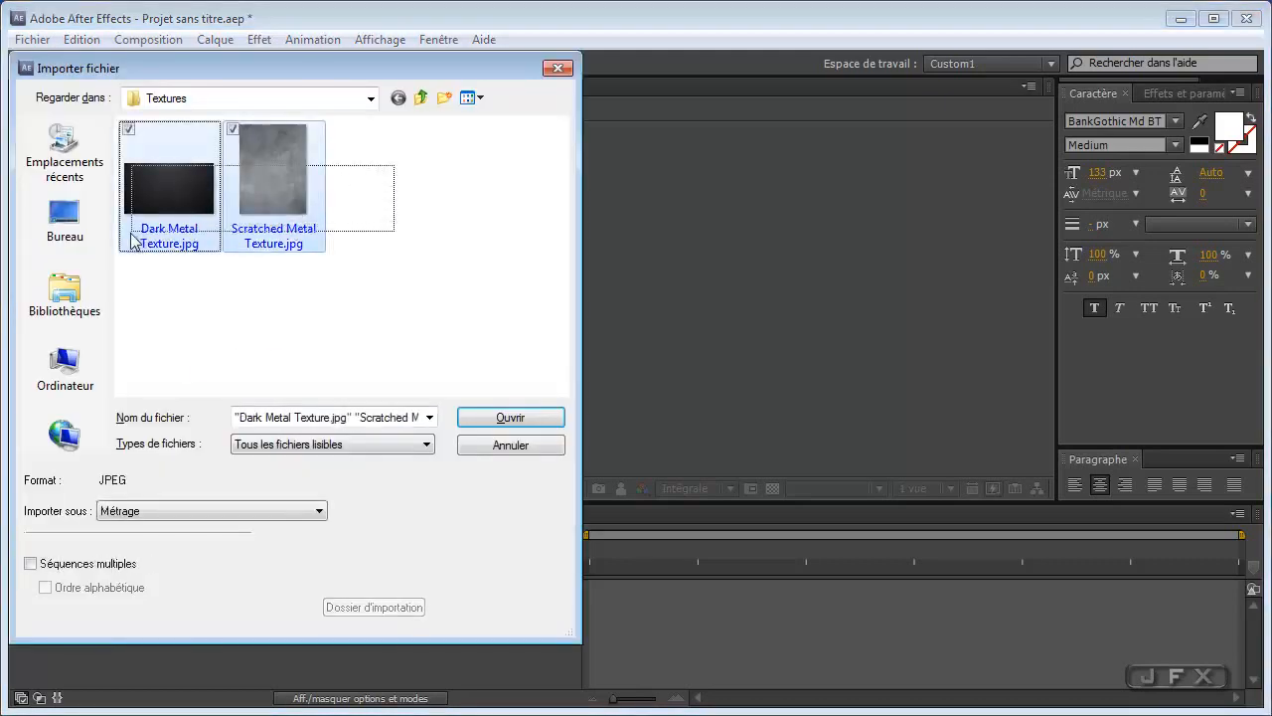
pyautogui.click(471, 418)
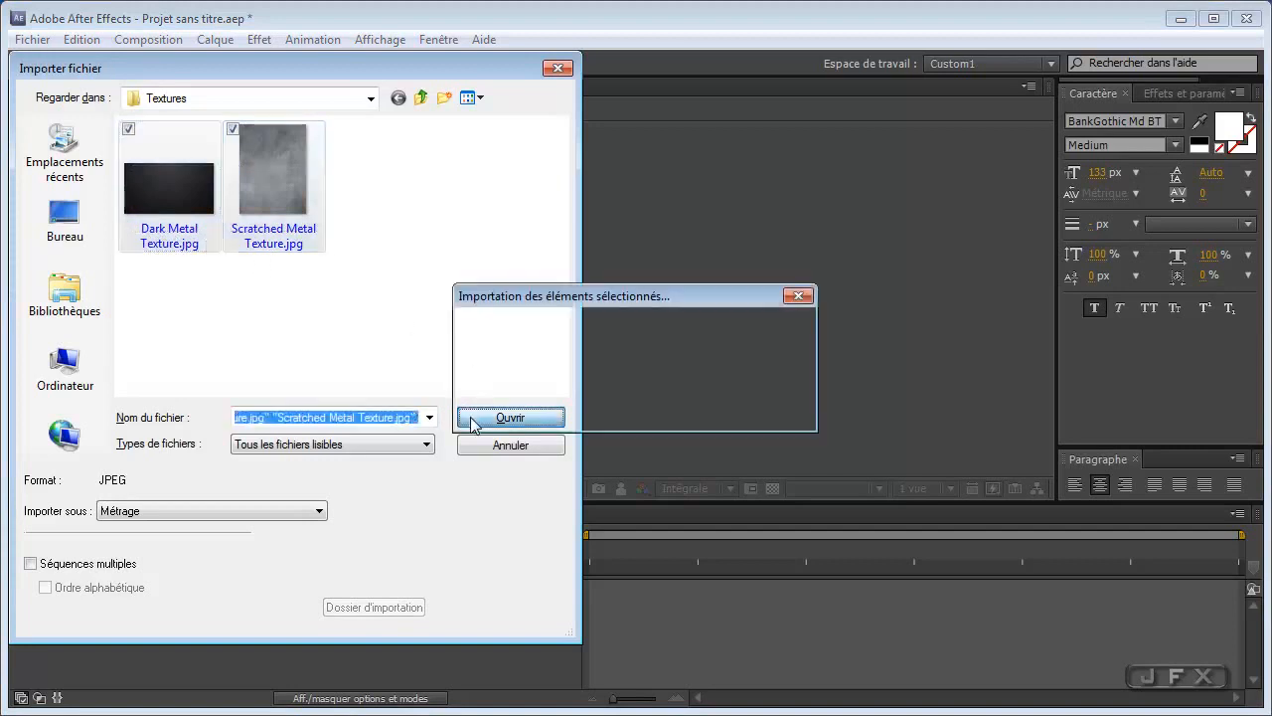
pyautogui.moveTo(75, 283); pyautogui.dragTo(65, 316)
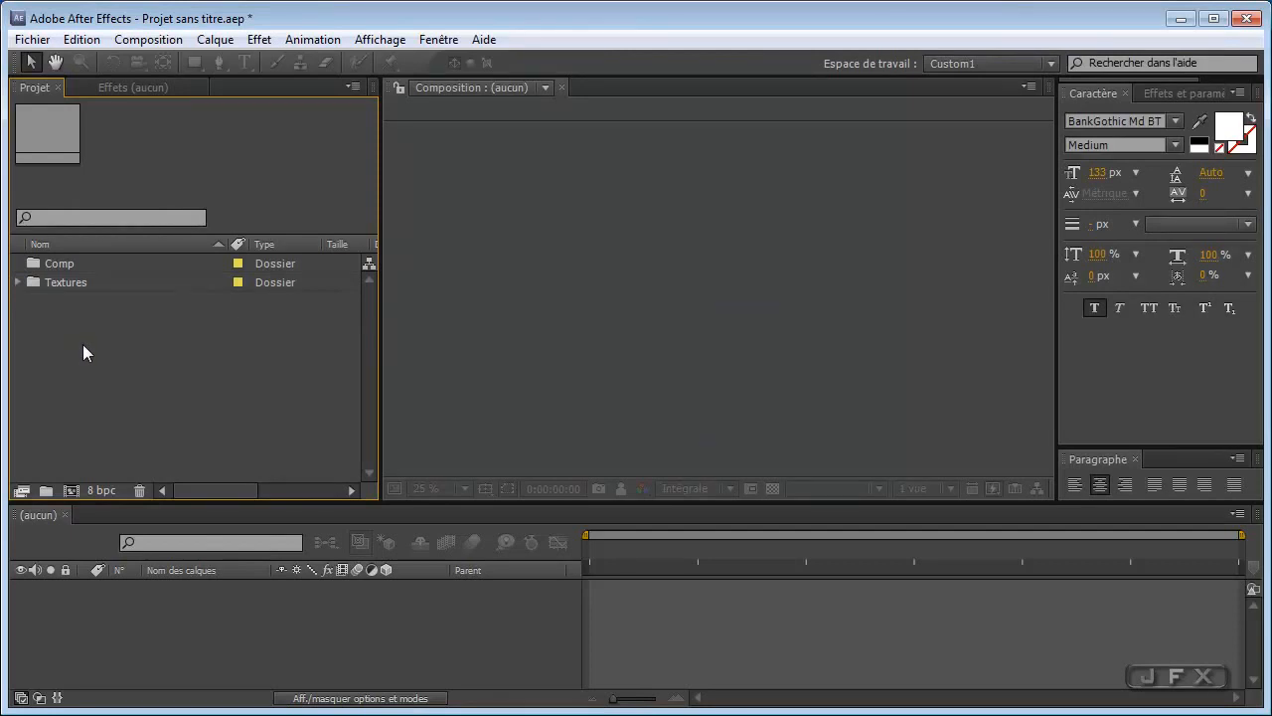
# Step: Create a composition named Metal Shine with the HDV/HDTV 720 29,97 preset and a duration of 0;00;06;00
pyautogui.hotkey('ctrl', 'n')
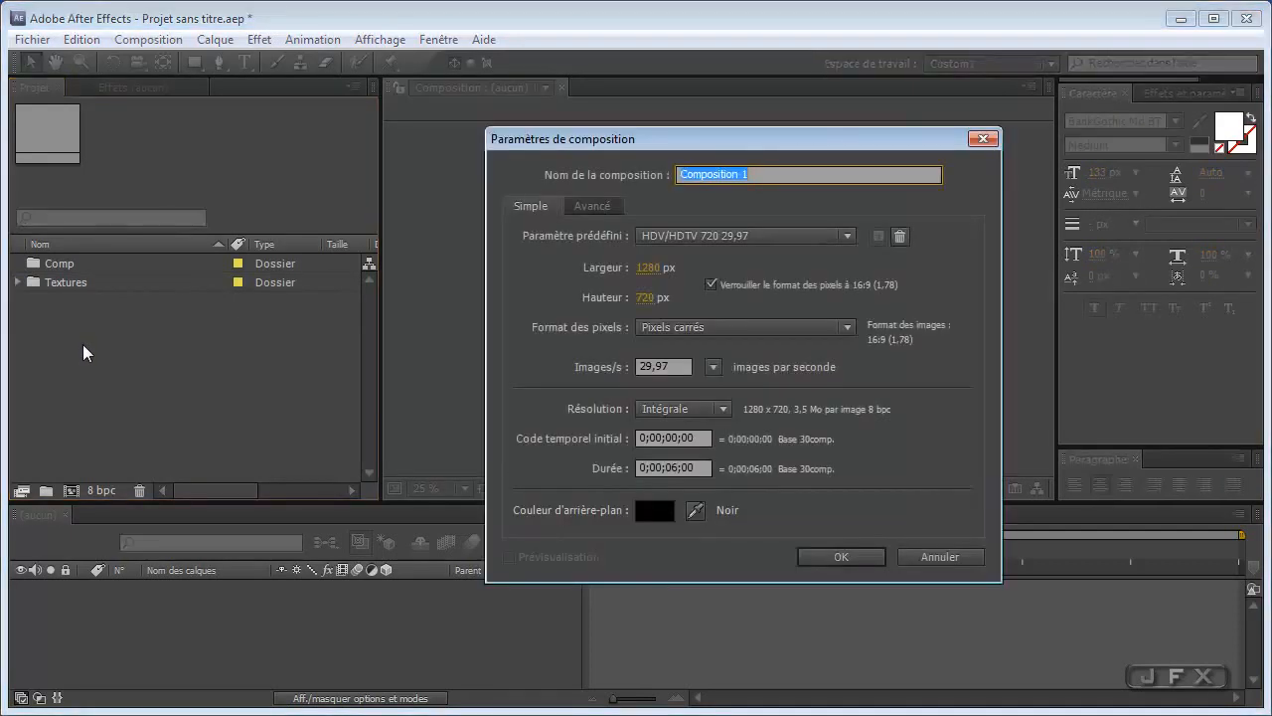
pyautogui.write('Metal Shine')
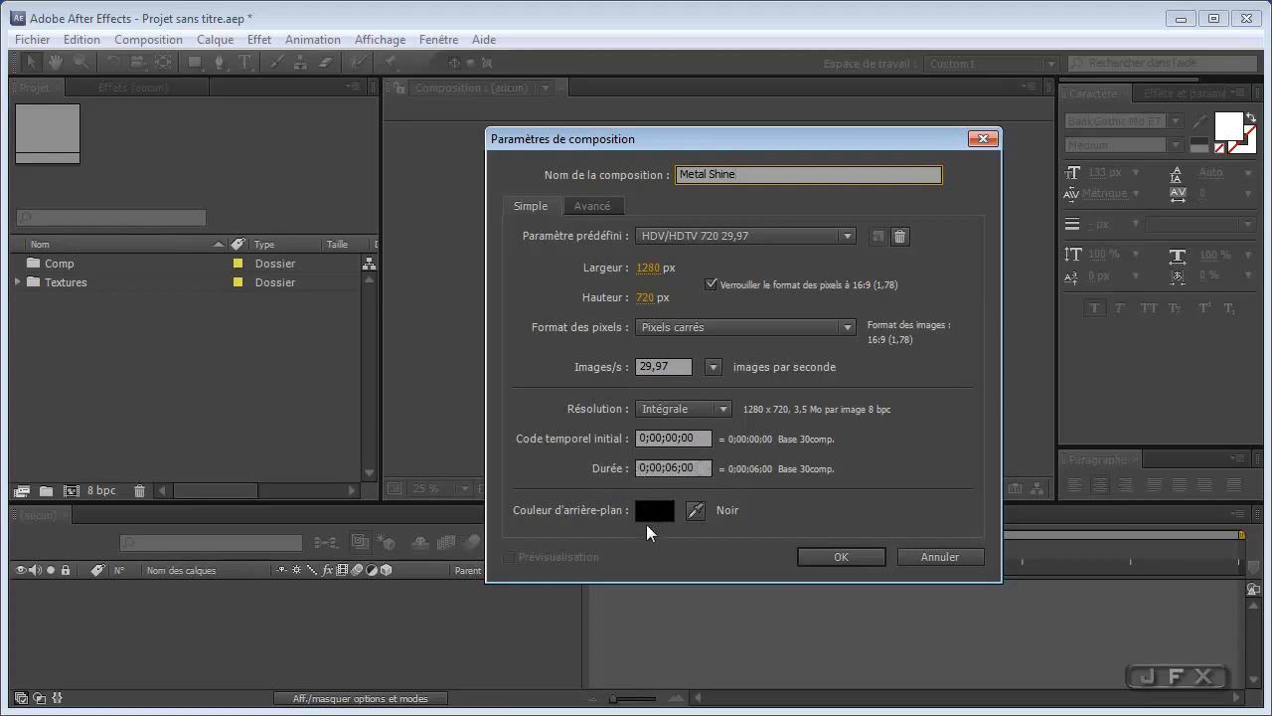
pyautogui.click(806, 555)
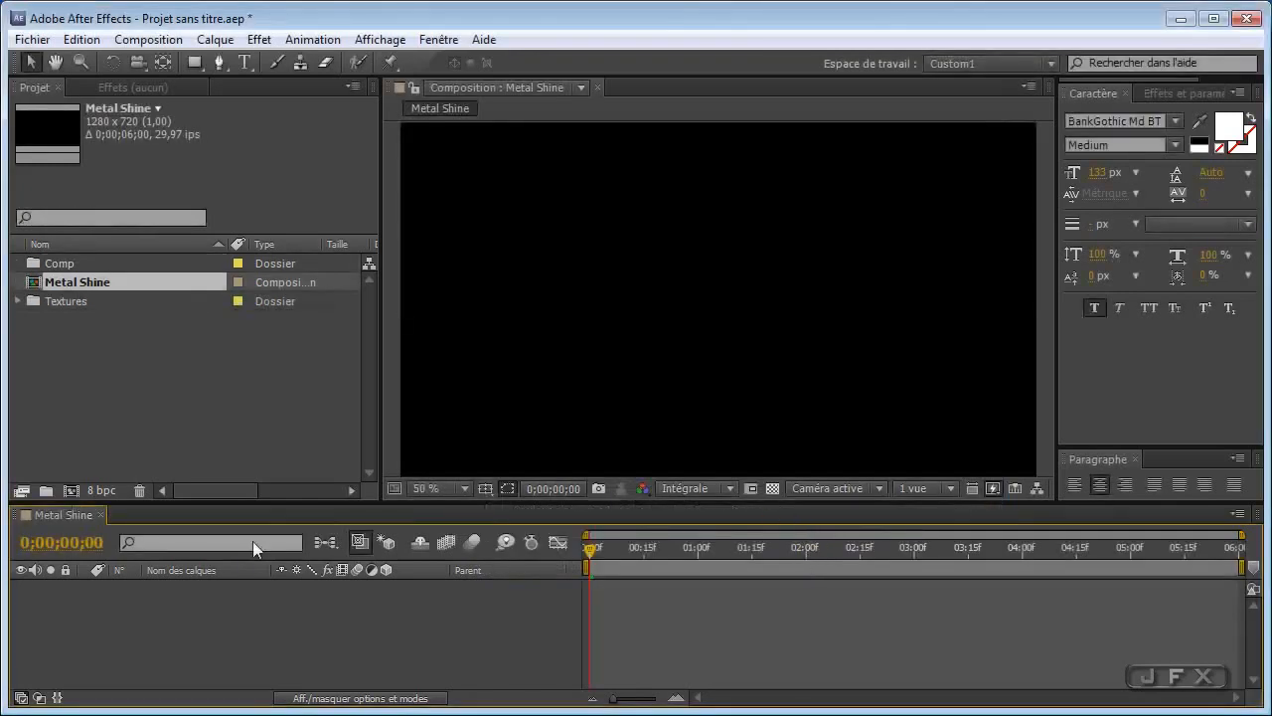
# Step: Add Dark Metal Texture.jpg from the Textures folder to the Metal Shine composition and rename its layer BG
pyautogui.click(18, 301)
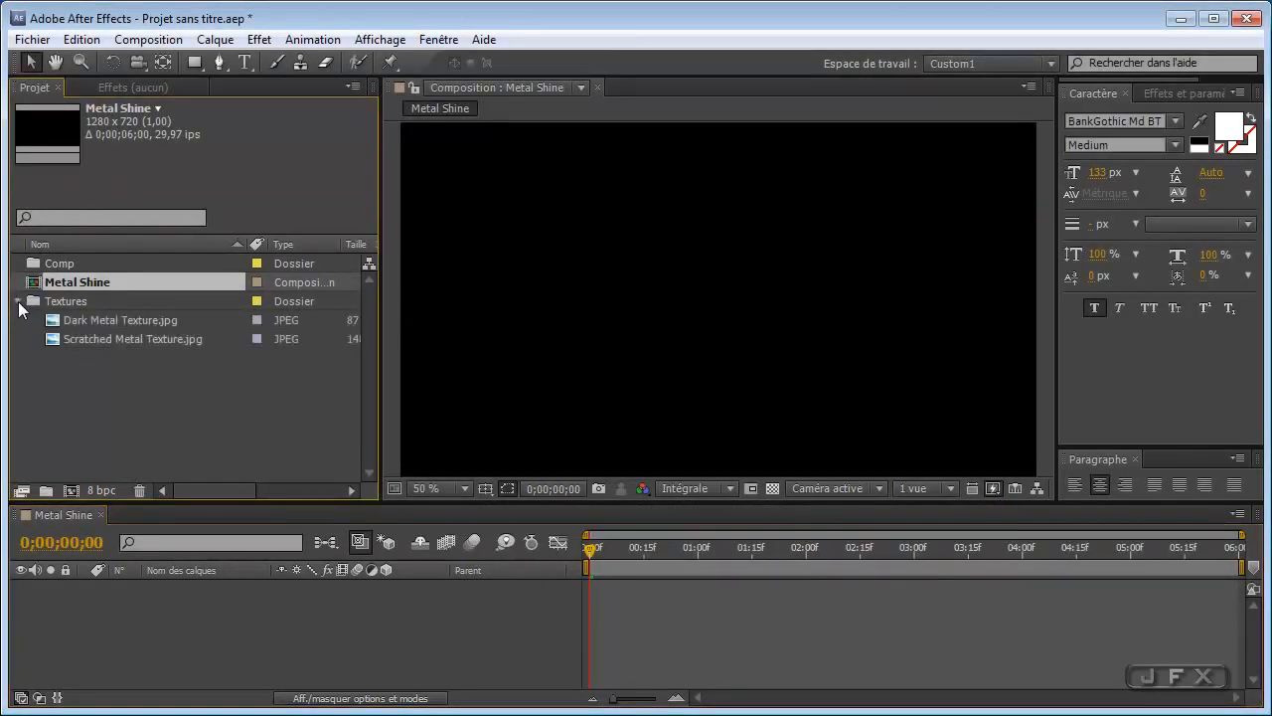
pyautogui.click(122, 319)
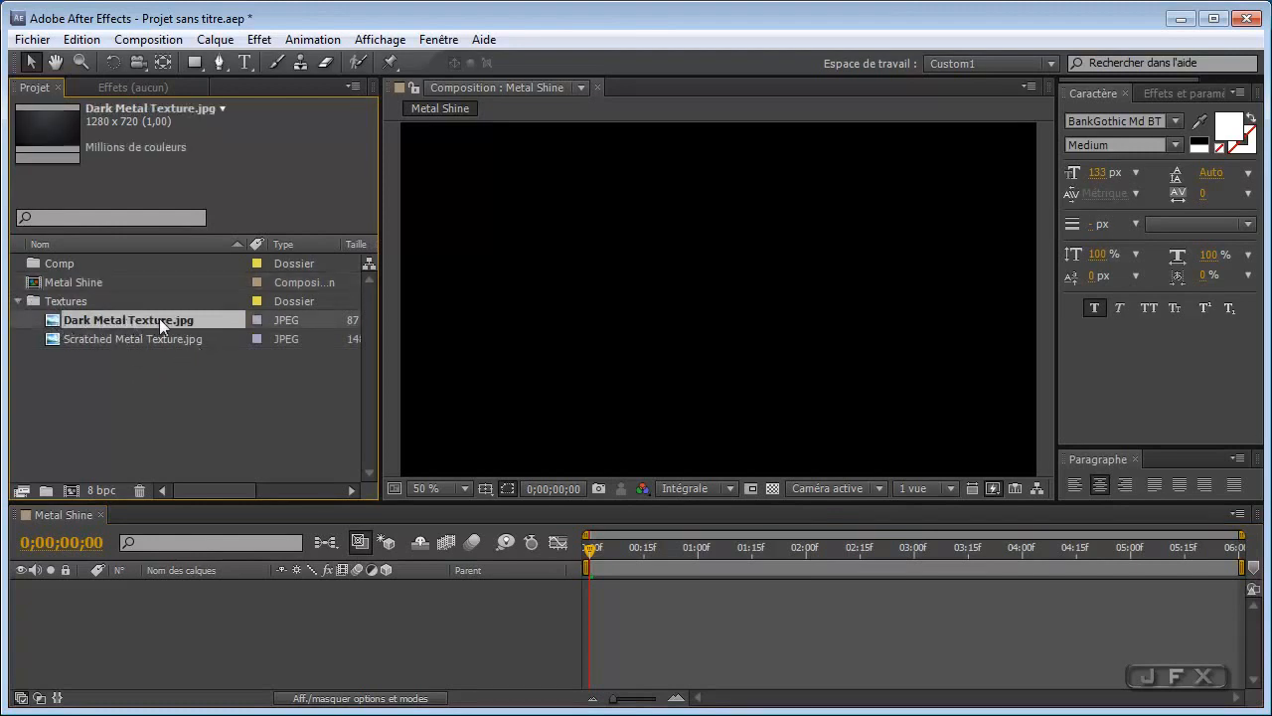
pyautogui.moveTo(159, 319); pyautogui.dragTo(156, 599)
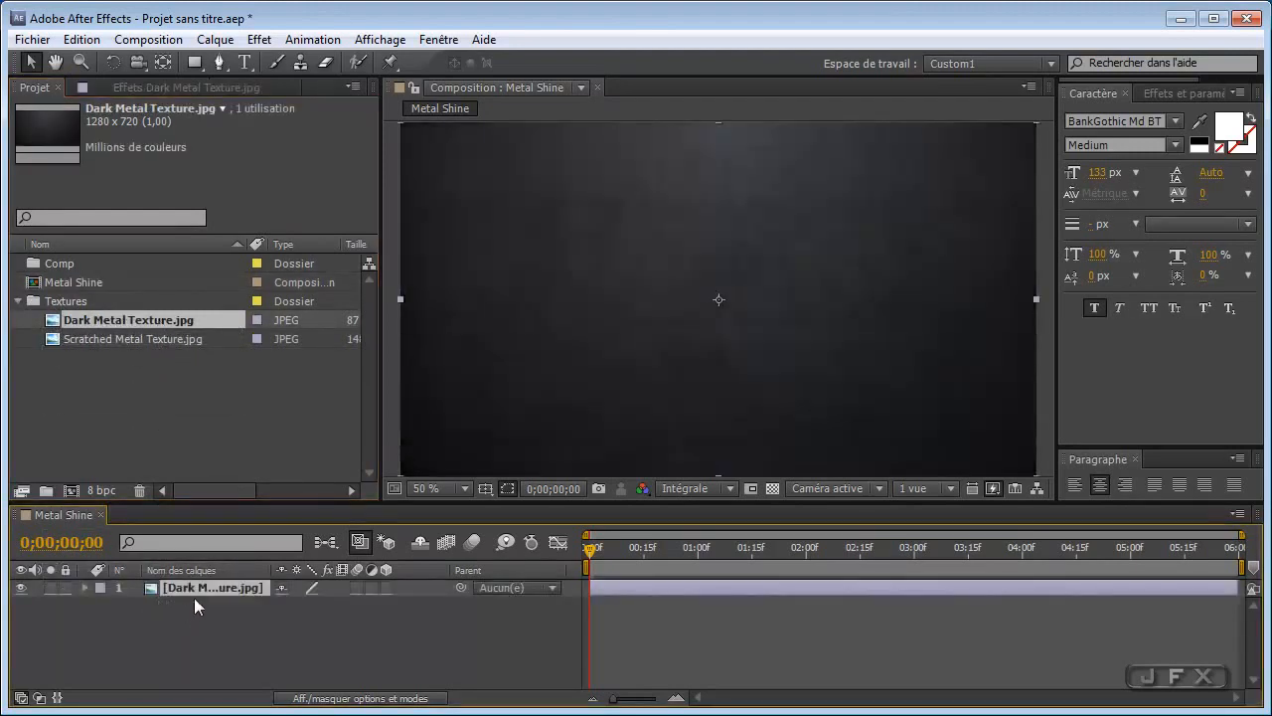
pyautogui.press('Return')
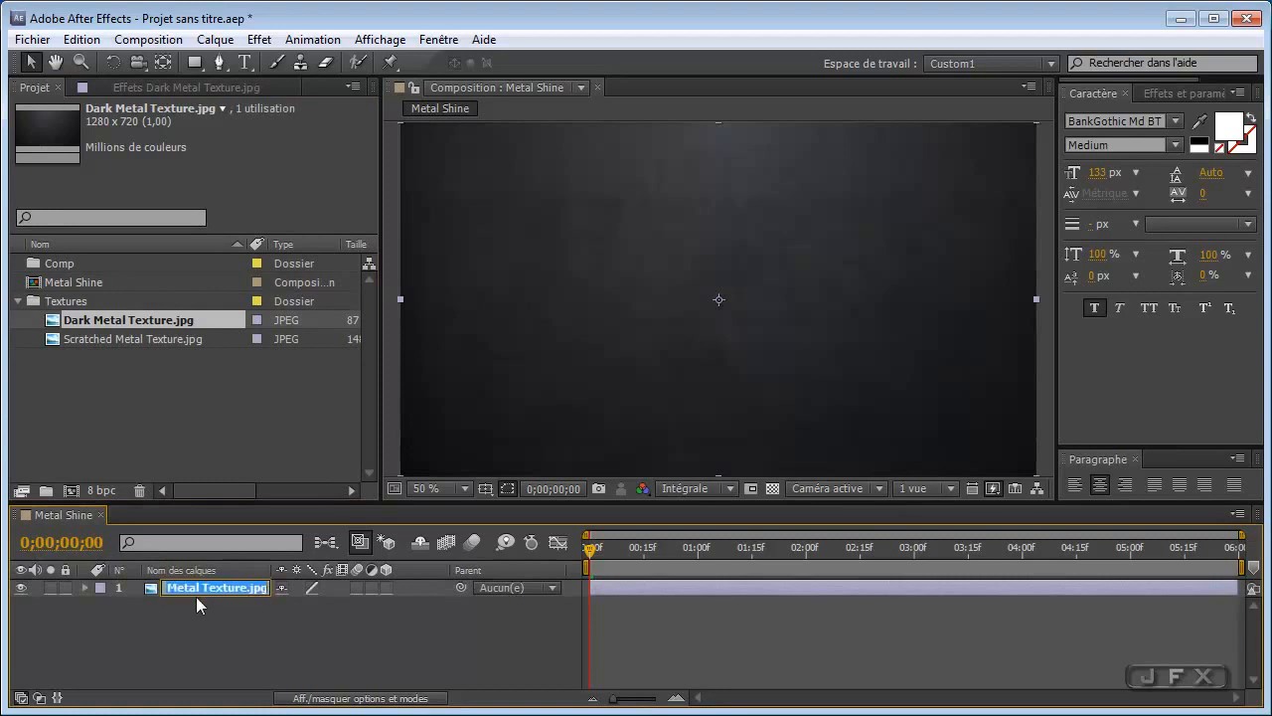
pyautogui.write('BG')
pyautogui.press('Return')
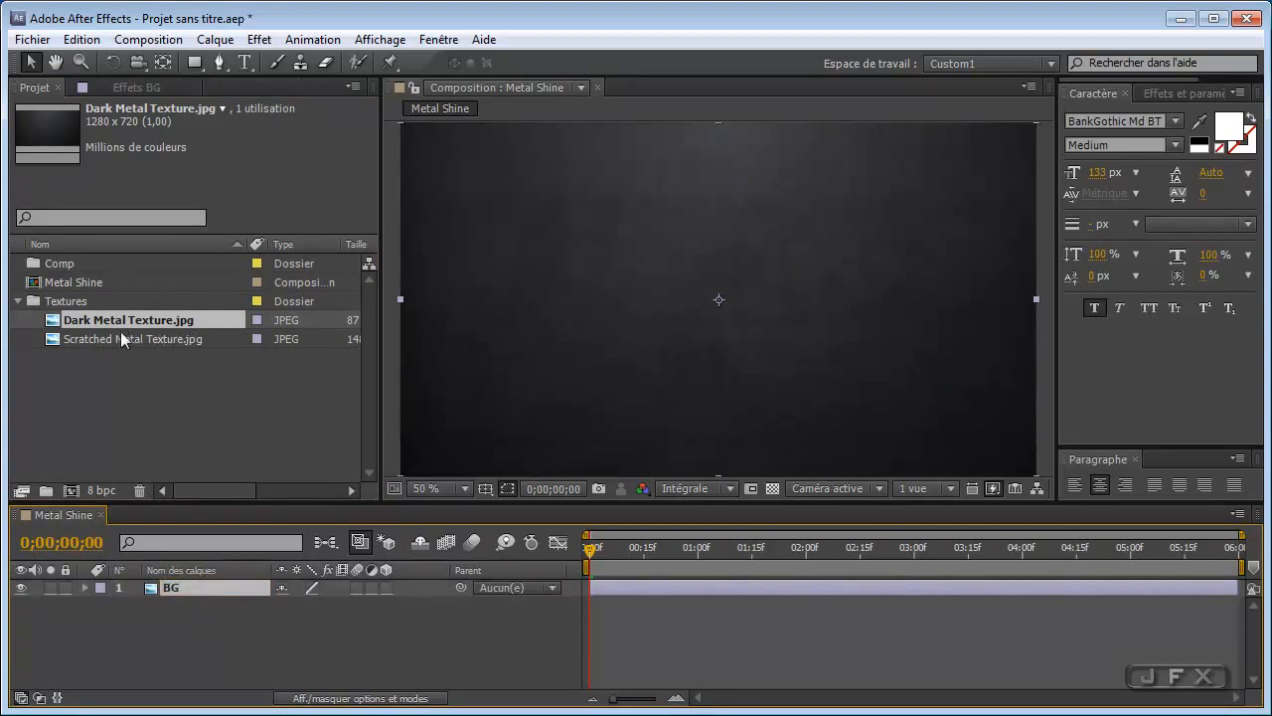
# Step: Add Scratched Metal Texture.jpg as a layer above BG and set its rotation to 90°
pyautogui.moveTo(104, 340); pyautogui.dragTo(143, 589)
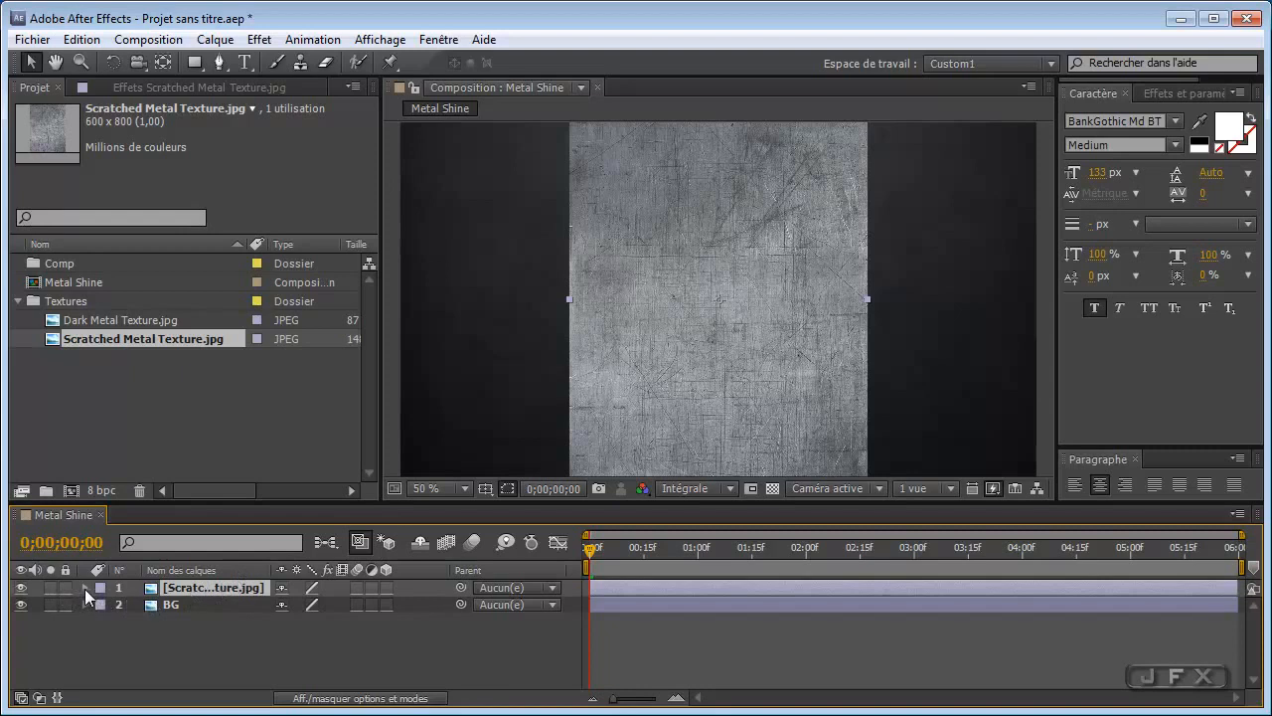
pyautogui.press('r')
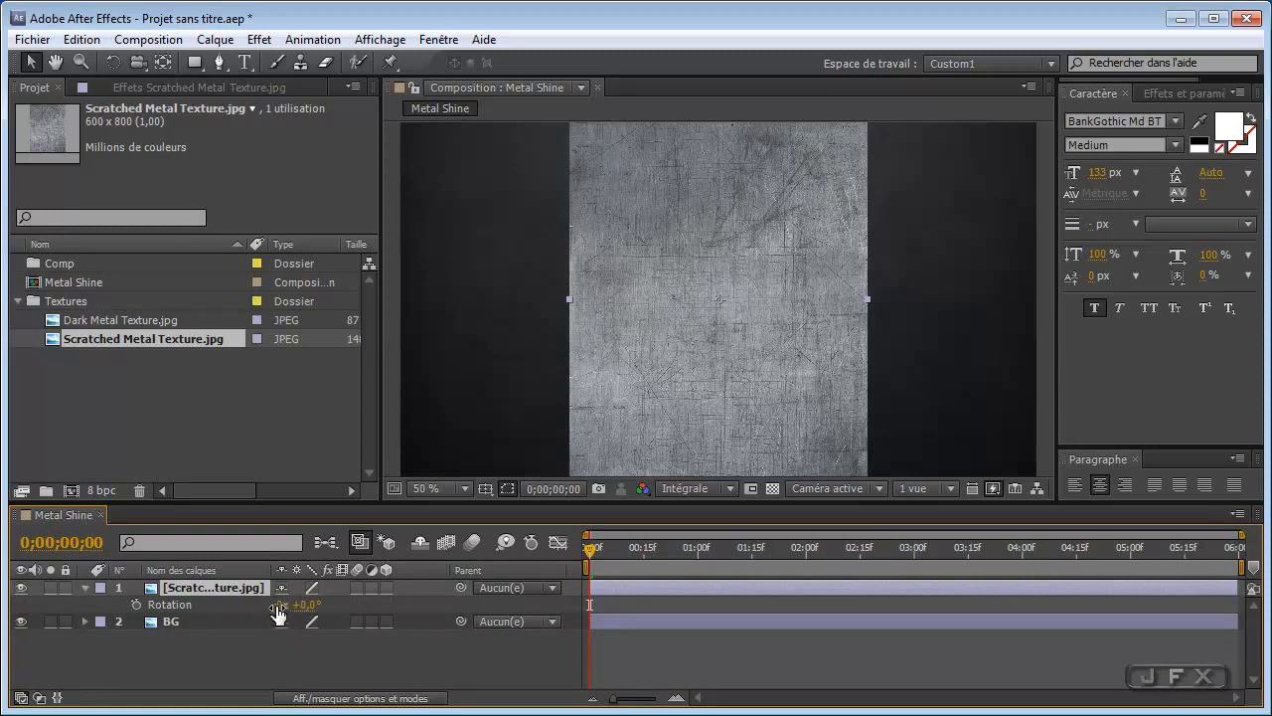
pyautogui.click(311, 607)
pyautogui.write('90')
pyautogui.press('Return')
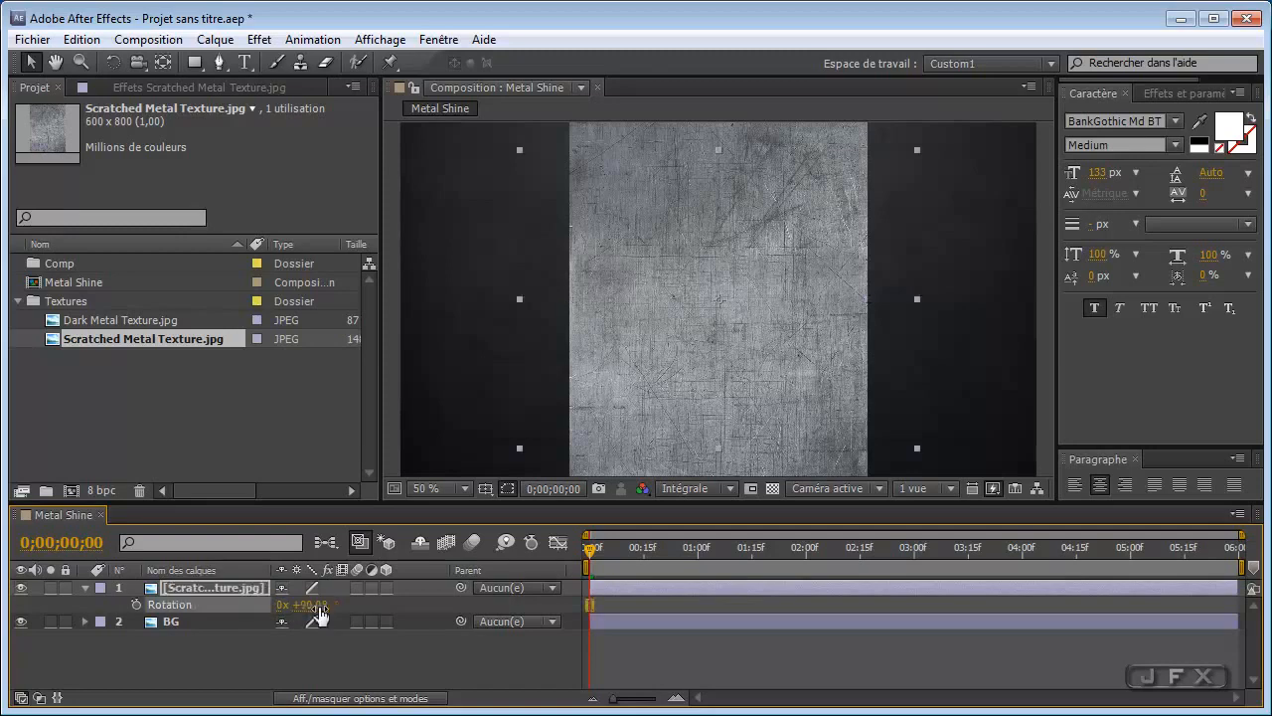
pyautogui.click(83, 587)
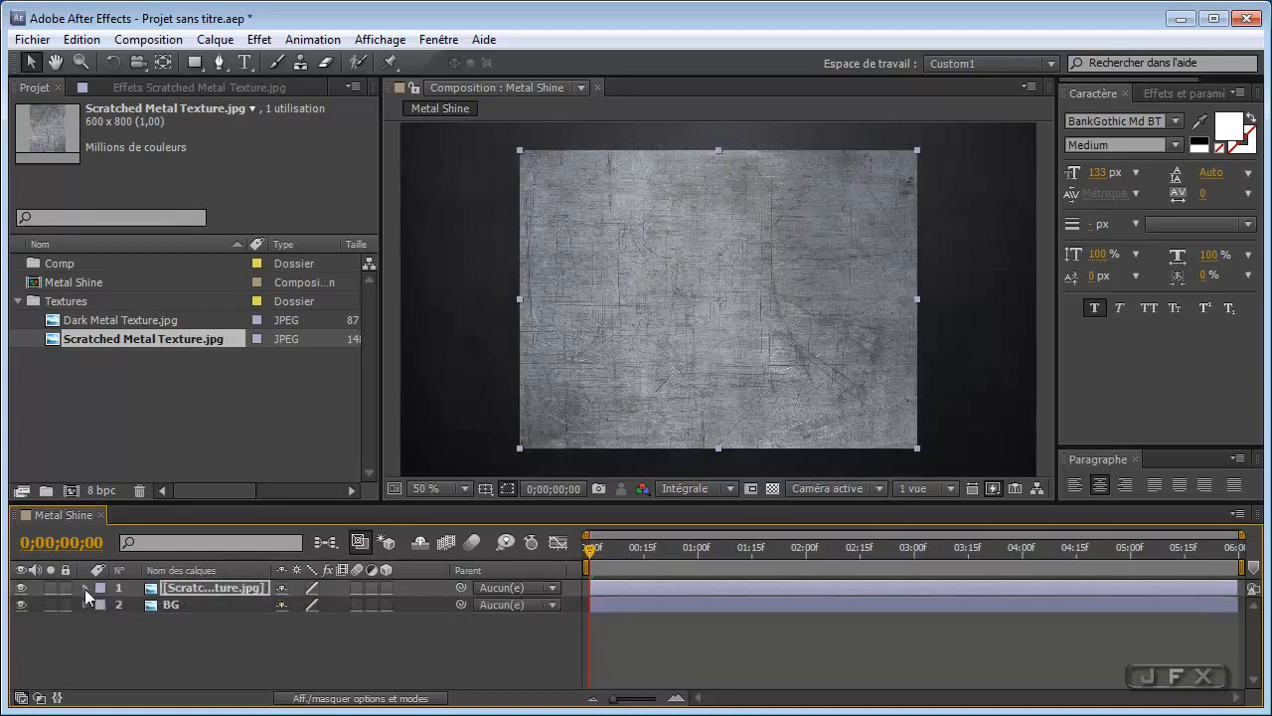
pyautogui.click(84, 588)
pyautogui.scroll(-1, 172, 642)
pyautogui.scroll(1, 174, 640)
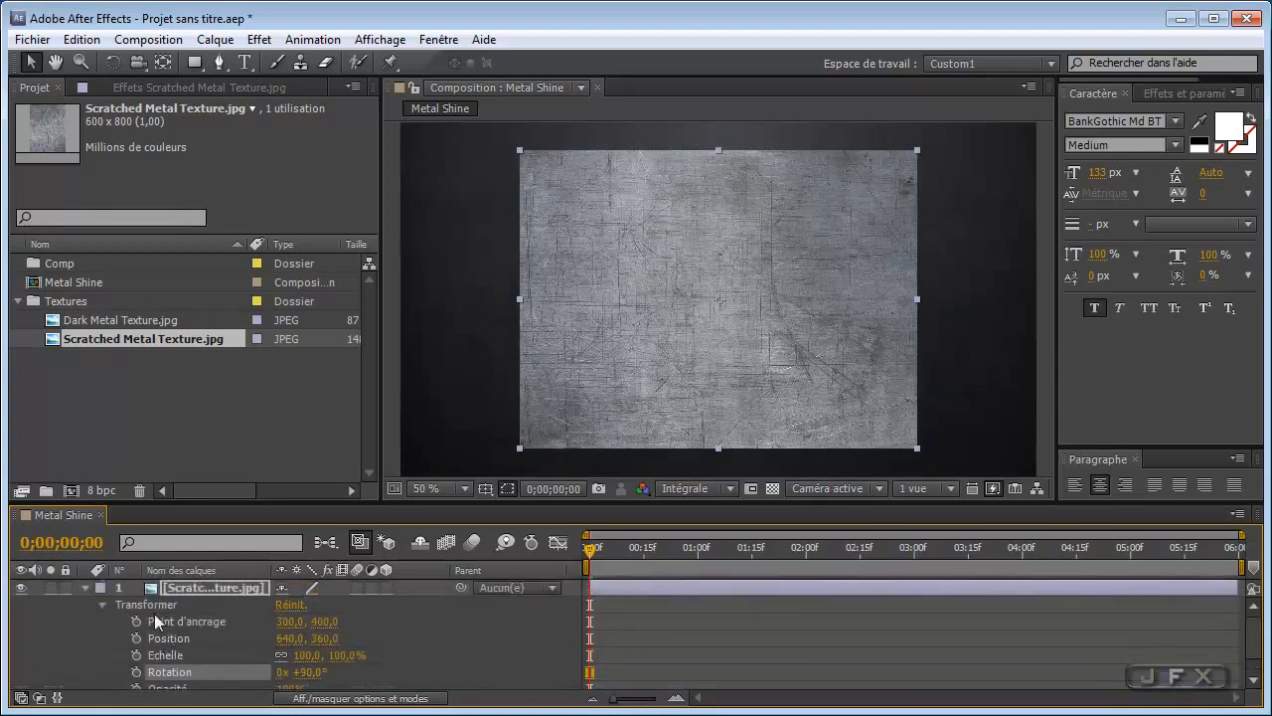
pyautogui.click(86, 586)
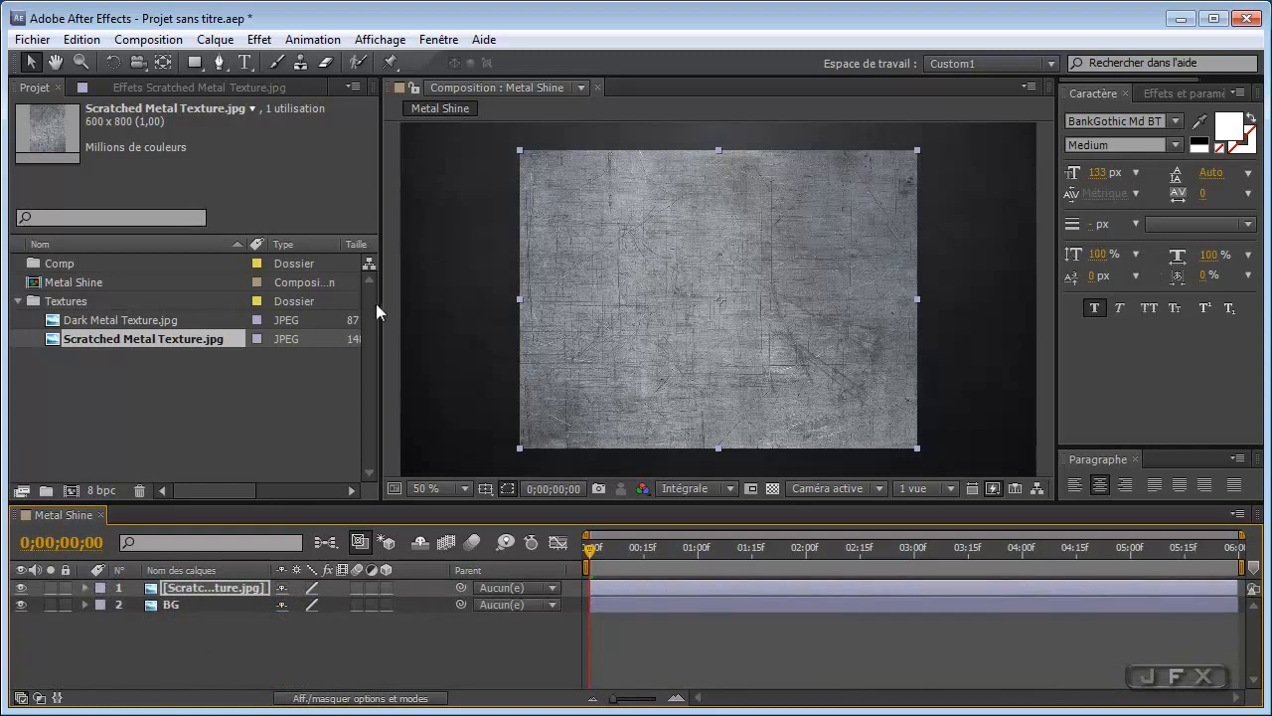
# Step: Add a text layer reading JamesFx in BankGothic Md BT to the Metal Shine composition
pyautogui.hotkey('ctrl', 't')
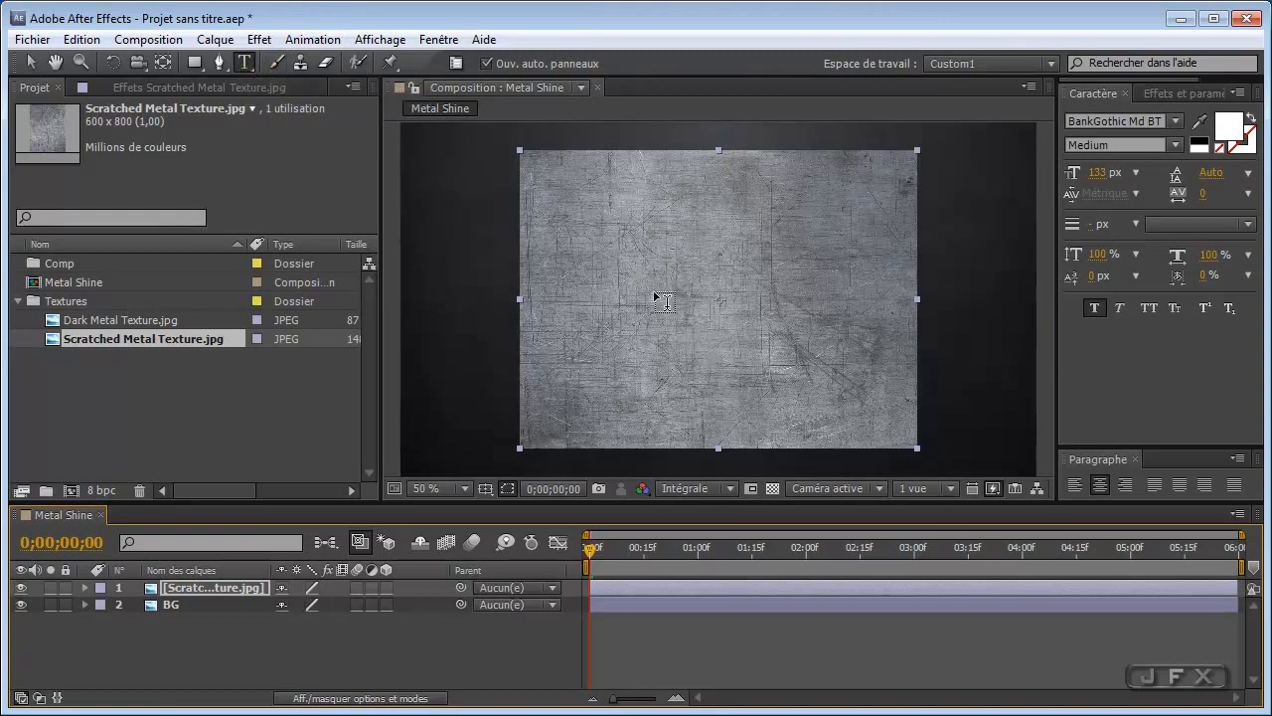
pyautogui.click(1093, 121)
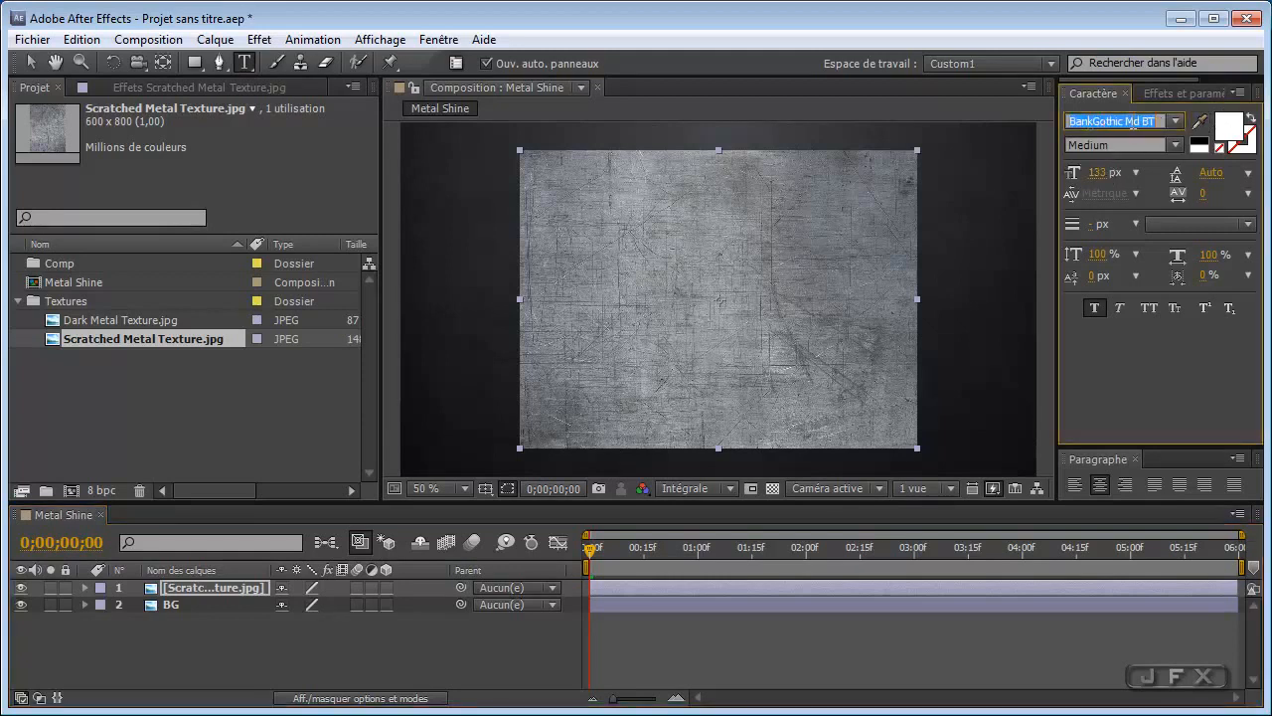
pyautogui.click(626, 264)
pyautogui.write('JAMES')
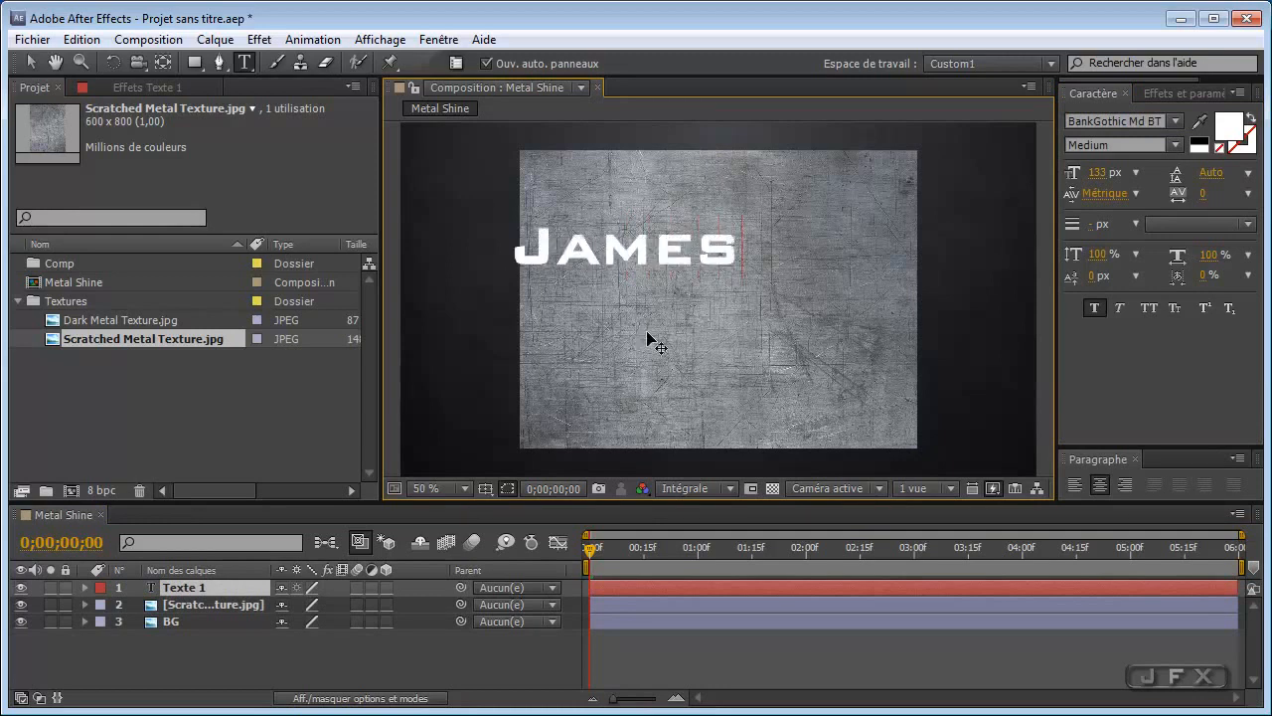
pyautogui.write('Fx')
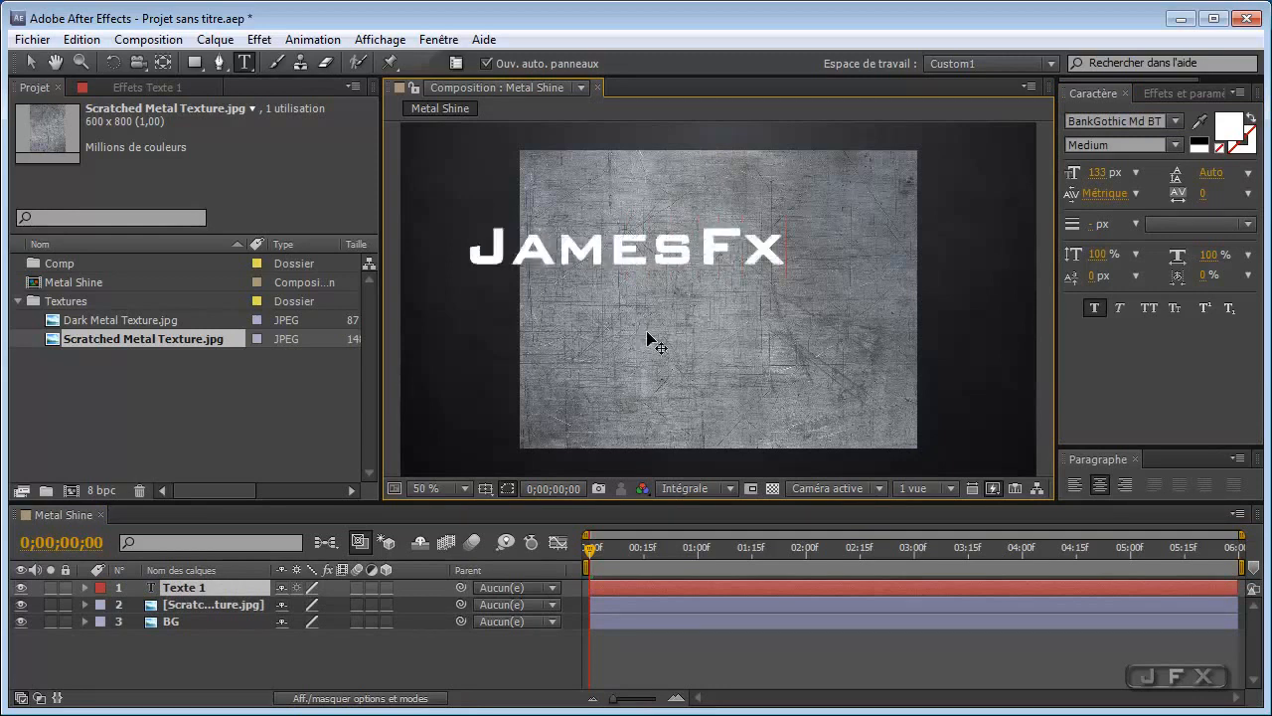
# Step: Show the Titre/Action sécurisés guides and move the JamesFx text to the centre of the frame
pyautogui.click(484, 489)
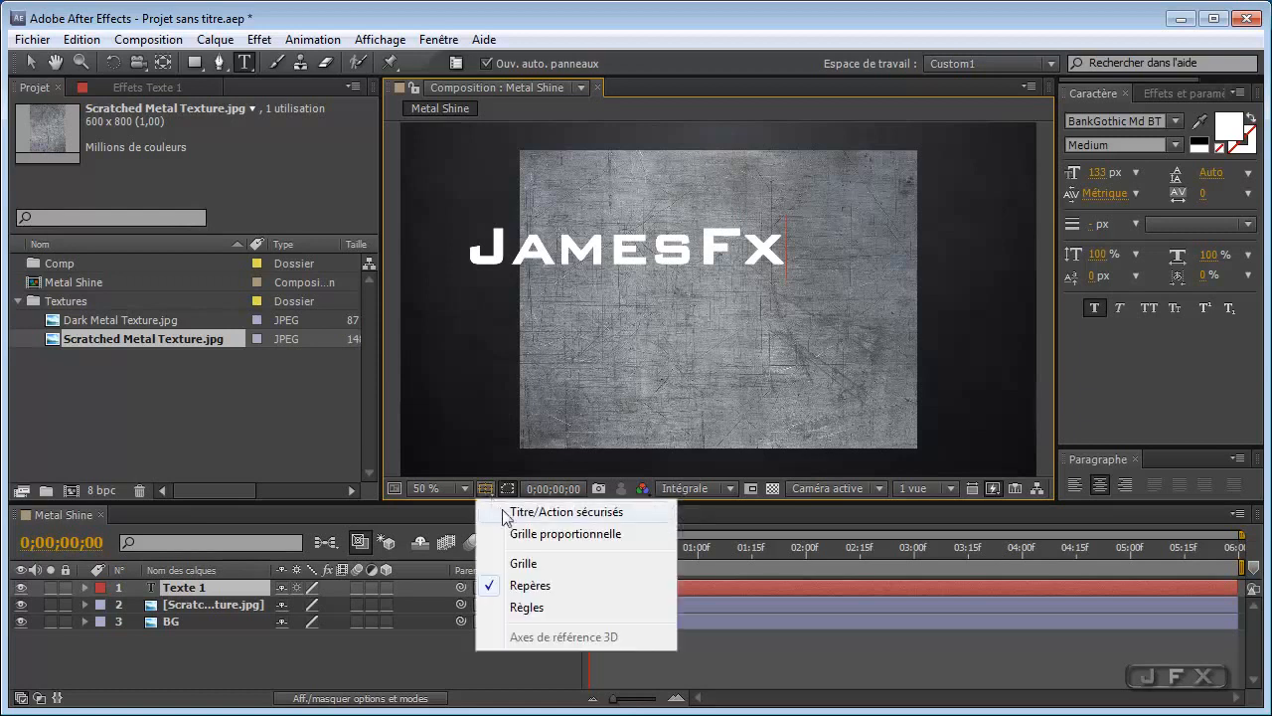
pyautogui.click(511, 512)
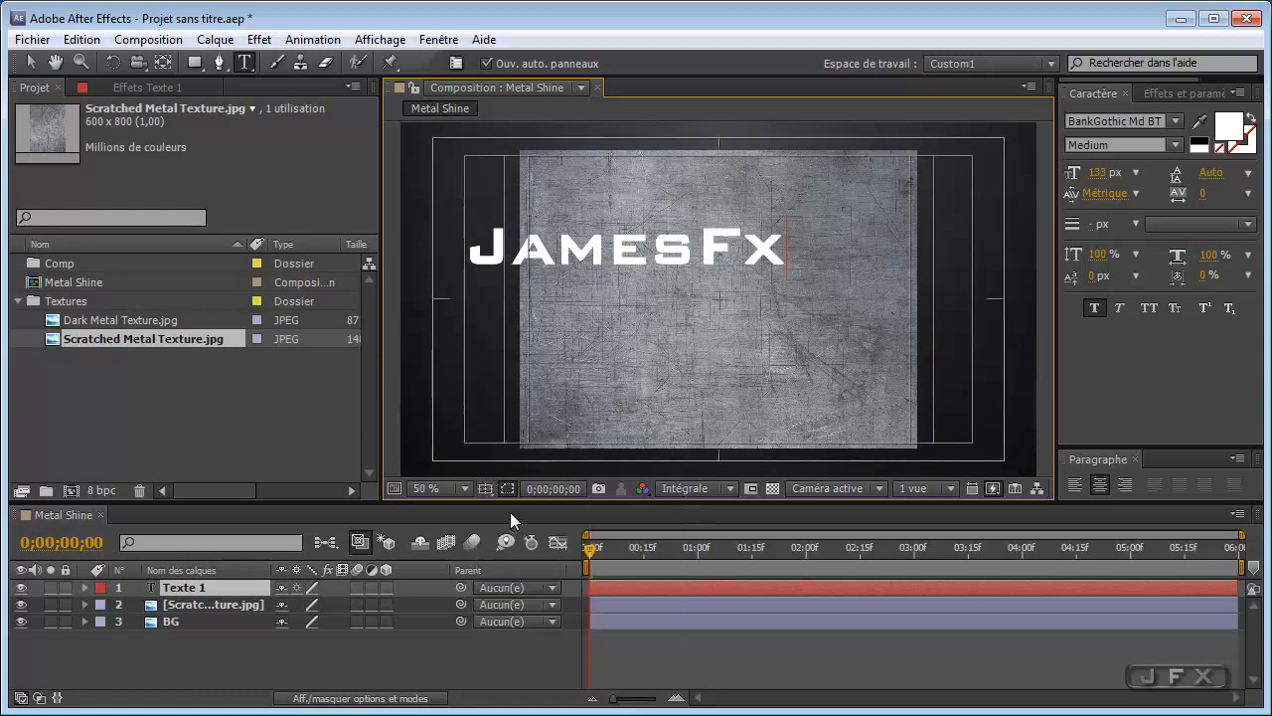
pyautogui.click(672, 666)
pyautogui.press('v')
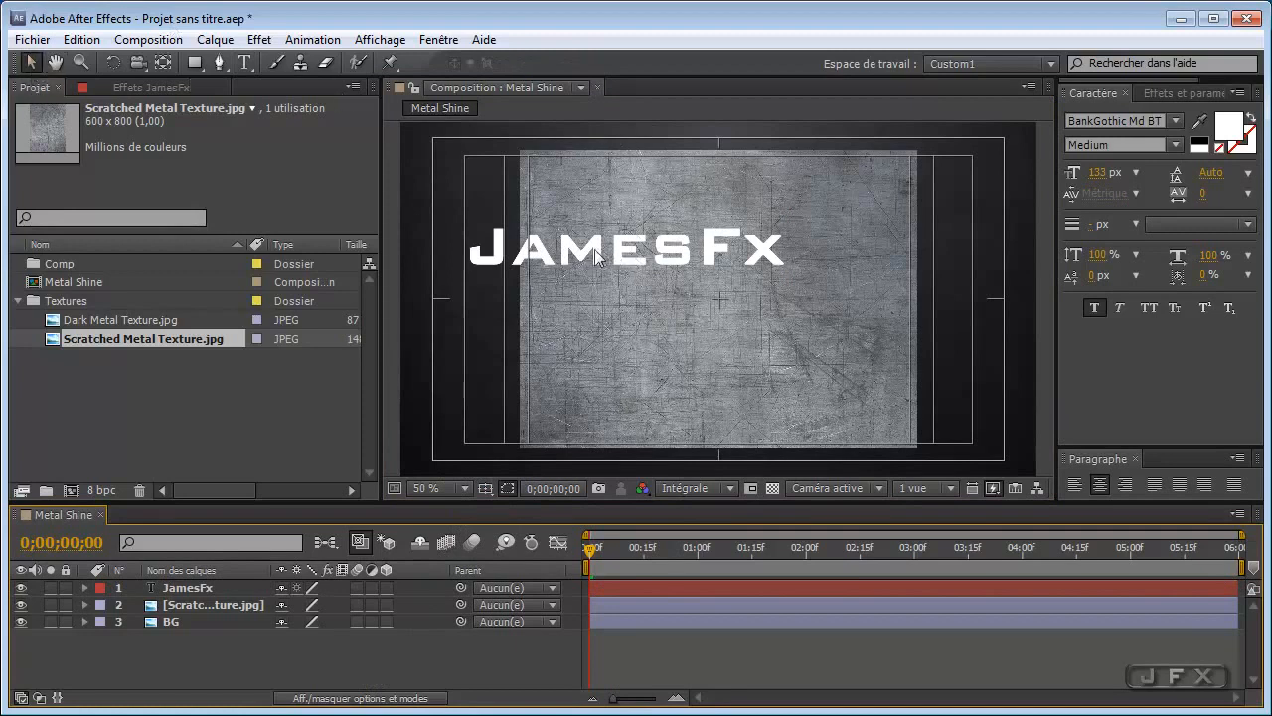
pyautogui.moveTo(593, 249); pyautogui.dragTo(686, 300)
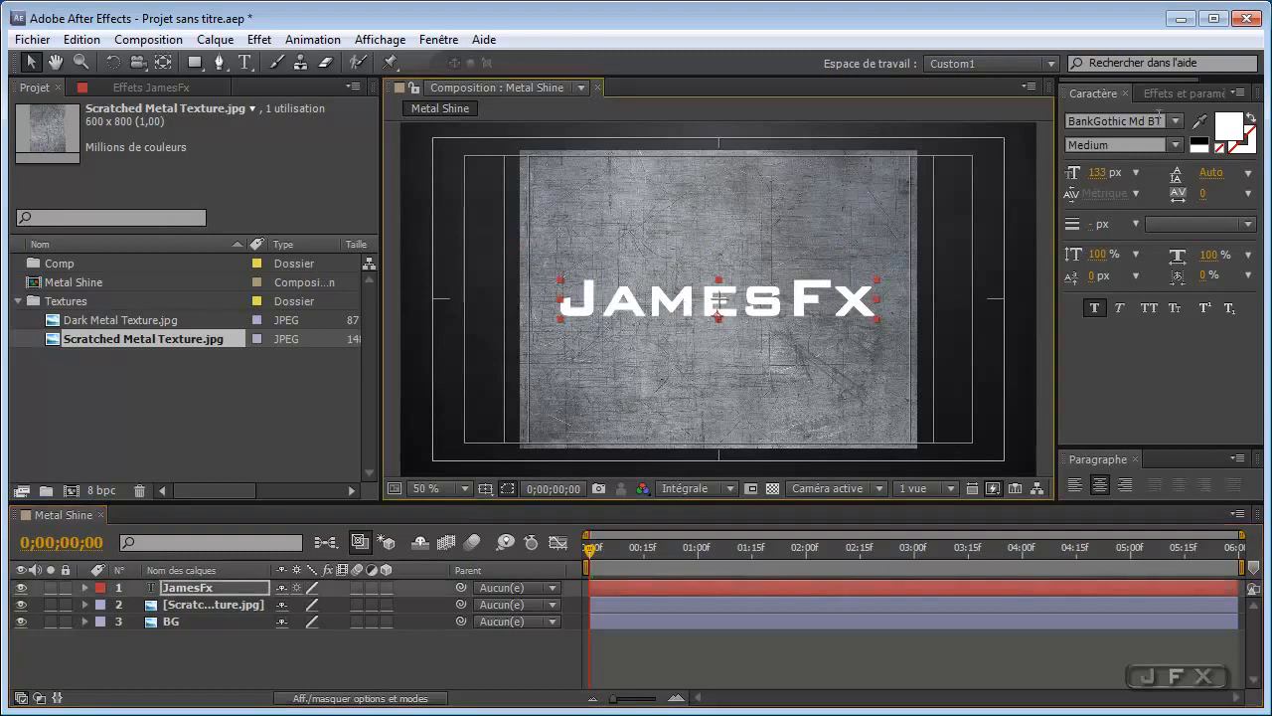
# Step: Set the JamesFx font size to 148 px, recentre the text and hide the title/action safe guides
pyautogui.click(1101, 174)
pyautogui.moveTo(1109, 176); pyautogui.dragTo(1118, 176)
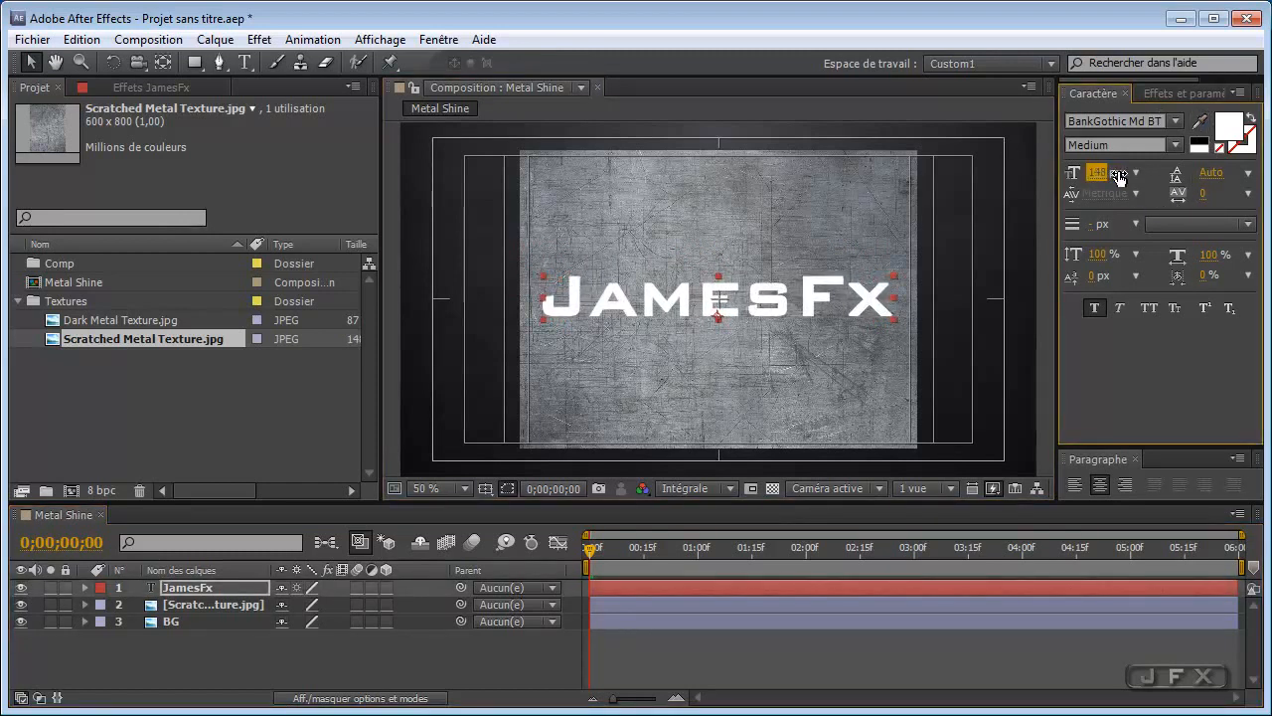
pyautogui.moveTo(688, 301); pyautogui.dragTo(684, 302)
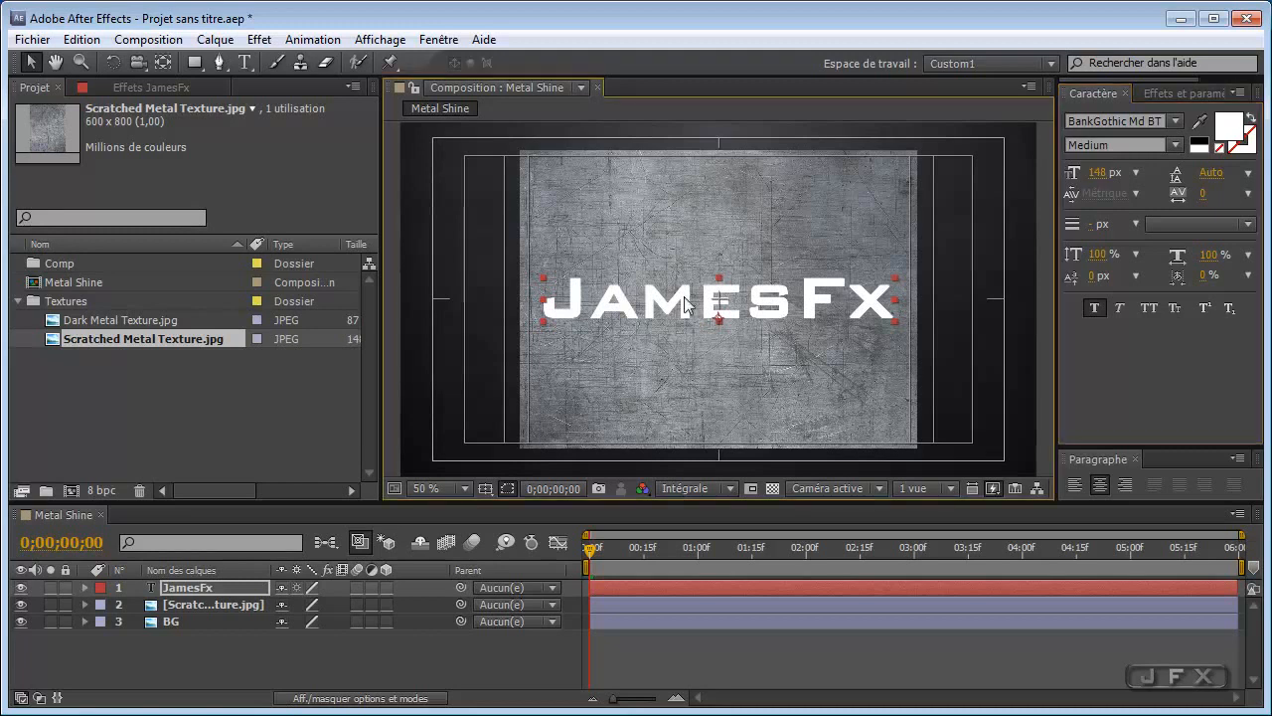
pyautogui.click(492, 492)
pyautogui.click(492, 506)
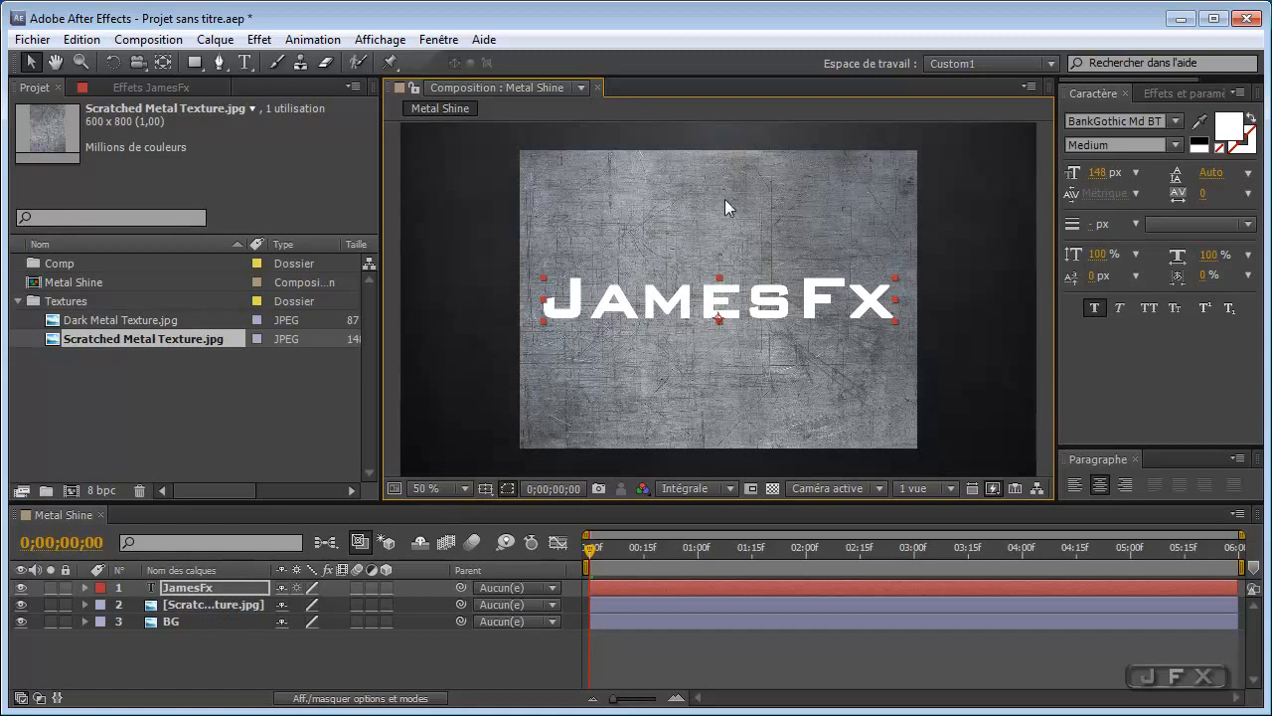
# Step: Set the track matte of the Scratched Metal Texture layer to Luminance JamesFx
pyautogui.click(197, 605)
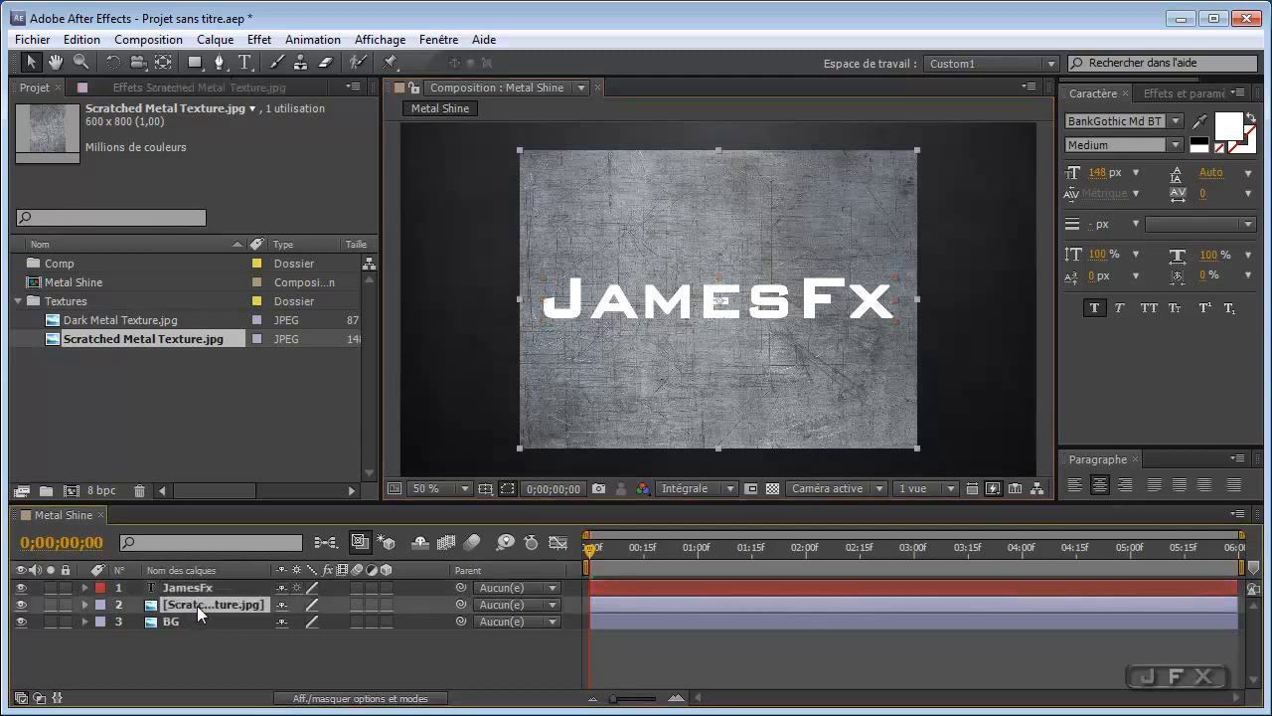
pyautogui.click(386, 699)
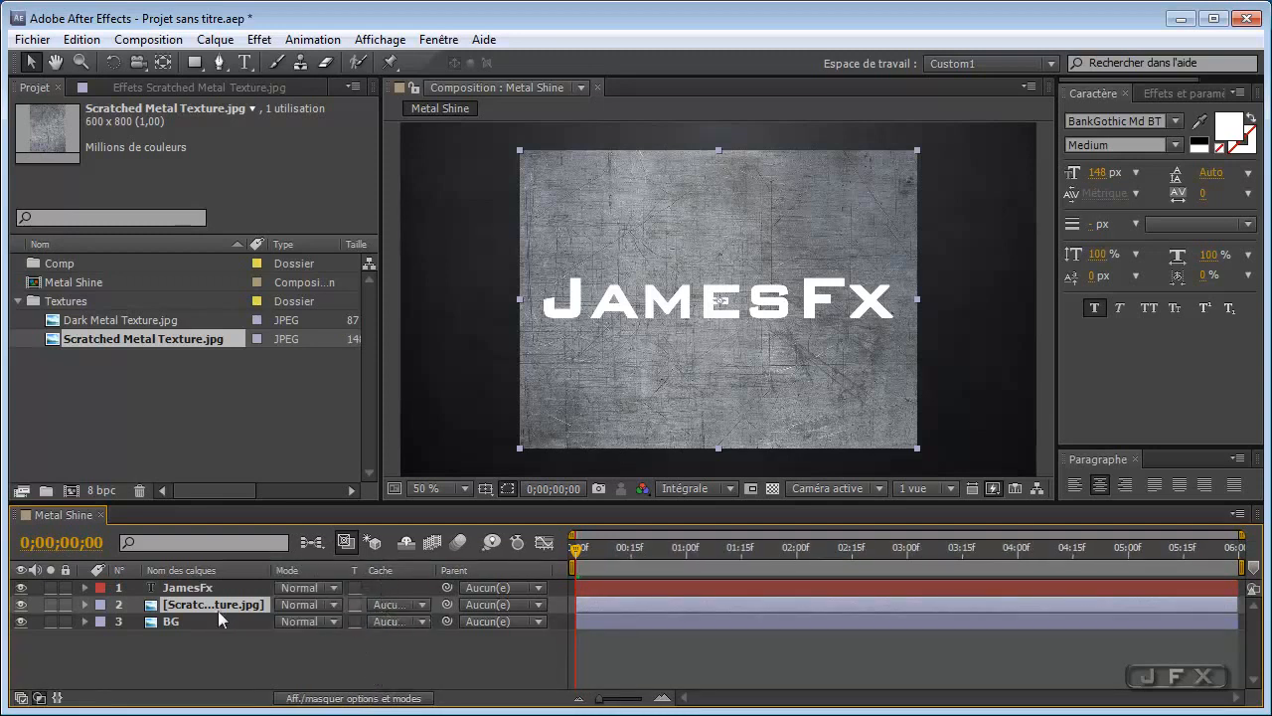
pyautogui.click(422, 604)
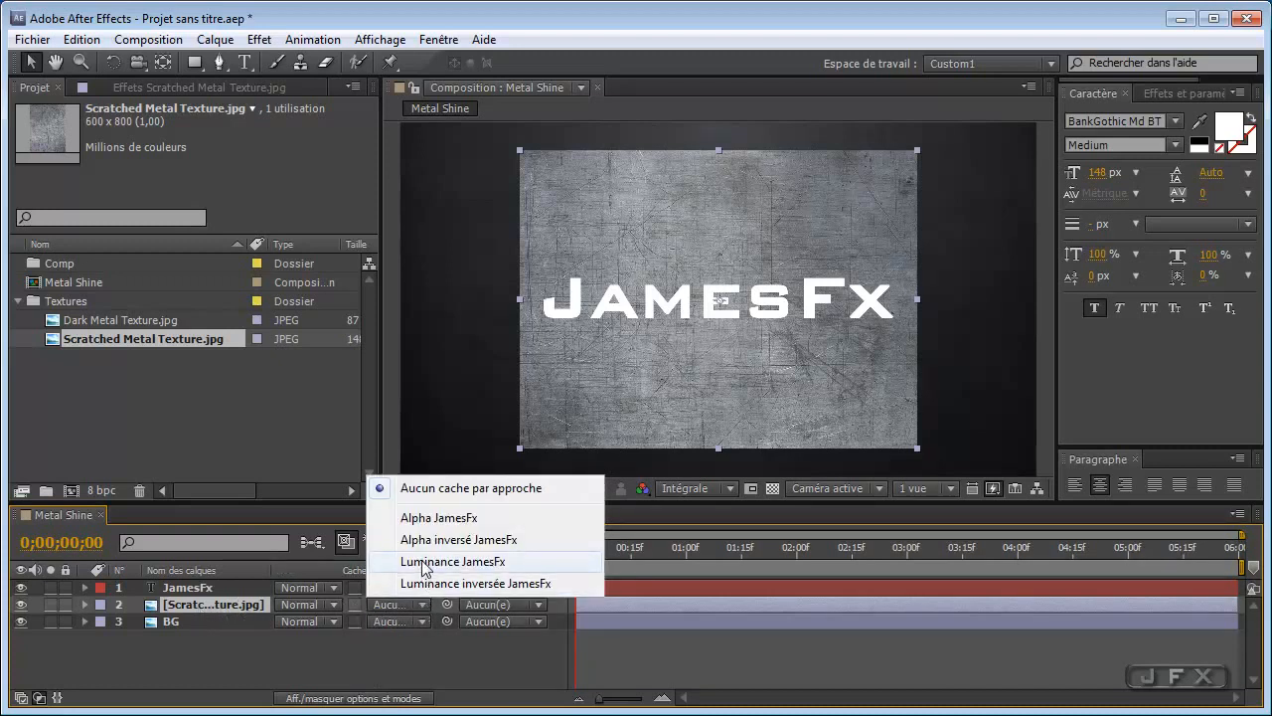
pyautogui.click(425, 562)
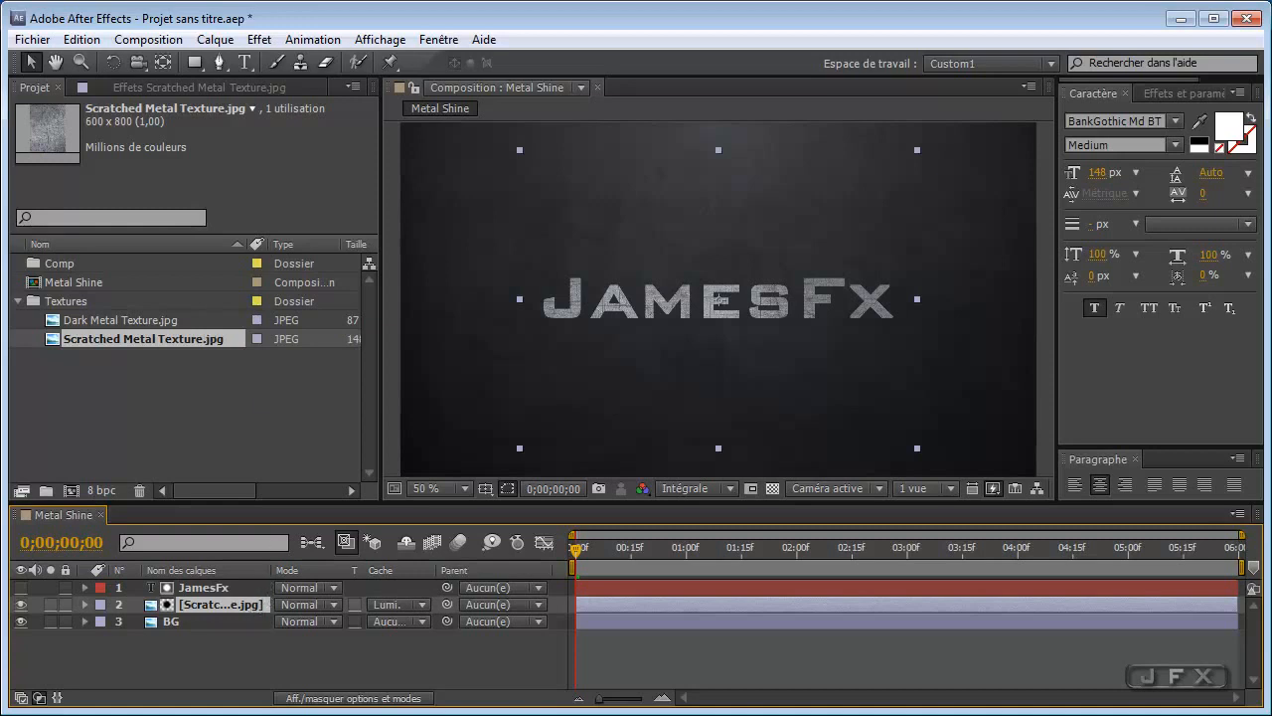
# Step: Scale the Scratched Metal Texture layer down so that it closely surrounds the JamesFx lettering
pyautogui.moveTo(521, 148); pyautogui.dragTo(532, 243)
pyautogui.press('.')
pyautogui.press(',')
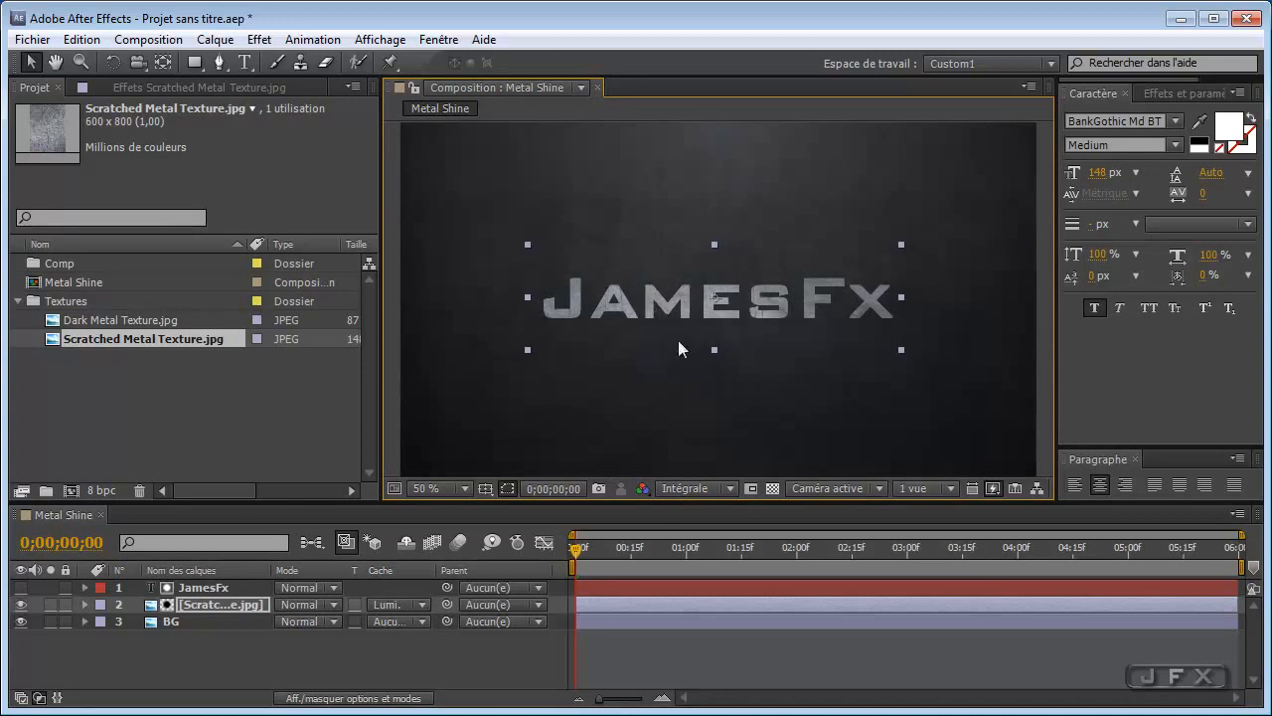
# Step: Precompose the JamesFx and Scratched Metal Texture layers into a new composition named Text, transferring all attributes and opening it
pyautogui.click(210, 587)
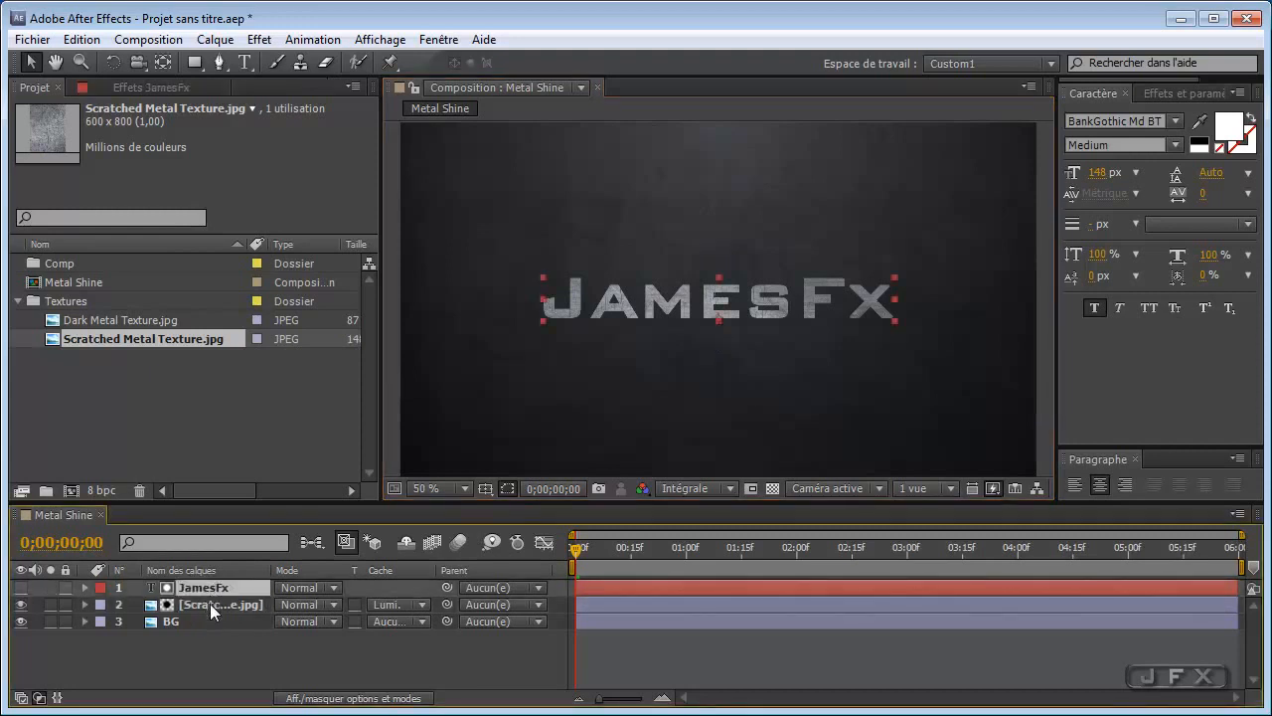
pyautogui.keyDown('ctrl'); pyautogui.click(210, 604); pyautogui.keyUp('ctrl')
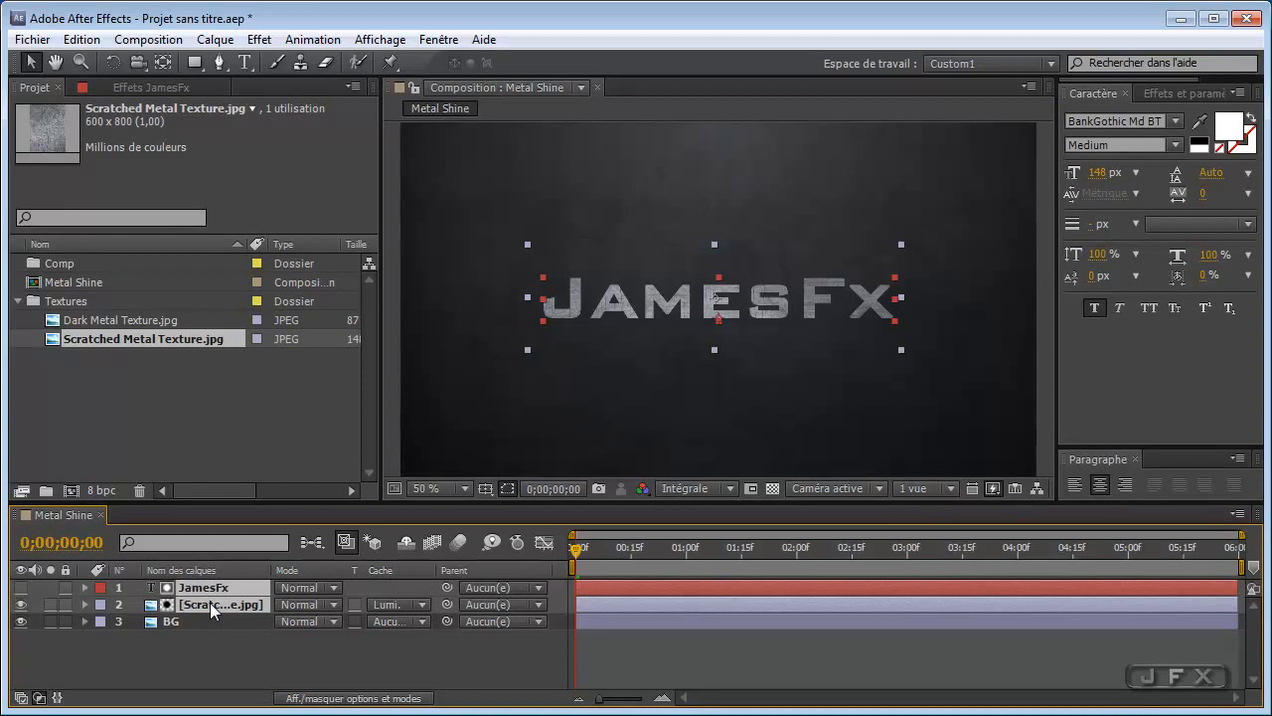
pyautogui.click(215, 39)
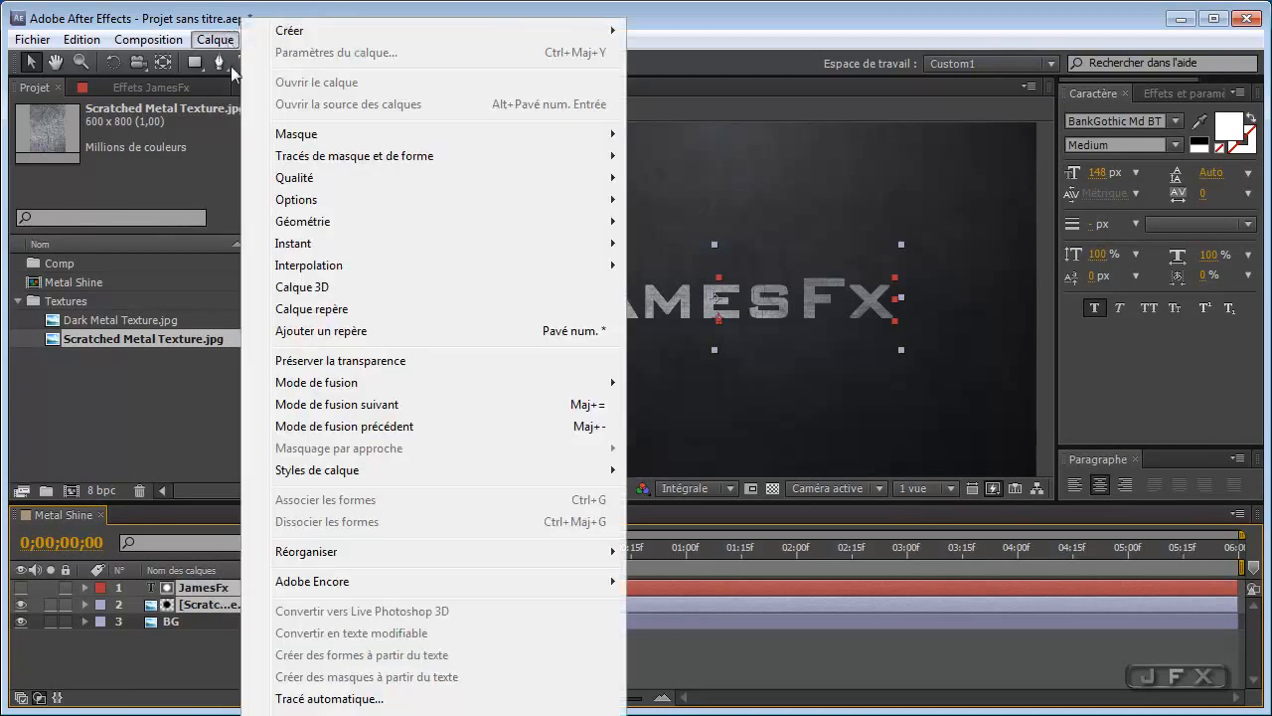
pyautogui.click(196, 686)
pyautogui.click(190, 589)
pyautogui.click(192, 602)
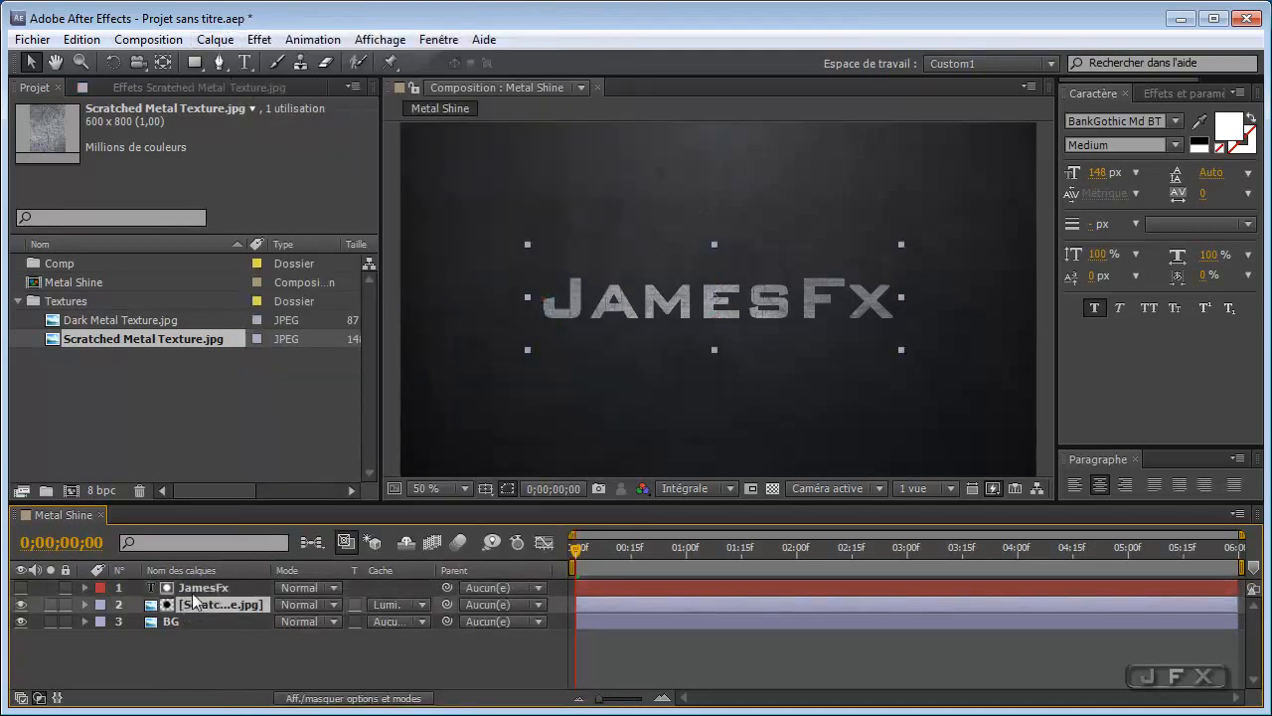
pyautogui.keyDown('ctrl'); pyautogui.click(193, 587); pyautogui.keyUp('ctrl')
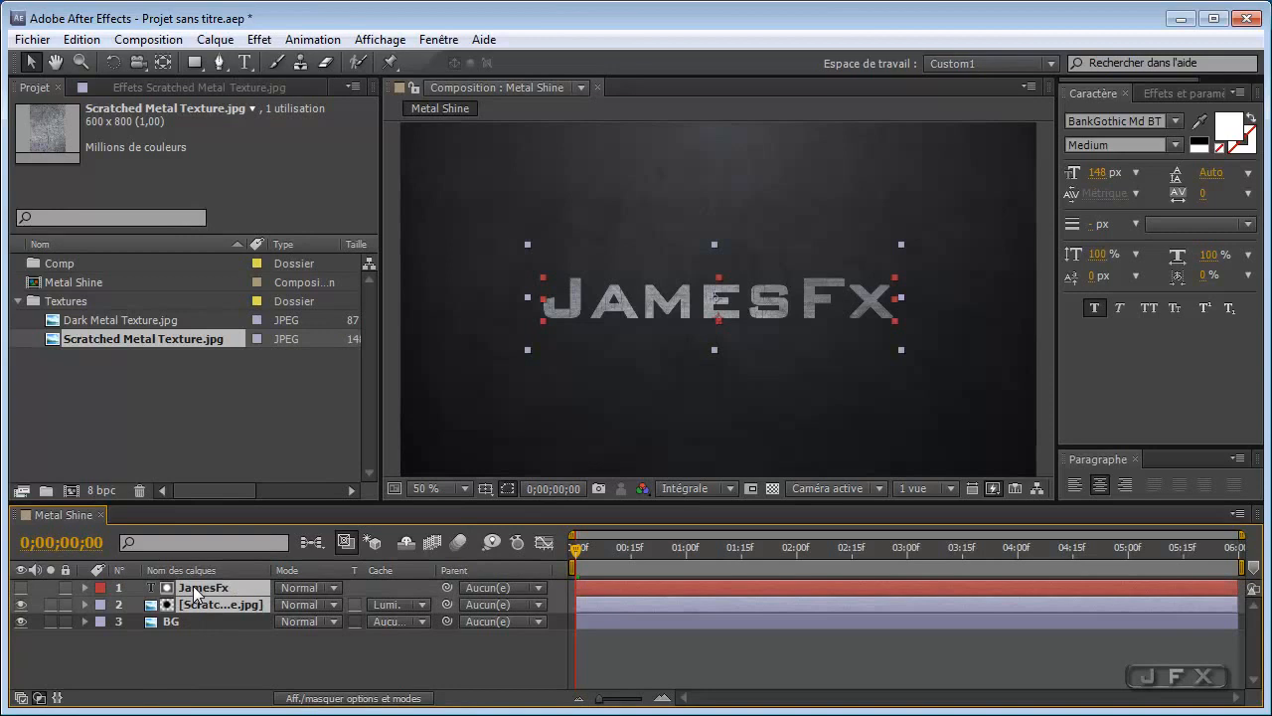
pyautogui.hotkey('ctrl', 'shift', 'c')
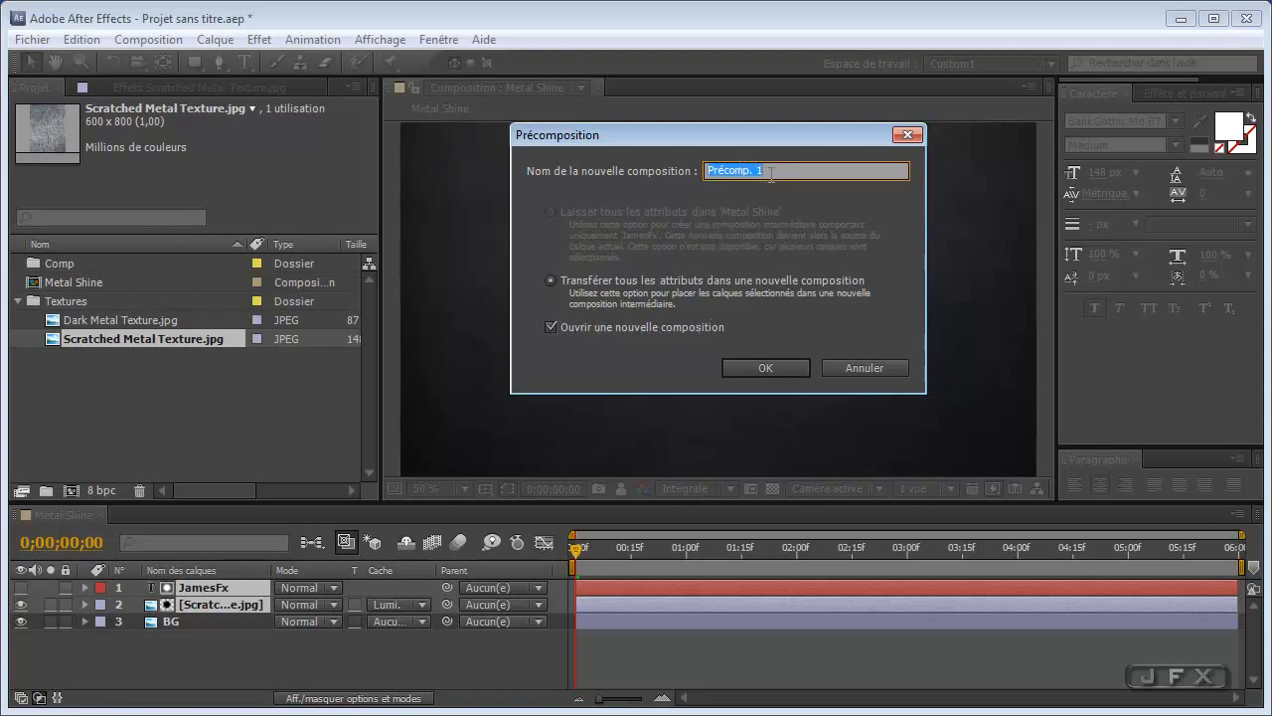
pyautogui.write('Text')
pyautogui.click(762, 368)
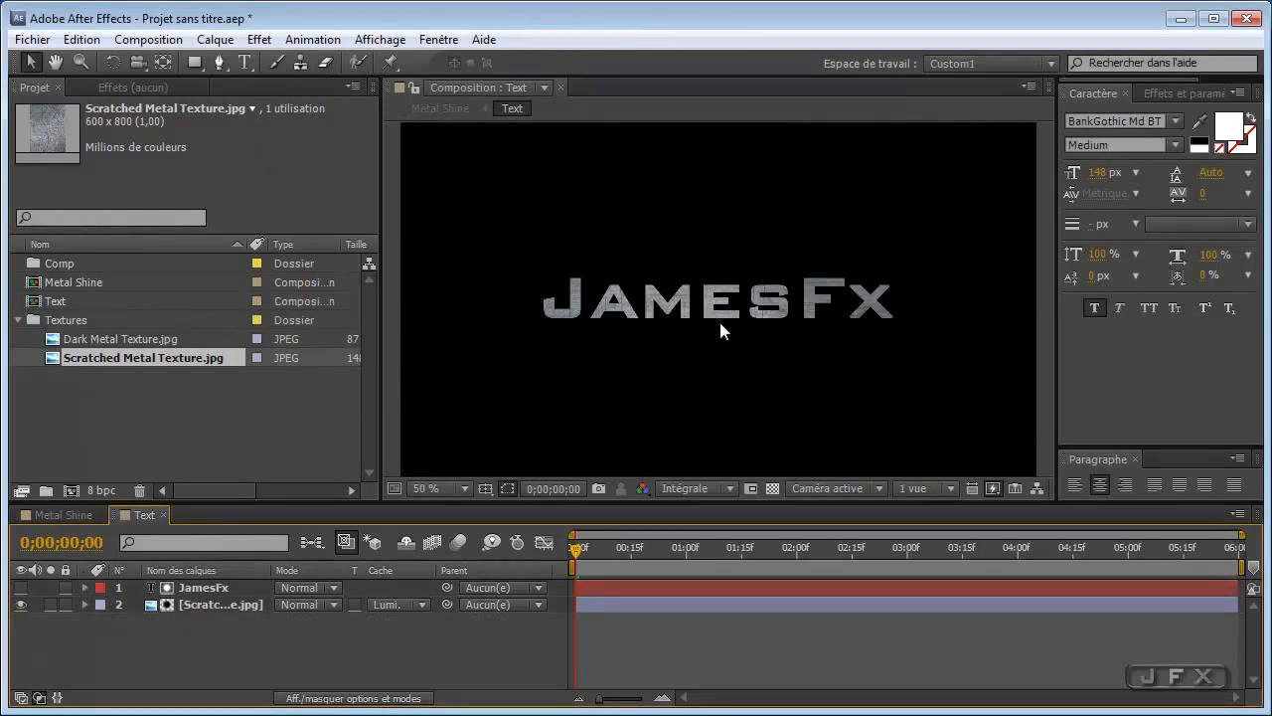
# Step: Find the Courbes effect and apply it to the Scratched Metal Texture layer in the Text composition
pyautogui.click(1155, 94)
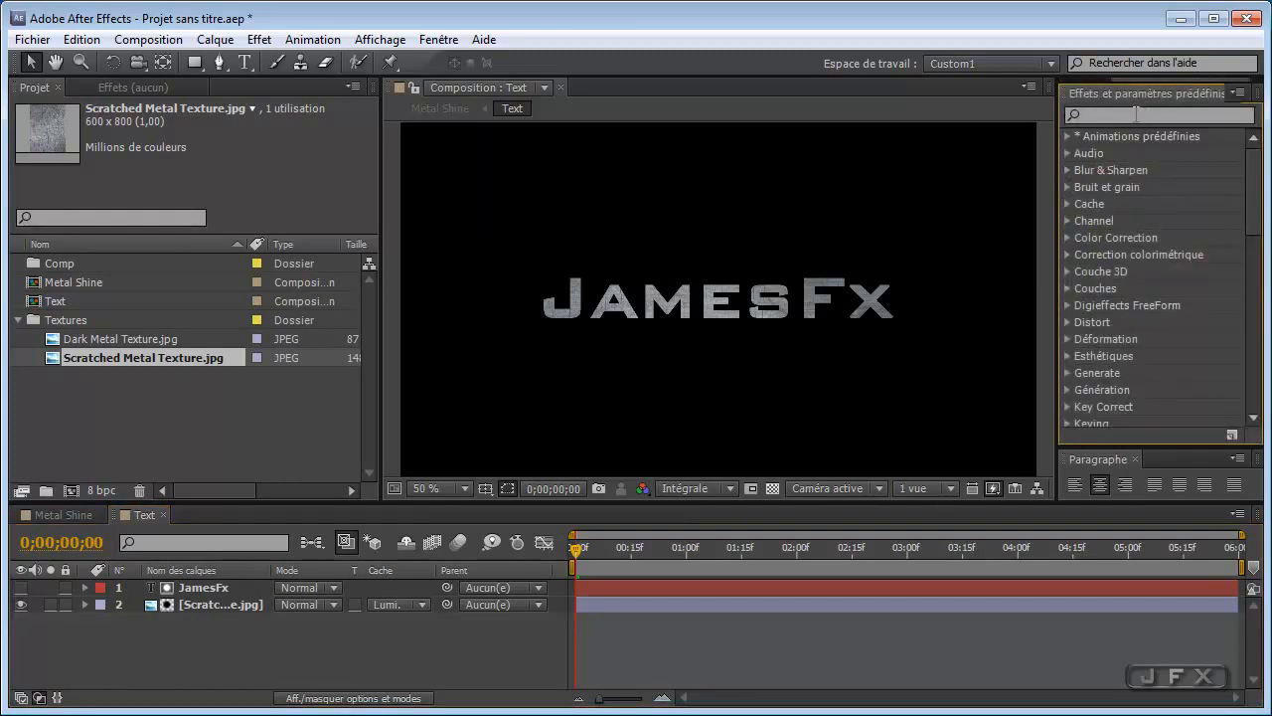
pyautogui.click(104, 91)
pyautogui.click(1170, 117)
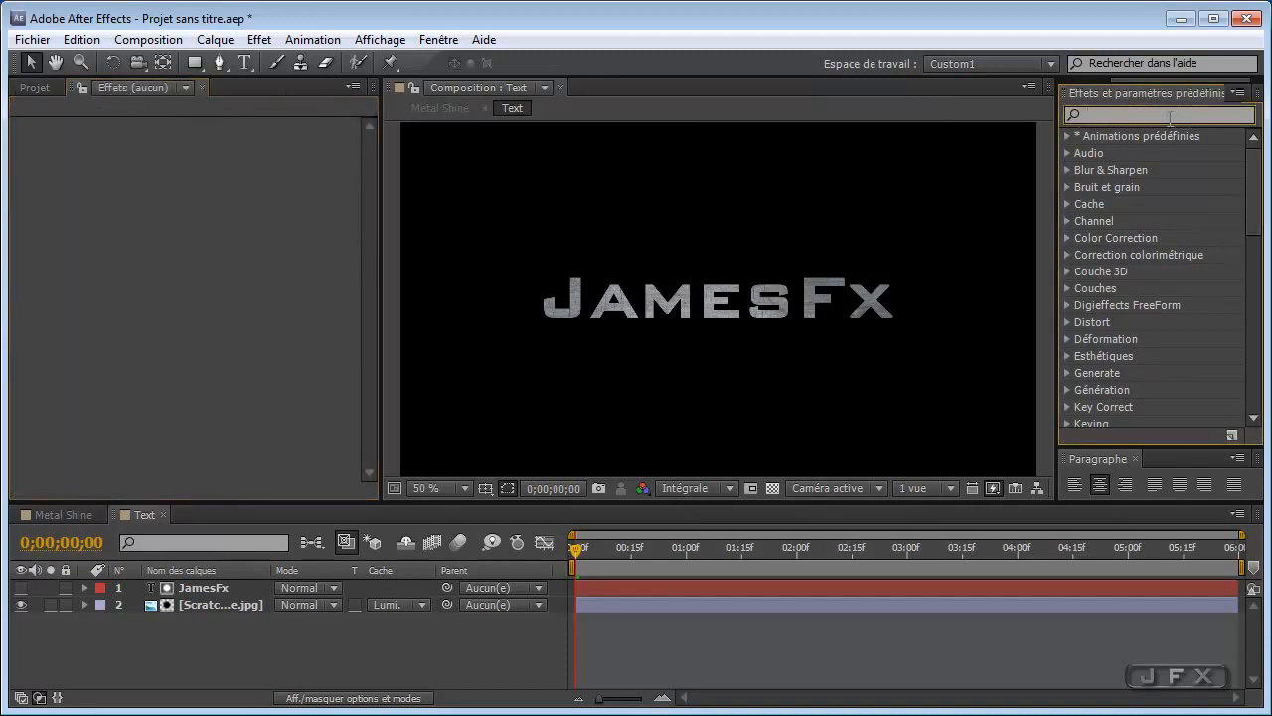
pyautogui.write('cour')
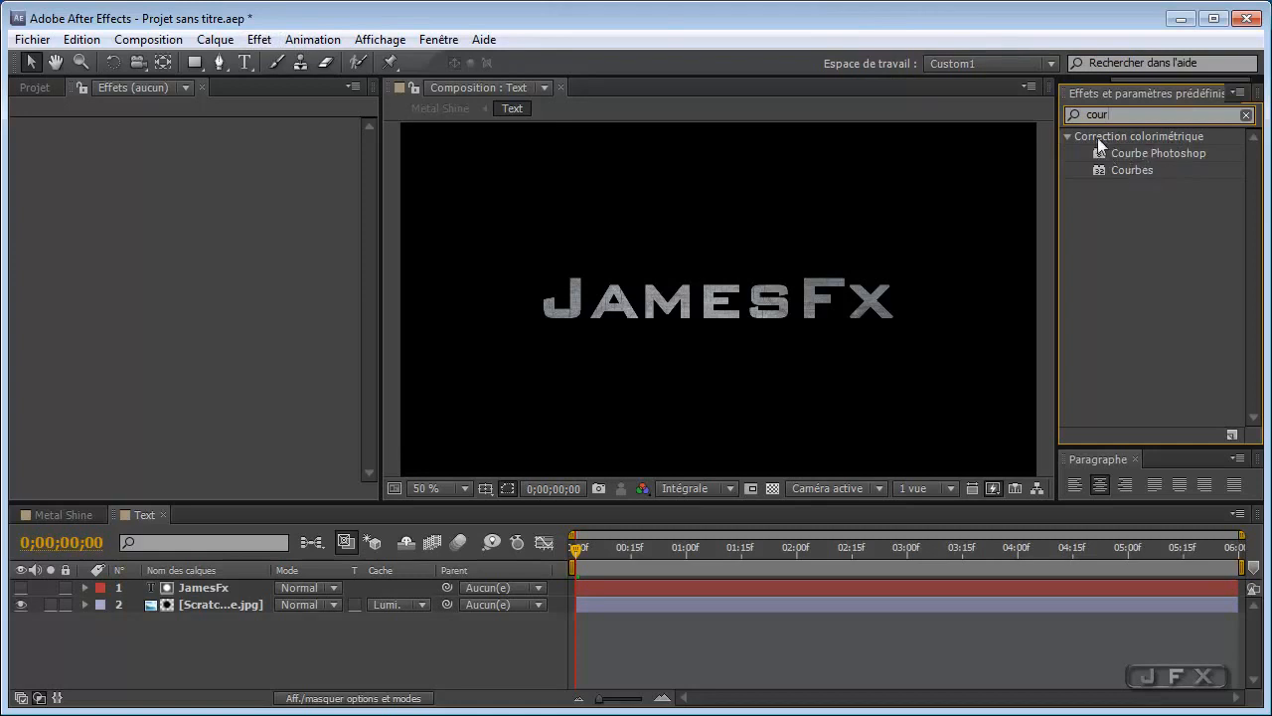
pyautogui.click(1116, 170)
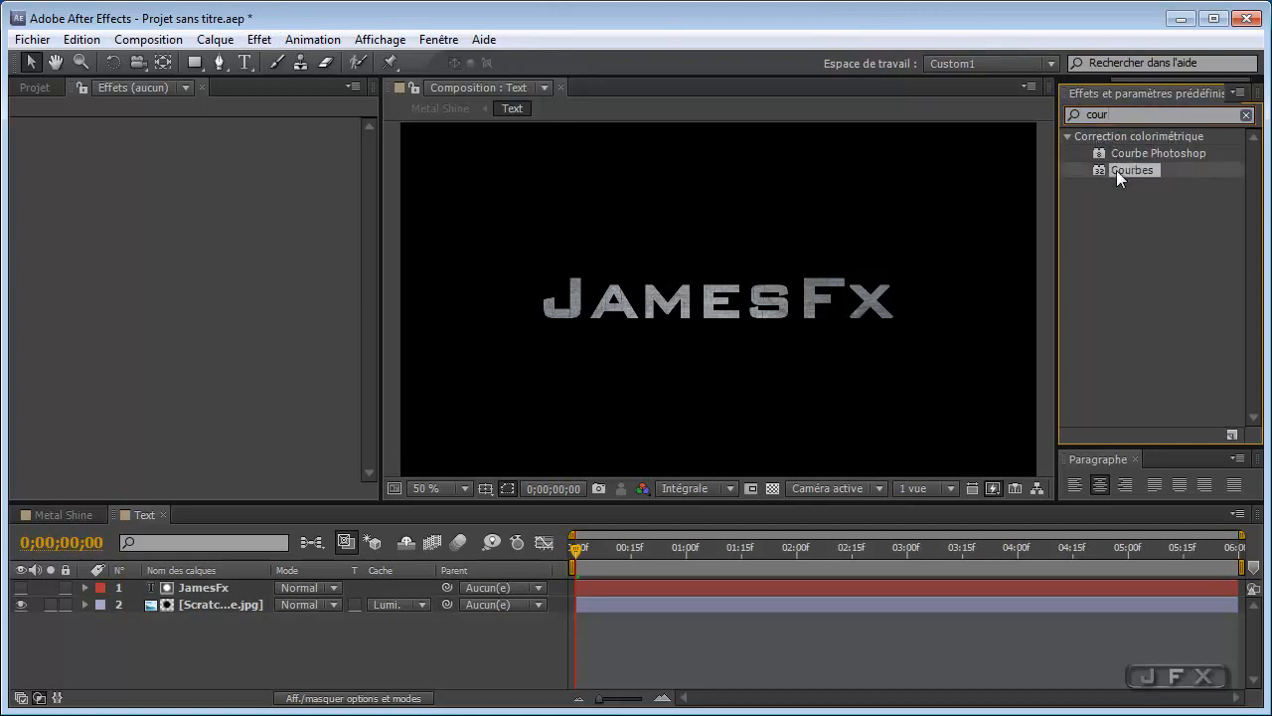
pyautogui.click(208, 608)
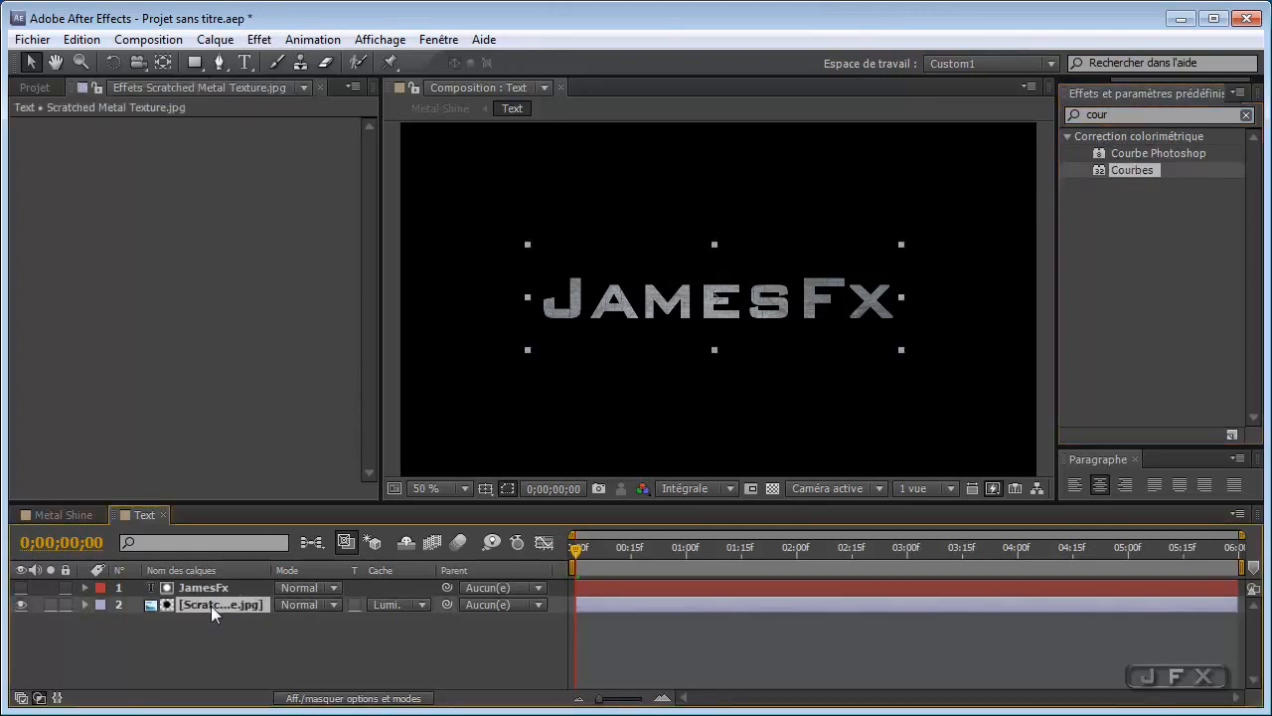
pyautogui.doubleClick(1123, 173)
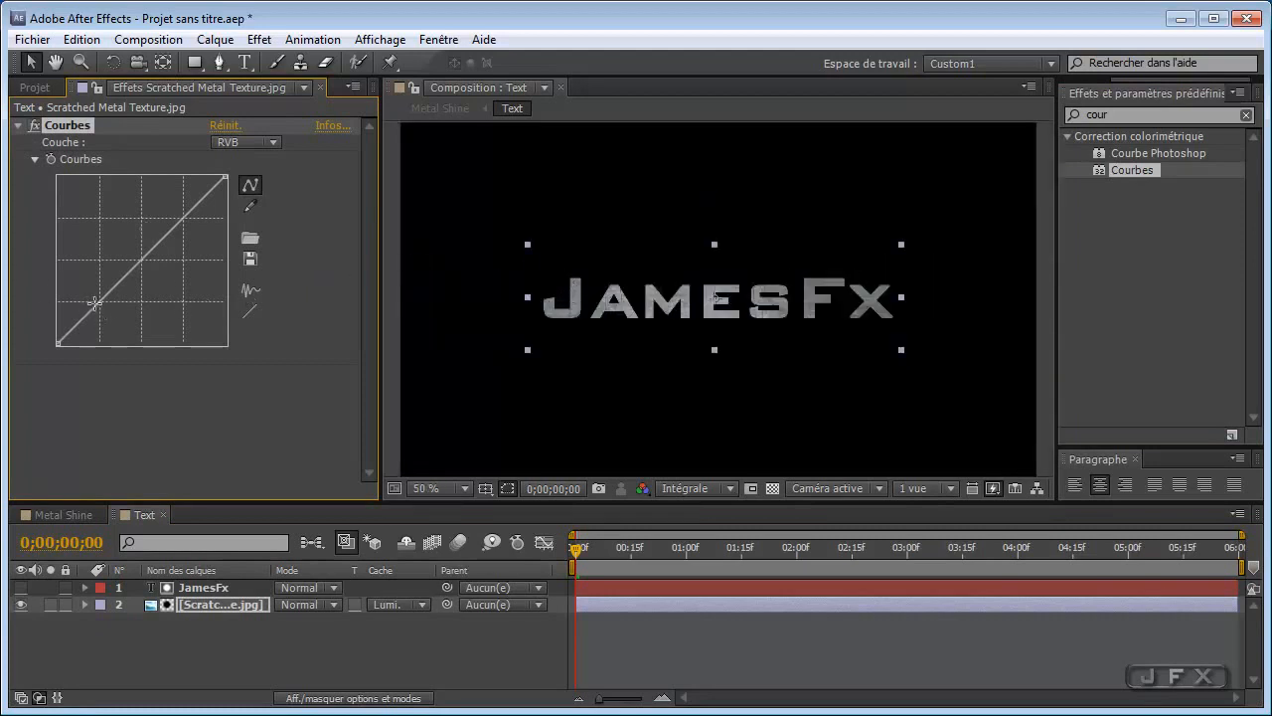
# Step: Shape the RVB curve into an S for stronger texture contrast and return to the Metal Shine composition with the project files displayed
pyautogui.moveTo(97, 306)
pyautogui.mouseDown()
pyautogui.moveTo(113, 341)
pyautogui.moveTo(108, 328)
pyautogui.mouseUp()
pyautogui.moveTo(199, 227); pyautogui.dragTo(158, 226)
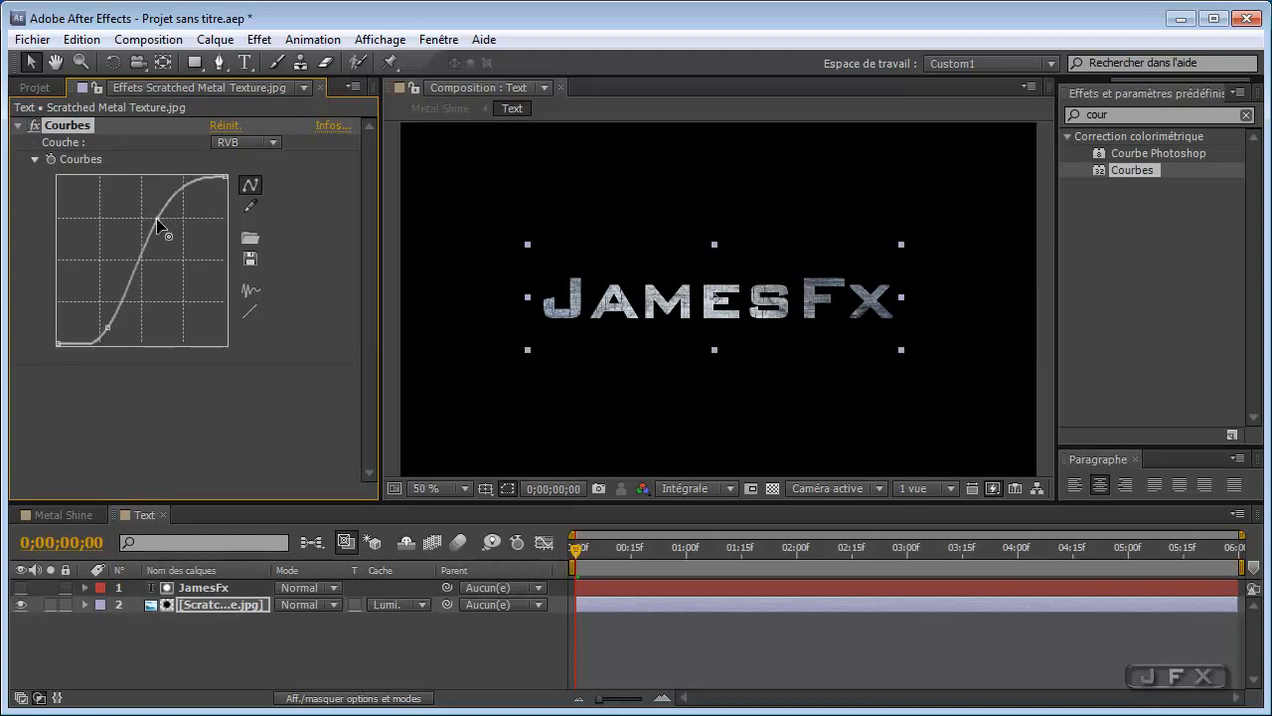
pyautogui.moveTo(106, 330); pyautogui.dragTo(110, 324)
pyautogui.click(61, 514)
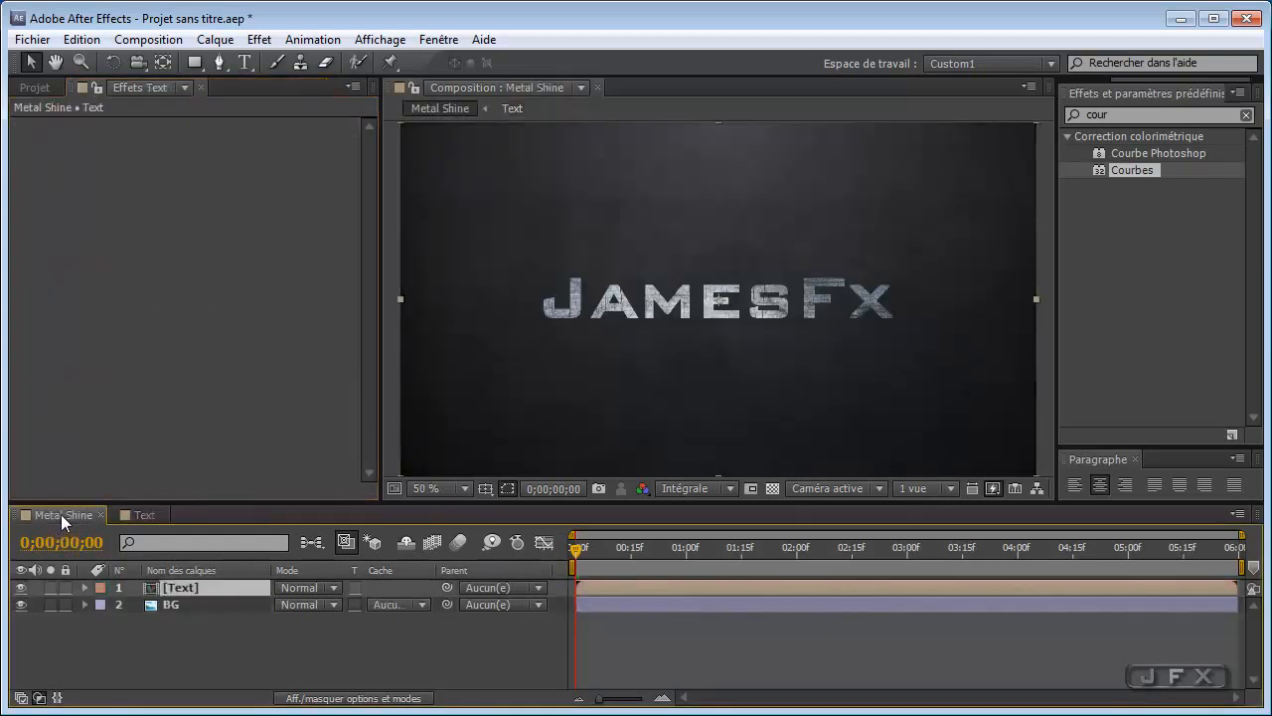
pyautogui.click(30, 88)
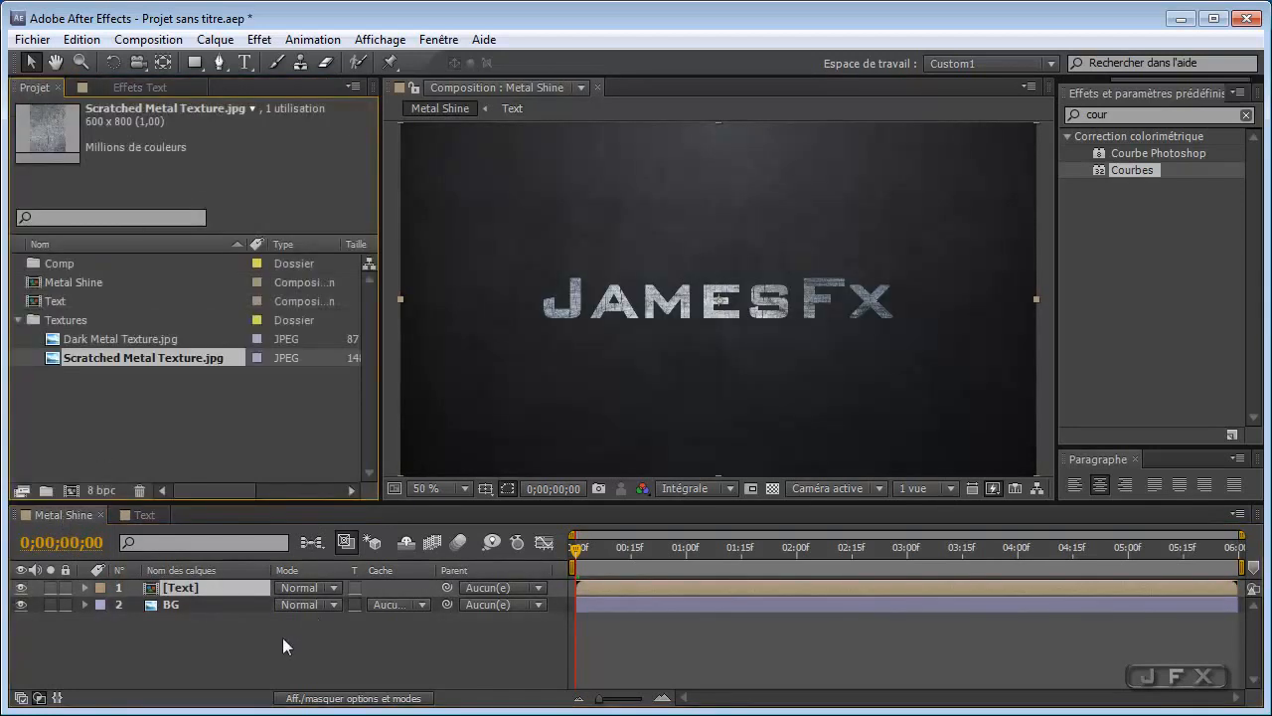
# Step: Delete the Text layer from Metal Shine and create a new 1280 x 720, six-second composition named Shine Effect
pyautogui.click(191, 588)
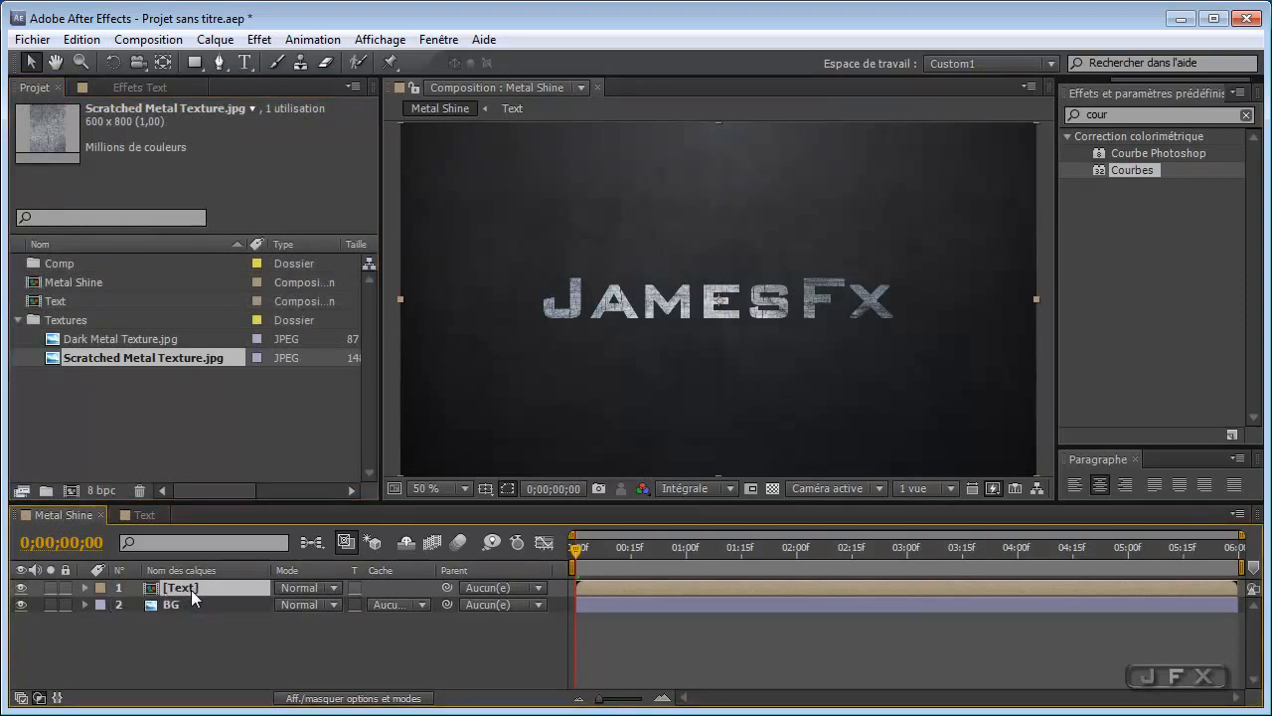
pyautogui.press('Delete')
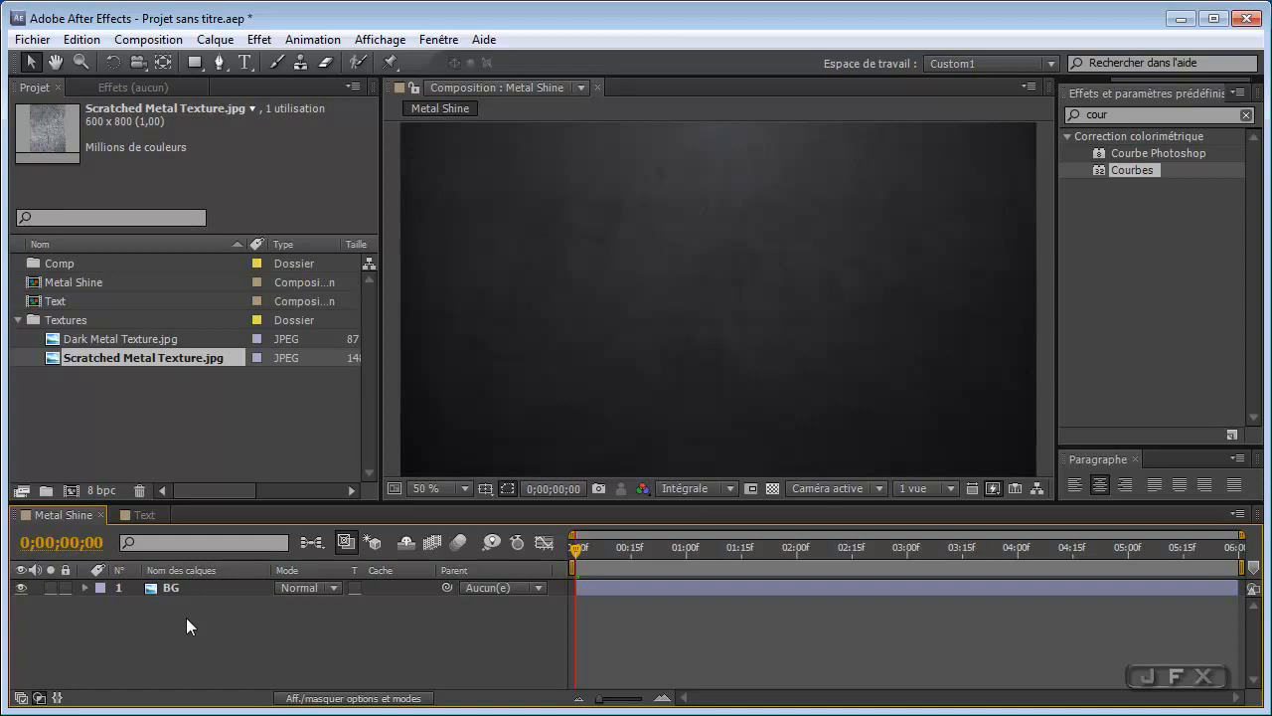
pyautogui.hotkey('ctrl', 'n')
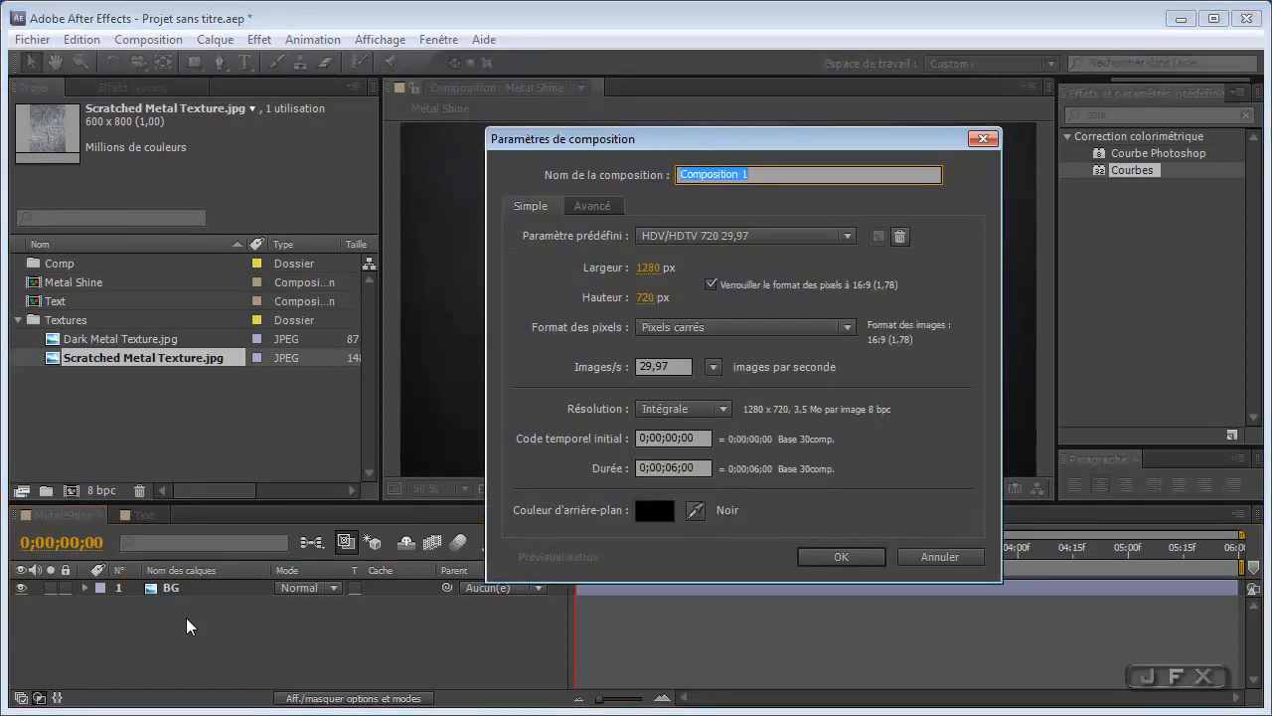
pyautogui.write('Shine Effect')
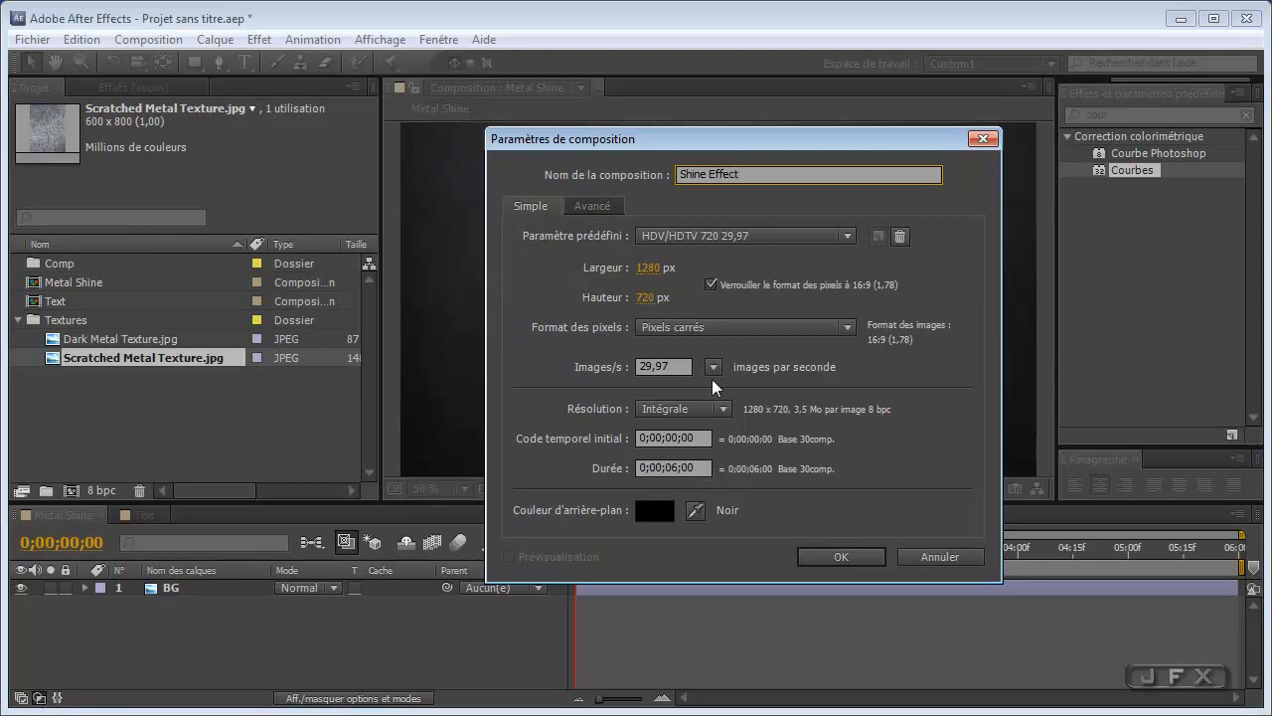
pyautogui.click(840, 556)
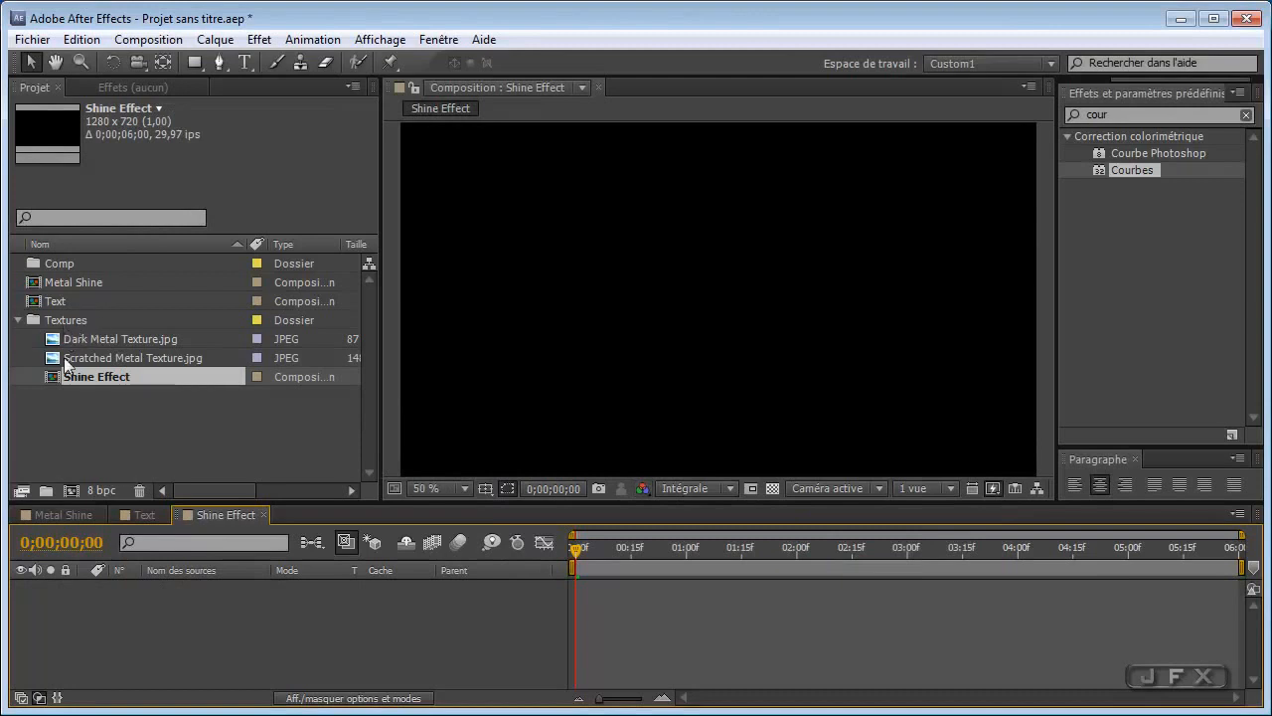
# Step: Move the Shine Effect, Metal Shine and Text compositions into the Comp folder and expand that folder
pyautogui.moveTo(74, 379); pyautogui.dragTo(69, 269)
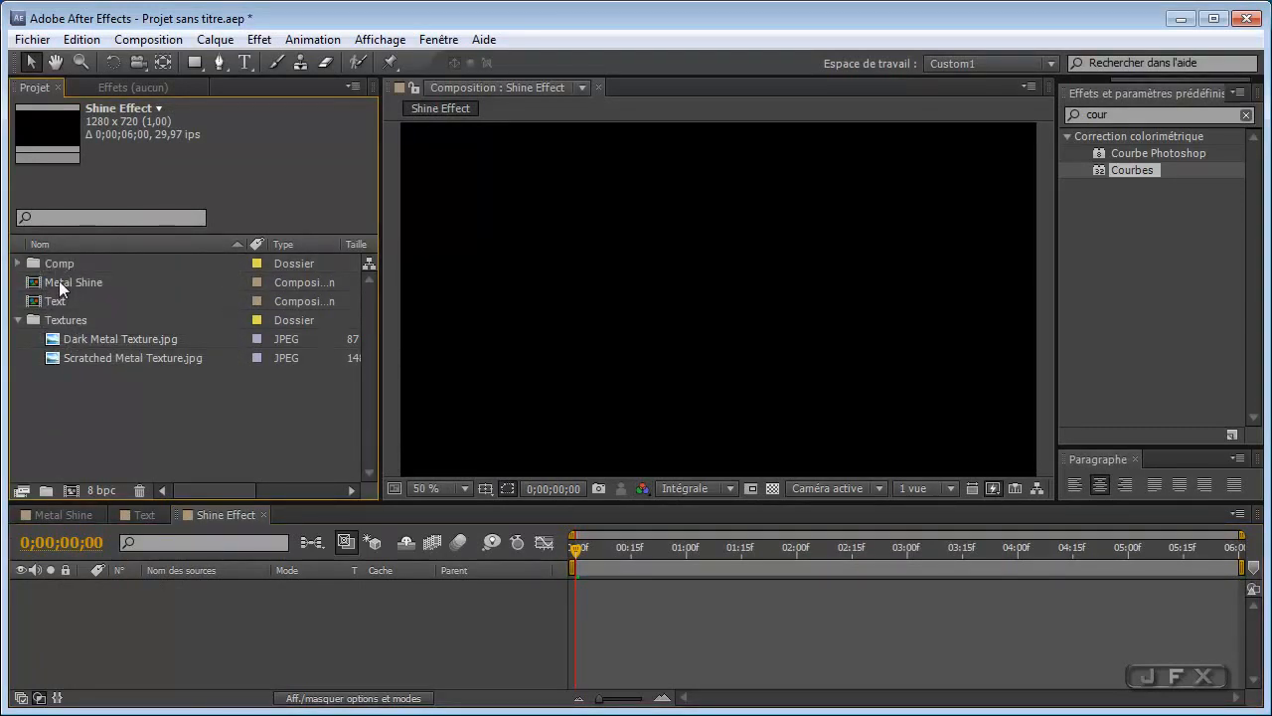
pyautogui.click(59, 286)
pyautogui.keyDown('shift'); pyautogui.click(59, 304); pyautogui.keyUp('shift')
pyautogui.moveTo(59, 304); pyautogui.dragTo(61, 262)
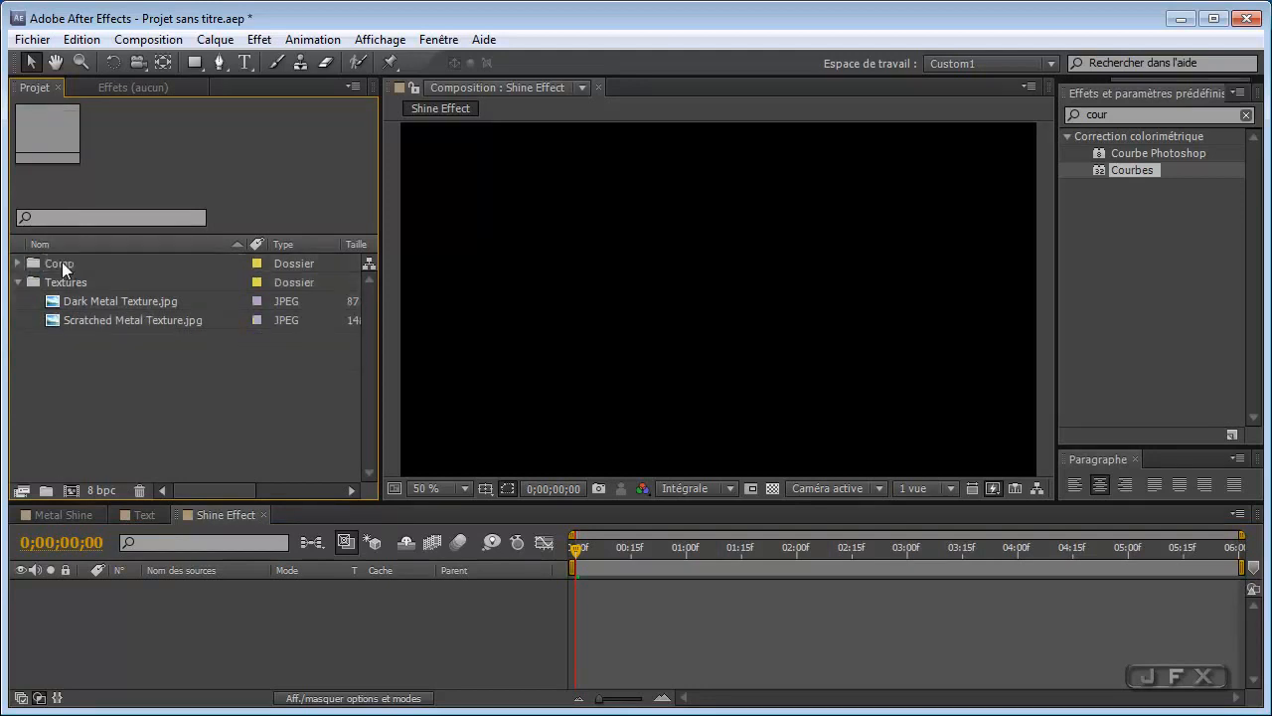
pyautogui.click(18, 262)
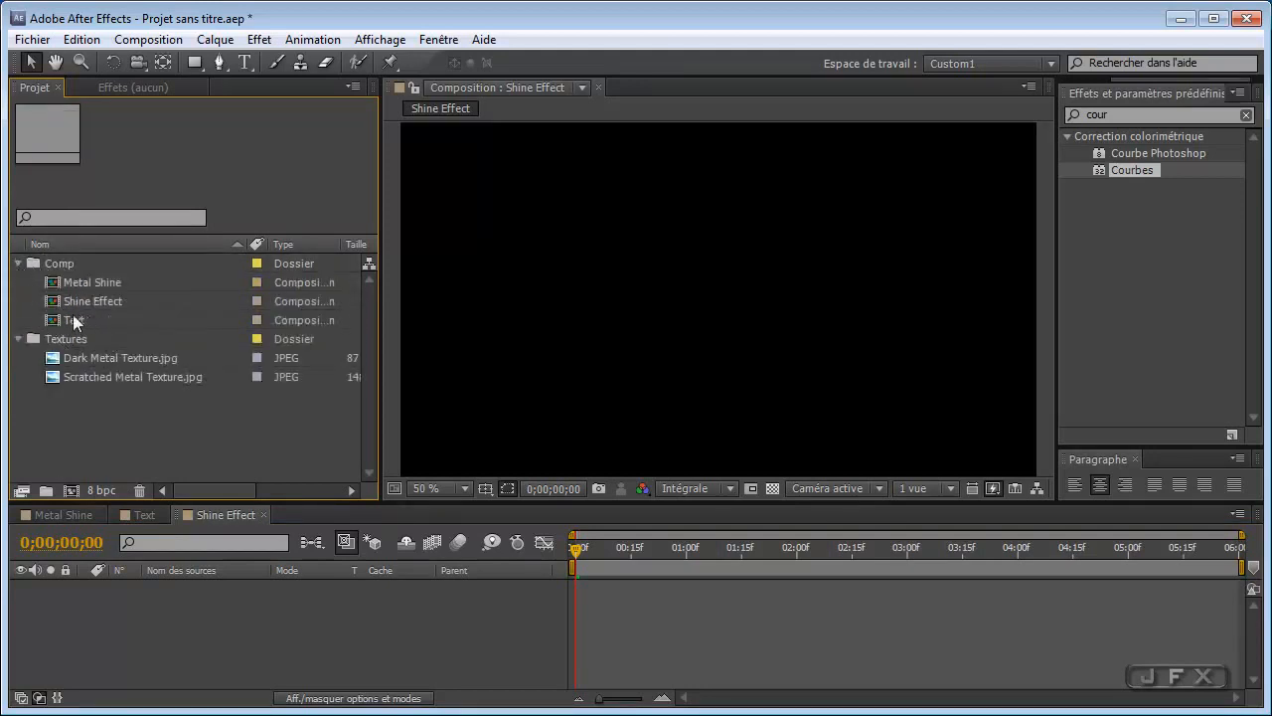
# Step: Add the Text composition as a layer in Shine Effect and close the Text composition's own timeline
pyautogui.click(79, 320)
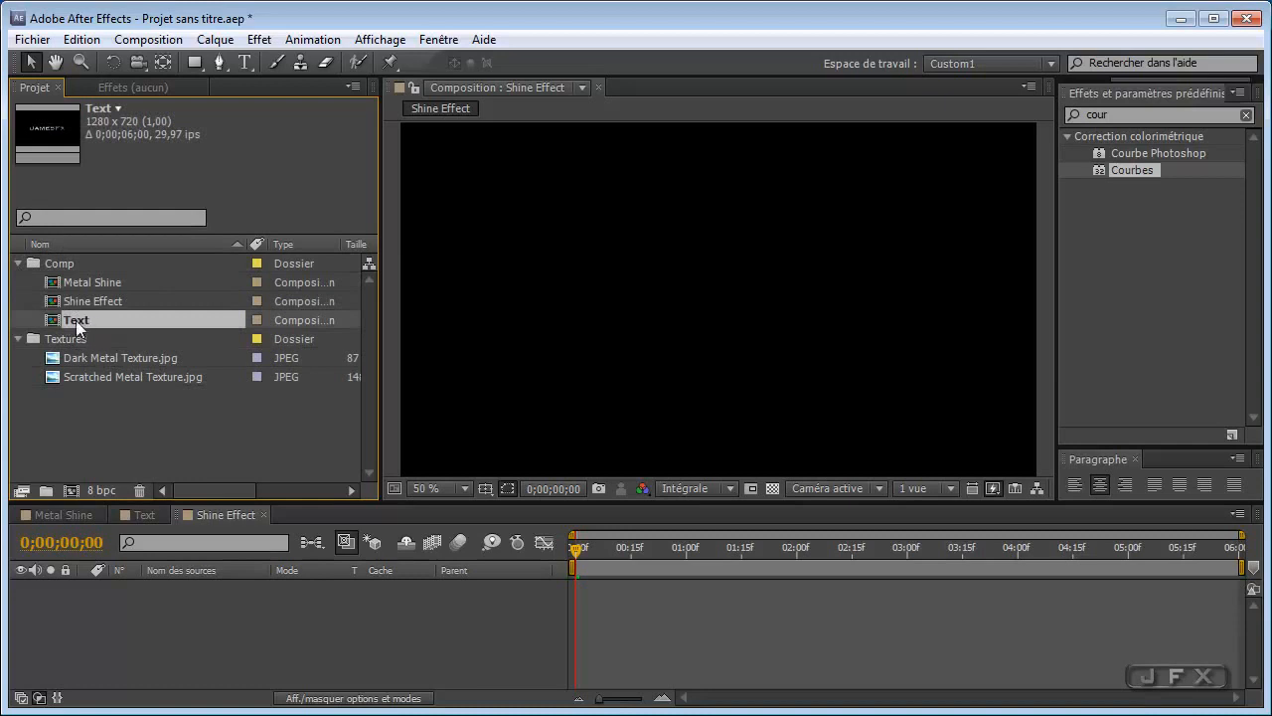
pyautogui.moveTo(80, 320); pyautogui.dragTo(100, 597)
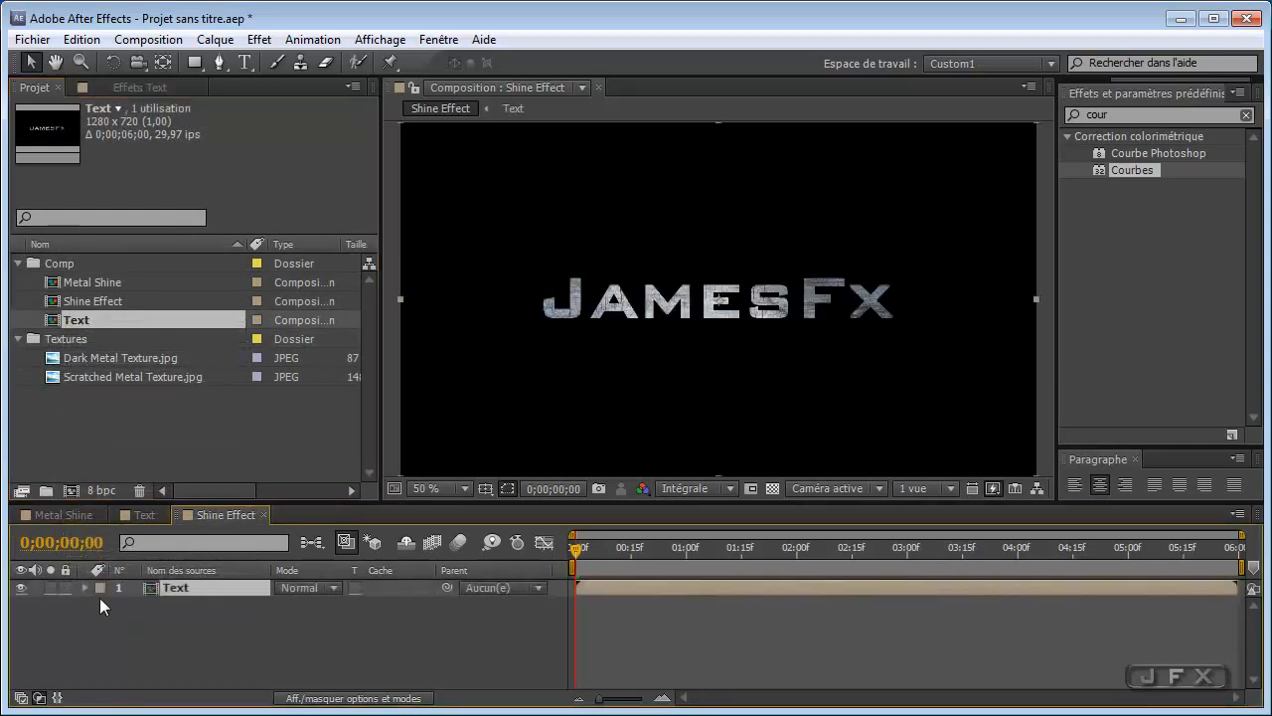
pyautogui.click(140, 517)
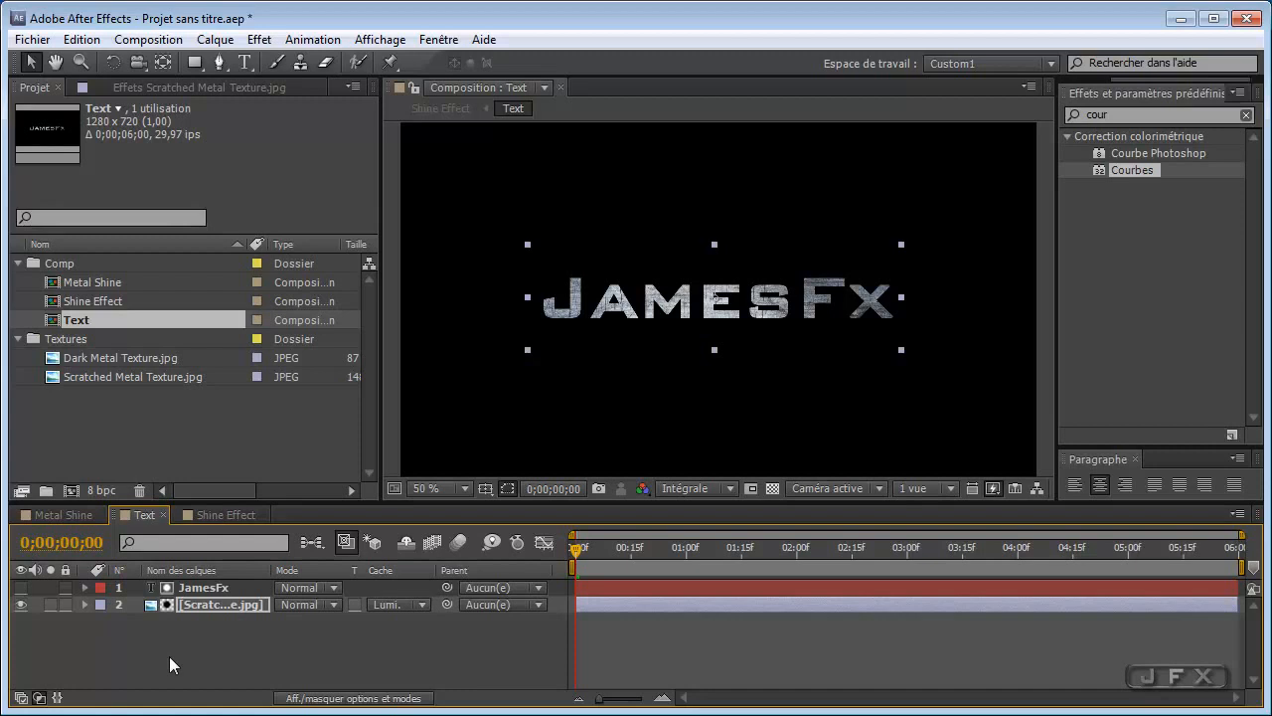
pyautogui.click(163, 515)
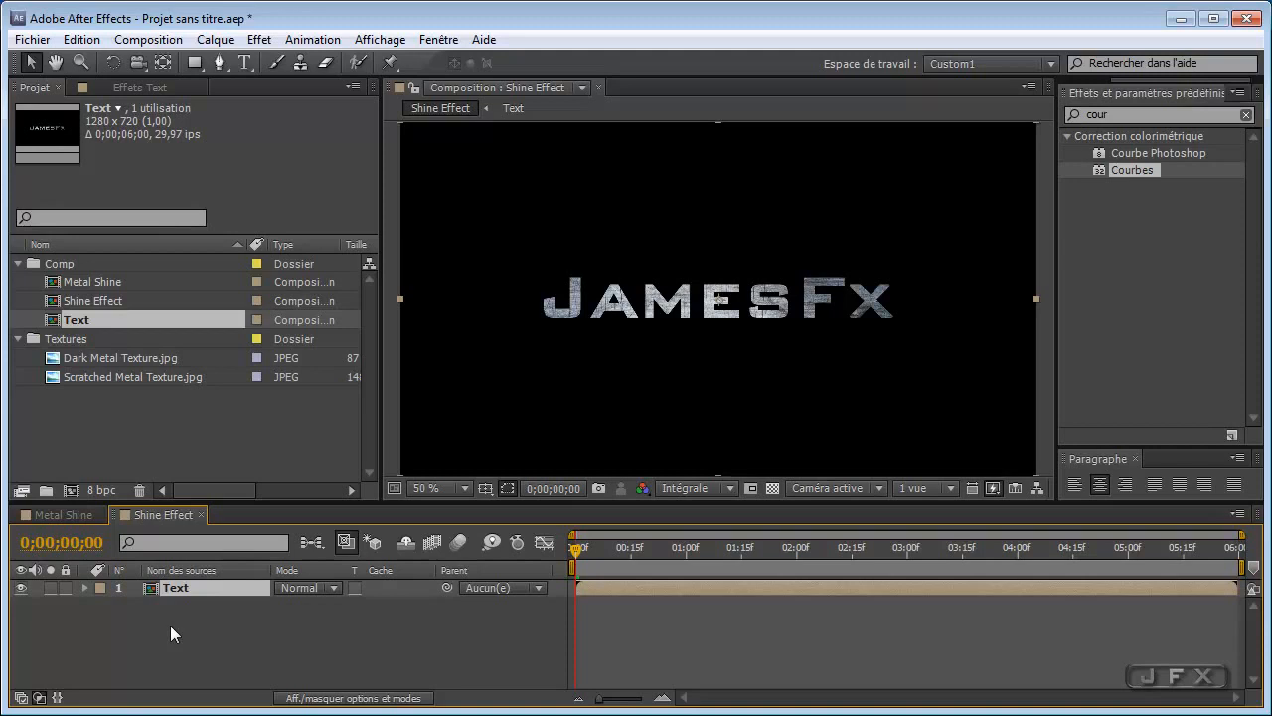
# Step: Add an adjustment layer named Shine above the Text layer and display the layer switches
pyautogui.hotkey('ctrl', 'alt', 'y')
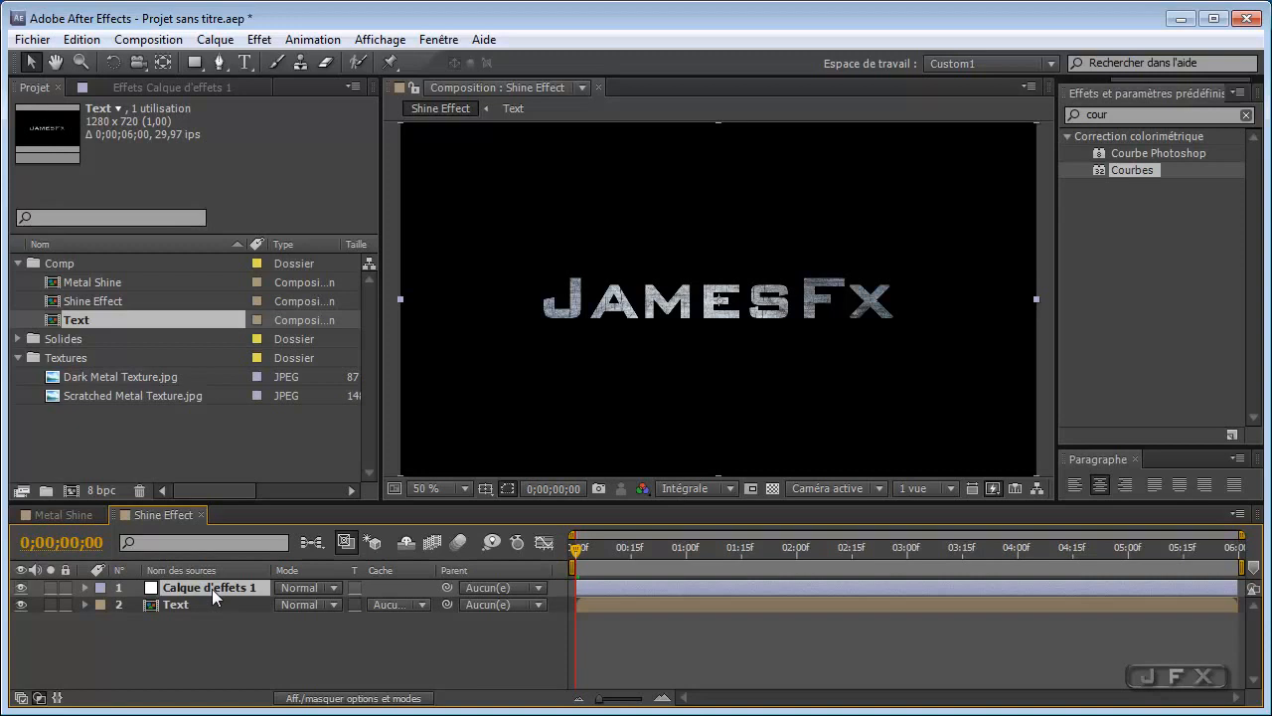
pyautogui.press('Return')
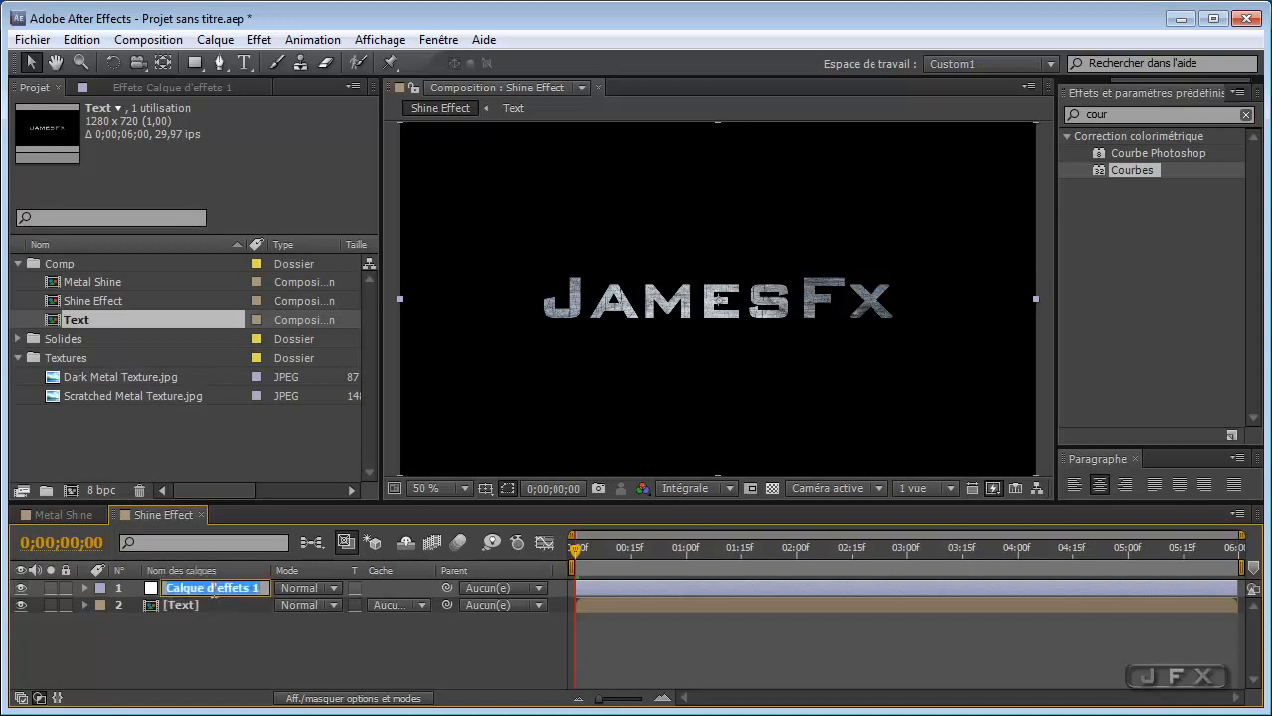
pyautogui.write('Shine')
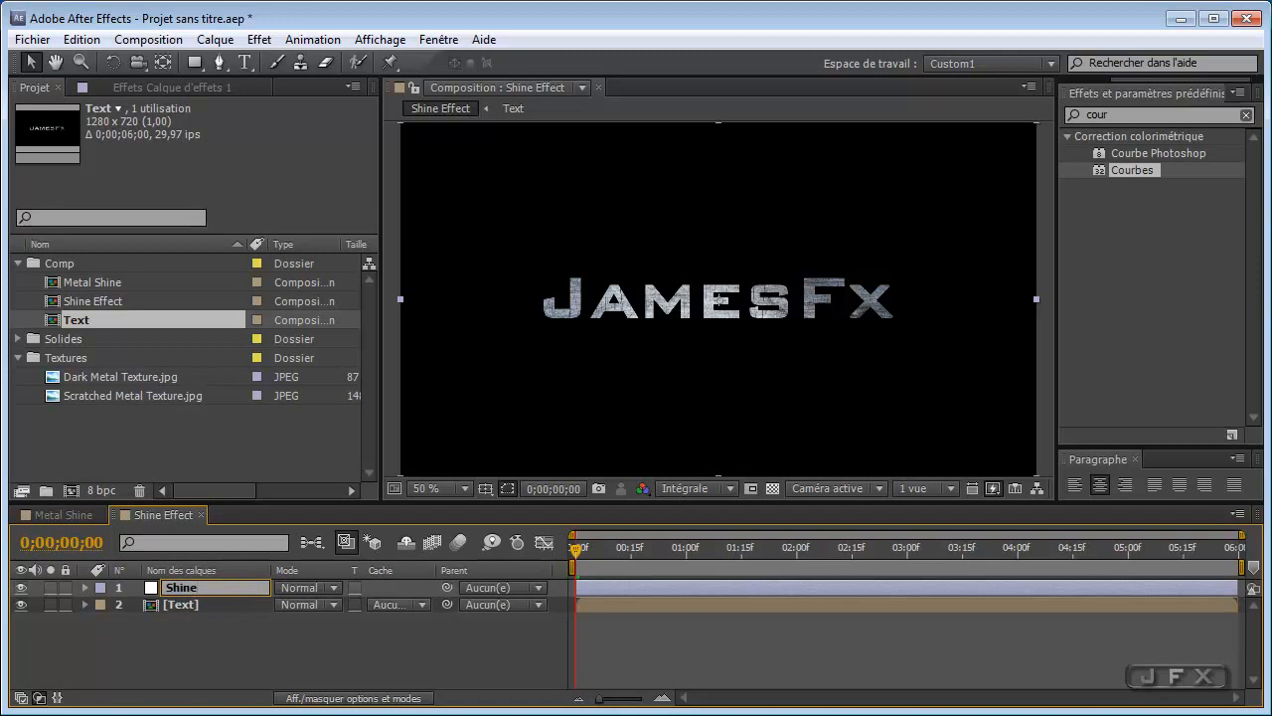
pyautogui.press('Return')
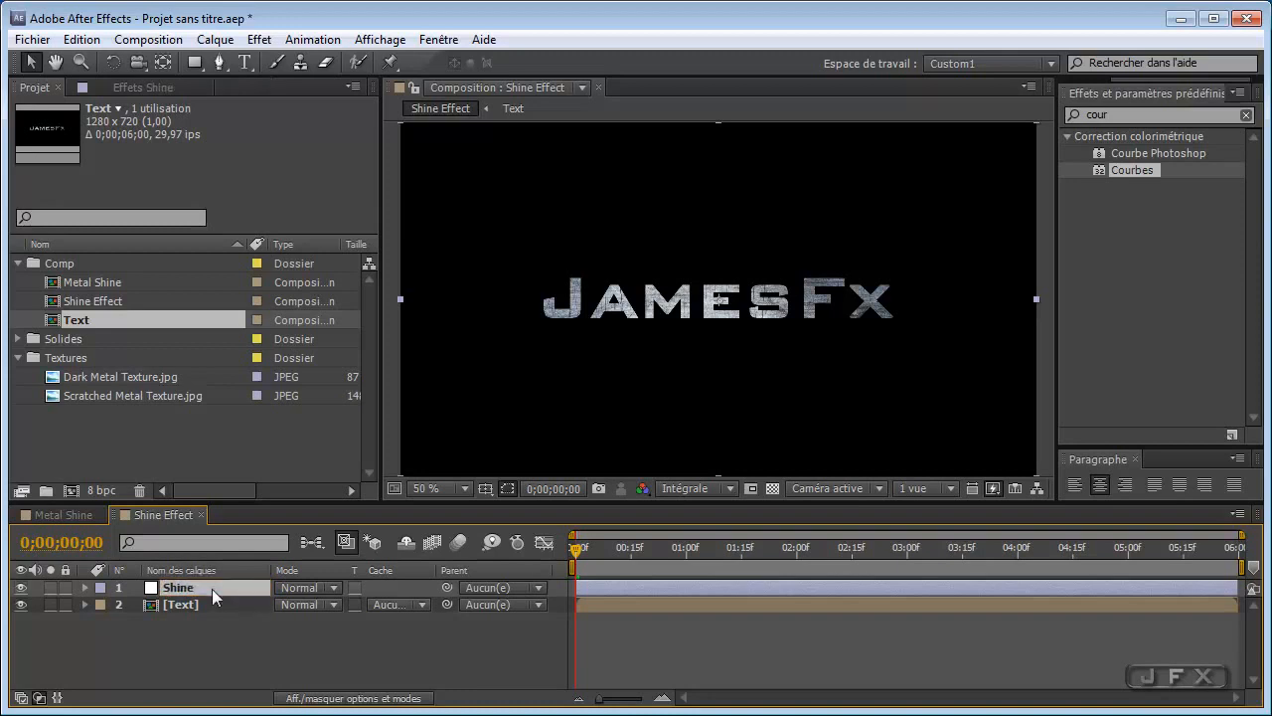
pyautogui.click(375, 702)
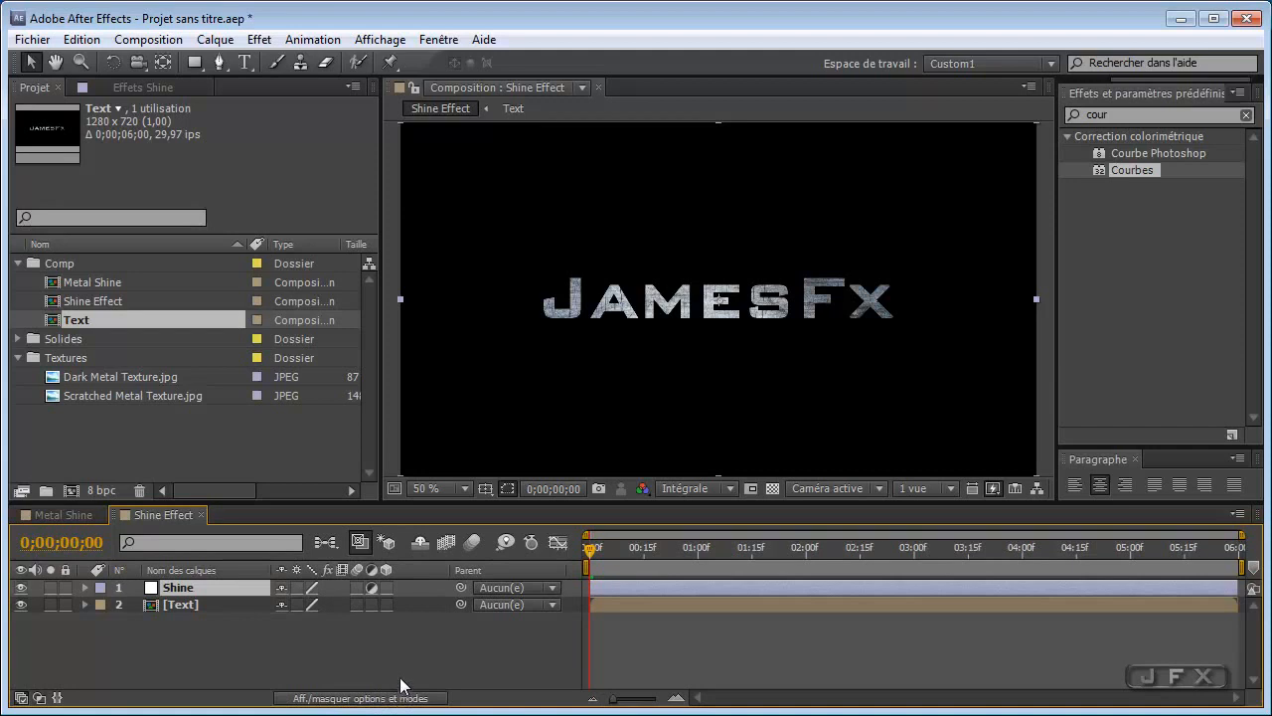
# Step: Test the adjustment layer switch on and off on a temporary black solid and delete the solid
pyautogui.click(216, 656)
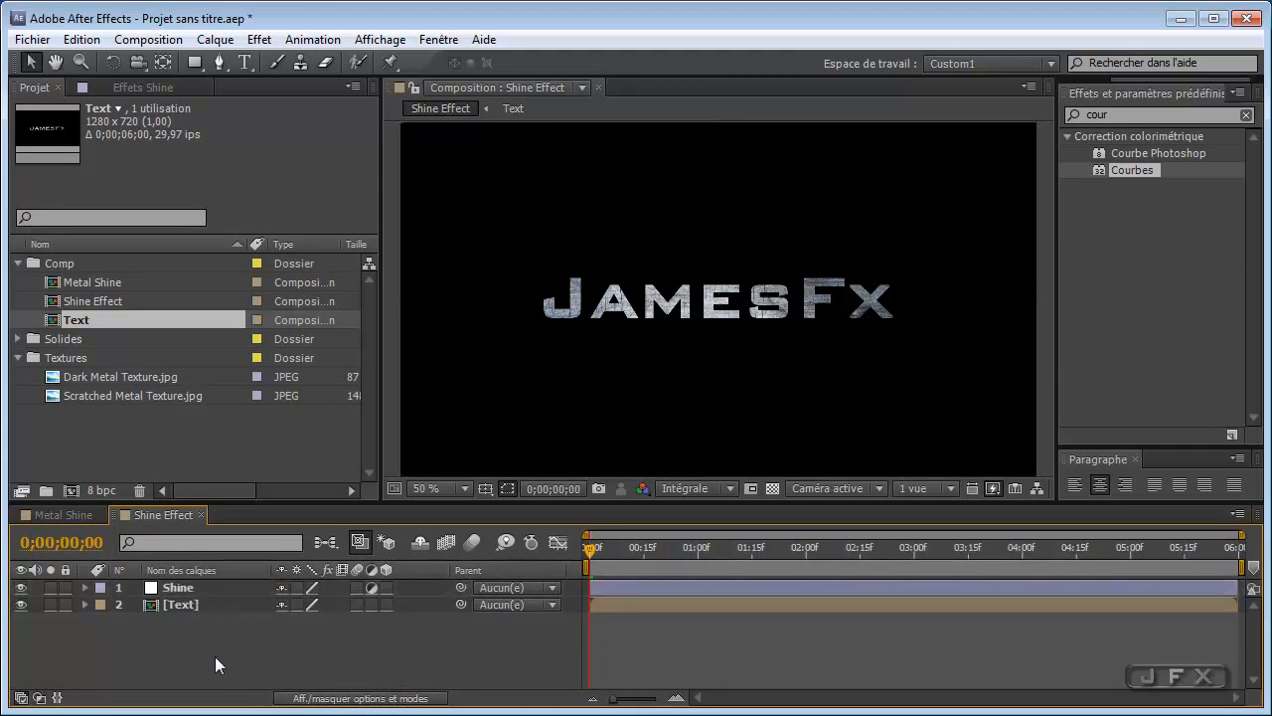
pyautogui.hotkey('ctrl', 'y')
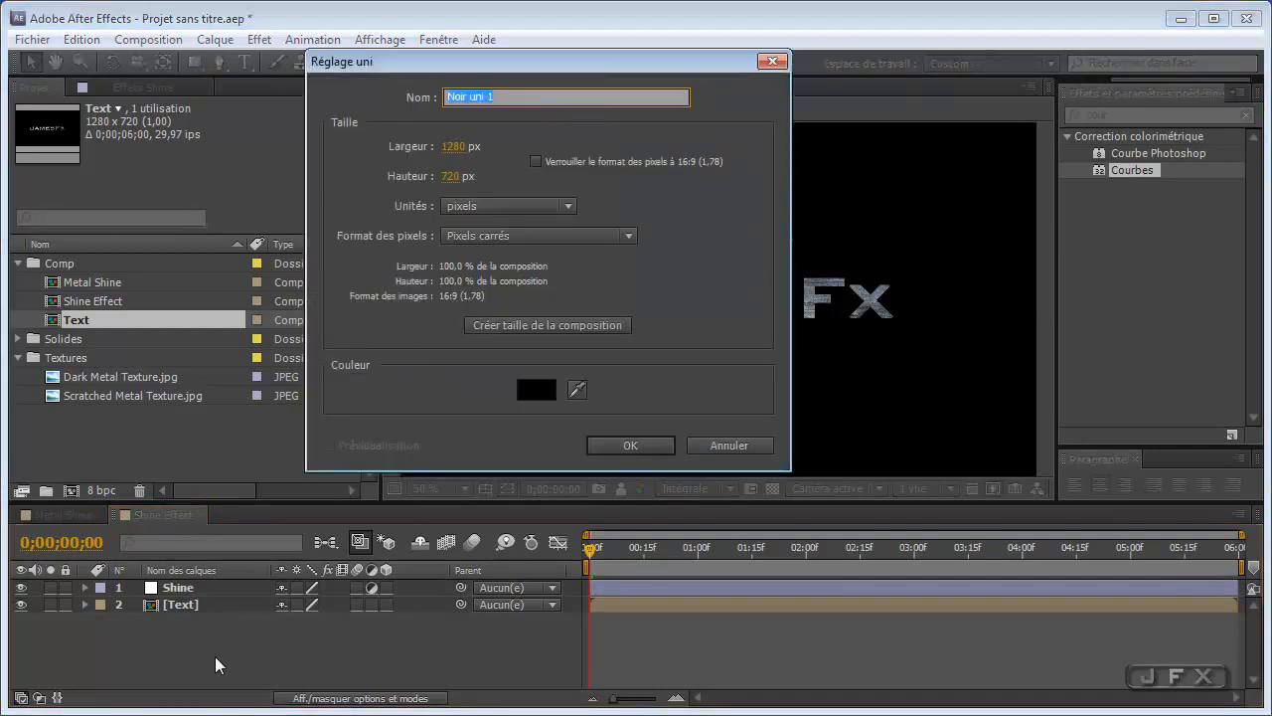
pyautogui.press('Return')
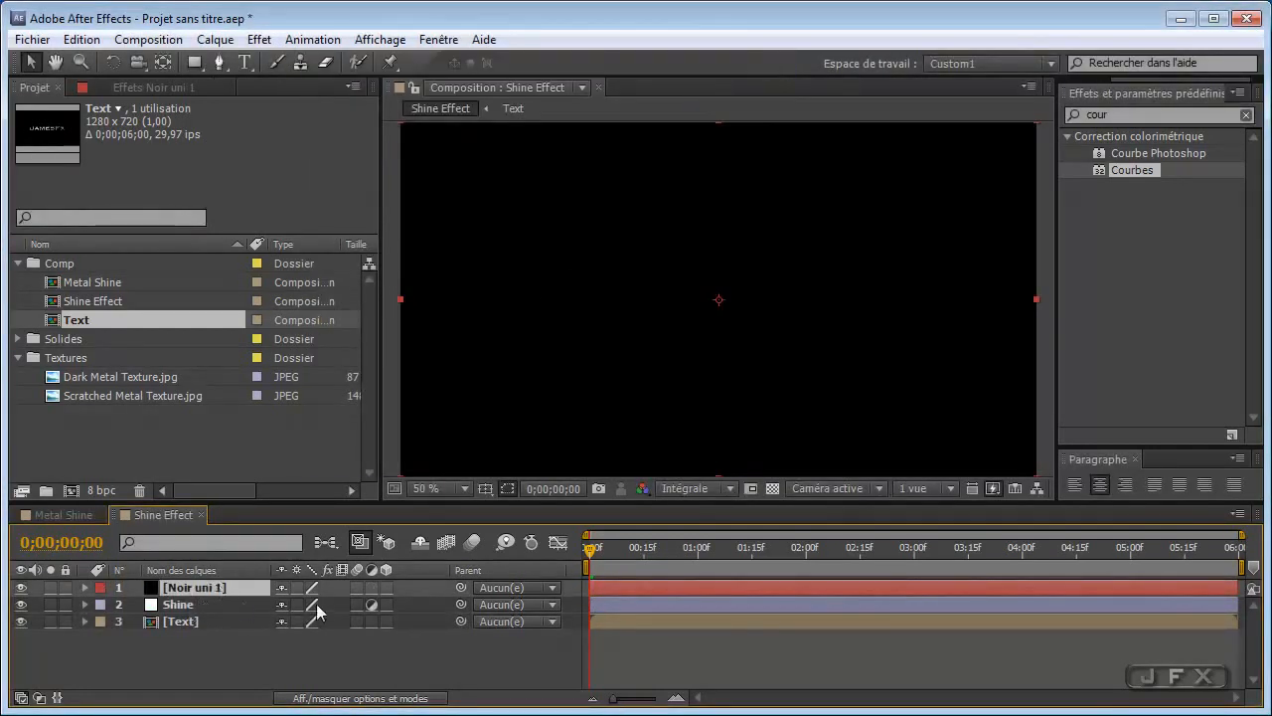
pyautogui.click(373, 587)
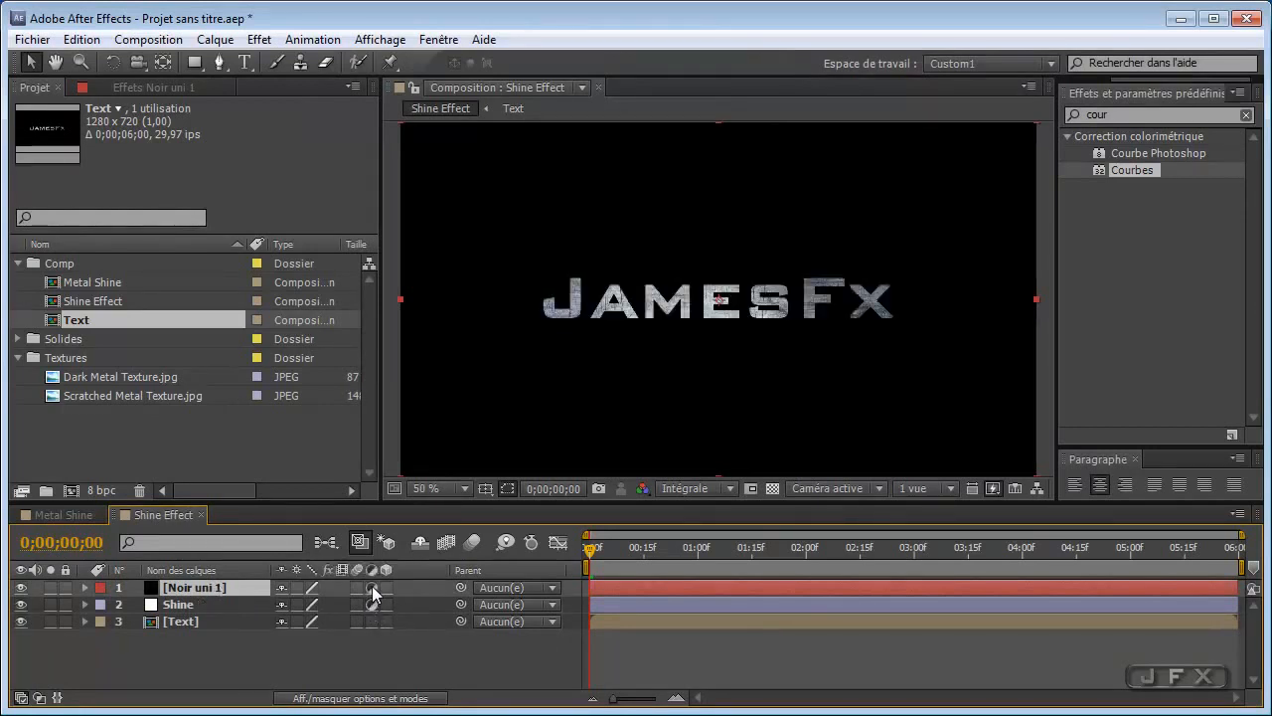
pyautogui.click(371, 588)
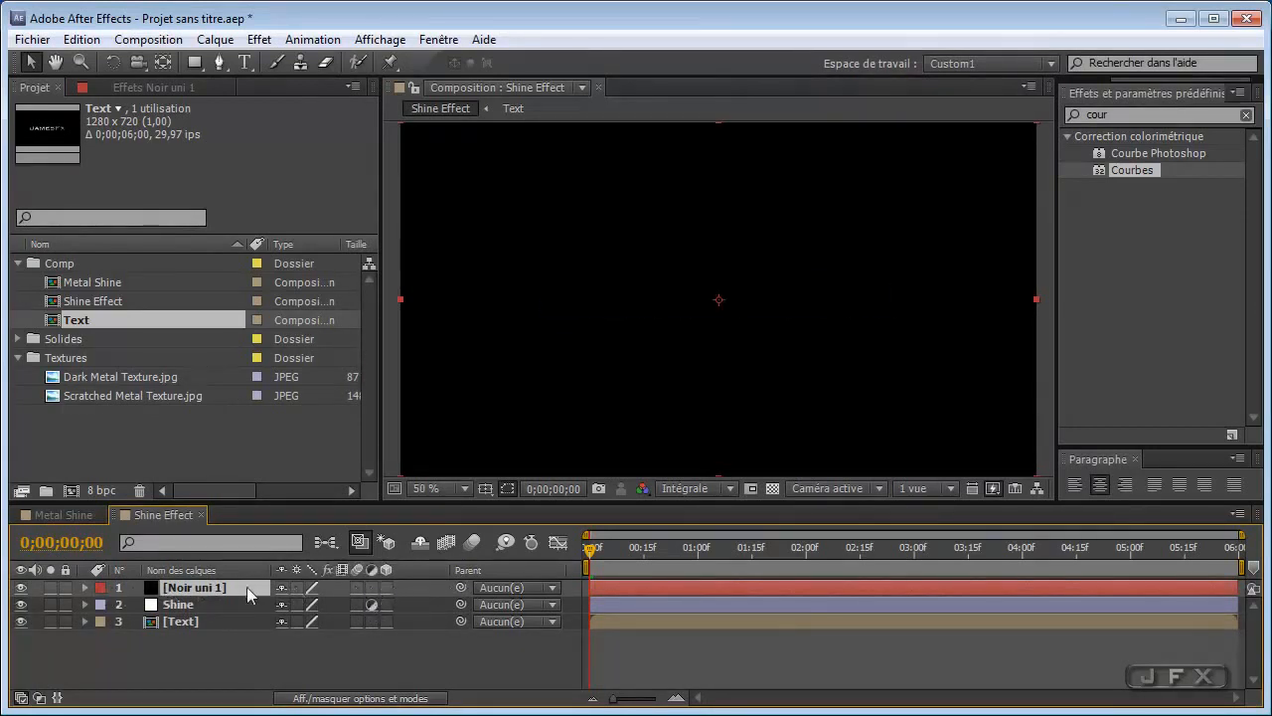
pyautogui.press('Delete')
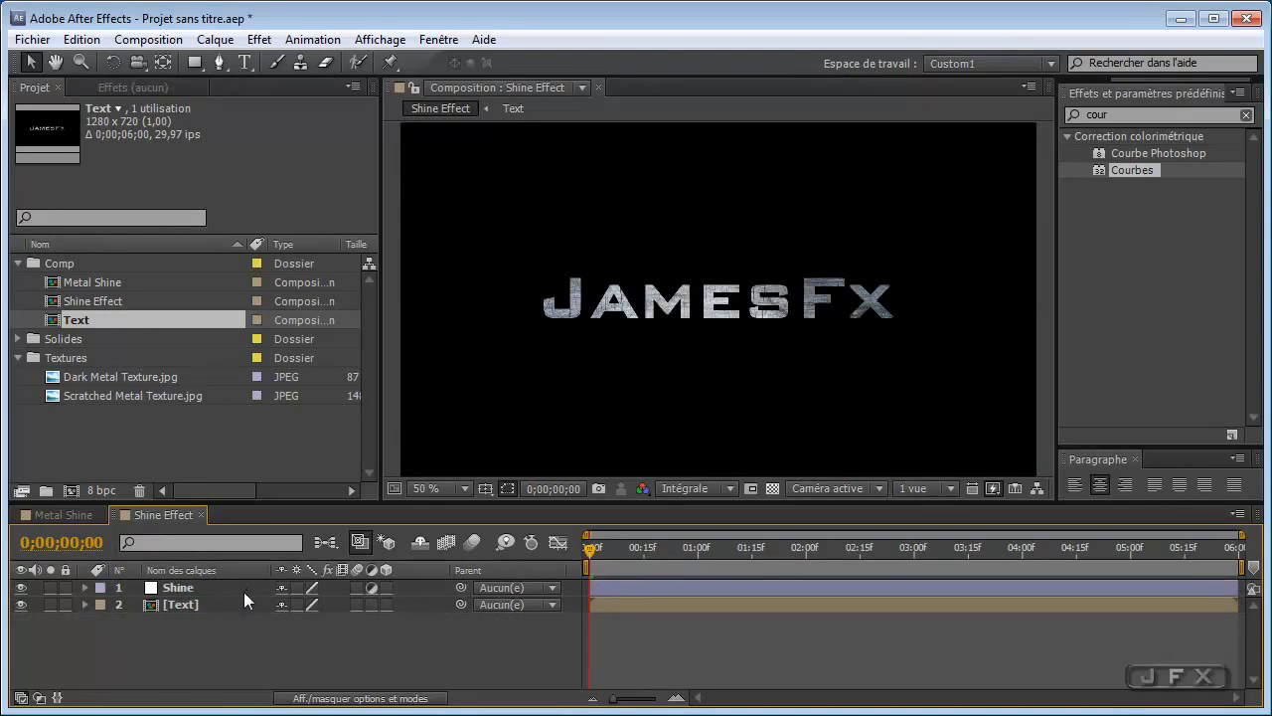
# Step: Apply the Courbes effect to the Shine adjustment layer and bend the RVB curve upward to brighten the metal lettering
pyautogui.click(217, 589)
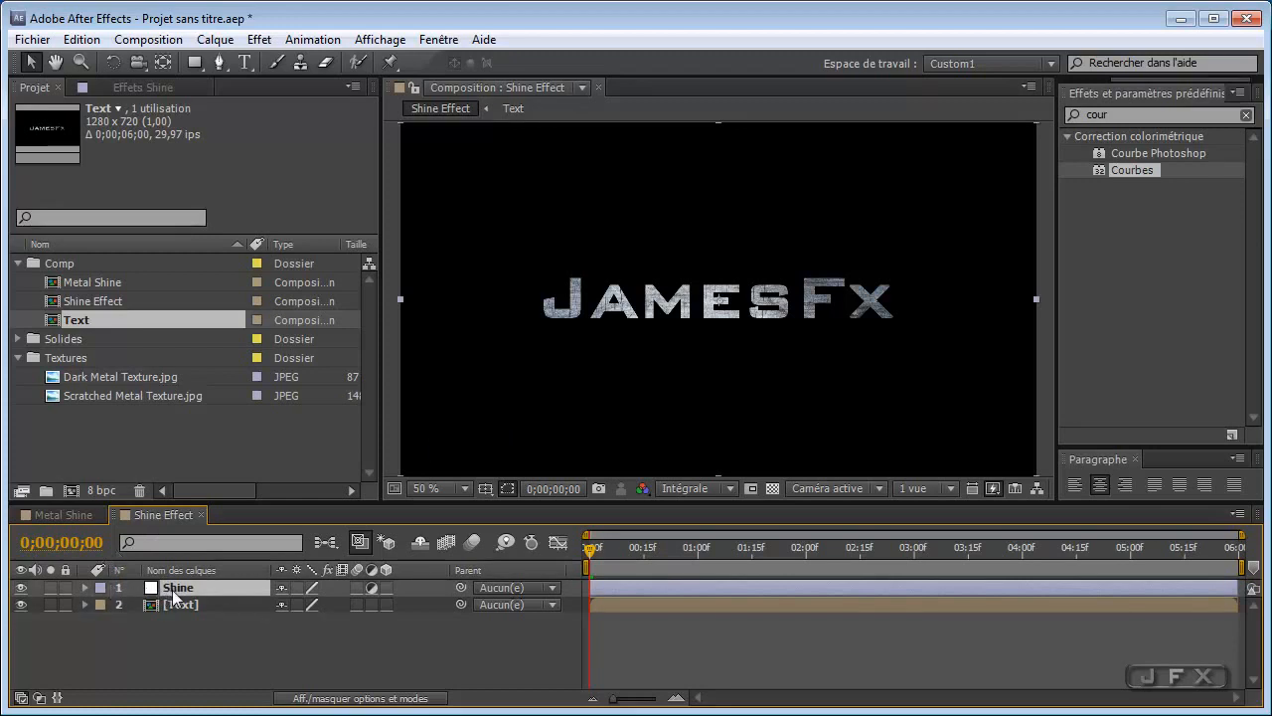
pyautogui.click(139, 88)
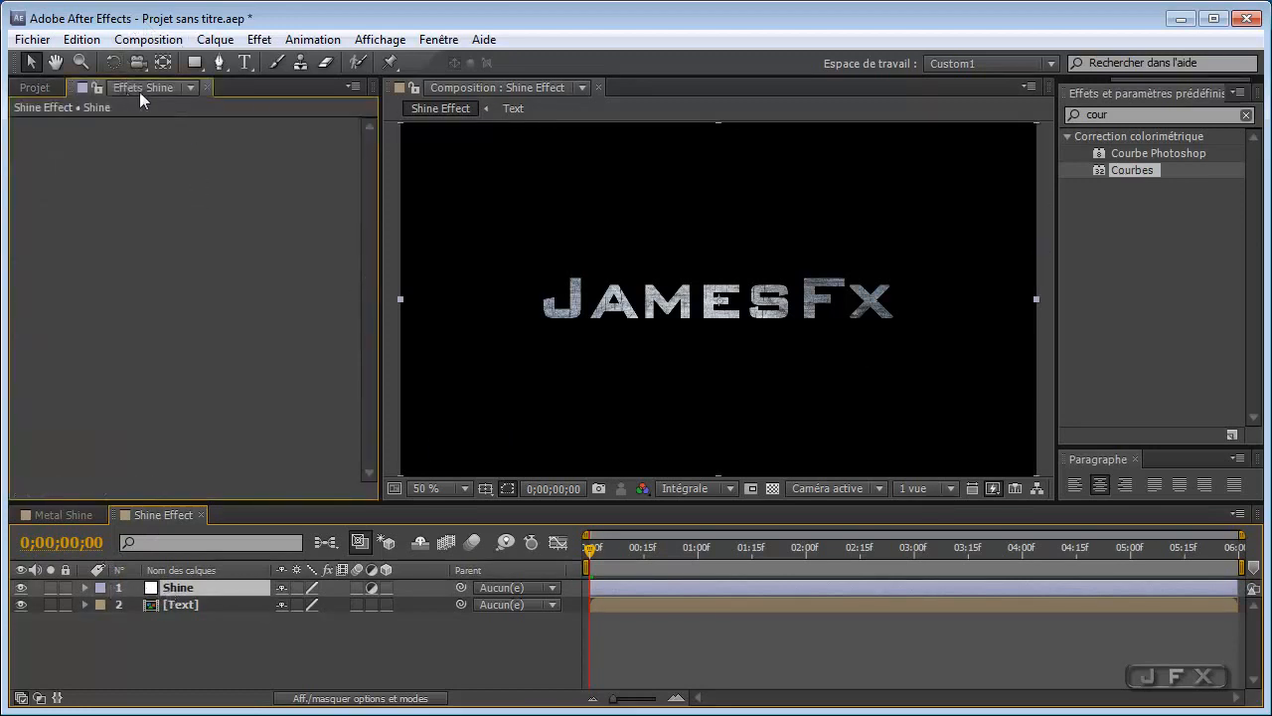
pyautogui.doubleClick(1128, 174)
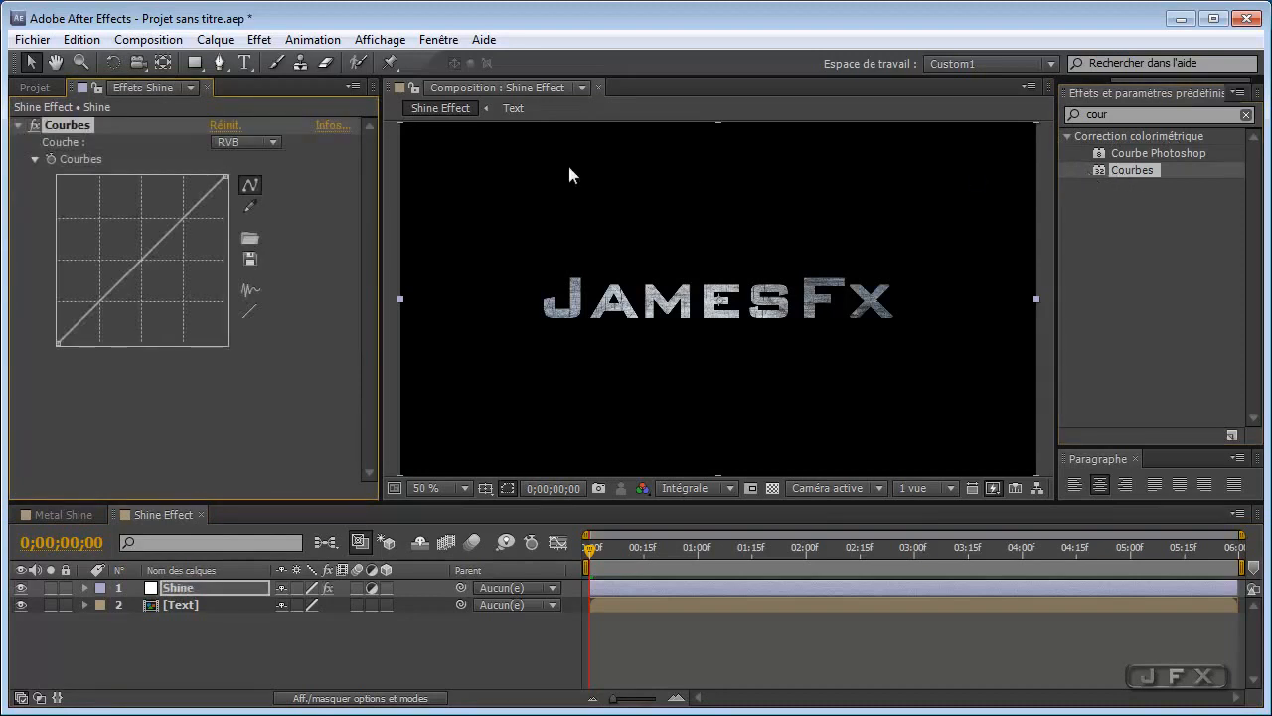
pyautogui.click(128, 258)
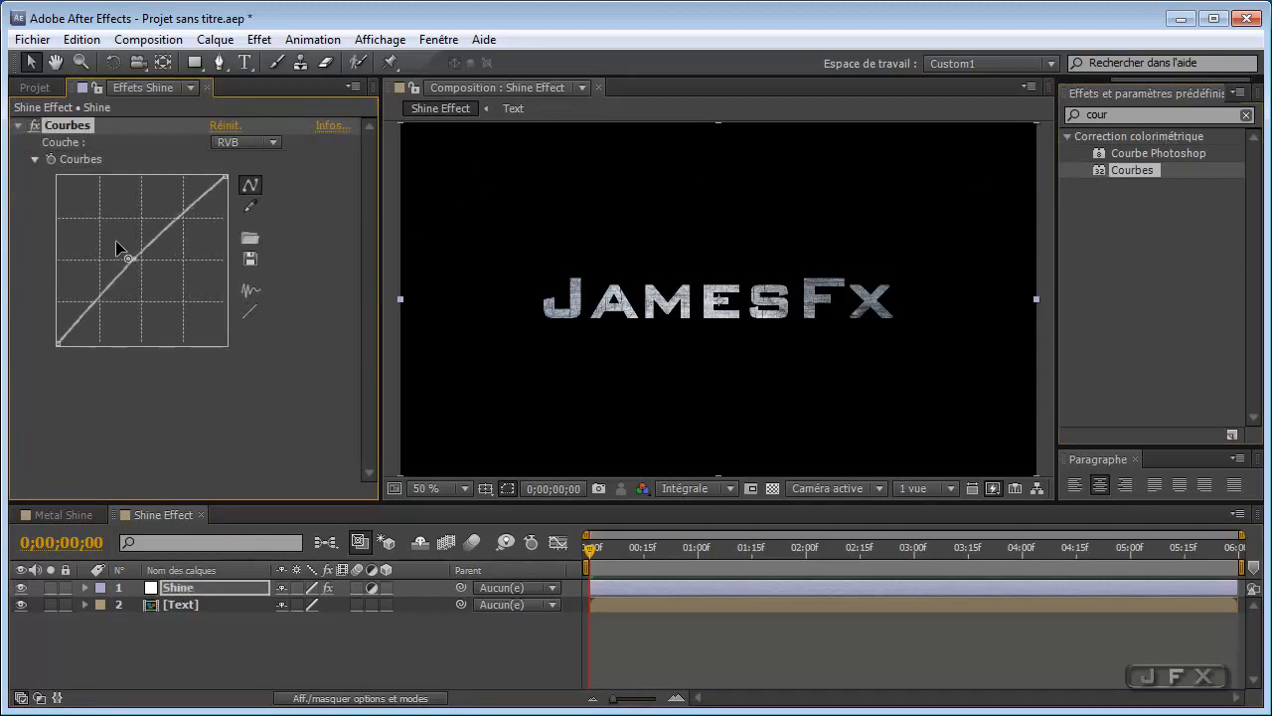
pyautogui.moveTo(117, 241); pyautogui.dragTo(115, 242)
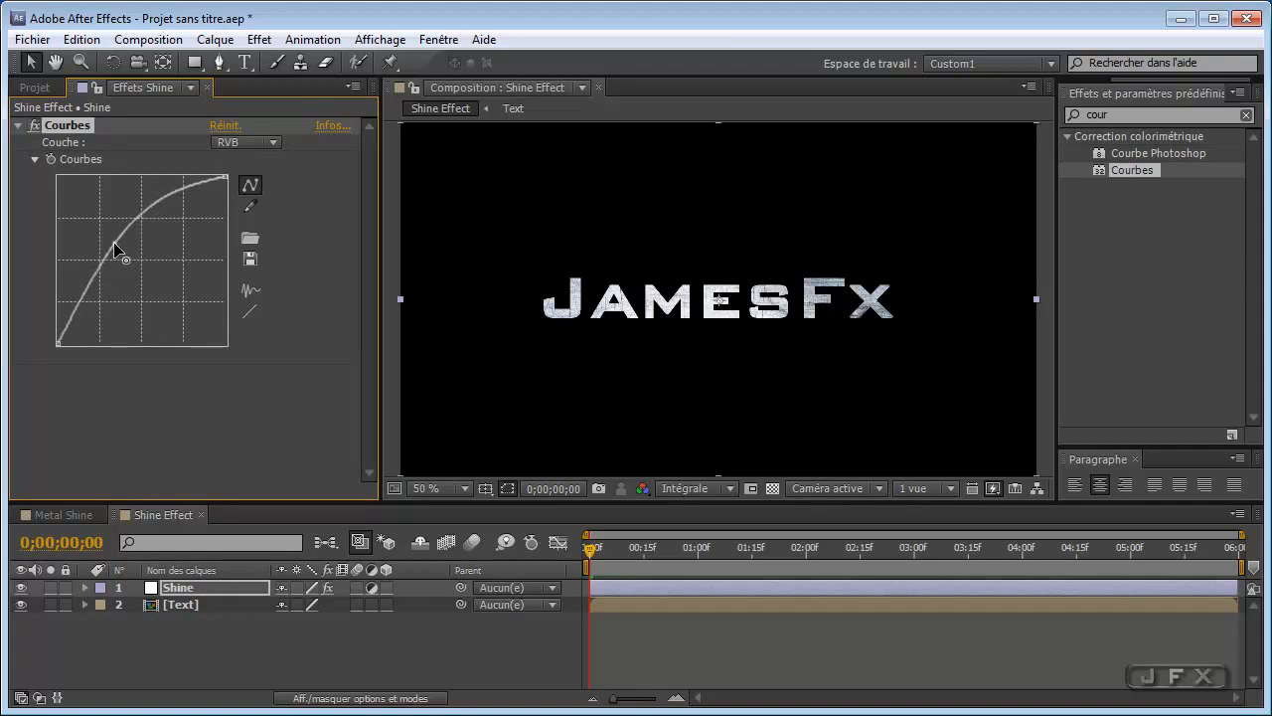
pyautogui.press('/')
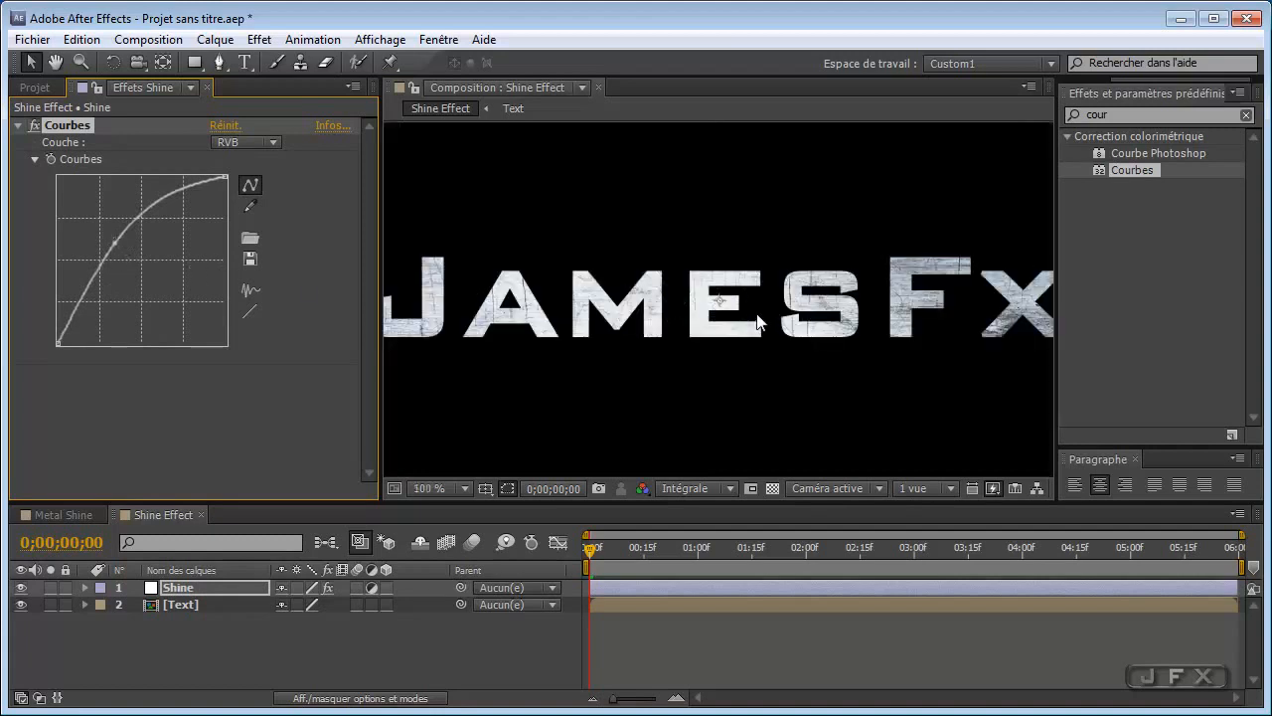
pyautogui.press(',')
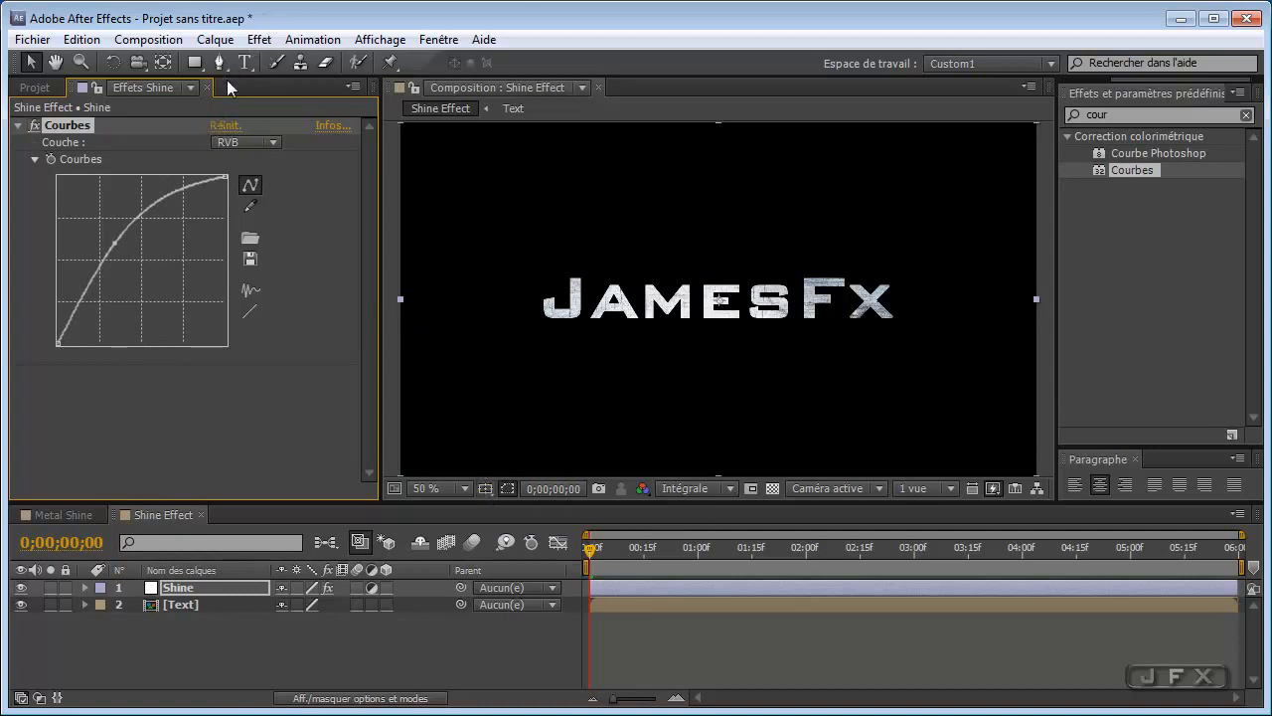
pyautogui.press(',')
pyautogui.press('.')
# Step: Show the title/action-safe guides and draw a closed, slanted four-point Pen mask on the Shine layer just before the letter J
pyautogui.click(223, 67)
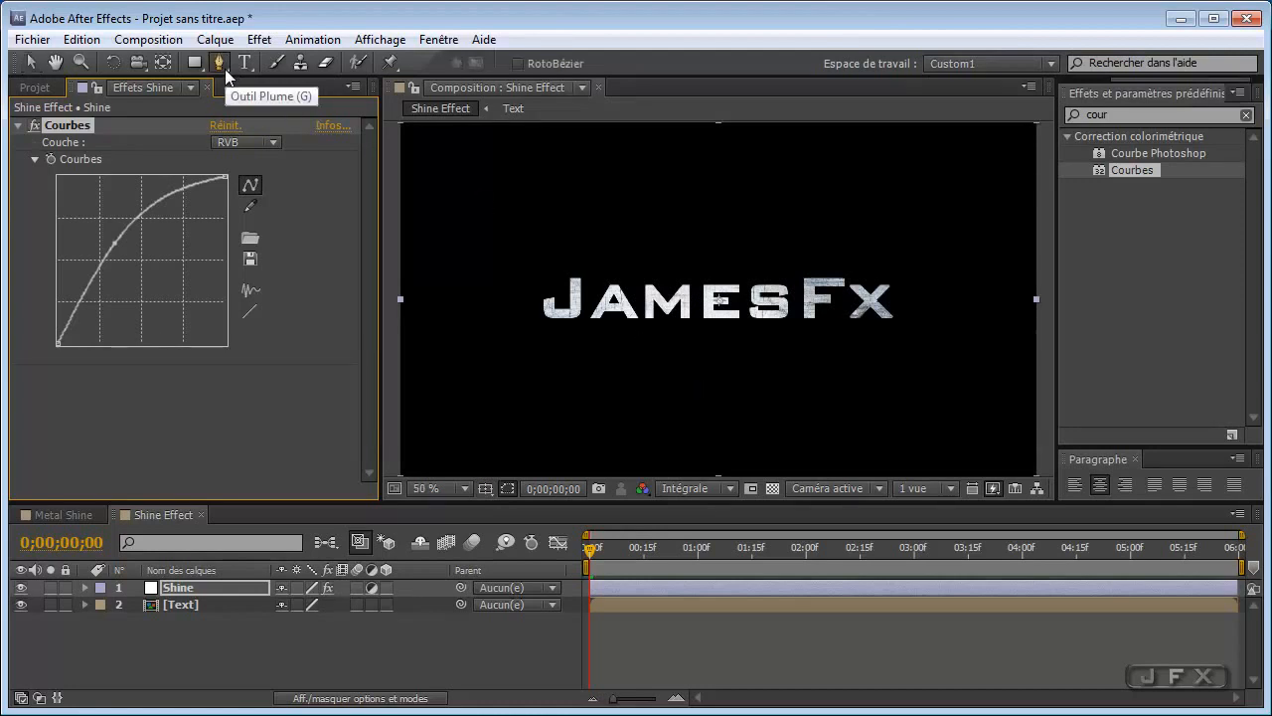
pyautogui.click(507, 488)
pyautogui.click(502, 514)
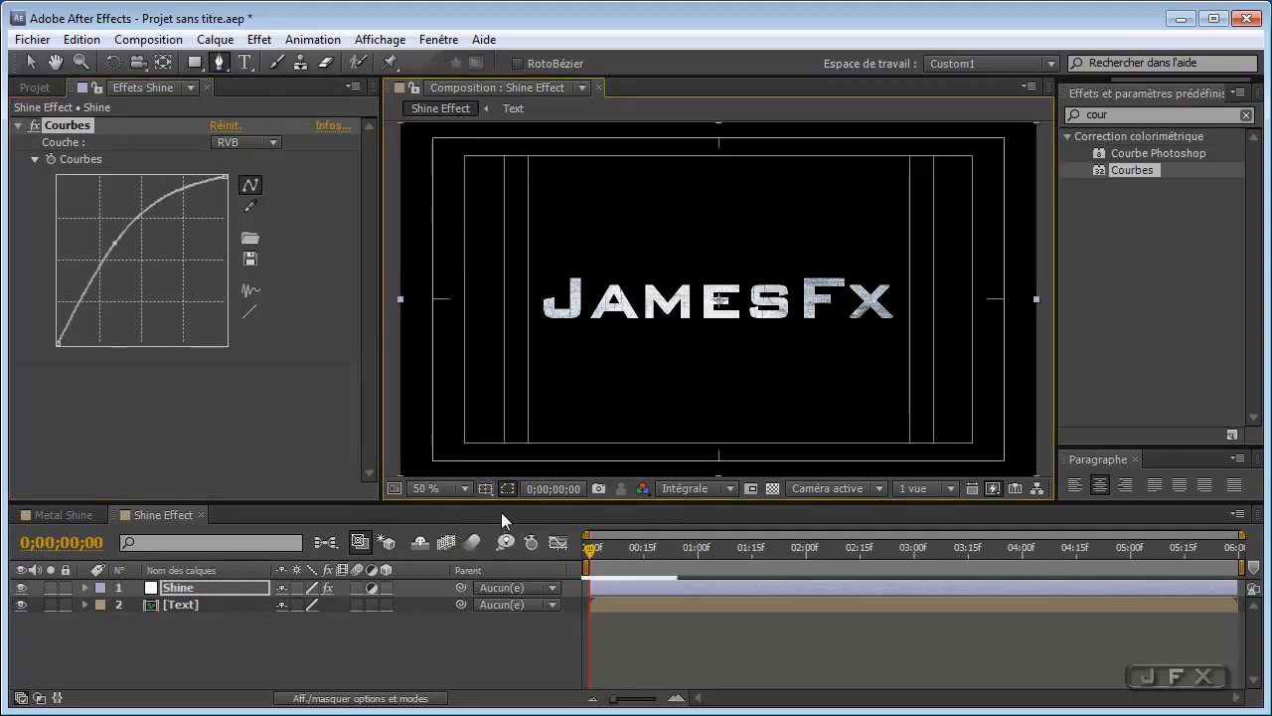
pyautogui.click(503, 228)
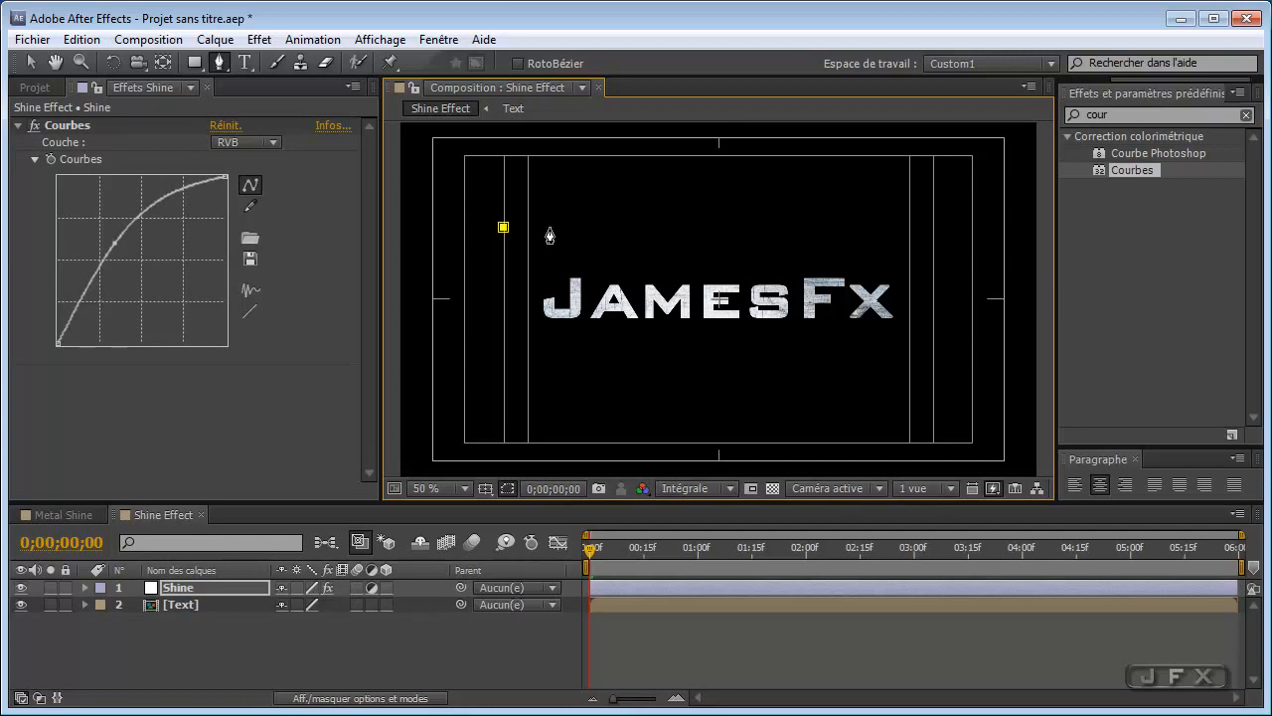
pyautogui.click(549, 228)
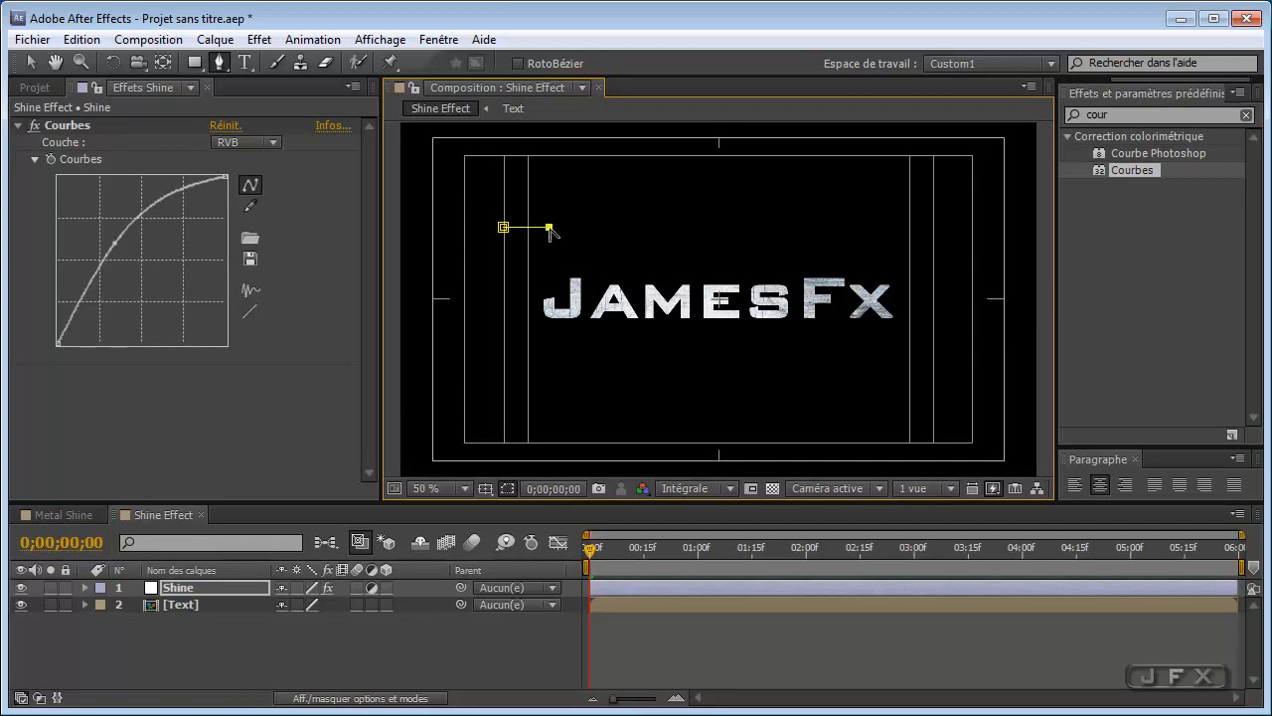
pyautogui.click(505, 347)
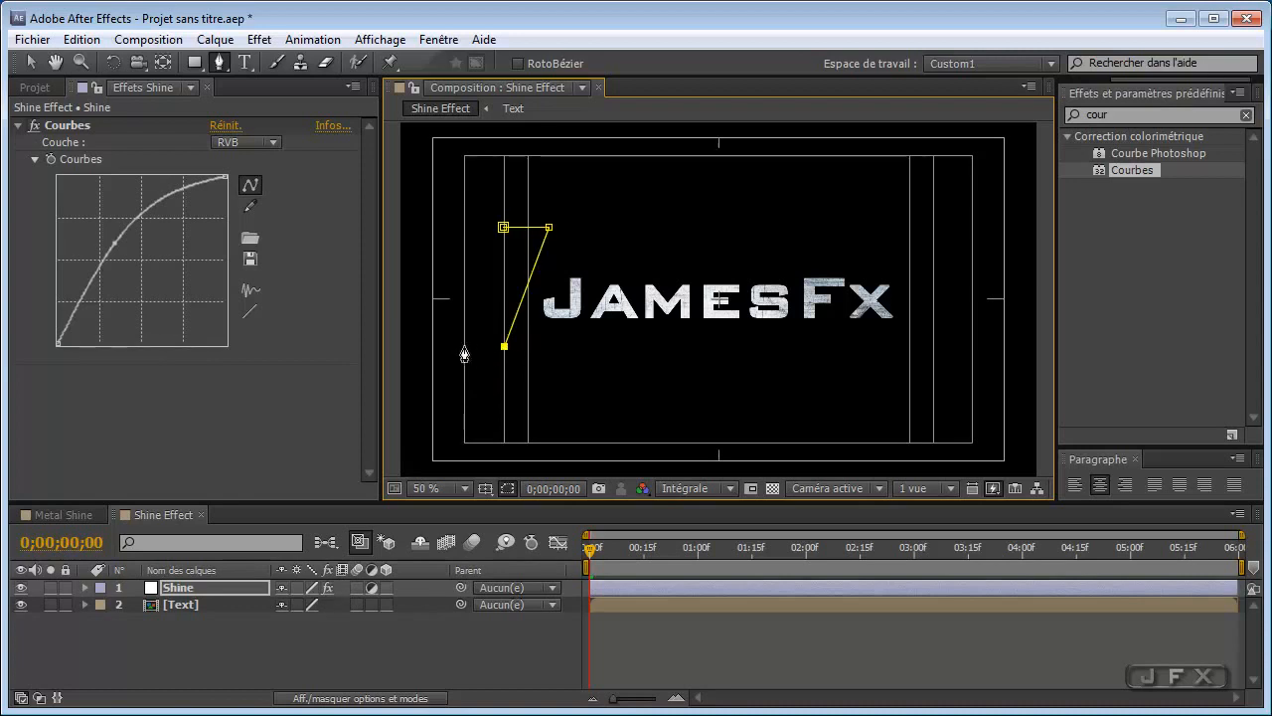
pyautogui.click(463, 346)
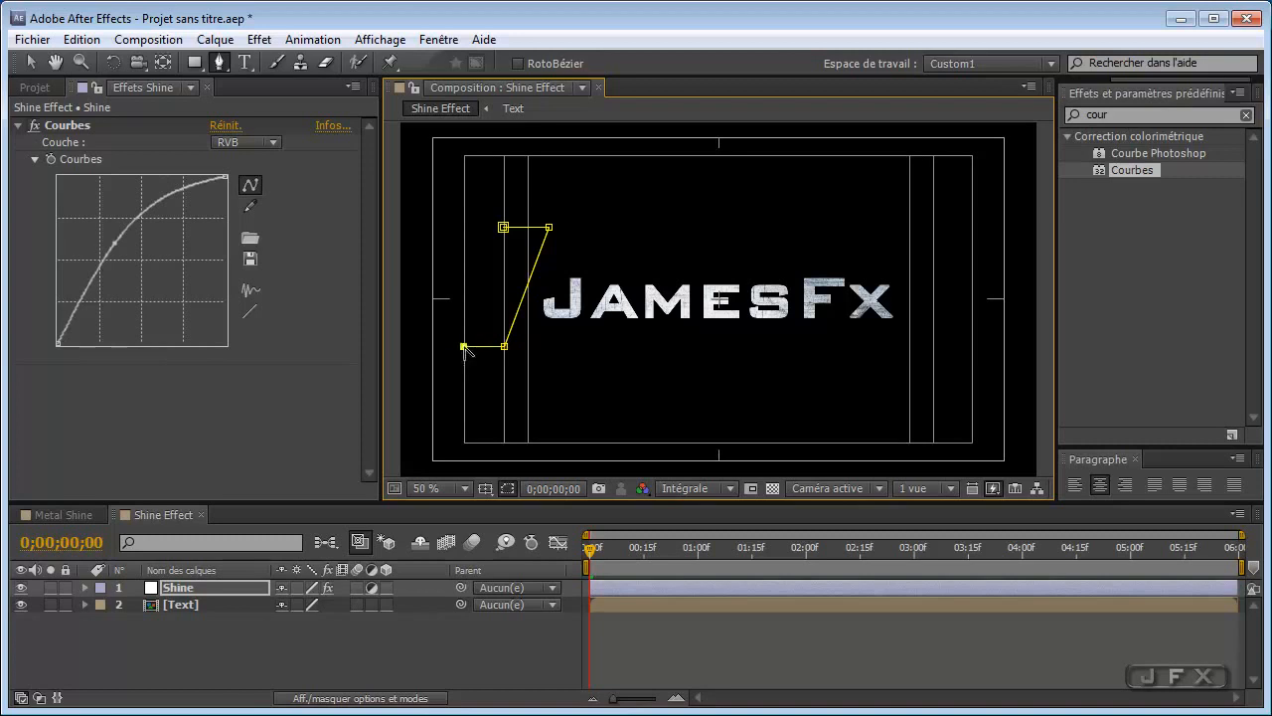
pyautogui.click(503, 229)
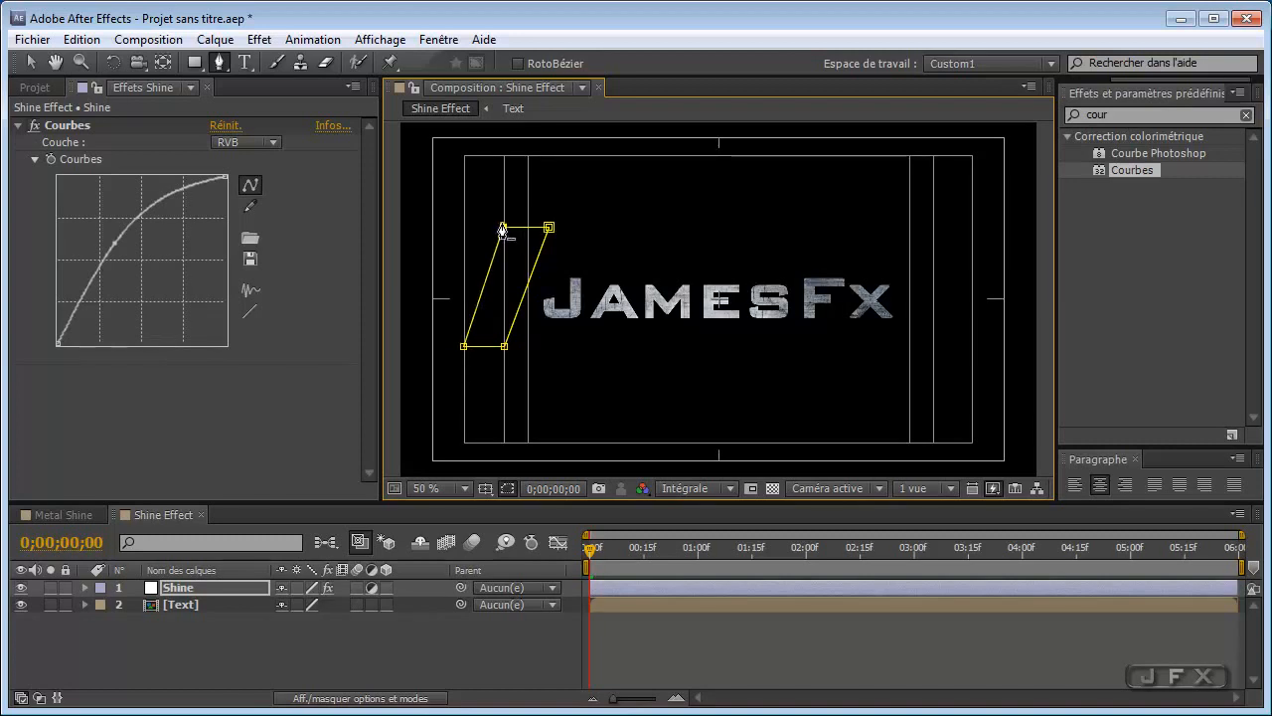
# Step: Reveal the Shine layer's Position property and set its first keyframe at 0;00;02;15
pyautogui.click(225, 584)
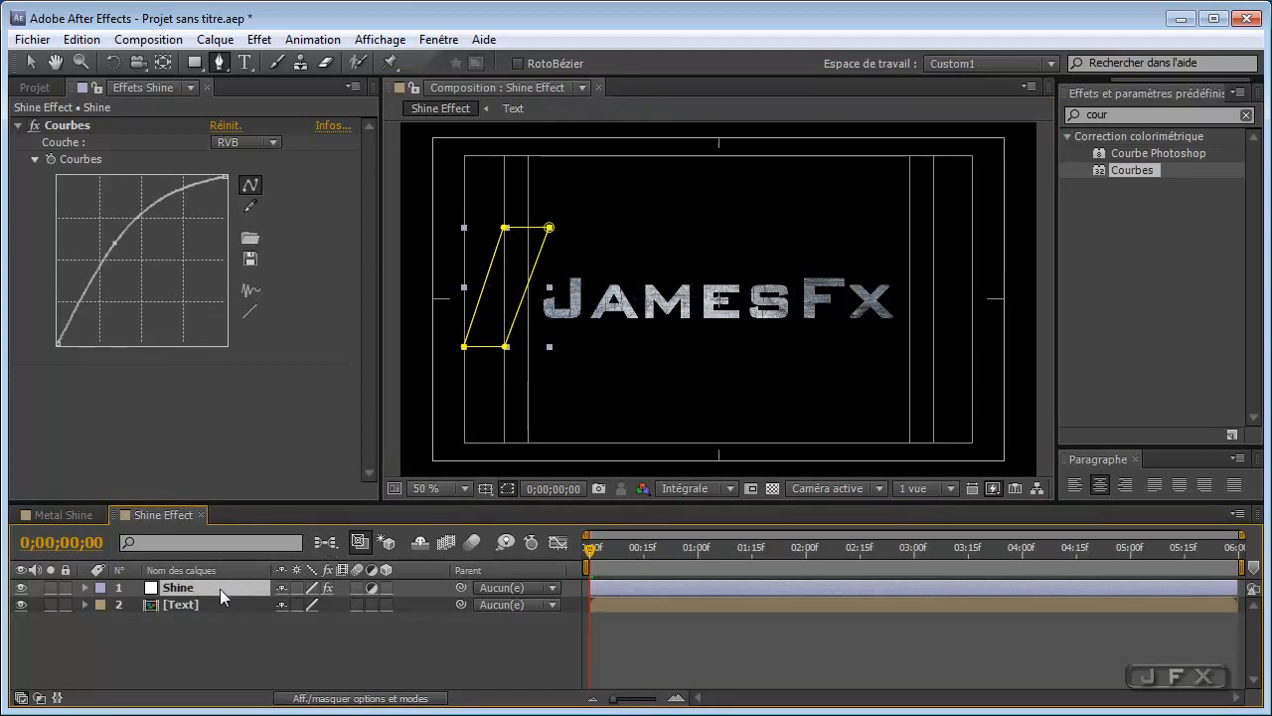
pyautogui.press('p')
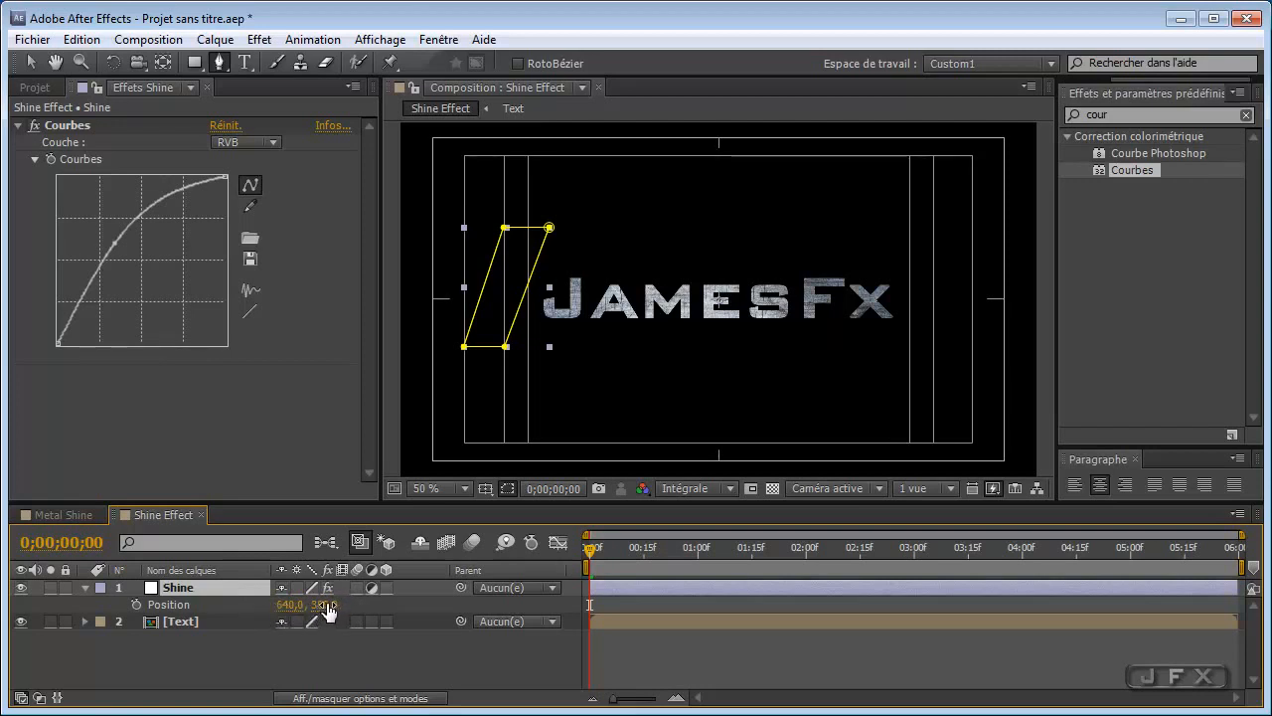
pyautogui.click(388, 587)
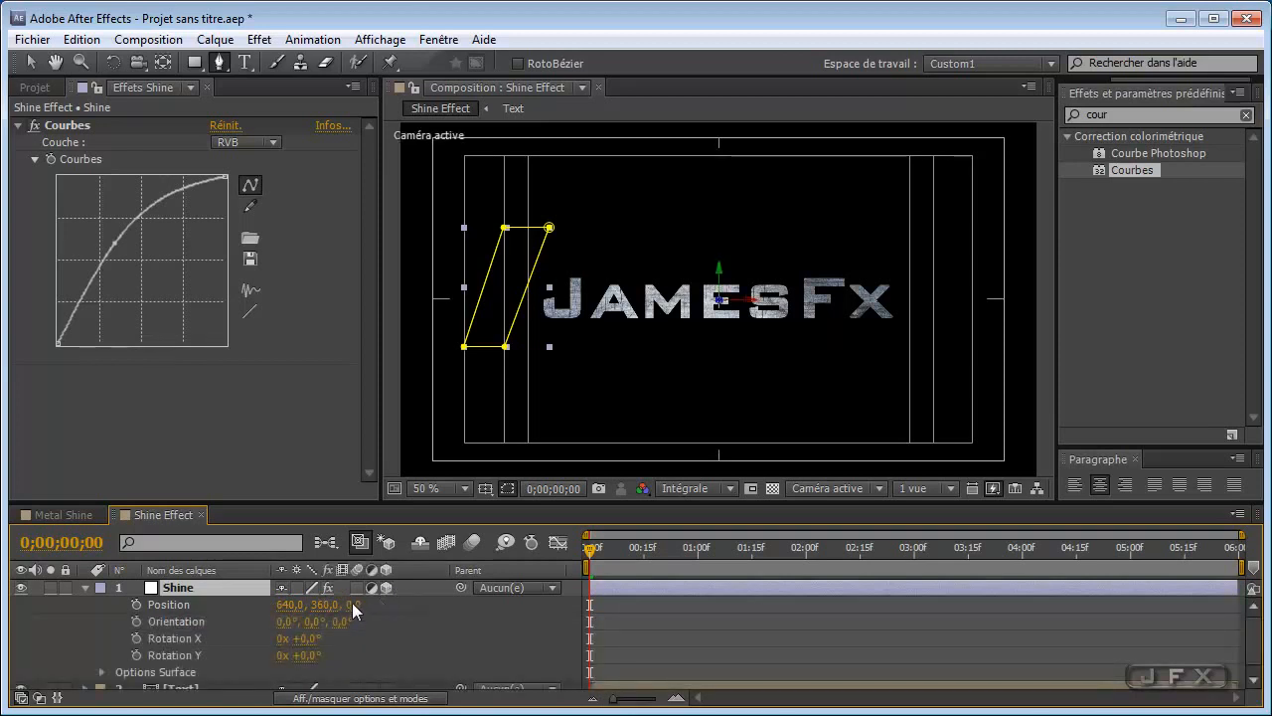
pyautogui.click(391, 586)
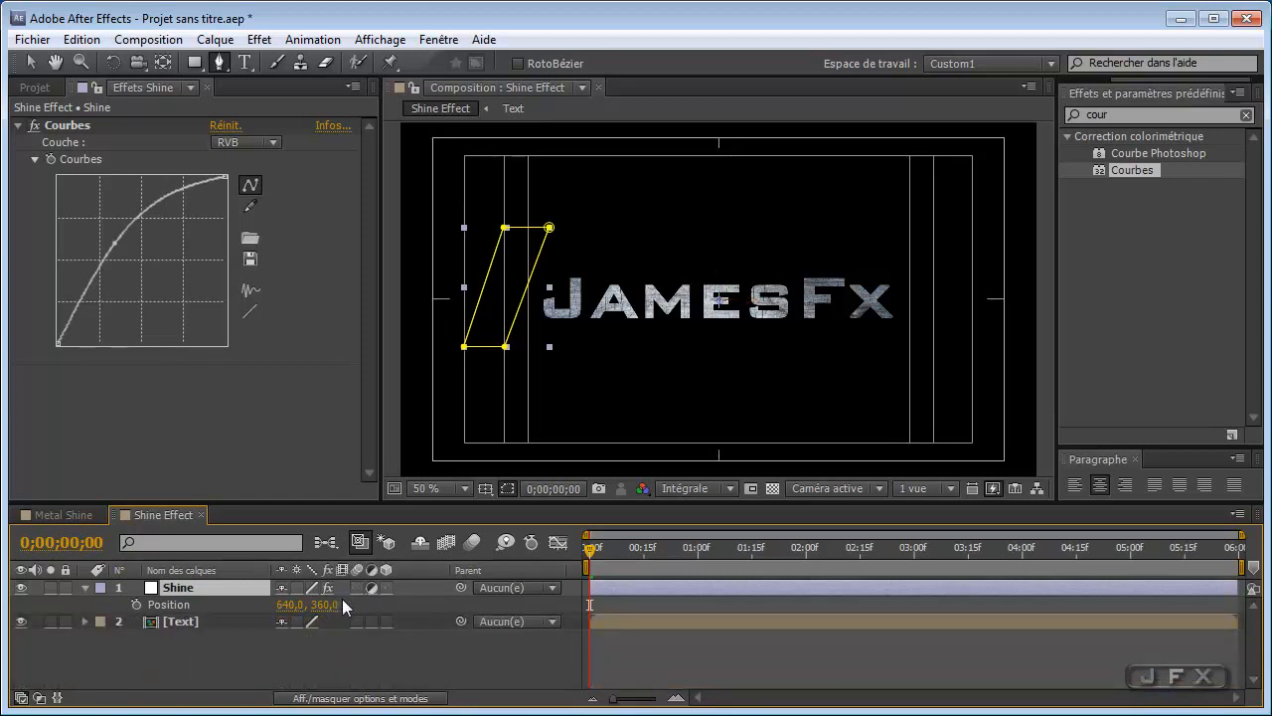
pyautogui.moveTo(591, 549); pyautogui.dragTo(863, 559)
pyautogui.click(100, 542)
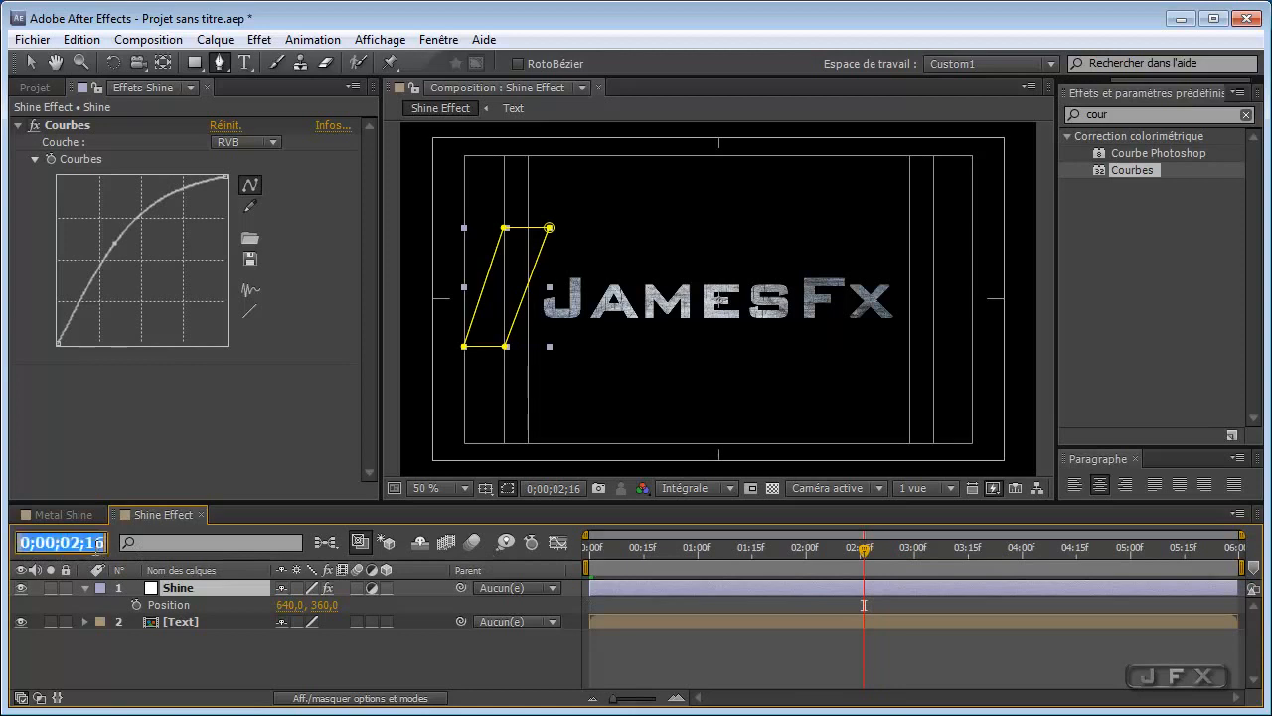
pyautogui.click(100, 542)
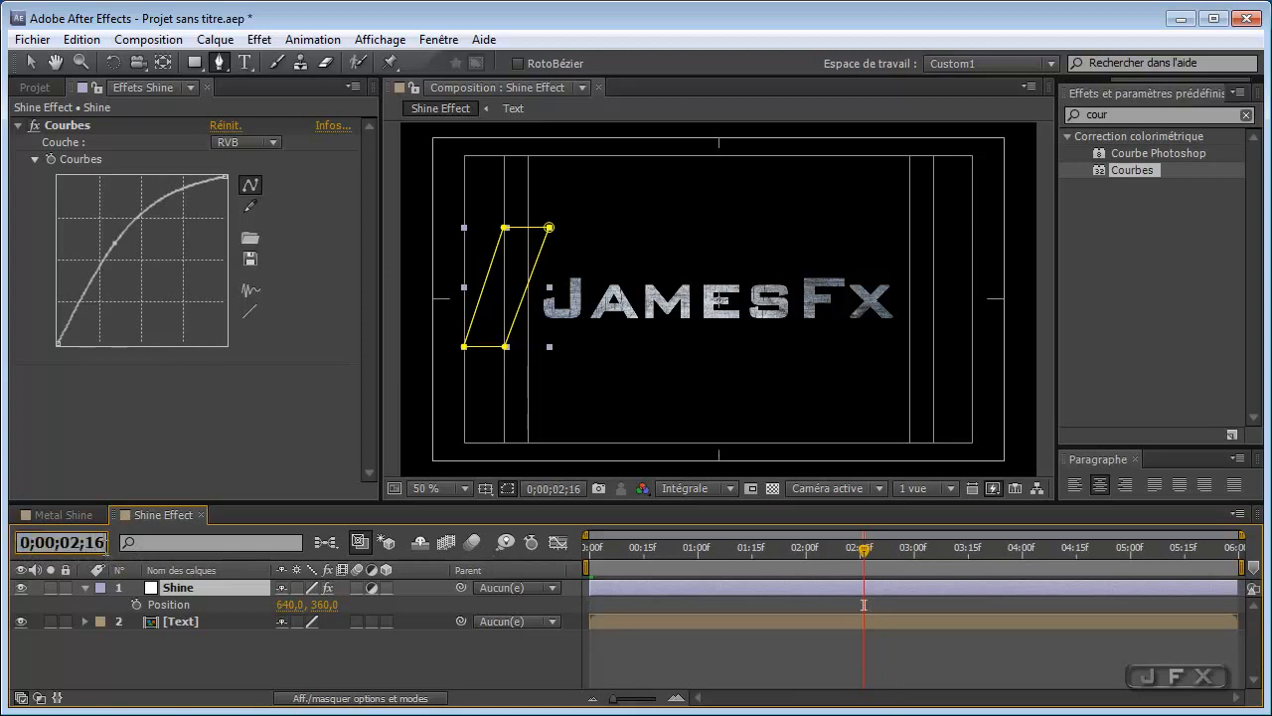
pyautogui.press('BackSpace')
pyautogui.write('5')
pyautogui.press('Return')
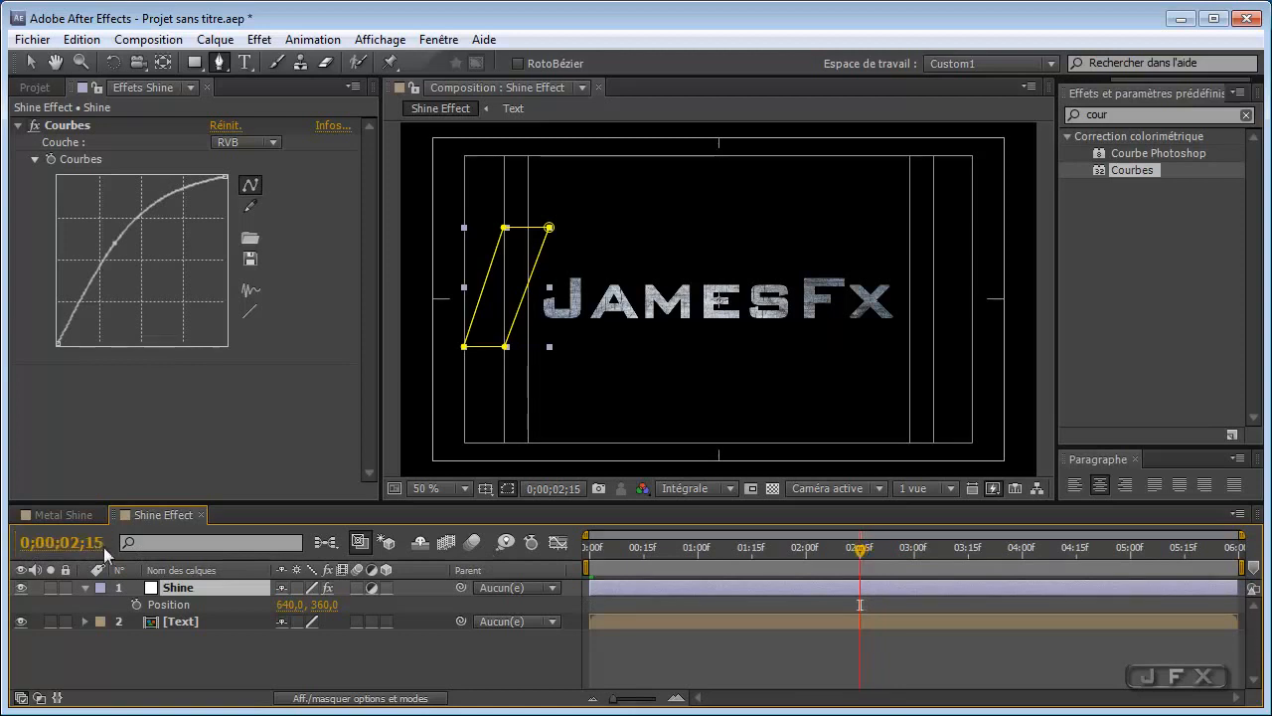
pyautogui.click(136, 606)
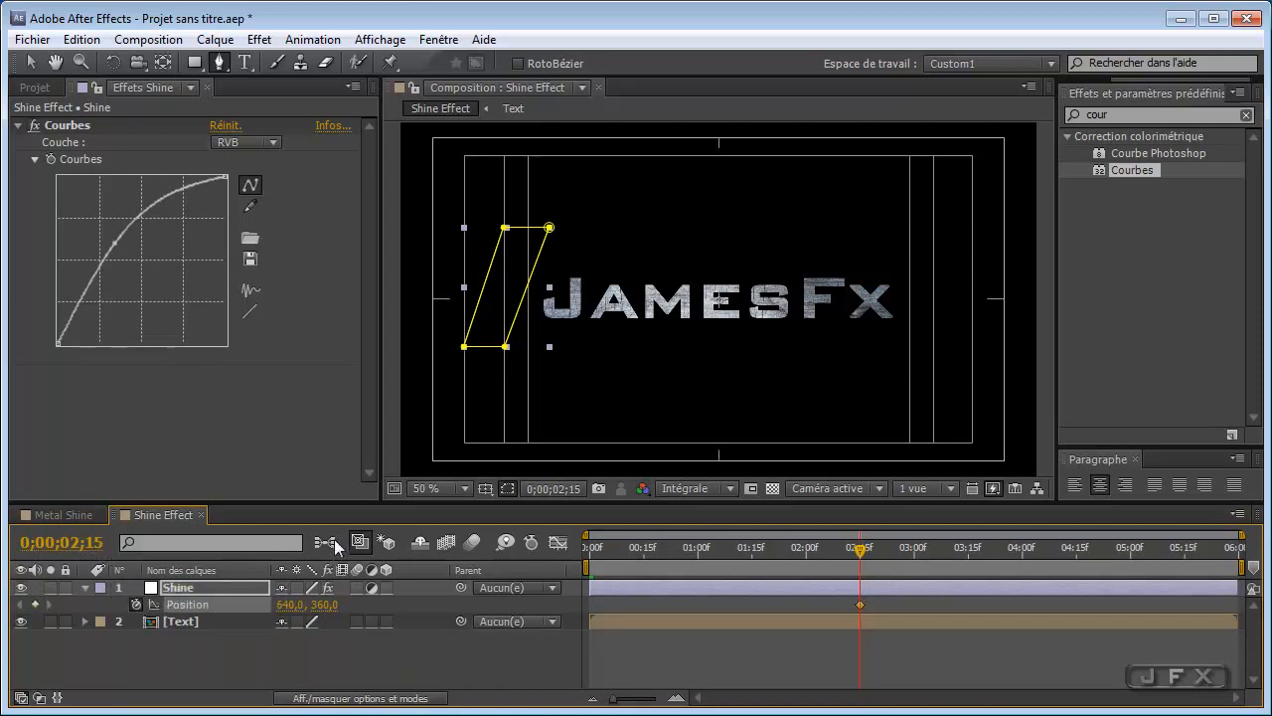
# Step: At 0;00;03;00, set the Shine layer's X position to 1516 so the mask sweeps past the X, and collapse the layer
pyautogui.moveTo(860, 549); pyautogui.dragTo(913, 554)
pyautogui.click(75, 542)
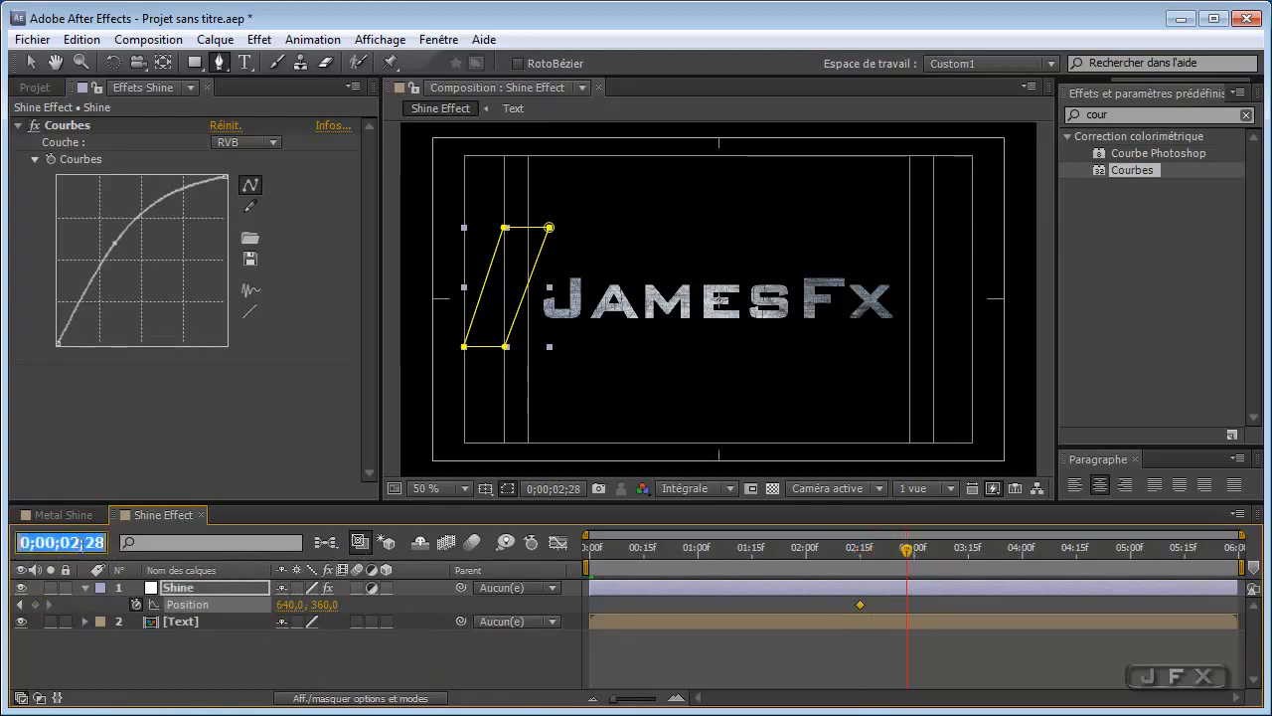
pyautogui.click(82, 543)
pyautogui.press('BackSpace')
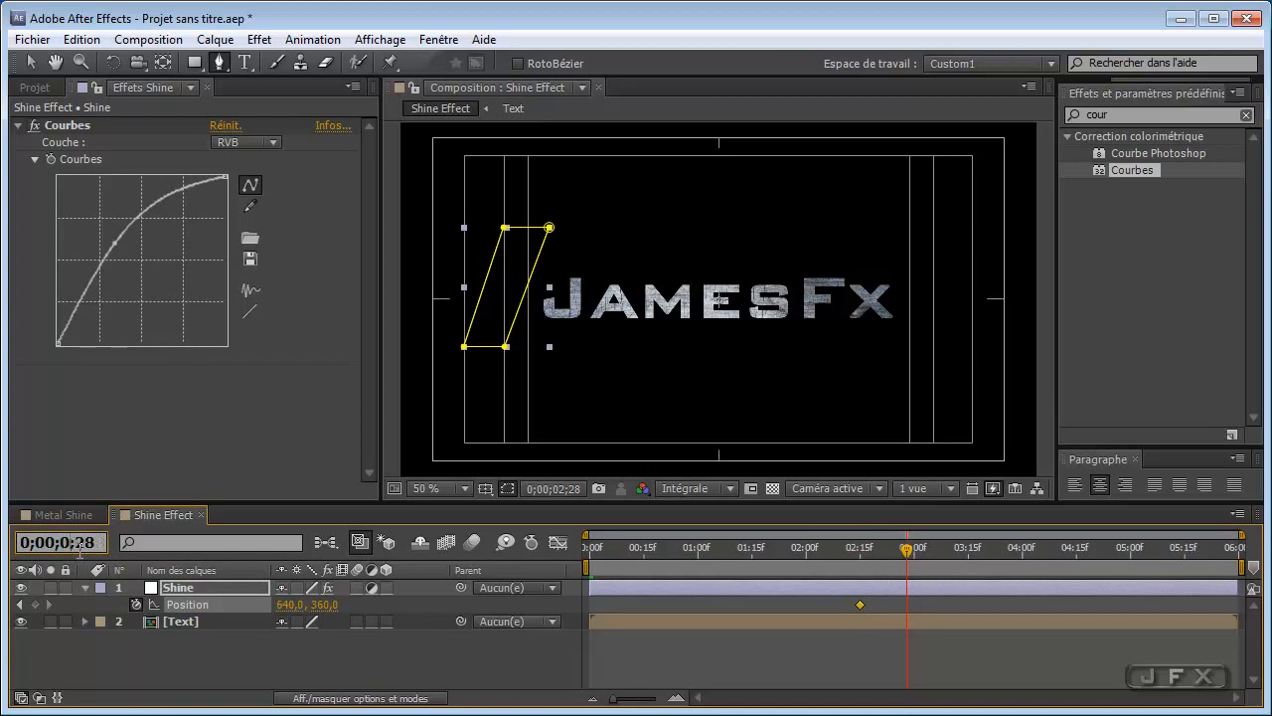
pyautogui.write('3')
pyautogui.hotkey('shift', 'Left')
pyautogui.hotkey('shift', 'Left')
pyautogui.write('00')
pyautogui.press('Return')
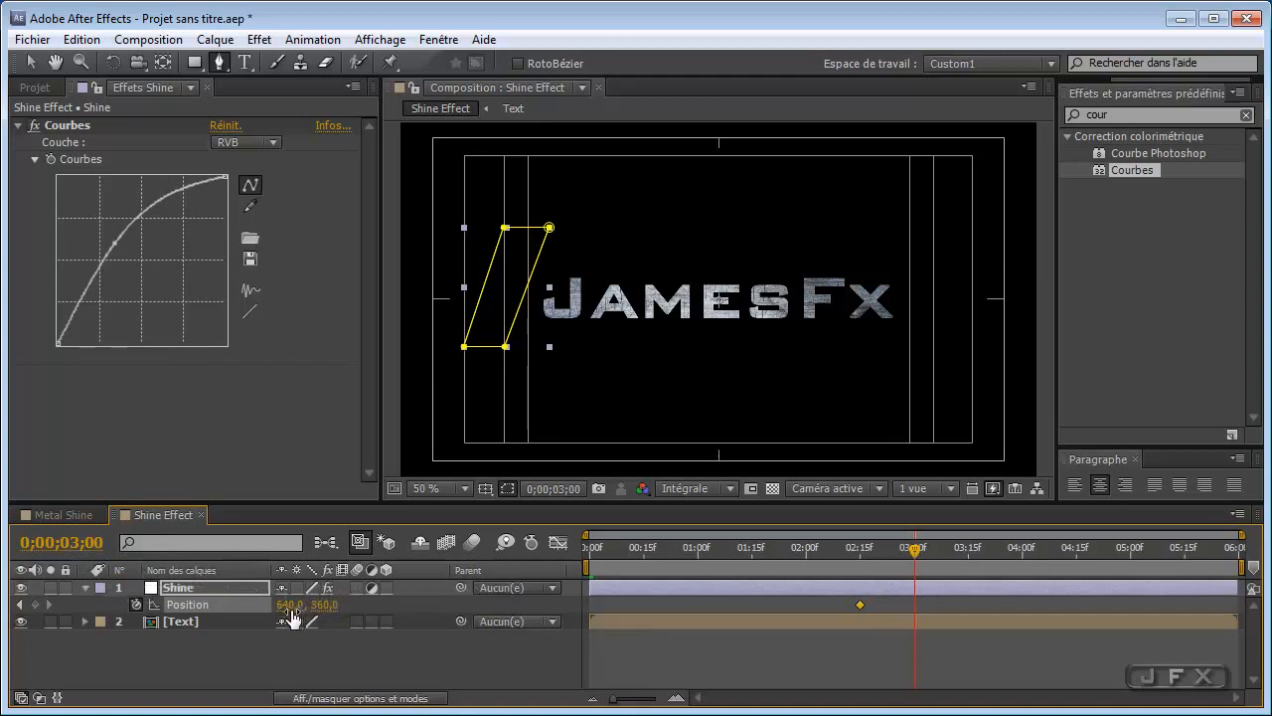
pyautogui.moveTo(288, 604); pyautogui.dragTo(1170, 621)
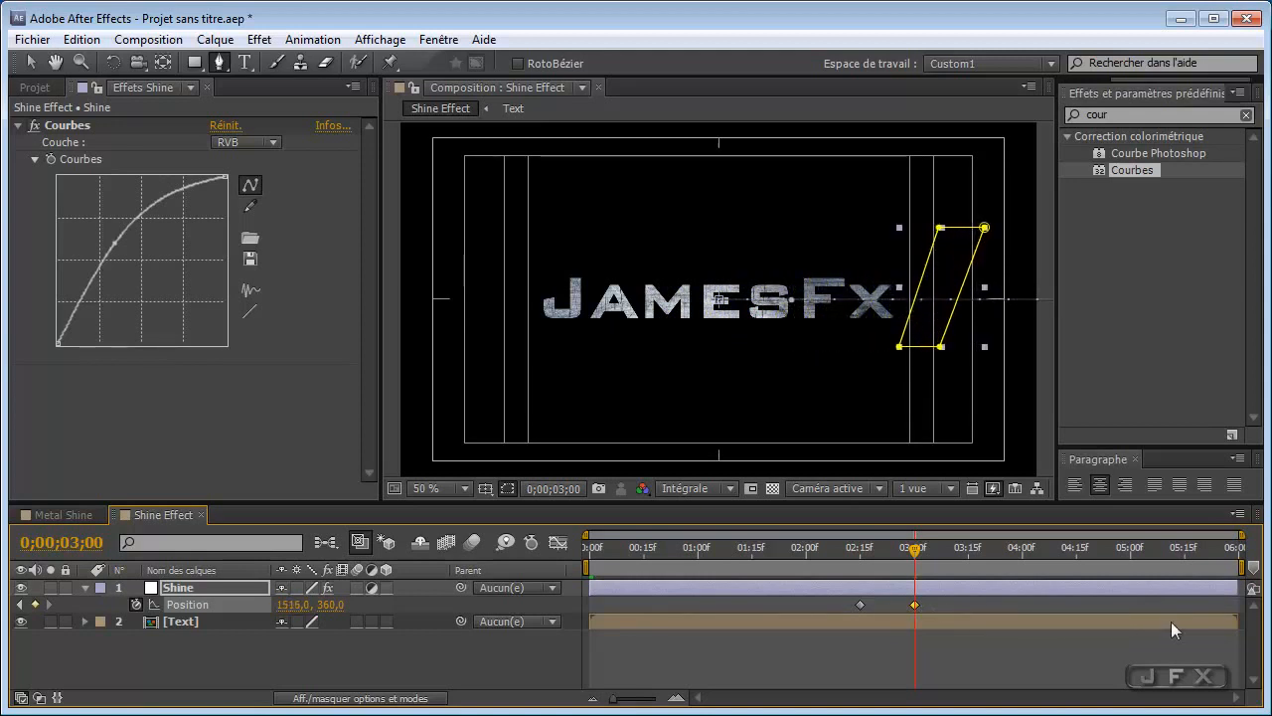
pyautogui.moveTo(915, 557)
pyautogui.mouseDown()
pyautogui.moveTo(855, 563)
pyautogui.moveTo(919, 559)
pyautogui.mouseUp()
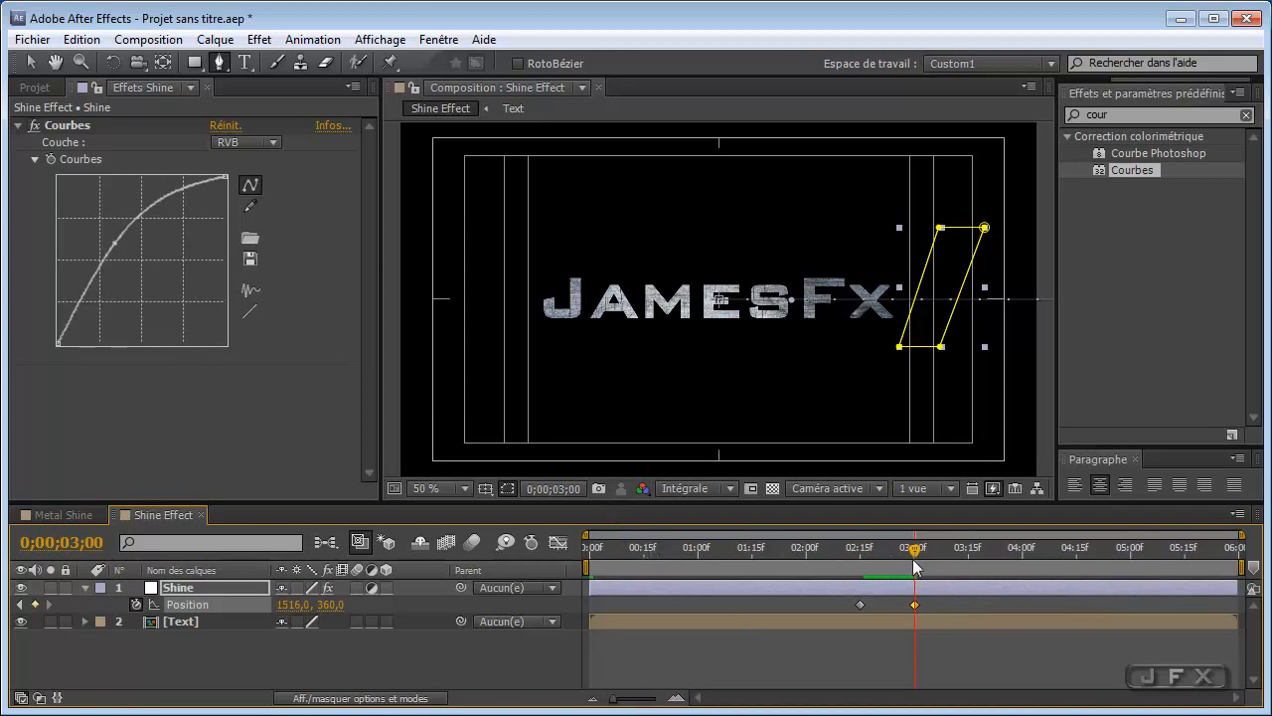
pyautogui.click(85, 587)
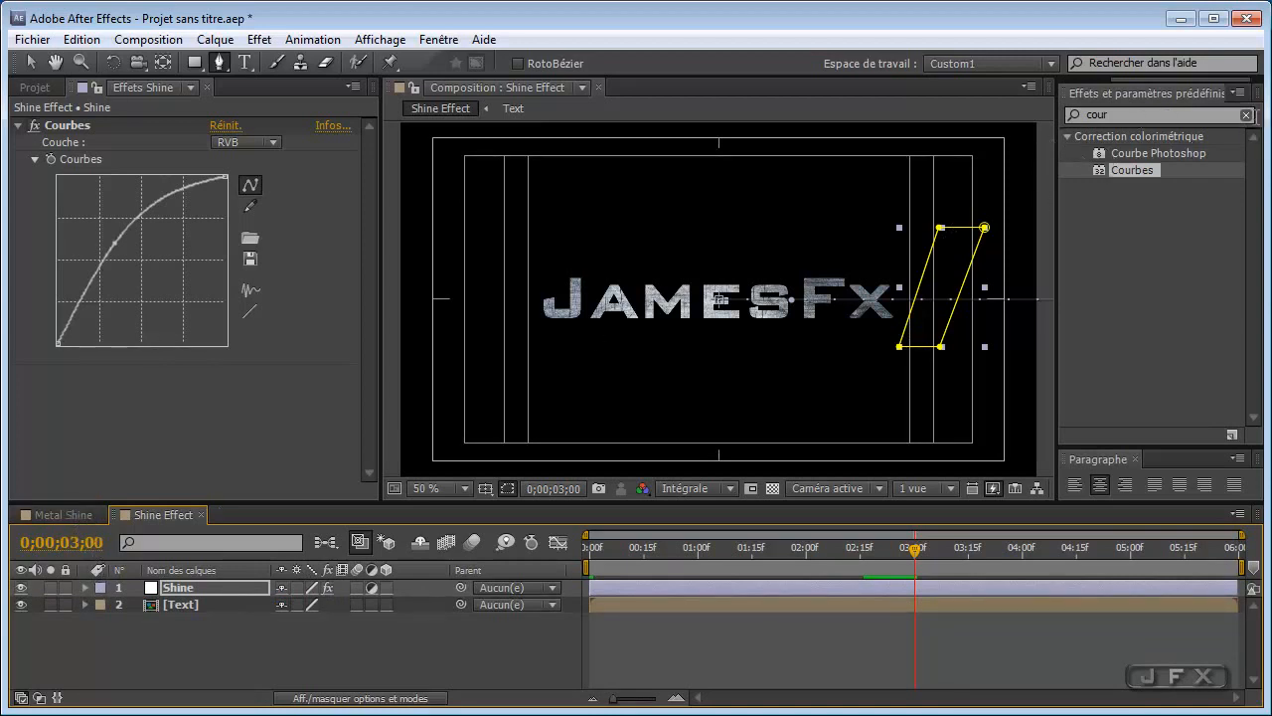
# Step: Clear the effects search and add the Shine Effect composition above BG in the Metal Shine composition
pyautogui.click(1246, 116)
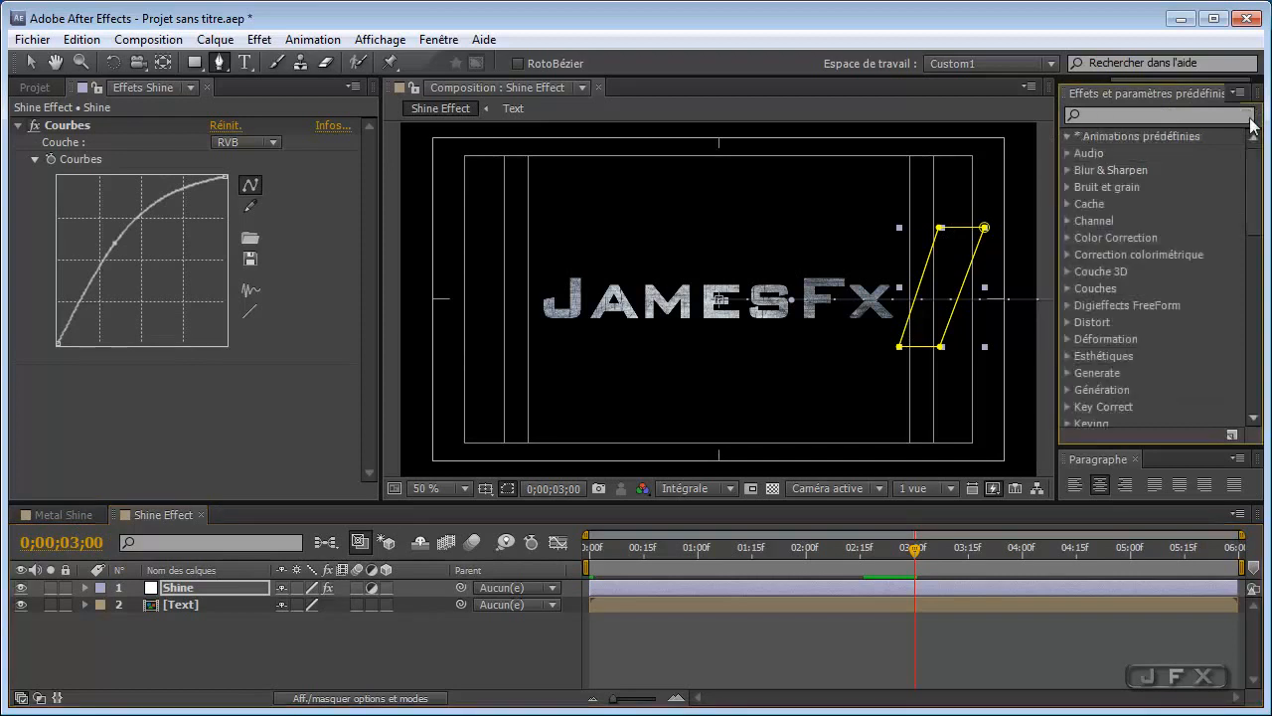
pyautogui.click(60, 516)
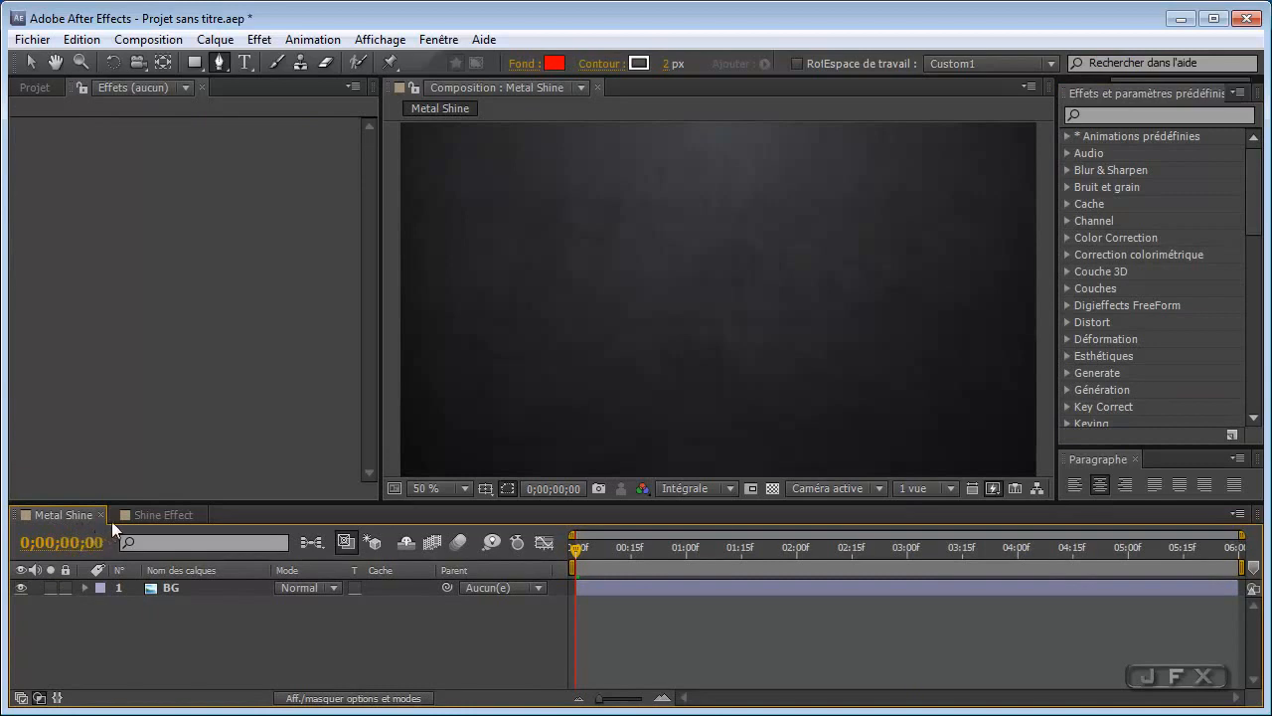
pyautogui.click(35, 89)
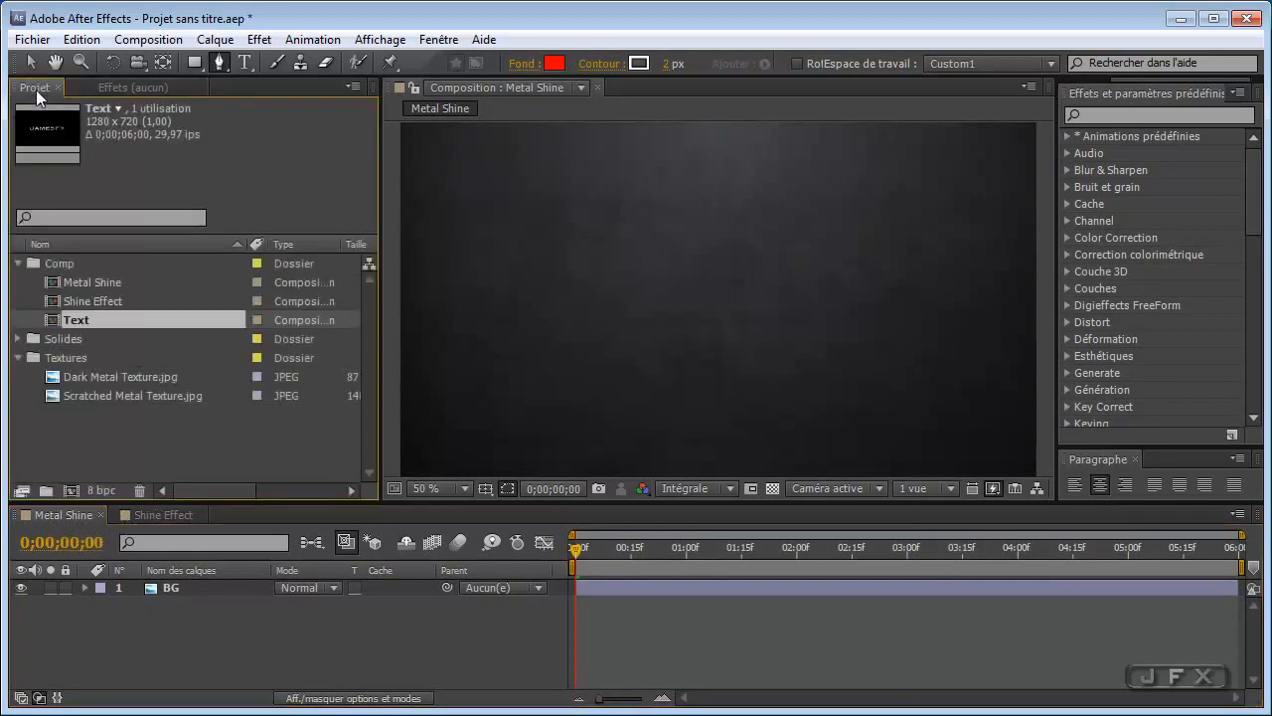
pyautogui.click(95, 299)
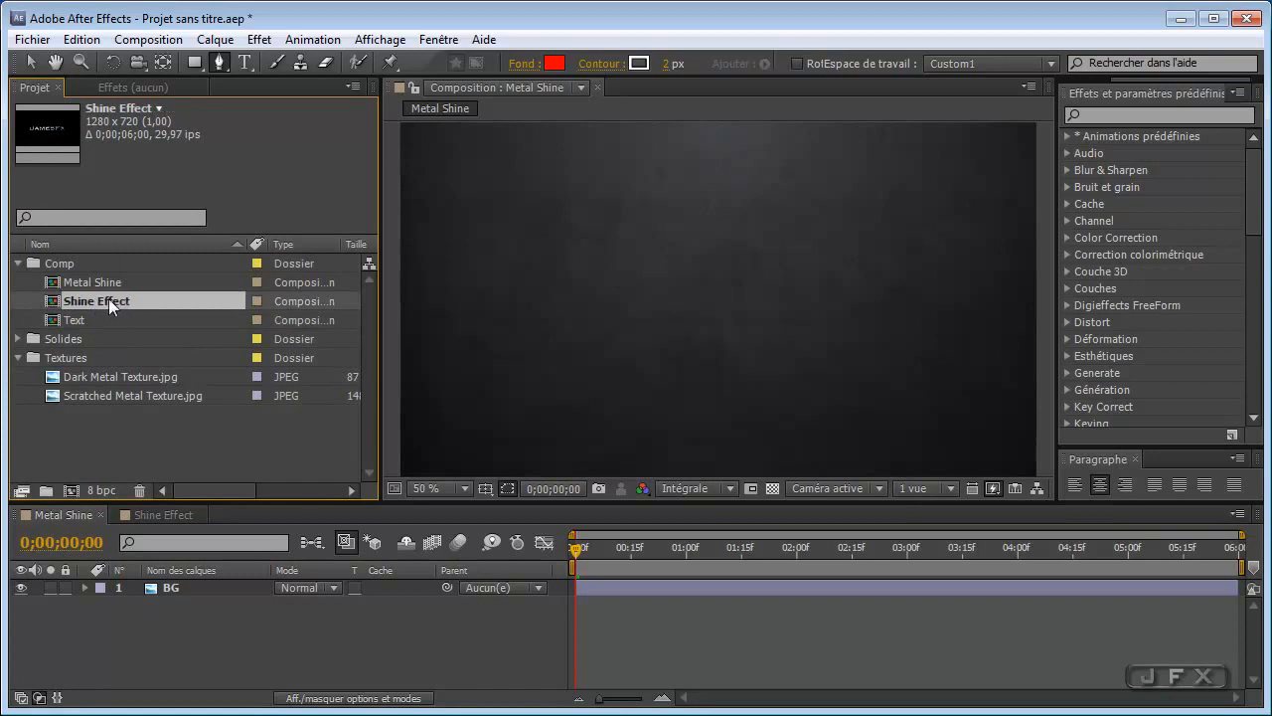
pyautogui.moveTo(117, 296); pyautogui.dragTo(133, 586)
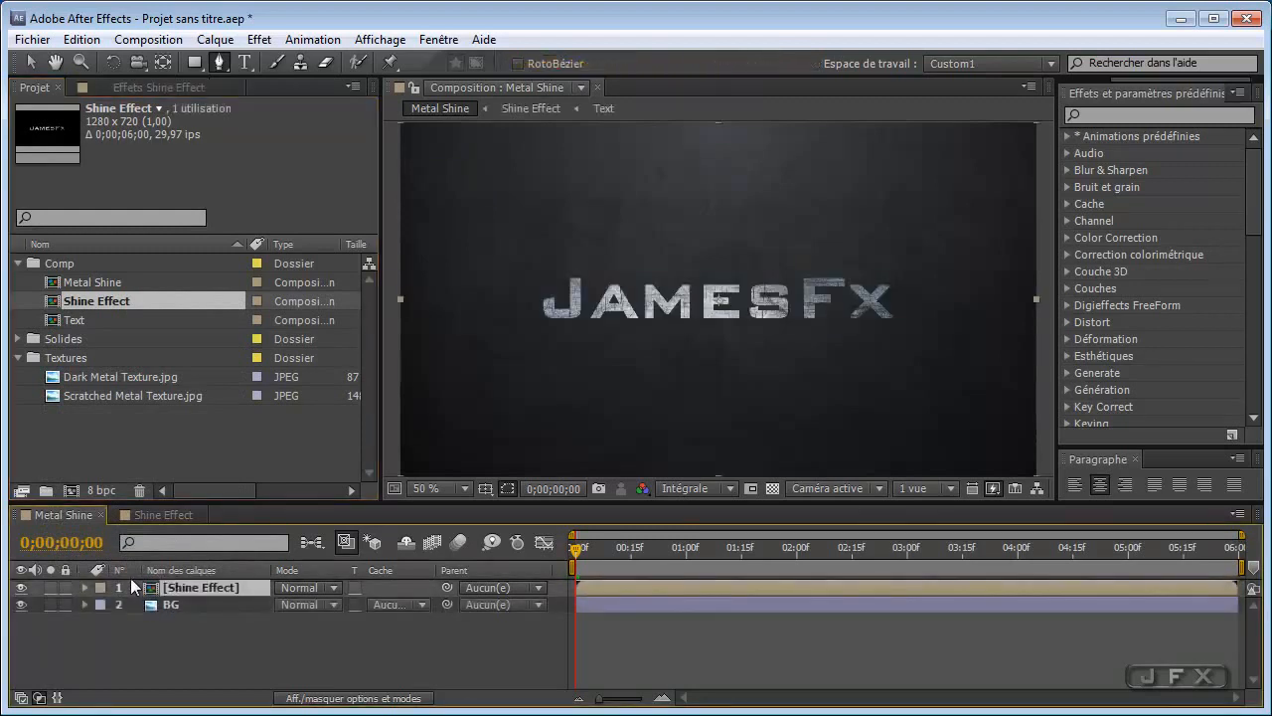
# Step: Create a text layer reading JFX in Metal Shine, using the Rufa Regular font at 192 px
pyautogui.press(',')
pyautogui.press('.')
pyautogui.press(',')
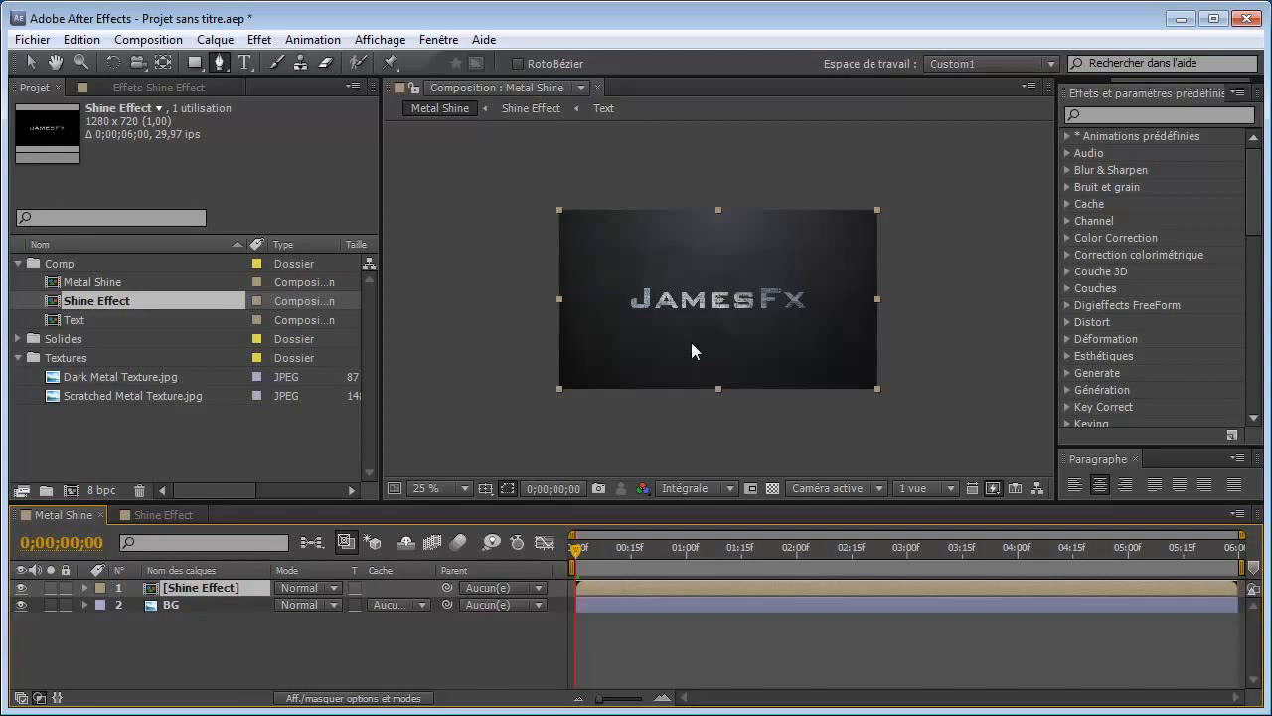
pyautogui.hotkey('ctrl', 't')
pyautogui.click(1140, 120)
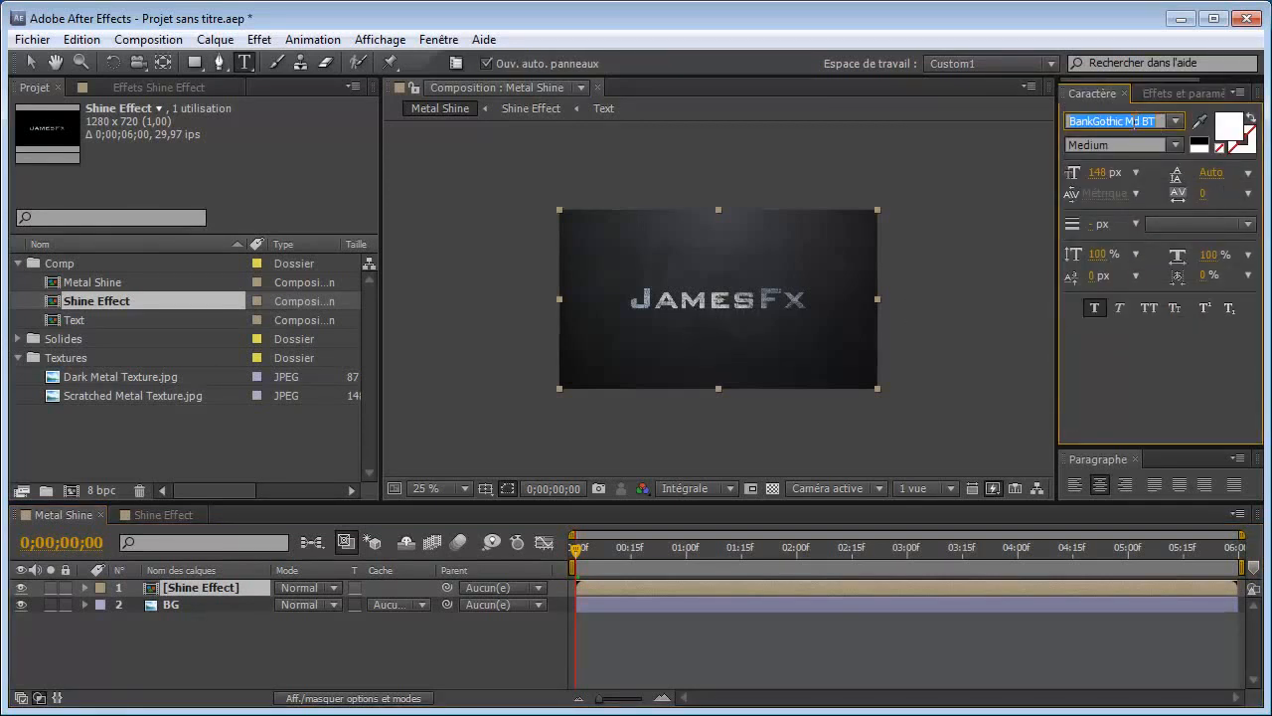
pyautogui.write('Rufa')
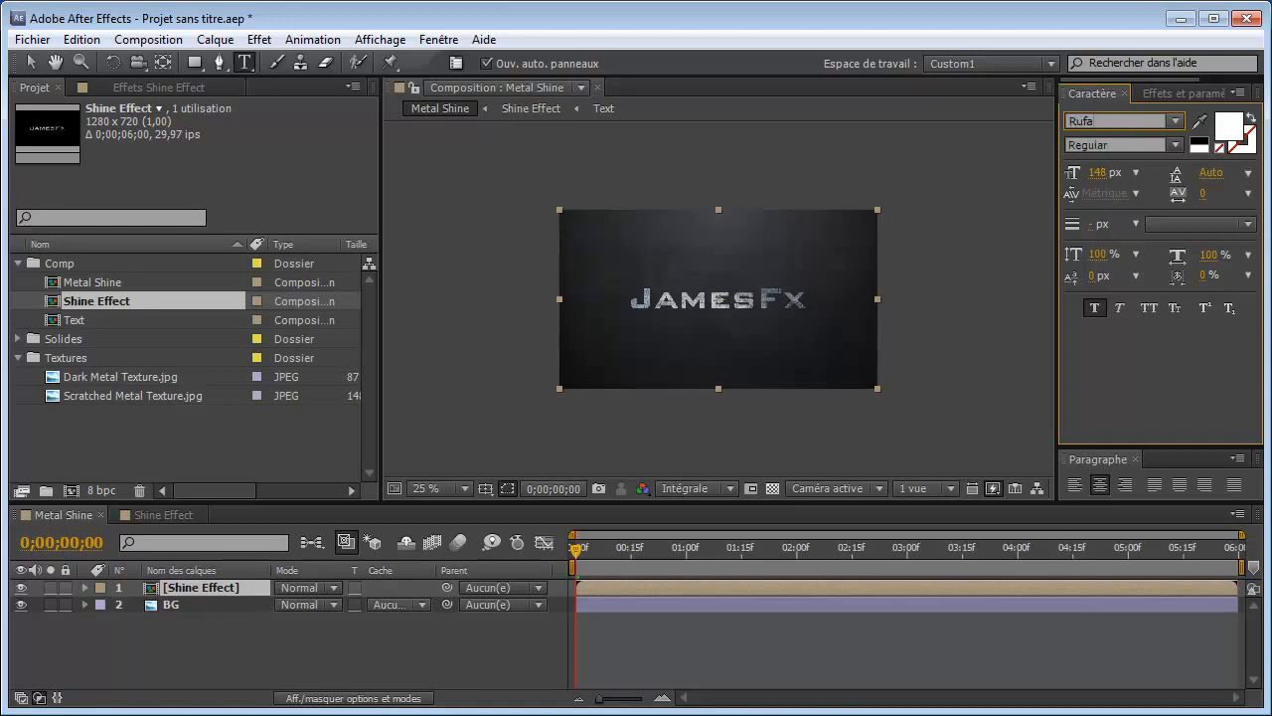
pyautogui.click(1097, 174)
pyautogui.moveTo(1097, 174); pyautogui.dragTo(1153, 173)
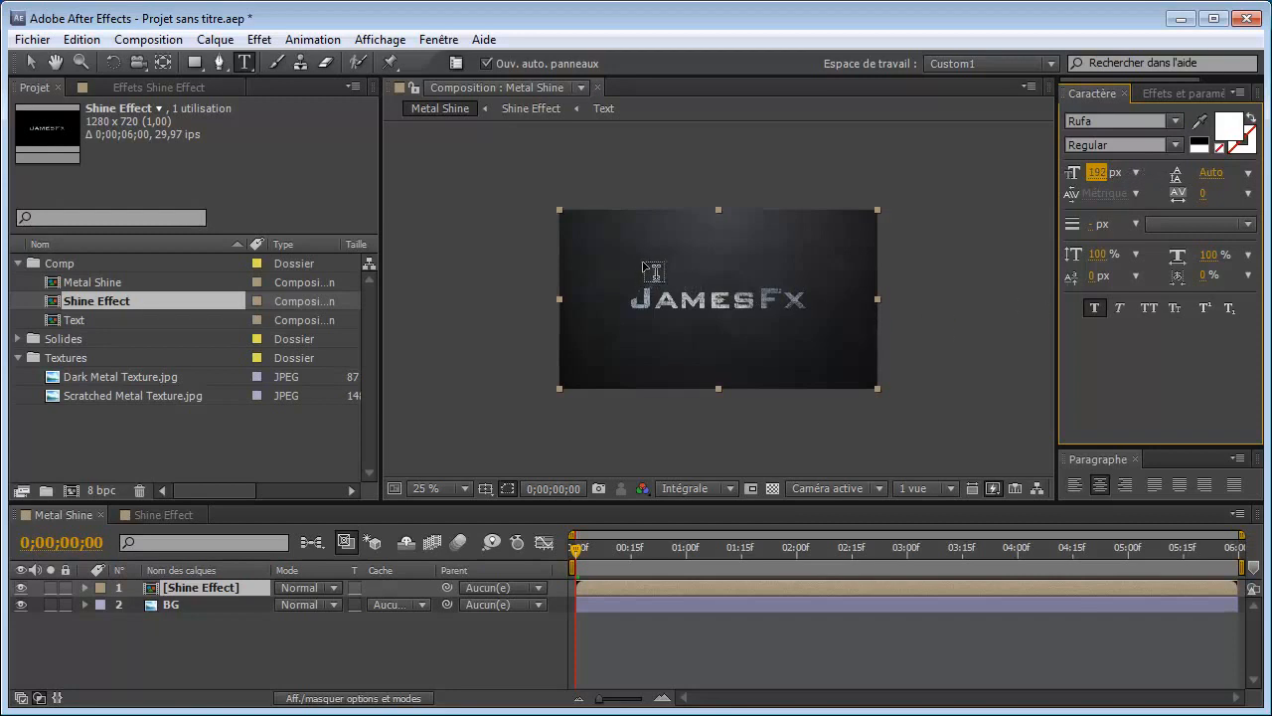
pyautogui.click(652, 263)
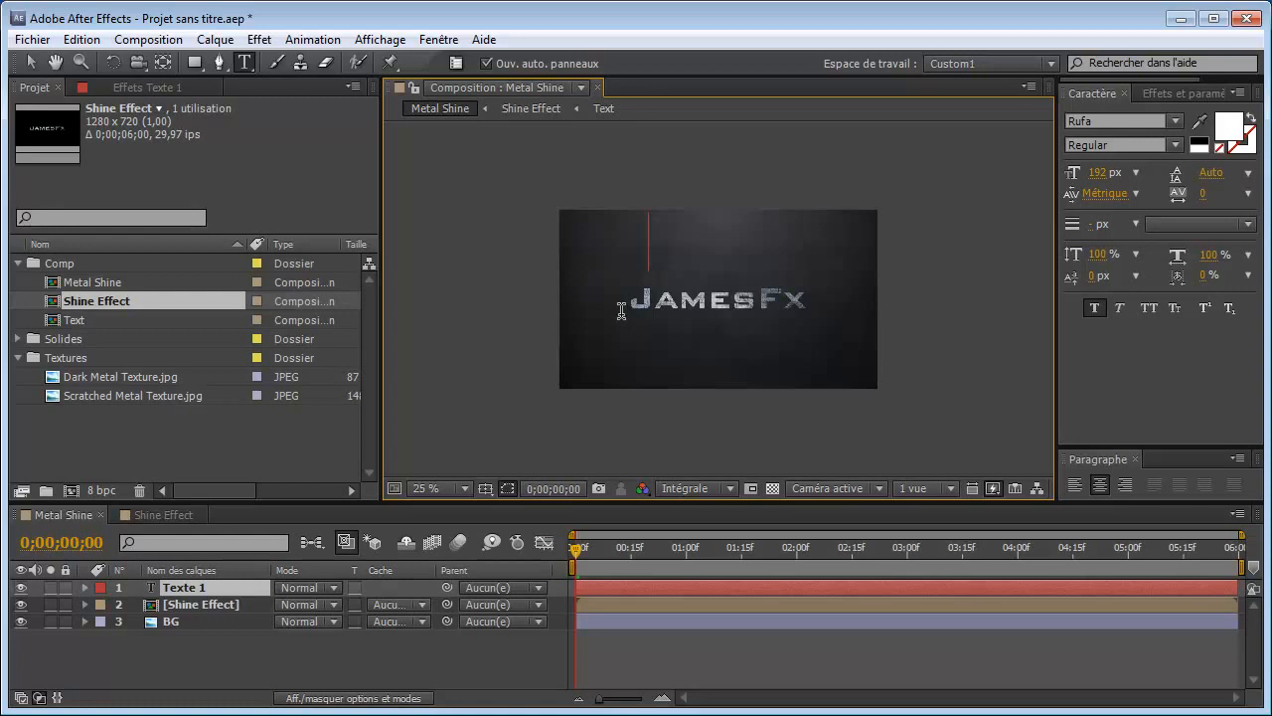
pyautogui.write('JFX')
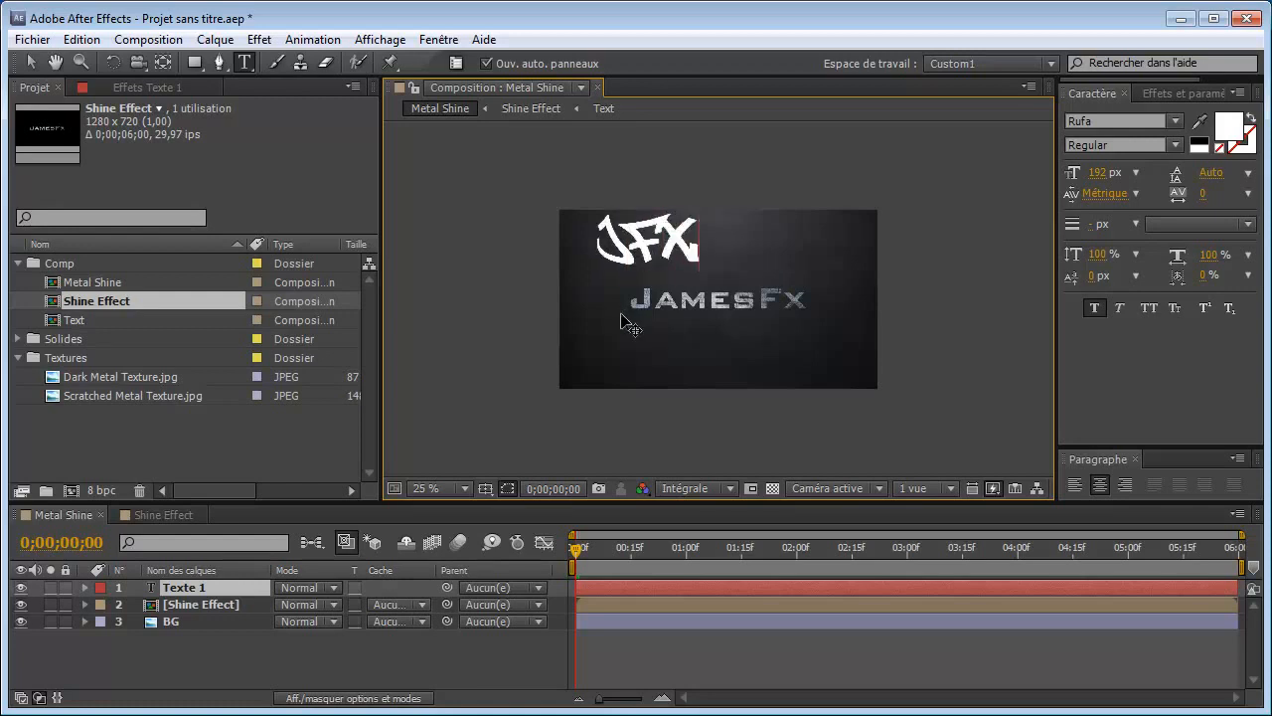
# Step: Finish editing the JFX text and move it to the middle of the frame over the JamesFx title
pyautogui.click(692, 622)
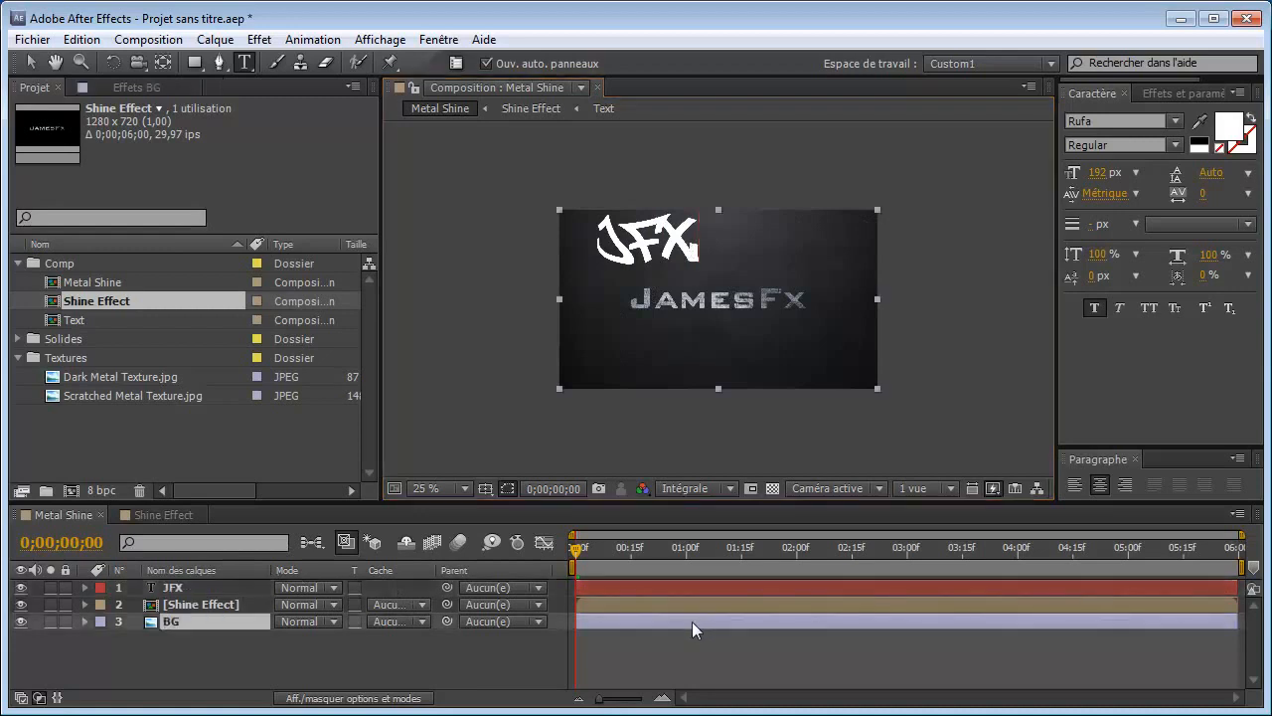
pyautogui.press('v')
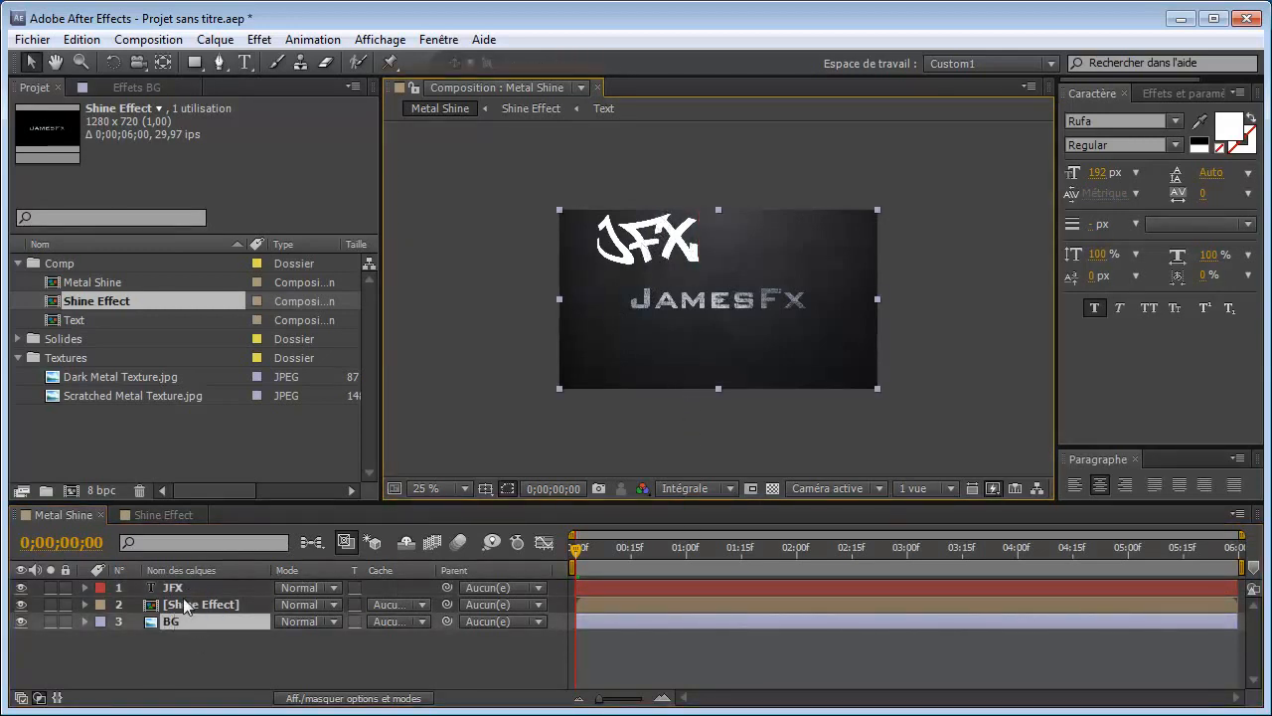
pyautogui.click(642, 250)
pyautogui.moveTo(642, 249); pyautogui.dragTo(695, 302)
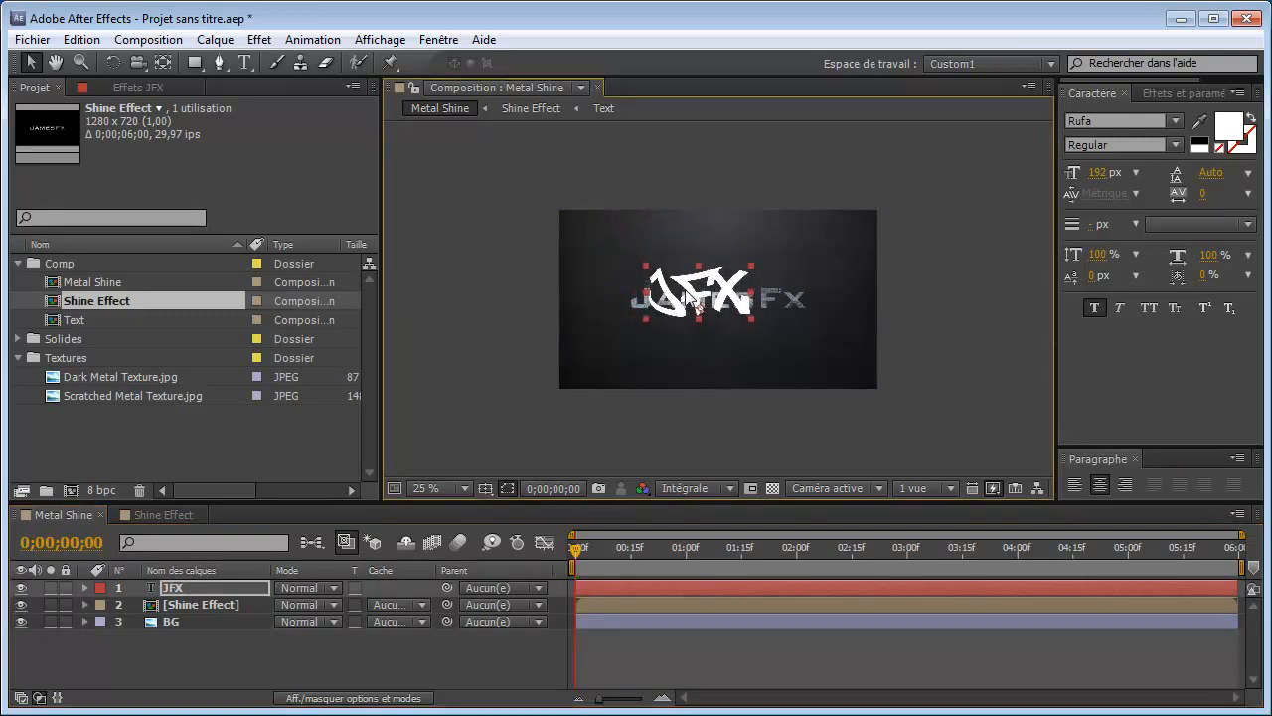
# Step: Rotate the JFX text layer to 34° in the Metal Shine composition
pyautogui.click(221, 588)
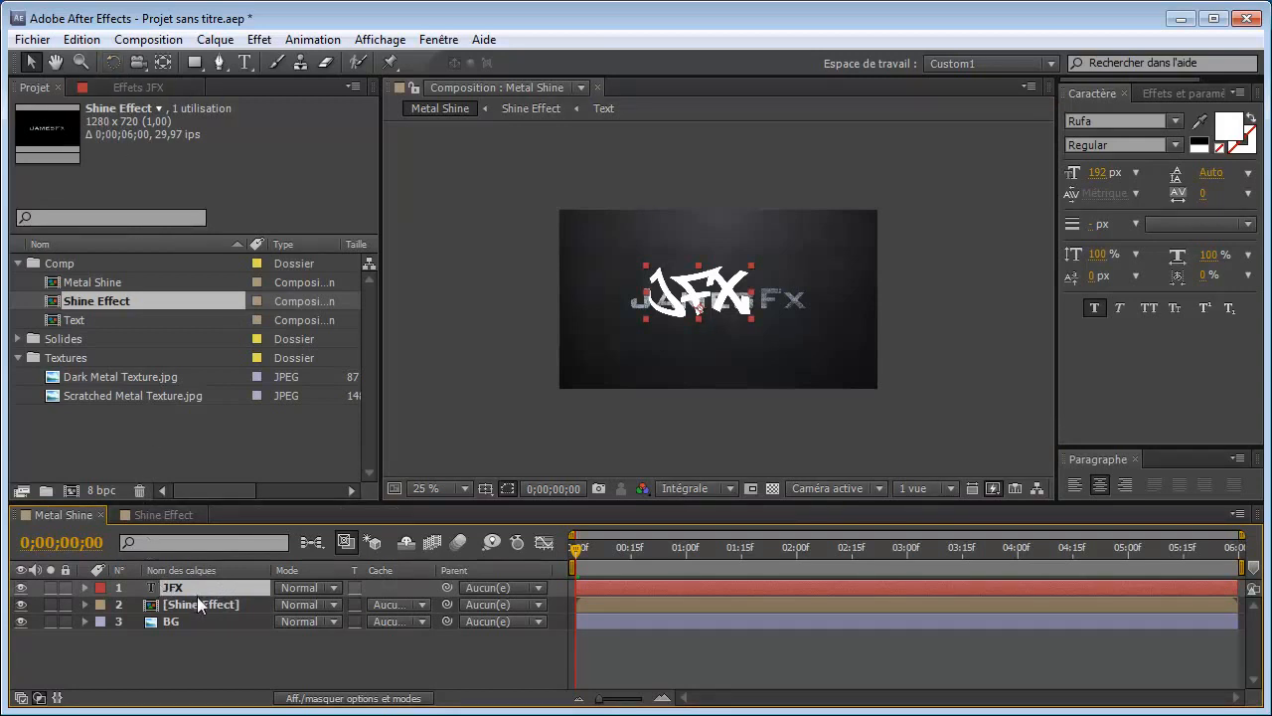
pyautogui.press('r')
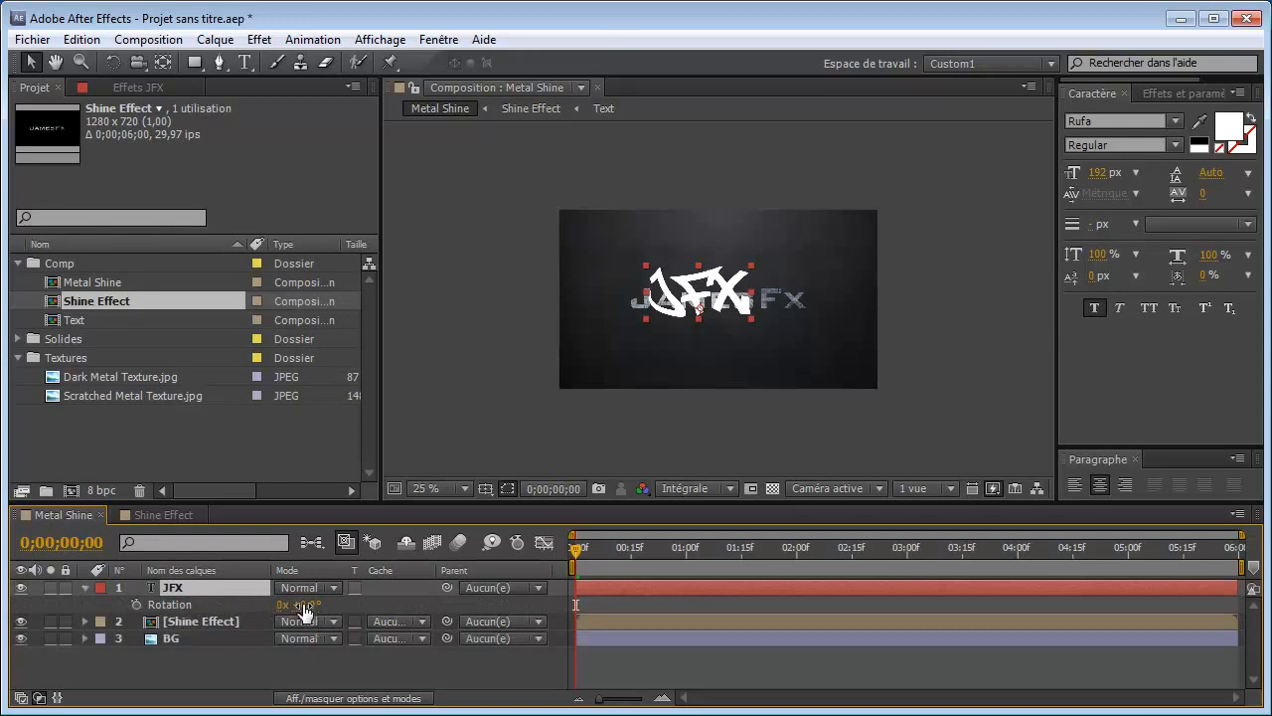
pyautogui.moveTo(305, 605); pyautogui.dragTo(338, 603)
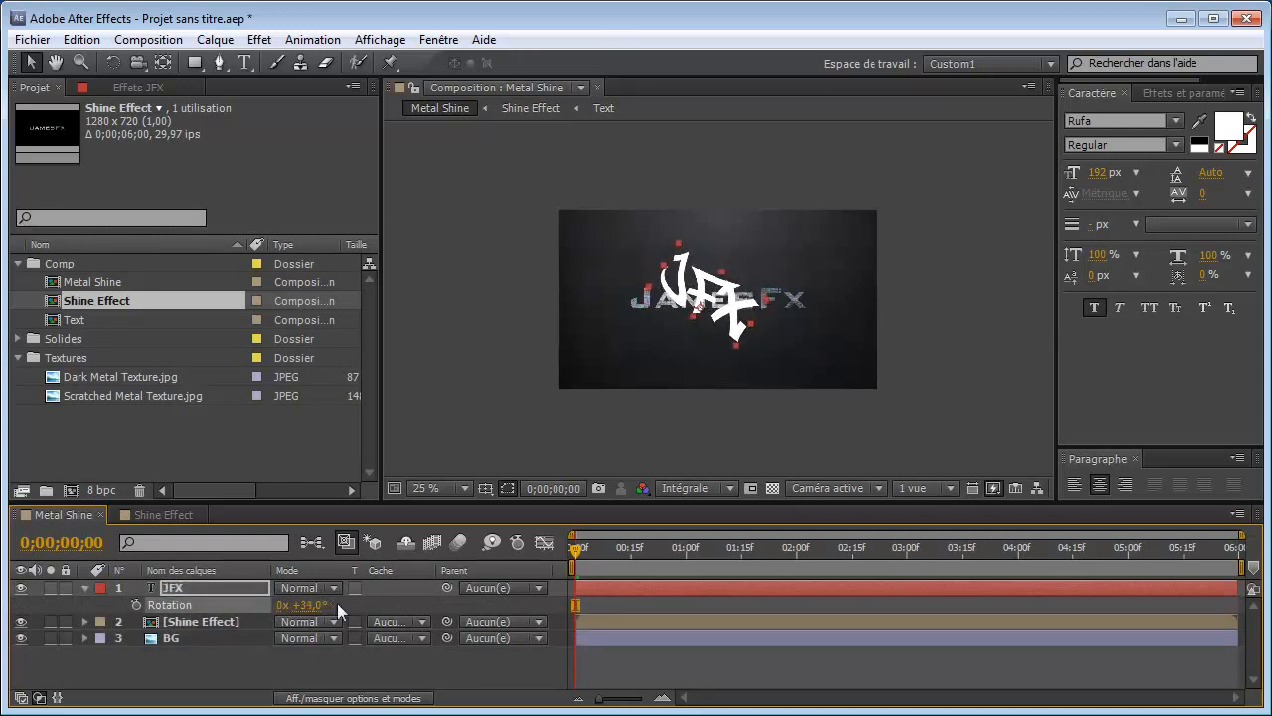
# Step: Set the JFX text's font size to 254 px and its tracking to 146
pyautogui.scroll(2, 625, 430)
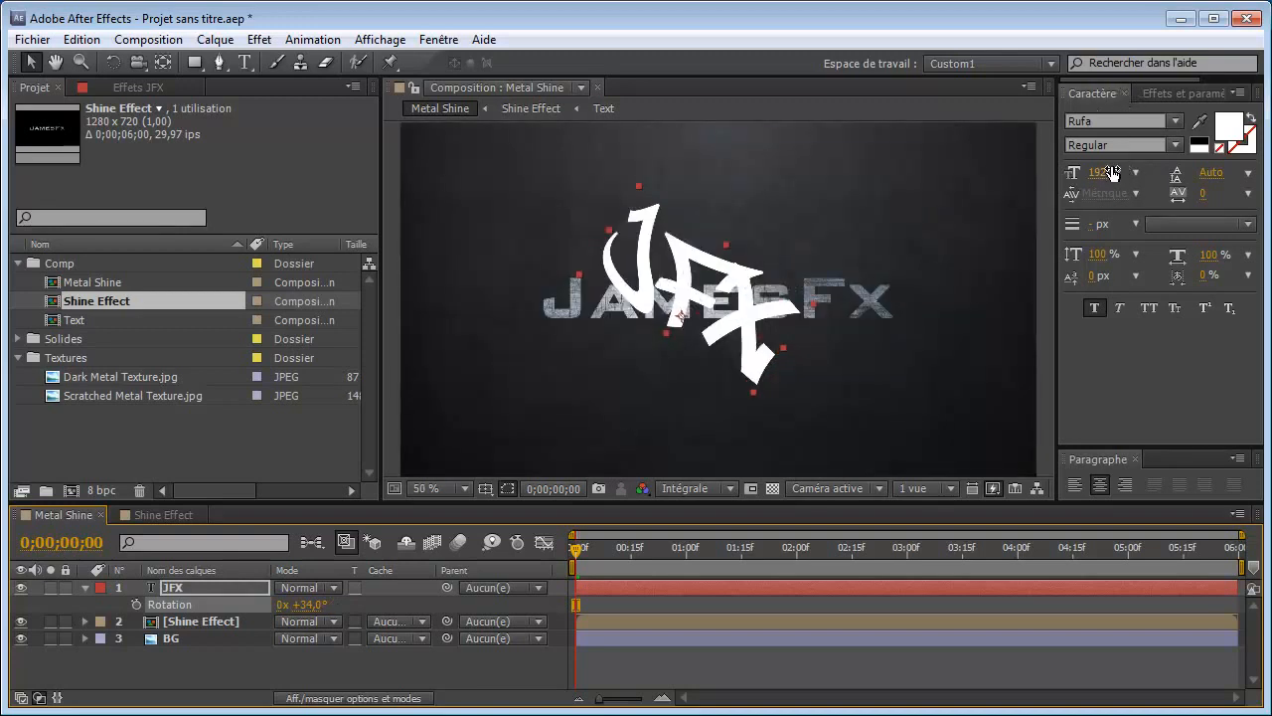
pyautogui.moveTo(1097, 172); pyautogui.dragTo(1223, 189)
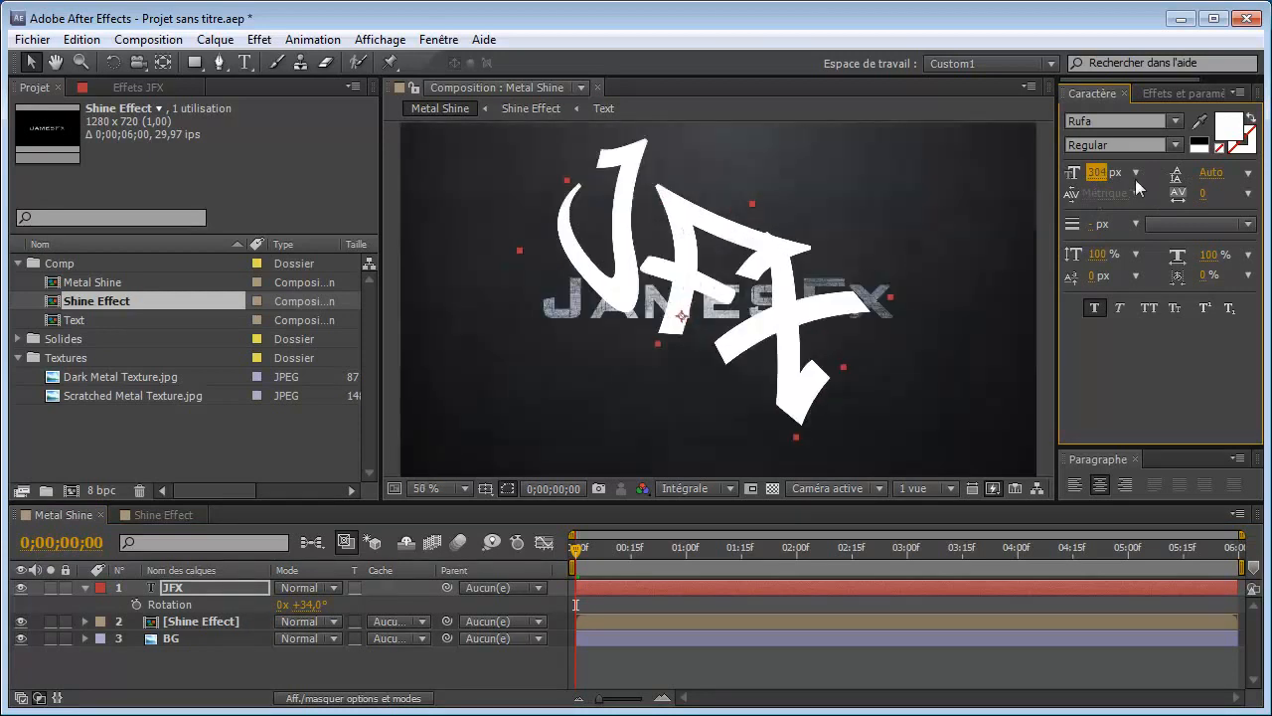
pyautogui.moveTo(1095, 172); pyautogui.dragTo(1060, 173)
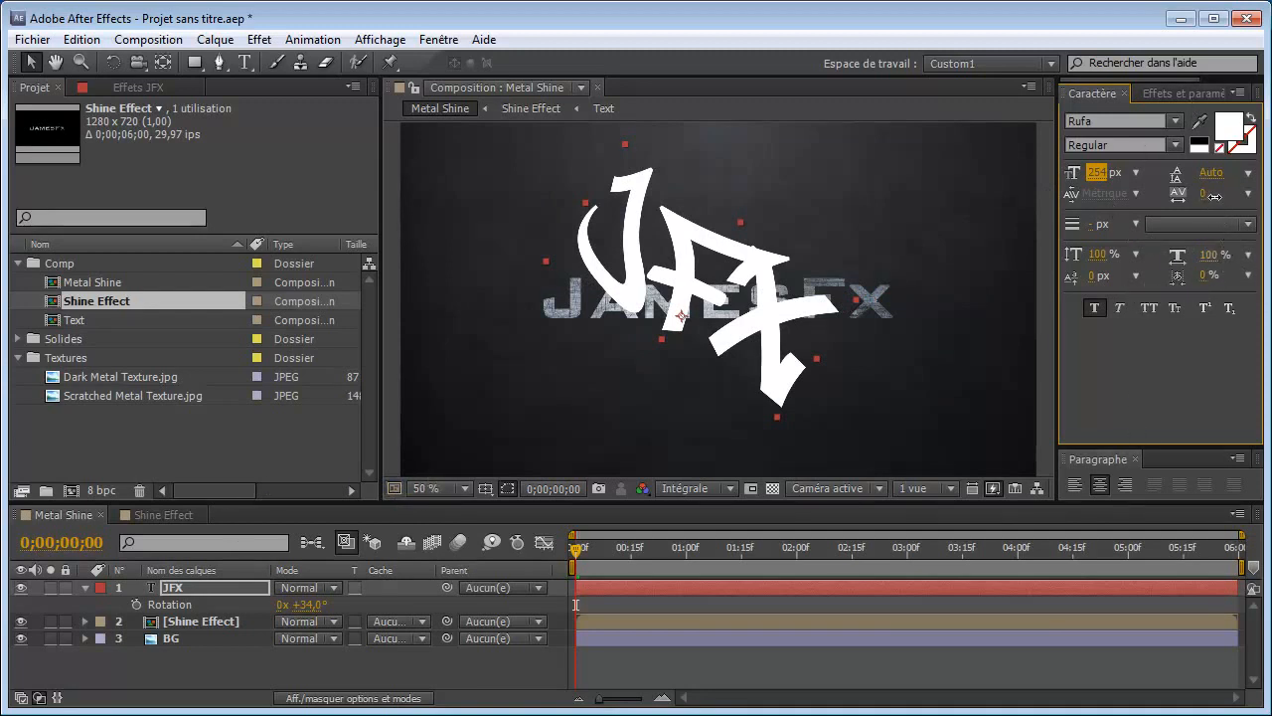
pyautogui.moveTo(1204, 194); pyautogui.dragTo(1265, 191)
# Step: Move the JFX layer between Shine Effect and BG and set its blending mode to Incrustation
pyautogui.click(221, 589)
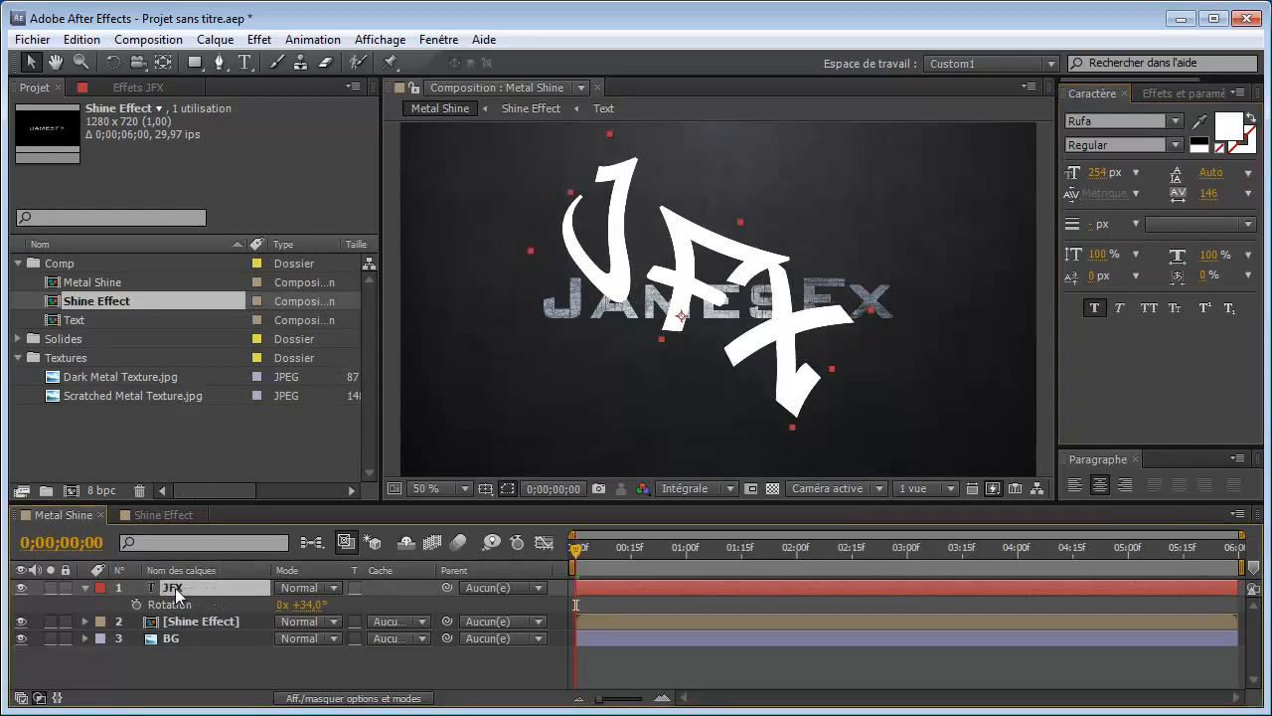
pyautogui.moveTo(179, 589); pyautogui.dragTo(173, 637)
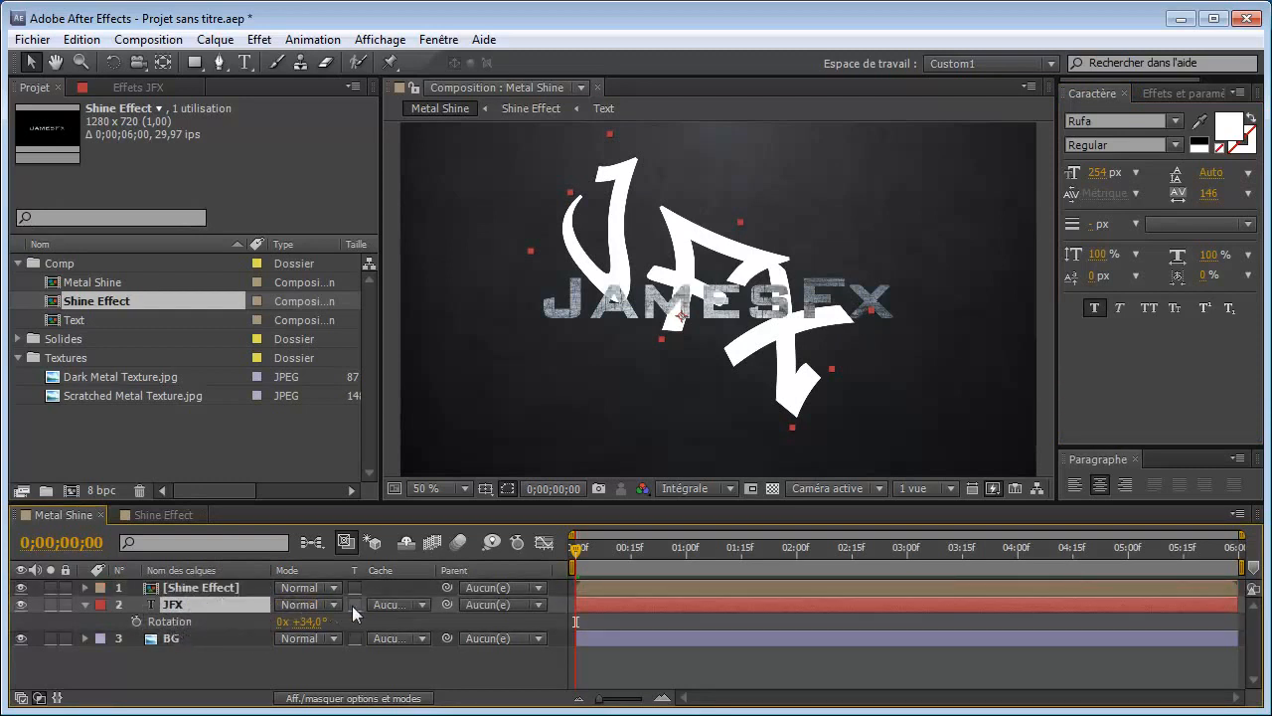
pyautogui.click(84, 605)
pyautogui.click(328, 605)
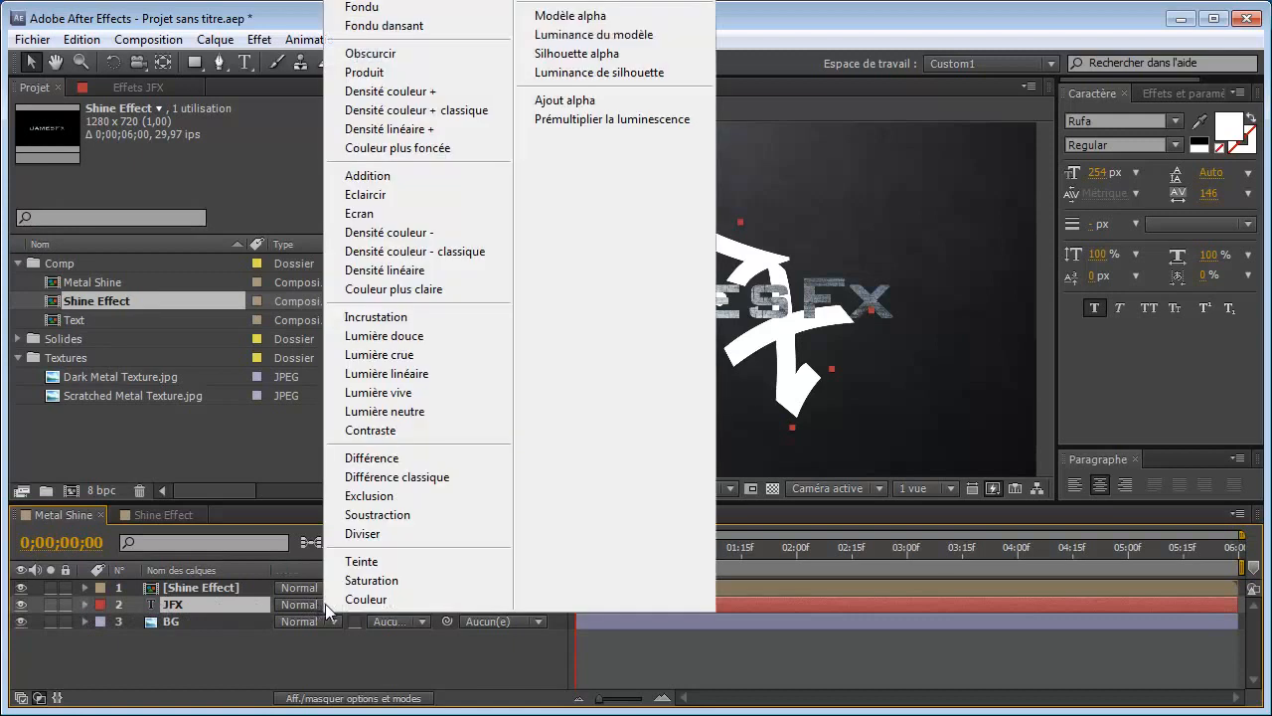
pyautogui.click(398, 318)
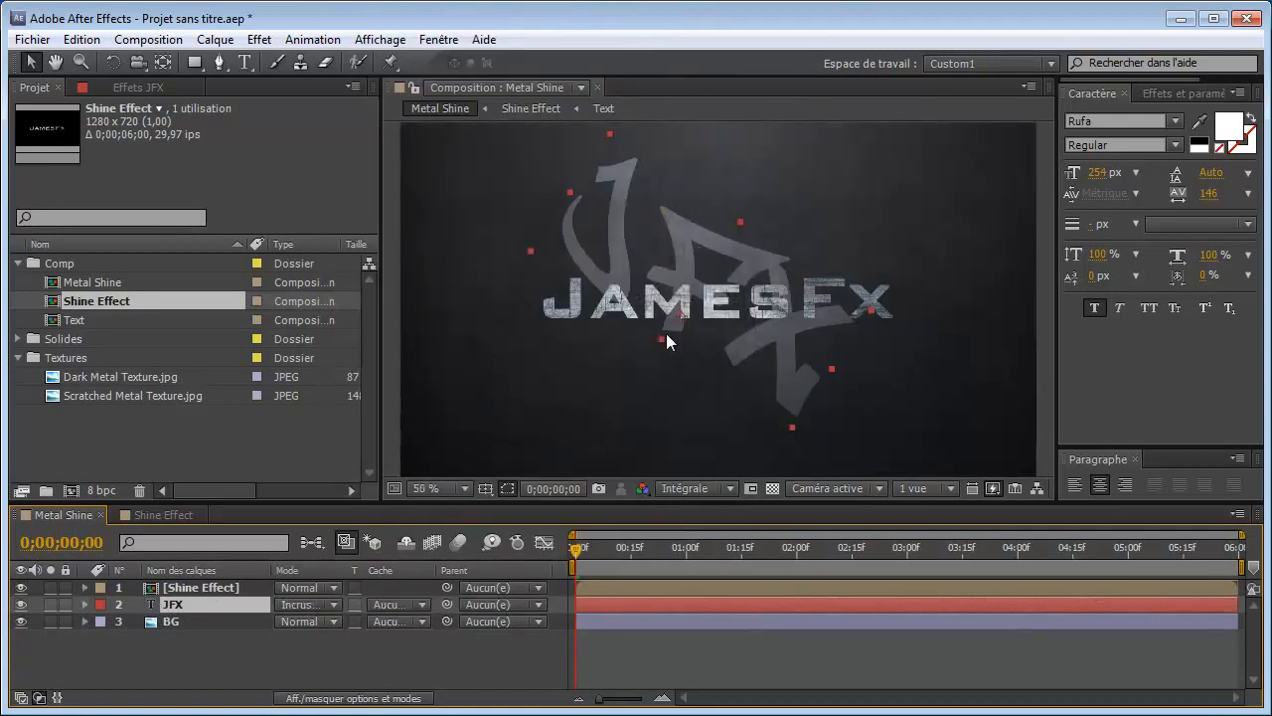
# Step: Apply the Lueur diffuse effect to the JFX layer and set its threshold (Seuil) to 100%
pyautogui.click(1174, 95)
pyautogui.click(1142, 115)
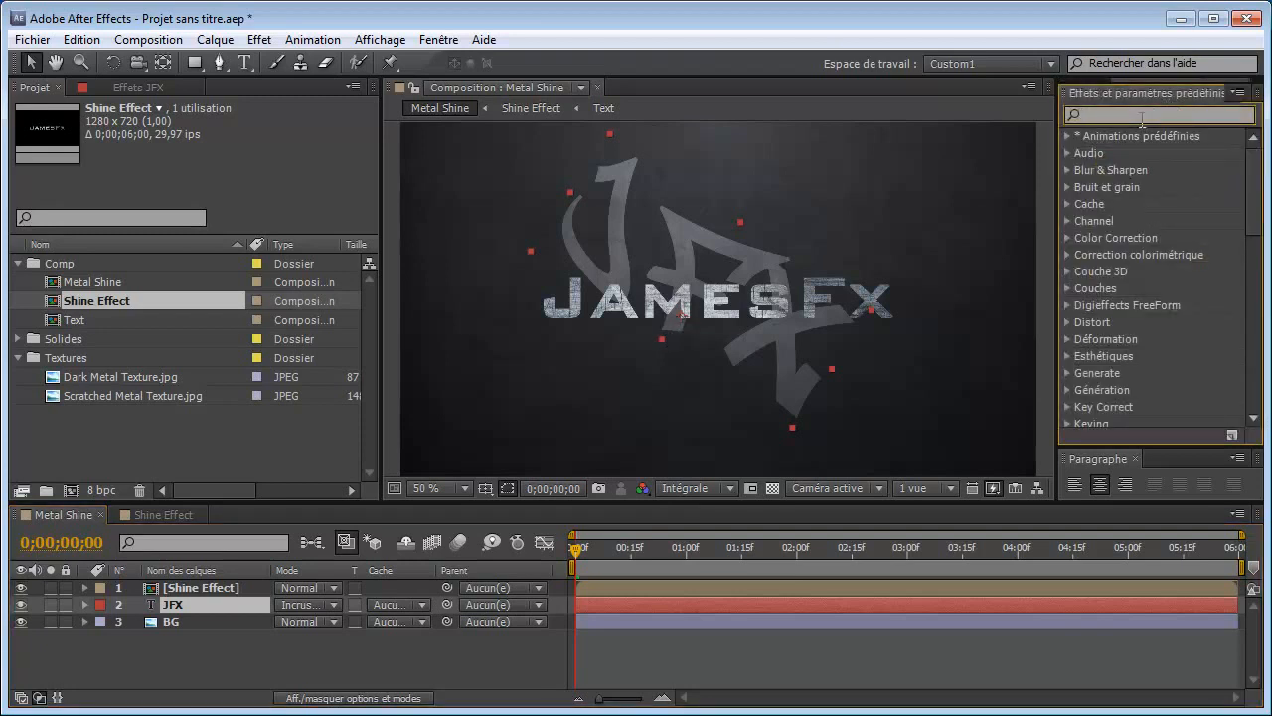
pyautogui.write('lueur')
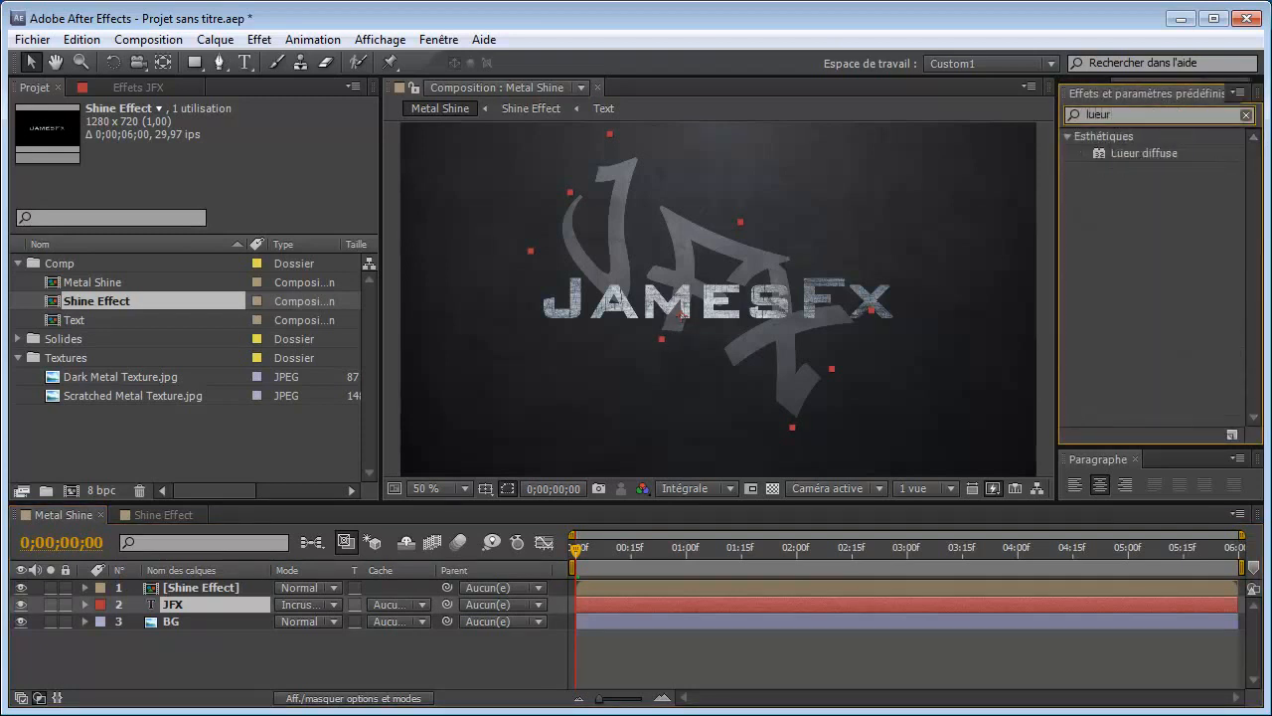
pyautogui.click(160, 87)
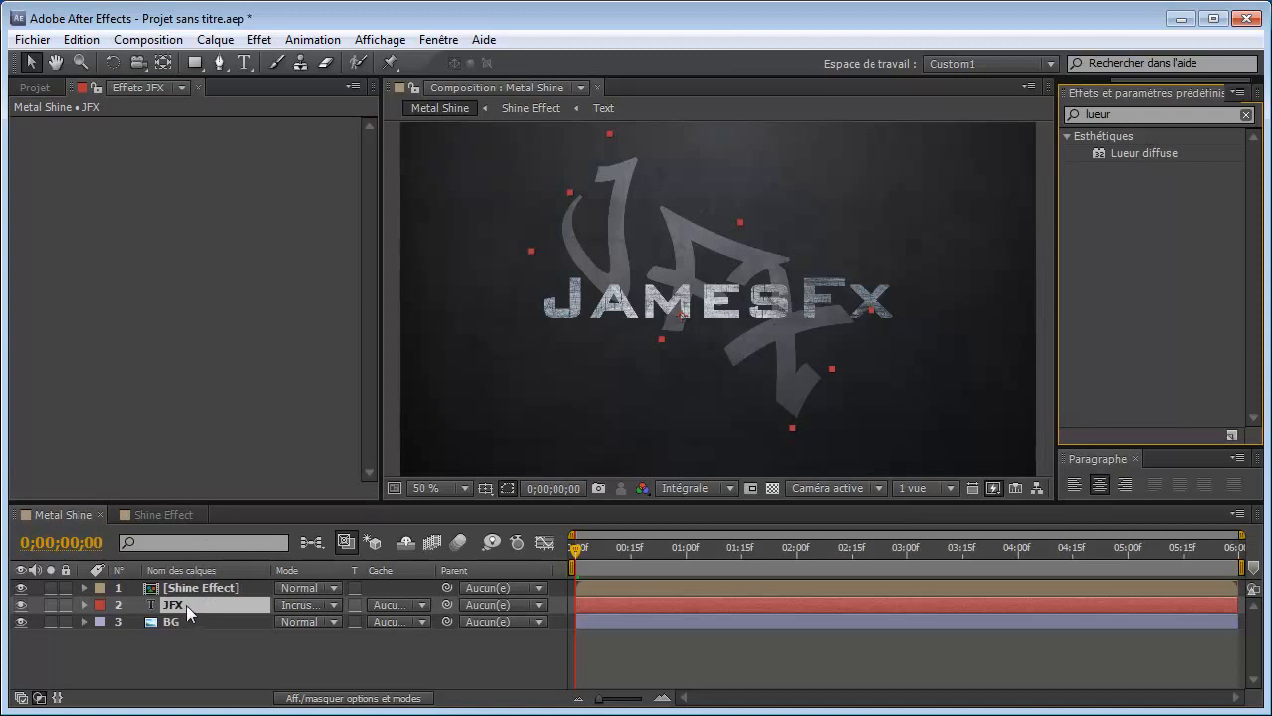
pyautogui.click(1129, 156)
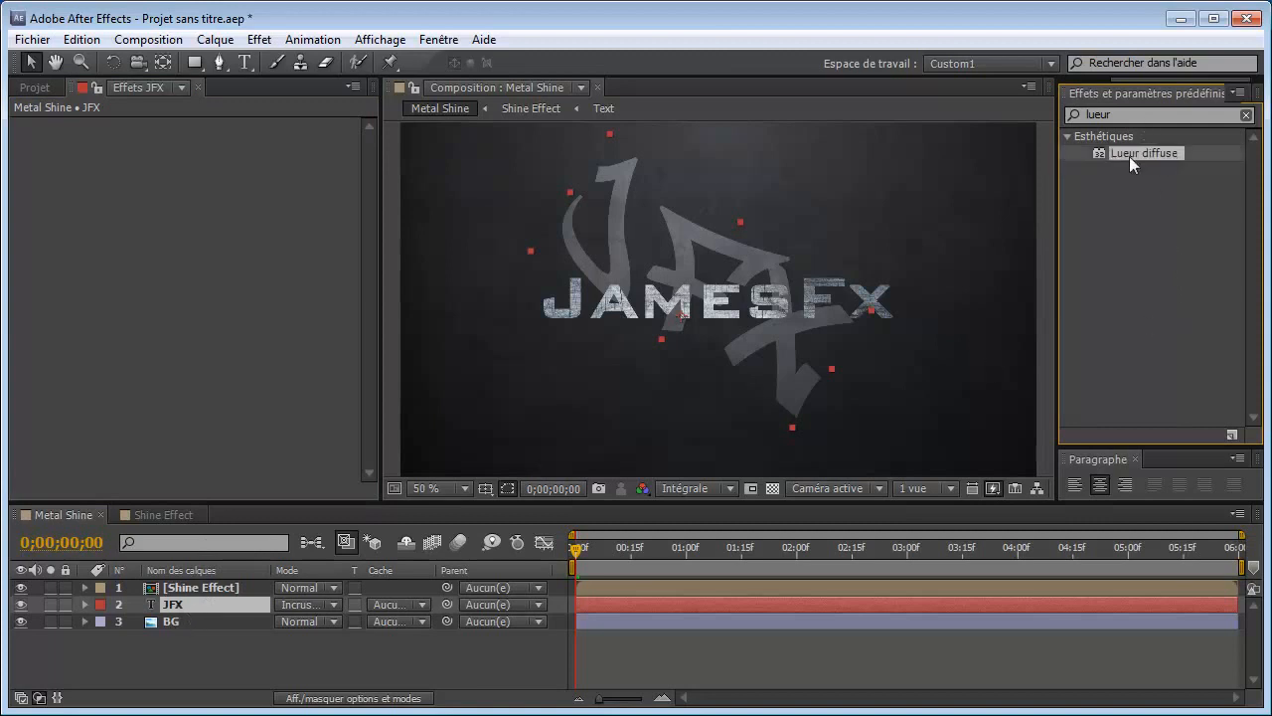
pyautogui.doubleClick(1135, 151)
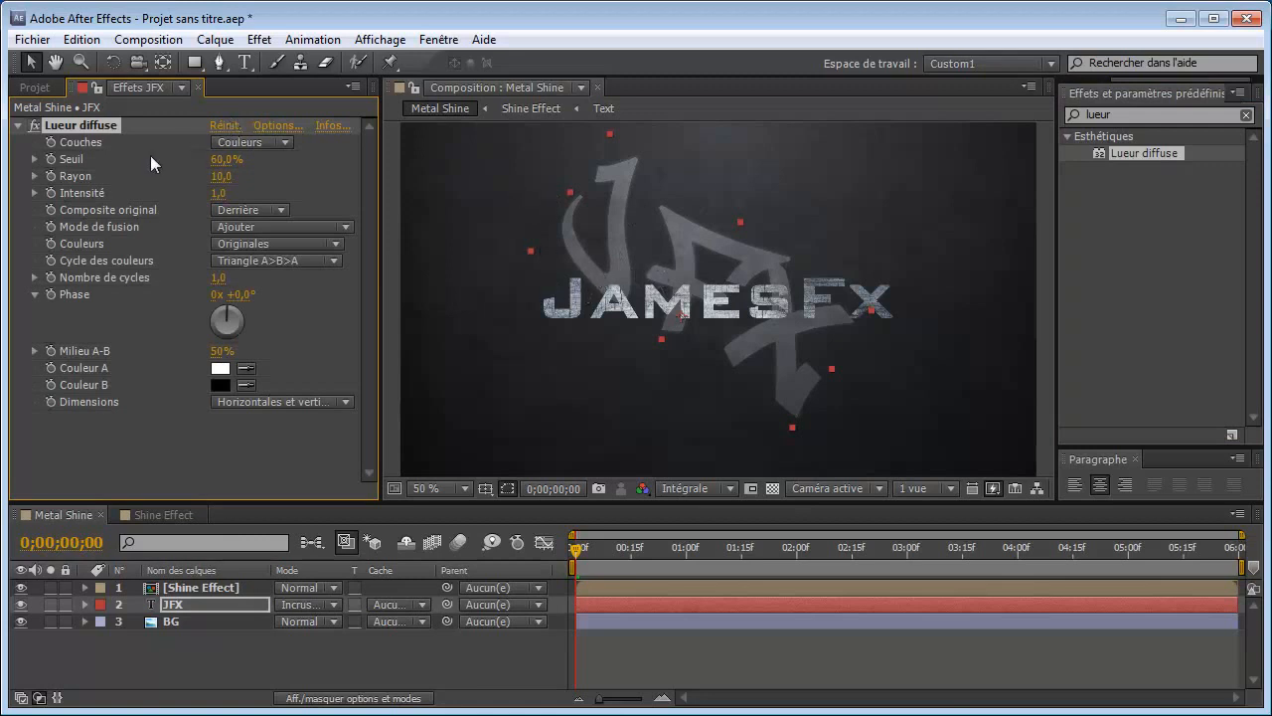
pyautogui.moveTo(226, 161); pyautogui.dragTo(360, 162)
# Step: Add the Luminescence externe layer style to the JFX layer
pyautogui.click(221, 600)
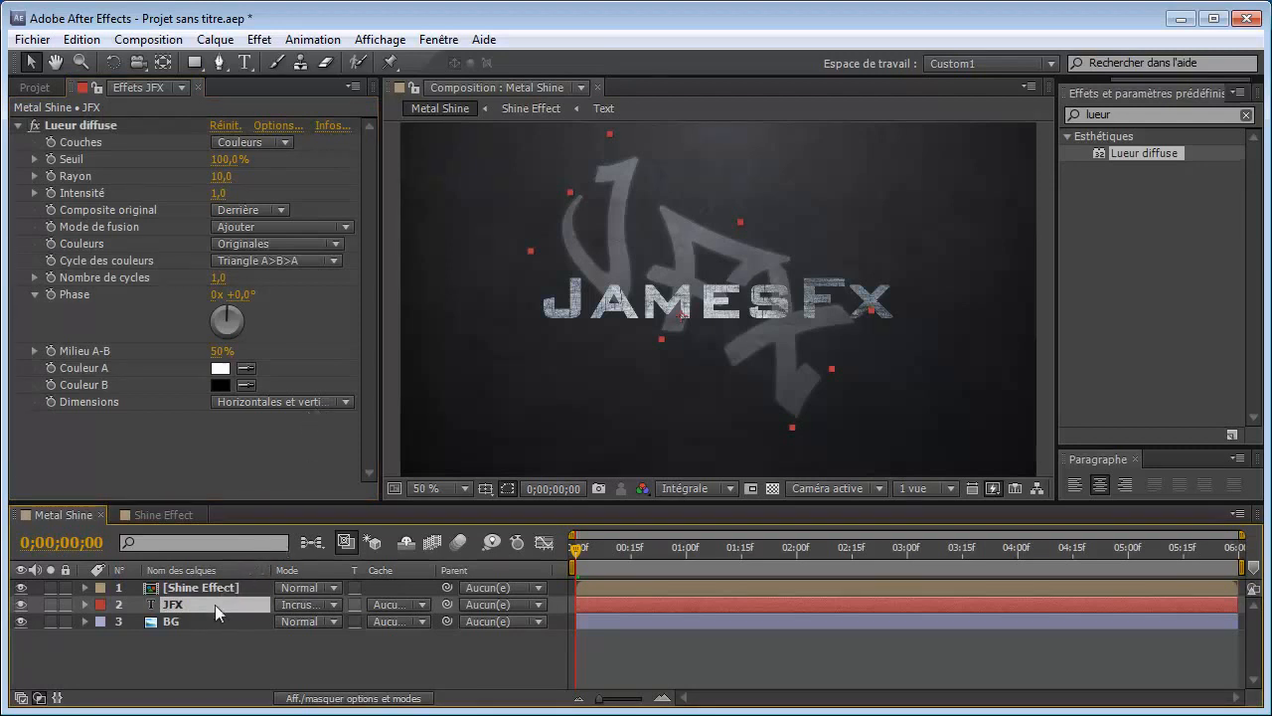
pyautogui.rightClick(214, 604)
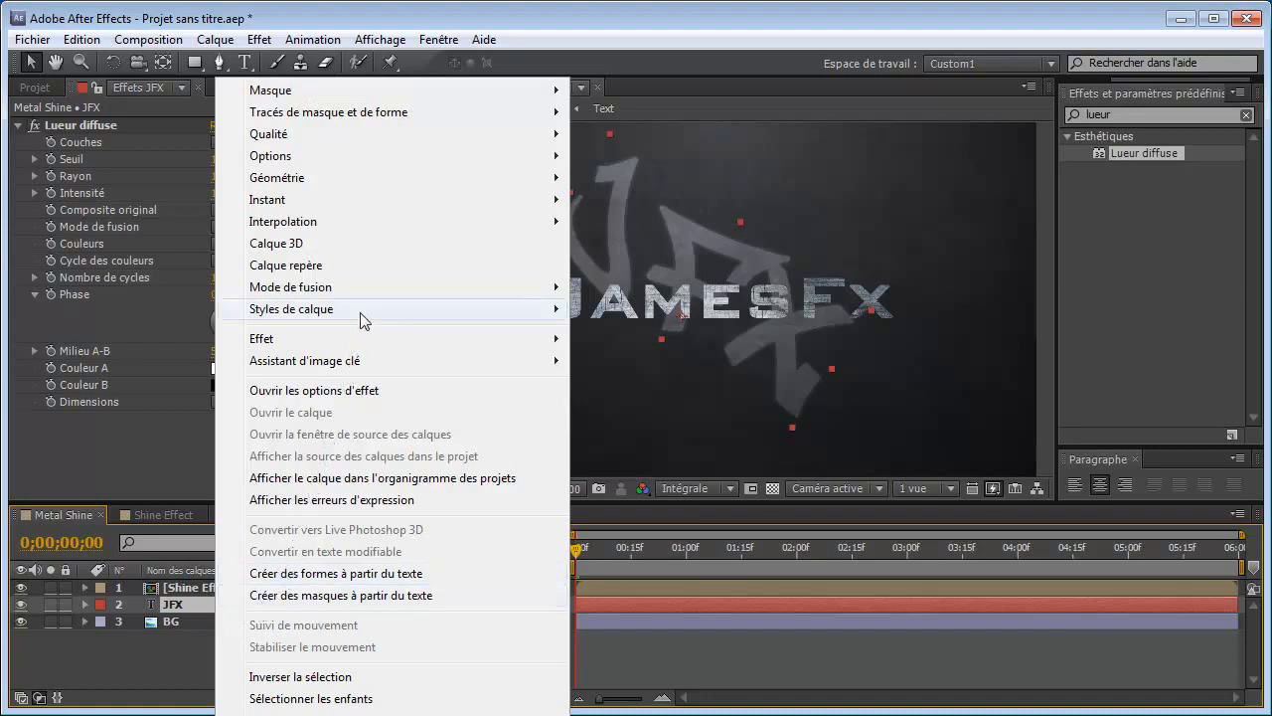
pyautogui.moveTo(362, 317)
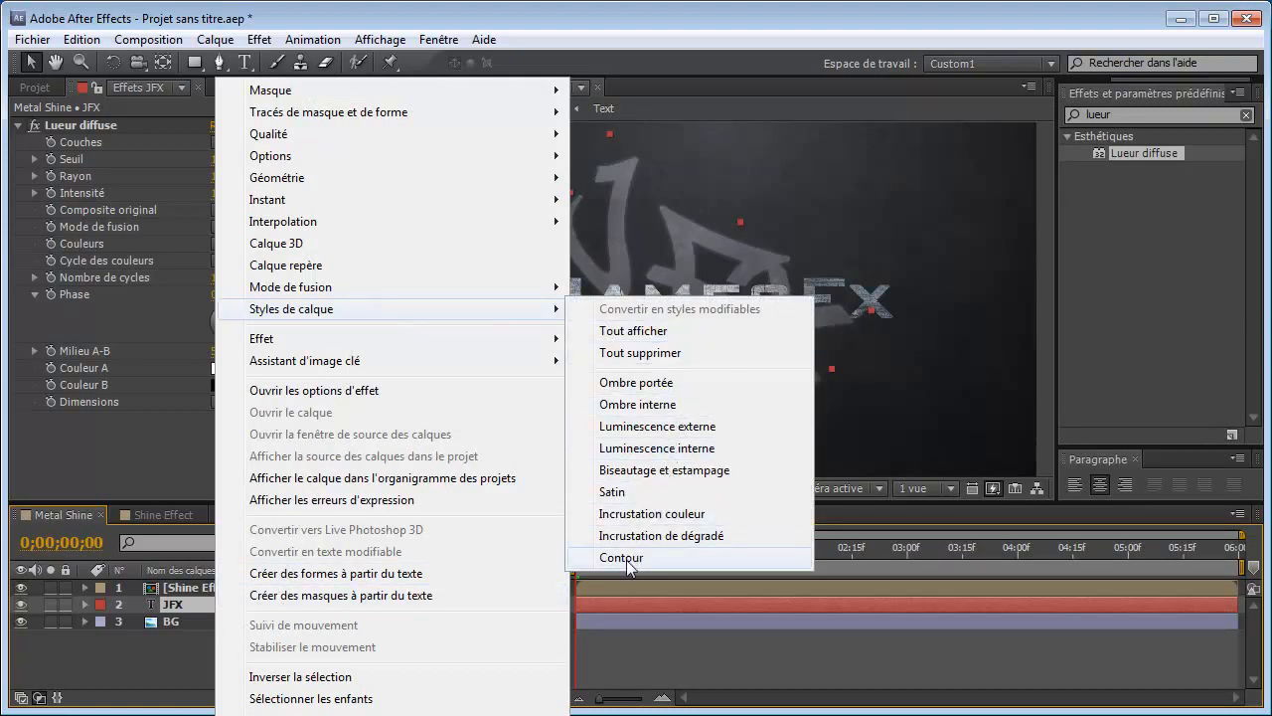
pyautogui.click(643, 427)
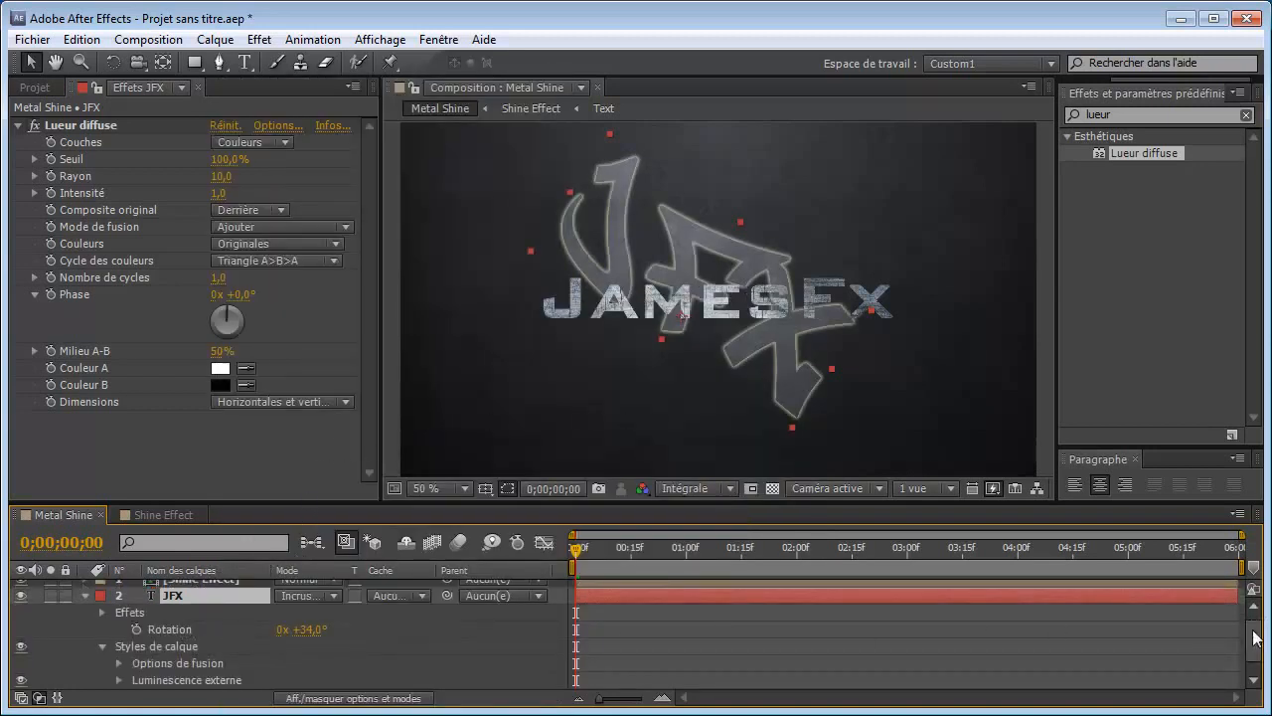
# Step: Set the opacity of the JFX layer's Luminescence externe style to 41%
pyautogui.scroll(-1, 1256, 644)
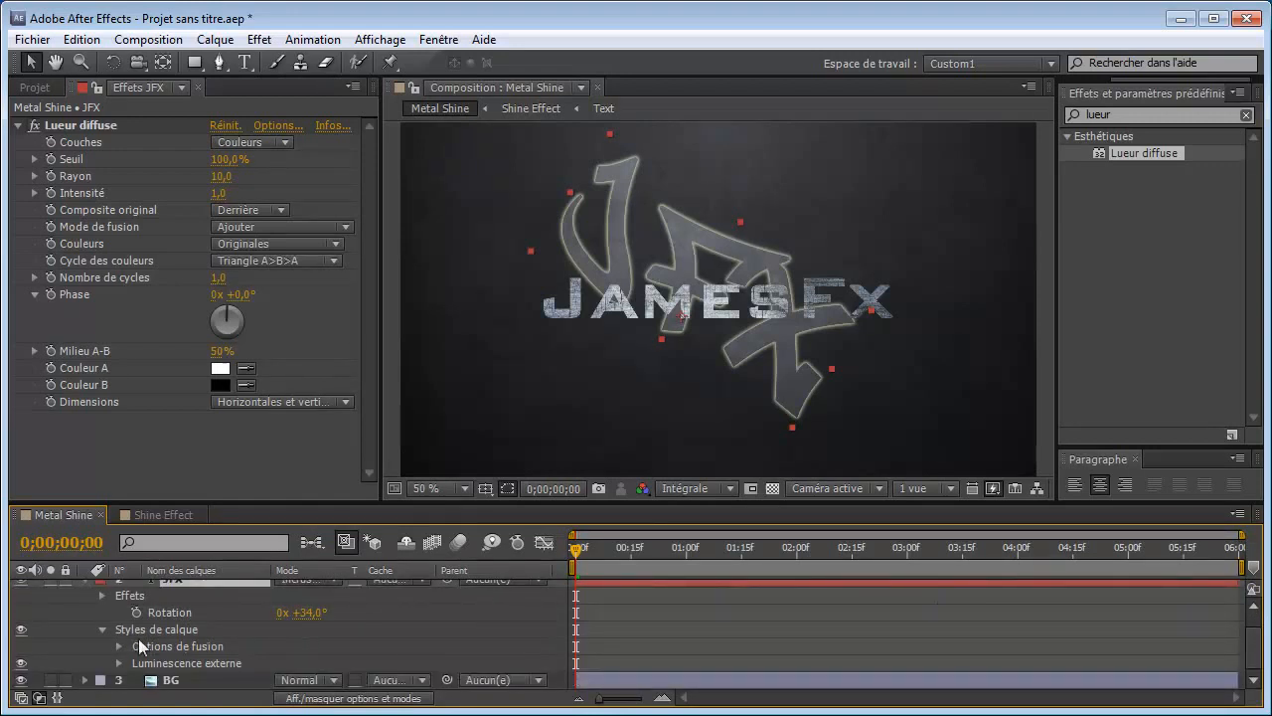
pyautogui.moveTo(394, 500); pyautogui.dragTo(389, 441)
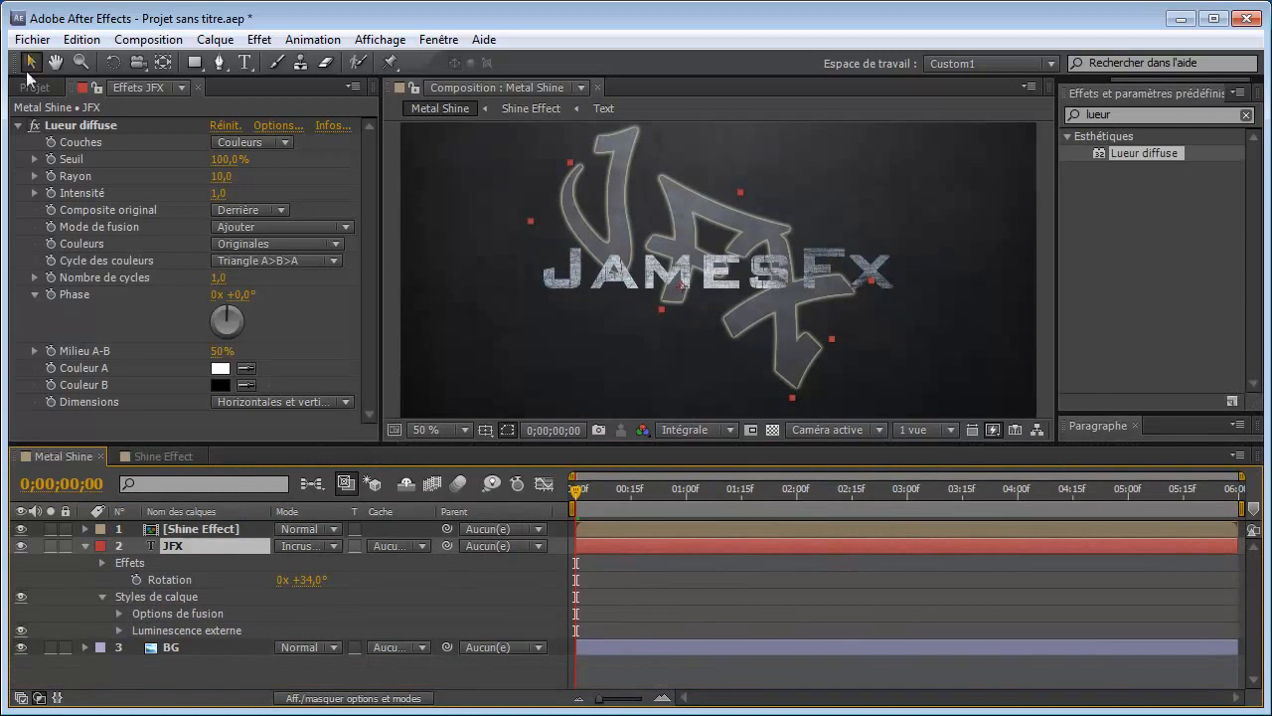
pyautogui.click(18, 125)
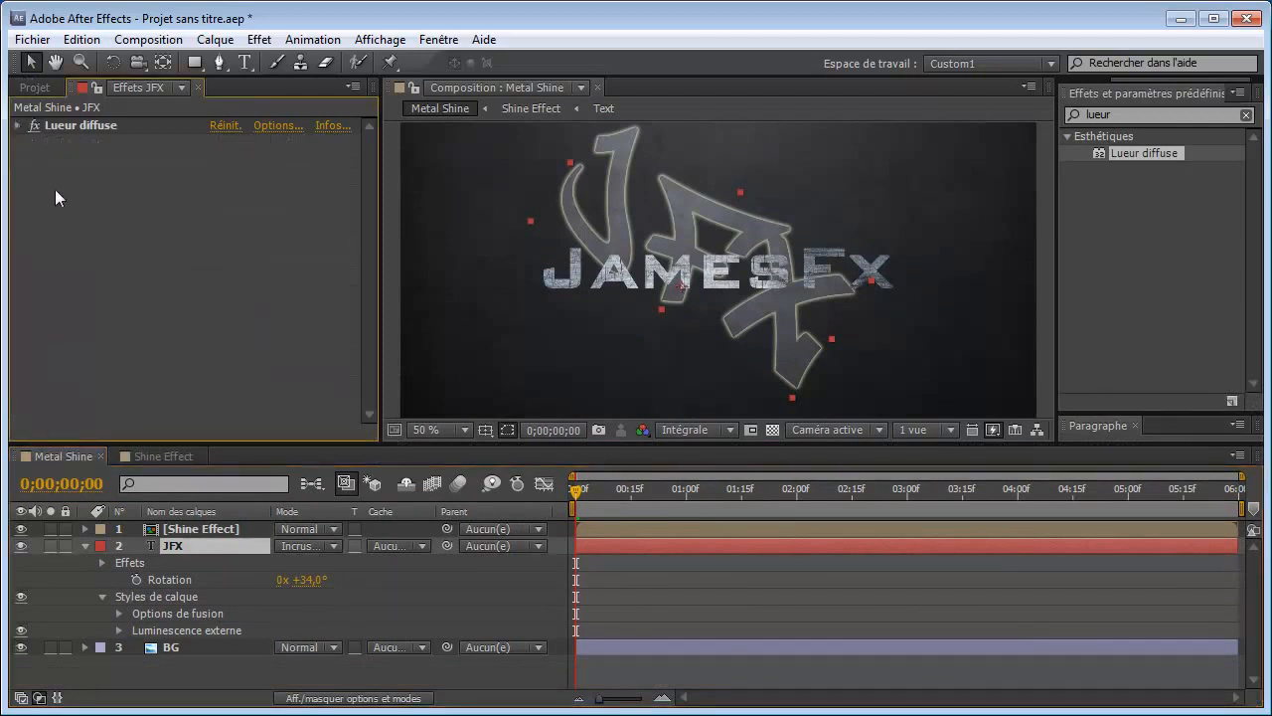
pyautogui.click(119, 630)
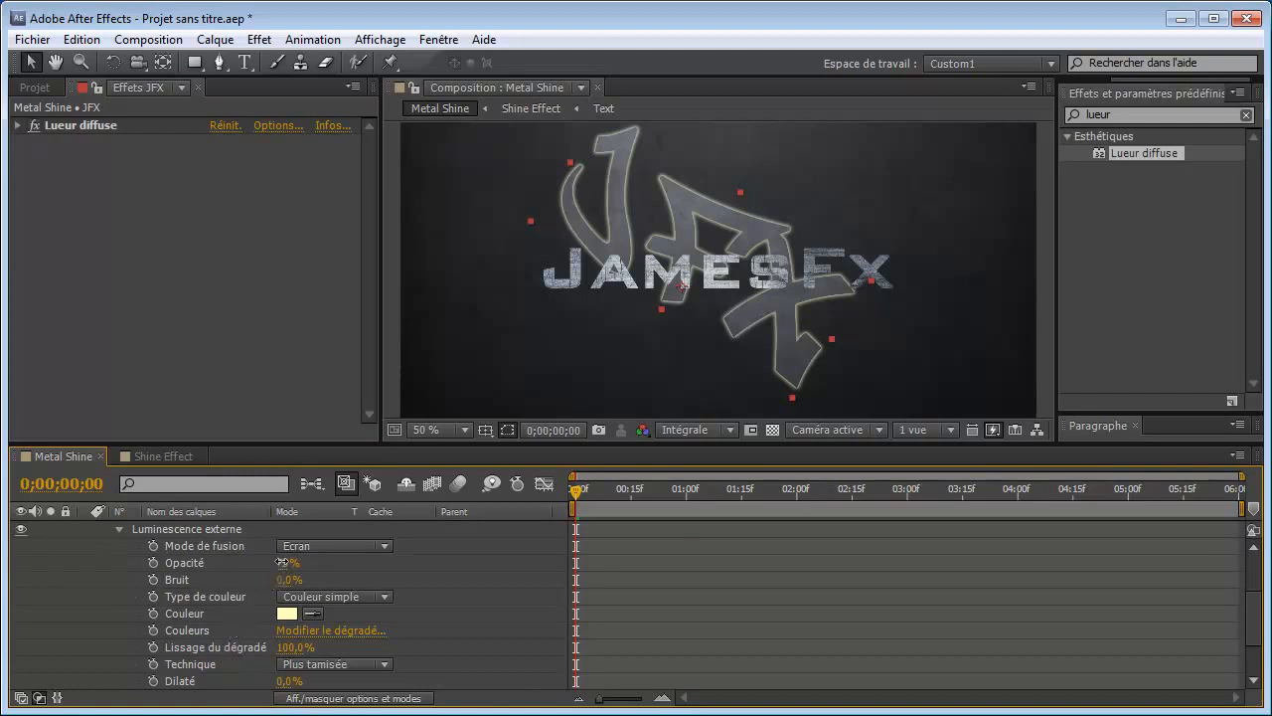
pyautogui.moveTo(280, 565); pyautogui.dragTo(248, 561)
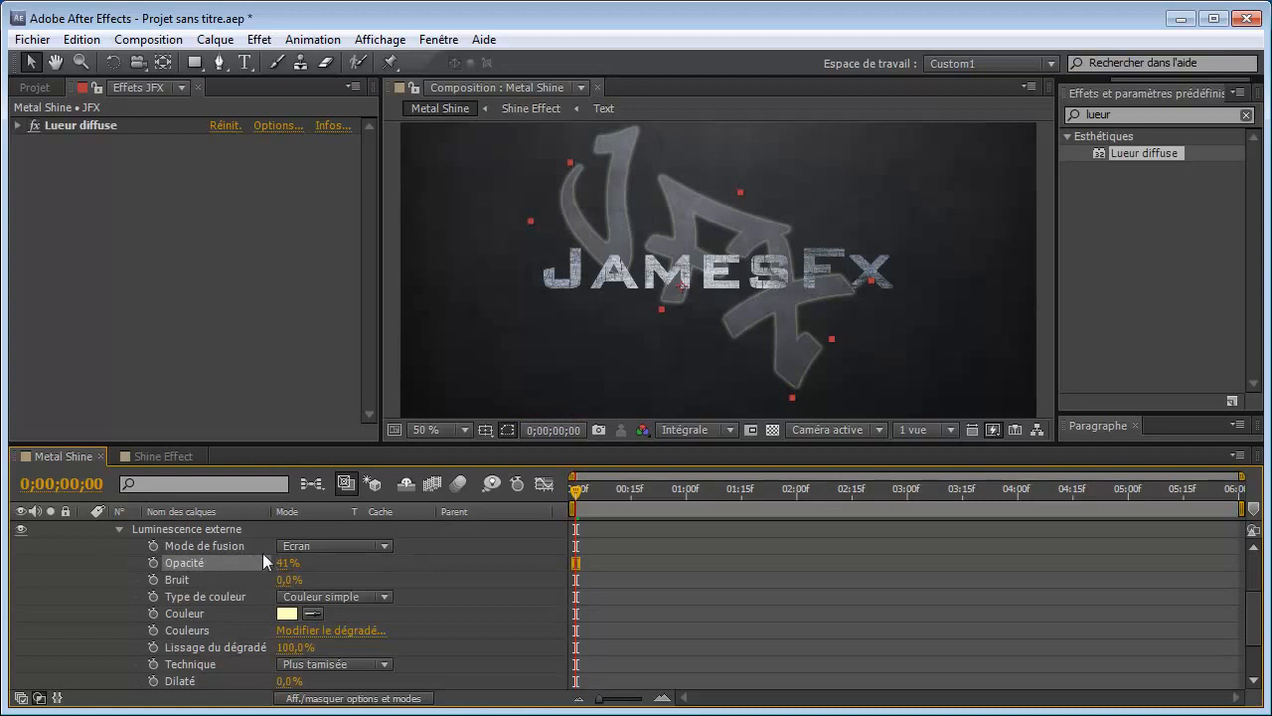
# Step: Clear the effects search, collapse the JFX layer's properties and enlarge the composition view's area
pyautogui.click(1247, 114)
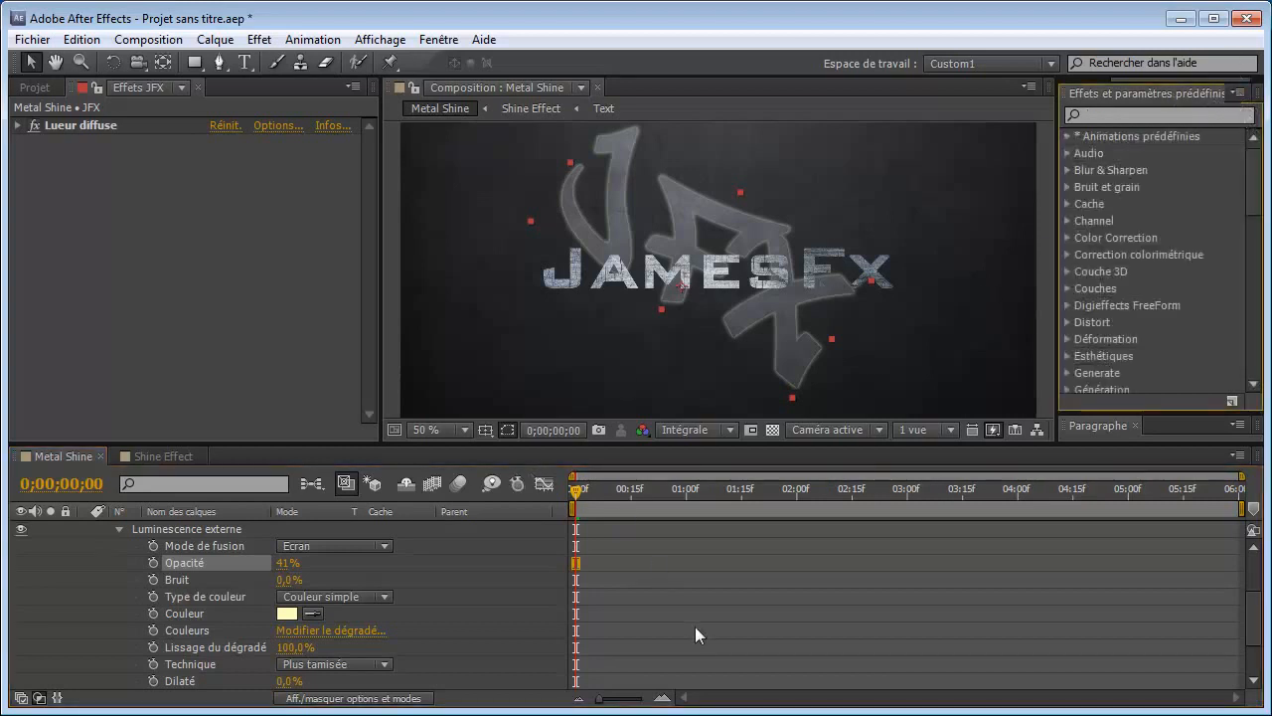
pyautogui.scroll(3, 190, 541)
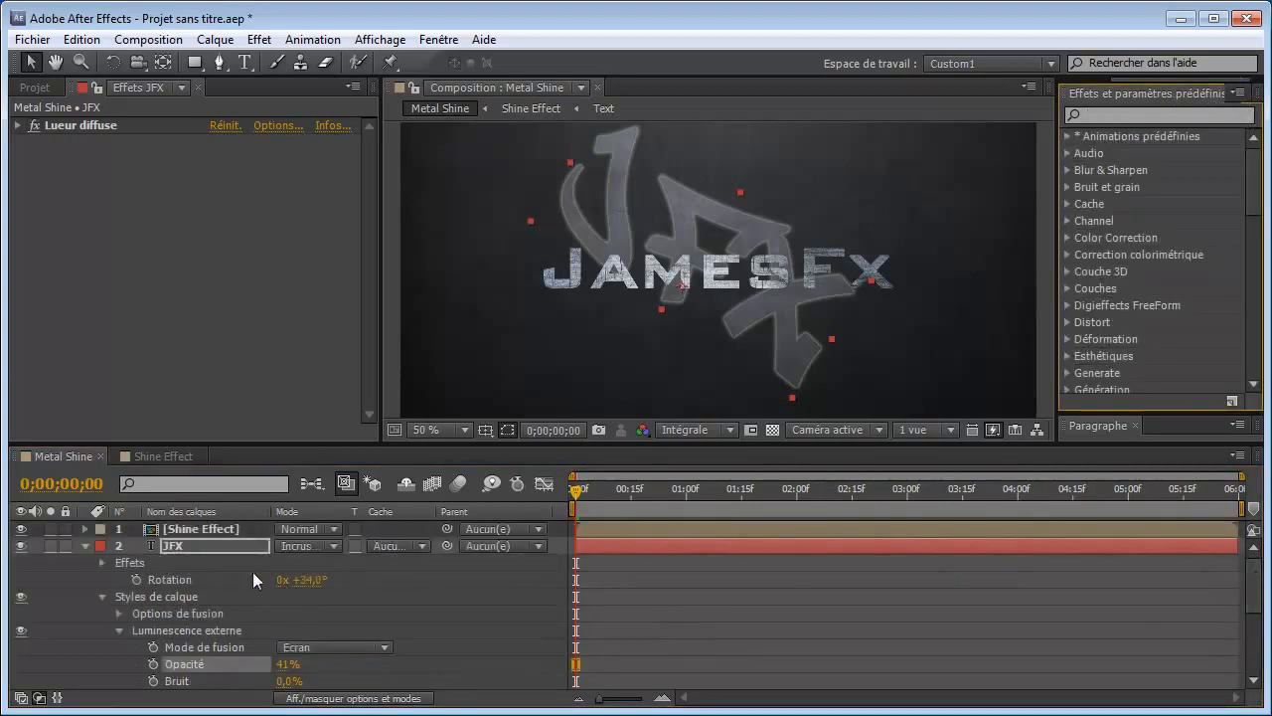
pyautogui.click(103, 562)
pyautogui.click(86, 548)
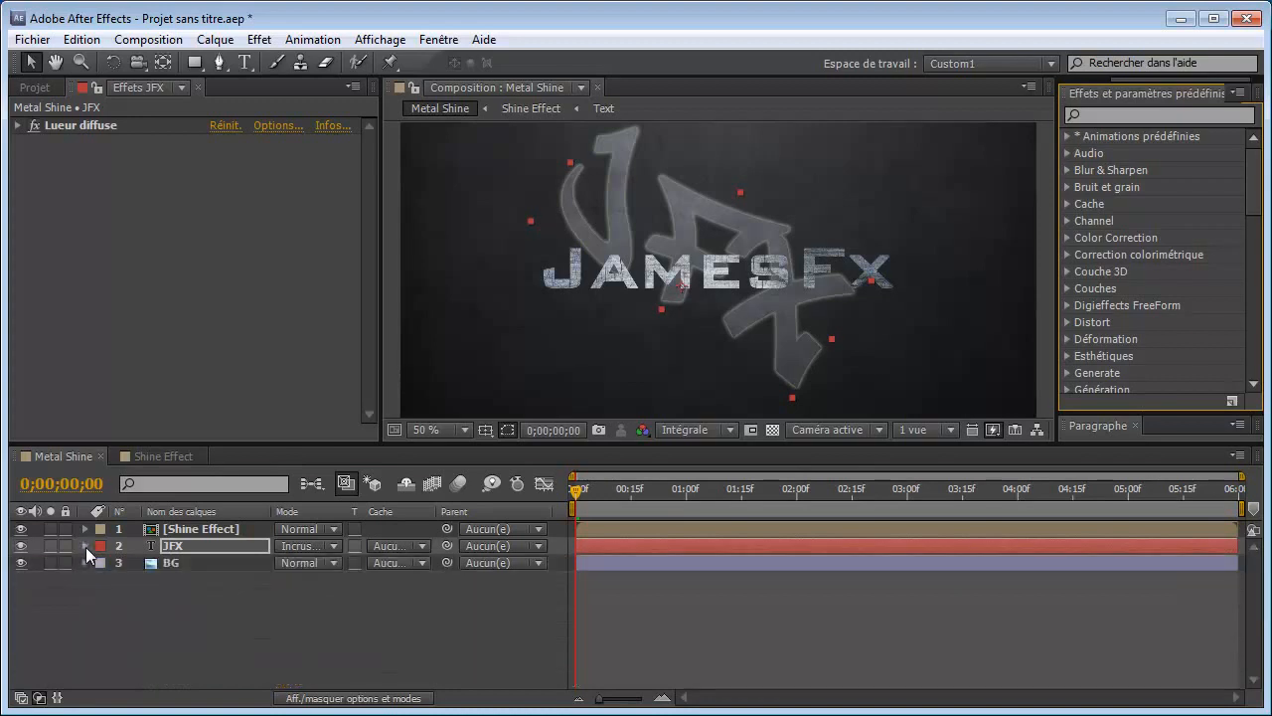
pyautogui.scroll(-2, 810, 266)
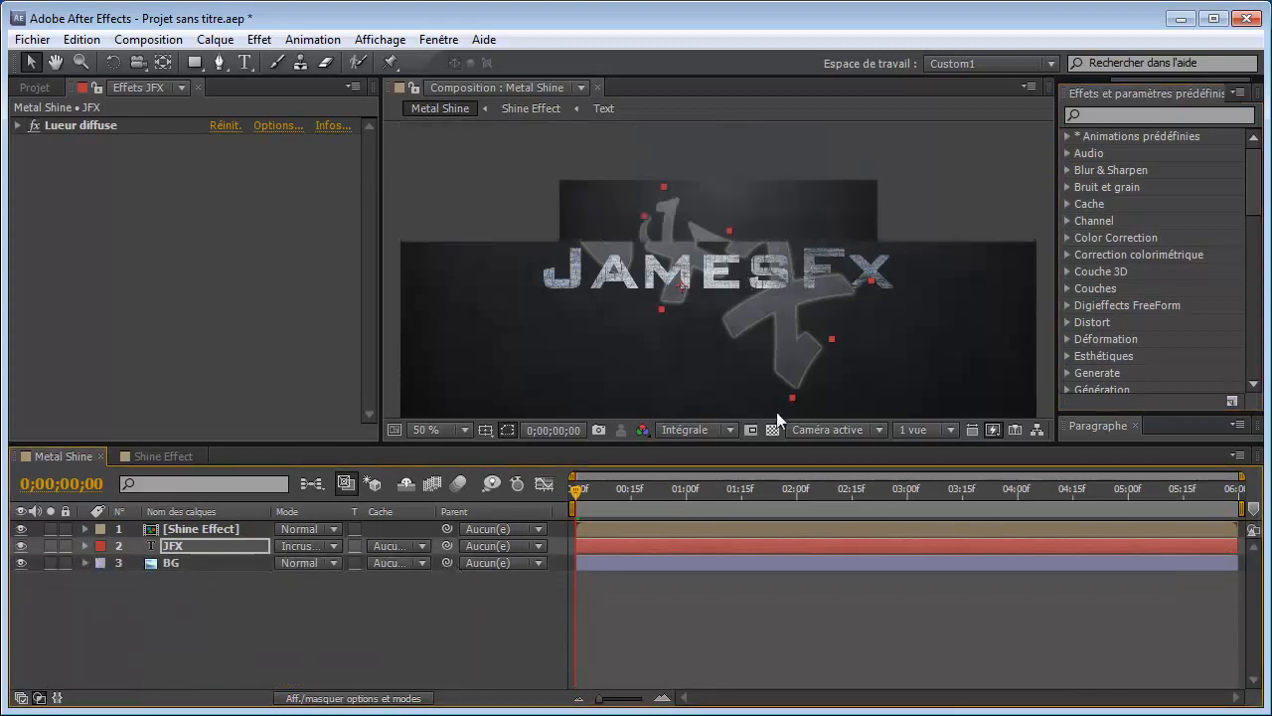
pyautogui.moveTo(779, 446); pyautogui.dragTo(787, 519)
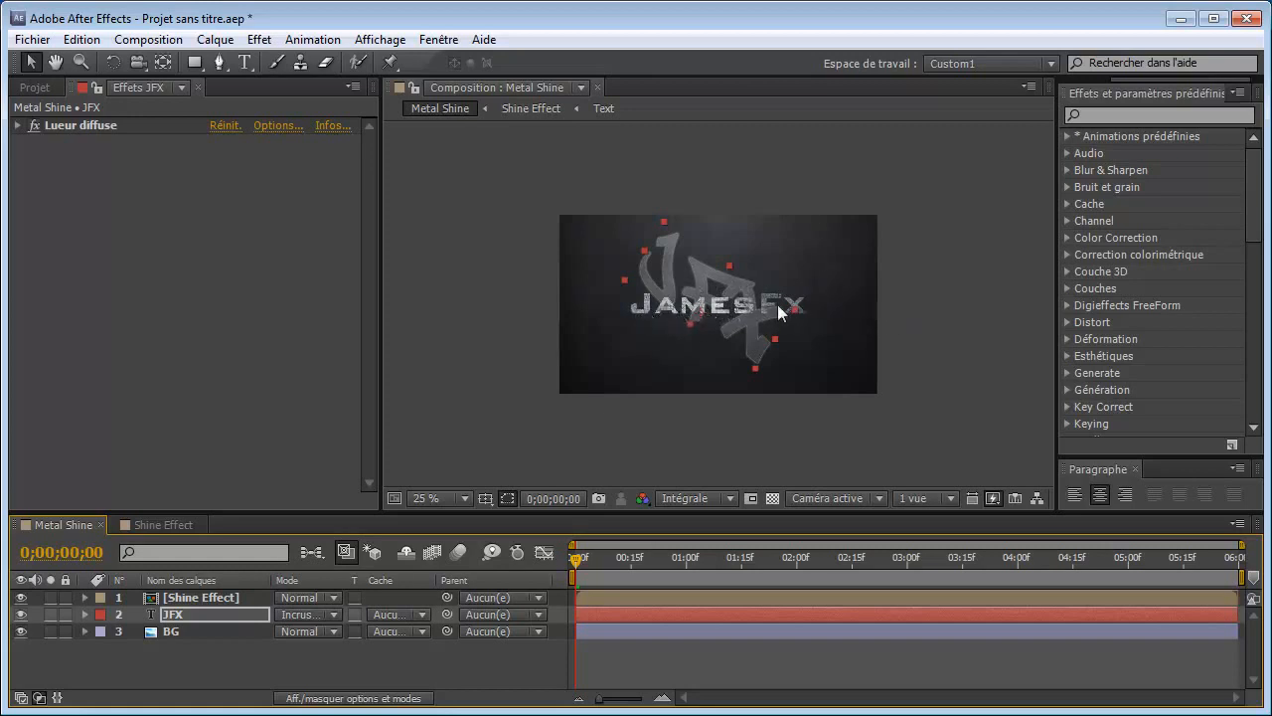
# Step: Create an adjustment layer above Shine Effect and name it Wall Light
pyautogui.click(187, 598)
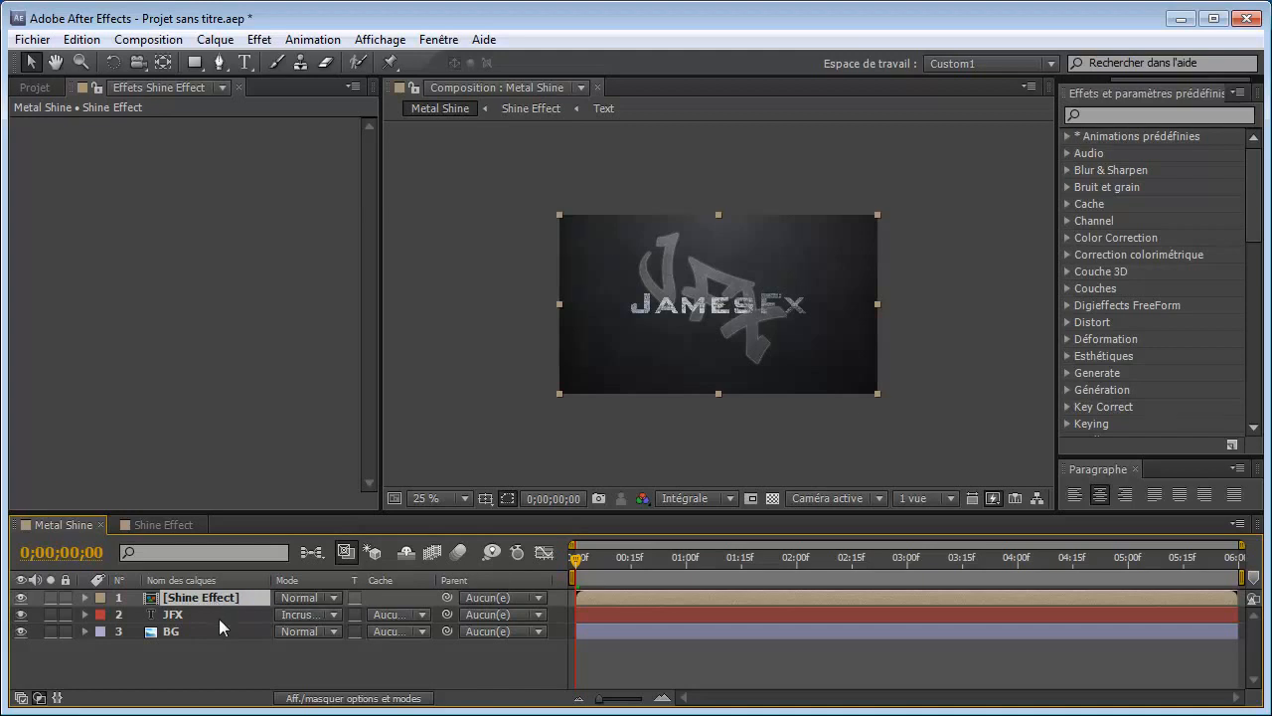
pyautogui.hotkey('ctrl', 'alt', 'y')
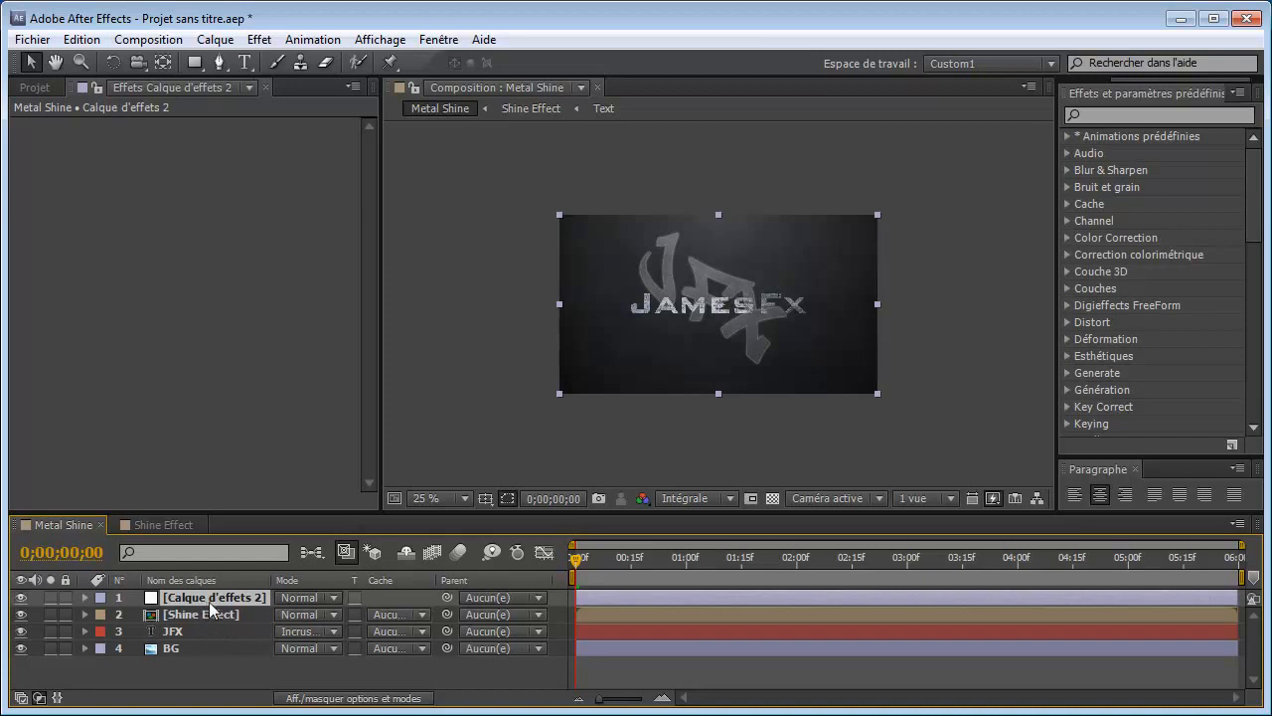
pyautogui.press('Return')
pyautogui.write('Mur')
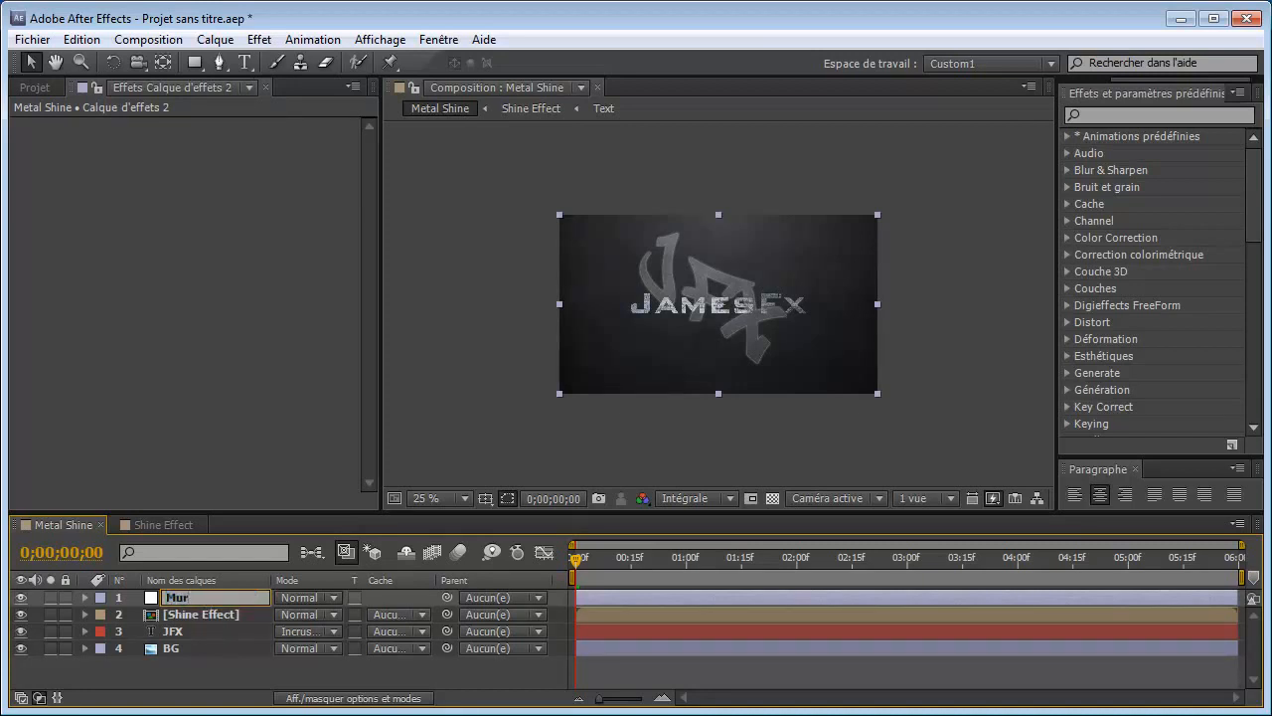
pyautogui.press('BackSpace')
pyautogui.press('BackSpace')
pyautogui.press('BackSpace')
pyautogui.write('Wall Light')
pyautogui.press('Return')
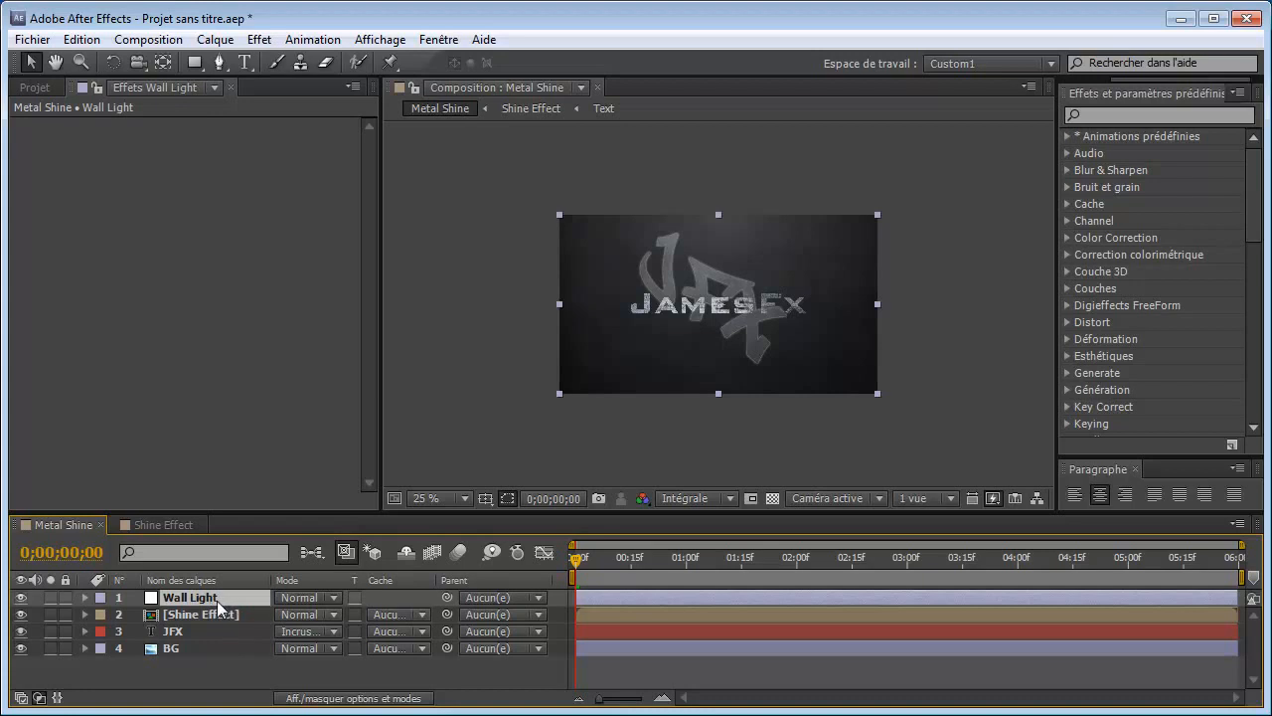
# Step: Apply the Courbes effect to the Wall Light layer and bend the RVB curve's midpoint upward to brighten the image
pyautogui.click(1120, 115)
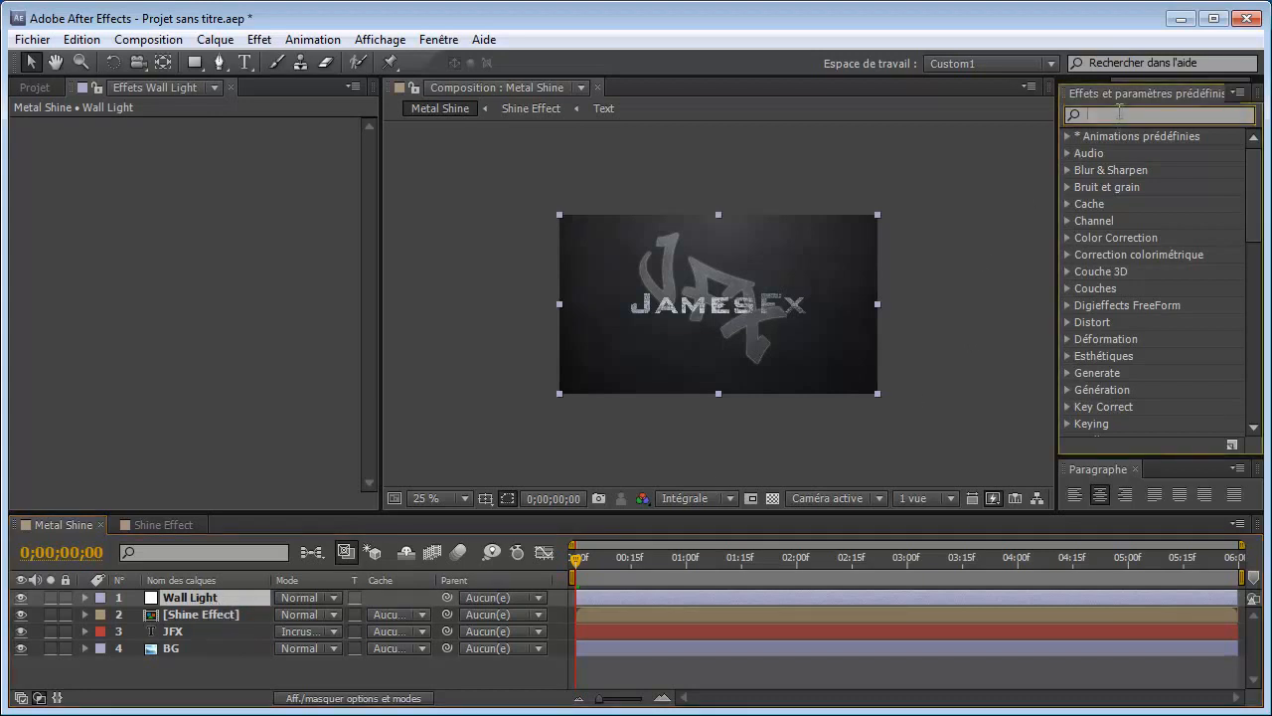
pyautogui.write('coul')
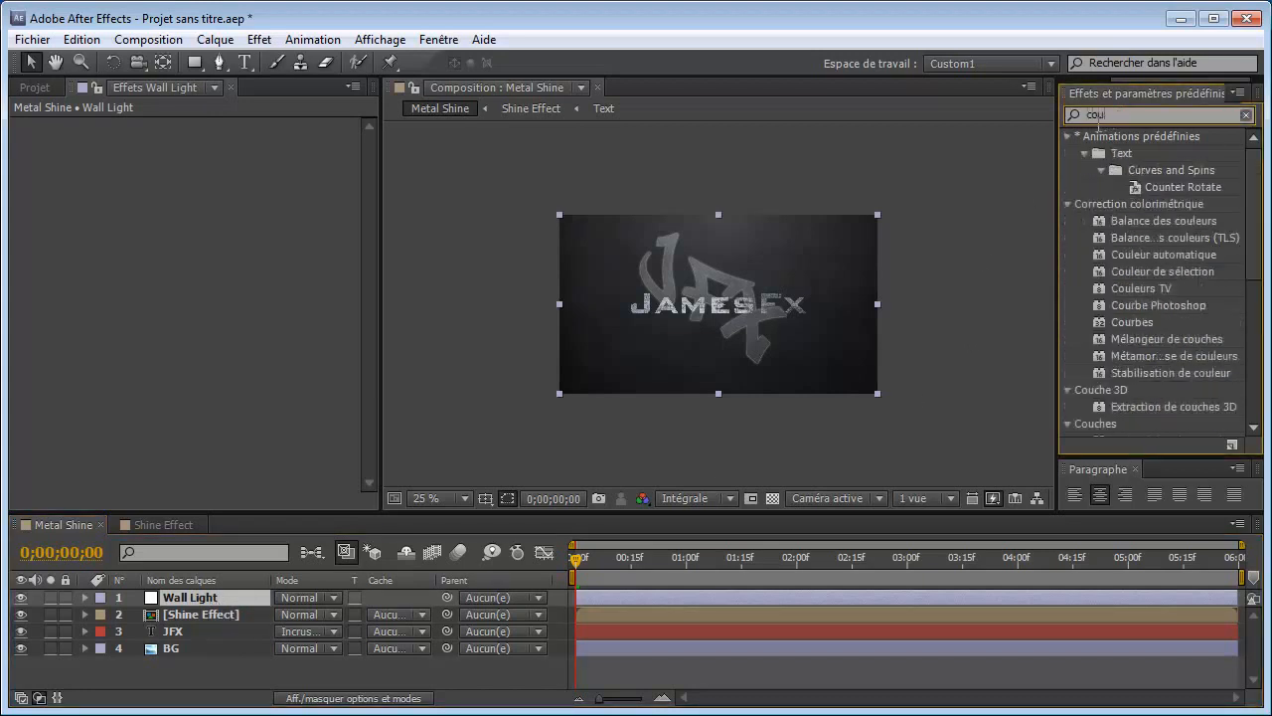
pyautogui.press('BackSpace')
pyautogui.write('r')
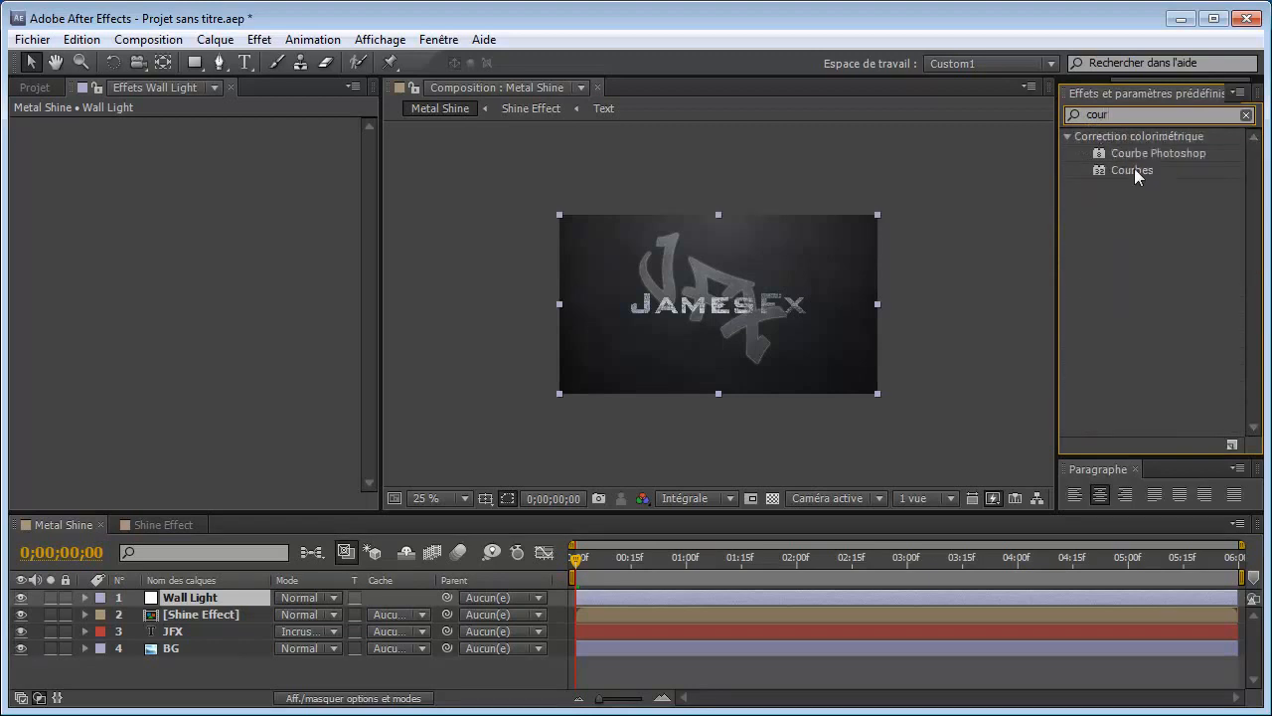
pyautogui.doubleClick(1136, 171)
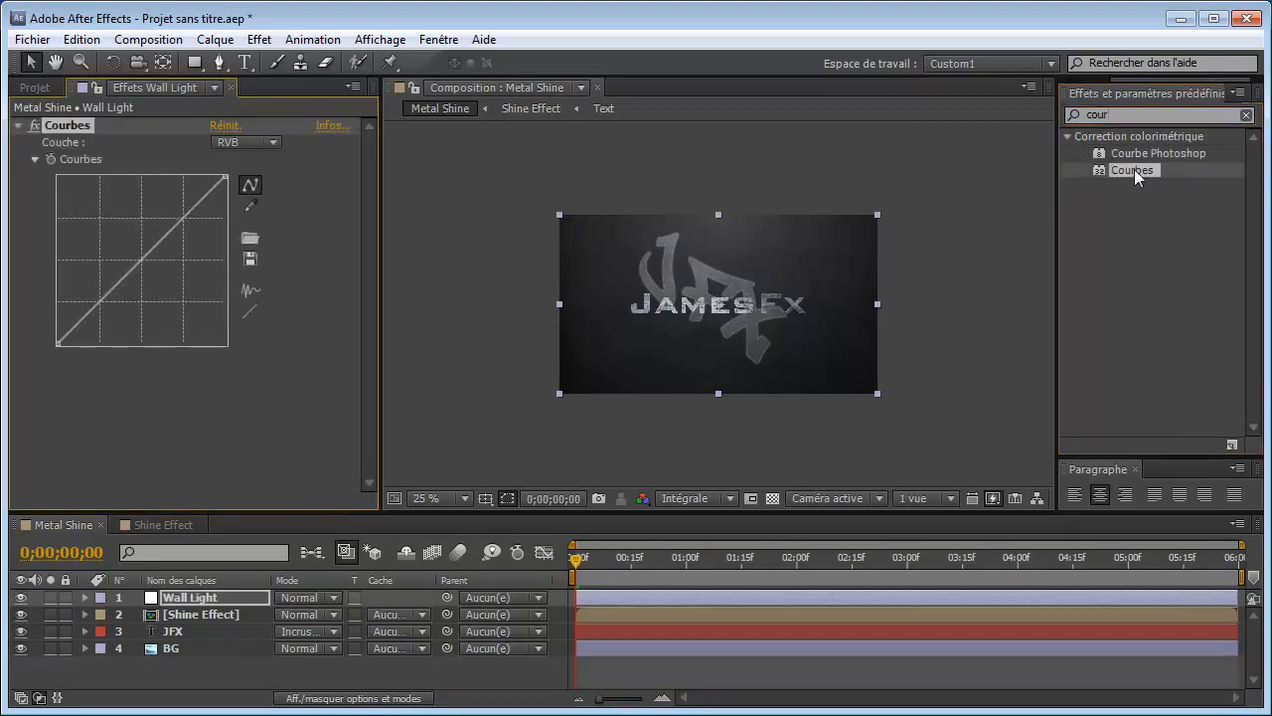
pyautogui.scroll(2, 762, 312)
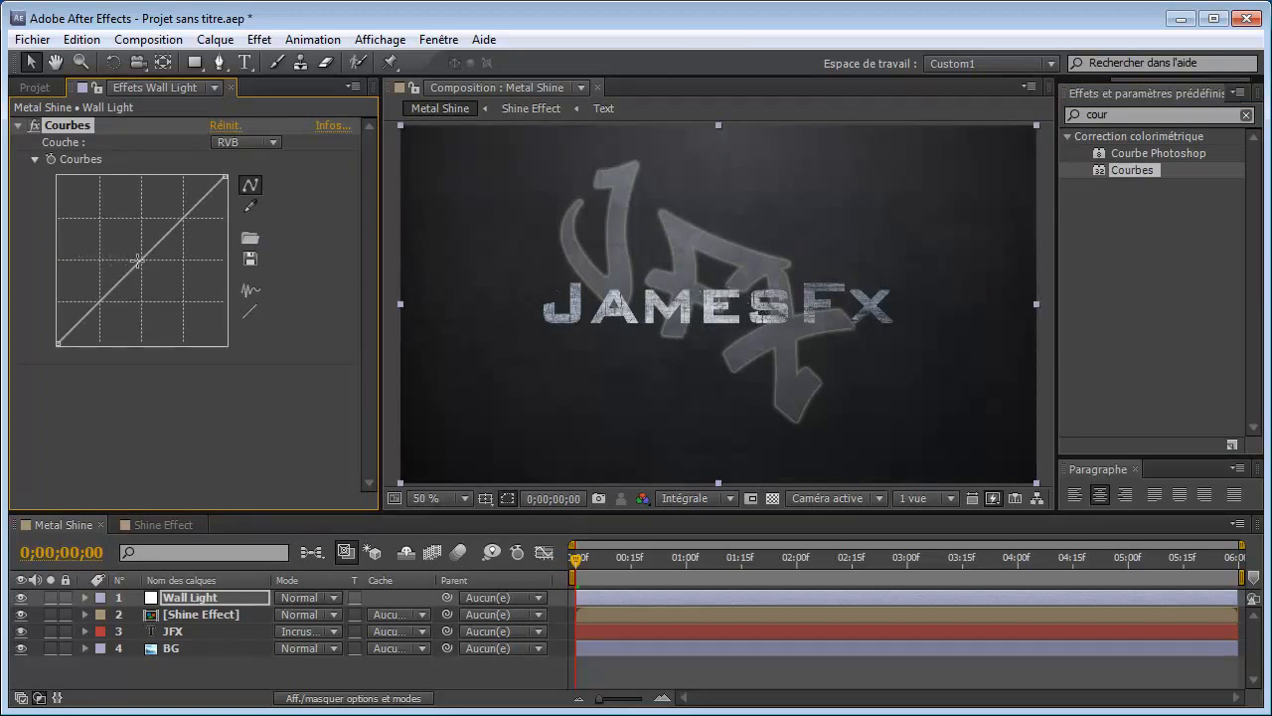
pyautogui.moveTo(138, 265); pyautogui.dragTo(108, 261)
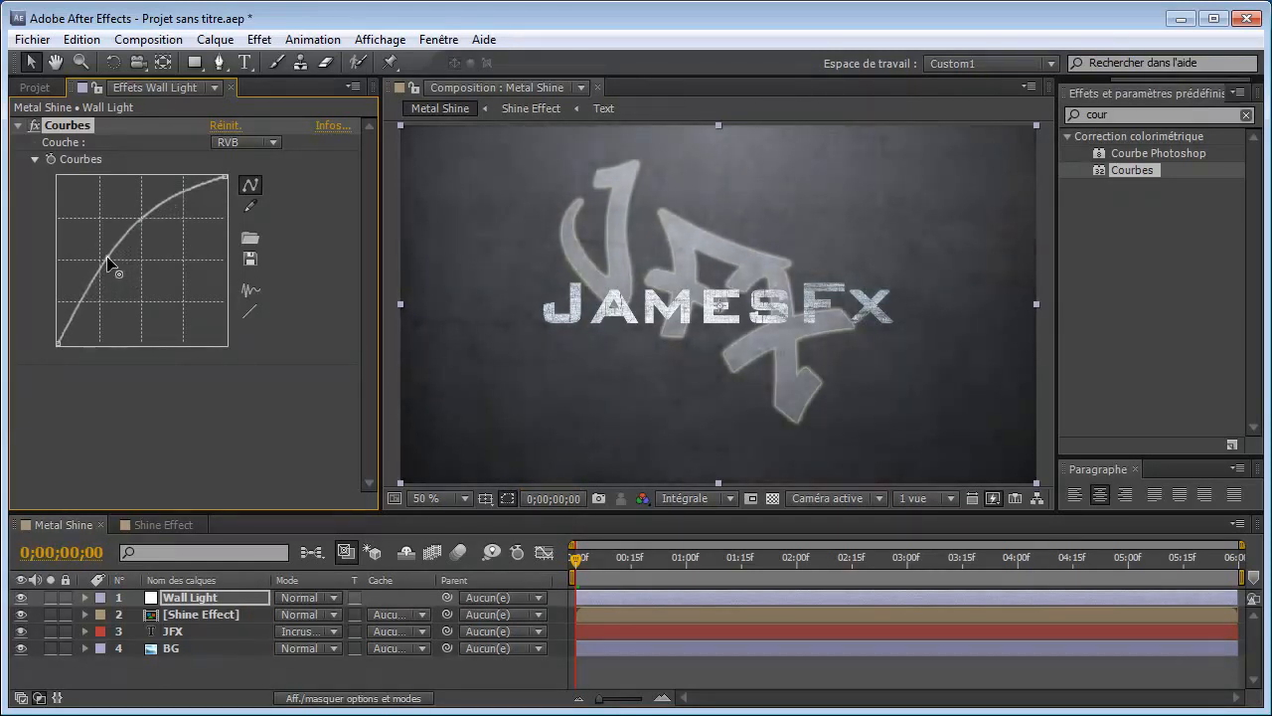
# Step: Draw a large elliptical mask on the Wall Light layer over the frame's upper-right corner, extending beyond the frame
pyautogui.click(246, 599)
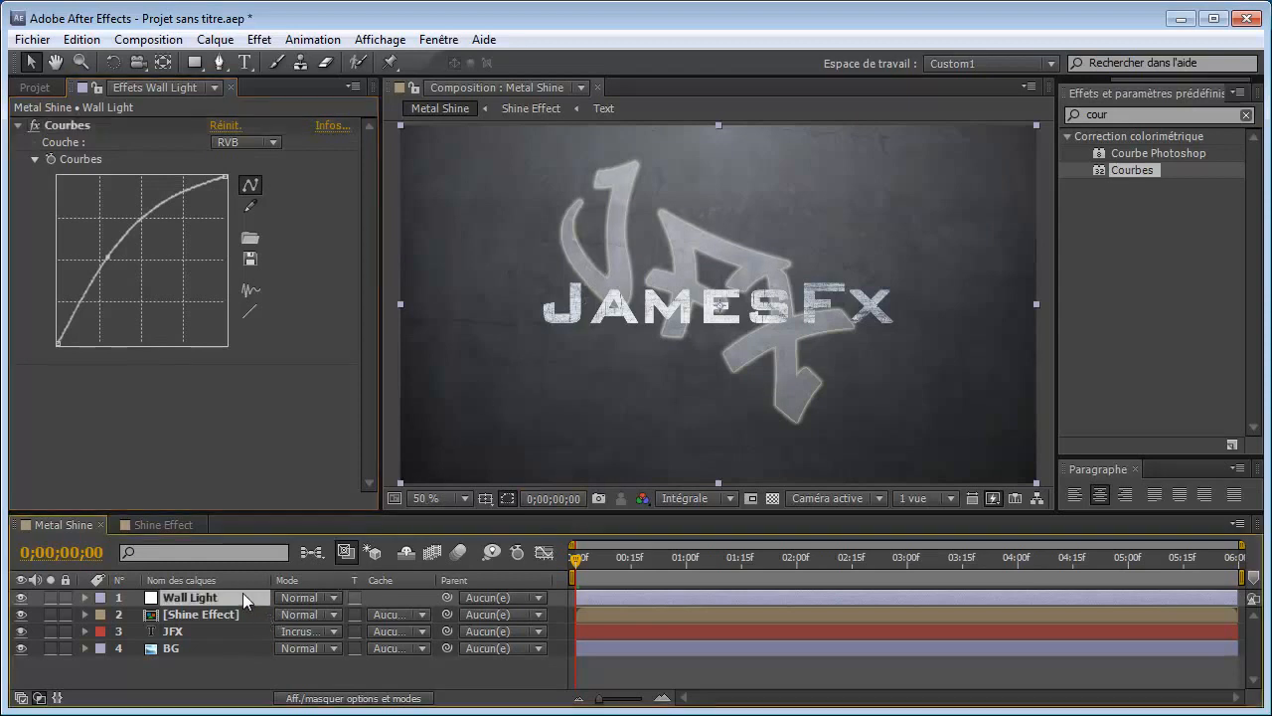
pyautogui.click(195, 62)
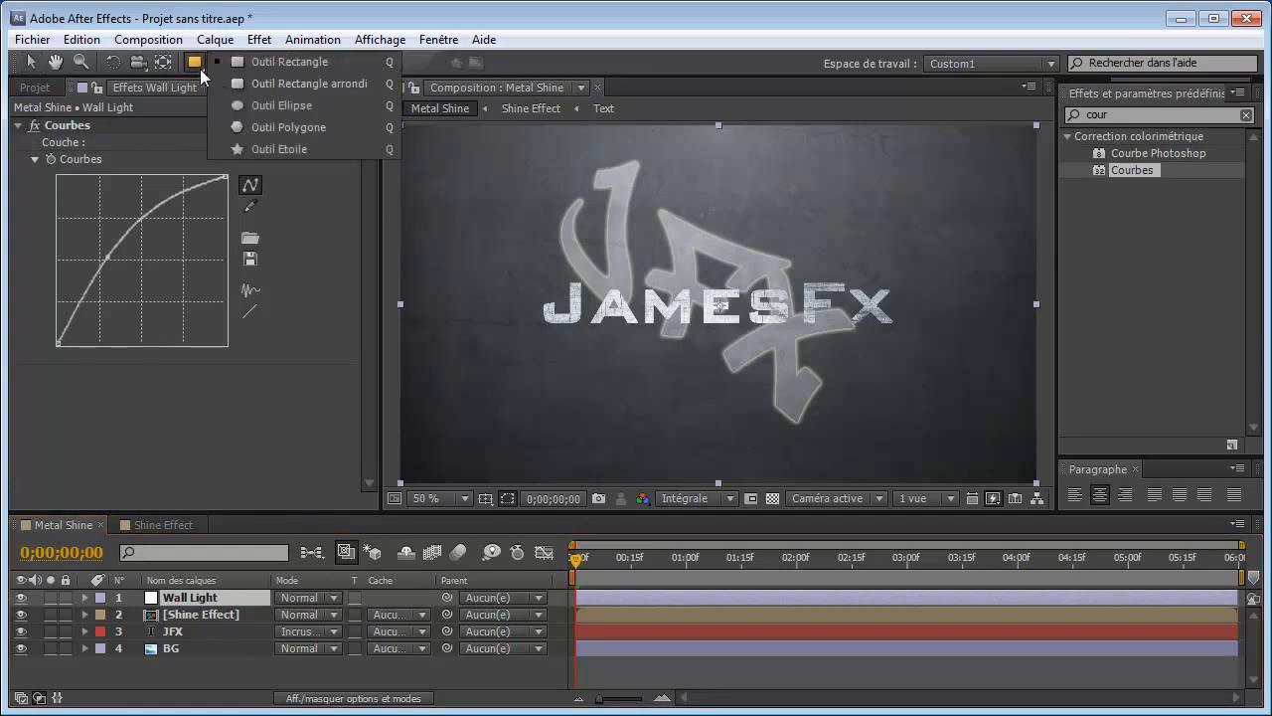
pyautogui.click(314, 106)
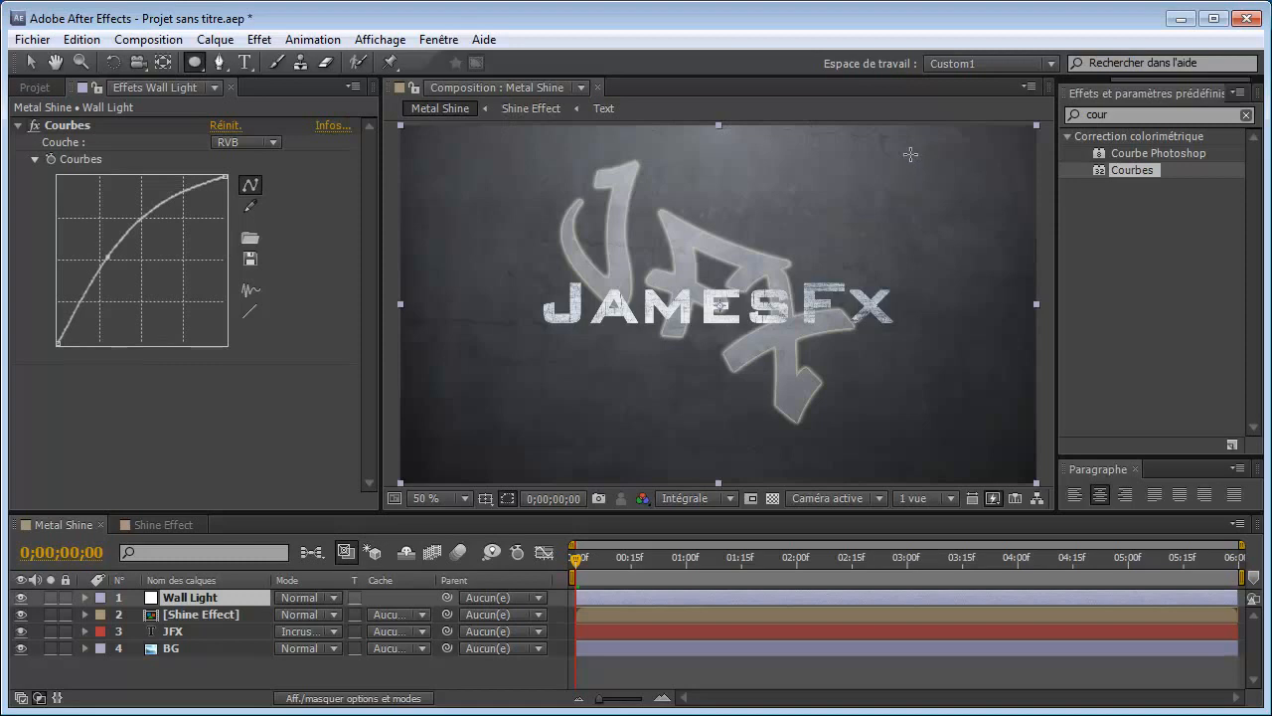
pyautogui.press(',')
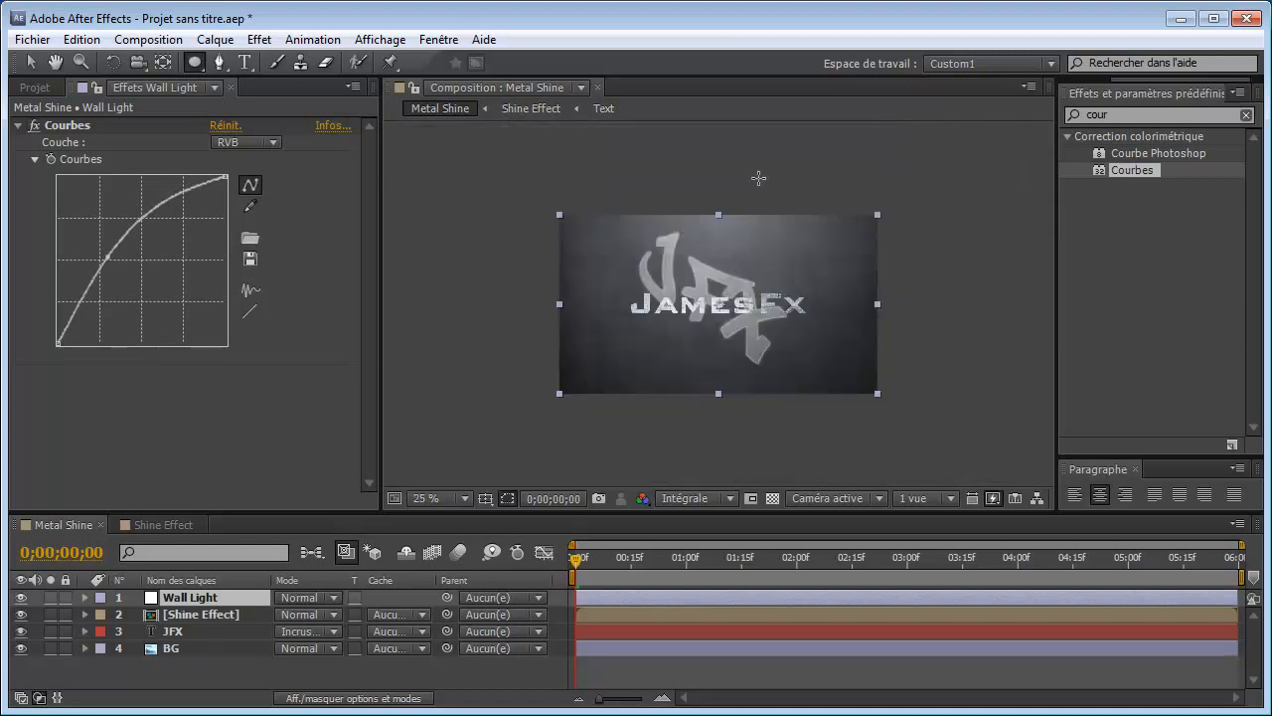
pyautogui.moveTo(758, 178)
pyautogui.mouseDown()
pyautogui.moveTo(799, 252)
pyautogui.moveTo(980, 309)
pyautogui.moveTo(1015, 339)
pyautogui.mouseUp()
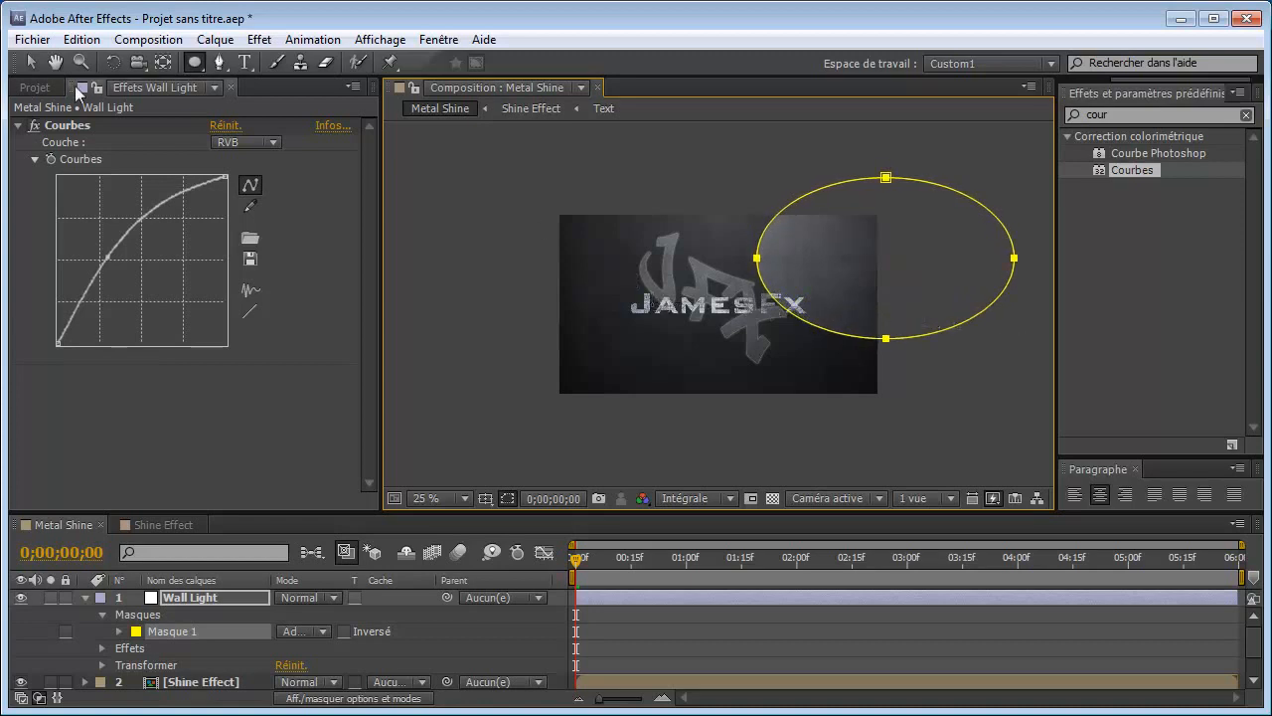
# Step: Reshape the Wall Light mask by moving its left point up and outward and its bottom point down toward the frame's right edge
pyautogui.click(34, 65)
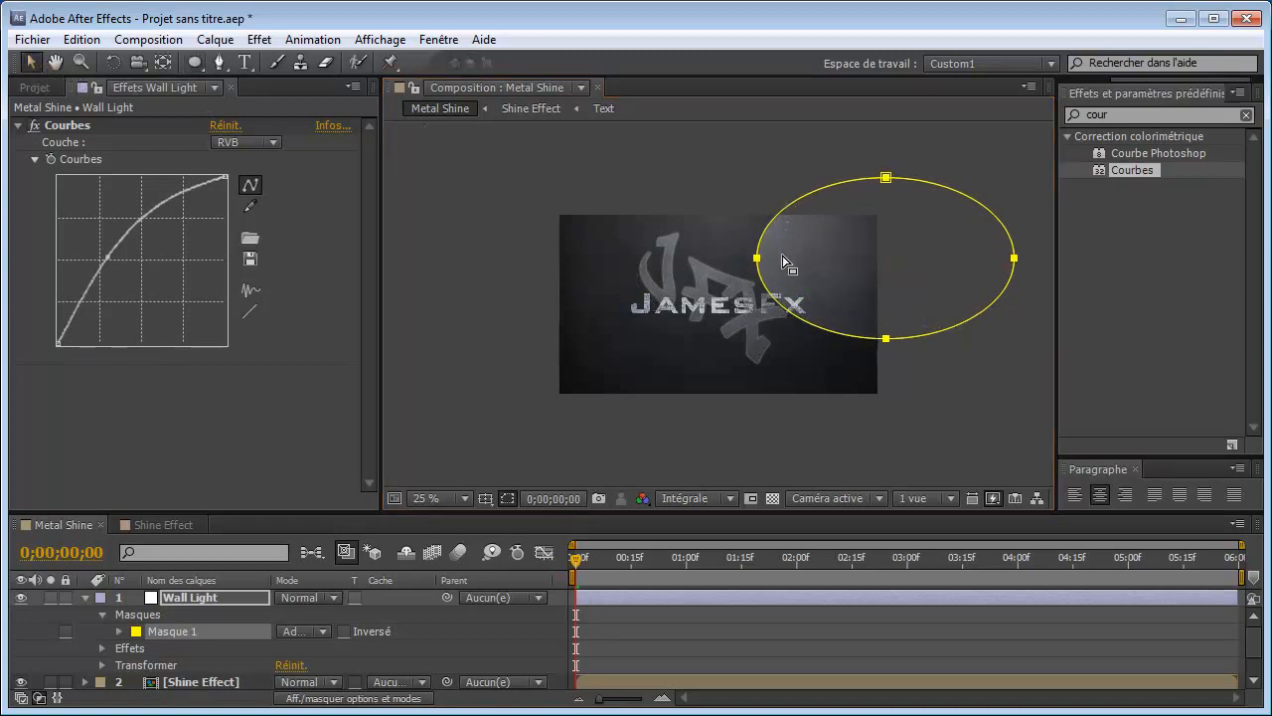
pyautogui.moveTo(755, 260); pyautogui.dragTo(726, 243)
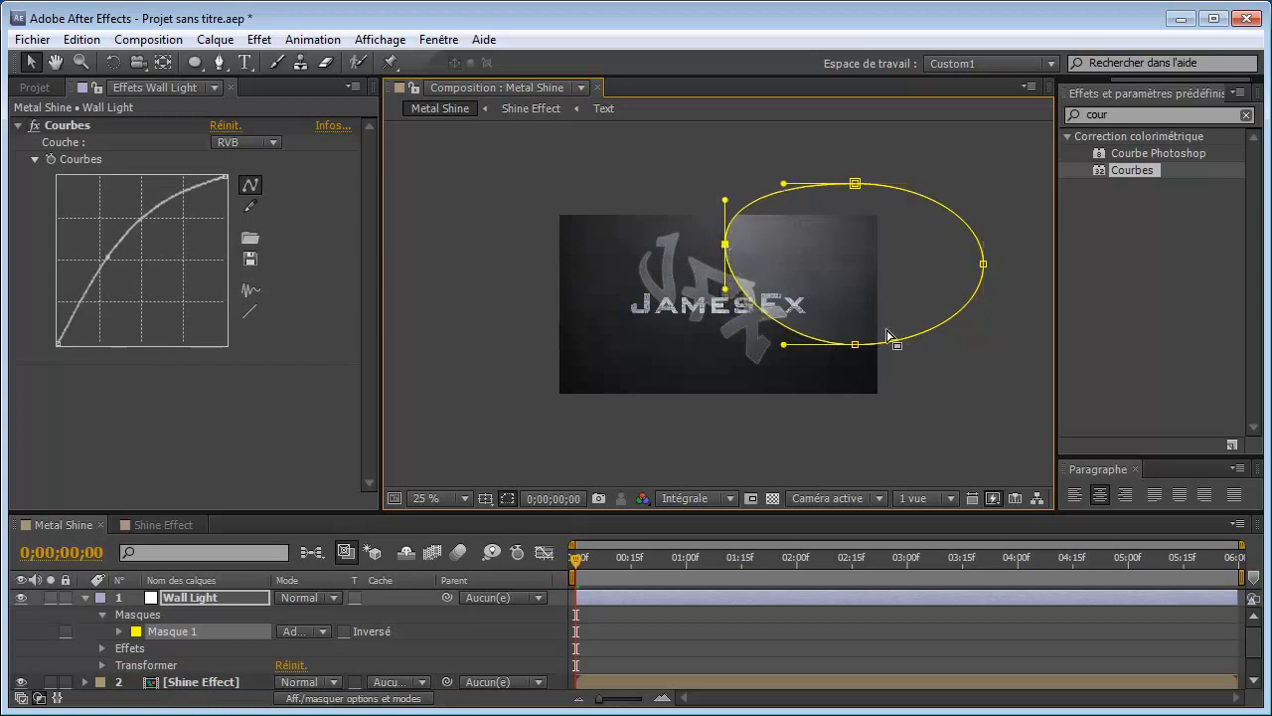
pyautogui.moveTo(860, 350); pyautogui.dragTo(877, 367)
pyautogui.press('.')
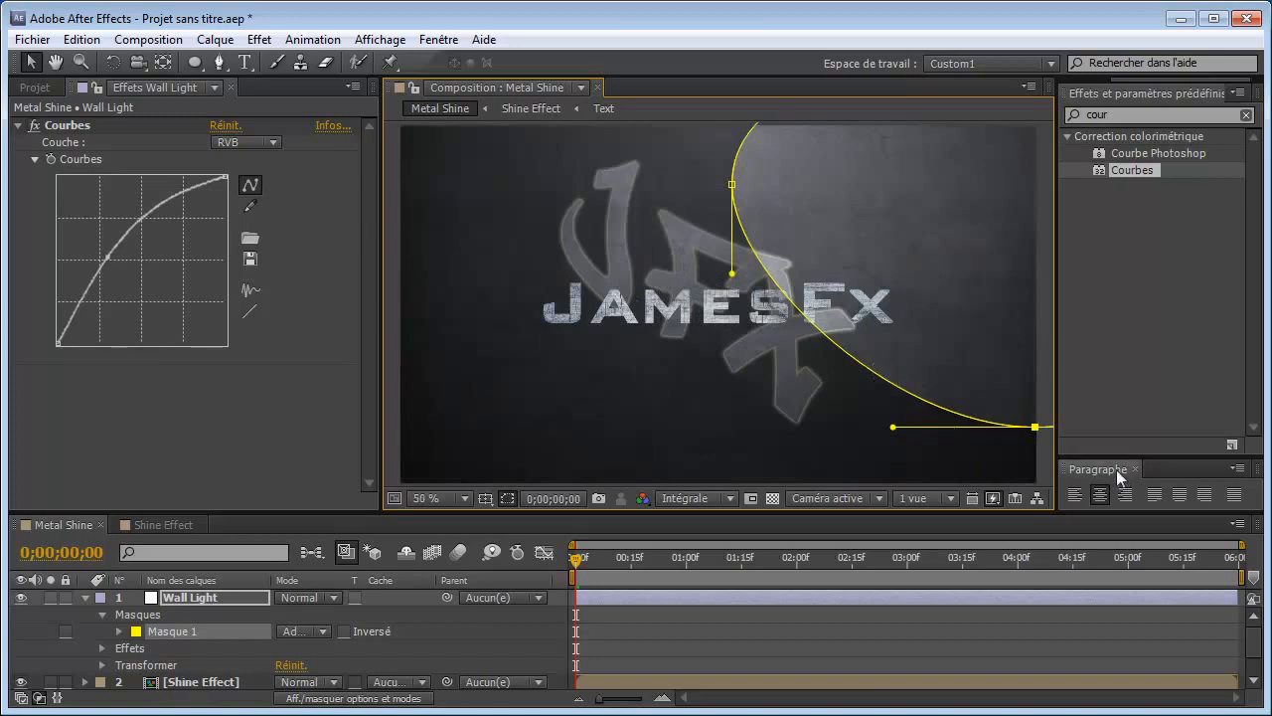
# Step: Clear the effects search to restore the full list of effect categories
pyautogui.click(1247, 115)
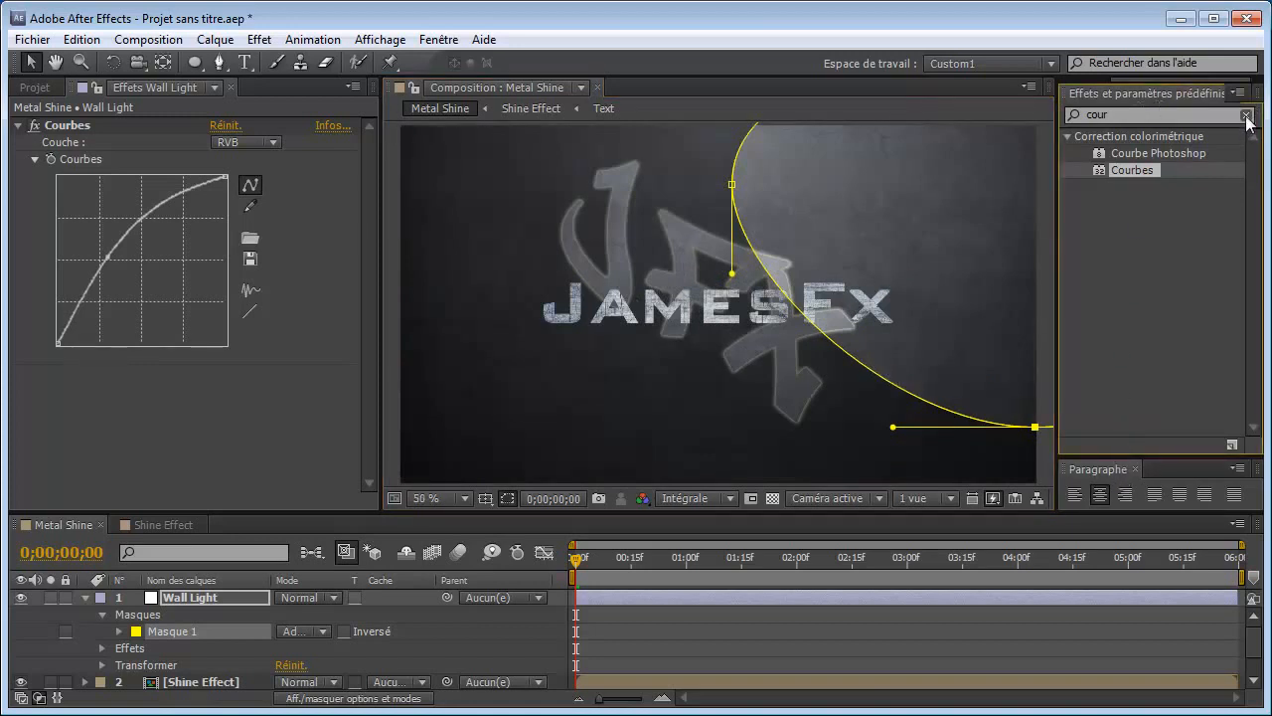
pyautogui.click(1246, 116)
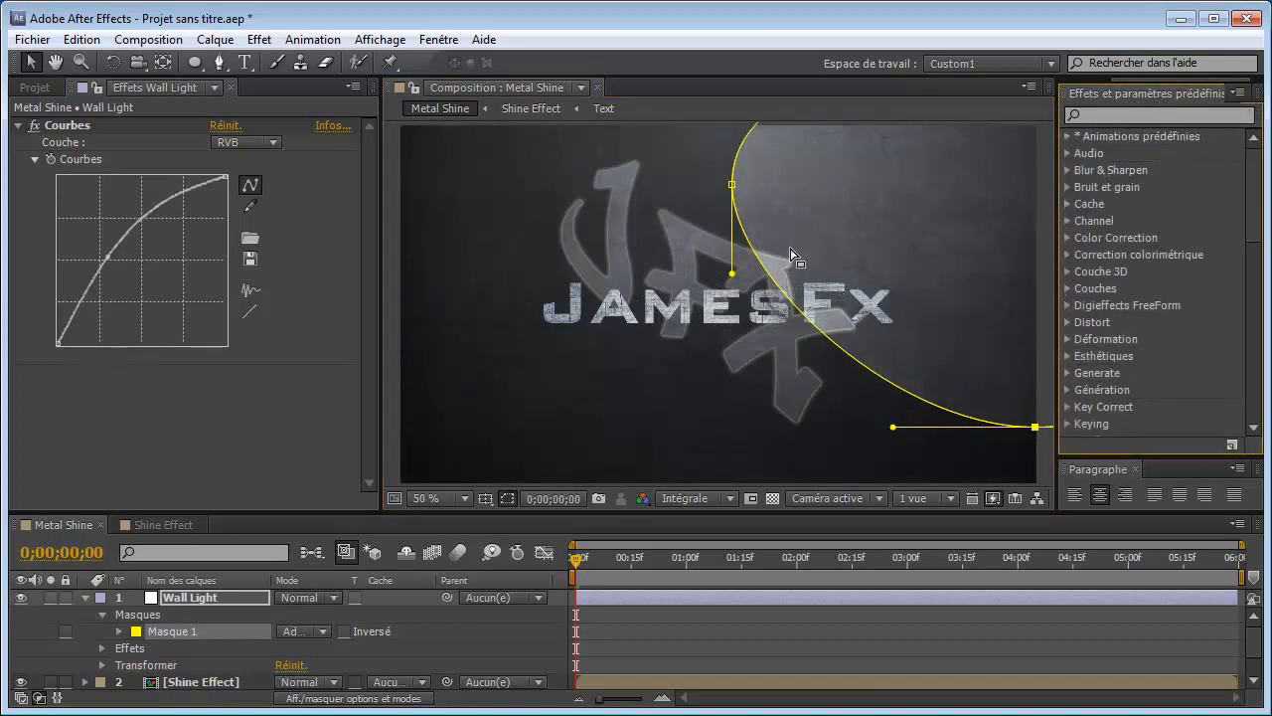
pyautogui.press(',')
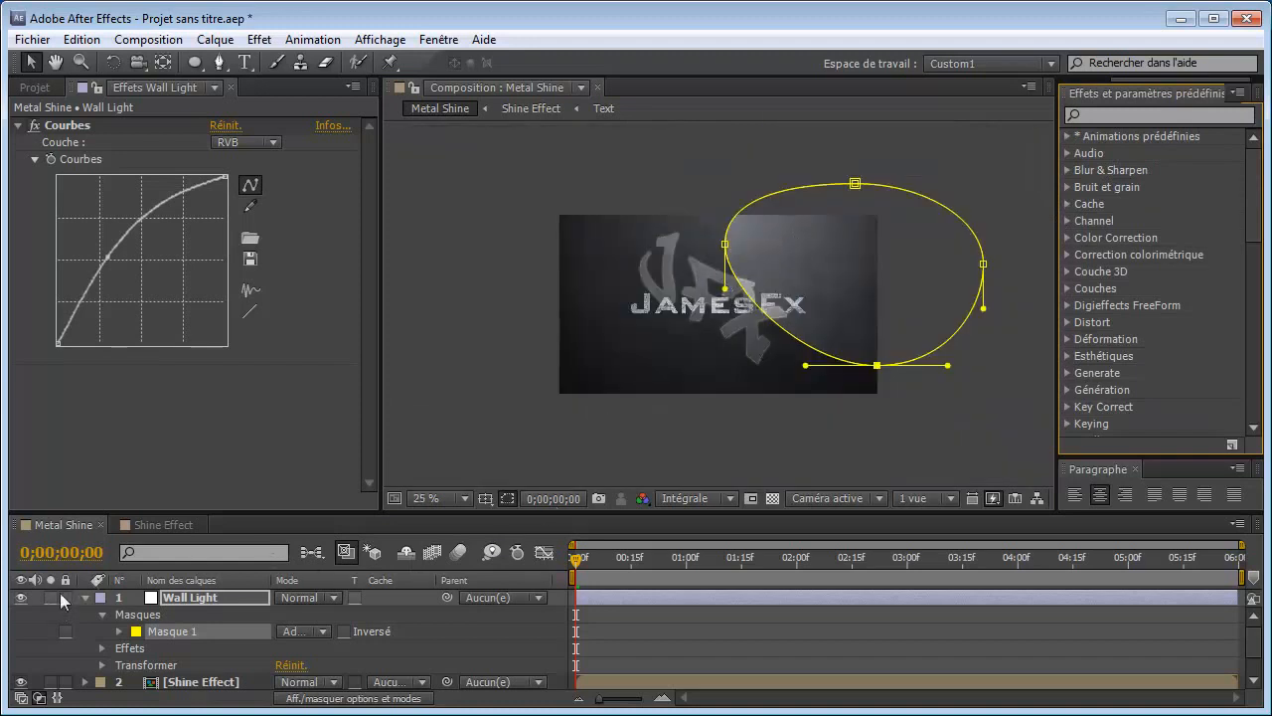
# Step: Set the opacity of the Wall Light layer to 50%
pyautogui.click(191, 598)
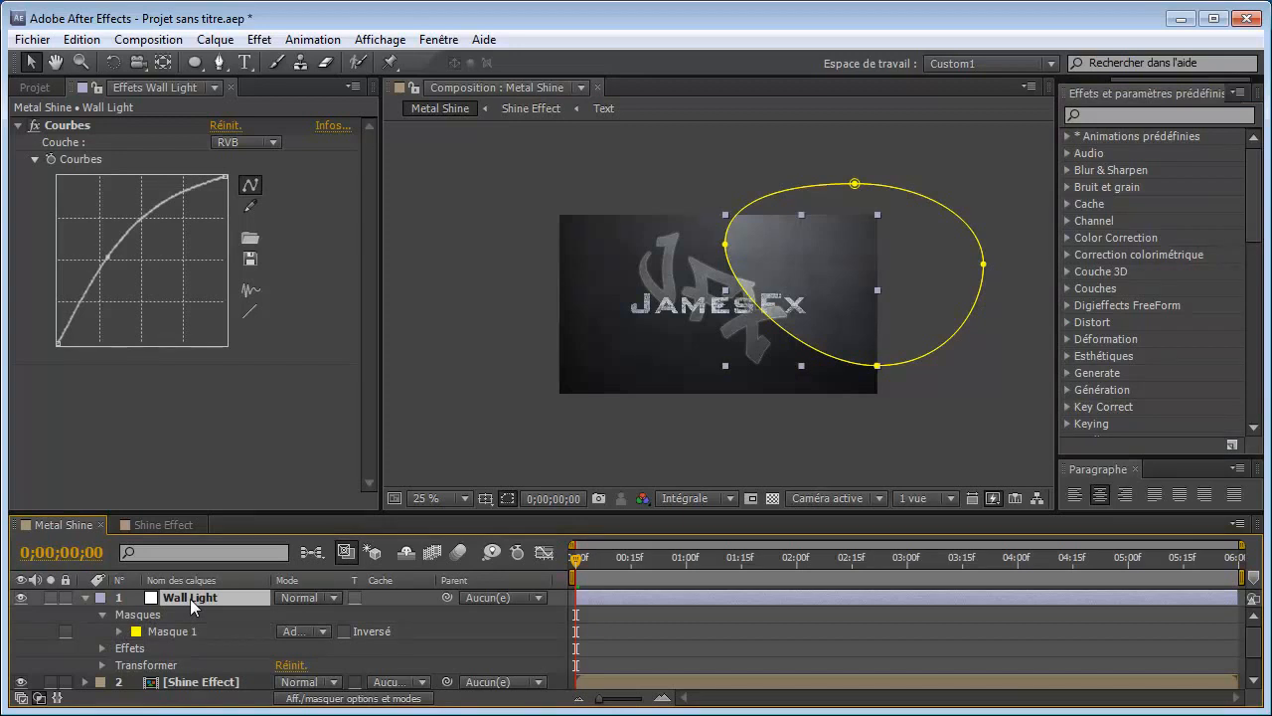
pyautogui.press('t')
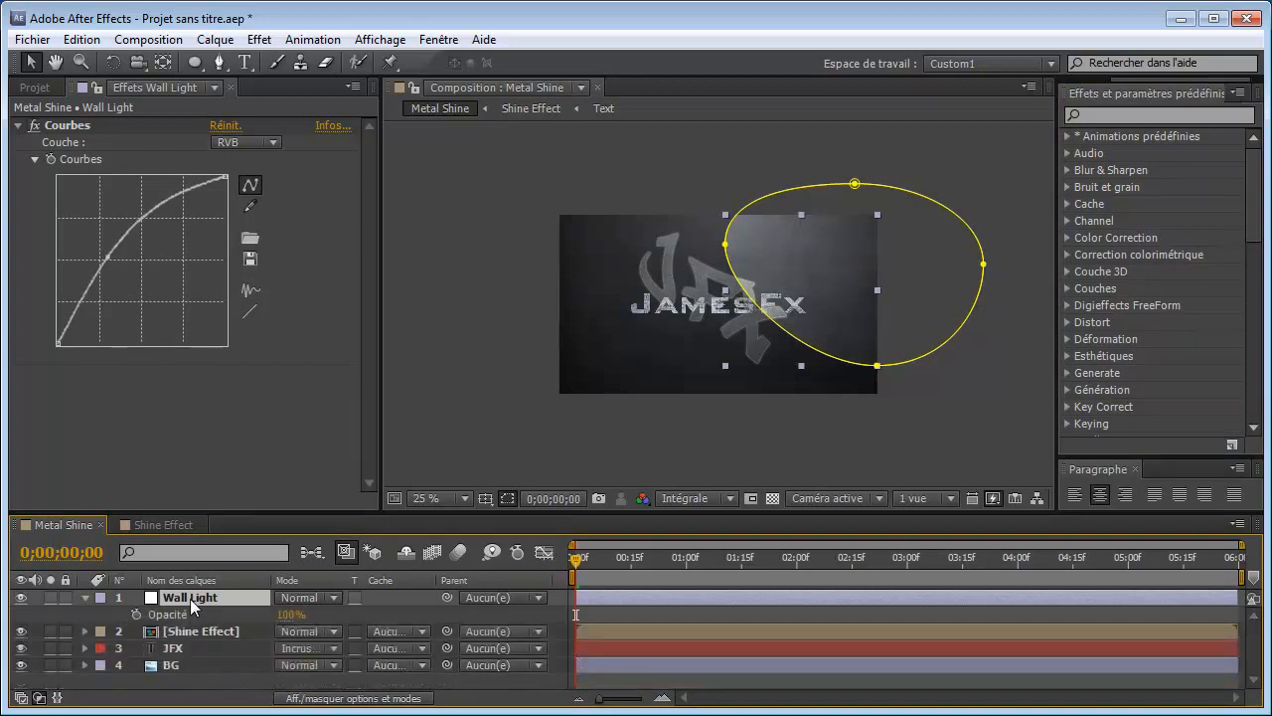
pyautogui.click(289, 615)
pyautogui.write('50')
pyautogui.press('Return')
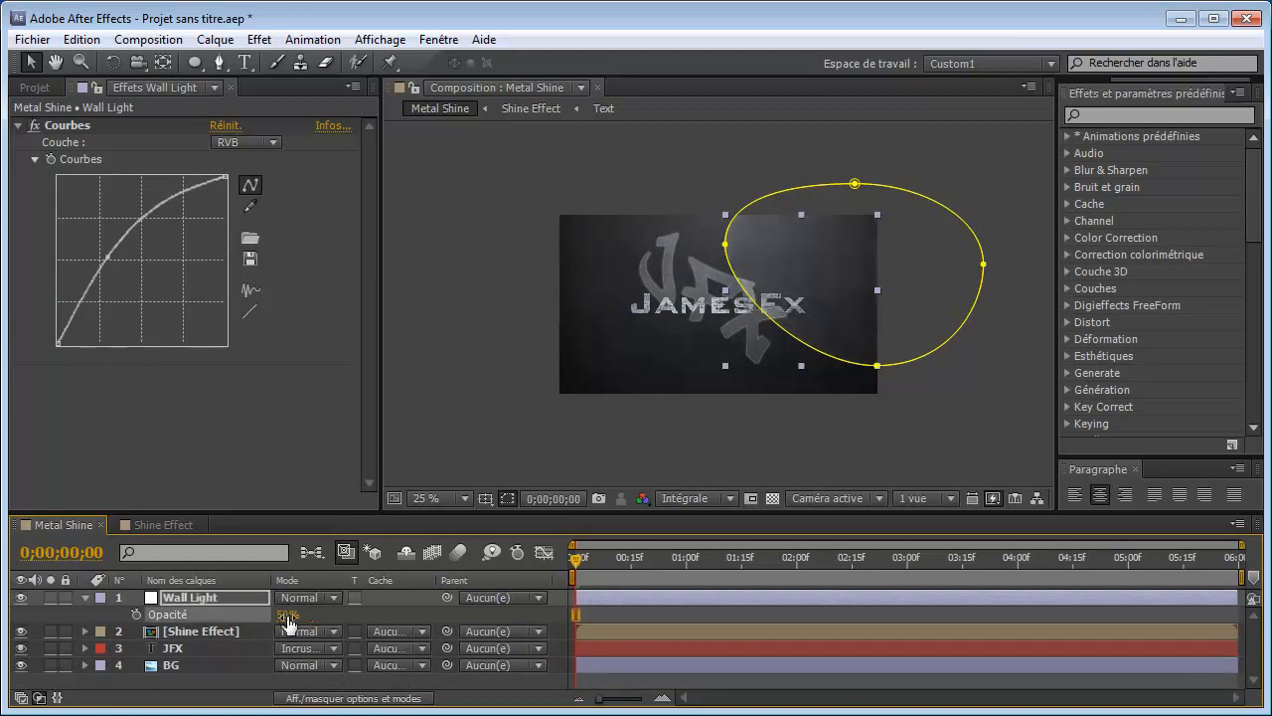
# Step: Temporarily hide the mask outline to inspect the edge of the lit area on the wall
pyautogui.click(502, 501)
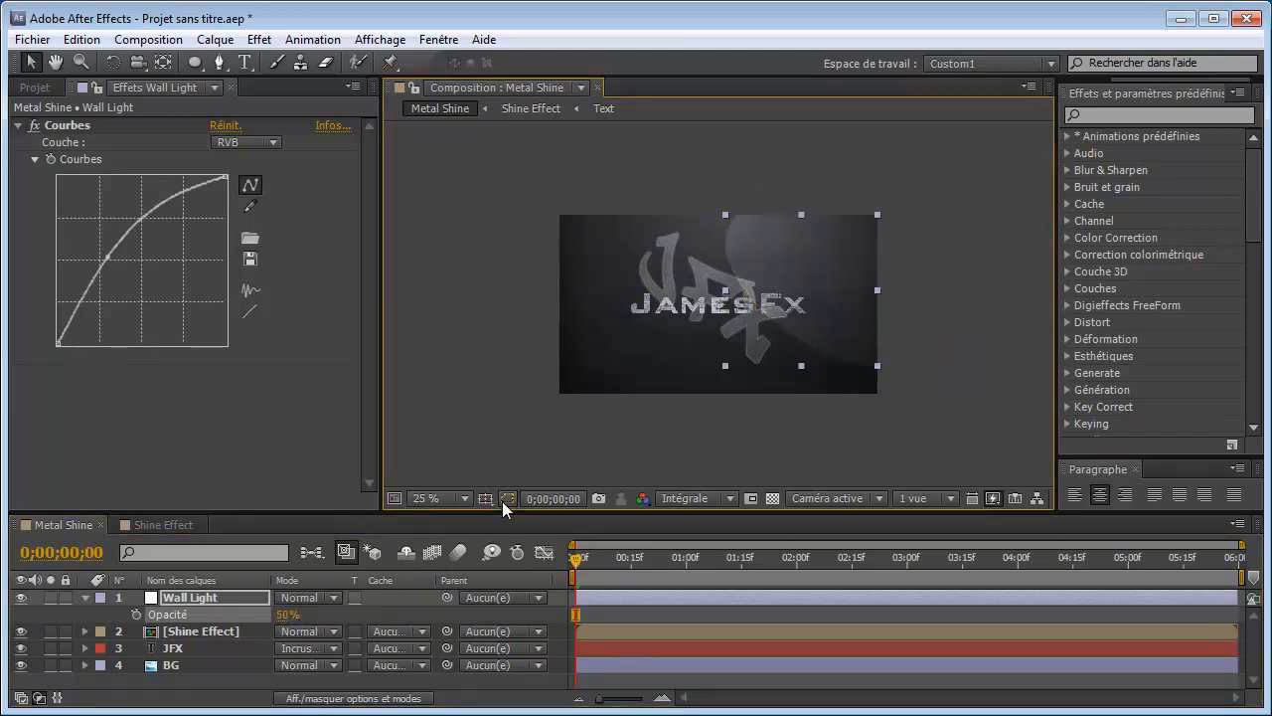
pyautogui.press('.')
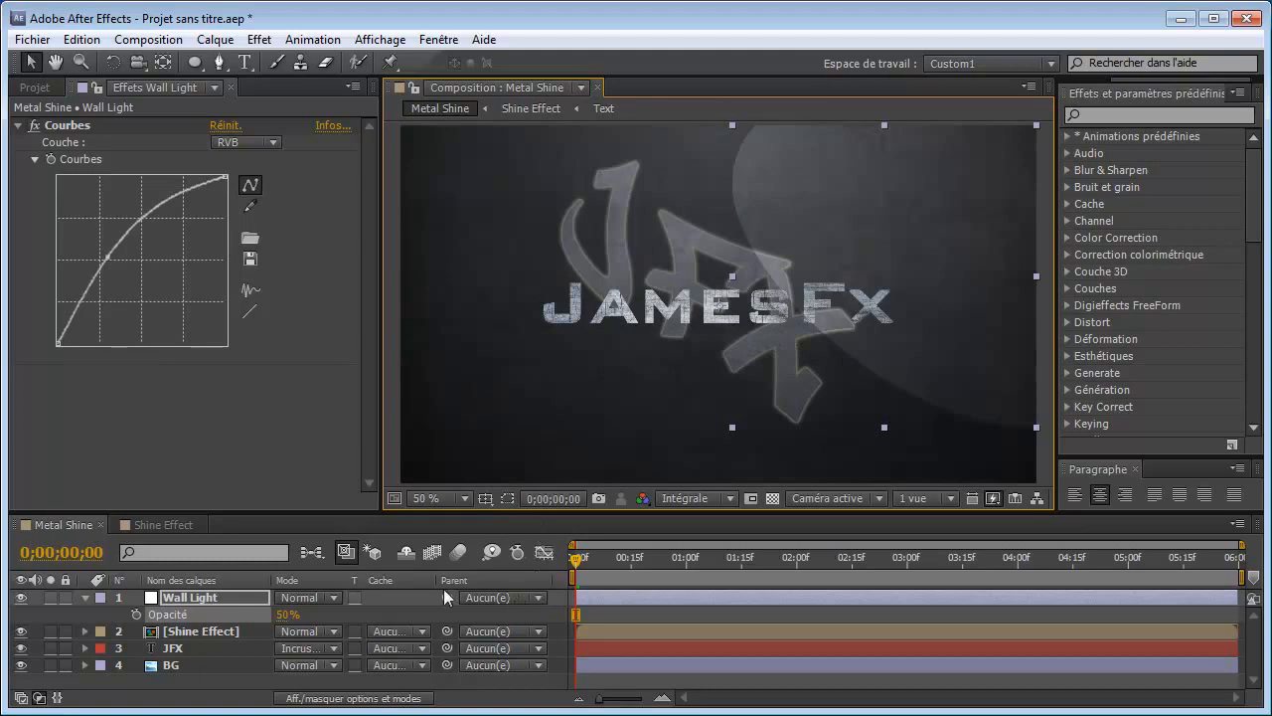
pyautogui.click(508, 498)
pyautogui.press(',')
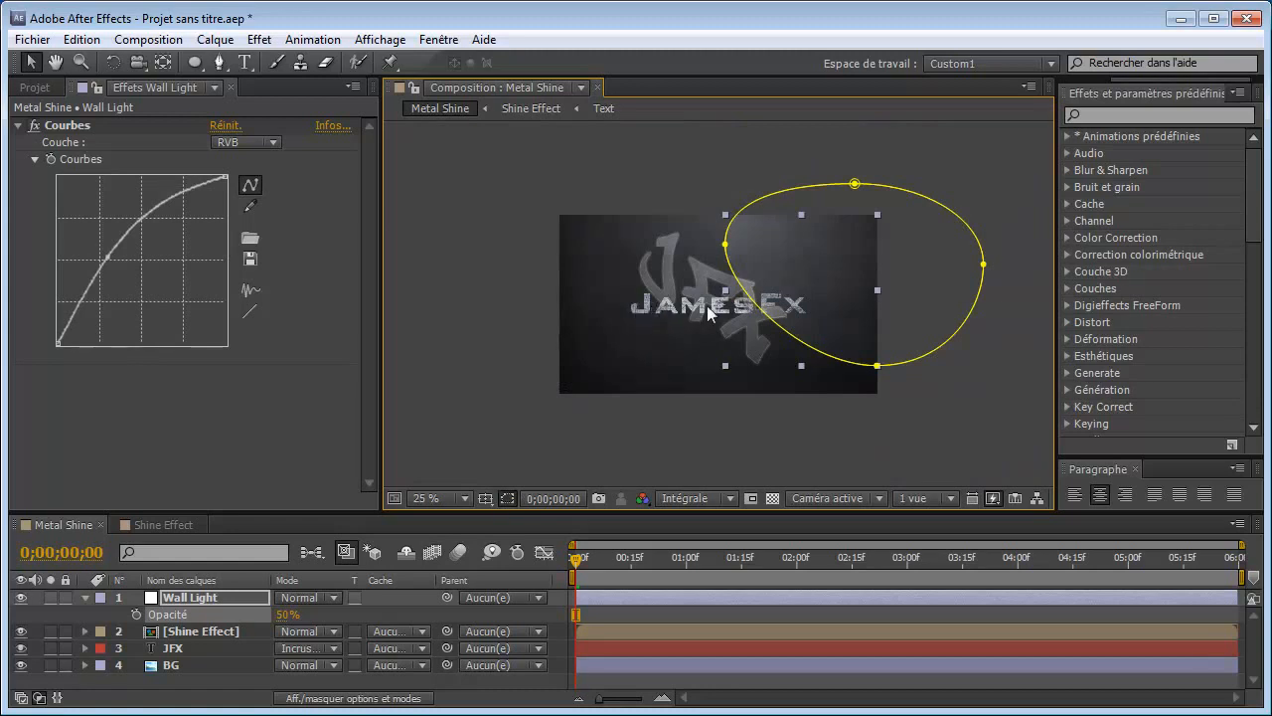
# Step: Apply the Lueur diffuse effect to the Shine Effect layer and set its Seuil to 100%
pyautogui.click(199, 631)
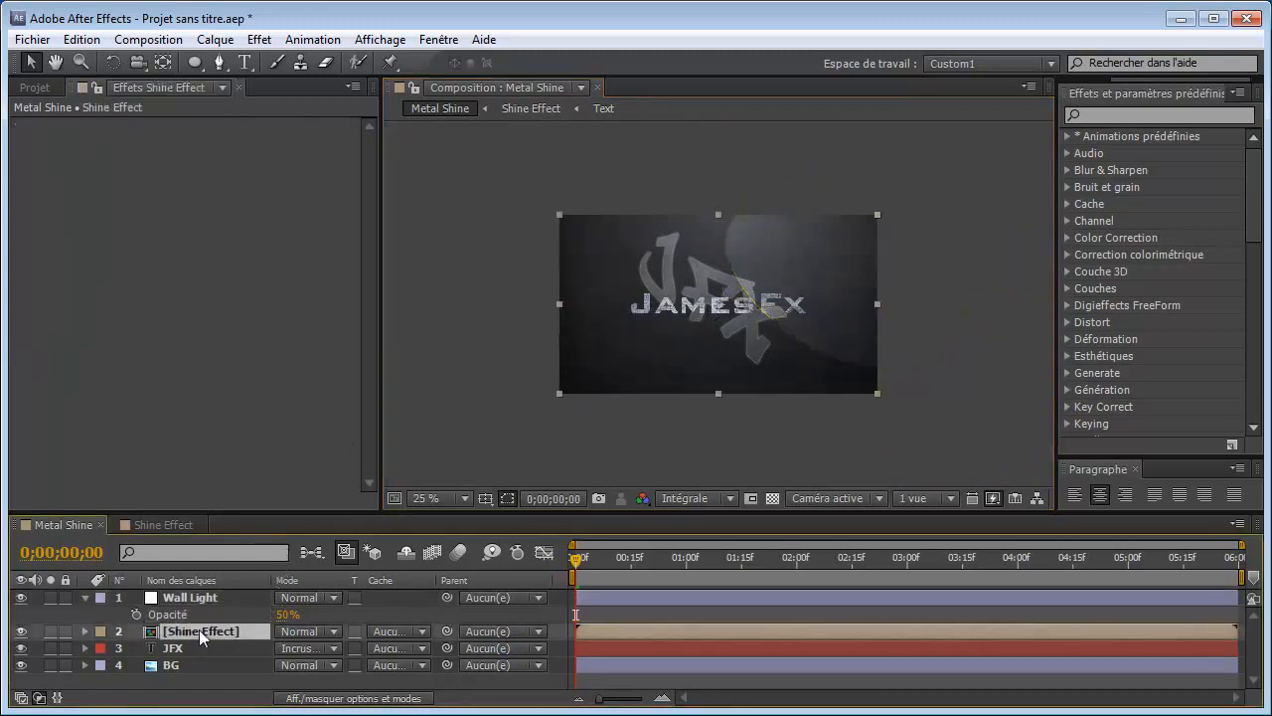
pyautogui.press('.')
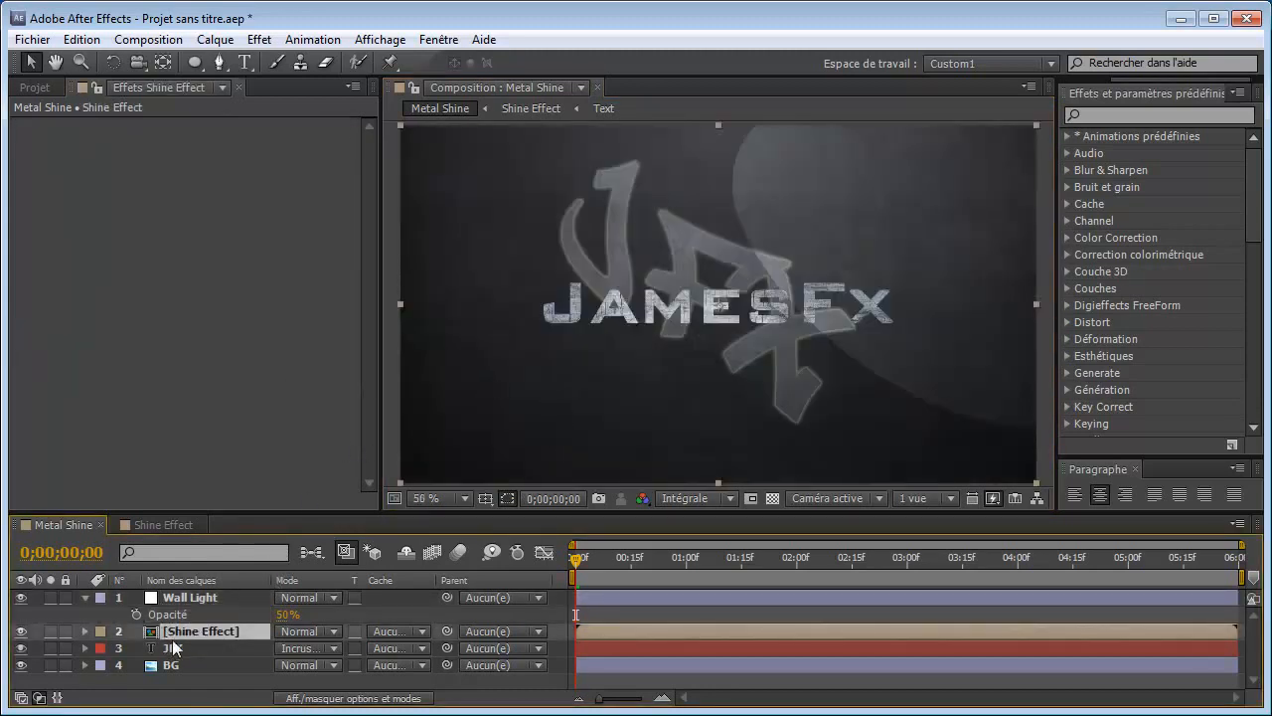
pyautogui.click(1124, 115)
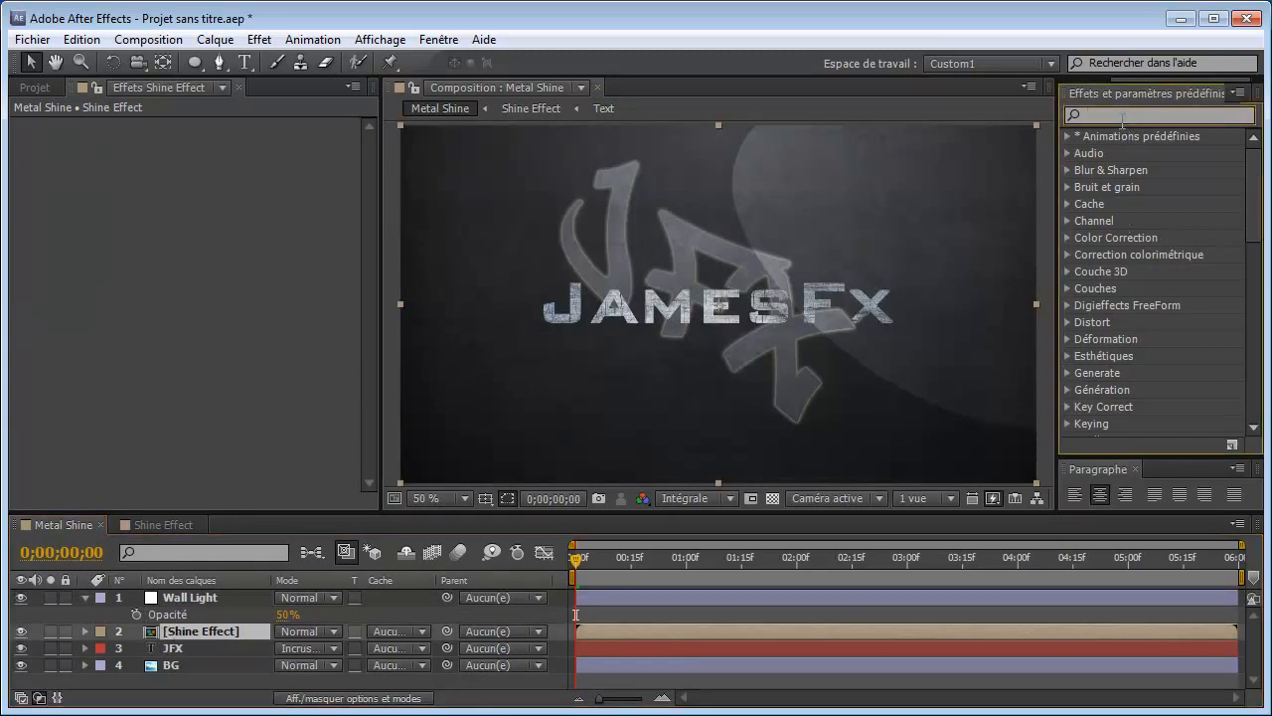
pyautogui.write('blue')
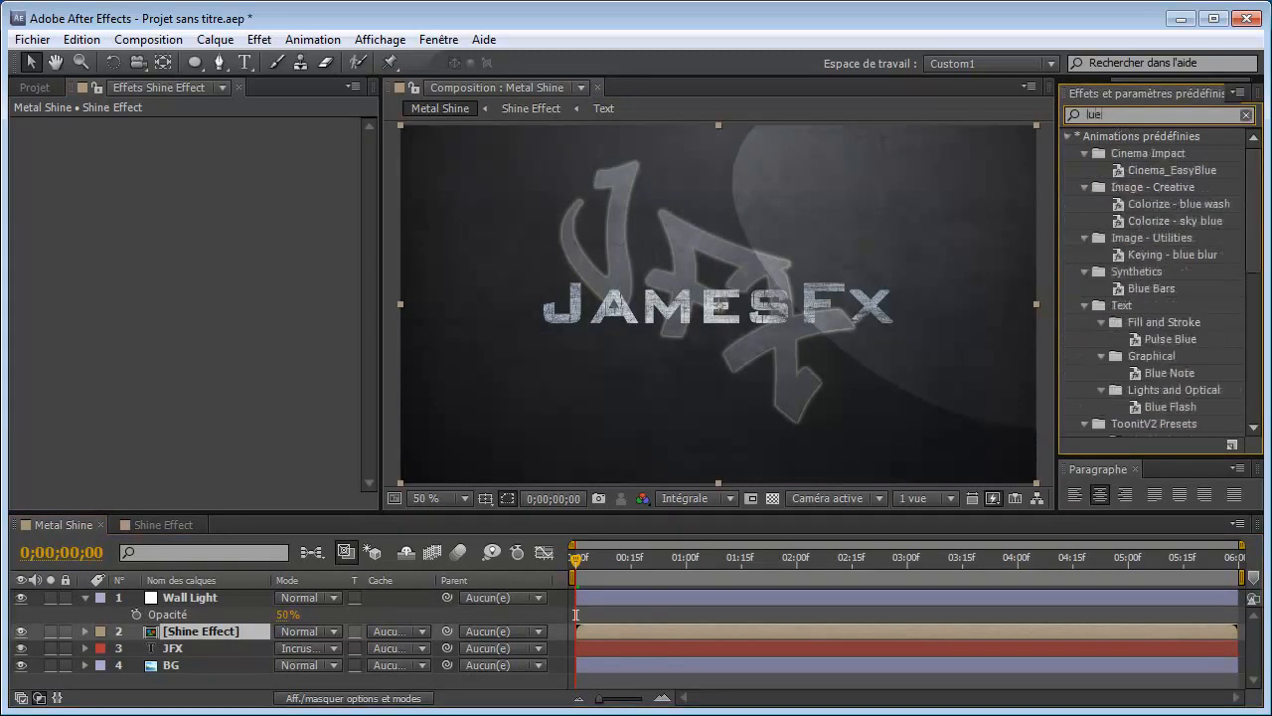
pyautogui.write('ur')
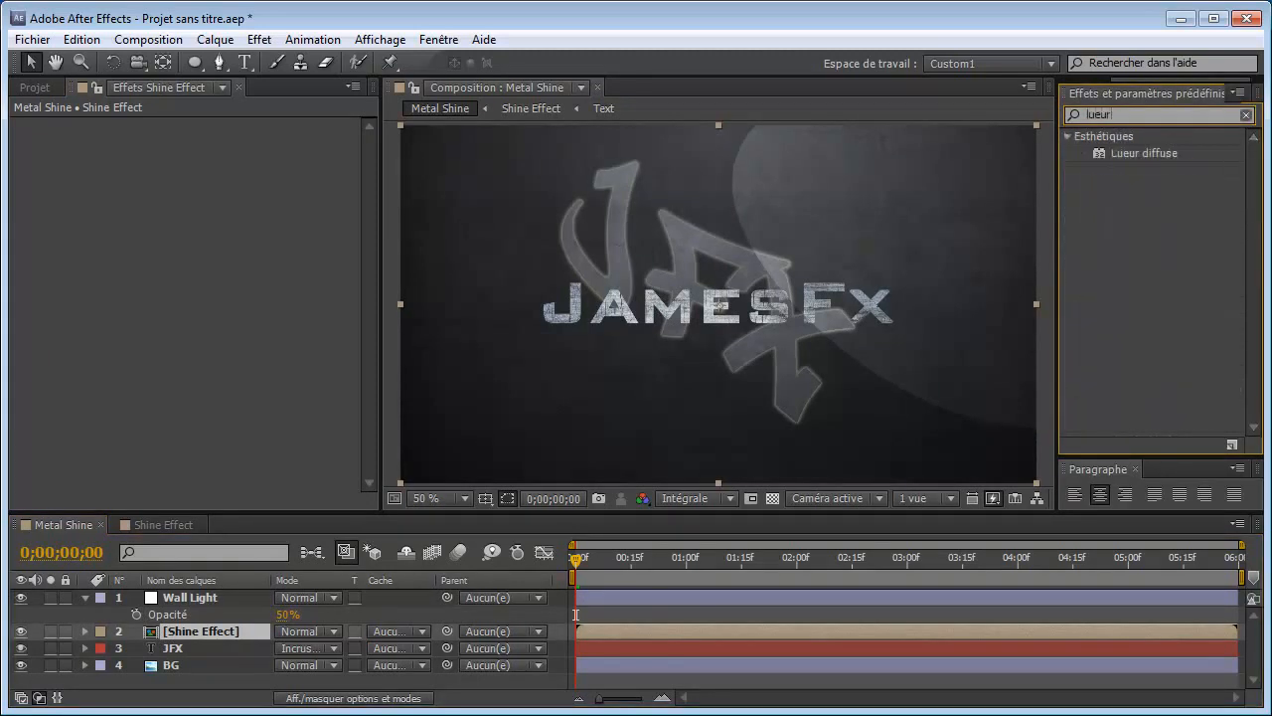
pyautogui.doubleClick(1144, 152)
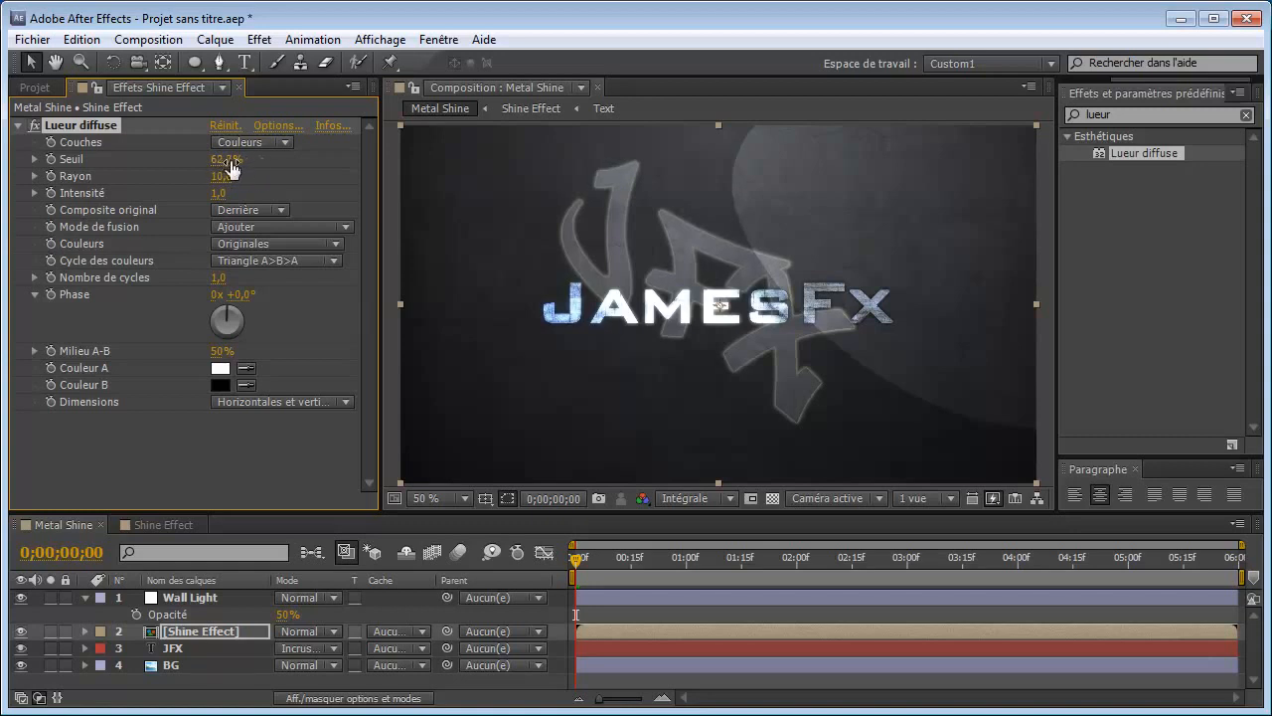
pyautogui.moveTo(257, 159); pyautogui.dragTo(334, 162)
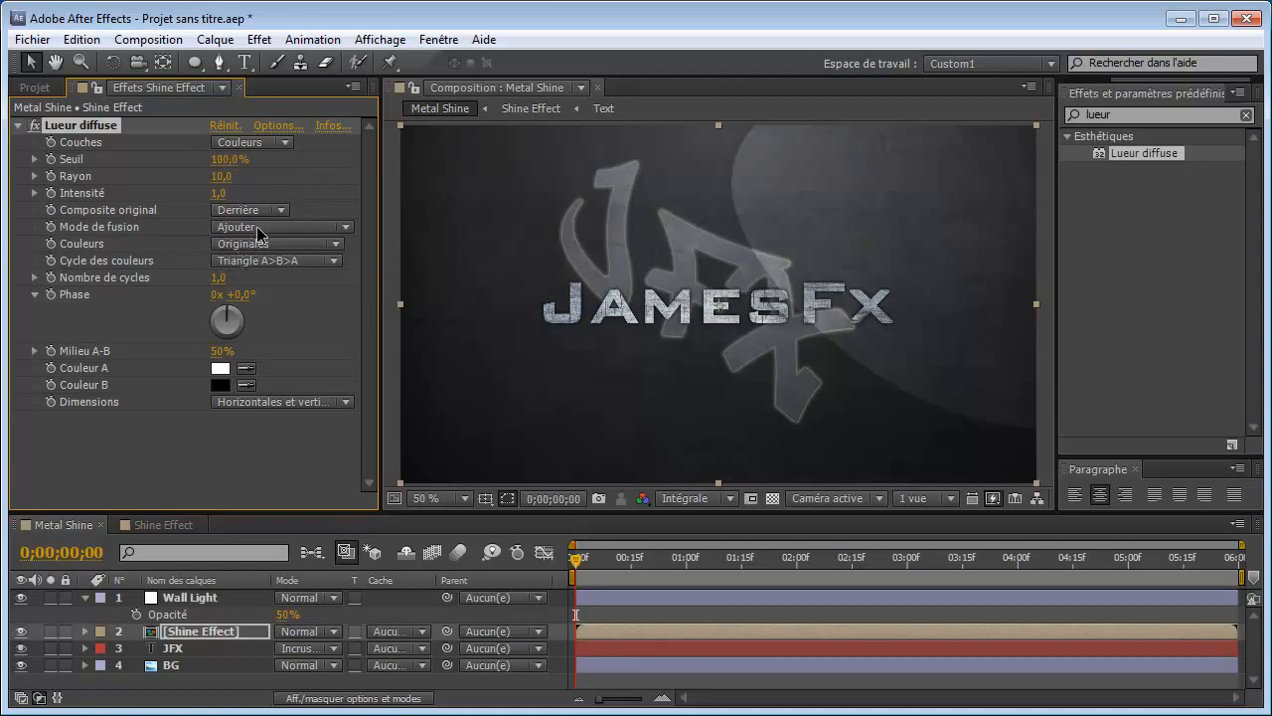
# Step: Search the effects for ombre and apply Ombre portée to the Shine Effect layer
pyautogui.moveTo(1158, 117); pyautogui.dragTo(1063, 119)
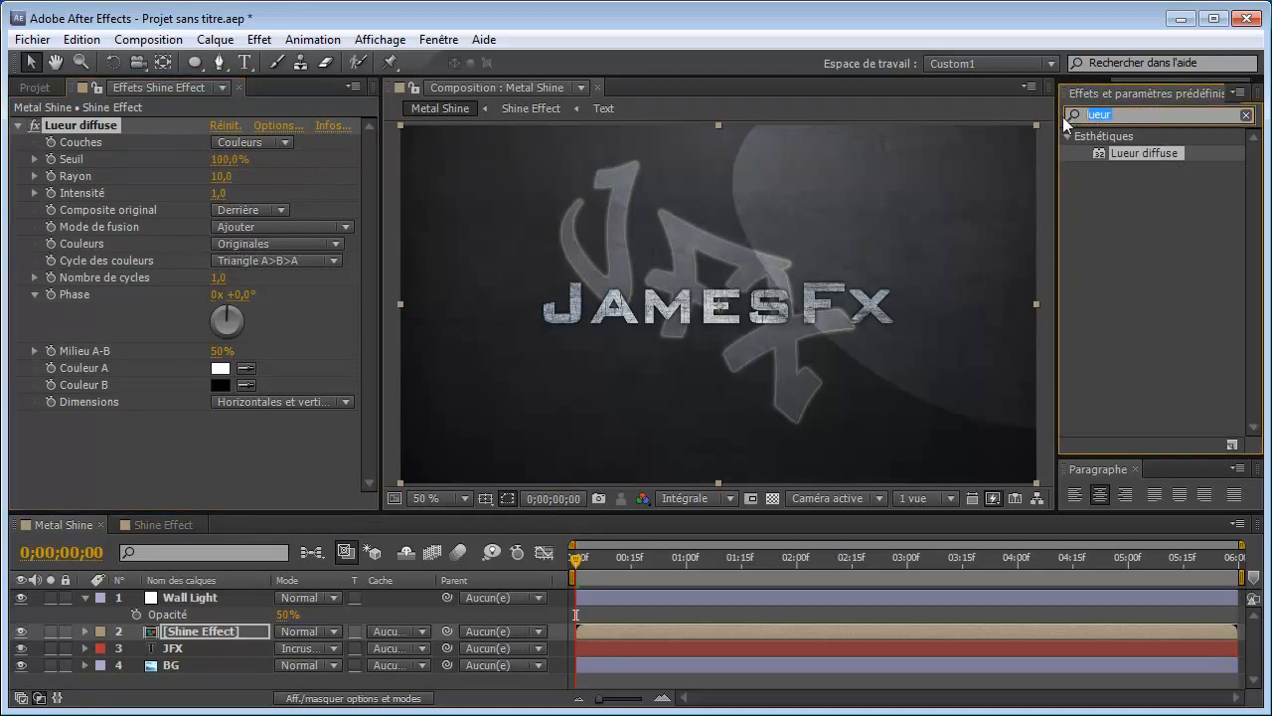
pyautogui.press('BackSpace')
pyautogui.write('ombre')
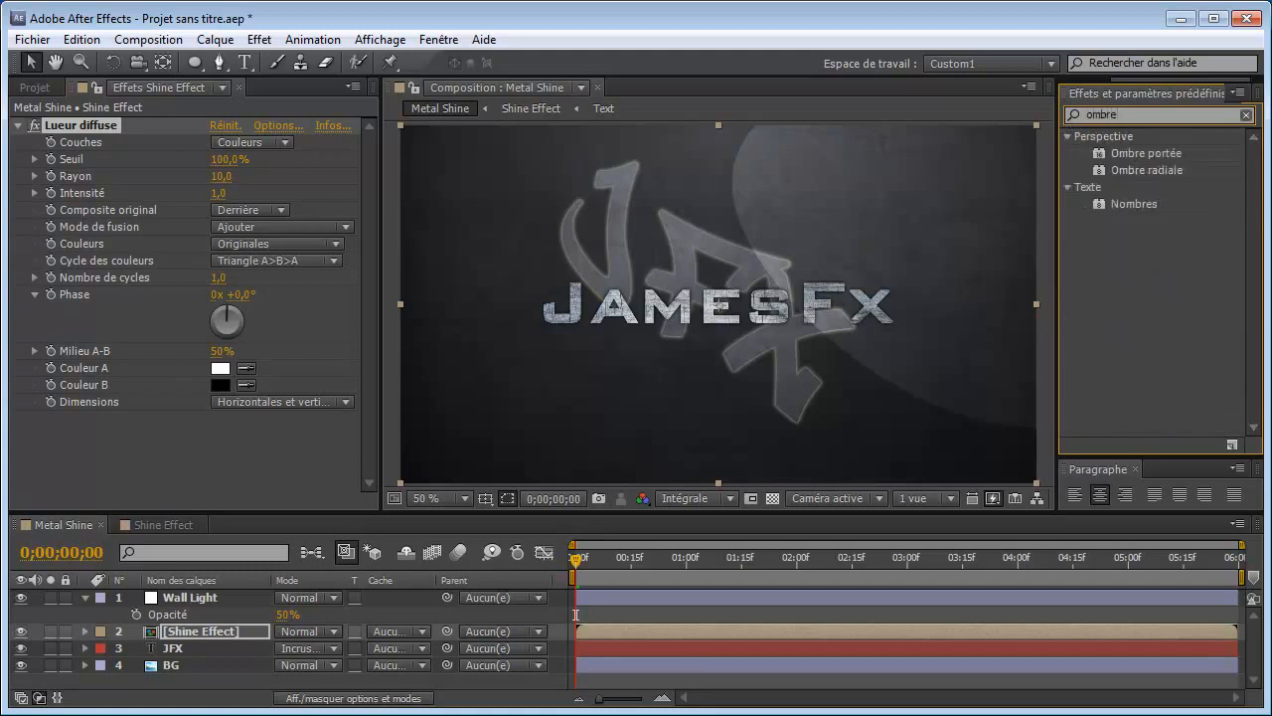
pyautogui.doubleClick(1168, 154)
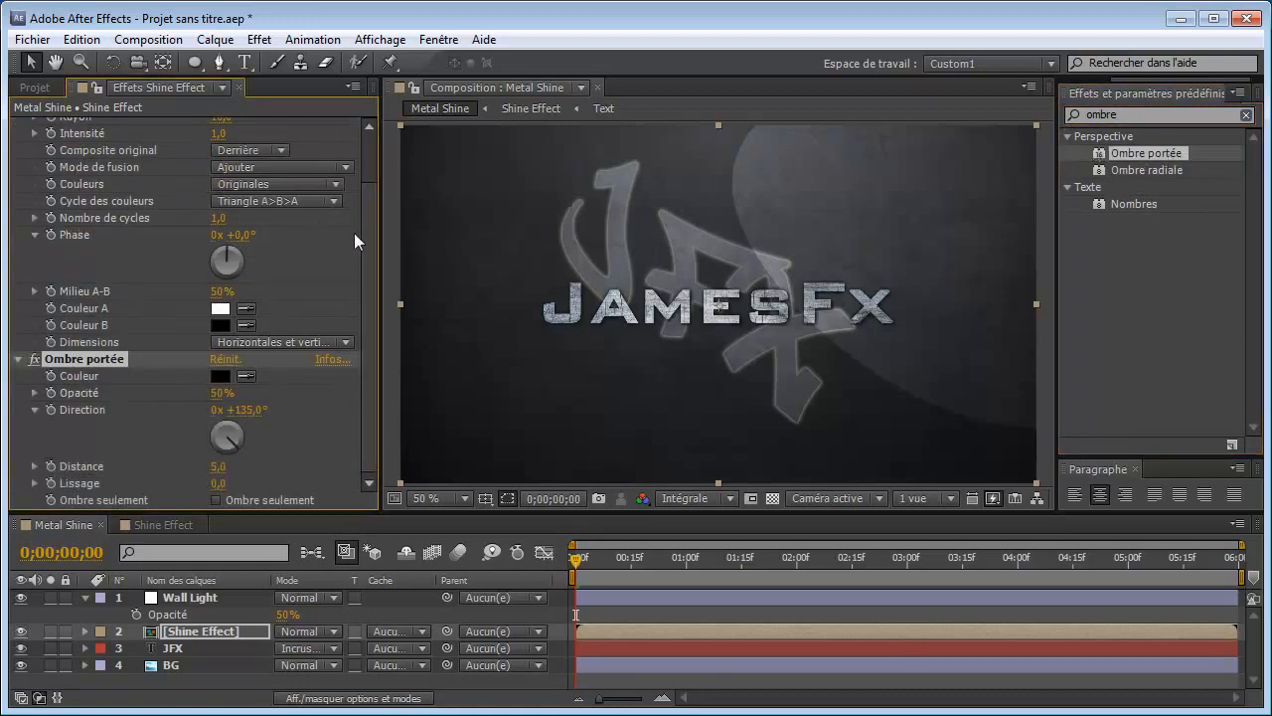
# Step: Collapse the Lueur diffuse settings and turn the Ombre portée direction so the shadow falls downward and slightly to the right
pyautogui.scroll(5, 365, 189)
pyautogui.click(18, 127)
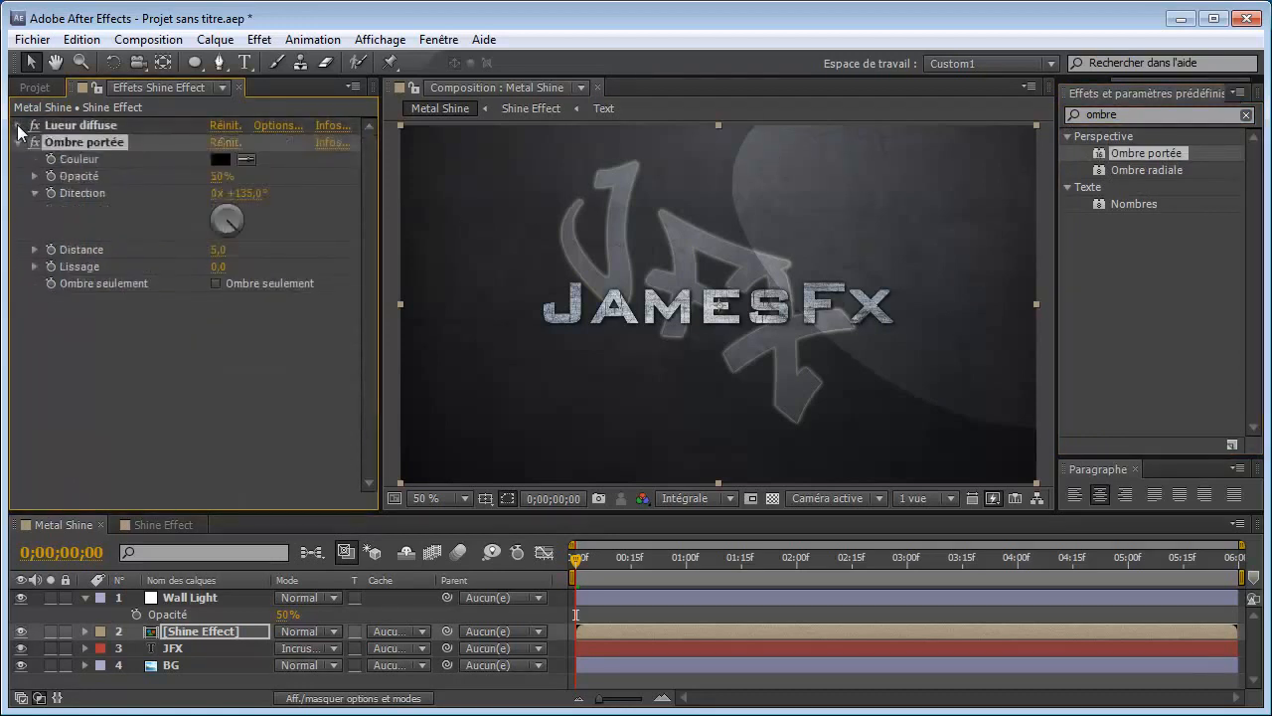
pyautogui.click(247, 195)
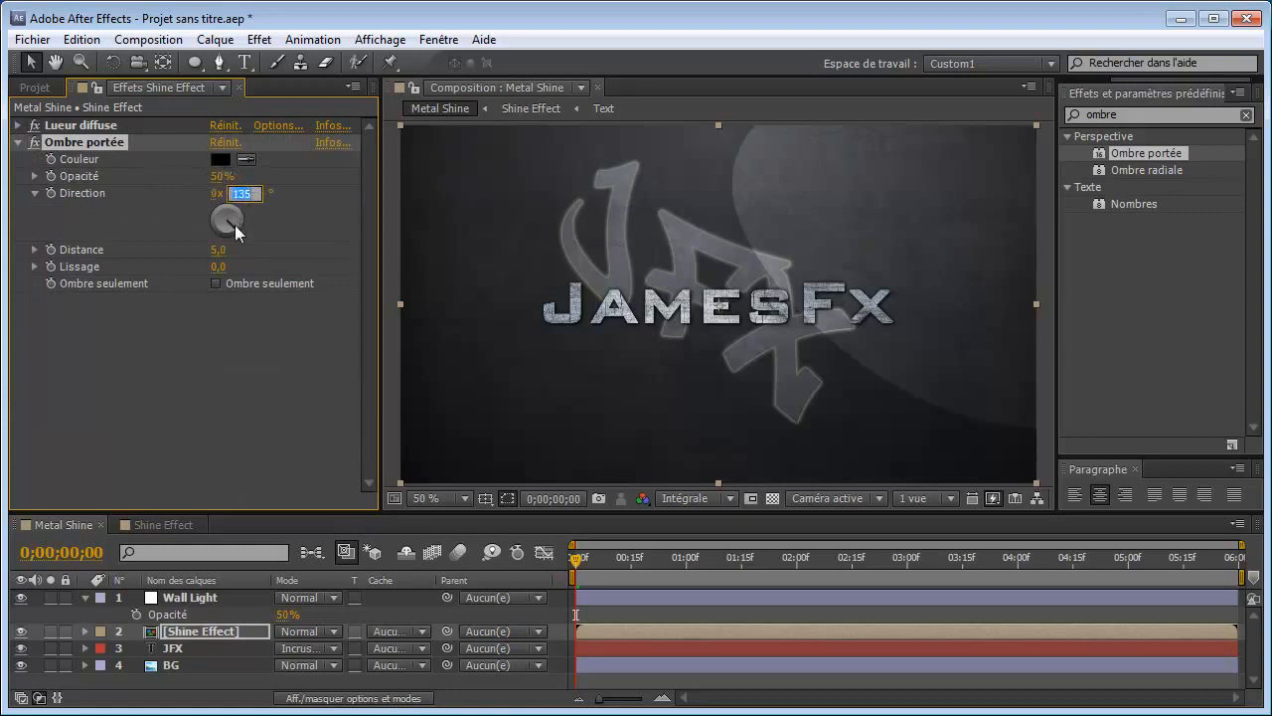
pyautogui.moveTo(233, 233); pyautogui.dragTo(226, 243)
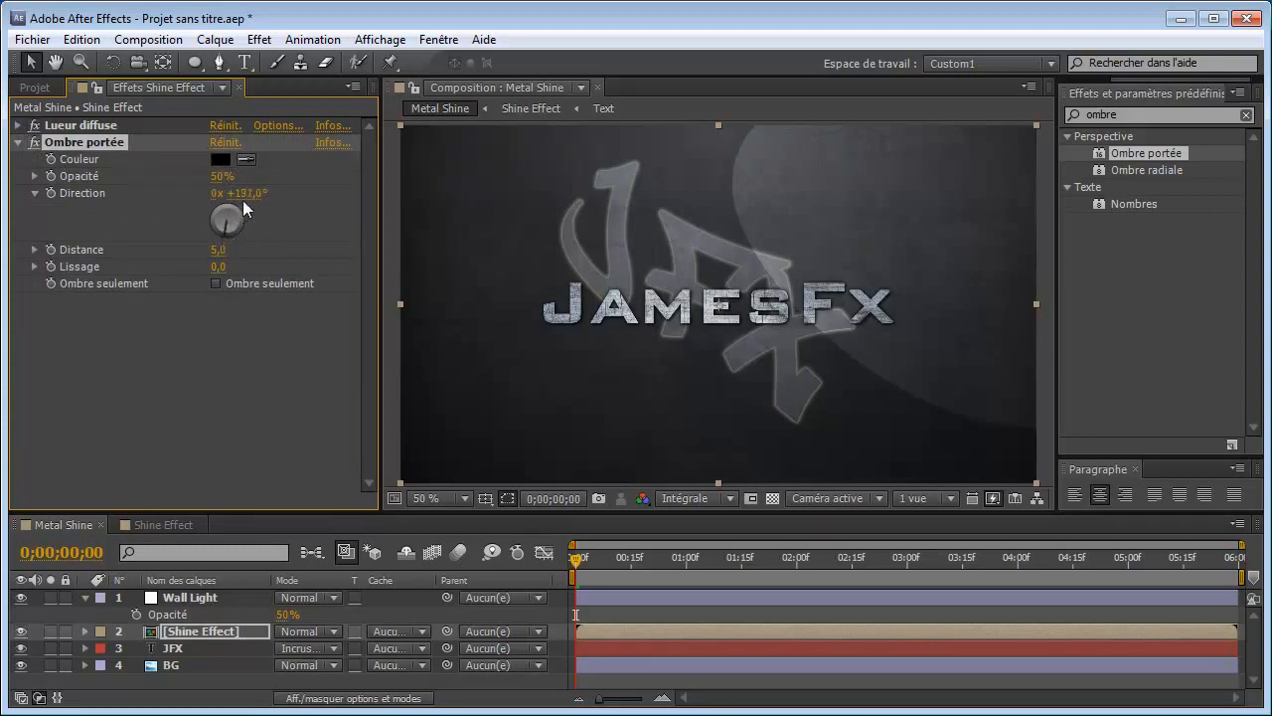
pyautogui.click(246, 194)
pyautogui.write('0')
pyautogui.press('Return')
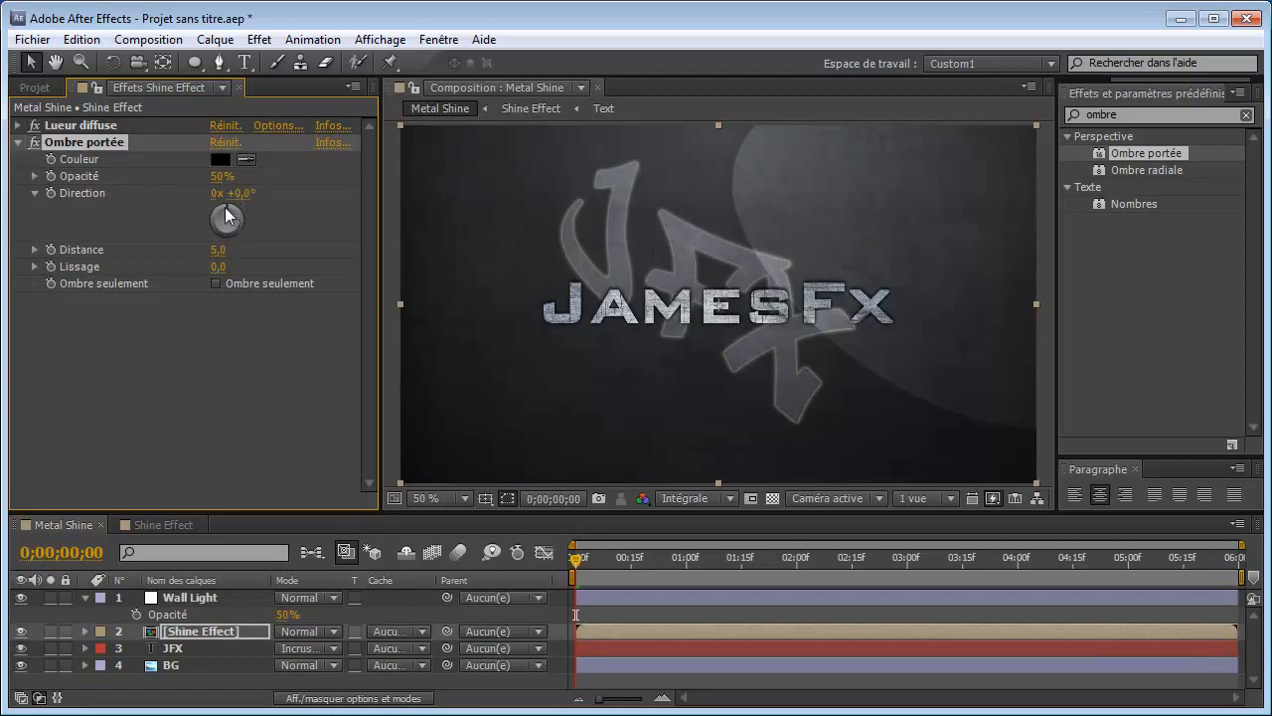
pyautogui.moveTo(226, 212); pyautogui.dragTo(237, 241)
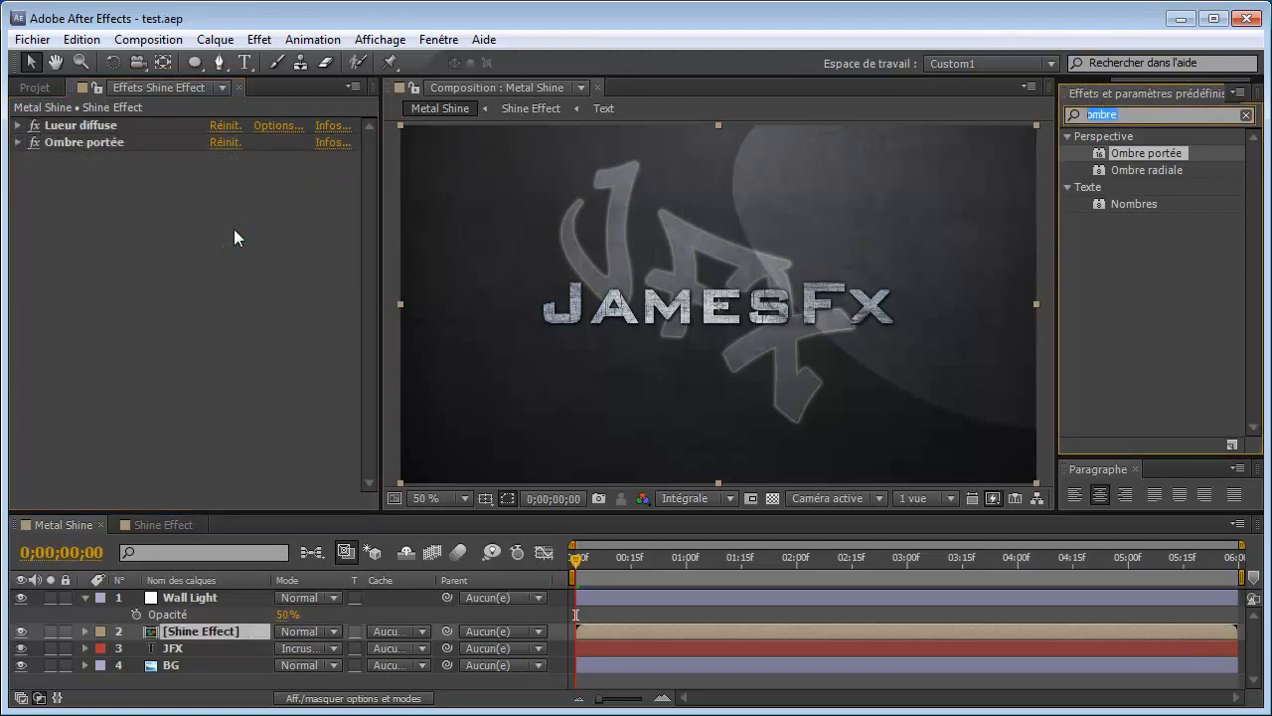
# Step: Search the effects for biseau, apply Biseau alpha to the Shine Effect layer and place it above Ombre portée
pyautogui.click(232, 230)
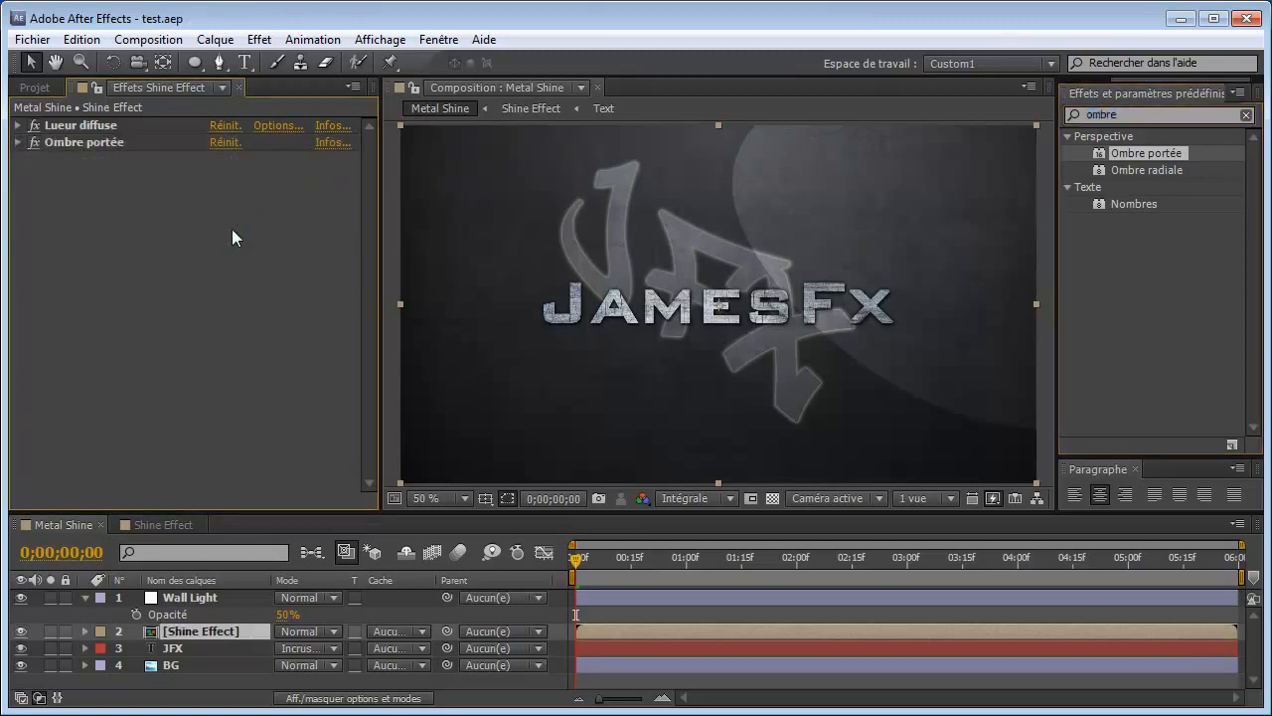
pyautogui.click(1134, 115)
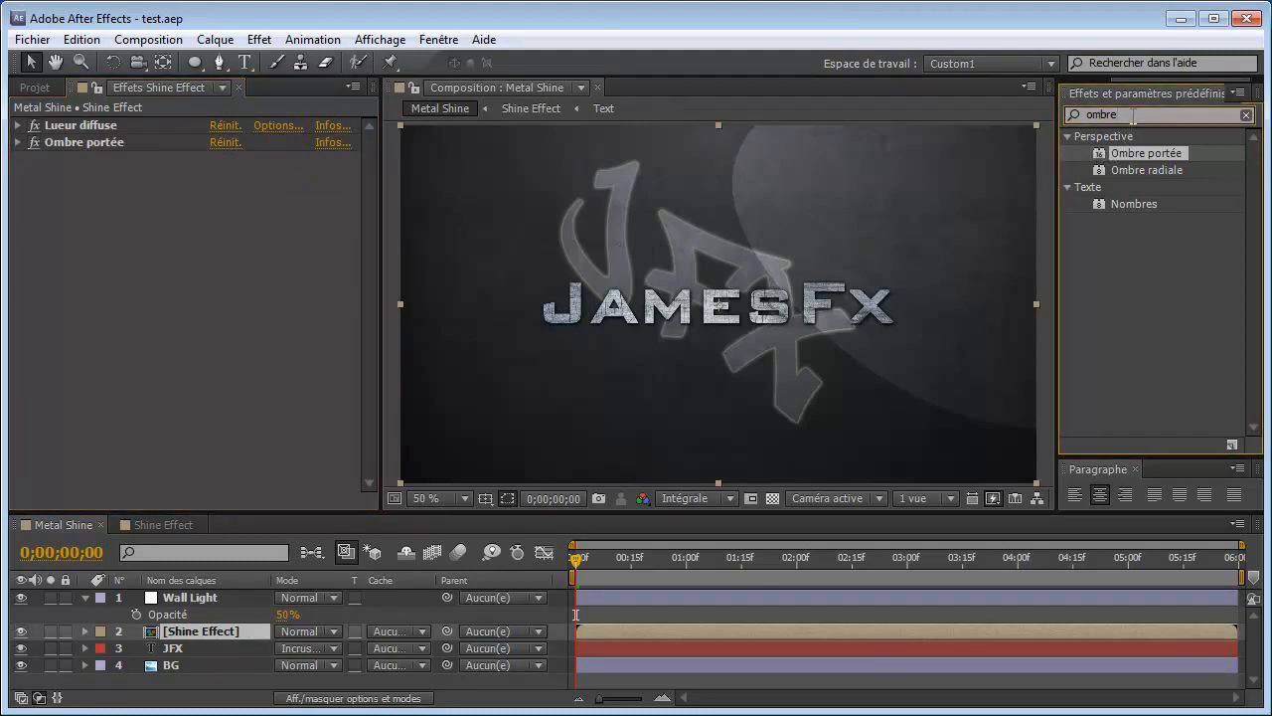
pyautogui.press('Return')
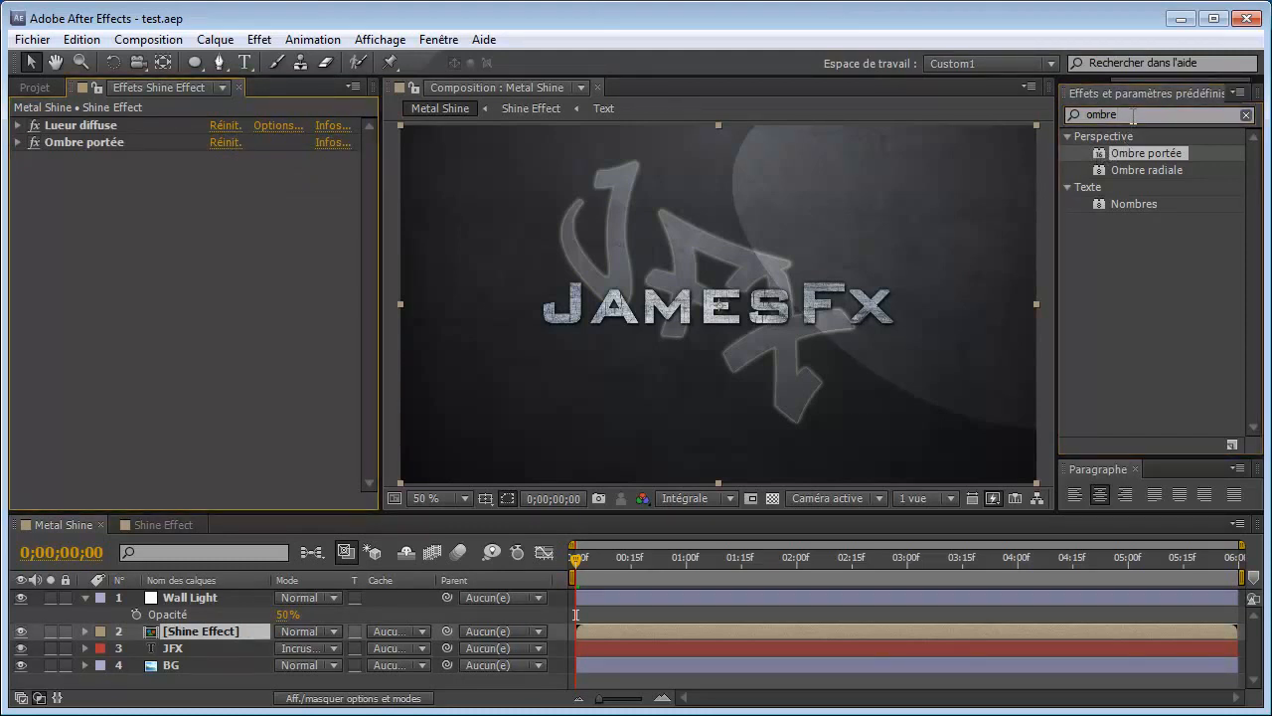
pyautogui.click(1141, 115)
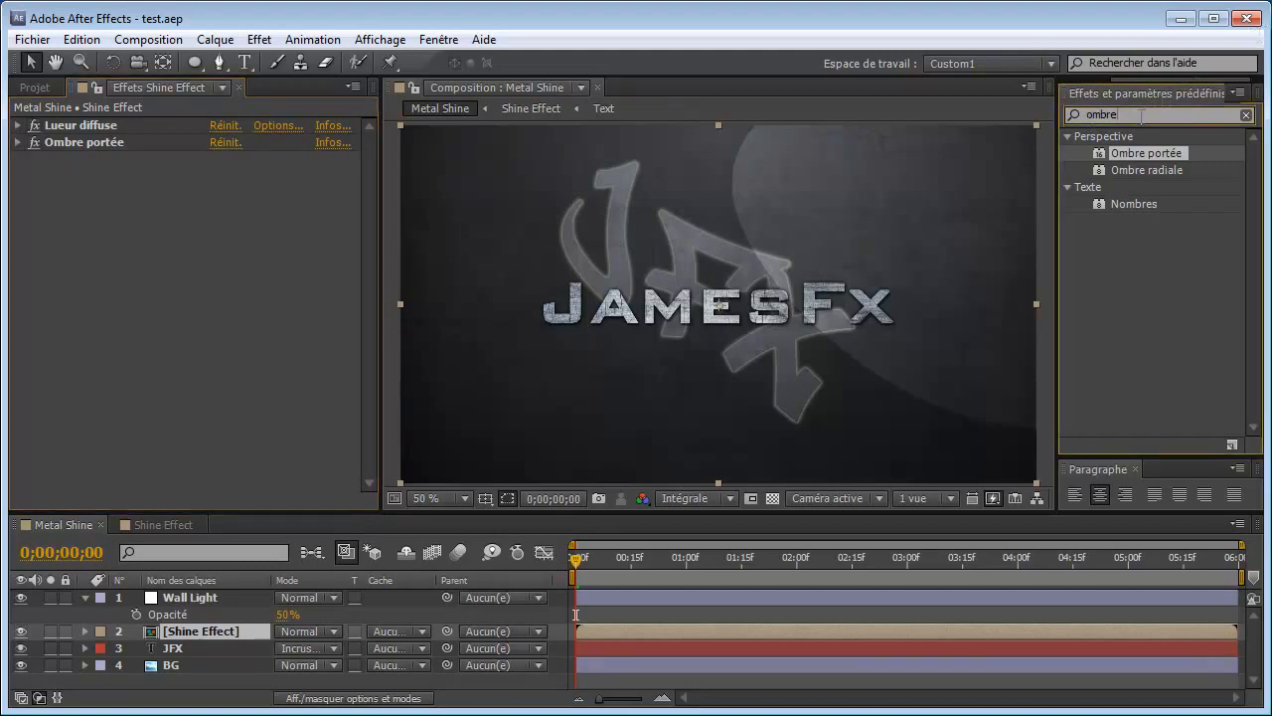
pyautogui.doubleClick(1142, 115)
pyautogui.write('b')
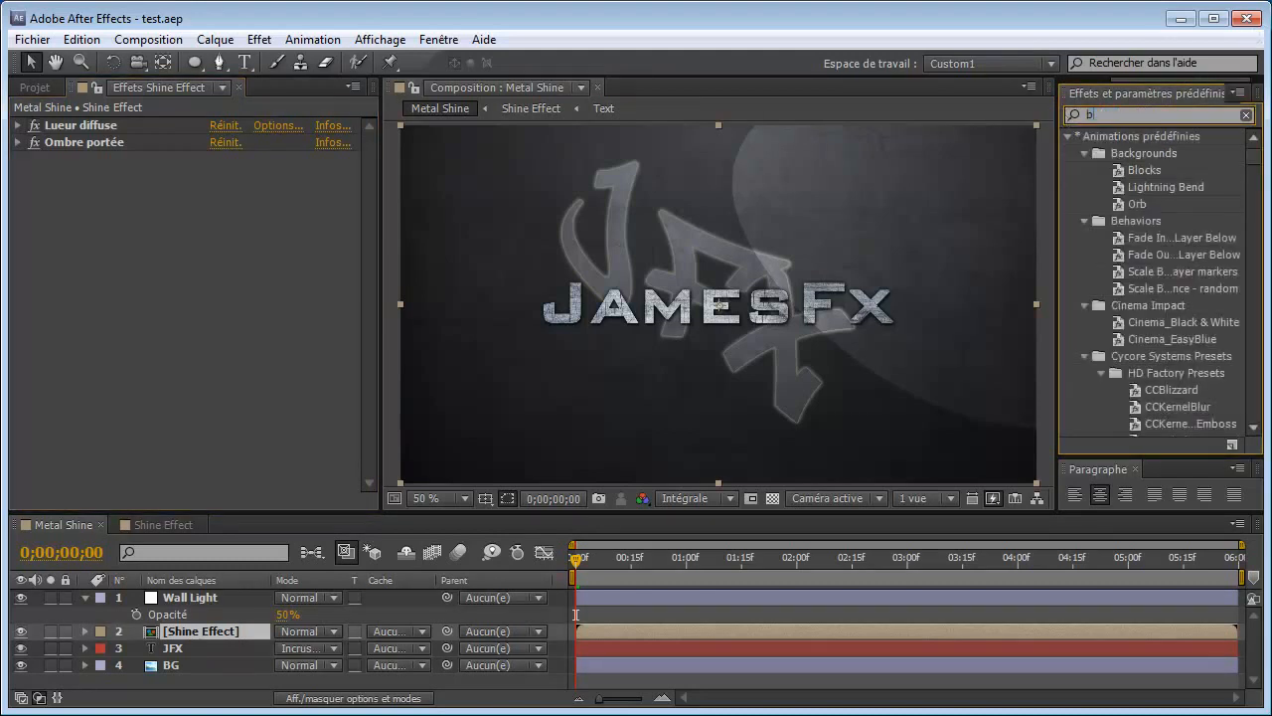
pyautogui.write('iseau')
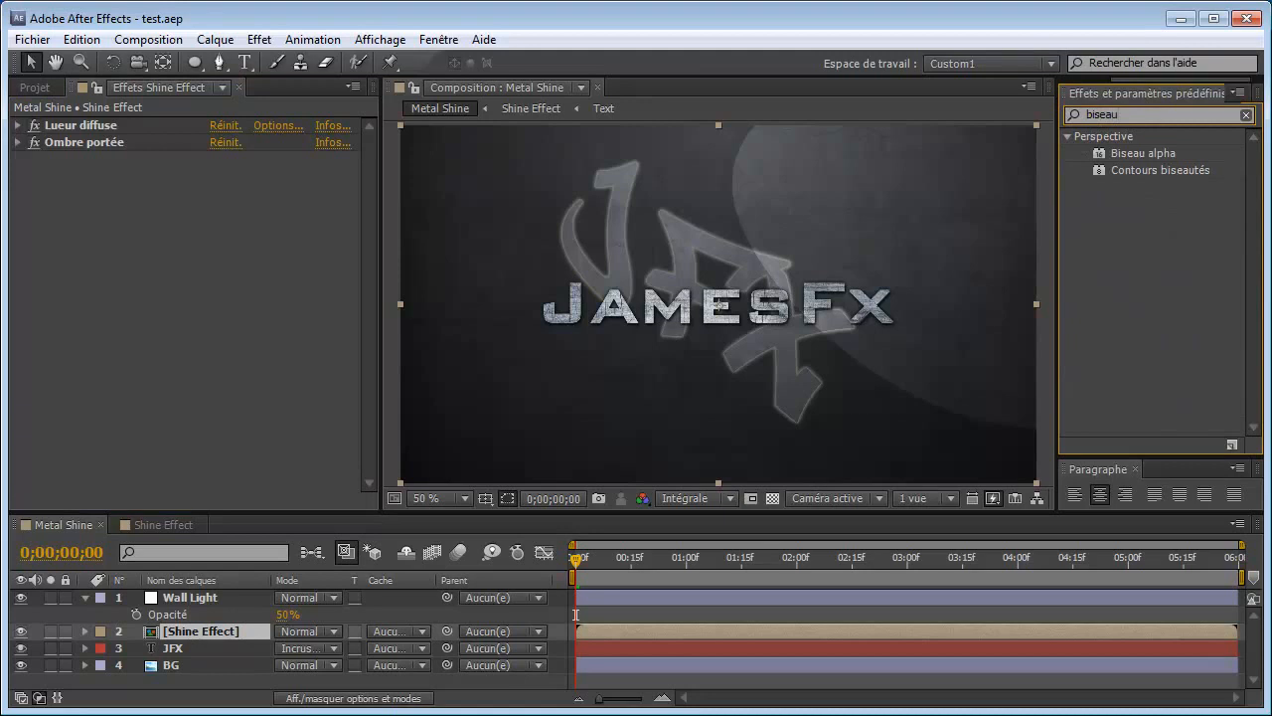
pyautogui.click(1138, 153)
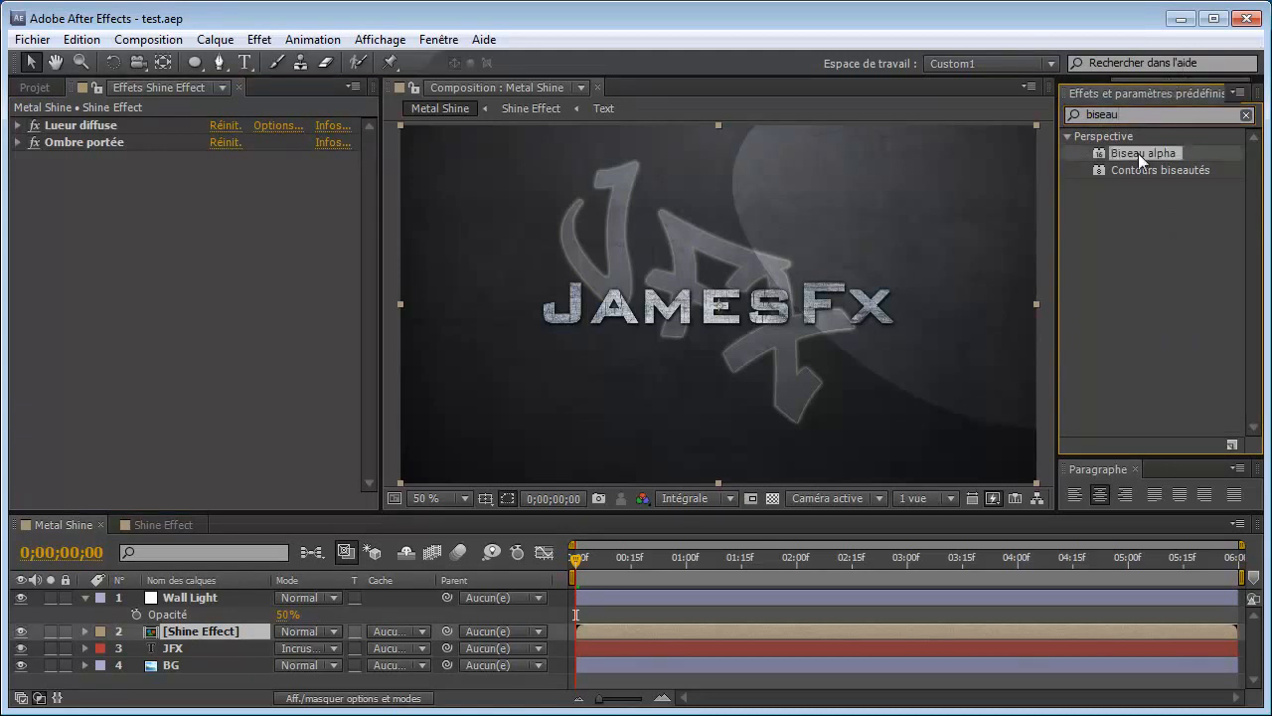
pyautogui.doubleClick(1138, 153)
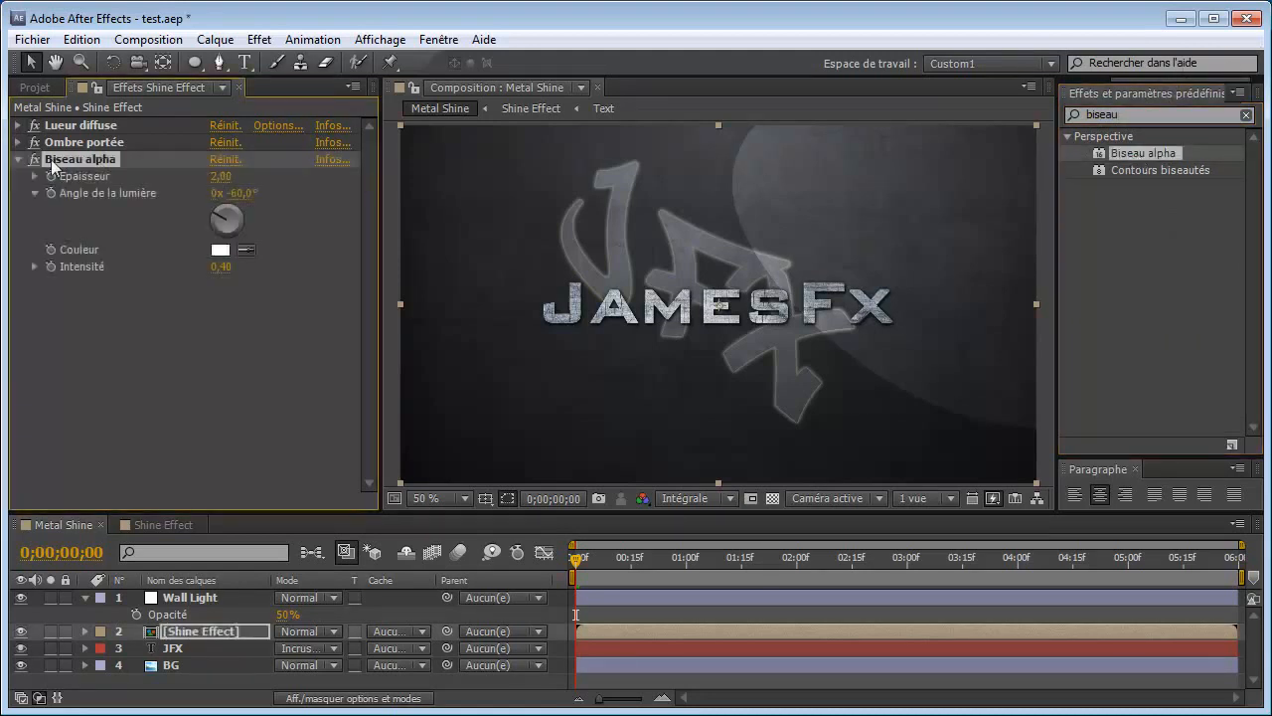
pyautogui.moveTo(62, 161); pyautogui.dragTo(62, 140)
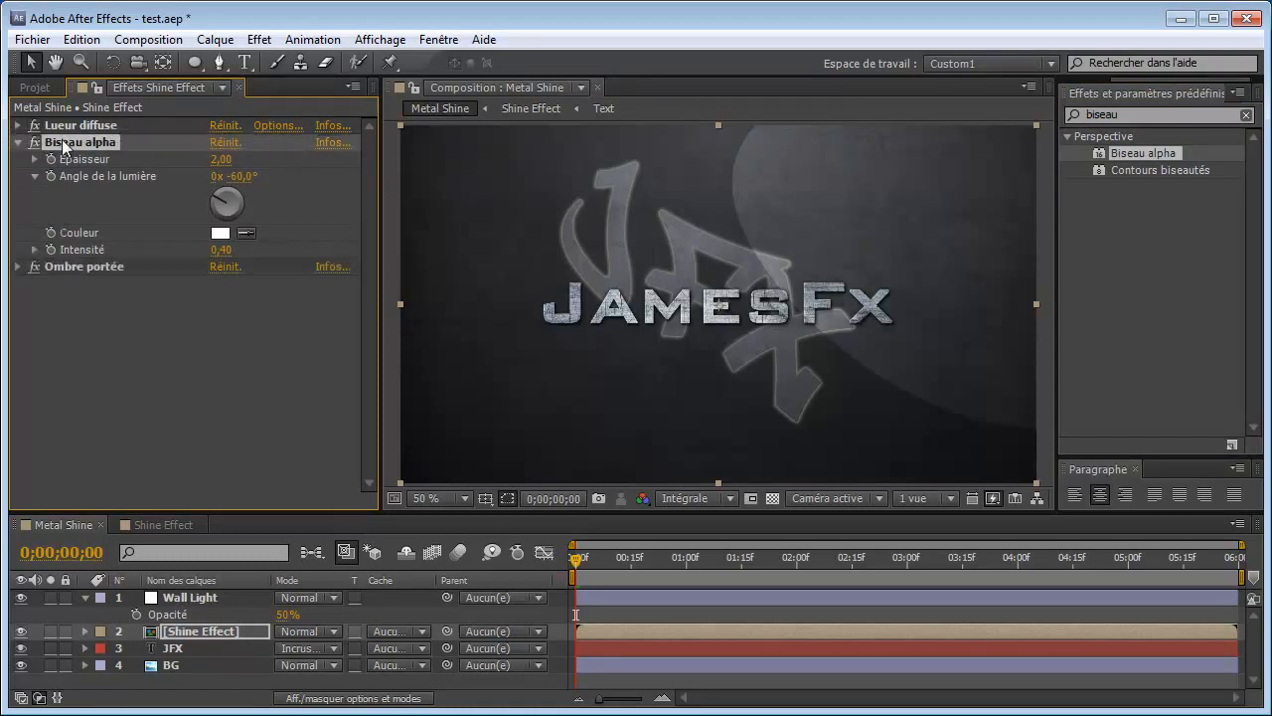
# Step: Set the Biseau alpha Epaisseur to 3,40 and its Angle de la lumière to 0°
pyautogui.moveTo(218, 159); pyautogui.dragTo(239, 162)
pyautogui.press('.')
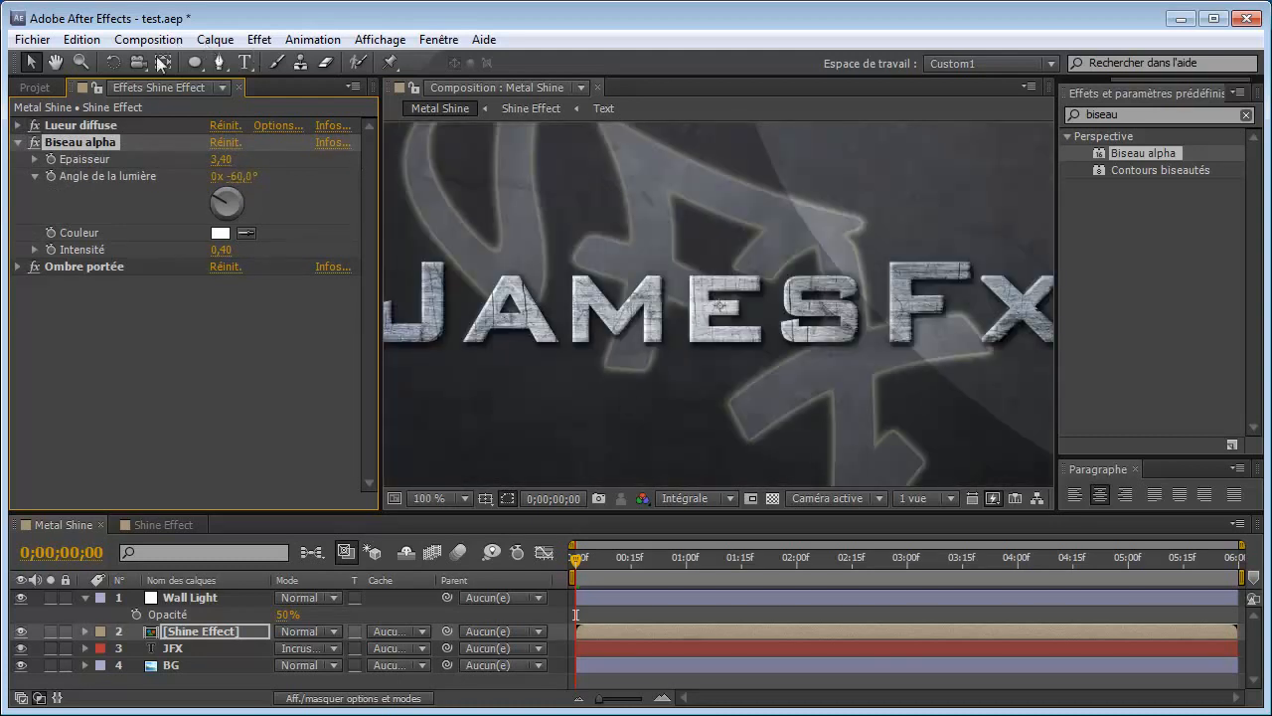
pyautogui.click(245, 176)
pyautogui.write('0')
pyautogui.press('Return')
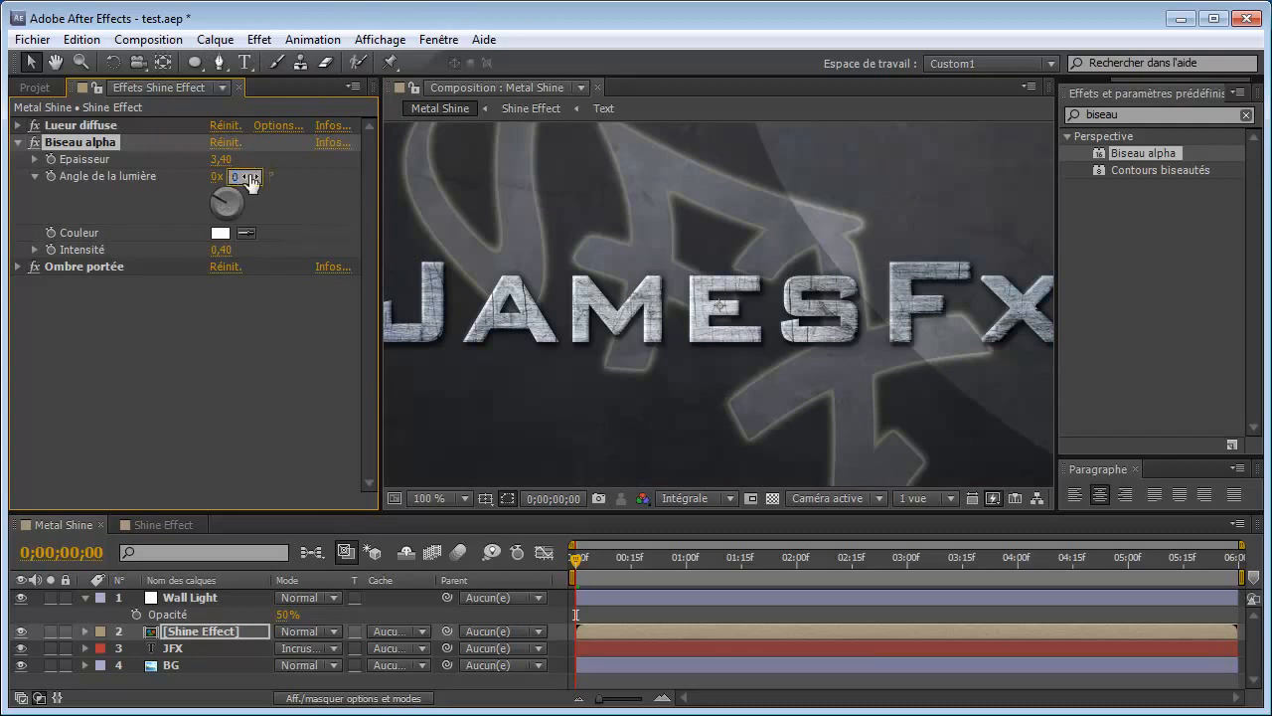
pyautogui.press(',')
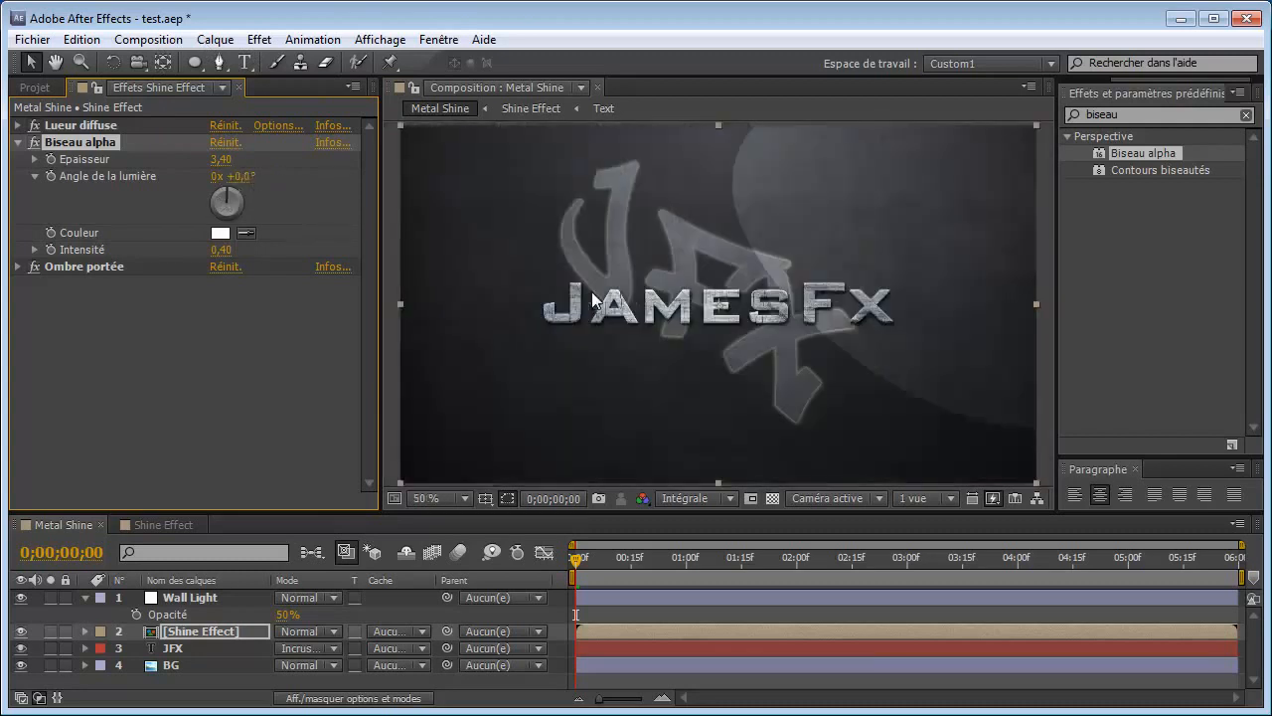
pyautogui.click(18, 143)
# Step: Tidy and enlarge the Metal Shine timeline, and move the current time to 0;00;02;15
pyautogui.click(85, 597)
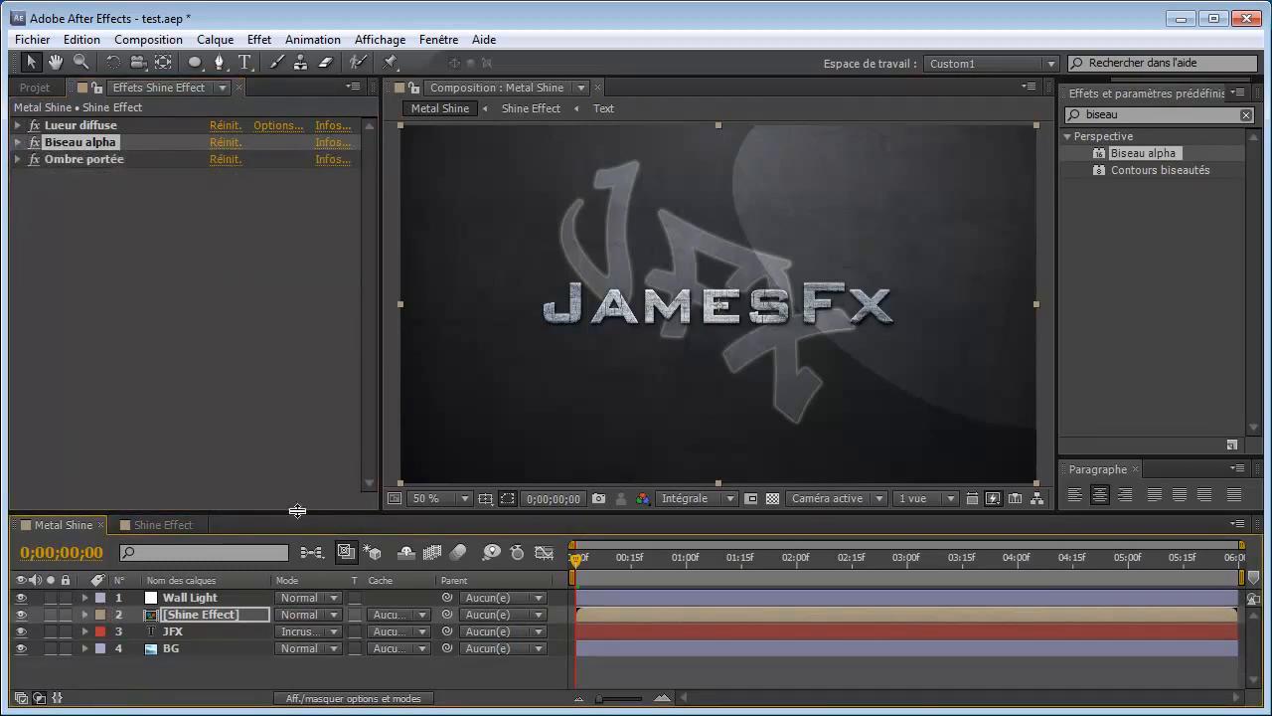
pyautogui.moveTo(297, 512); pyautogui.dragTo(299, 467)
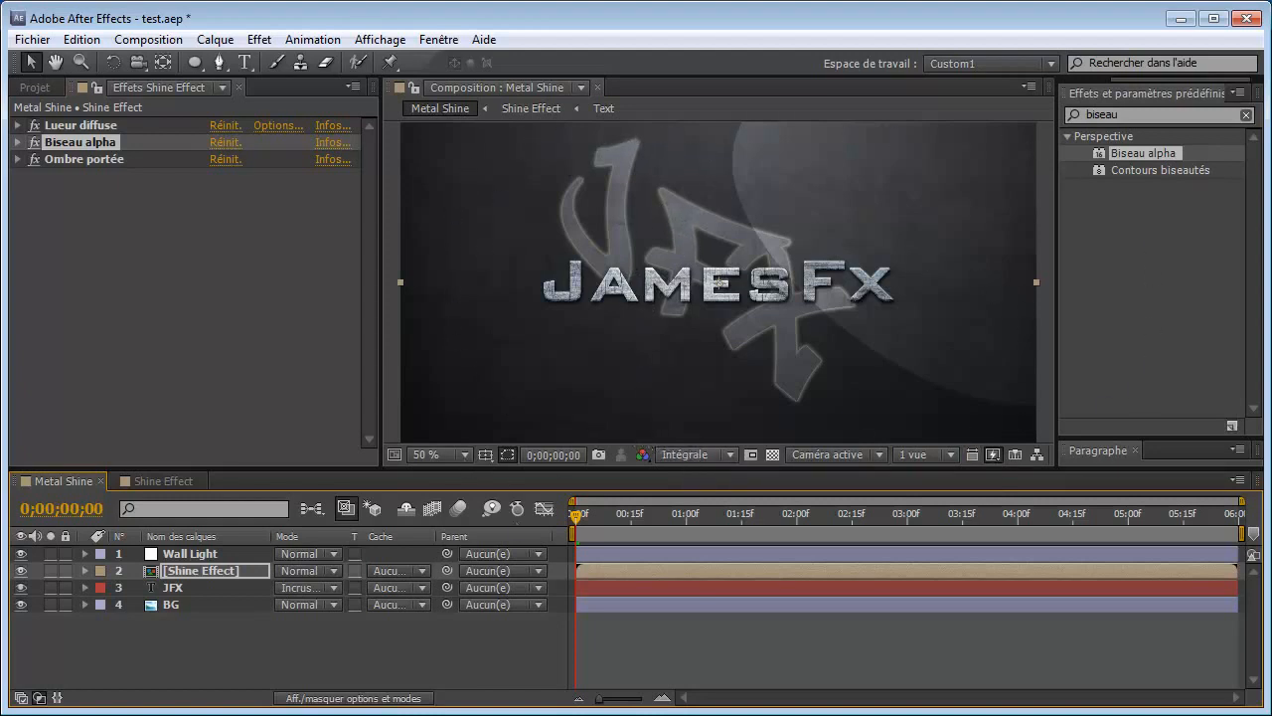
pyautogui.moveTo(575, 523); pyautogui.dragTo(850, 524)
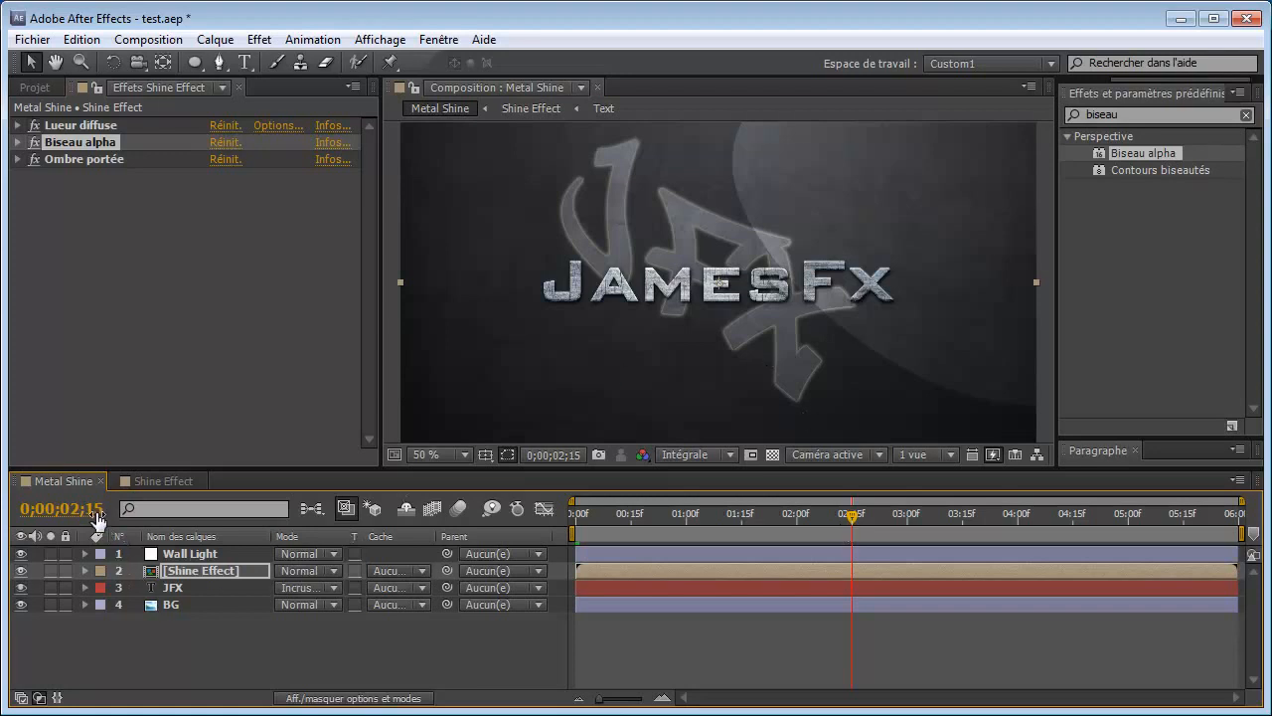
# Step: Add a starting Position keyframe to the Shine Effect layer at 0;00;02;12
pyautogui.click(96, 516)
pyautogui.click(106, 510)
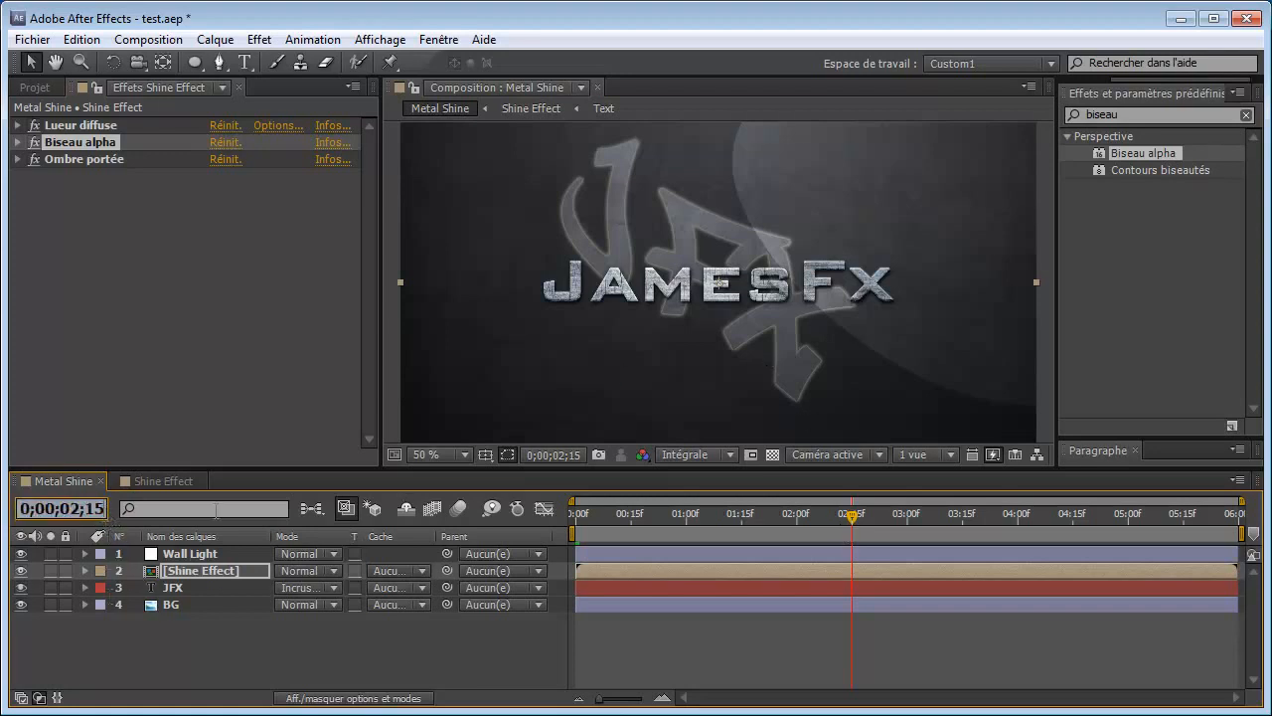
pyautogui.press('BackSpace')
pyautogui.write('2')
pyautogui.press('Return')
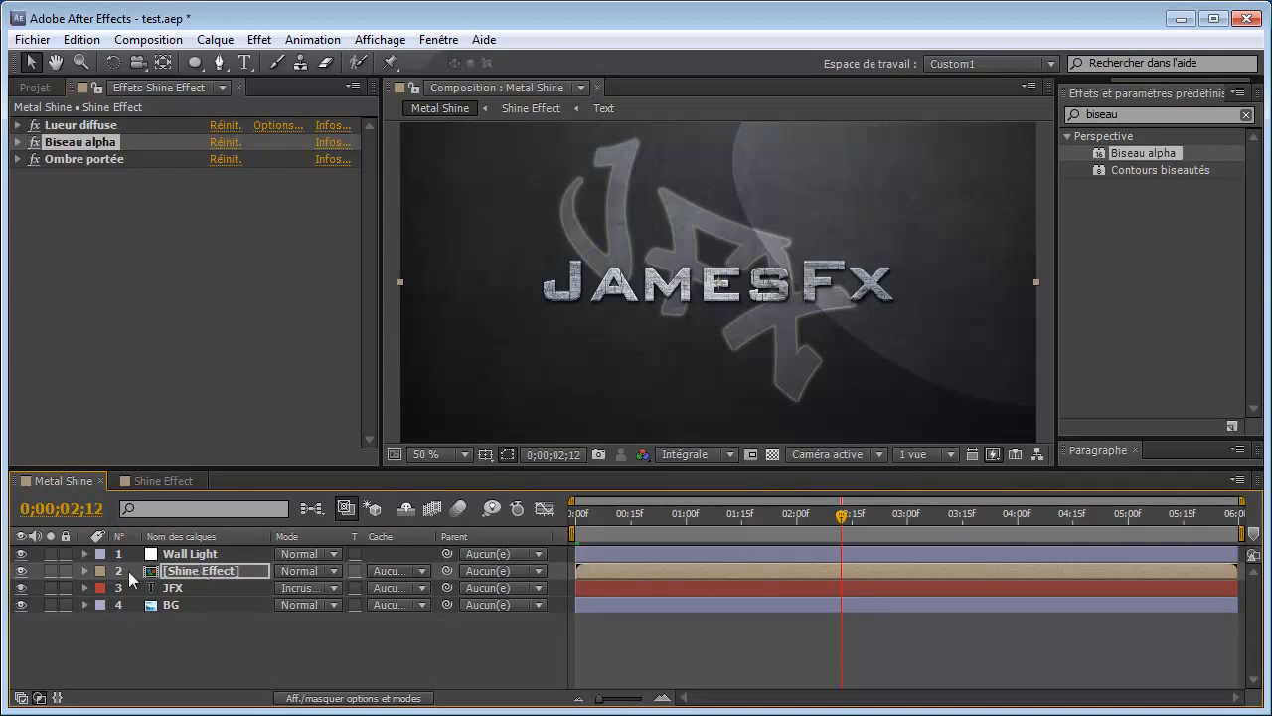
pyautogui.click(83, 571)
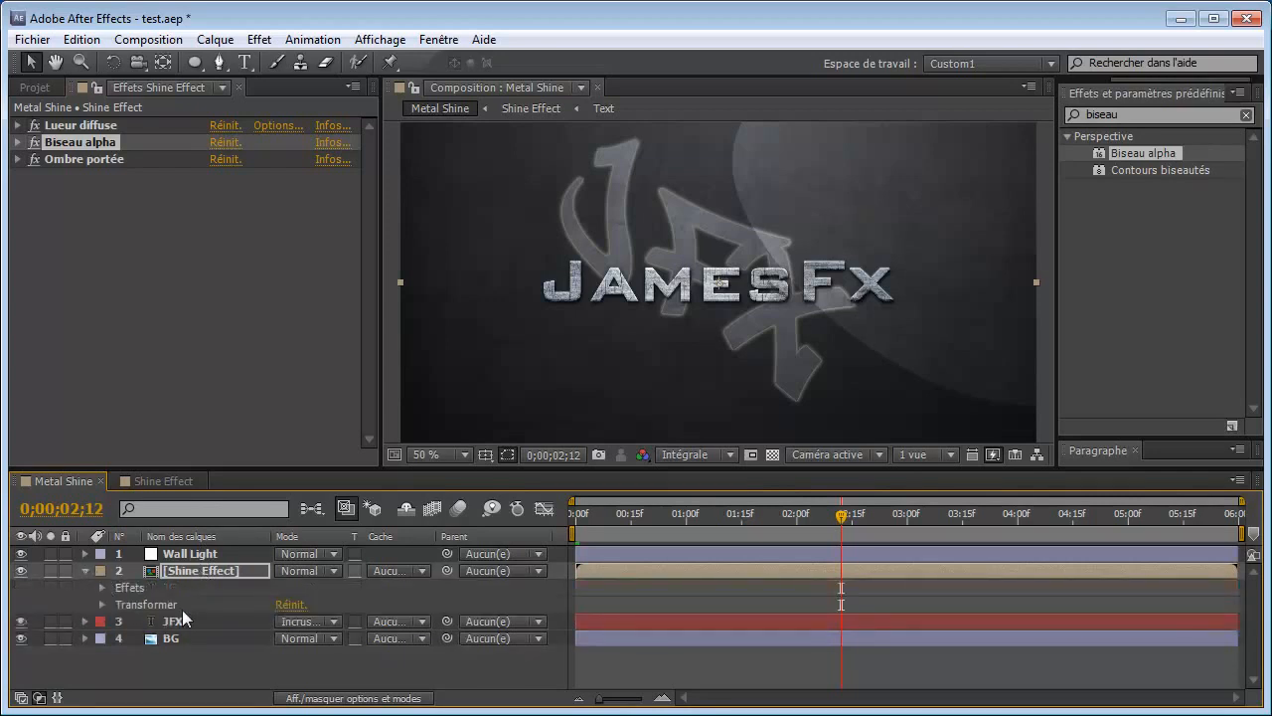
pyautogui.click(101, 605)
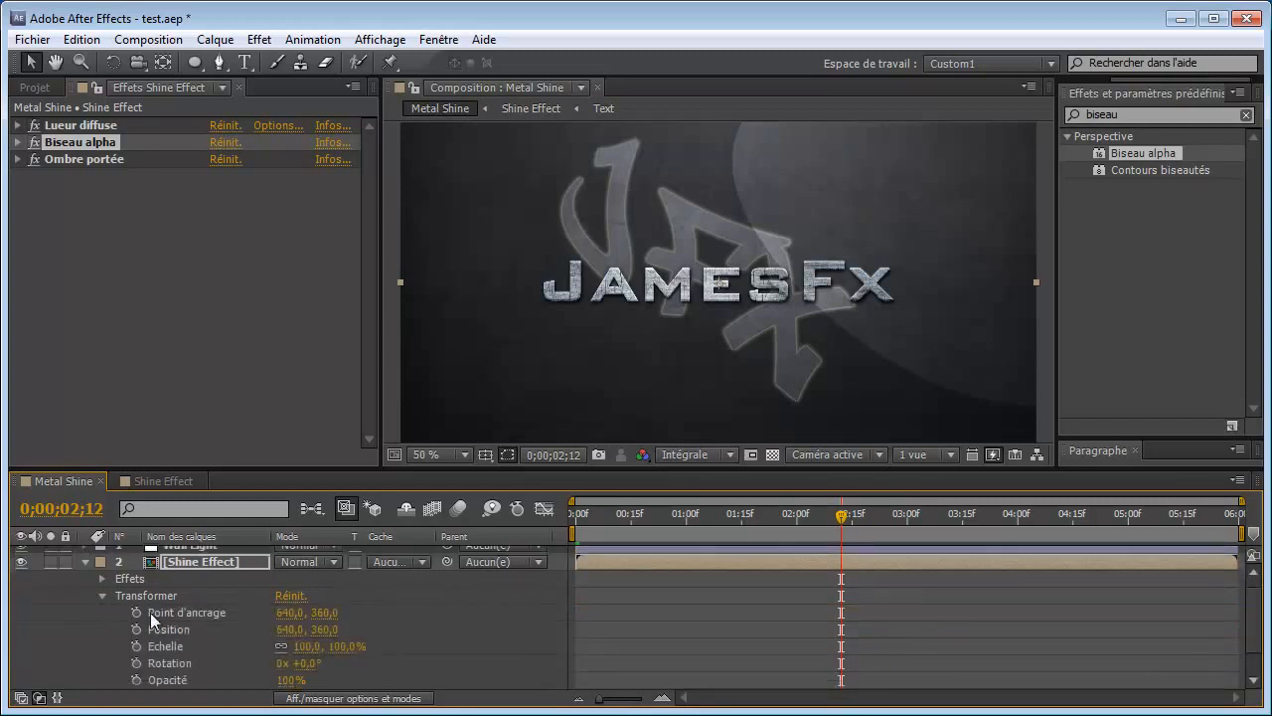
pyautogui.click(184, 562)
pyautogui.press('p')
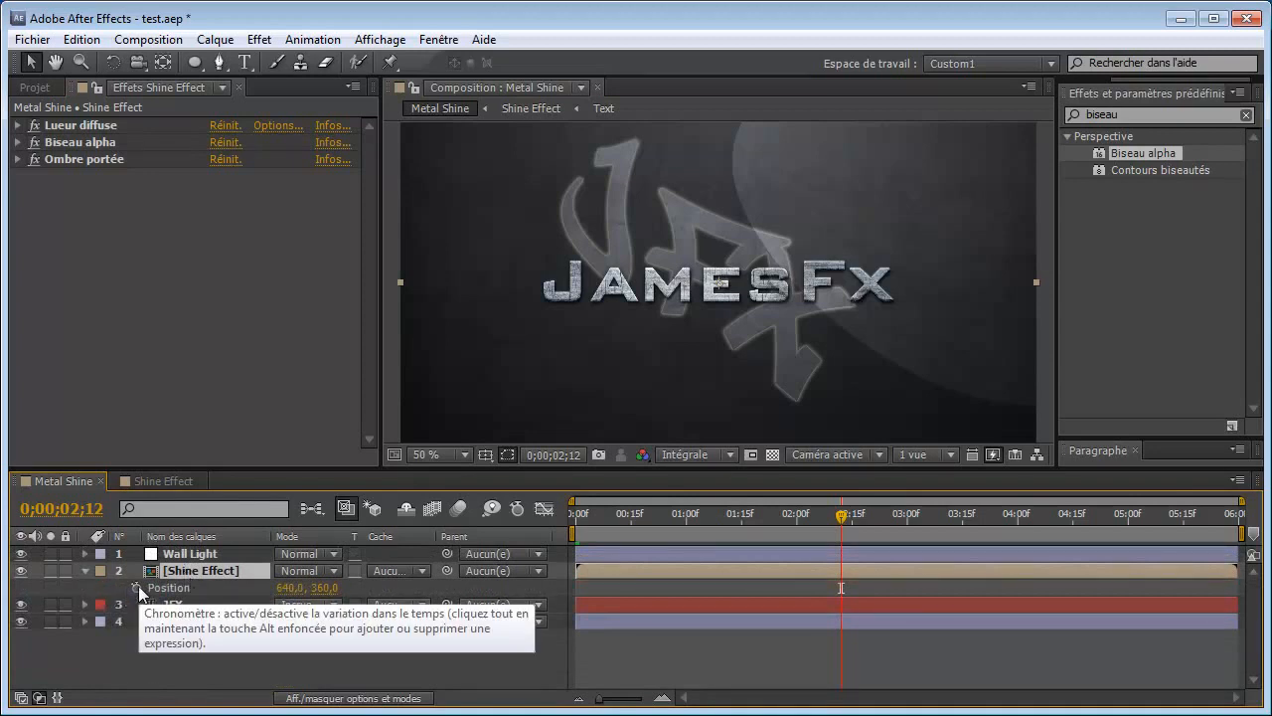
pyautogui.click(136, 586)
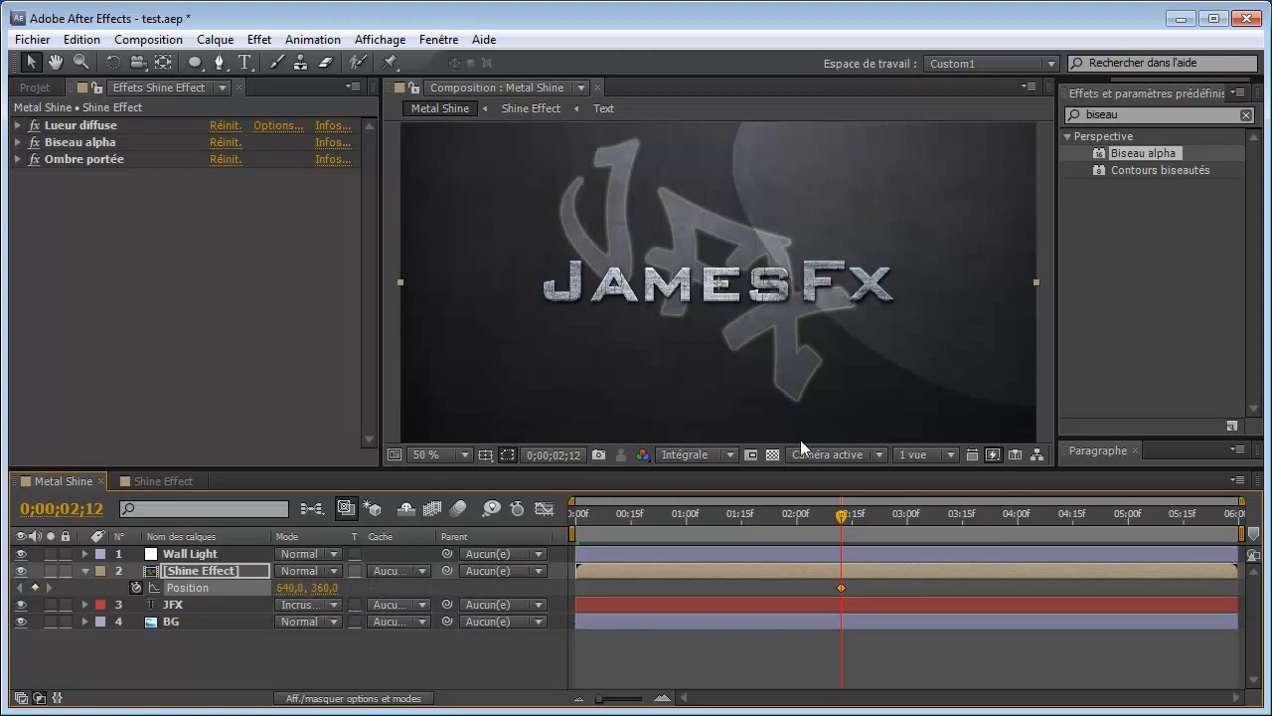
# Step: Add a Position keyframe to the Shine Effect layer at 0;00;02;07, with the vertical value set to 446
pyautogui.scroll(-2, 800, 439)
pyautogui.moveTo(843, 516); pyautogui.dragTo(831, 519)
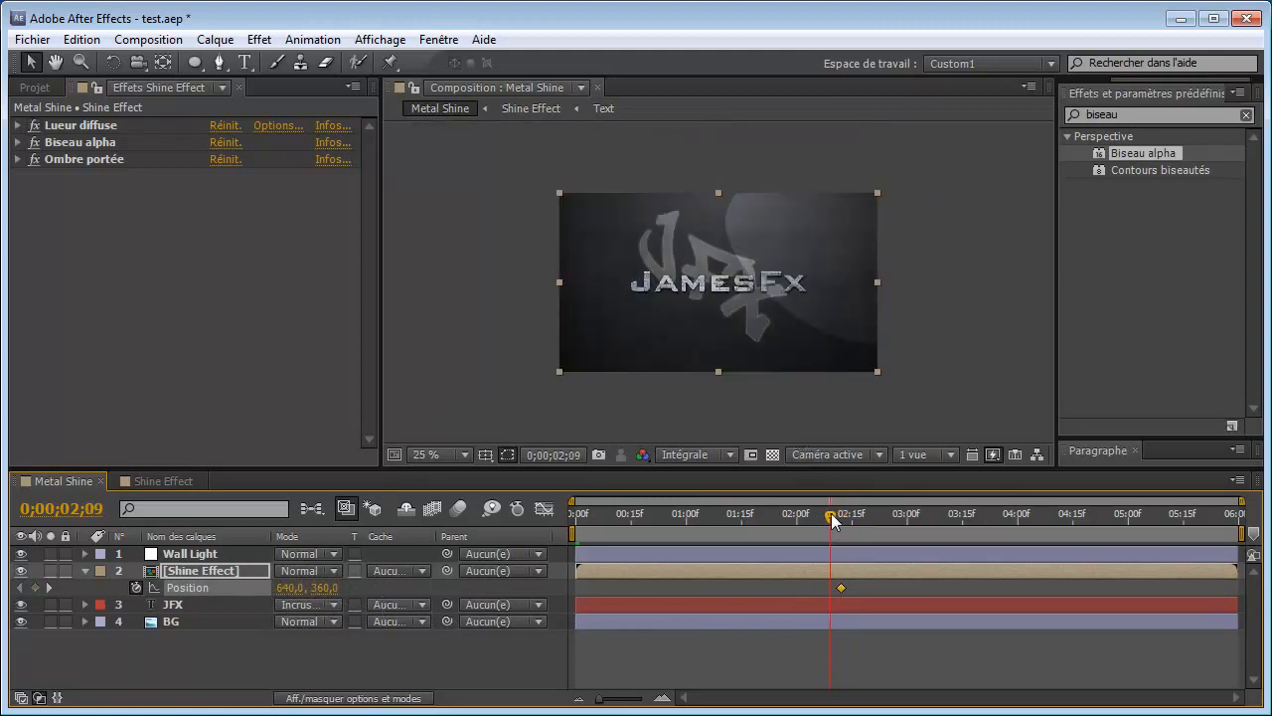
pyautogui.moveTo(602, 700); pyautogui.dragTo(613, 703)
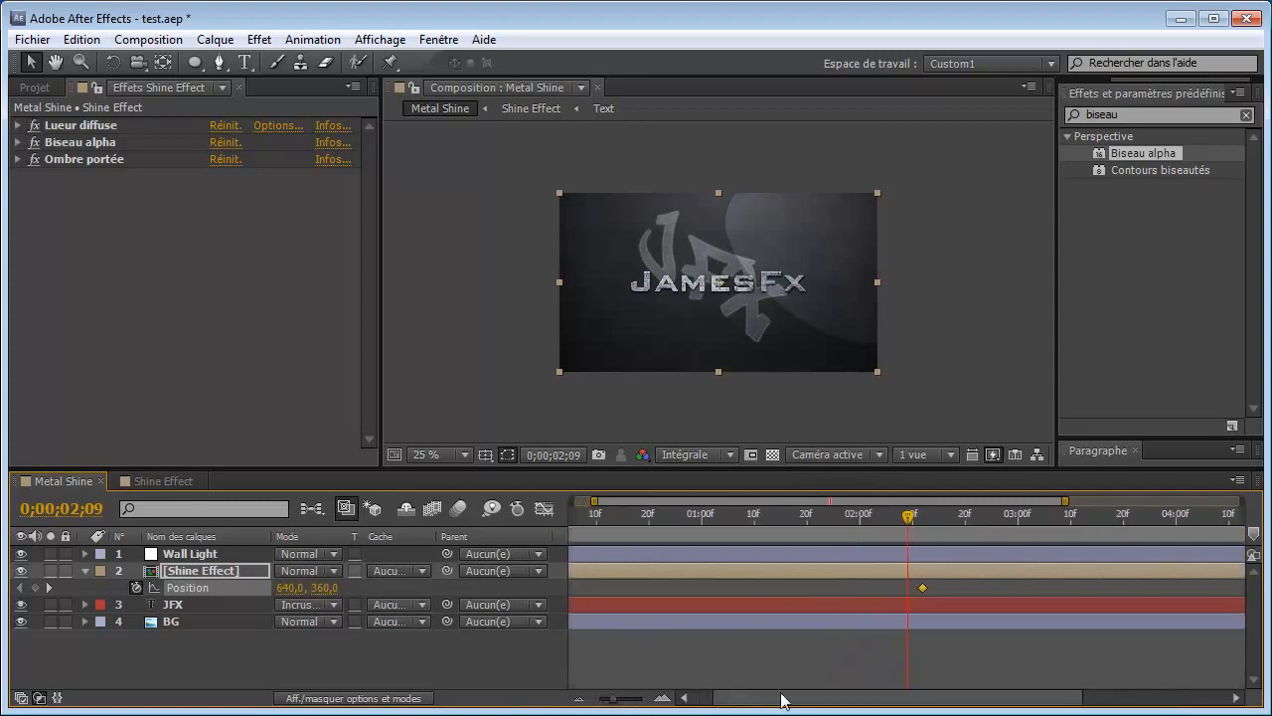
pyautogui.moveTo(782, 701); pyautogui.dragTo(762, 698)
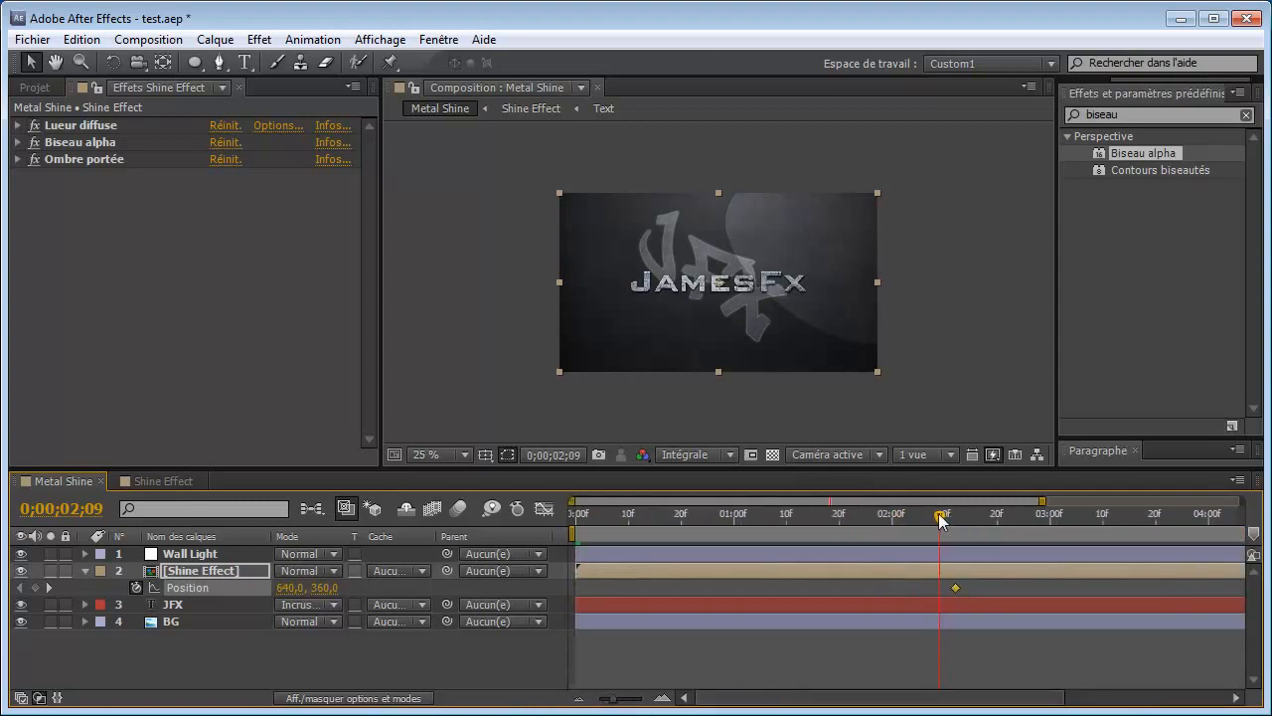
pyautogui.moveTo(940, 517); pyautogui.dragTo(931, 518)
pyautogui.moveTo(326, 594); pyautogui.dragTo(415, 586)
# Step: Add Shine Effect Position keyframes with vertical value 283 at 0;00;02;03 and 583 at 0;00;01;27
pyautogui.click(923, 516)
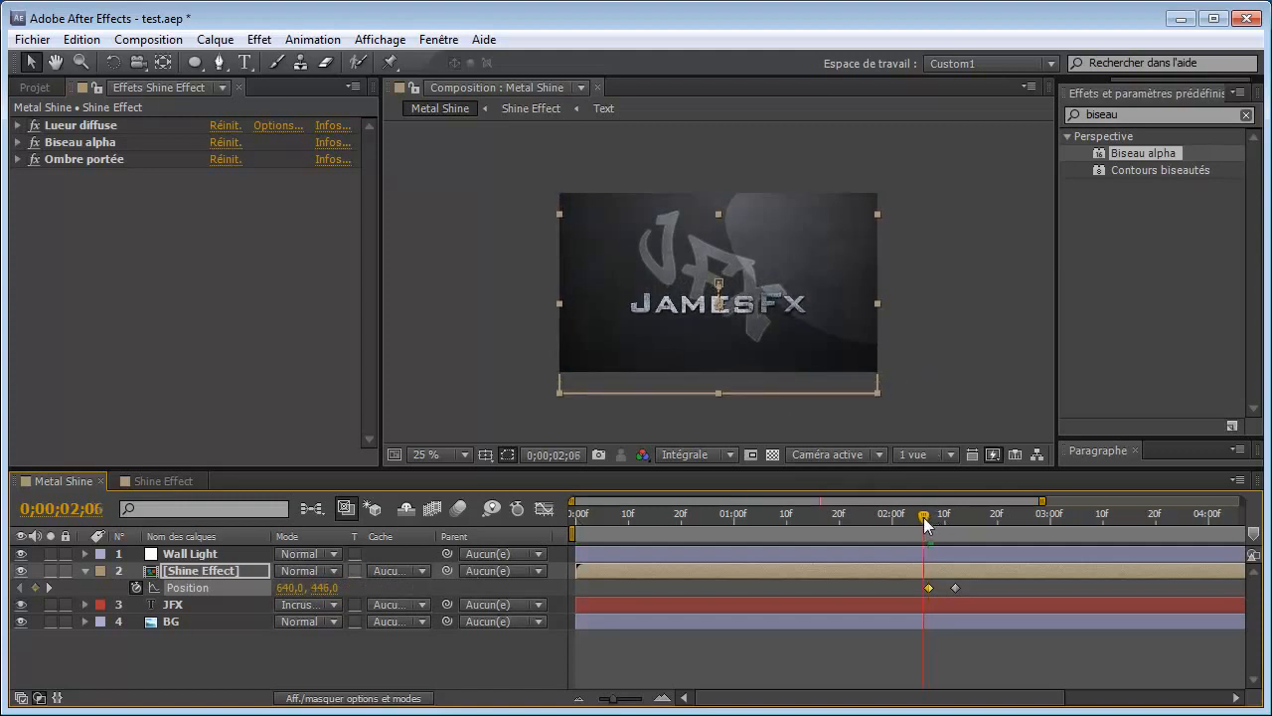
pyautogui.moveTo(917, 517); pyautogui.dragTo(907, 518)
pyautogui.moveTo(322, 587); pyautogui.dragTo(252, 585)
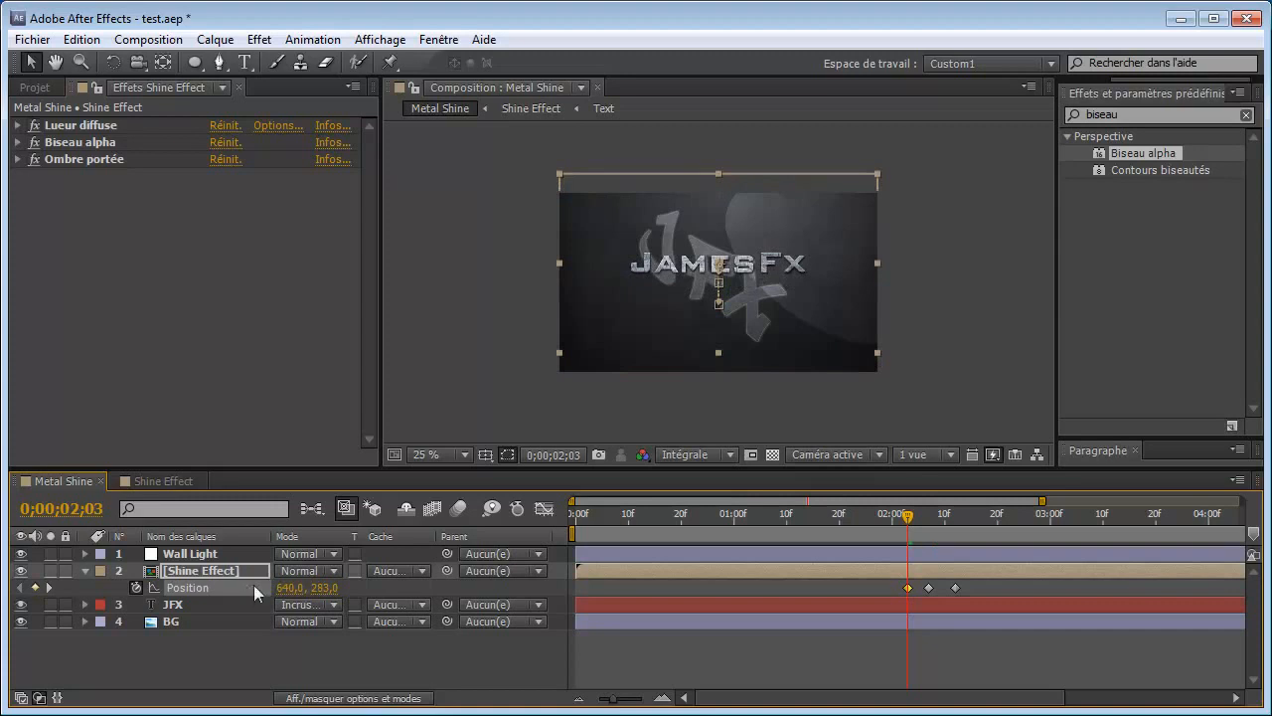
pyautogui.moveTo(905, 516); pyautogui.dragTo(876, 517)
pyautogui.moveTo(325, 594); pyautogui.dragTo(638, 575)
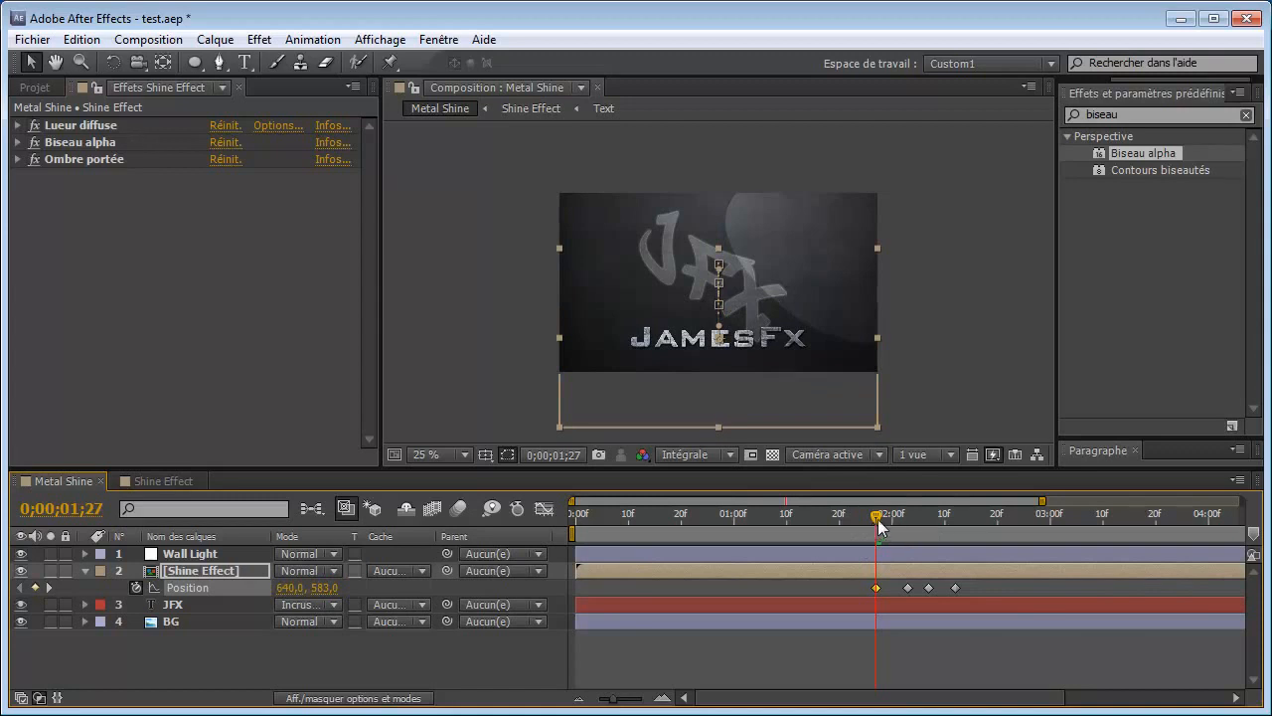
# Step: Add a Shine Effect Position keyframe with vertical value -187, above the frame, and place it at 0;00;01;22
pyautogui.moveTo(877, 517); pyautogui.dragTo(860, 524)
pyautogui.moveTo(326, 587); pyautogui.dragTo(256, 590)
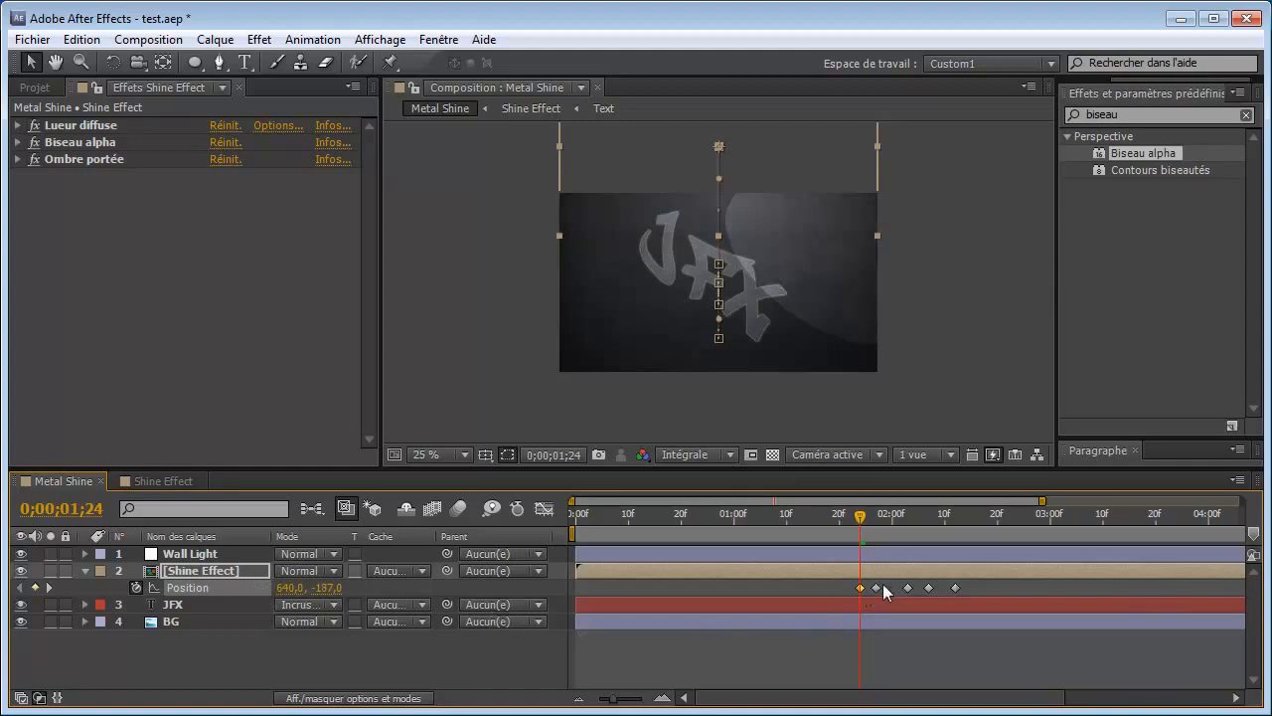
pyautogui.moveTo(860, 589); pyautogui.dragTo(851, 589)
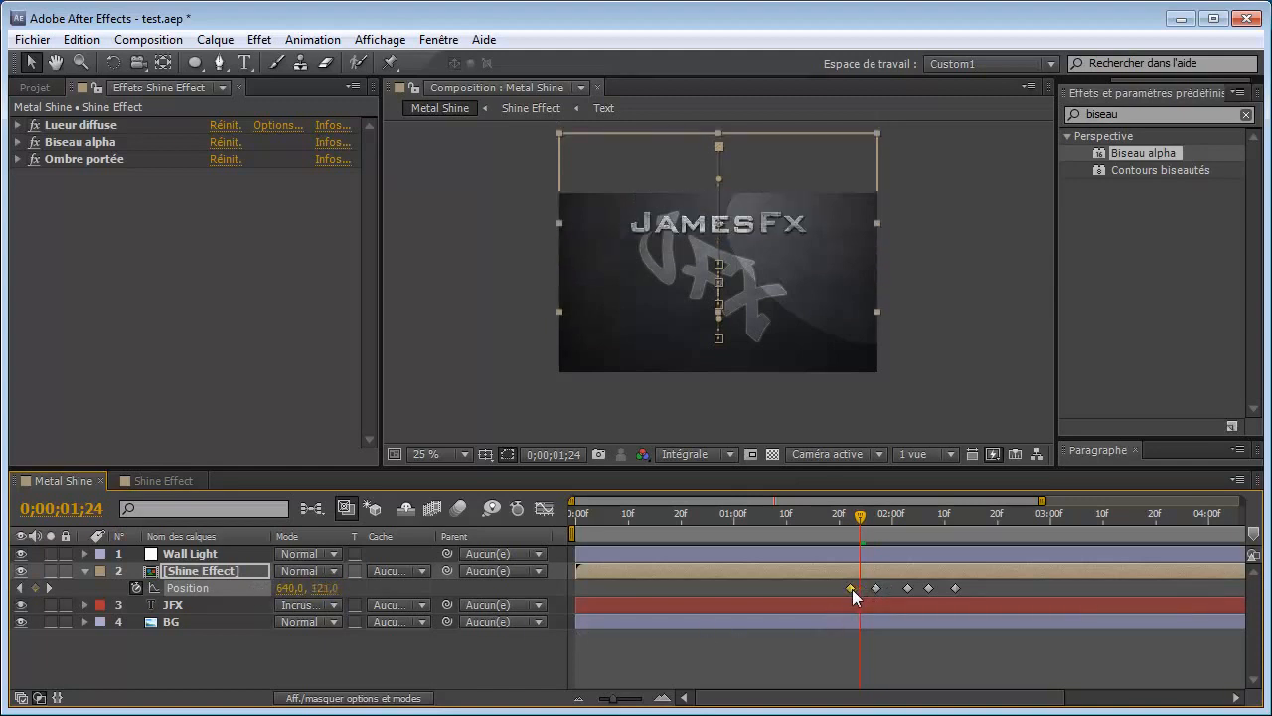
pyautogui.moveTo(858, 523); pyautogui.dragTo(845, 522)
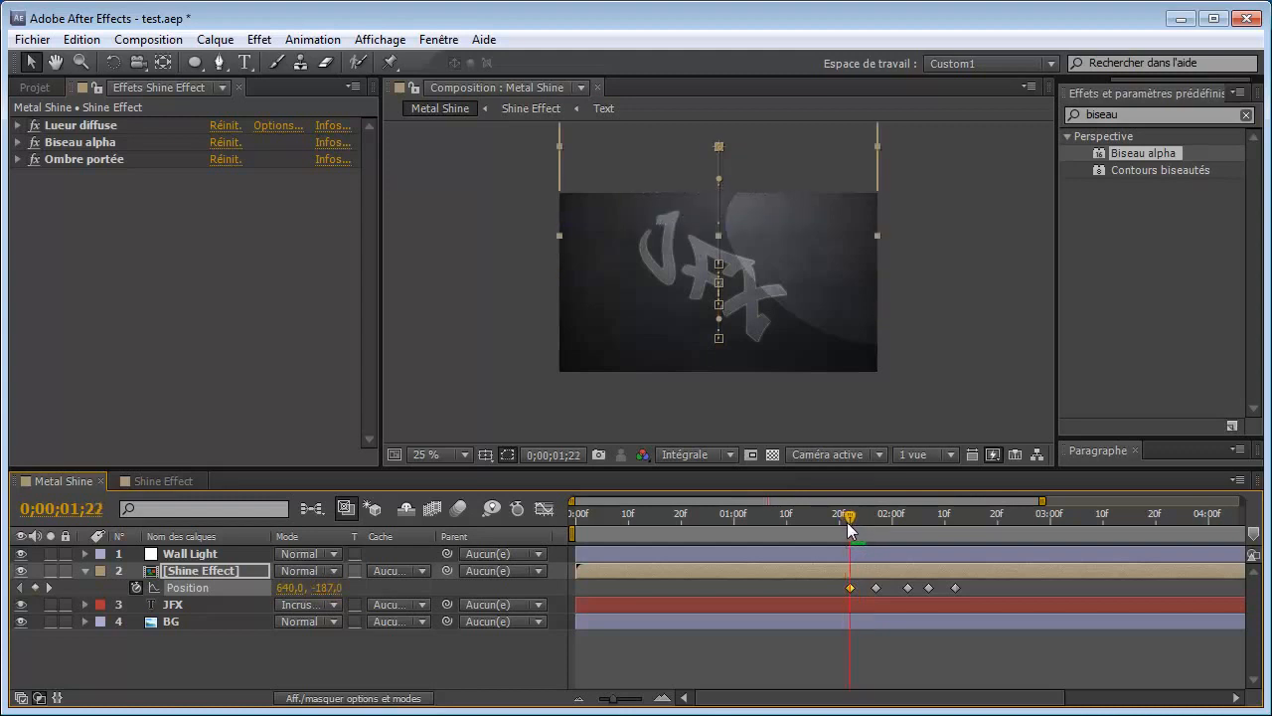
# Step: Shift all five Shine Effect Position keyframes earlier so the final one sits at 0;00;02;07
pyautogui.click(956, 587)
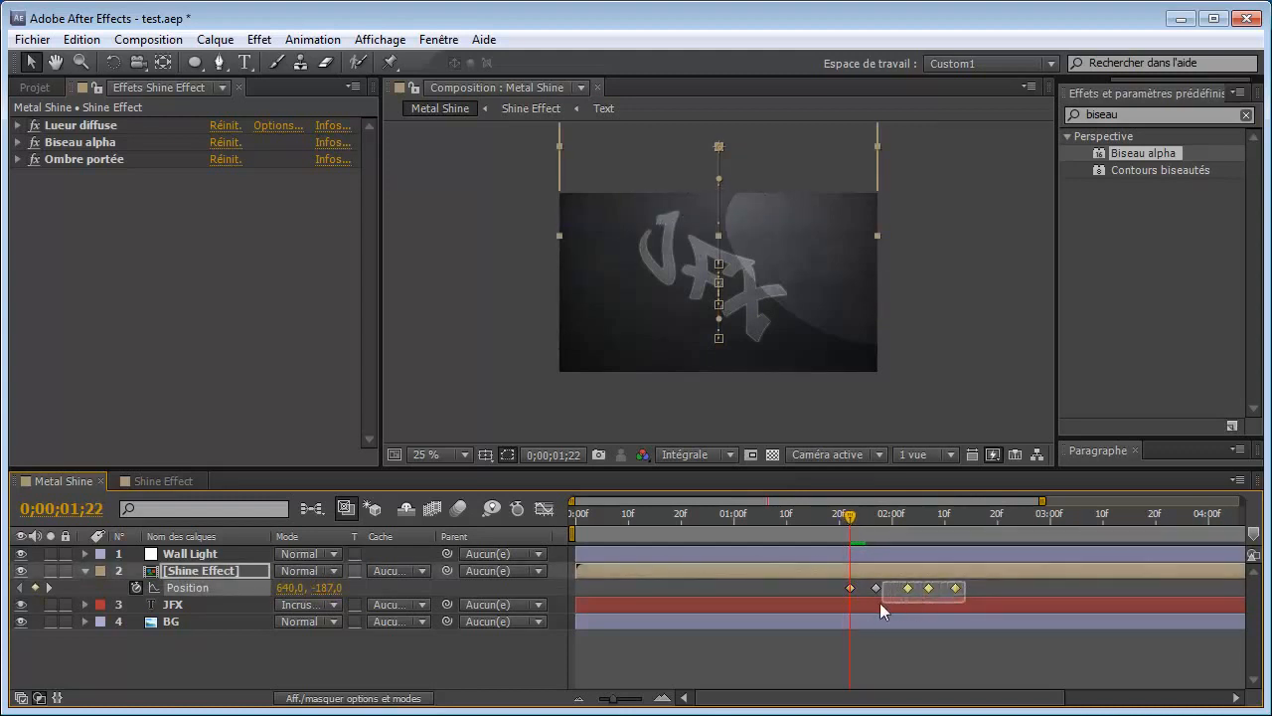
pyautogui.moveTo(880, 603); pyautogui.dragTo(852, 587)
pyautogui.click(851, 587)
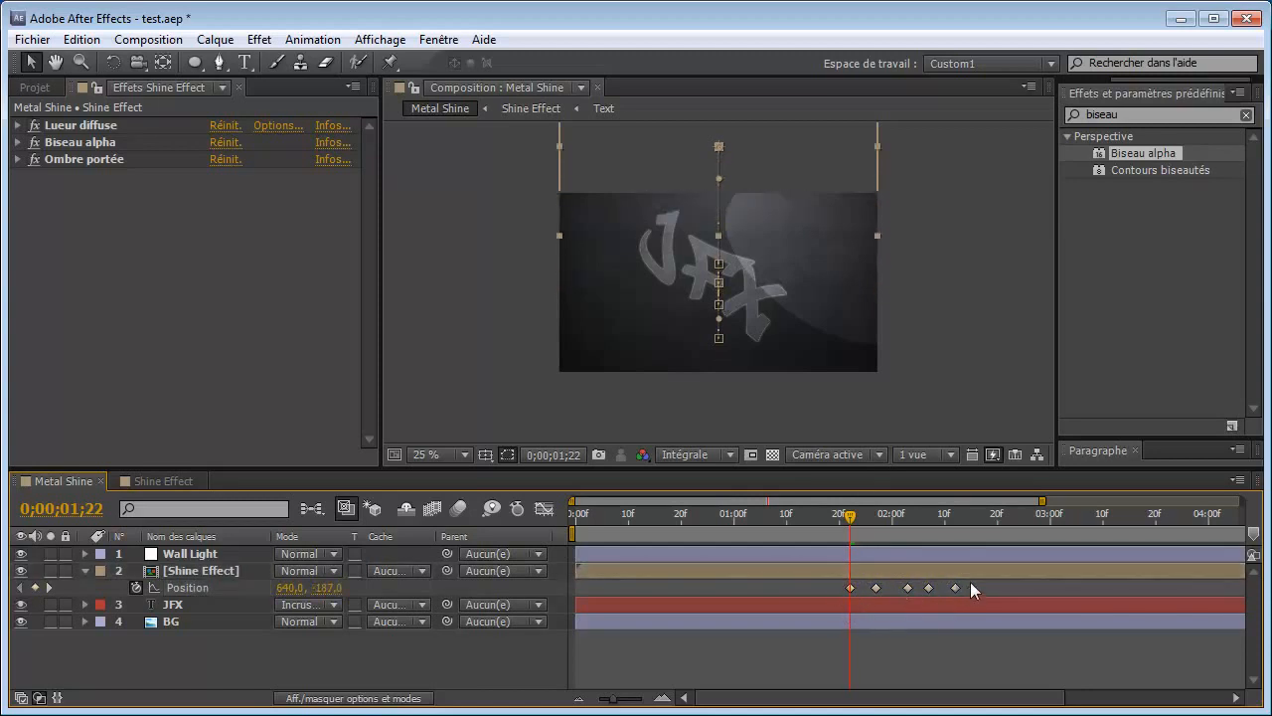
pyautogui.moveTo(970, 581); pyautogui.dragTo(828, 588)
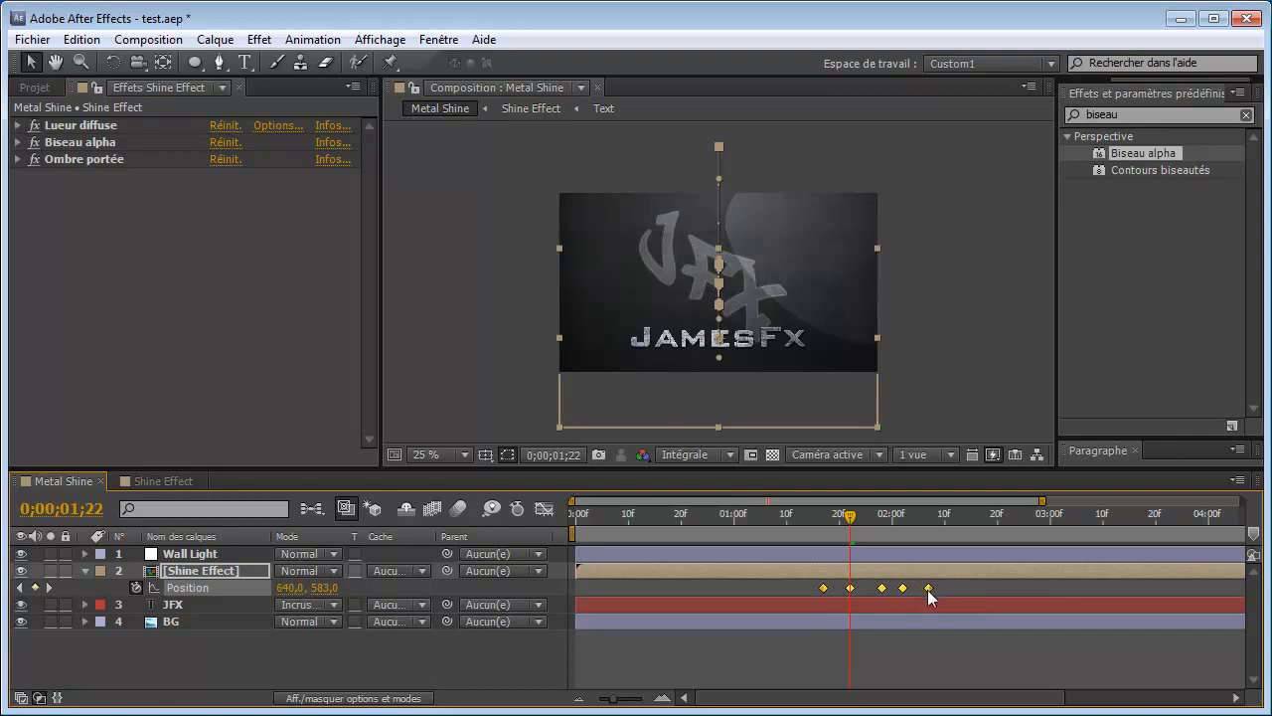
# Step: Apply the Lissage de vitesse easing to all selected Position keyframes of the Shine Effect layer
pyautogui.moveTo(927, 590)
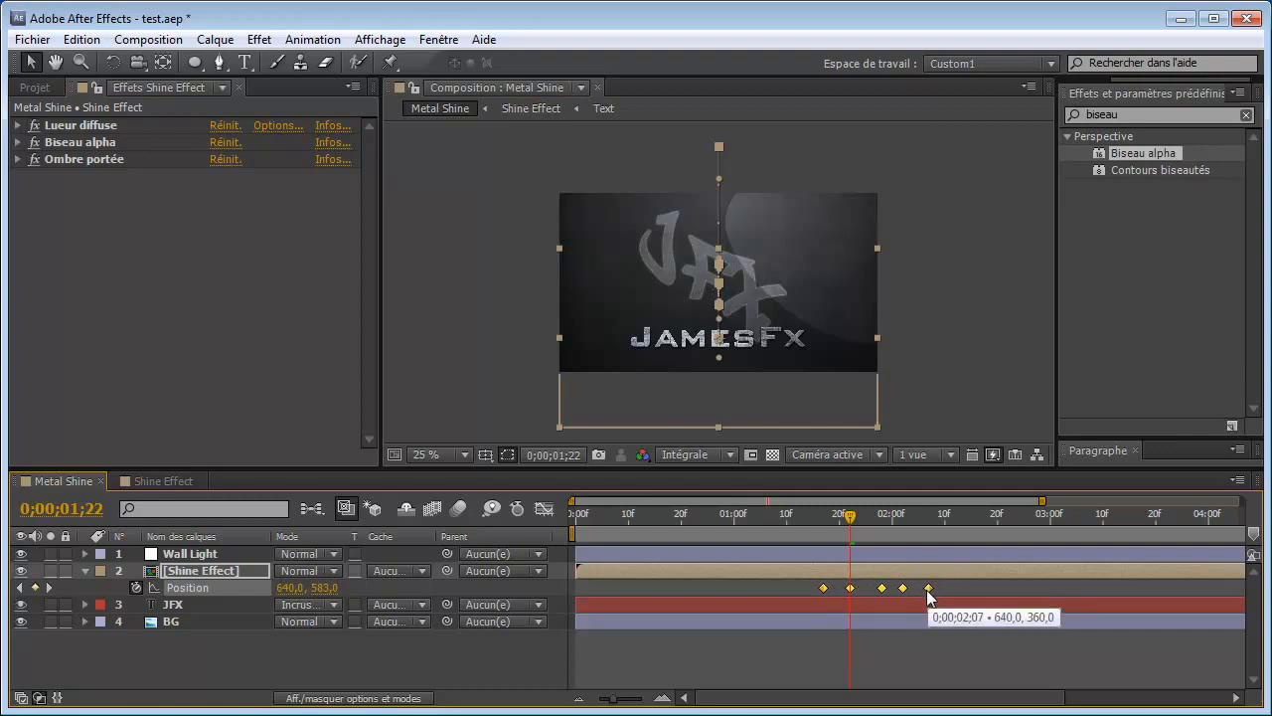
pyautogui.rightClick(927, 589)
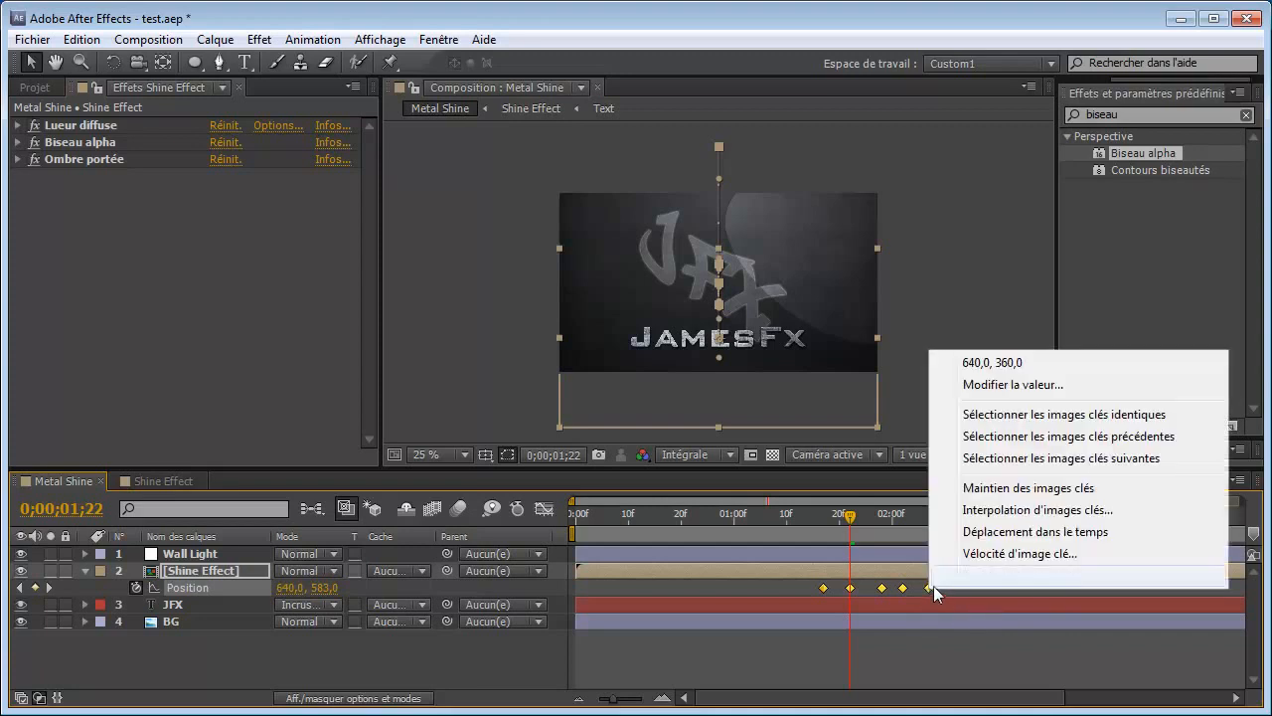
pyautogui.moveTo(979, 576)
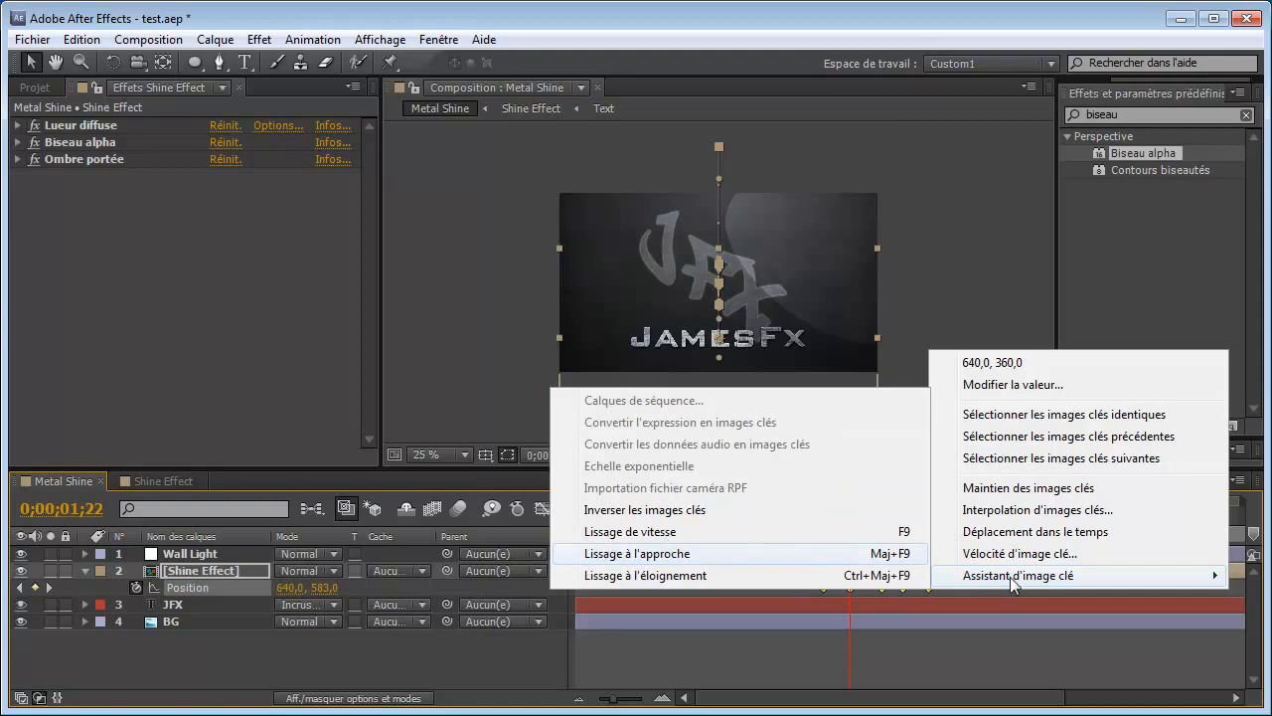
pyautogui.click(617, 533)
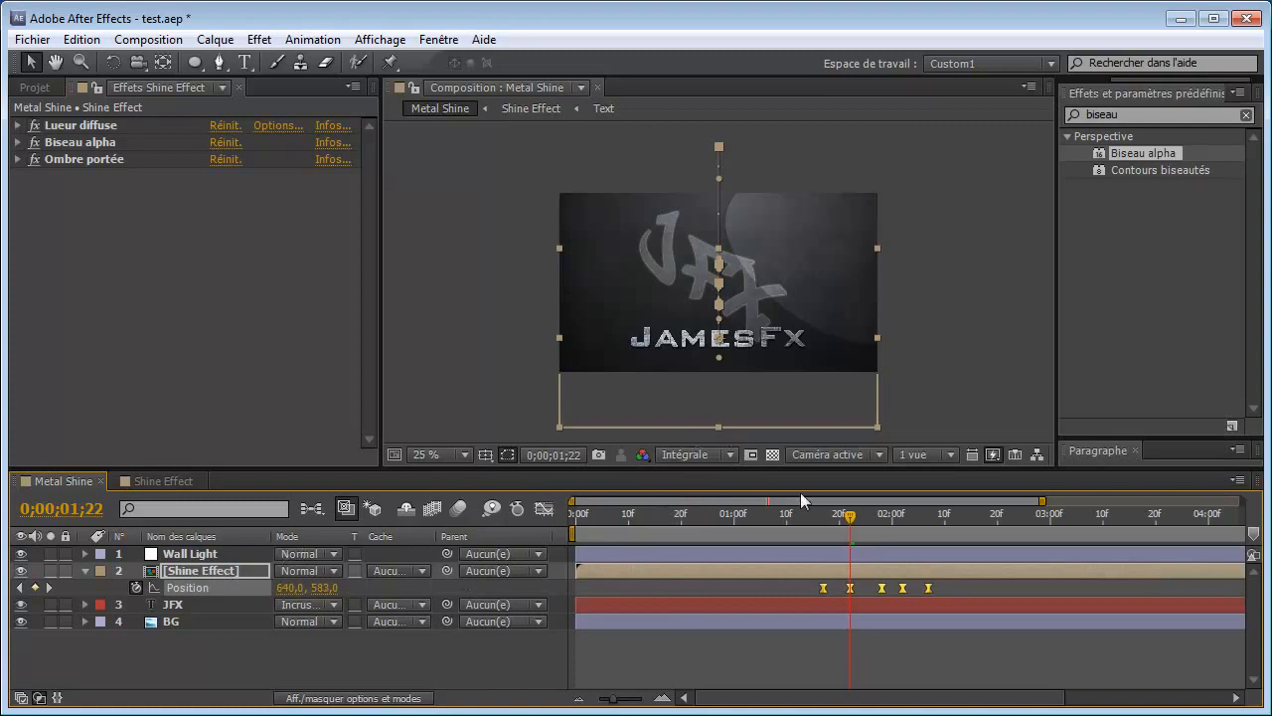
# Step: Show the layer switches, enable motion blur for the Shine Effect layer and the composition, and check the blur around 0;00;01;21
pyautogui.moveTo(851, 515)
pyautogui.mouseDown()
pyautogui.moveTo(818, 515)
pyautogui.moveTo(839, 519)
pyautogui.mouseUp()
pyautogui.press('.')
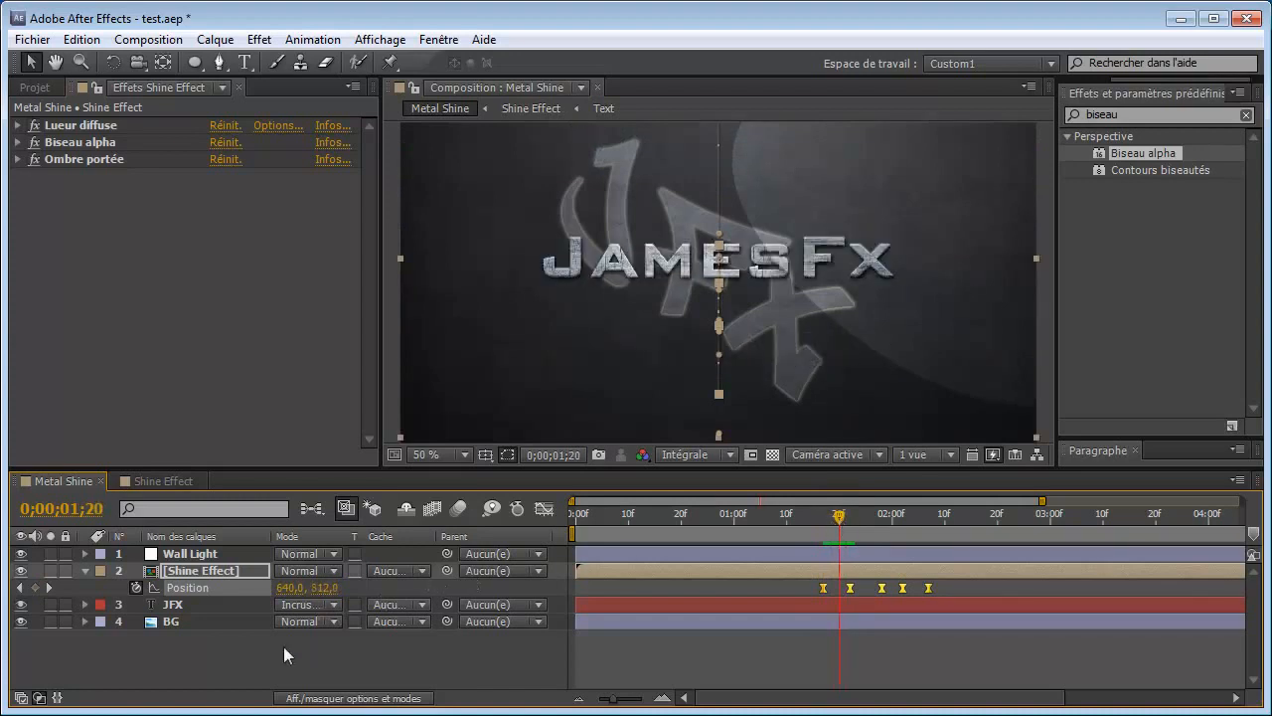
pyautogui.click(383, 699)
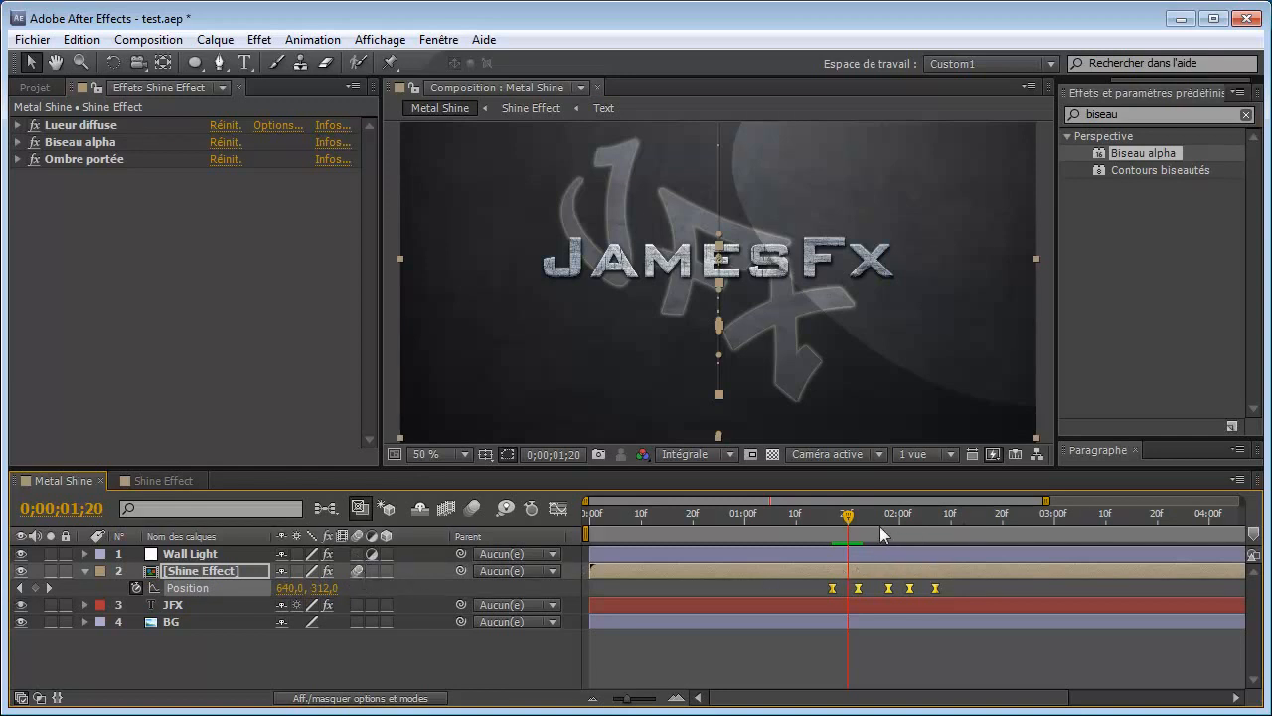
pyautogui.moveTo(847, 517); pyautogui.dragTo(856, 521)
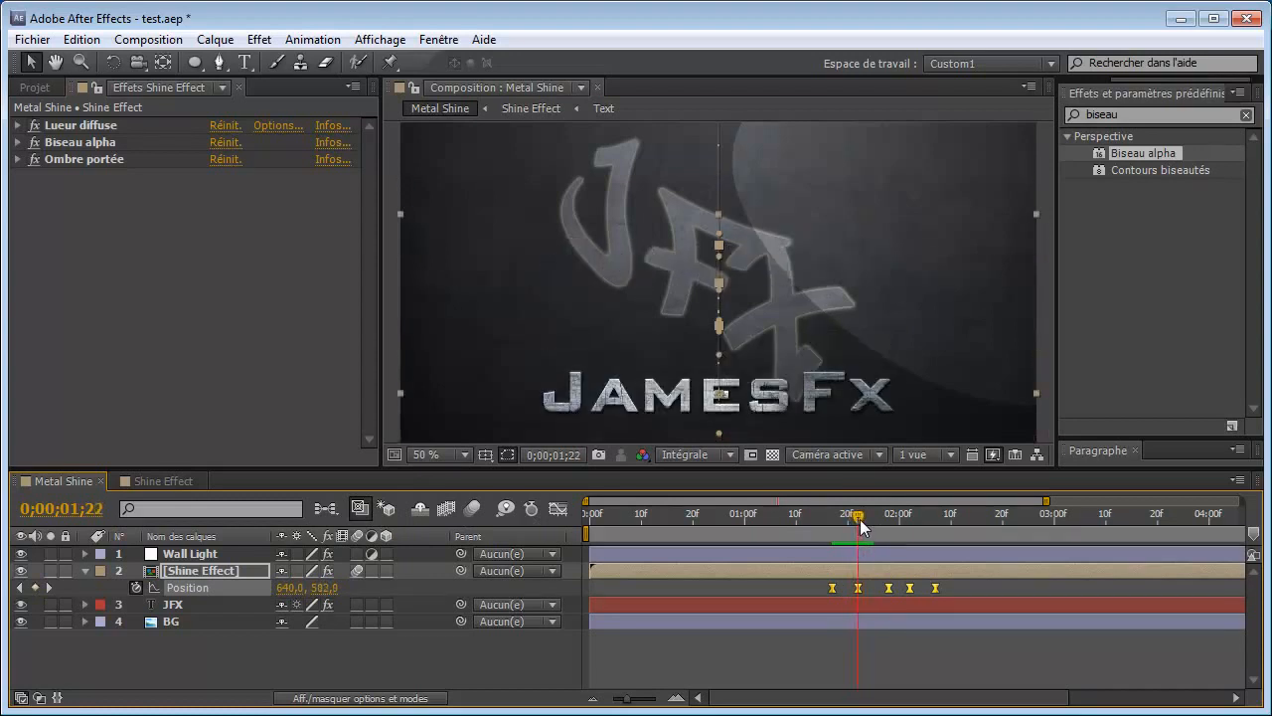
pyautogui.click(473, 510)
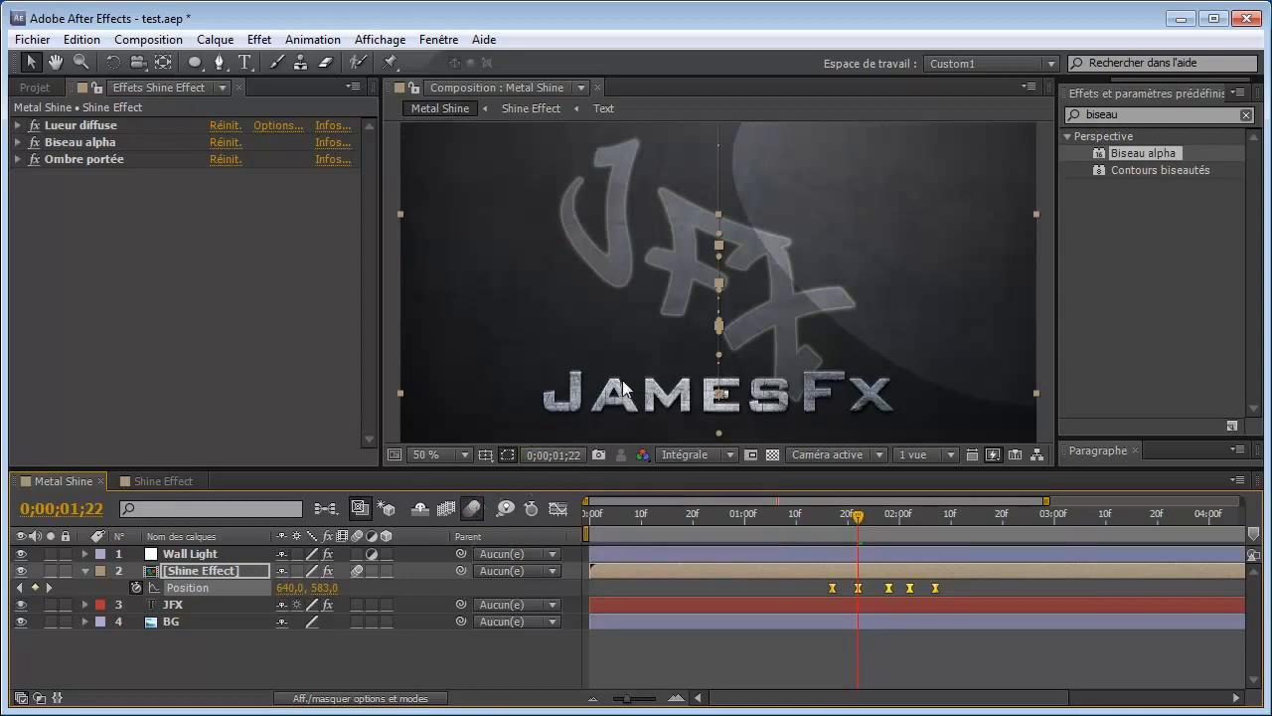
pyautogui.moveTo(861, 524); pyautogui.dragTo(855, 525)
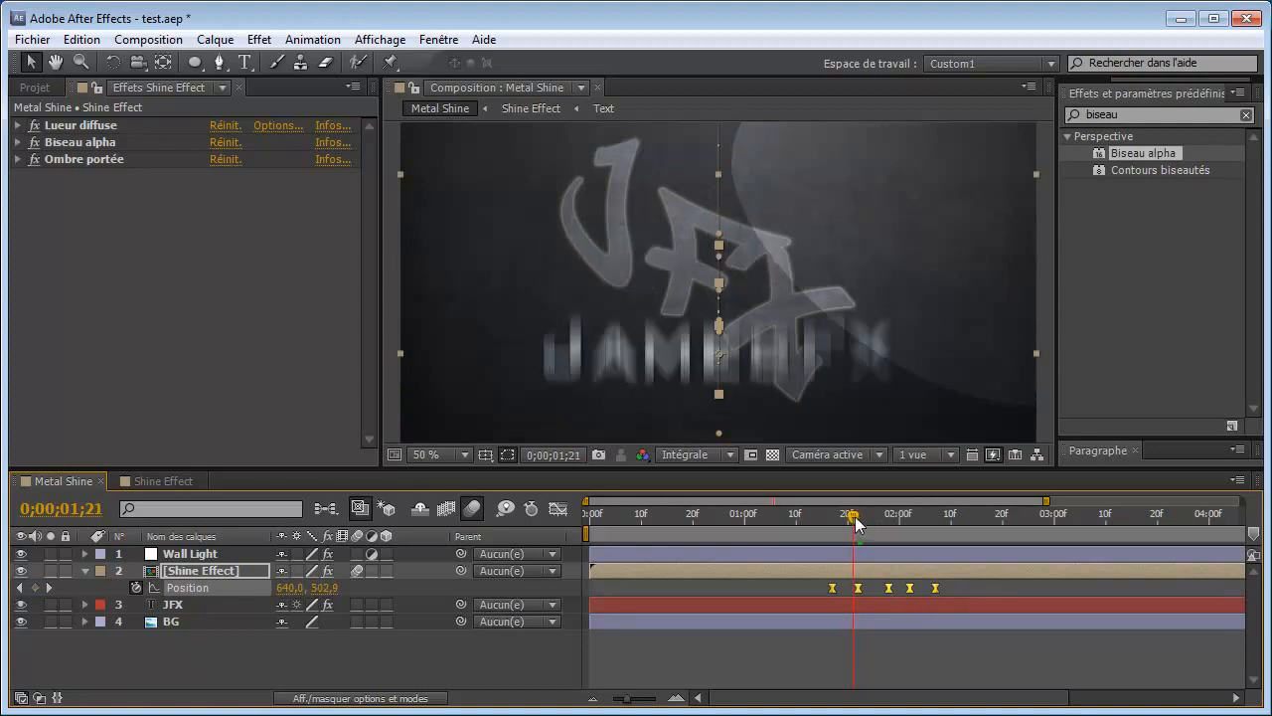
pyautogui.moveTo(856, 516)
pyautogui.mouseDown()
pyautogui.moveTo(889, 514)
pyautogui.moveTo(857, 519)
pyautogui.mouseUp()
# Step: Enable motion blur on the JFX text layer and scrub back to 0;00;01;16
pyautogui.click(355, 604)
pyautogui.moveTo(854, 517); pyautogui.dragTo(829, 520)
pyautogui.press(',')
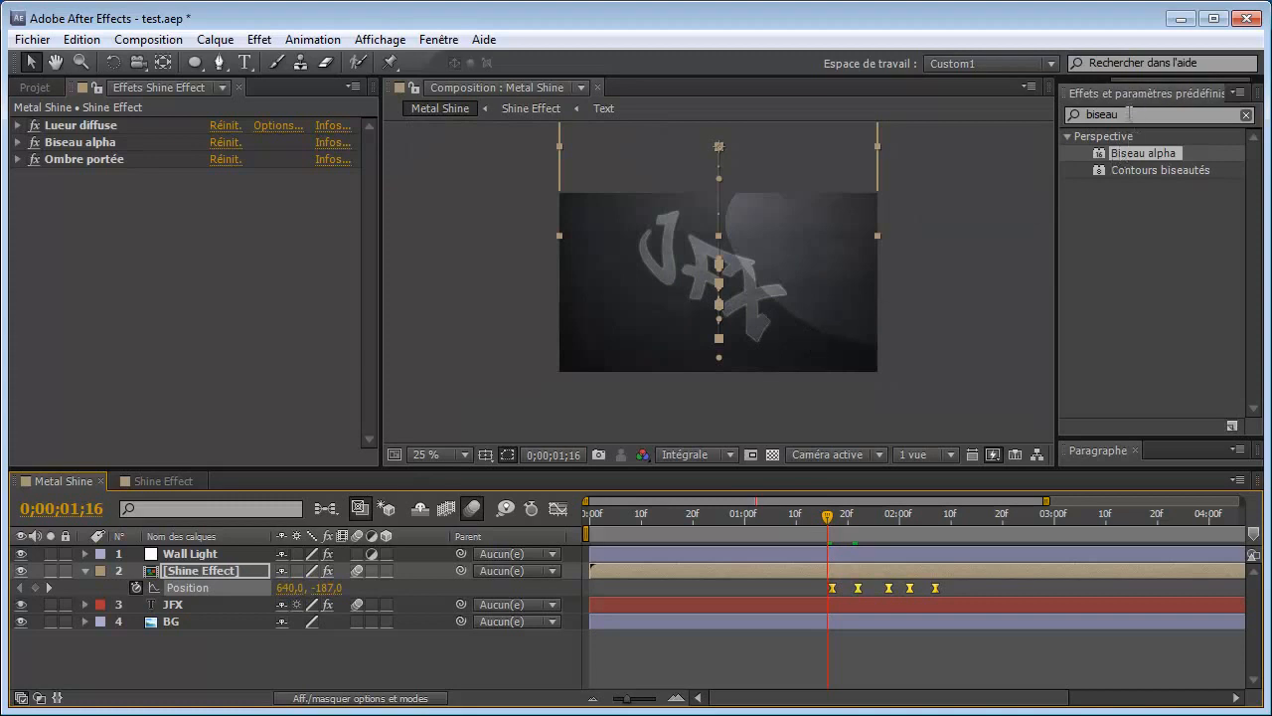
# Step: Move the current time to 0;00;01;13 and create a 1280 x 720 px solid named Particule with colour 000000
pyautogui.moveTo(826, 517); pyautogui.dragTo(812, 517)
pyautogui.click(377, 652)
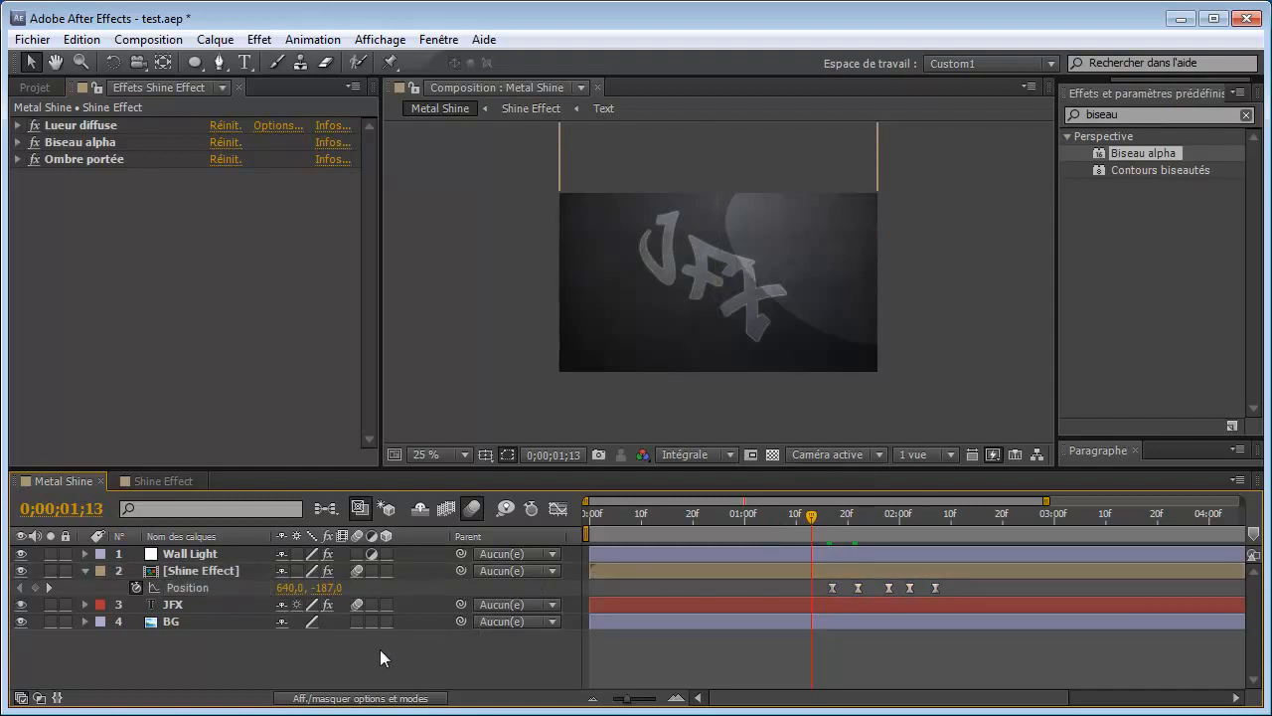
pyautogui.hotkey('ctrl', 'y')
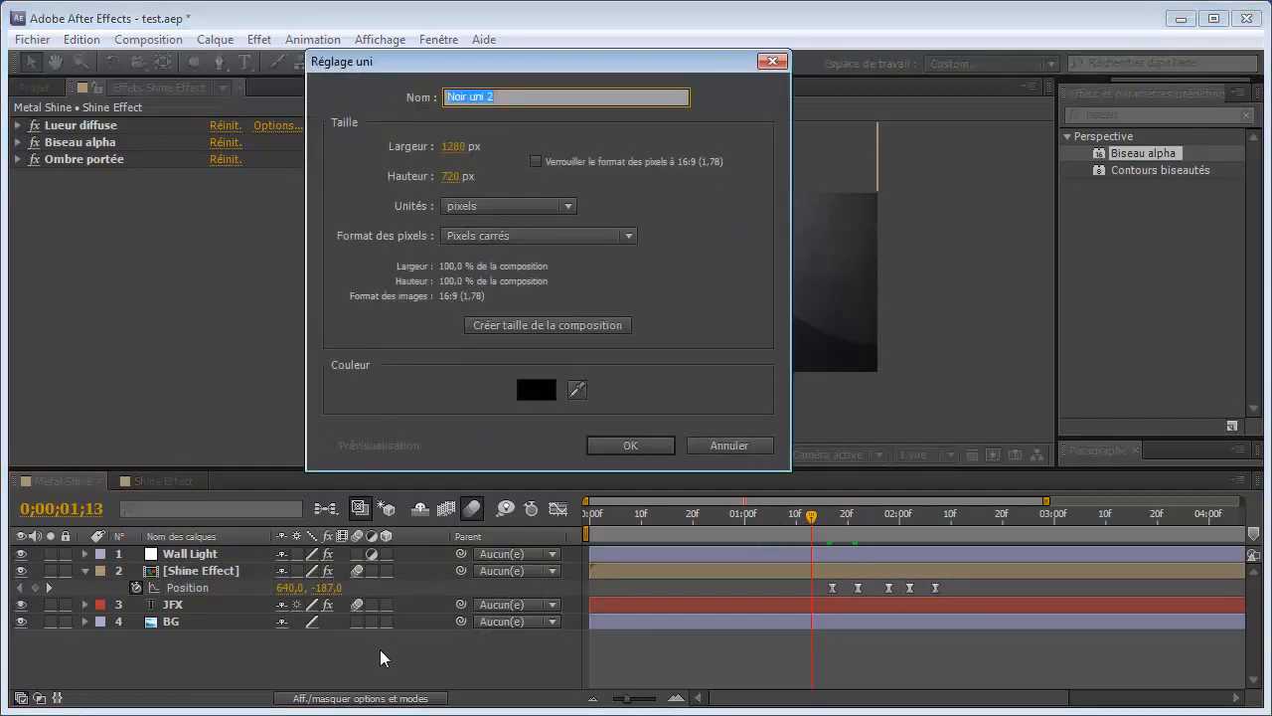
pyautogui.write('Particule')
pyautogui.click(536, 389)
pyautogui.moveTo(47, 50); pyautogui.dragTo(129, 12)
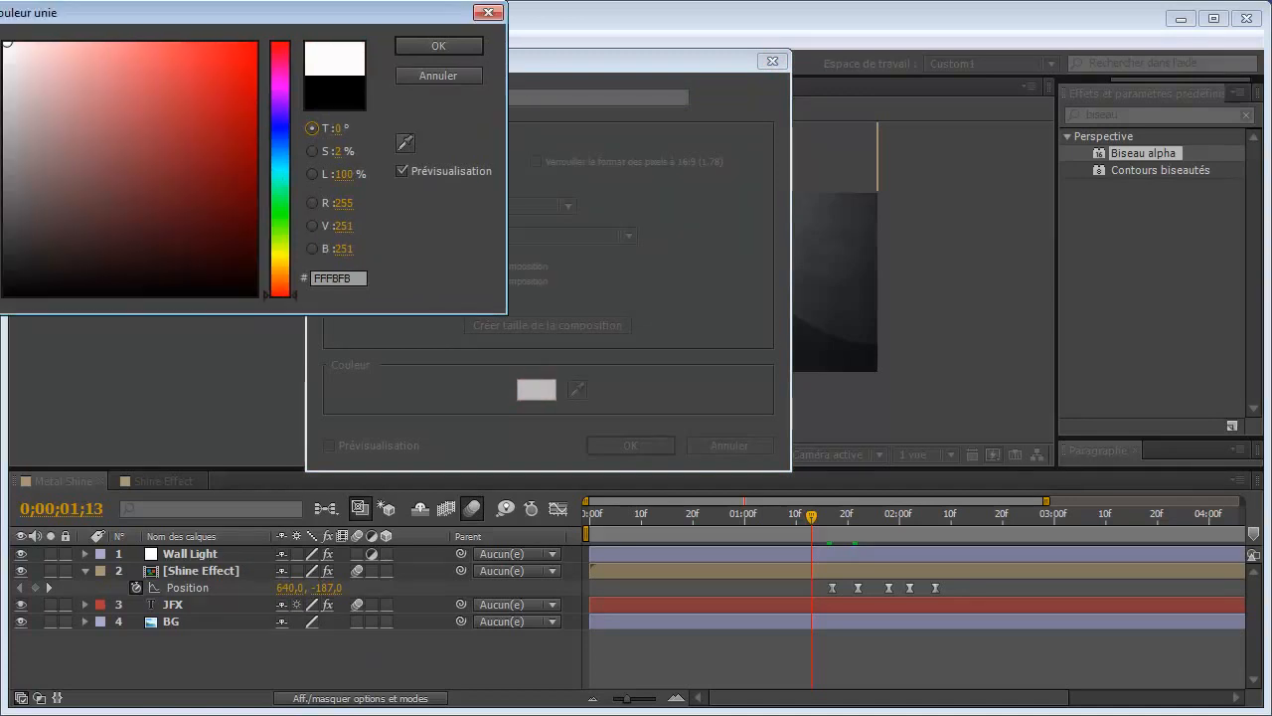
pyautogui.moveTo(209, 13); pyautogui.dragTo(285, 58)
pyautogui.moveTo(126, 88); pyautogui.dragTo(53, 86)
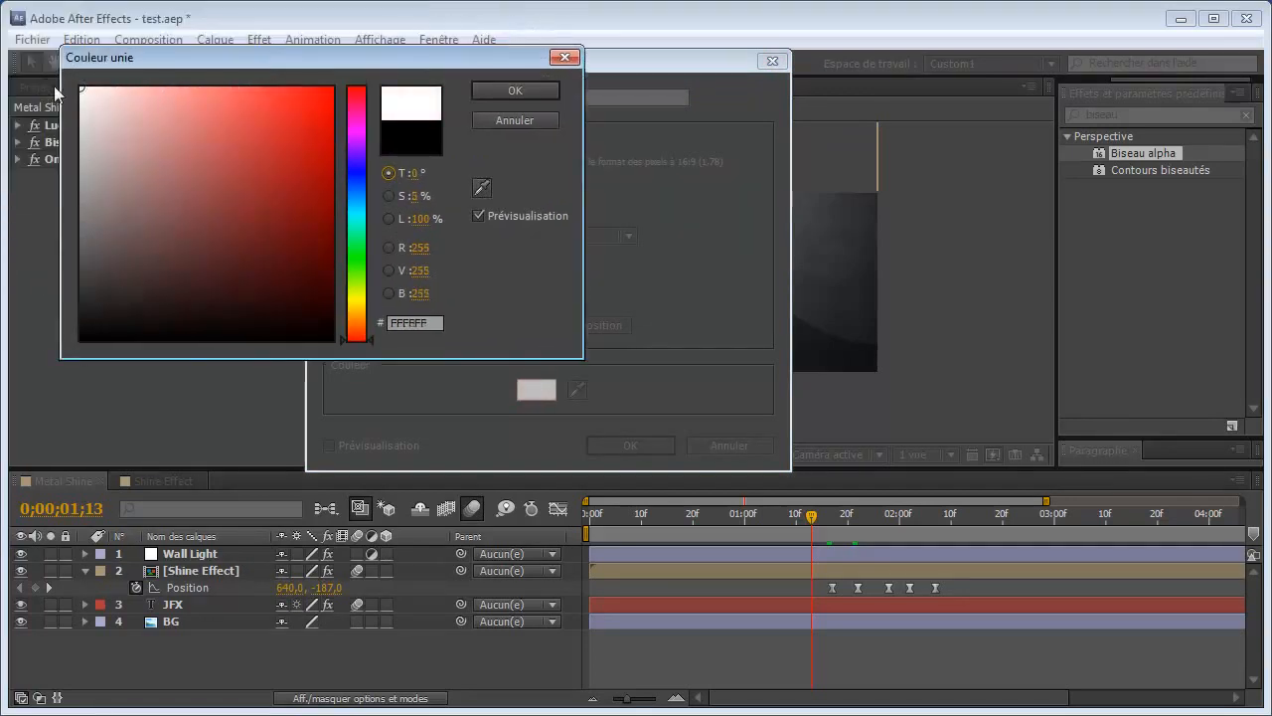
pyautogui.moveTo(114, 318); pyautogui.dragTo(79, 341)
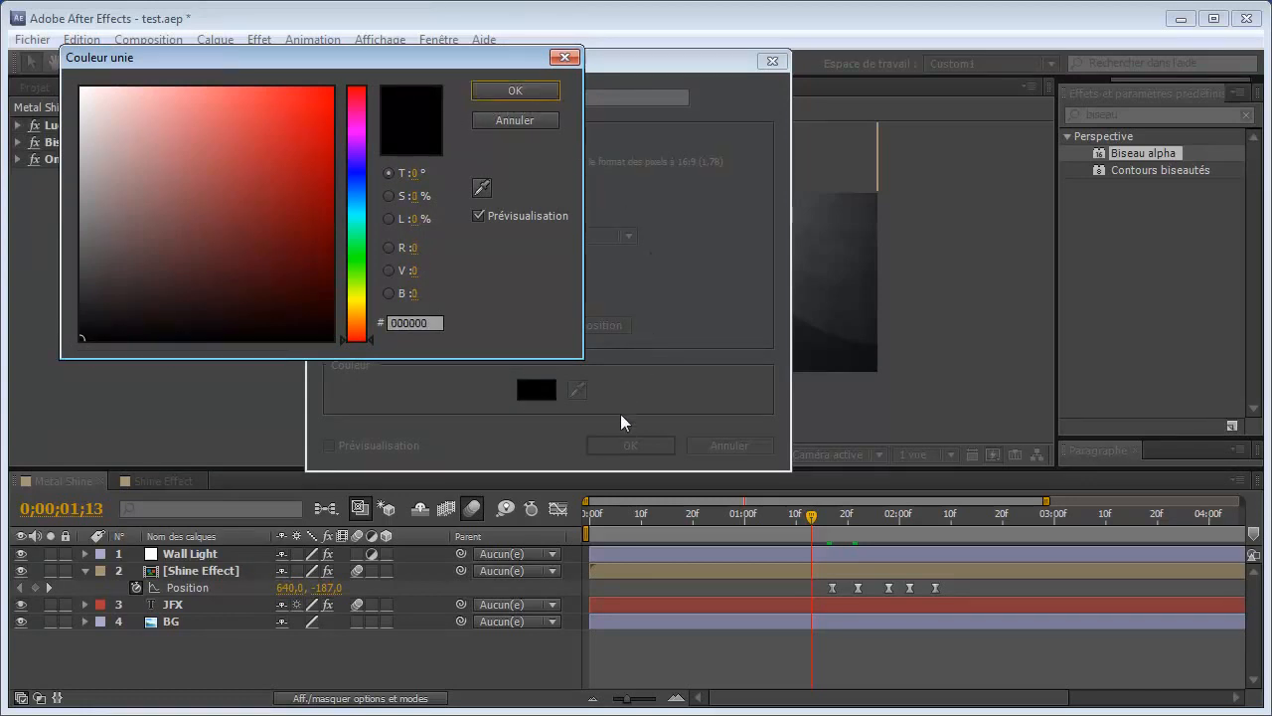
pyautogui.click(515, 89)
pyautogui.click(630, 445)
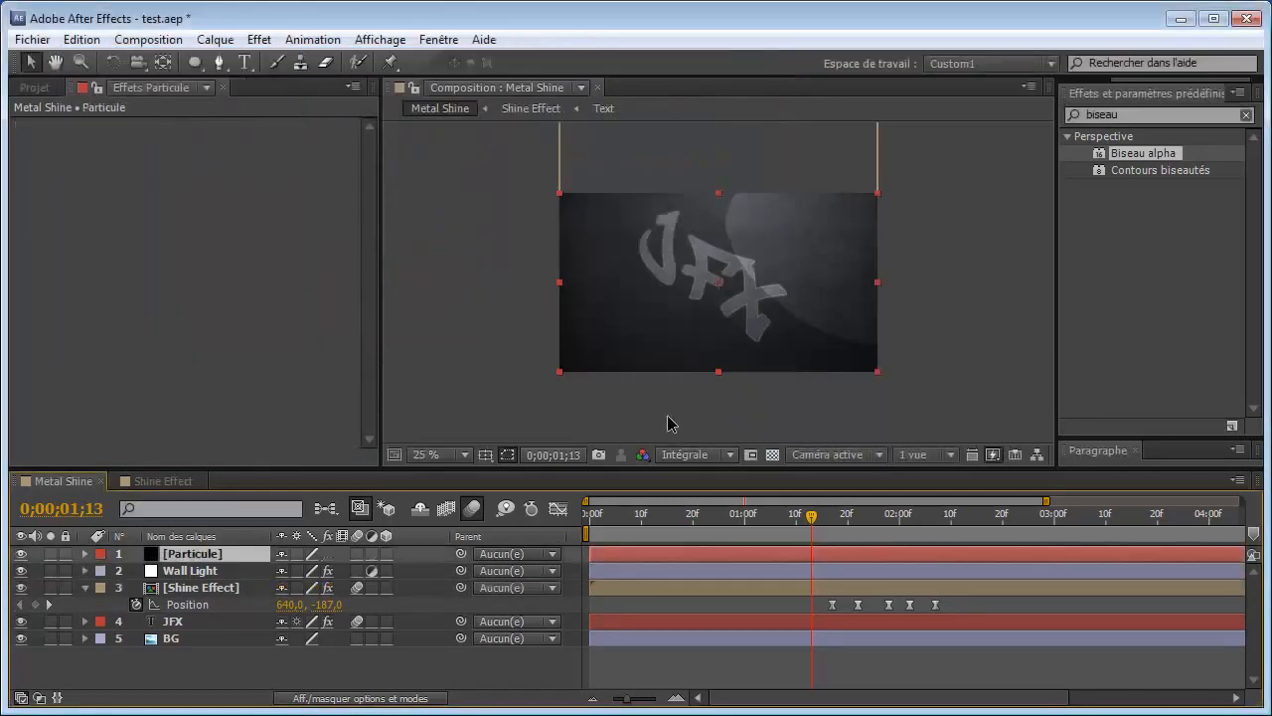
# Step: Find the CC Particle World effect by searching for cc parti and apply it to the Particule solid
pyautogui.hotkey('ctrl', '5')
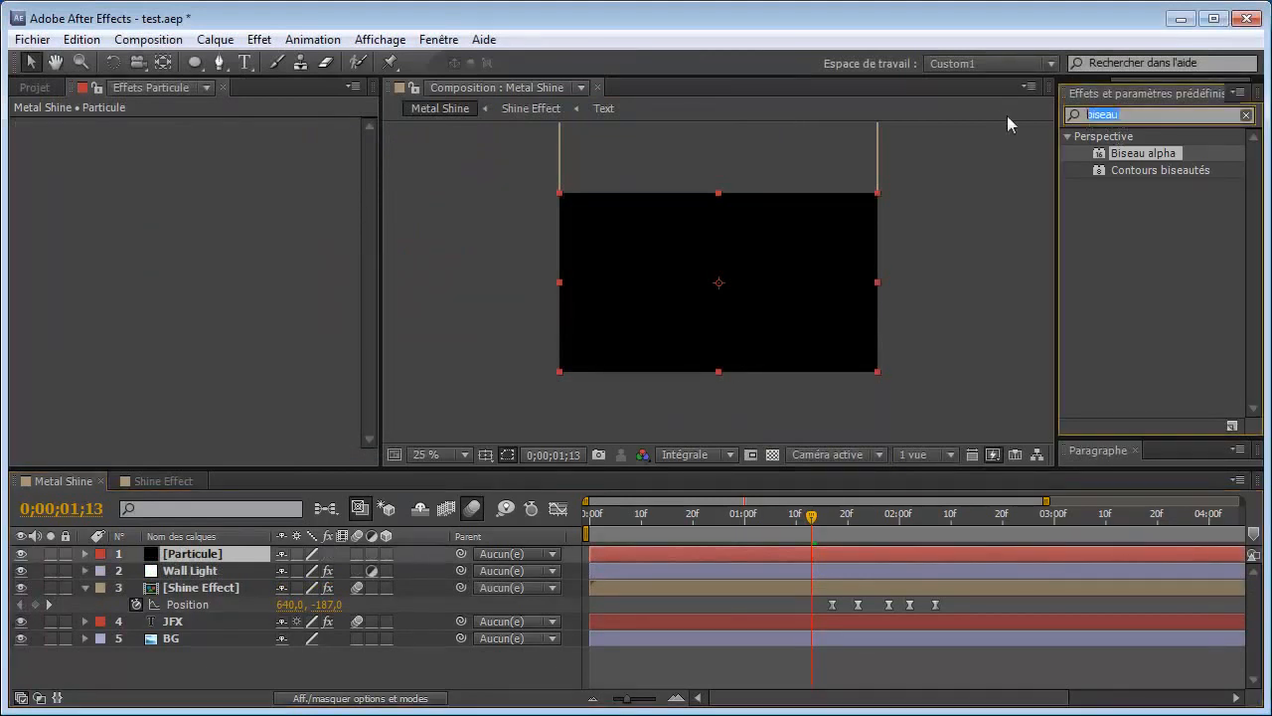
pyautogui.write('cc par')
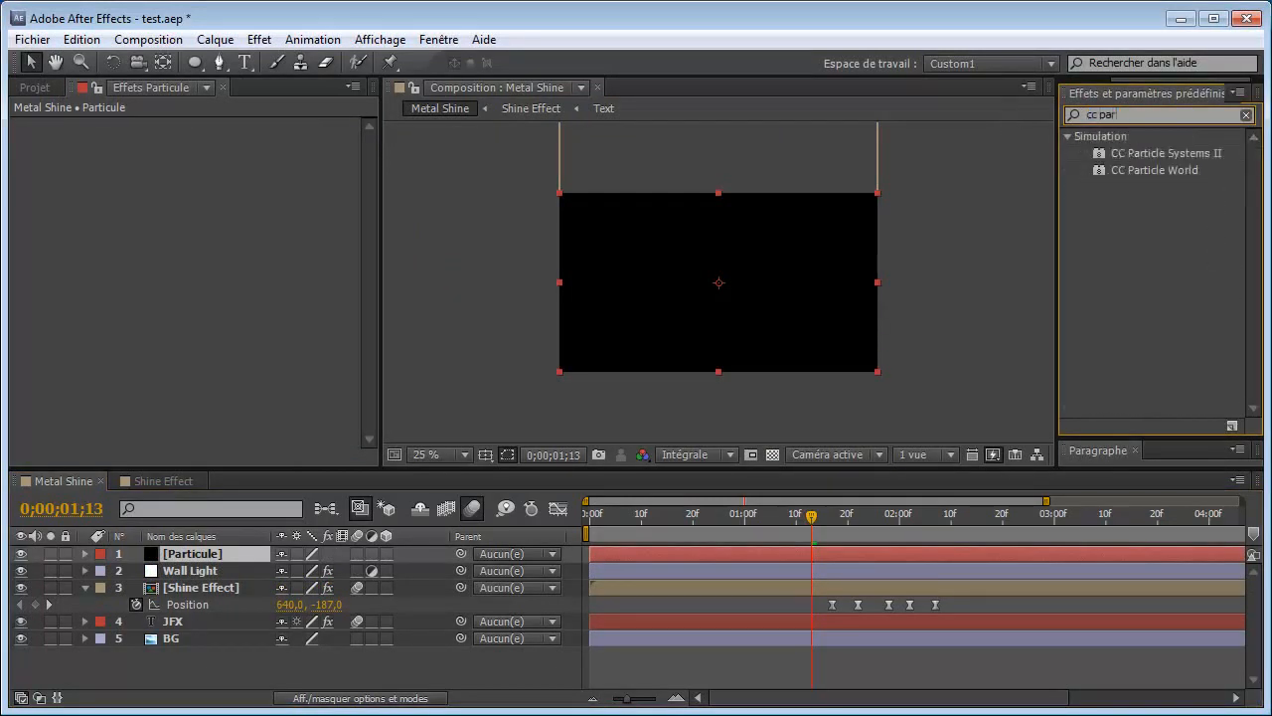
pyautogui.write('ticul')
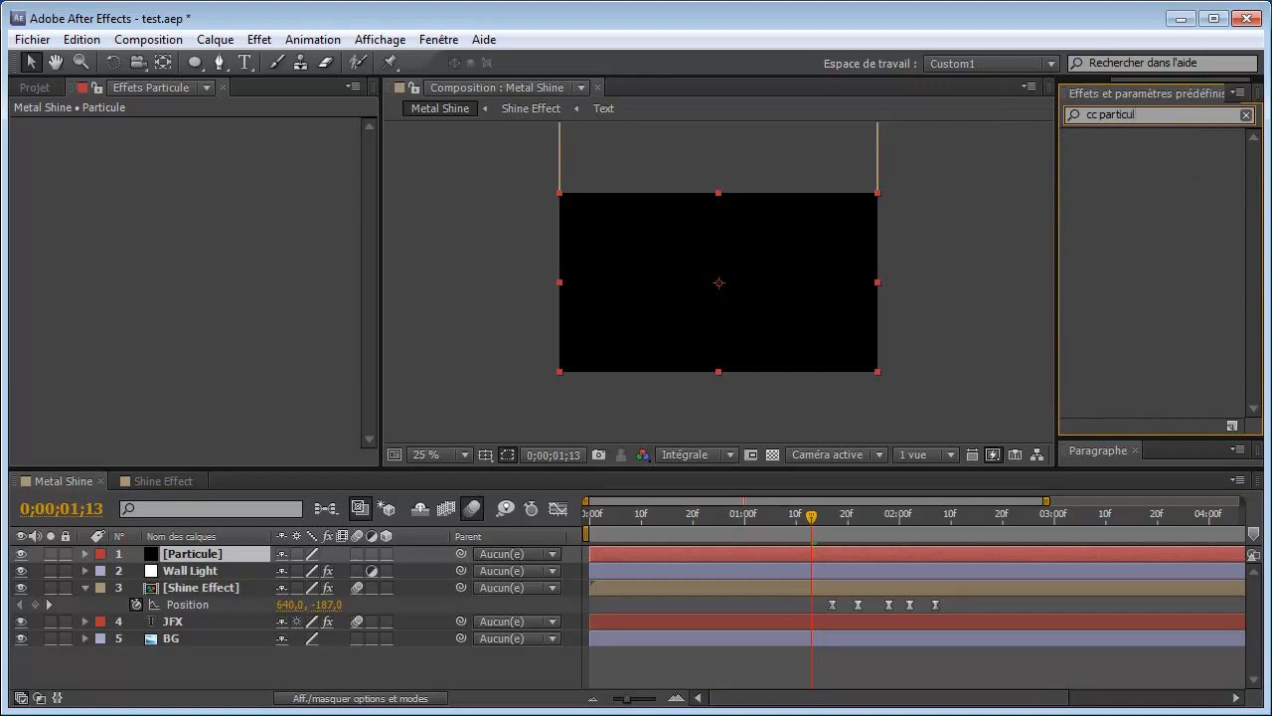
pyautogui.press('BackSpace')
pyautogui.press('BackSpace')
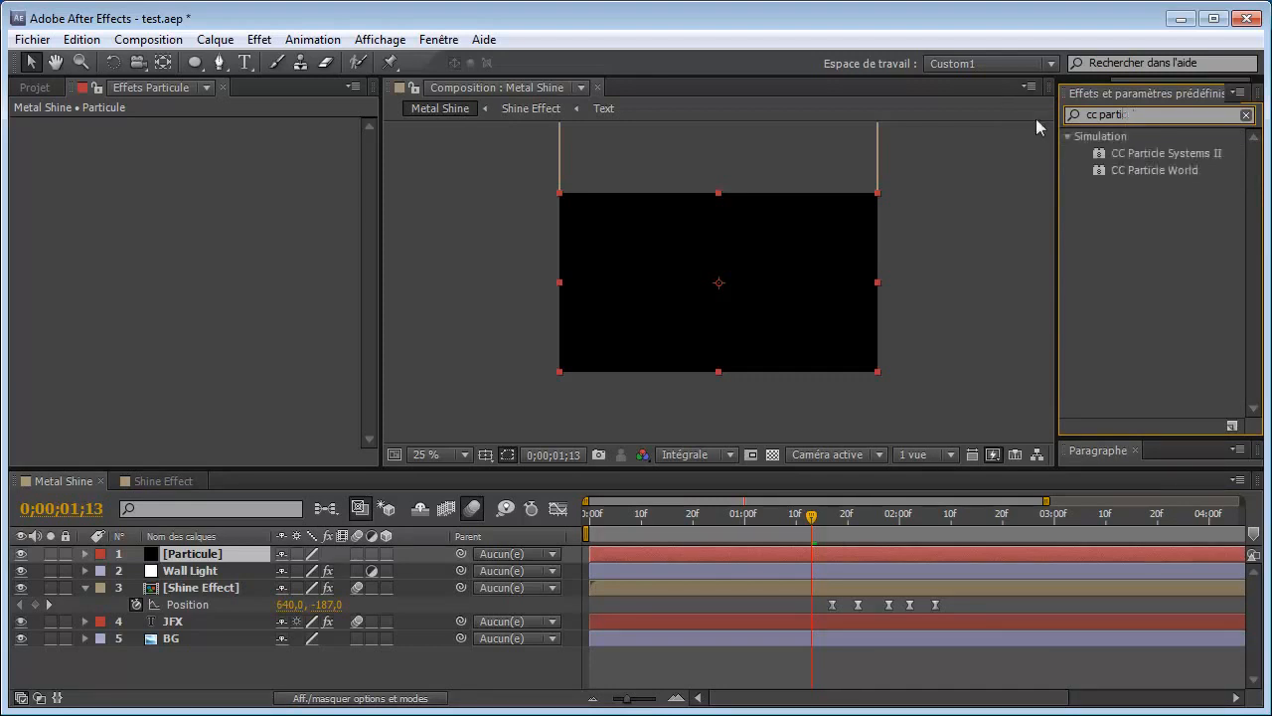
pyautogui.click(1154, 173)
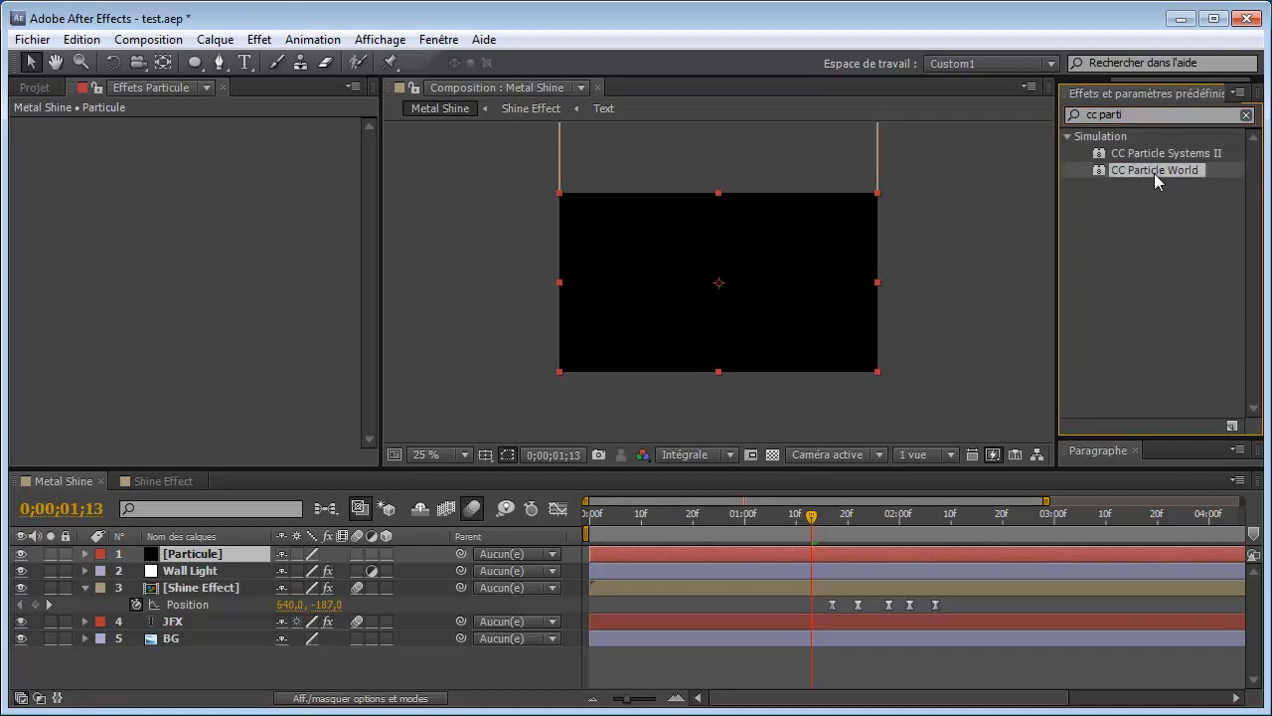
pyautogui.doubleClick(1155, 173)
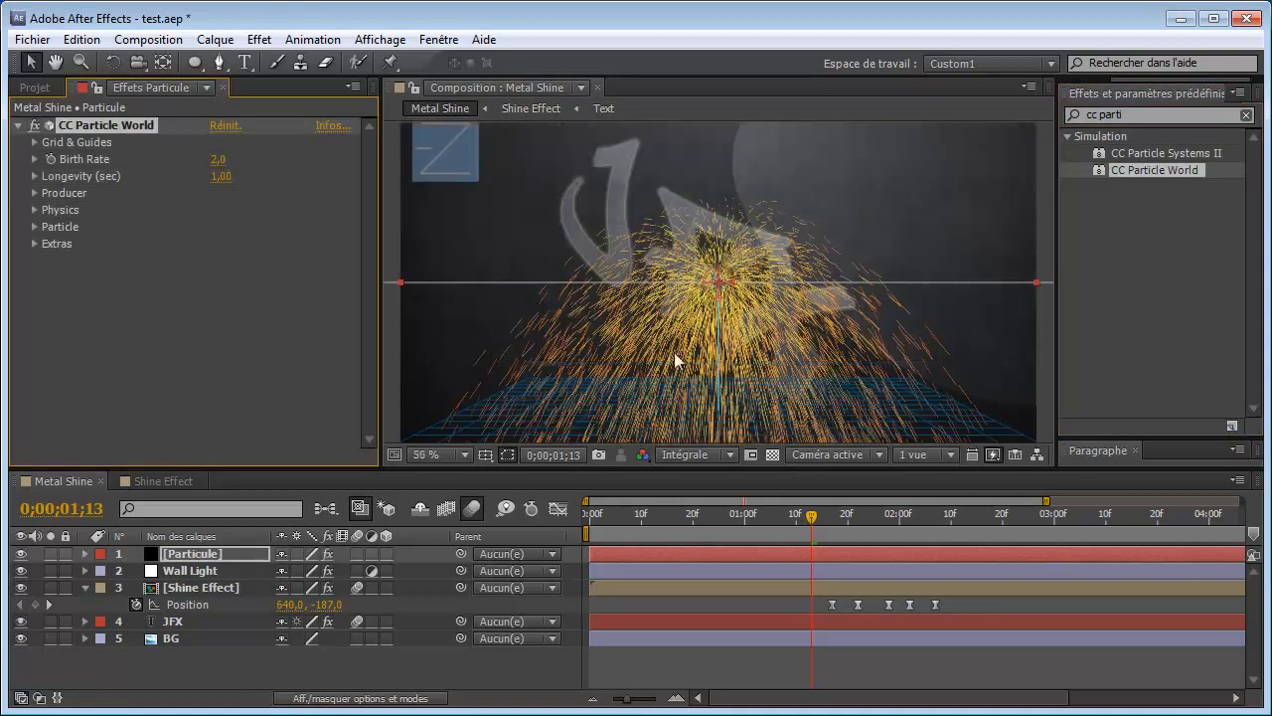
# Step: Move the Particule layer directly below Shine Effect, collapse Shine Effect's properties and set the current time to 0;00;02;19
pyautogui.moveTo(697, 471)
pyautogui.mouseDown()
pyautogui.moveTo(697, 519)
pyautogui.moveTo(696, 467)
pyautogui.mouseUp()
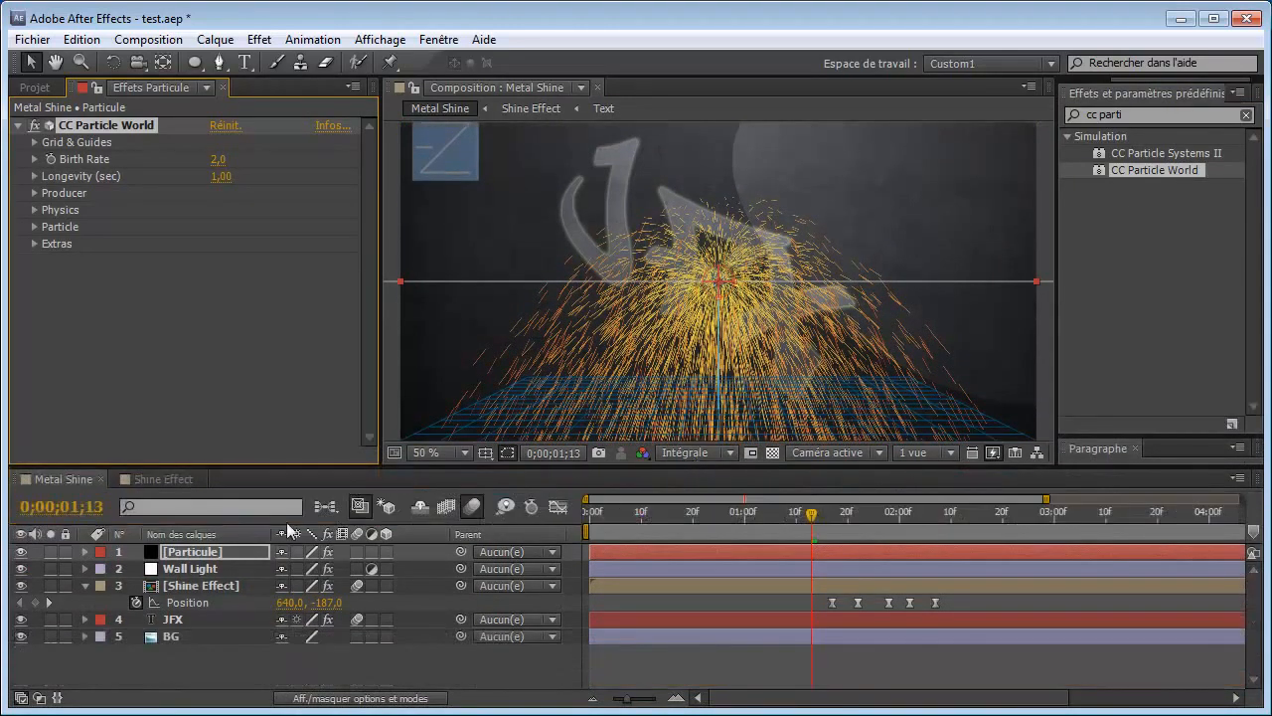
pyautogui.moveTo(227, 551); pyautogui.dragTo(208, 605)
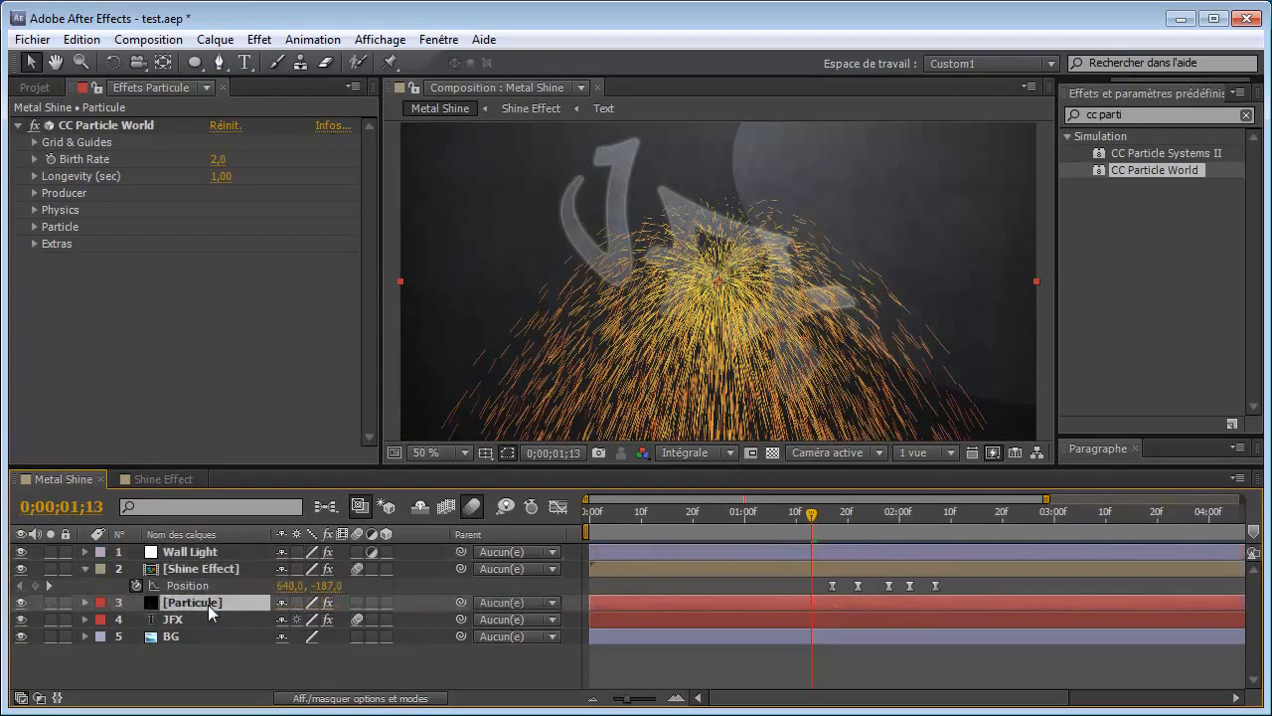
pyautogui.click(85, 568)
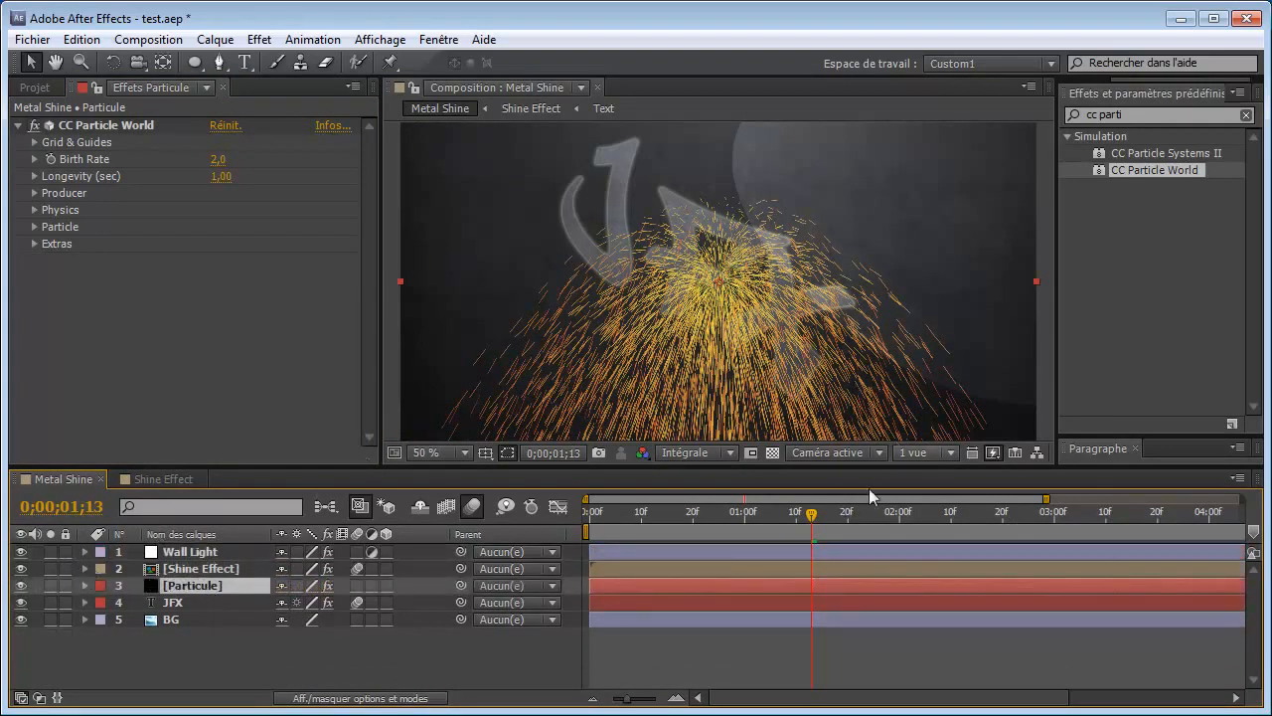
pyautogui.moveTo(796, 466); pyautogui.dragTo(795, 519)
pyautogui.moveTo(985, 573); pyautogui.dragTo(996, 577)
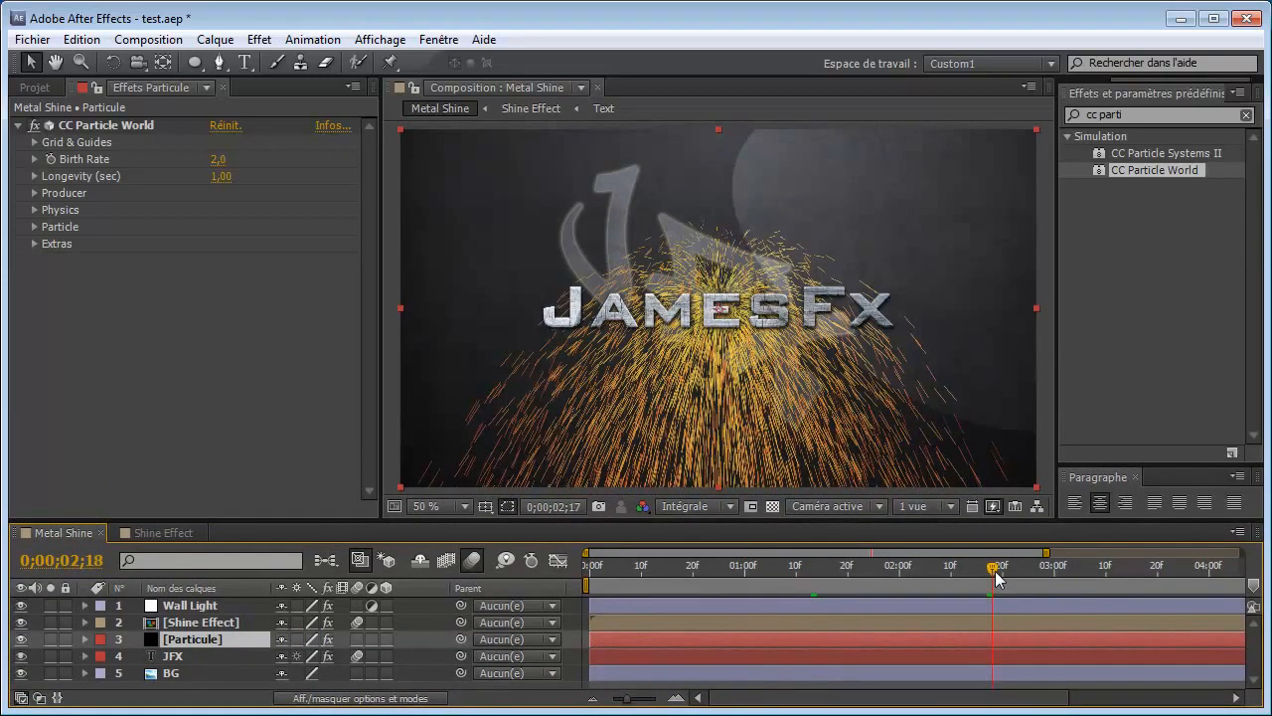
pyautogui.click(997, 576)
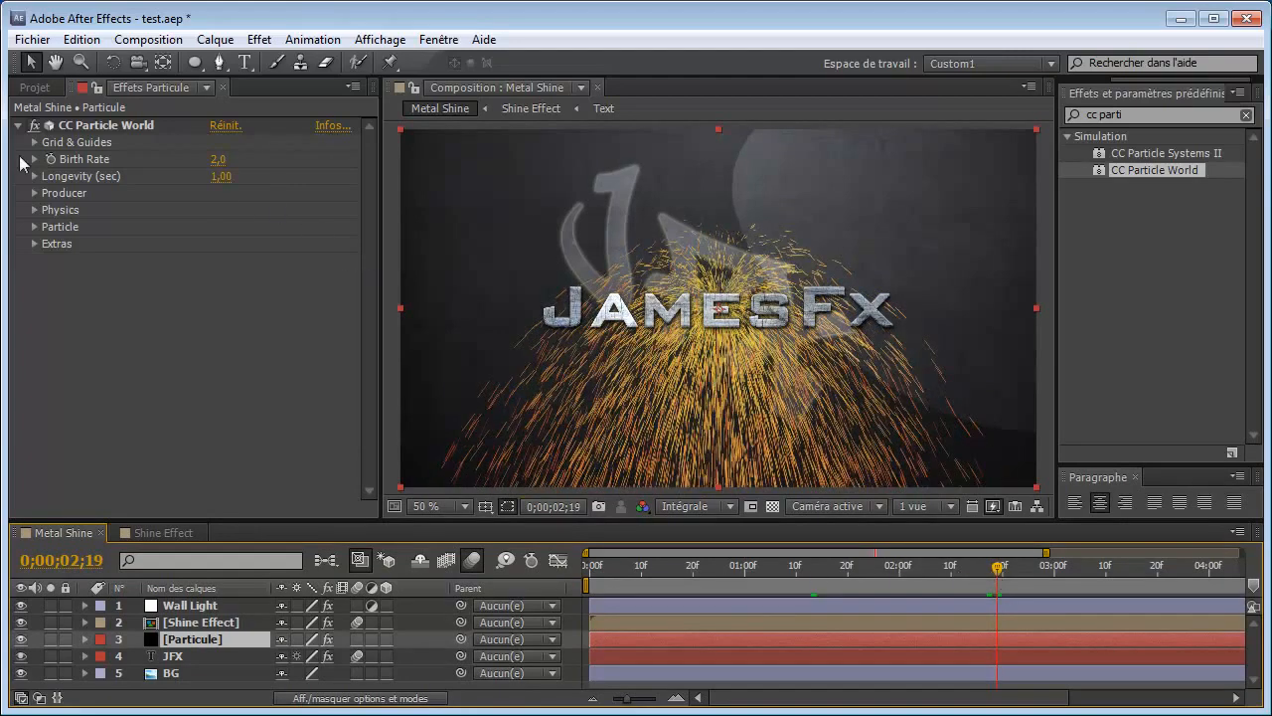
# Step: Turn off the Position, Radius, Motion Path, Grid, Horizon and Axis Box guides of CC Particle World
pyautogui.click(35, 143)
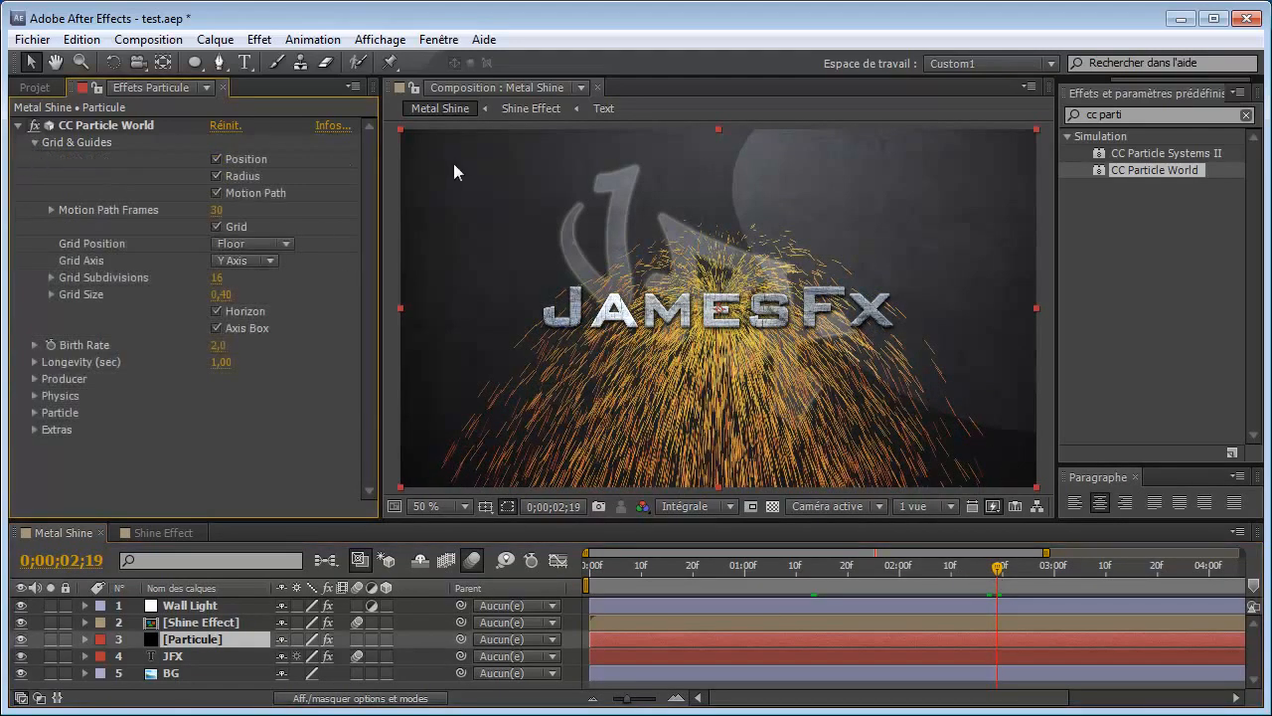
pyautogui.press(',')
pyautogui.press('.')
pyautogui.click(216, 159)
pyautogui.click(215, 176)
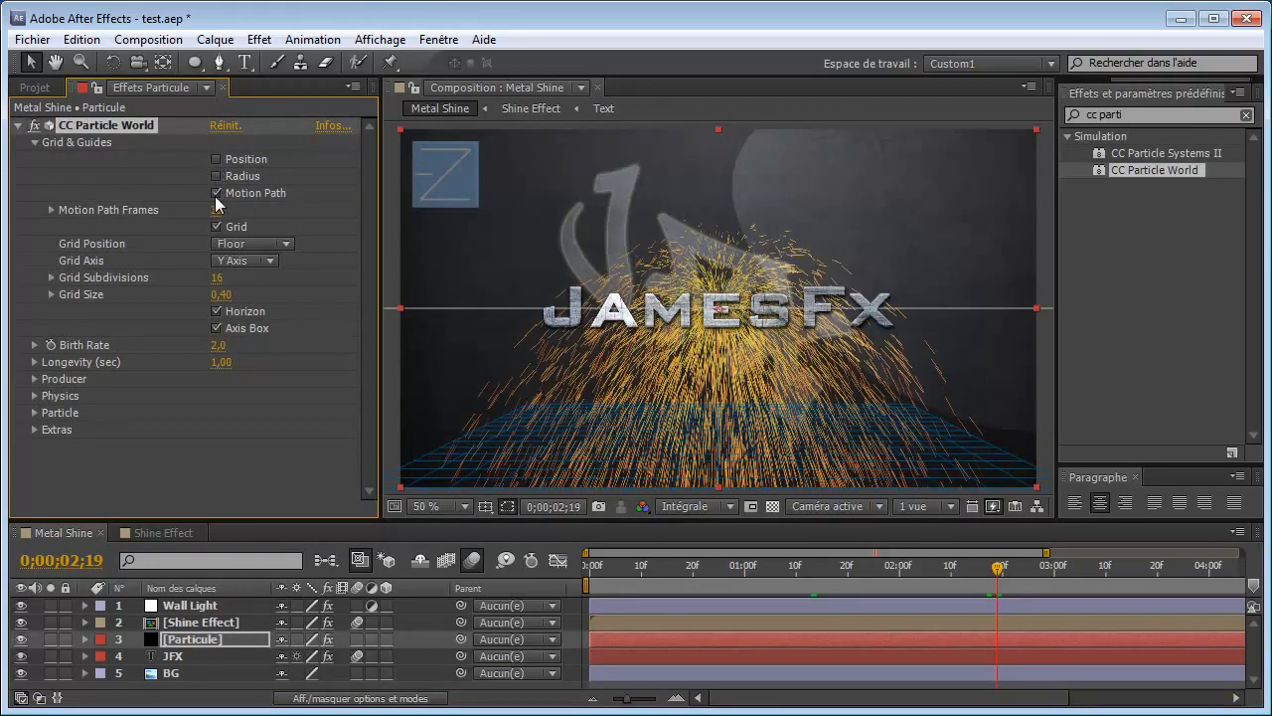
pyautogui.click(216, 195)
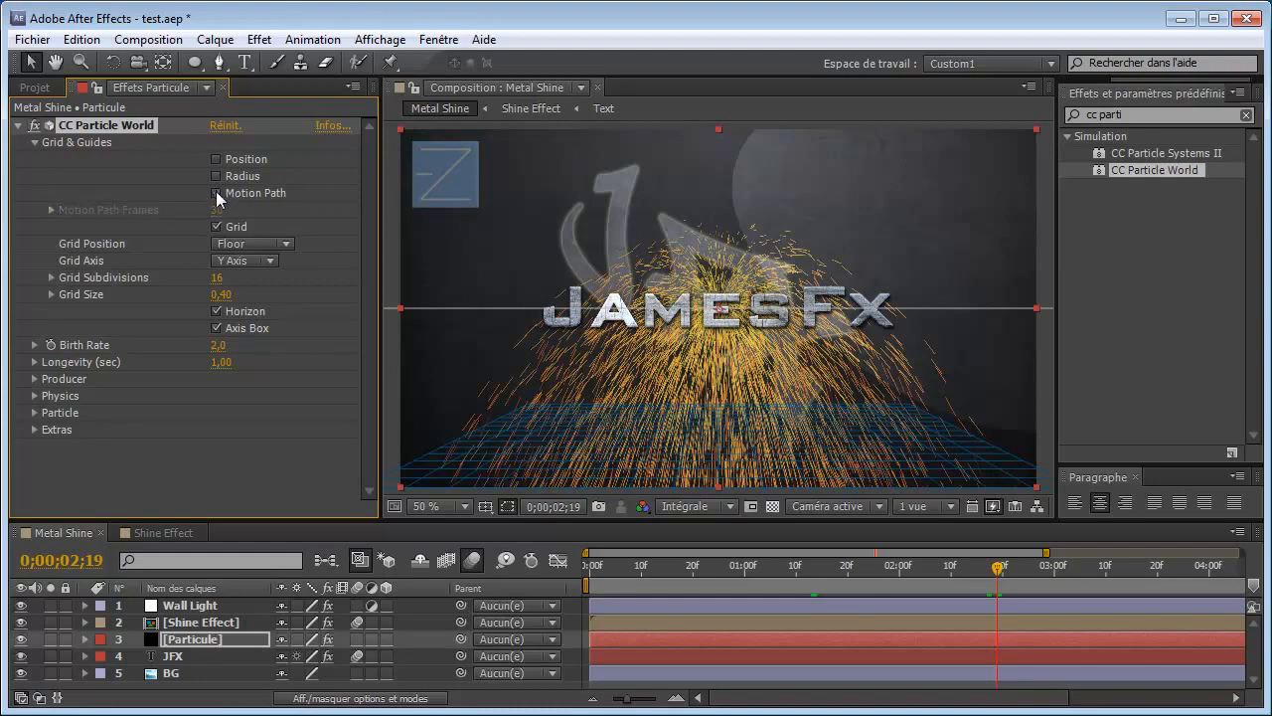
pyautogui.click(216, 227)
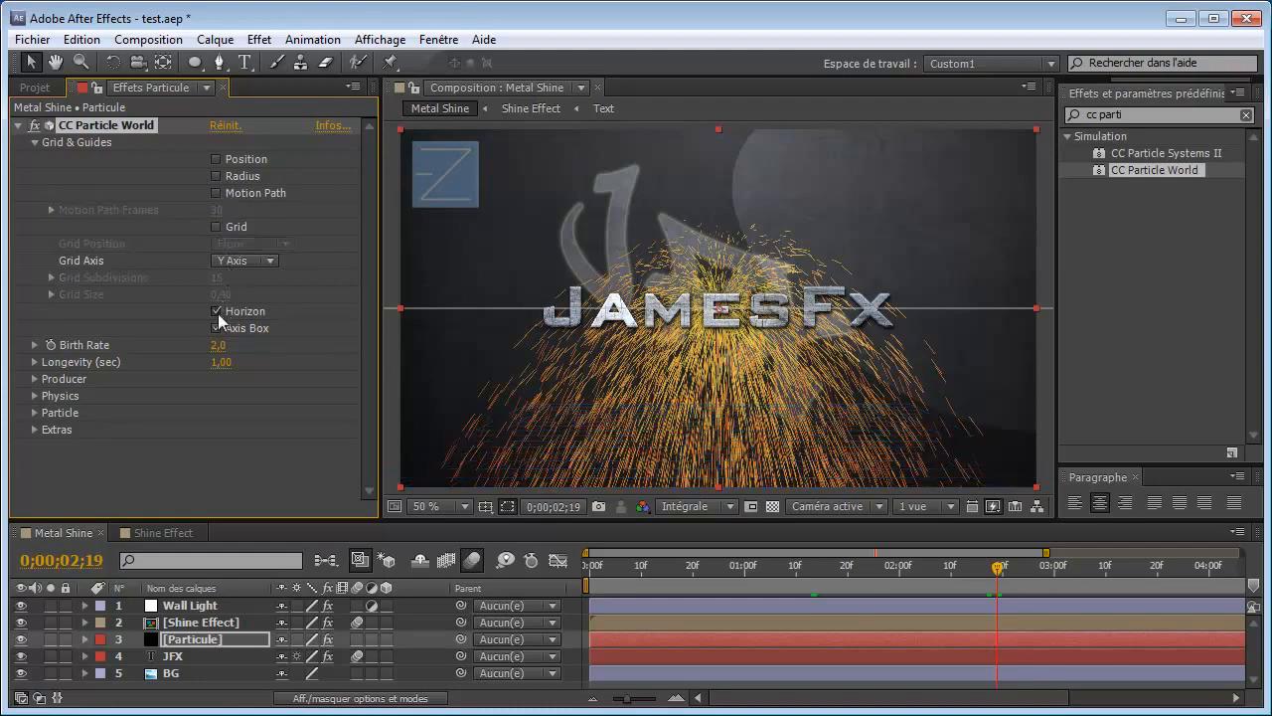
pyautogui.click(217, 329)
pyautogui.click(218, 311)
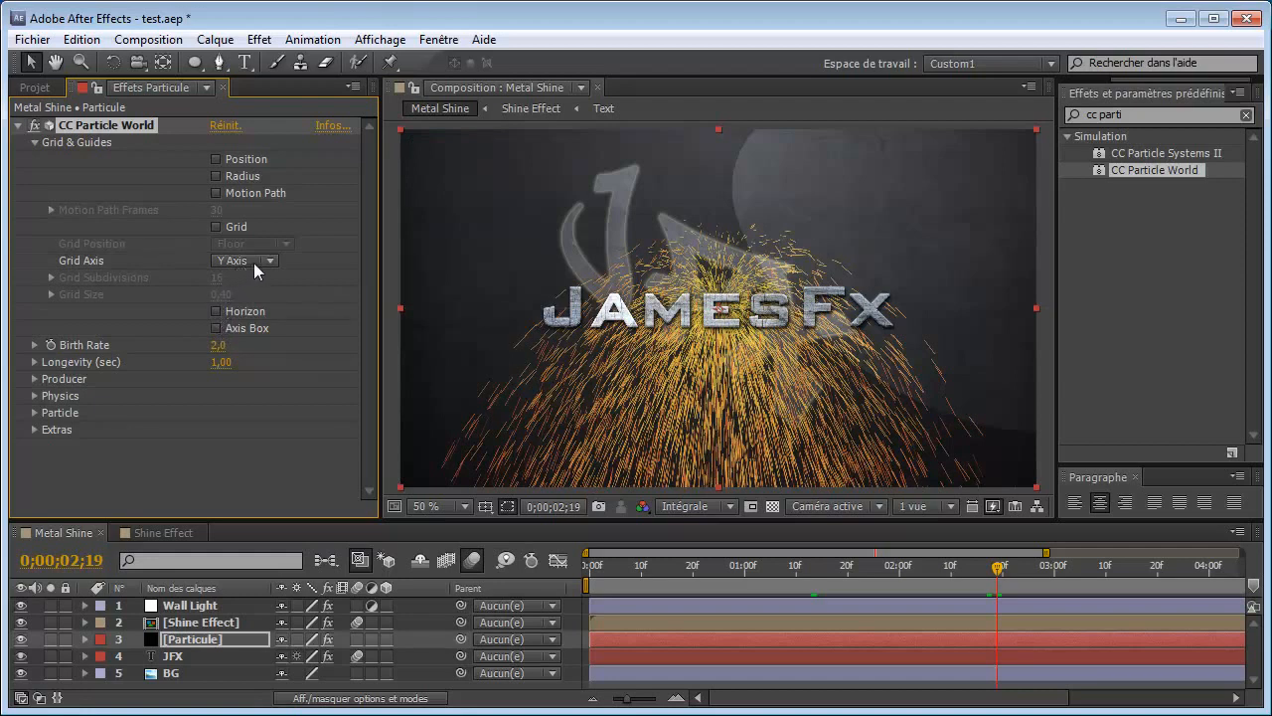
pyautogui.click(33, 142)
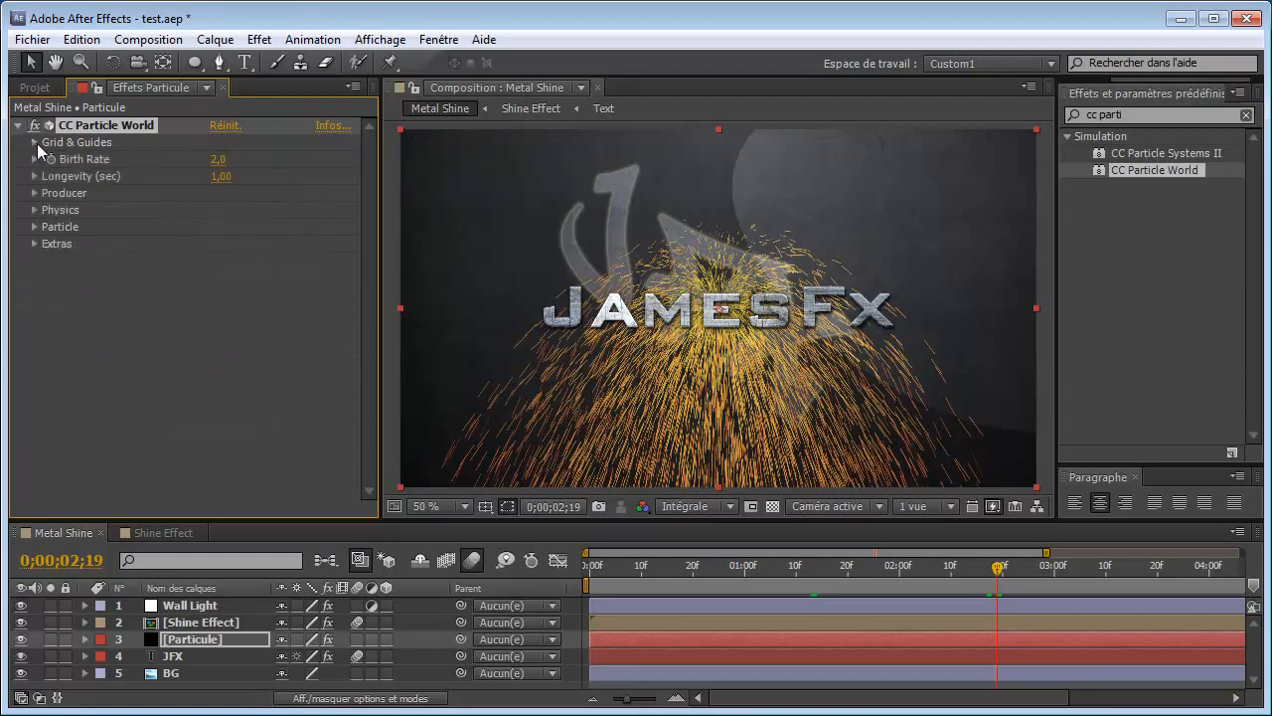
# Step: Set the particle producer's Position Y to -0,73, Radius X to 1,395 and Radius Y to 0,675, and increase Radius Z
pyautogui.click(35, 194)
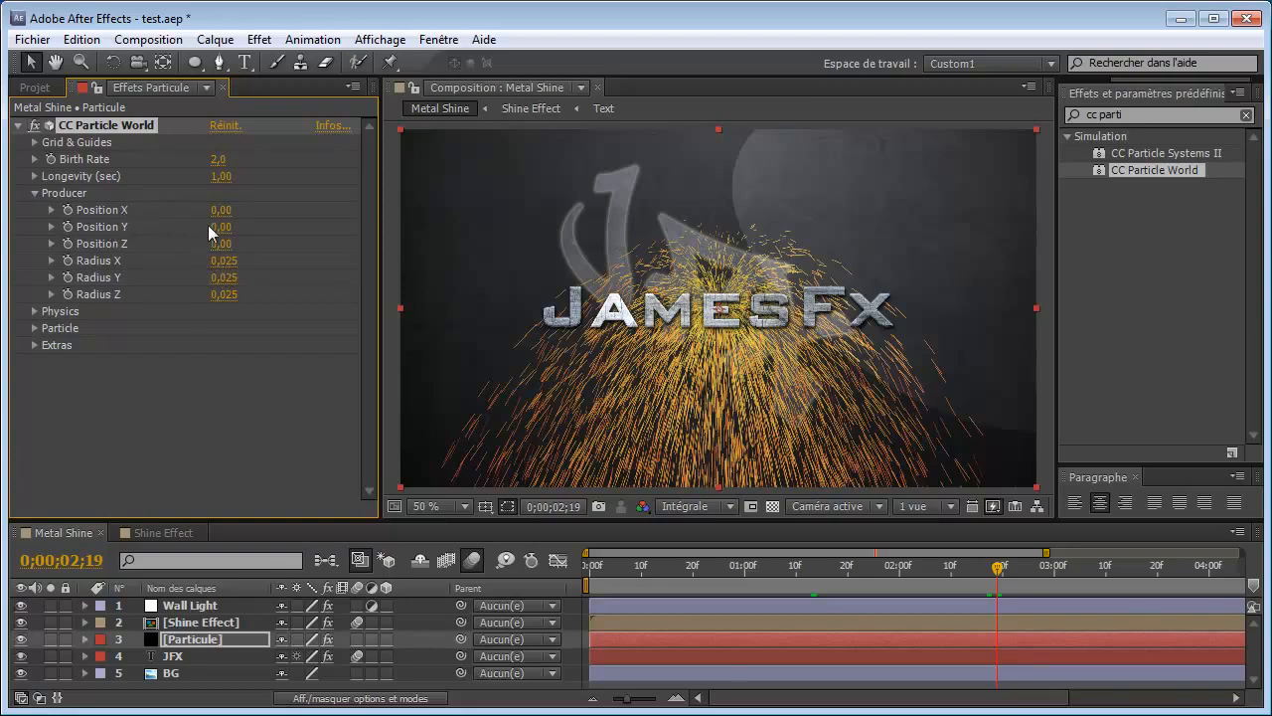
pyautogui.moveTo(211, 233); pyautogui.dragTo(160, 237)
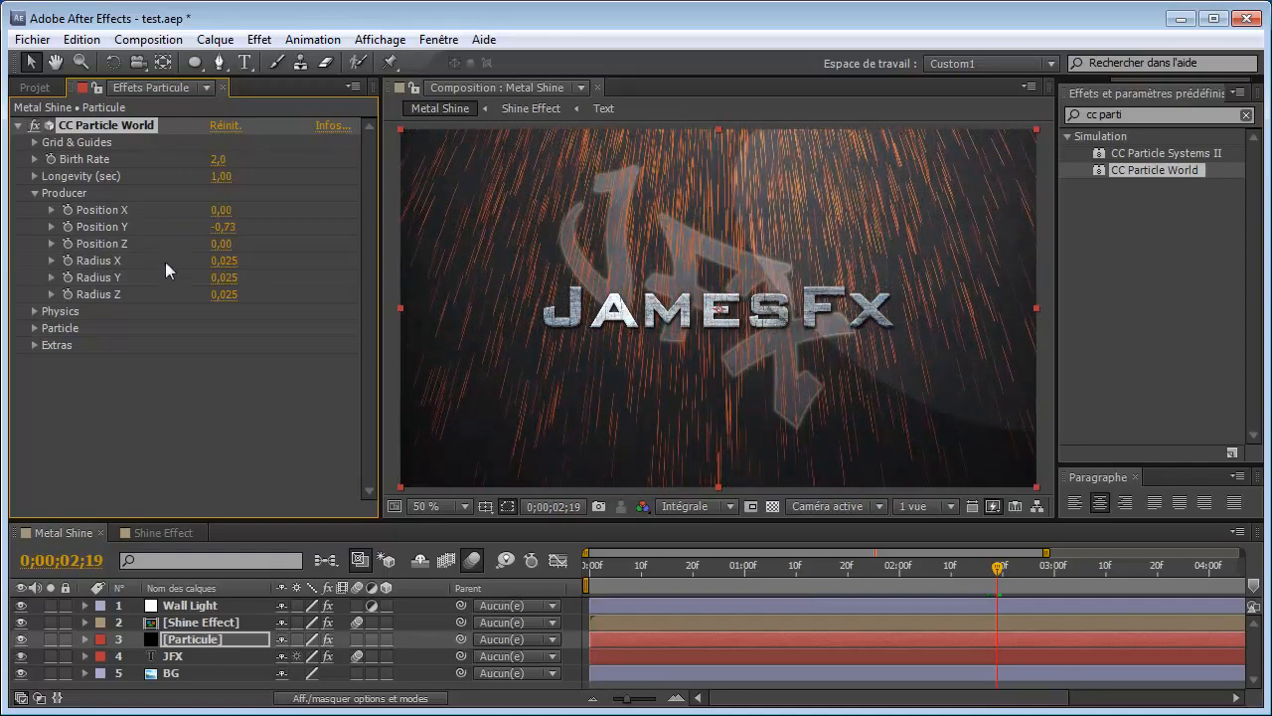
pyautogui.moveTo(228, 260); pyautogui.dragTo(261, 294)
pyautogui.moveTo(273, 293); pyautogui.dragTo(290, 294)
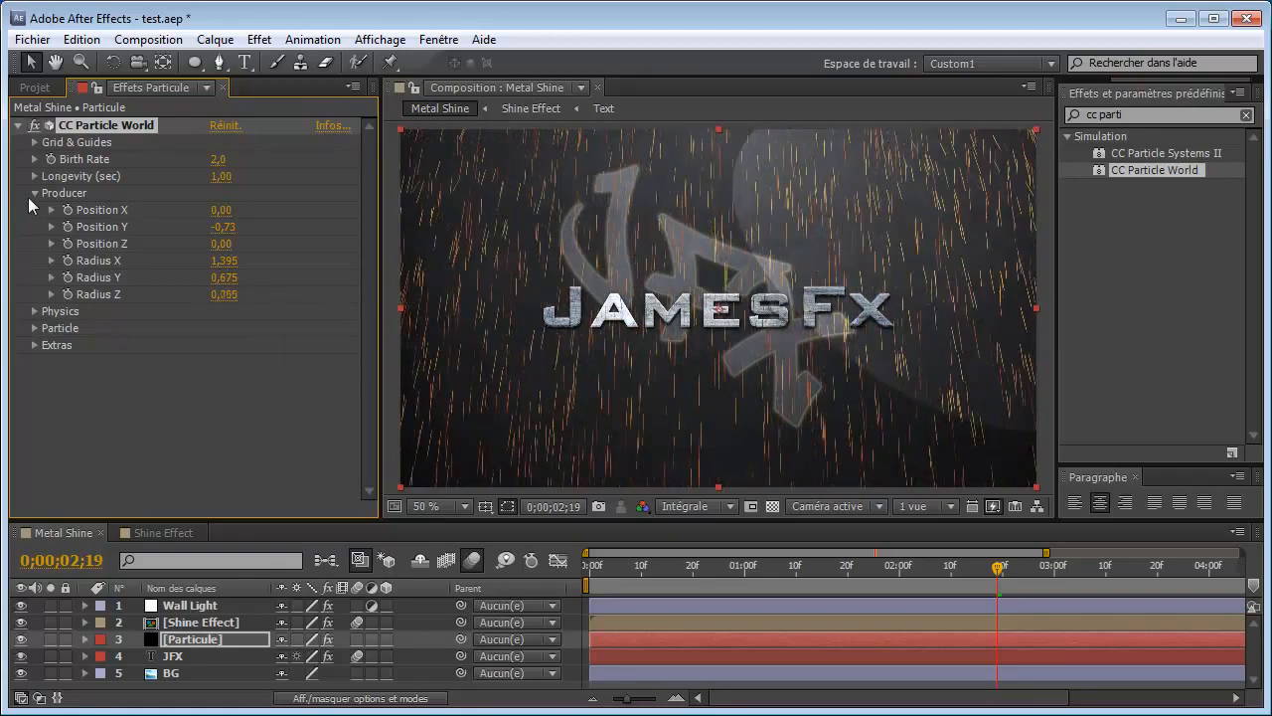
pyautogui.click(35, 193)
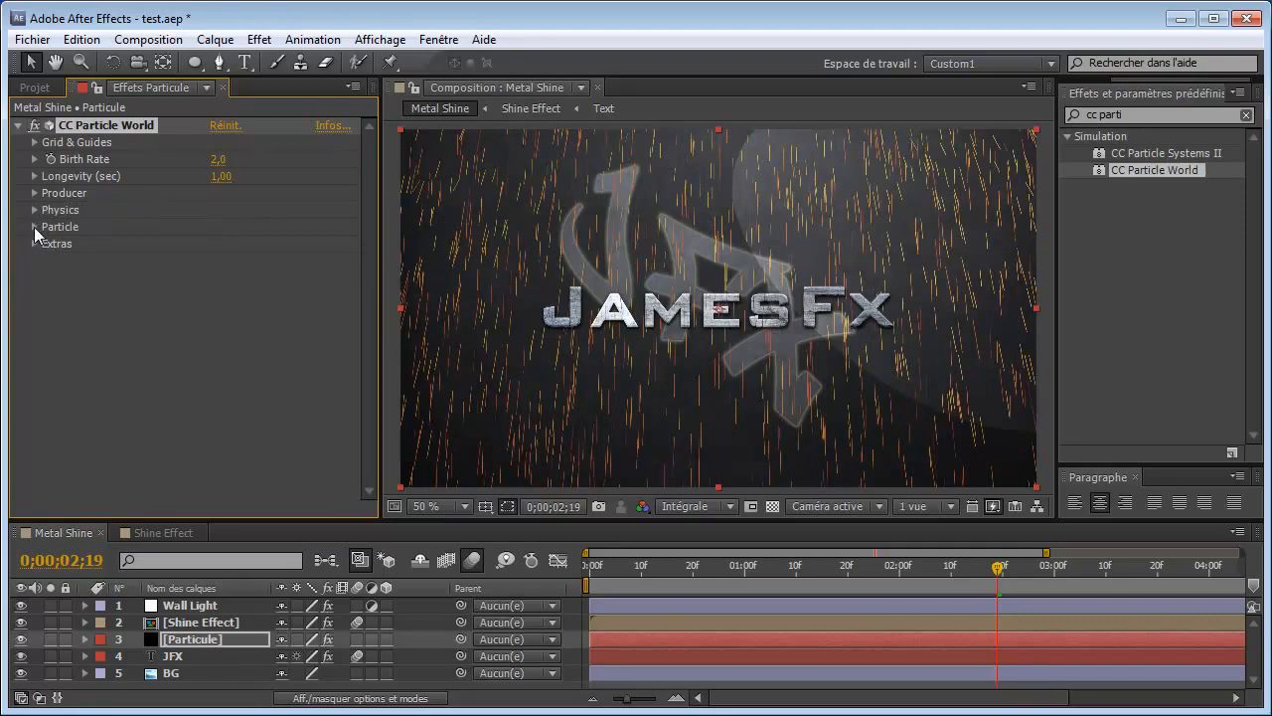
# Step: Try Shaded Sphere as the Particle Type and settle on Faded Sphere
pyautogui.click(34, 226)
pyautogui.click(238, 246)
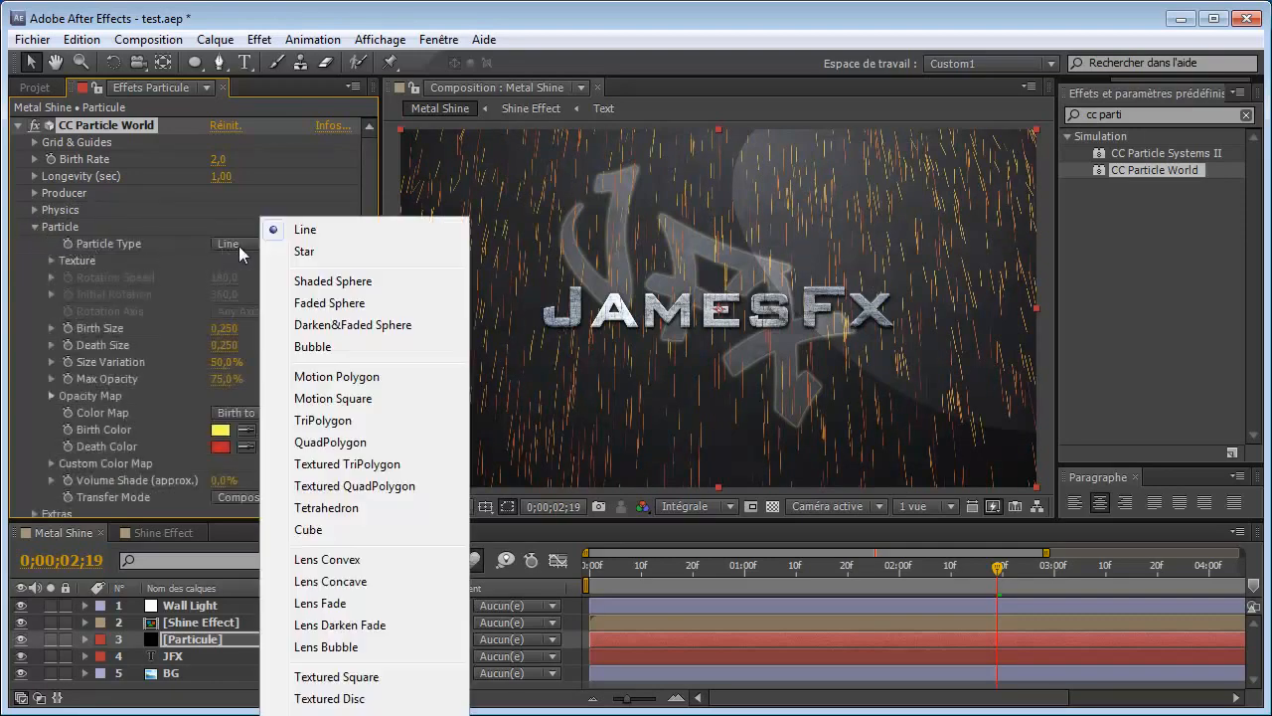
pyautogui.click(338, 283)
pyautogui.click(290, 244)
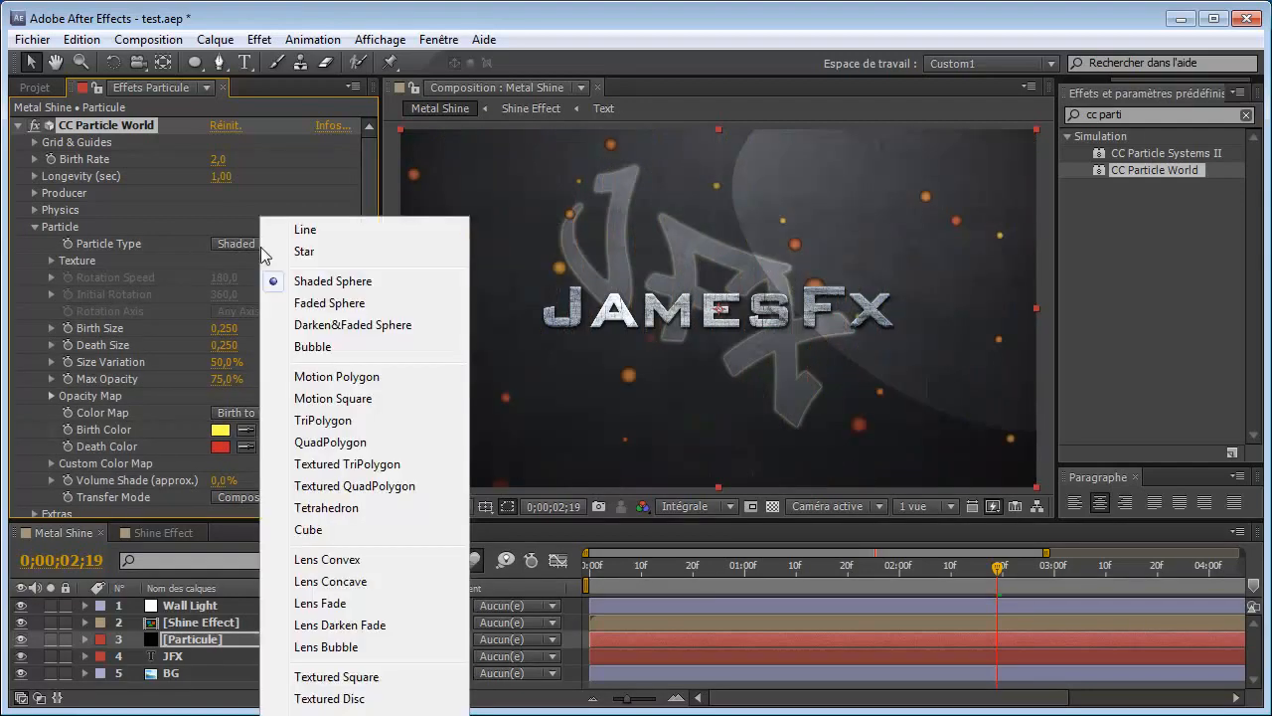
pyautogui.click(314, 303)
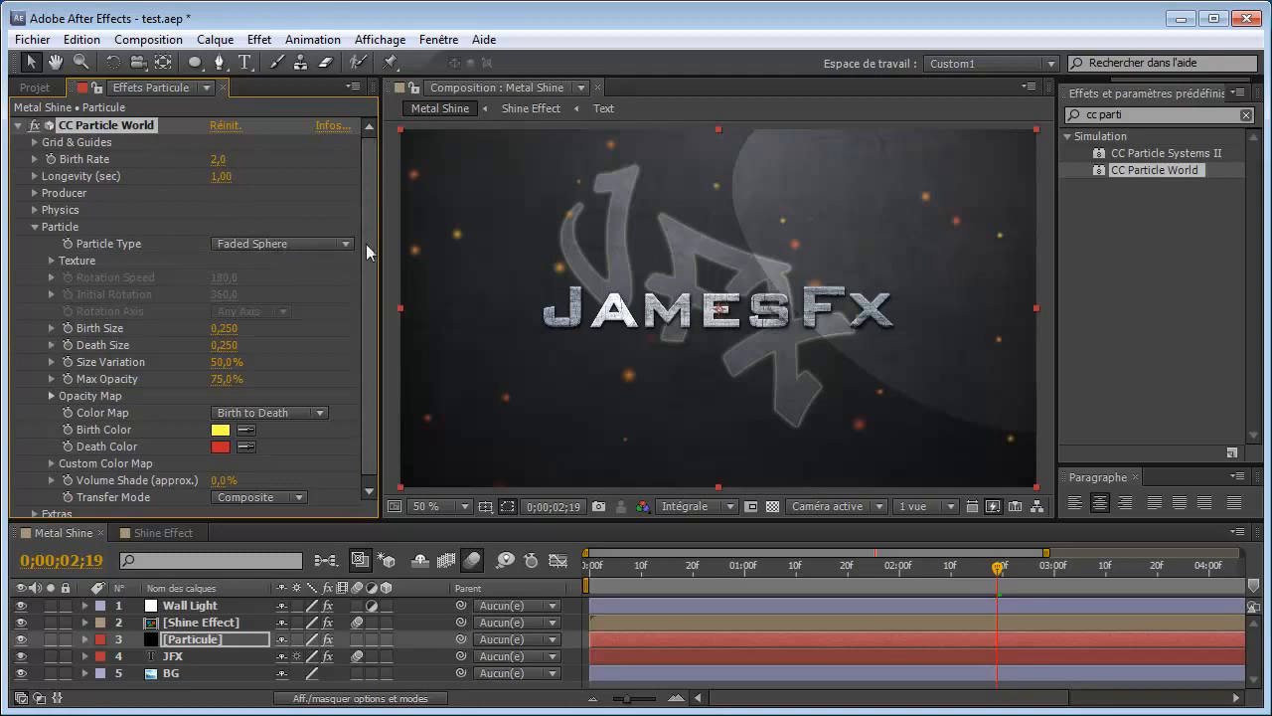
# Step: Set the particles' Birth Color to white and their Death Color to light grey E9E8E8
pyautogui.moveTo(366, 244); pyautogui.dragTo(367, 254)
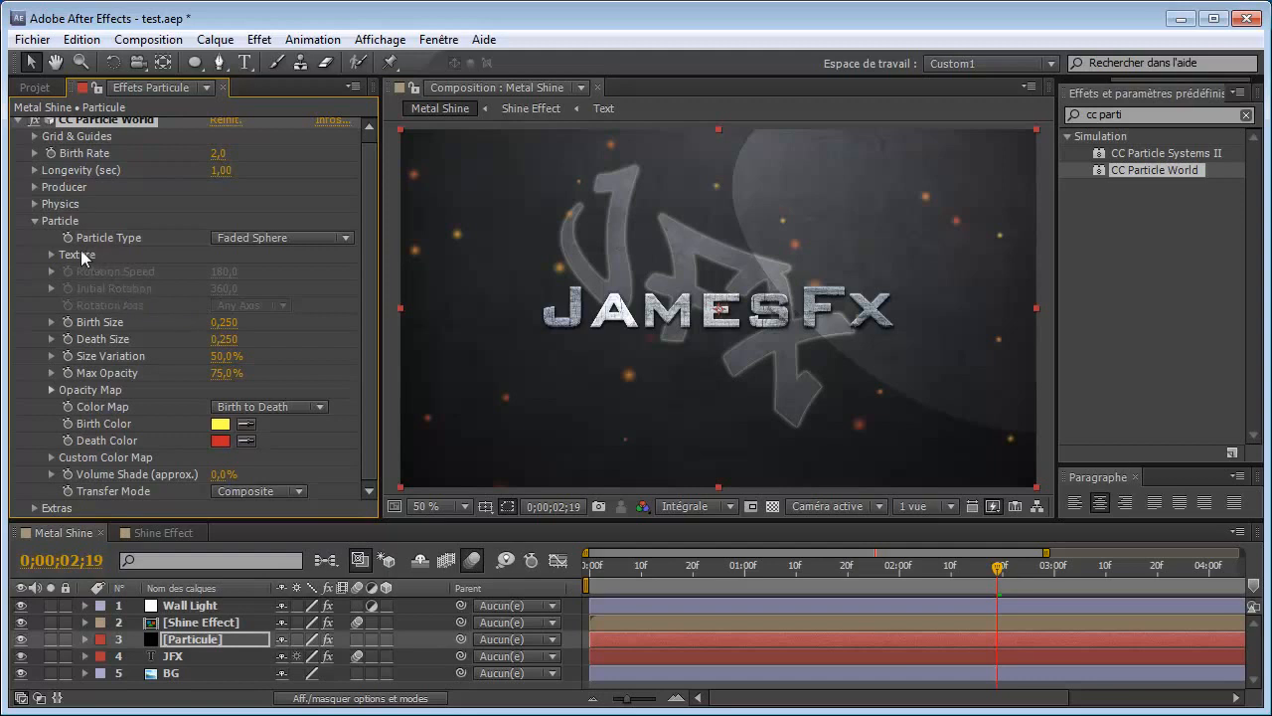
pyautogui.click(220, 425)
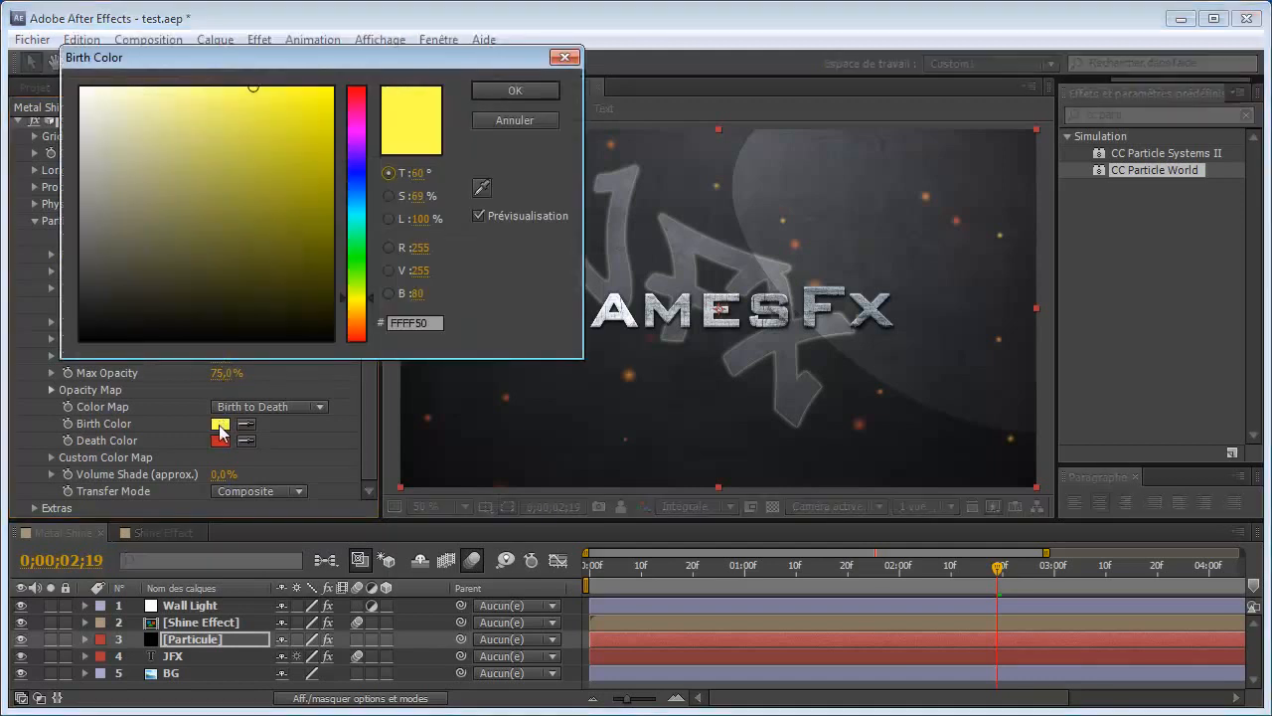
pyautogui.moveTo(210, 119); pyautogui.dragTo(47, 62)
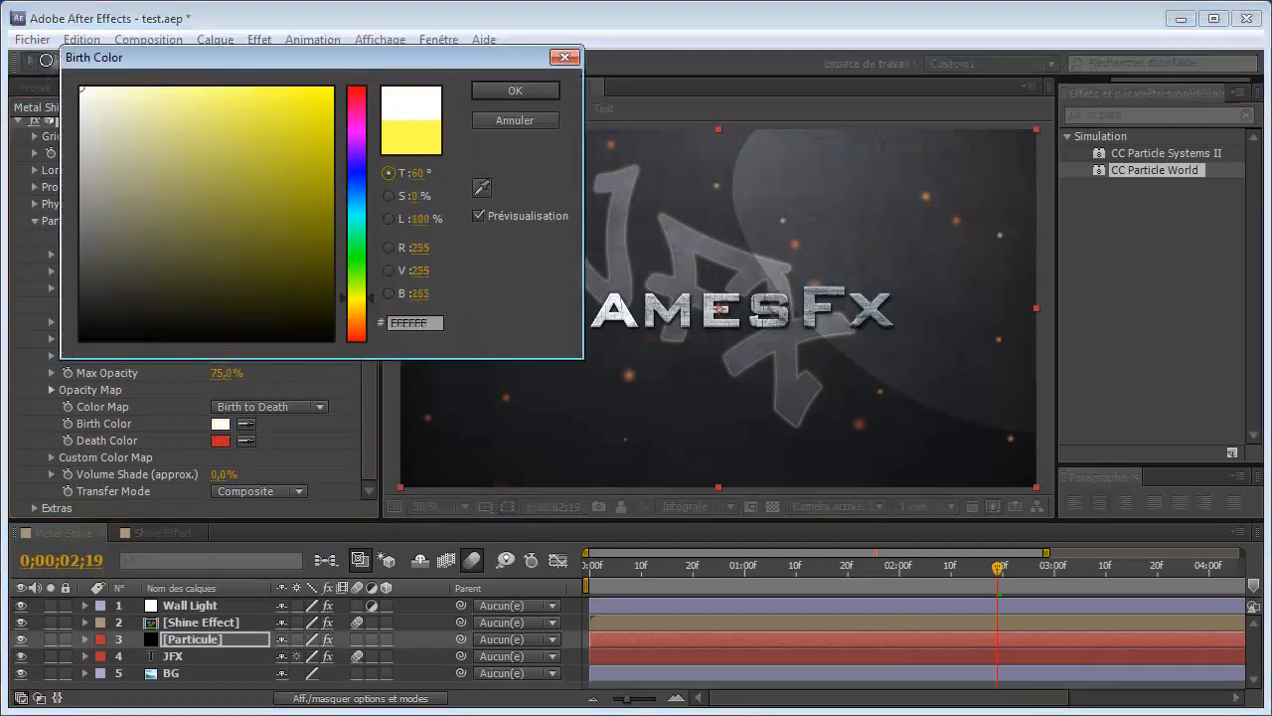
pyautogui.click(514, 90)
pyautogui.click(219, 442)
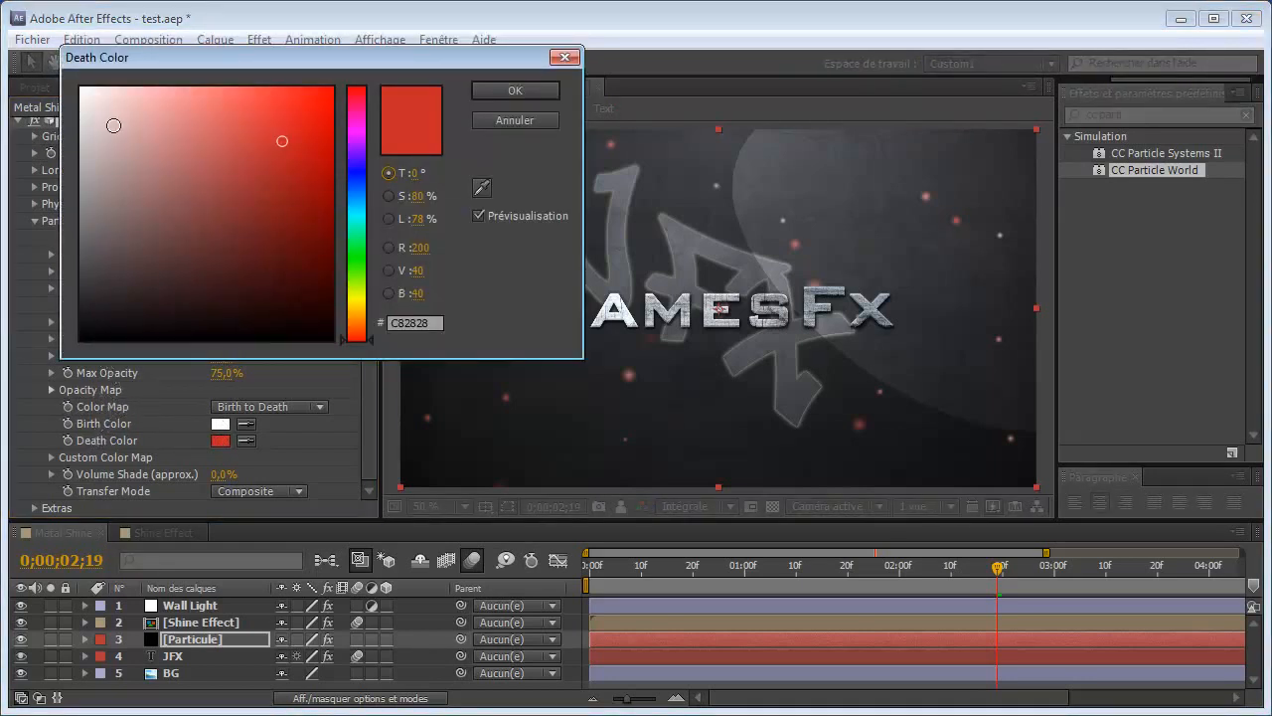
pyautogui.click(83, 148)
pyautogui.moveTo(84, 149); pyautogui.dragTo(82, 107)
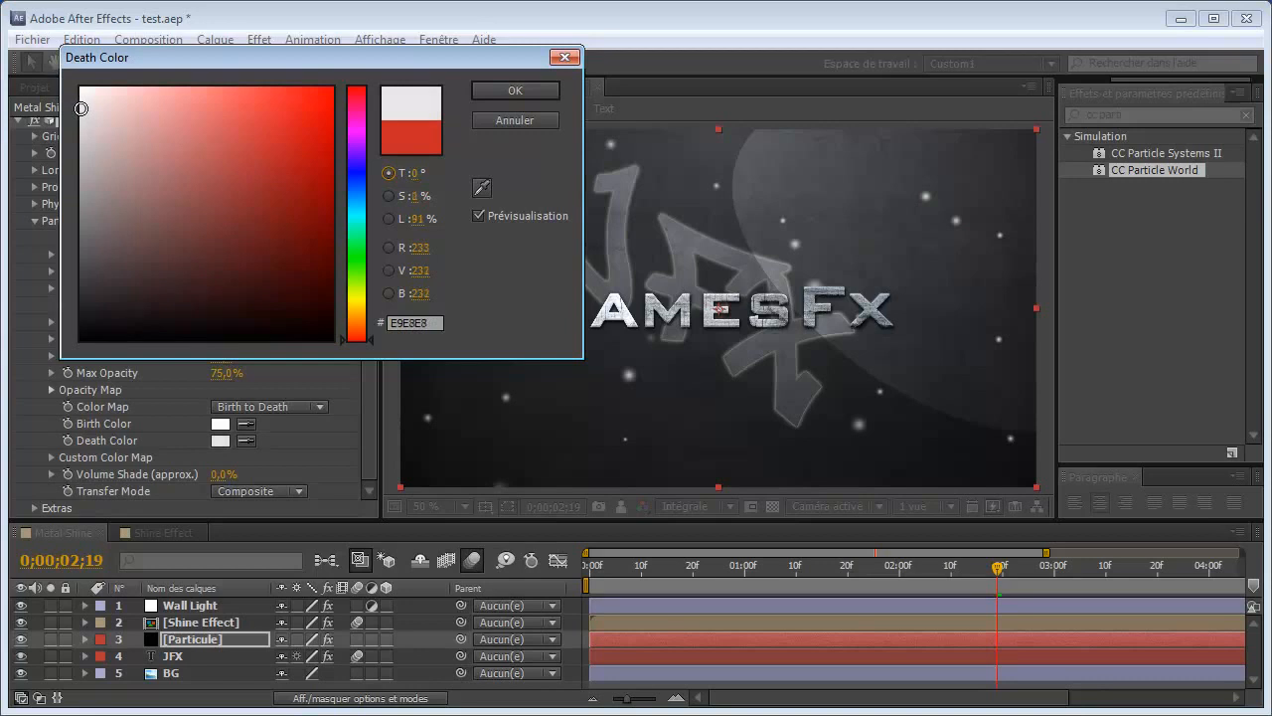
pyautogui.click(505, 88)
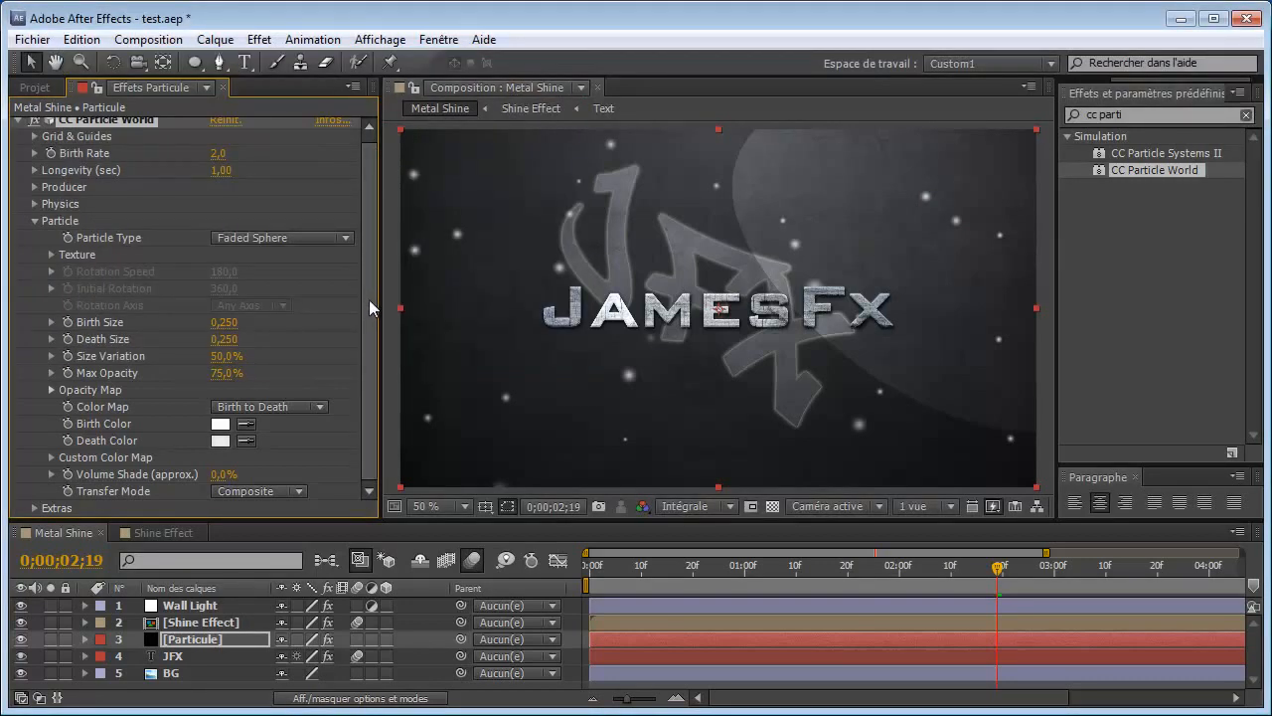
# Step: Move the current time to 0;00;02;10 and set the particles' Size Variation to 28%
pyautogui.moveTo(997, 569); pyautogui.dragTo(948, 580)
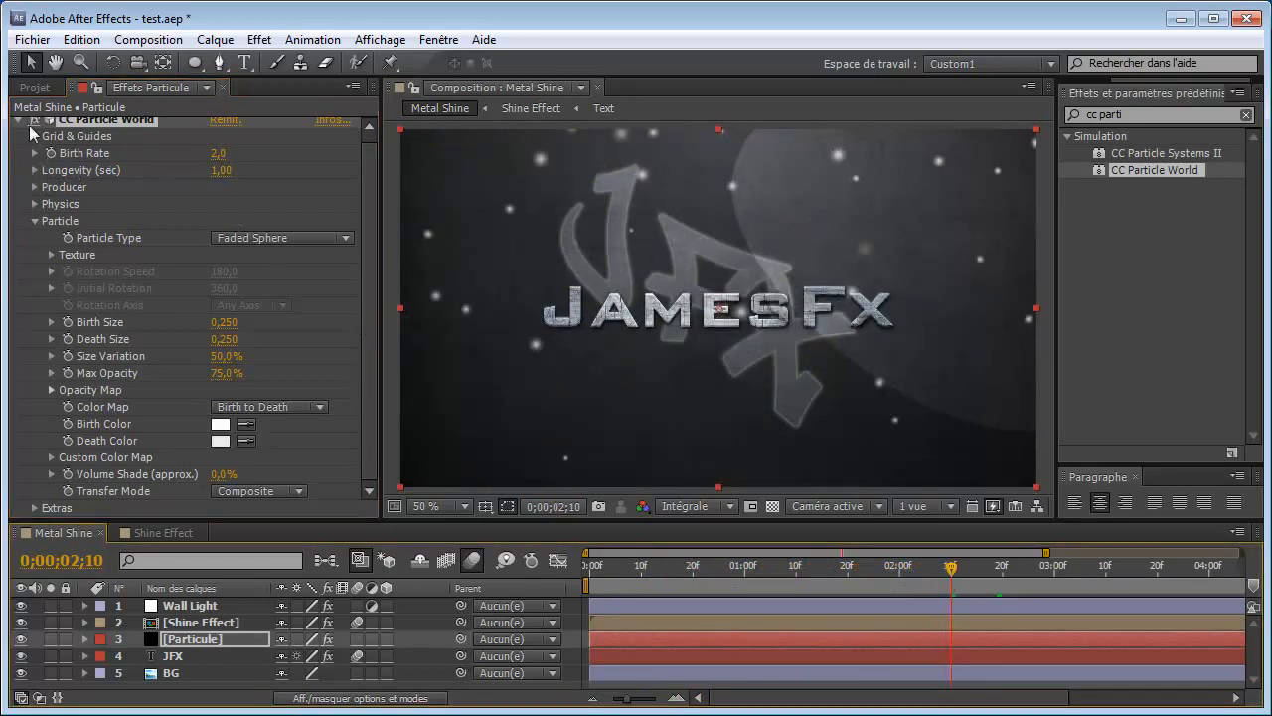
pyautogui.click(368, 237)
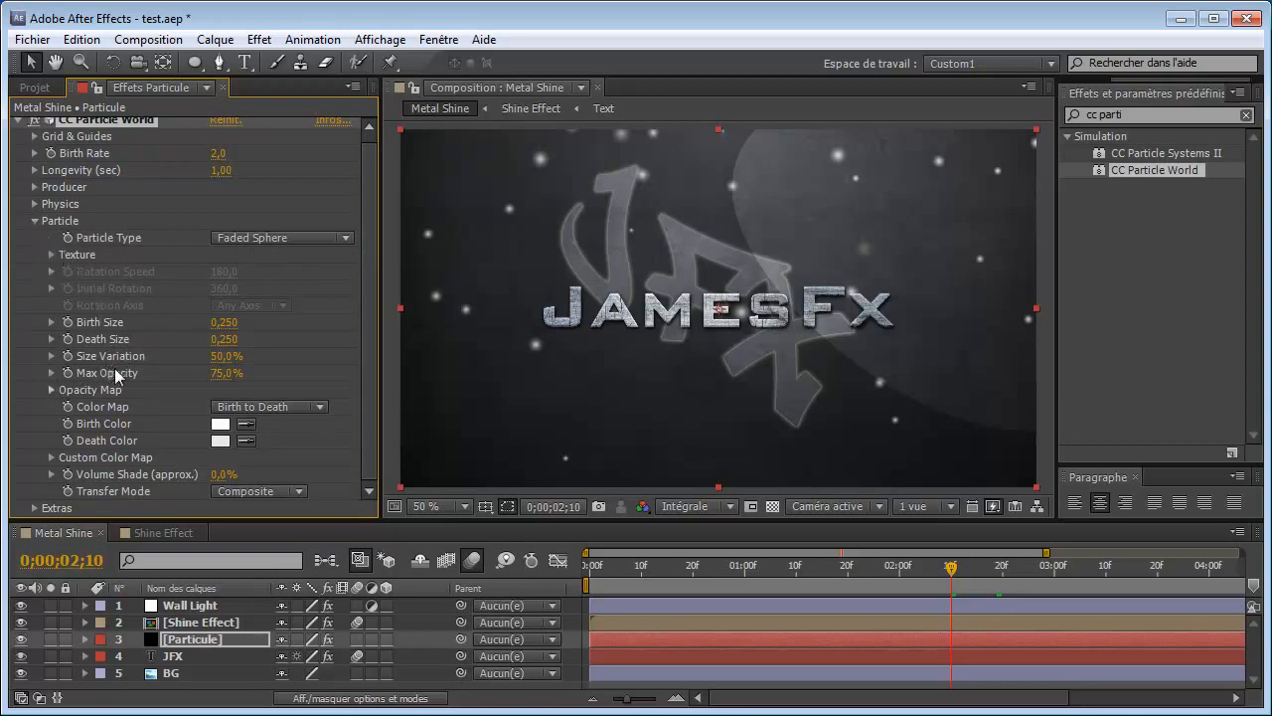
pyautogui.moveTo(222, 356); pyautogui.dragTo(202, 359)
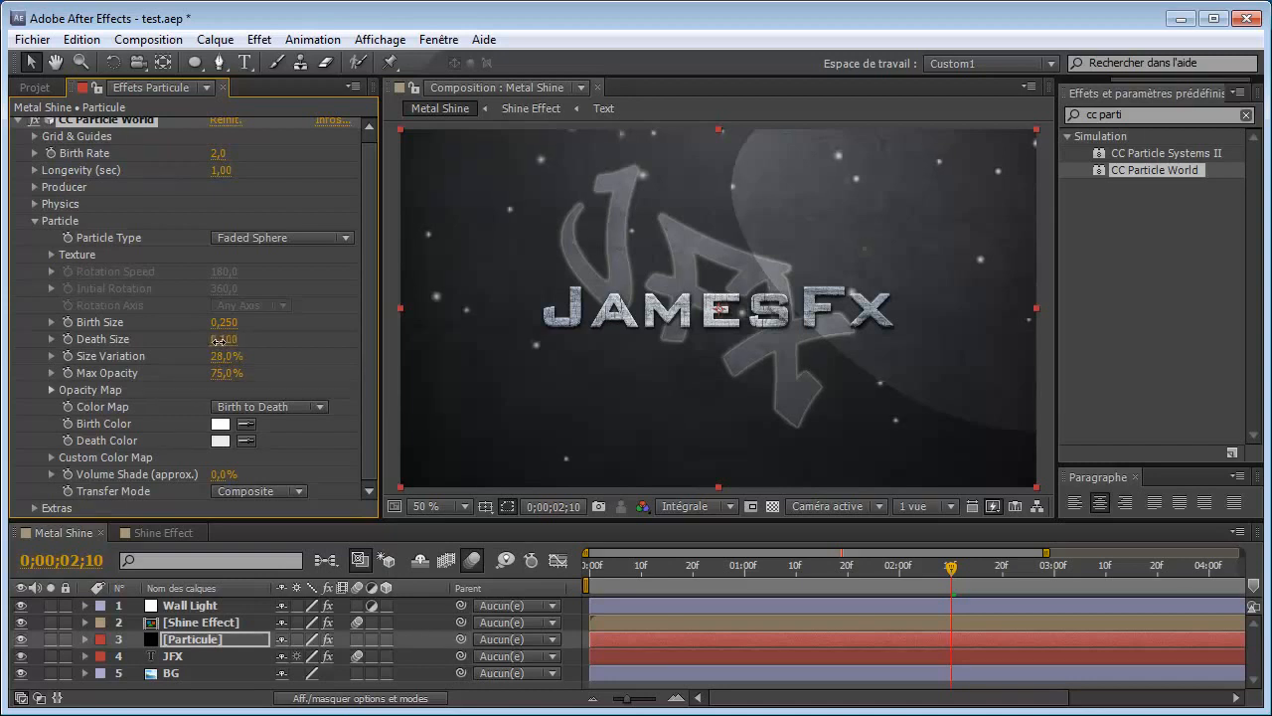
# Step: Set the particles' Death Size to 0,200
pyautogui.click(221, 340)
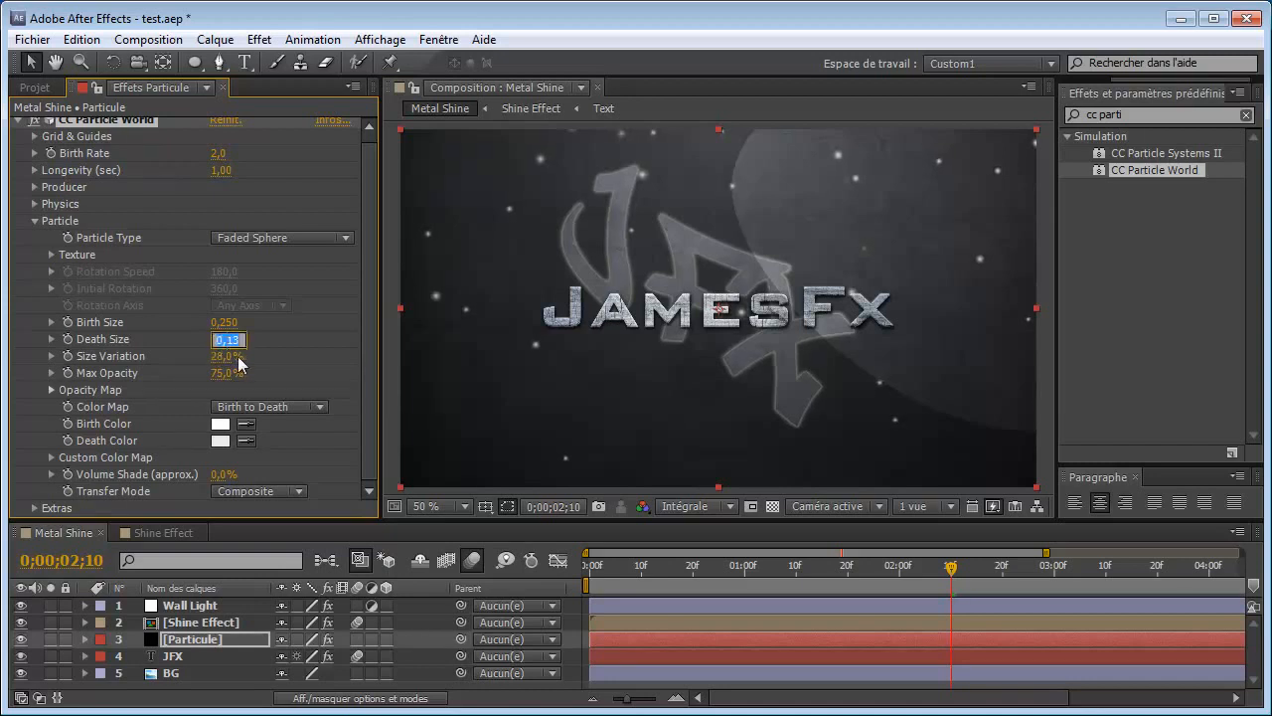
pyautogui.write('20')
pyautogui.press('Return')
pyautogui.click(227, 340)
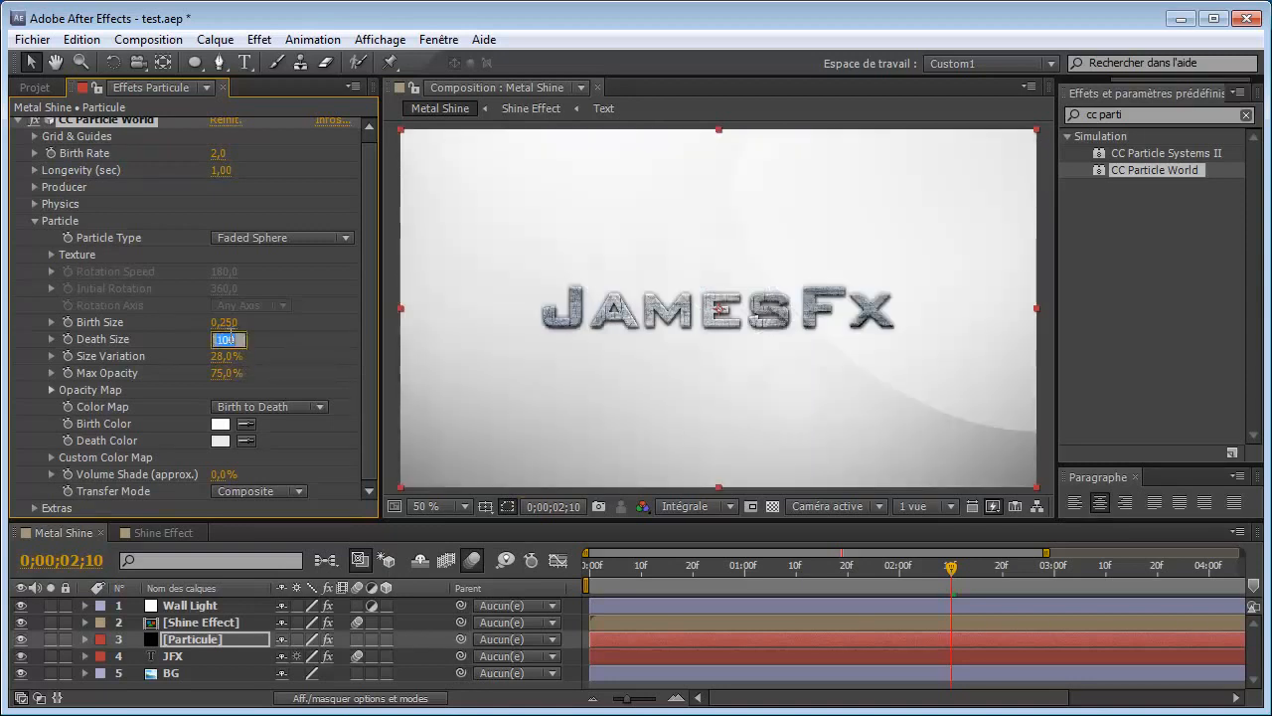
pyautogui.write('0.200')
pyautogui.press('Return')
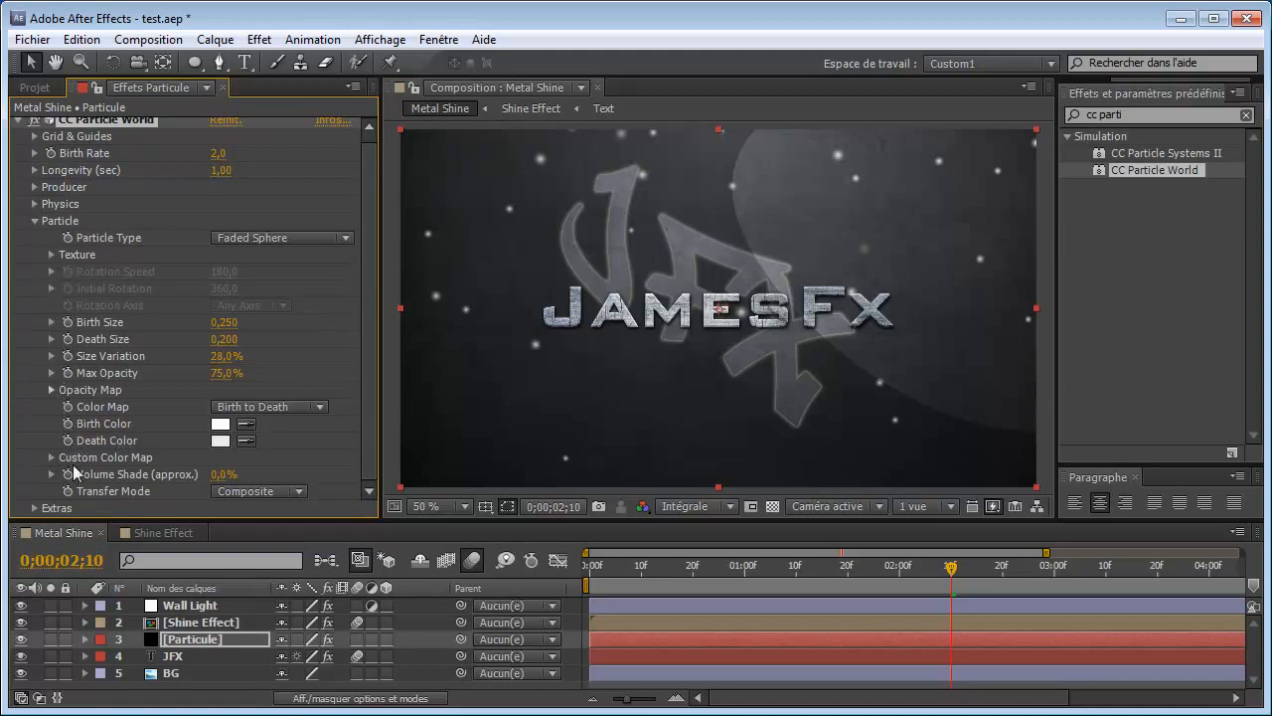
# Step: Change the particle physics Animation to Jet Sideways and move the current time to 0;00;02;22
pyautogui.click(34, 221)
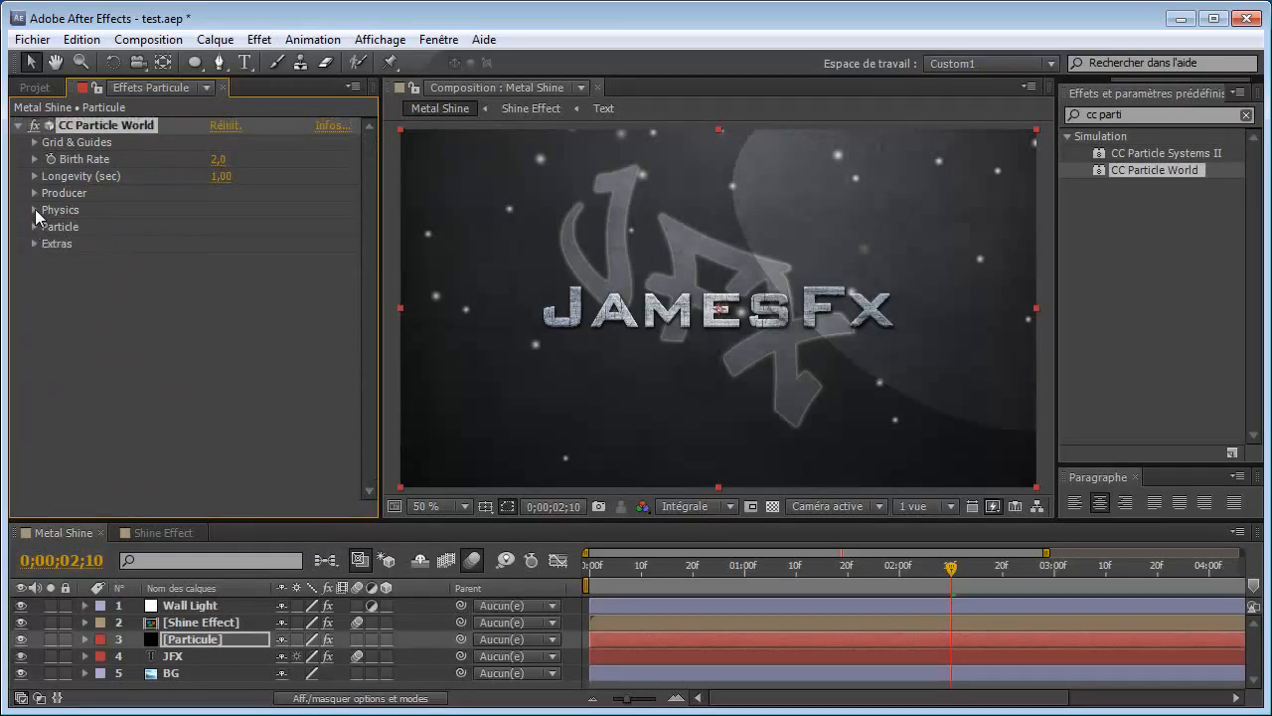
pyautogui.click(35, 210)
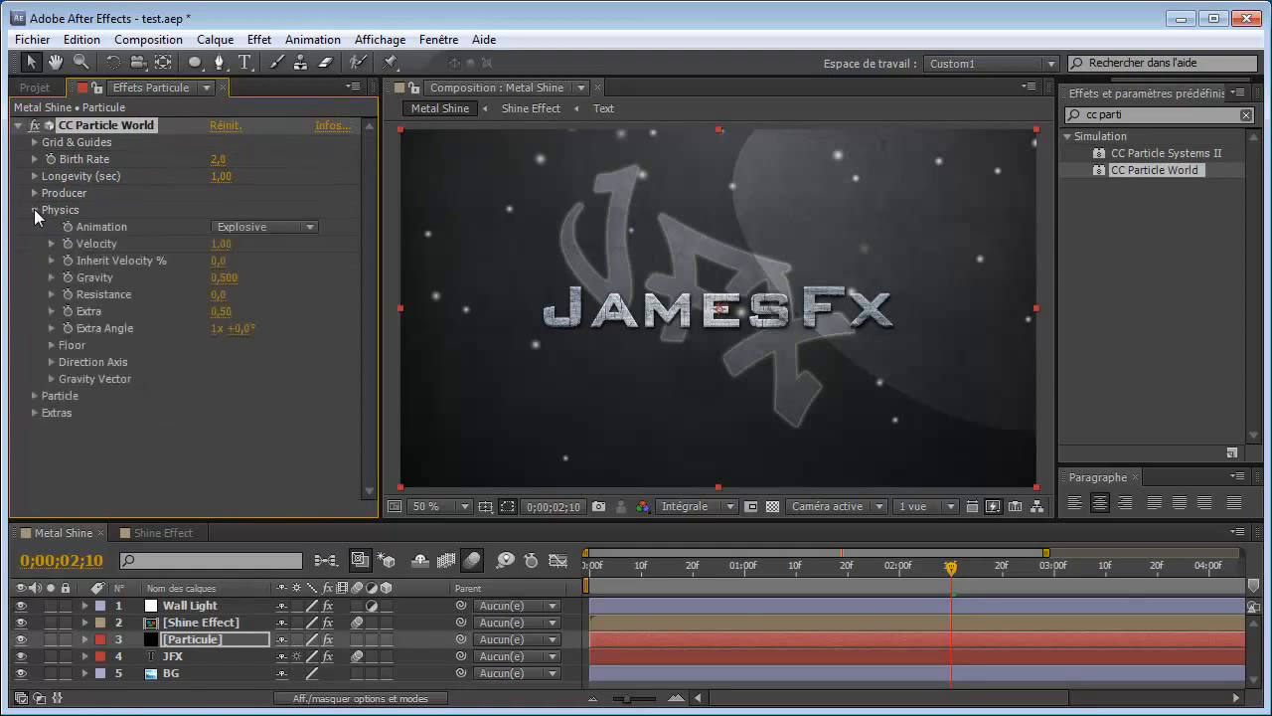
pyautogui.click(281, 228)
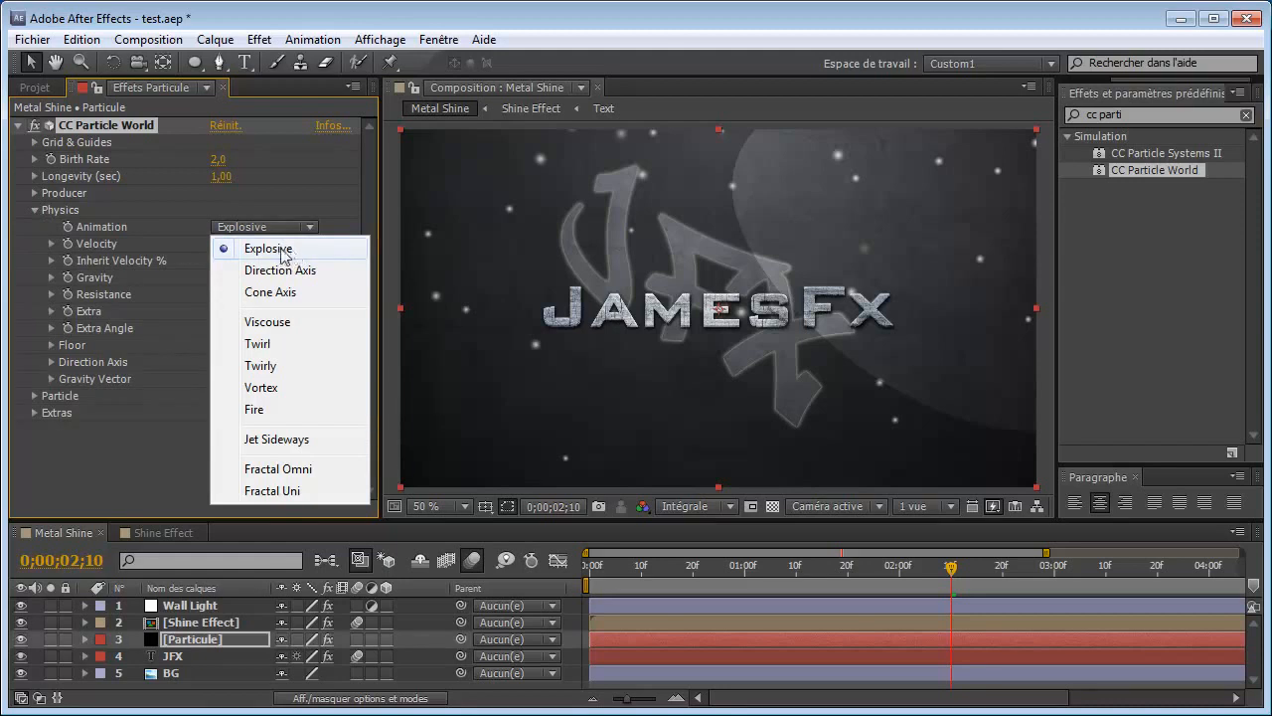
pyautogui.click(285, 438)
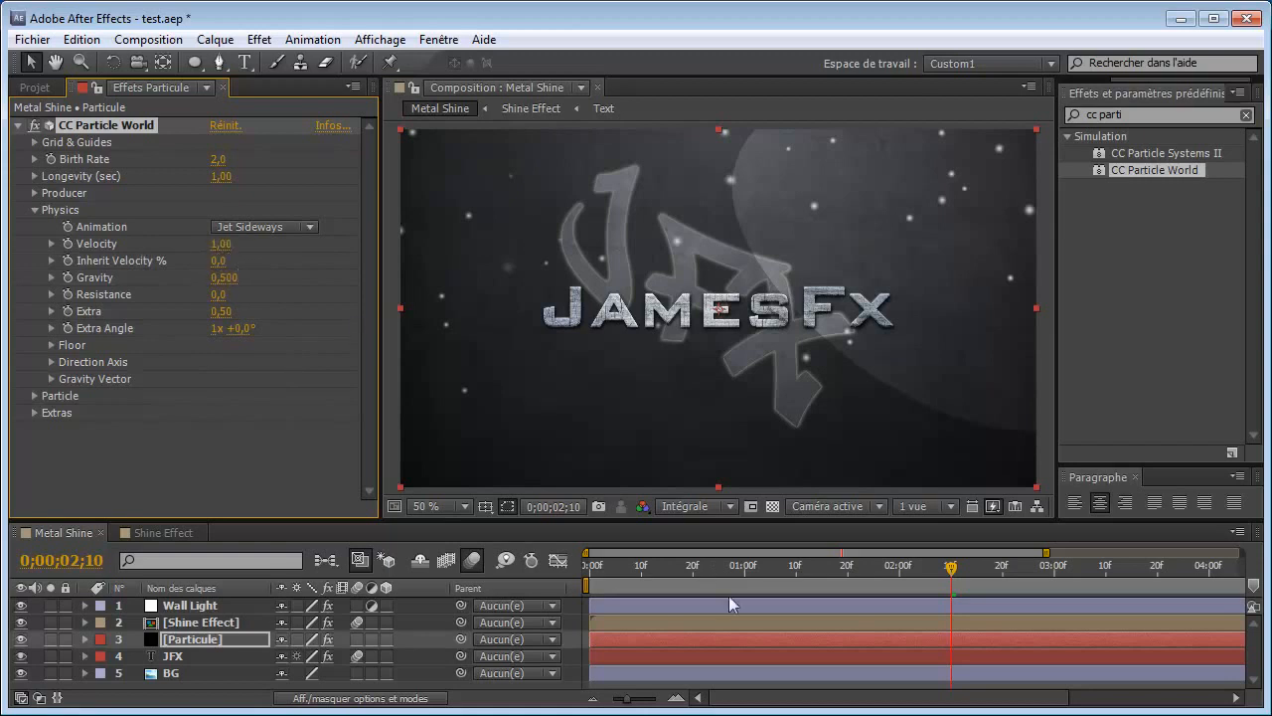
pyautogui.moveTo(958, 569); pyautogui.dragTo(1015, 566)
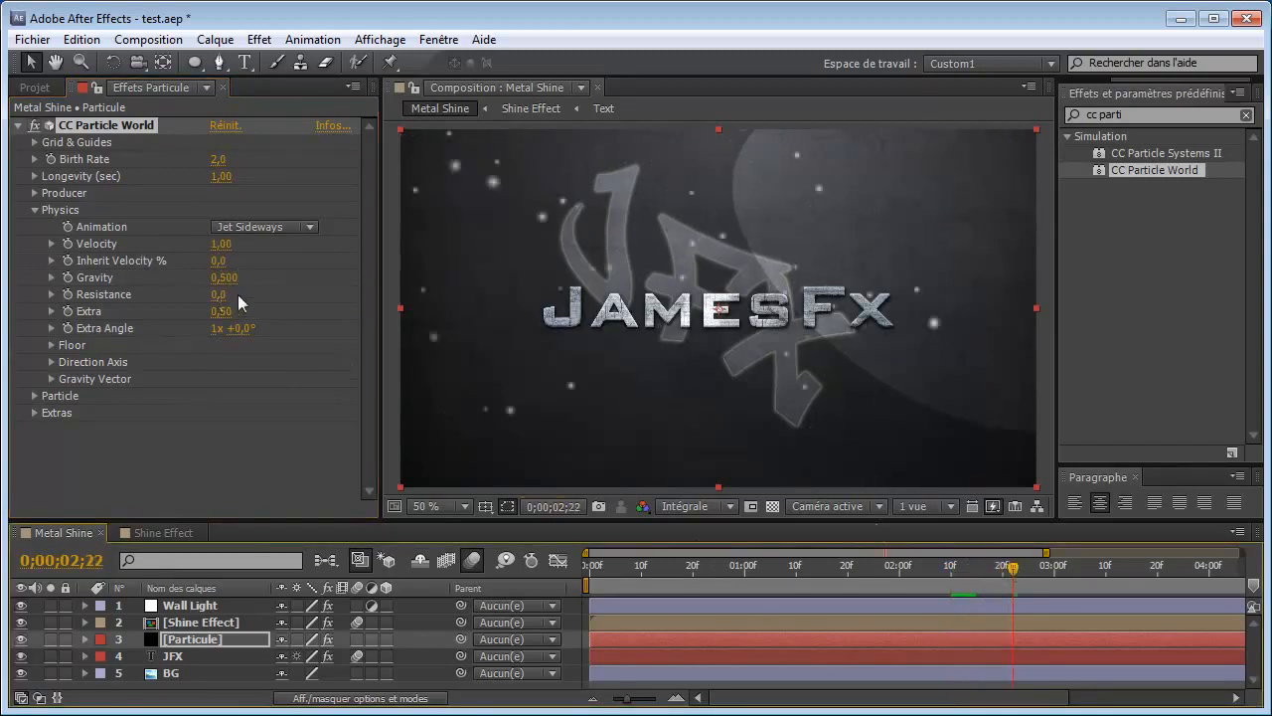
# Step: Try a particle Velocity of 1,16 with Gravity at 0,140, scrub through the motion and return to the composition's start
pyautogui.moveTo(221, 245); pyautogui.dragTo(187, 286)
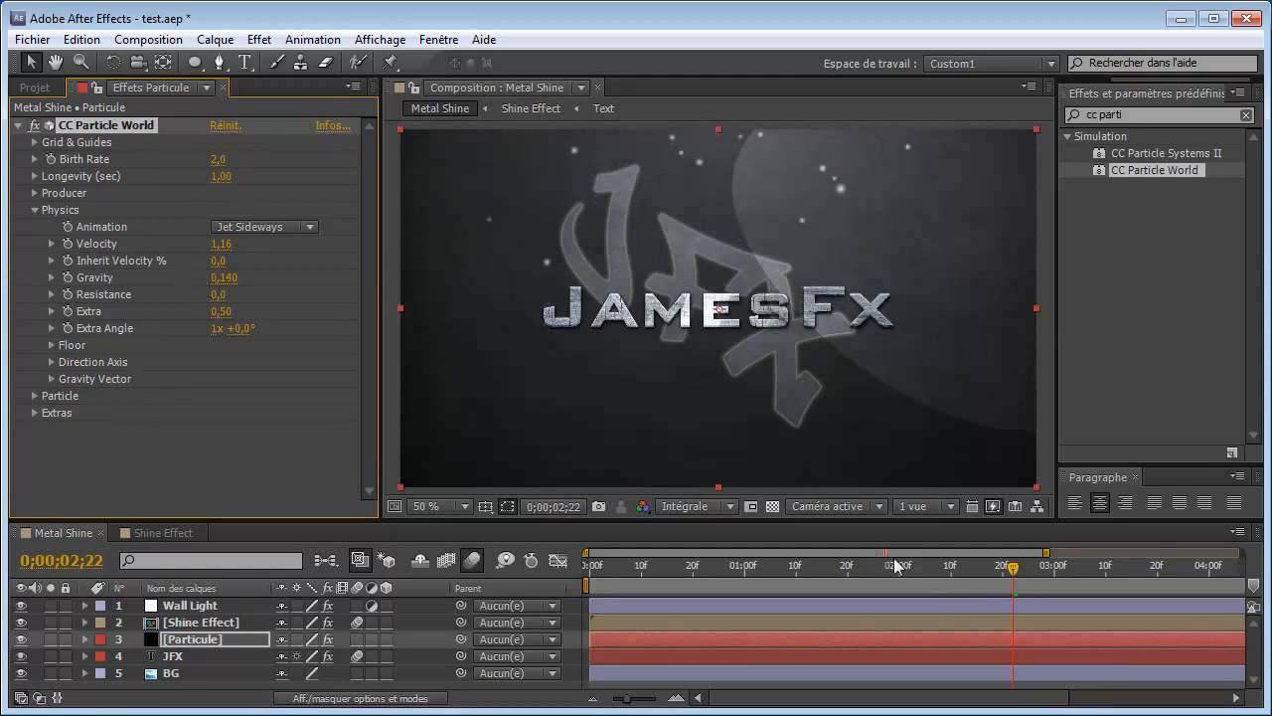
pyautogui.click(1018, 570)
pyautogui.moveTo(1018, 571); pyautogui.dragTo(1143, 571)
pyautogui.press('Home')
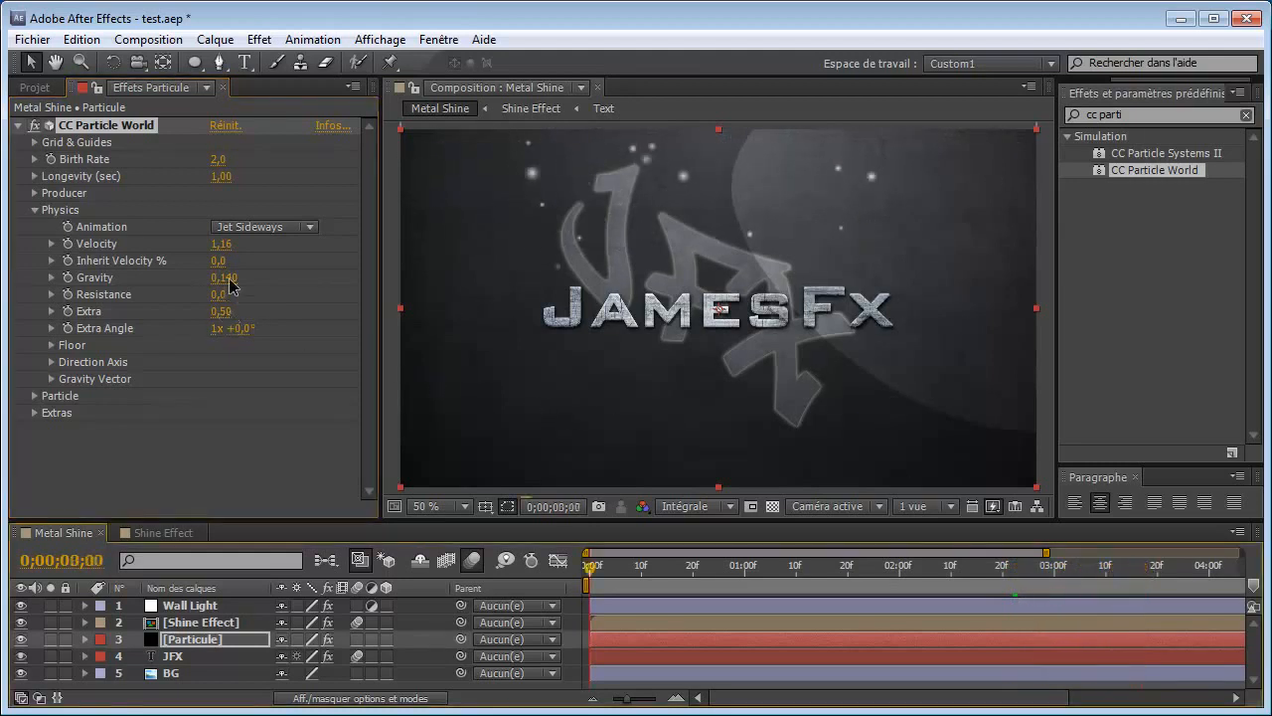
# Step: At 0;00;02;29, set the particles' Gravity to 0,660 and Resistance to 1,6, and check the motion up to 0;00;03;04
pyautogui.click(1049, 569)
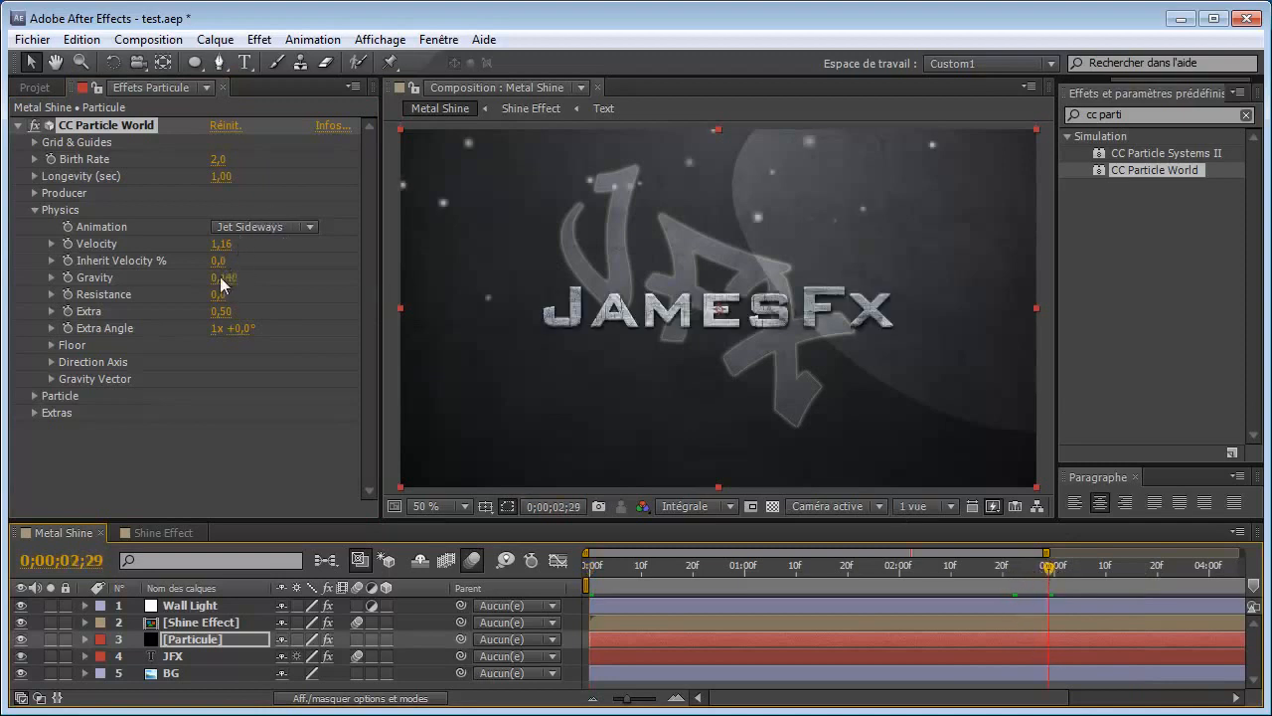
pyautogui.moveTo(220, 278)
pyautogui.mouseDown()
pyautogui.moveTo(288, 277)
pyautogui.moveTo(231, 294)
pyautogui.mouseUp()
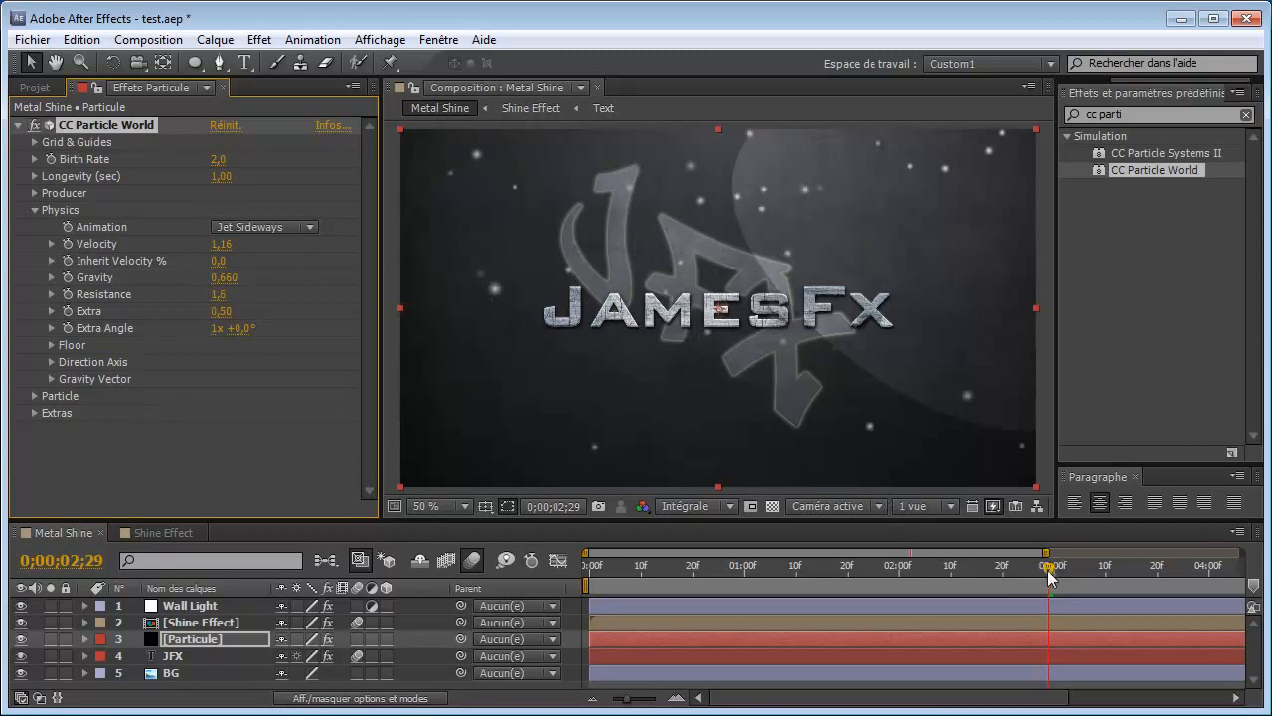
pyautogui.moveTo(1058, 573); pyautogui.dragTo(1074, 576)
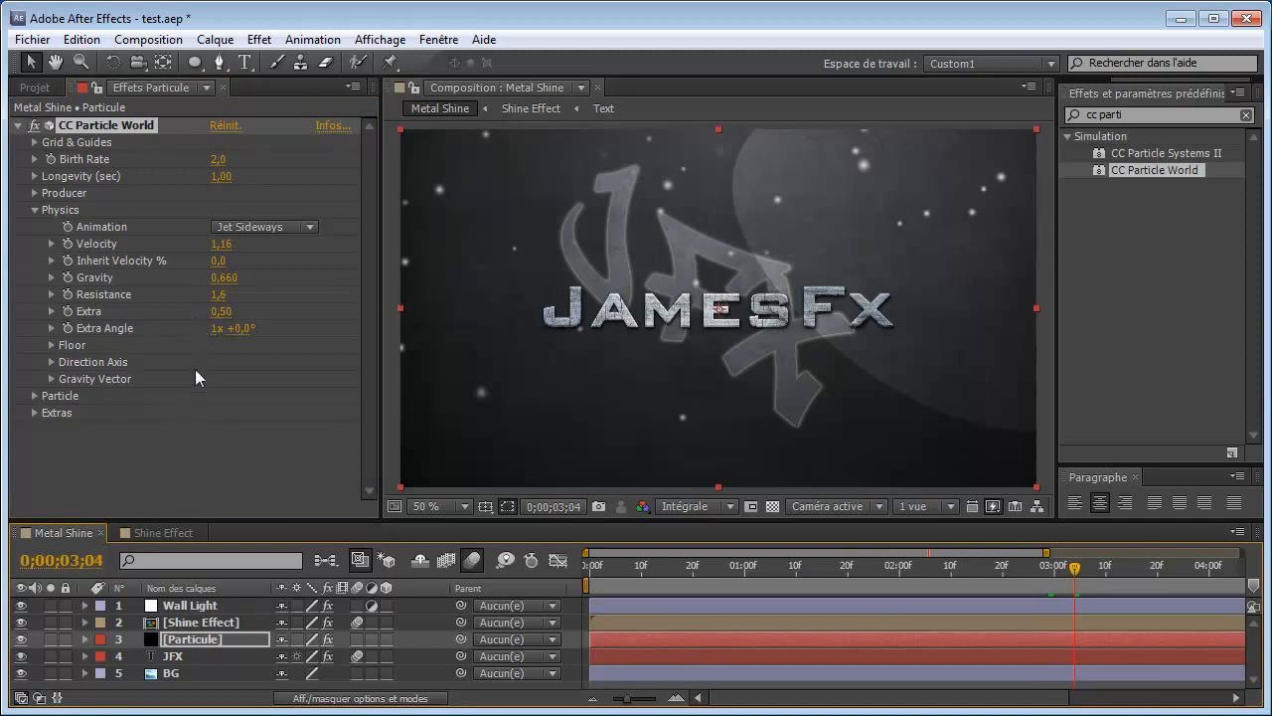
pyautogui.click(33, 209)
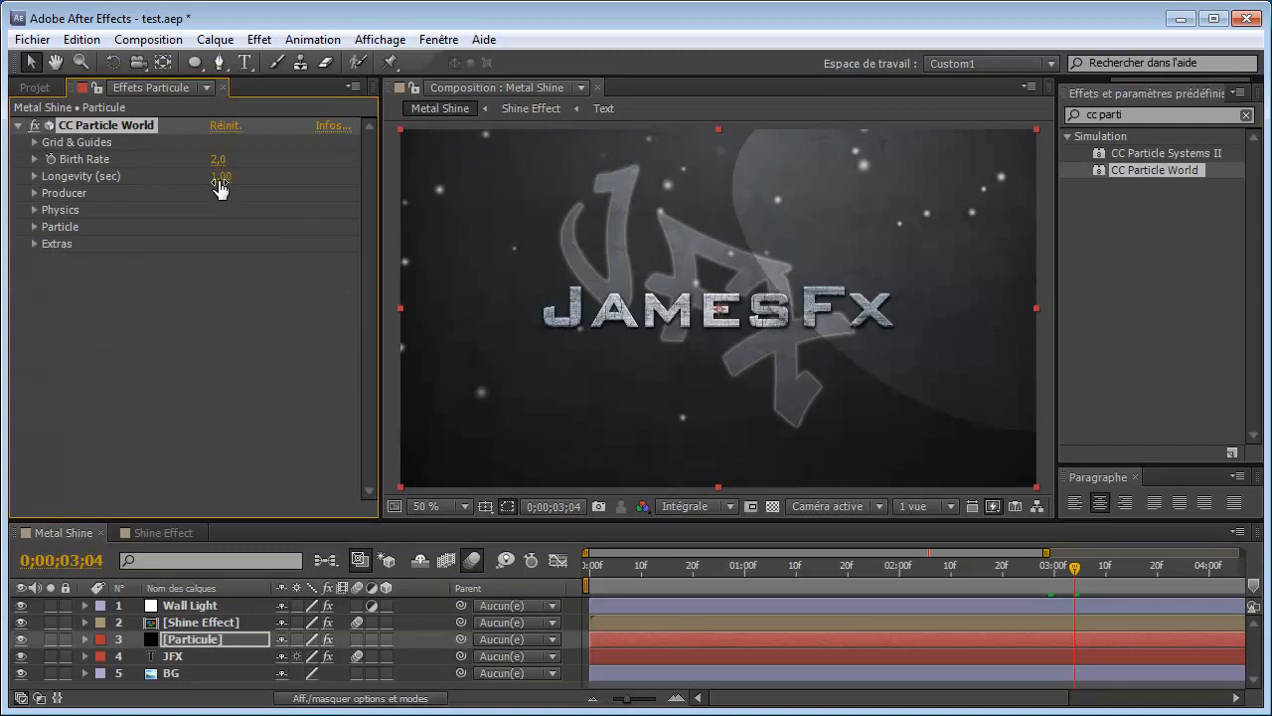
# Step: Try a different particle Longevity, set it back to 1,00 second, and look at the Birth Rate range
pyautogui.moveTo(216, 180); pyautogui.dragTo(233, 179)
pyautogui.click(227, 180)
pyautogui.write('1')
pyautogui.press('Return')
pyautogui.click(35, 159)
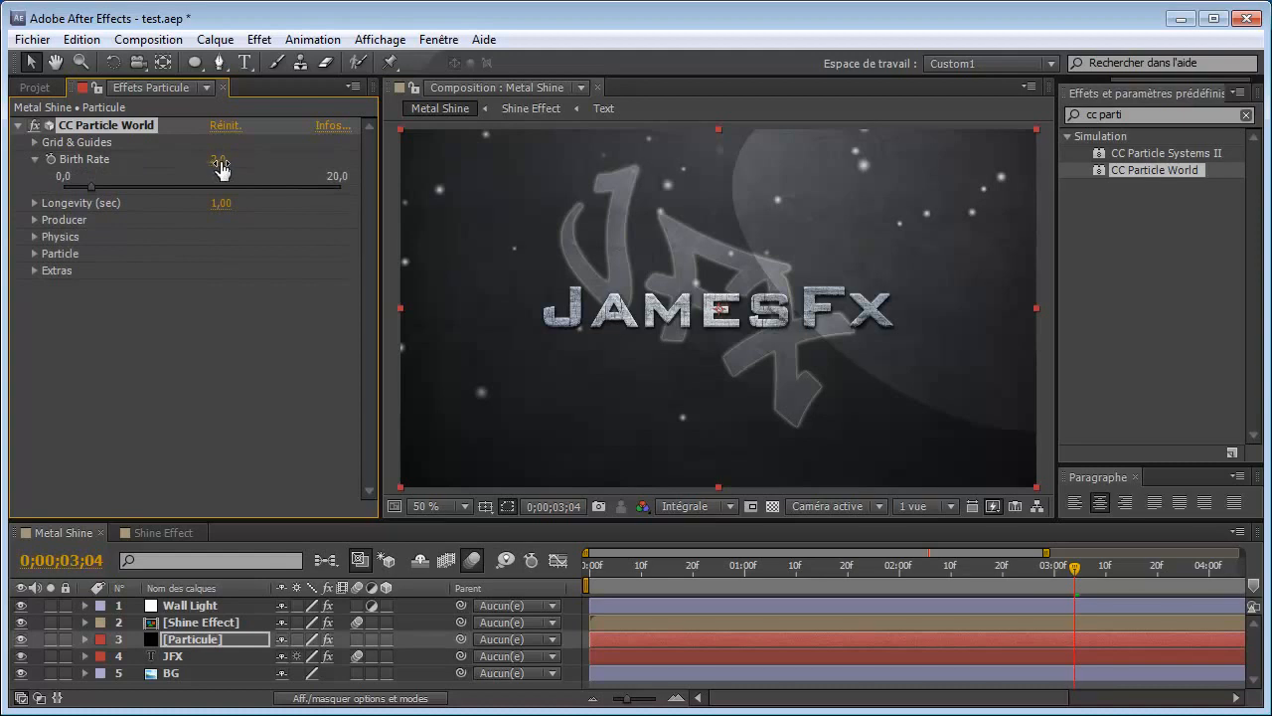
pyautogui.click(35, 159)
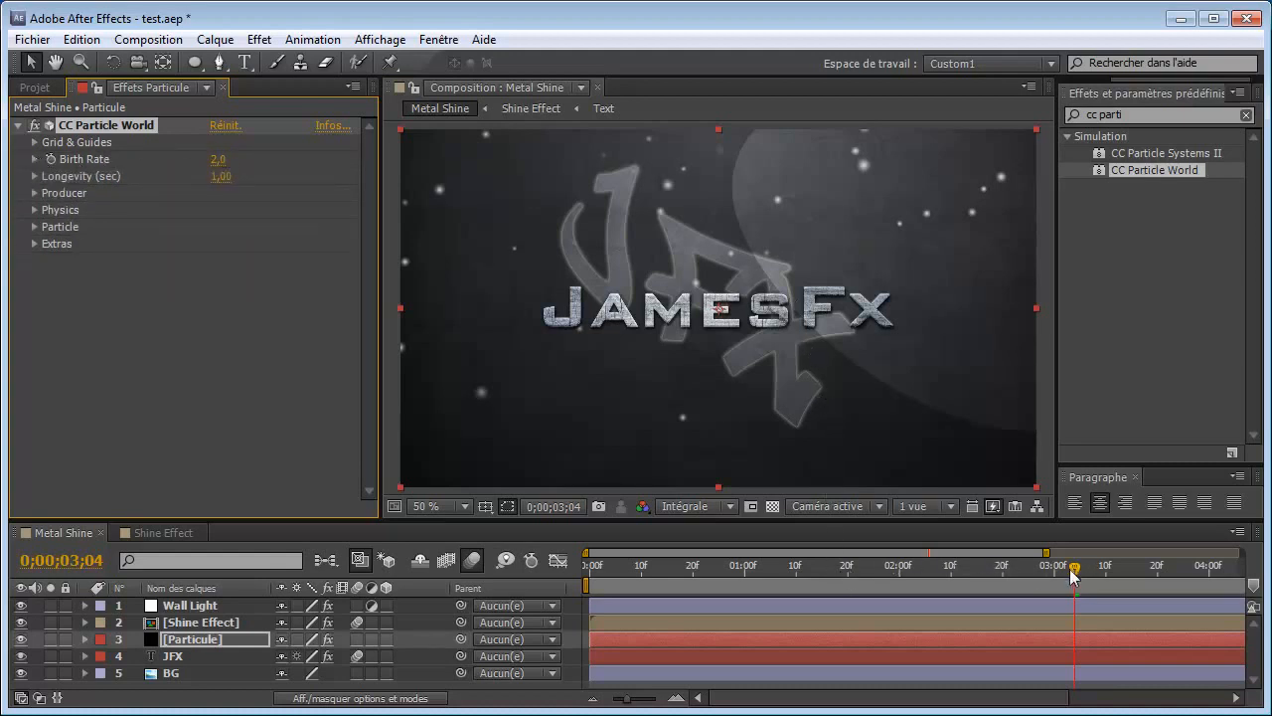
# Step: Move the current time to 0;00;03;27 and adjust the particles' Size Variation slightly
pyautogui.moveTo(1071, 569); pyautogui.dragTo(1188, 584)
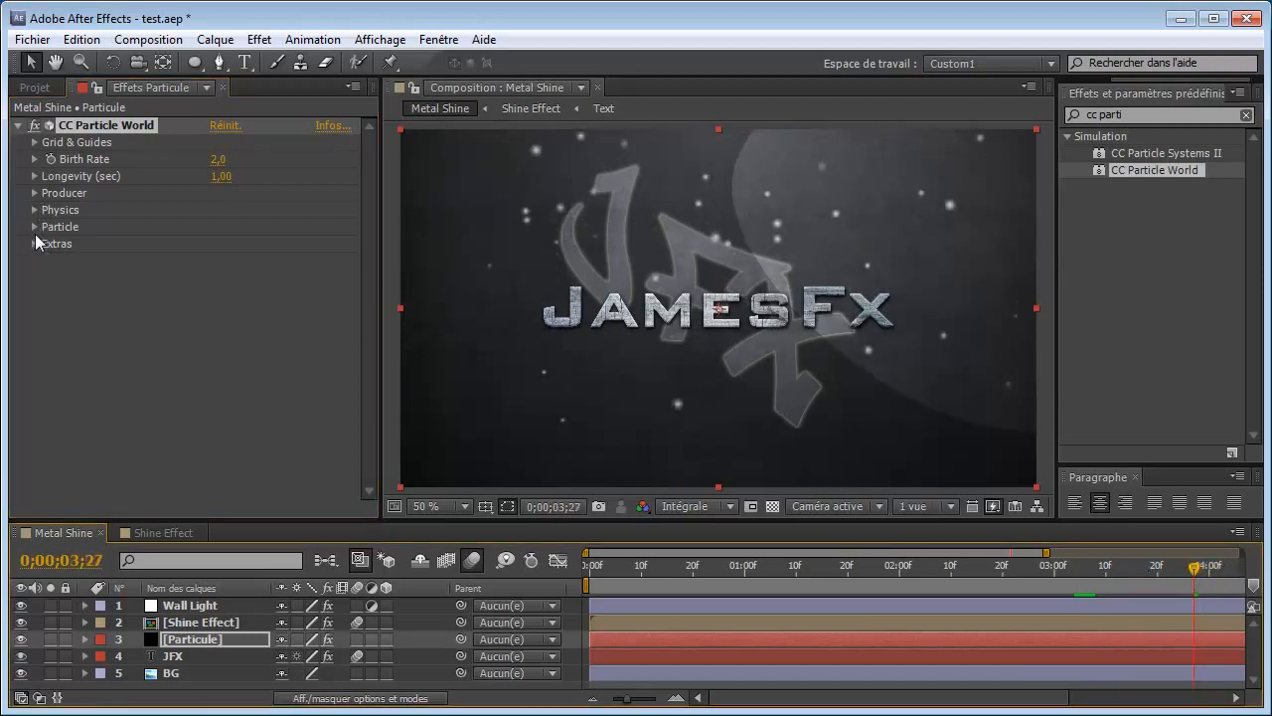
pyautogui.click(35, 227)
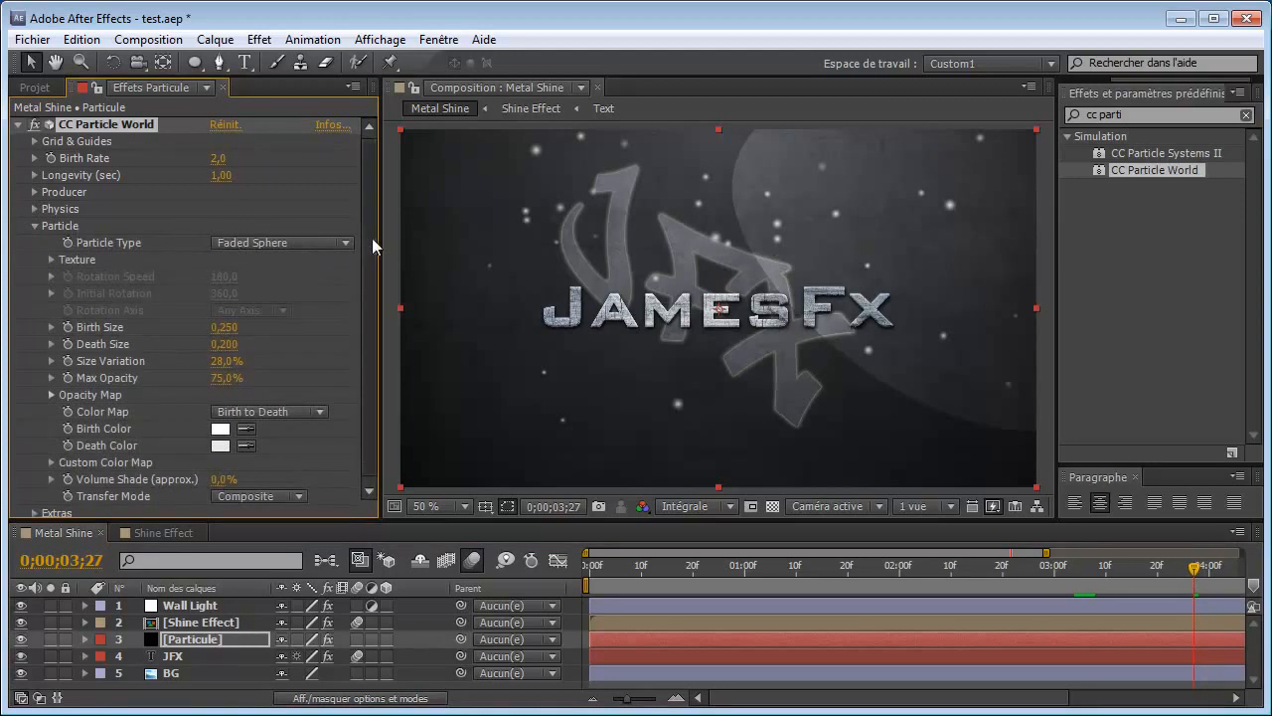
pyautogui.moveTo(371, 237); pyautogui.dragTo(370, 245)
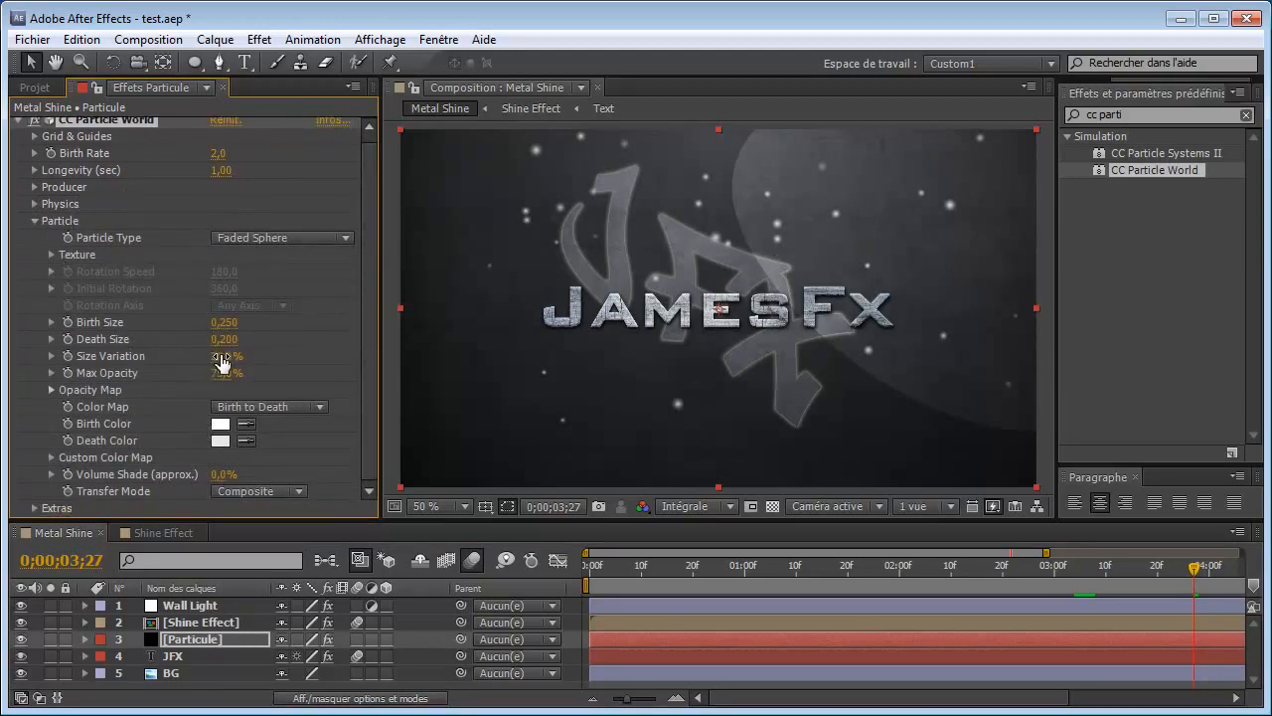
pyautogui.moveTo(213, 355); pyautogui.dragTo(203, 356)
pyautogui.moveTo(200, 356); pyautogui.dragTo(196, 356)
pyautogui.click(35, 221)
# Step: Increase the particles' Gravity to 0,990 in the physics settings
pyautogui.click(34, 206)
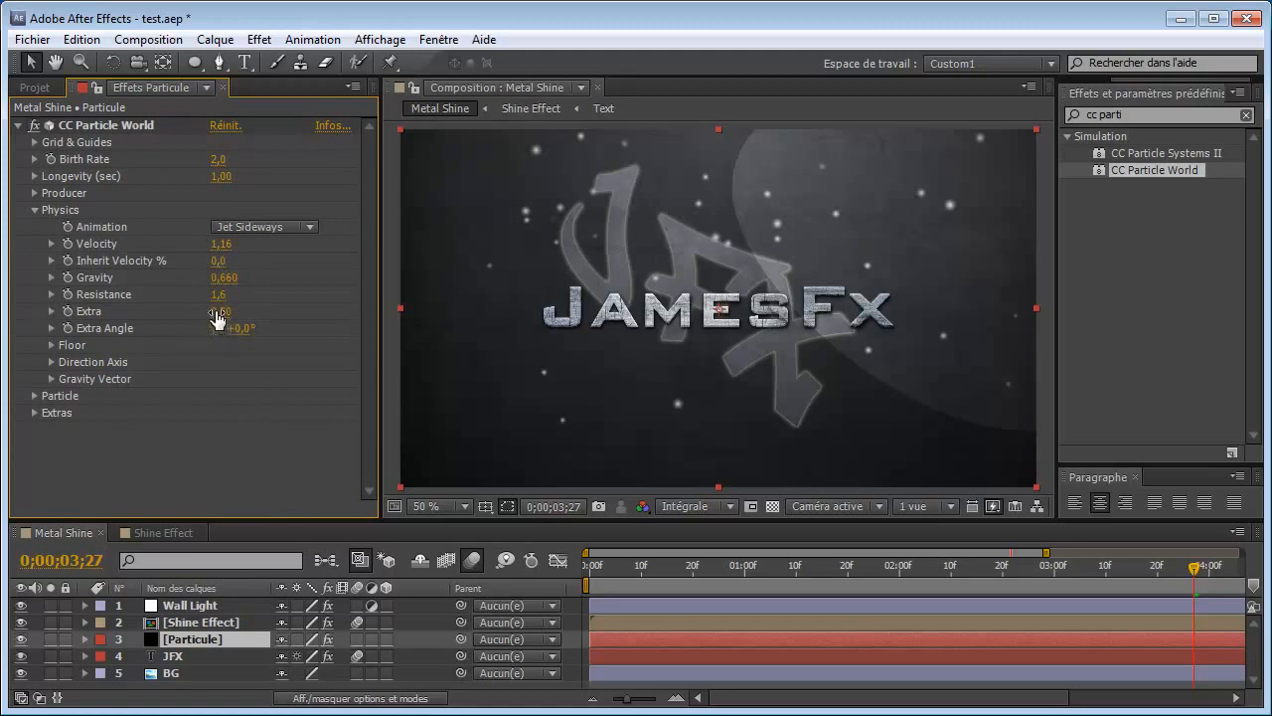
pyautogui.moveTo(218, 278); pyautogui.dragTo(256, 283)
pyautogui.click(36, 208)
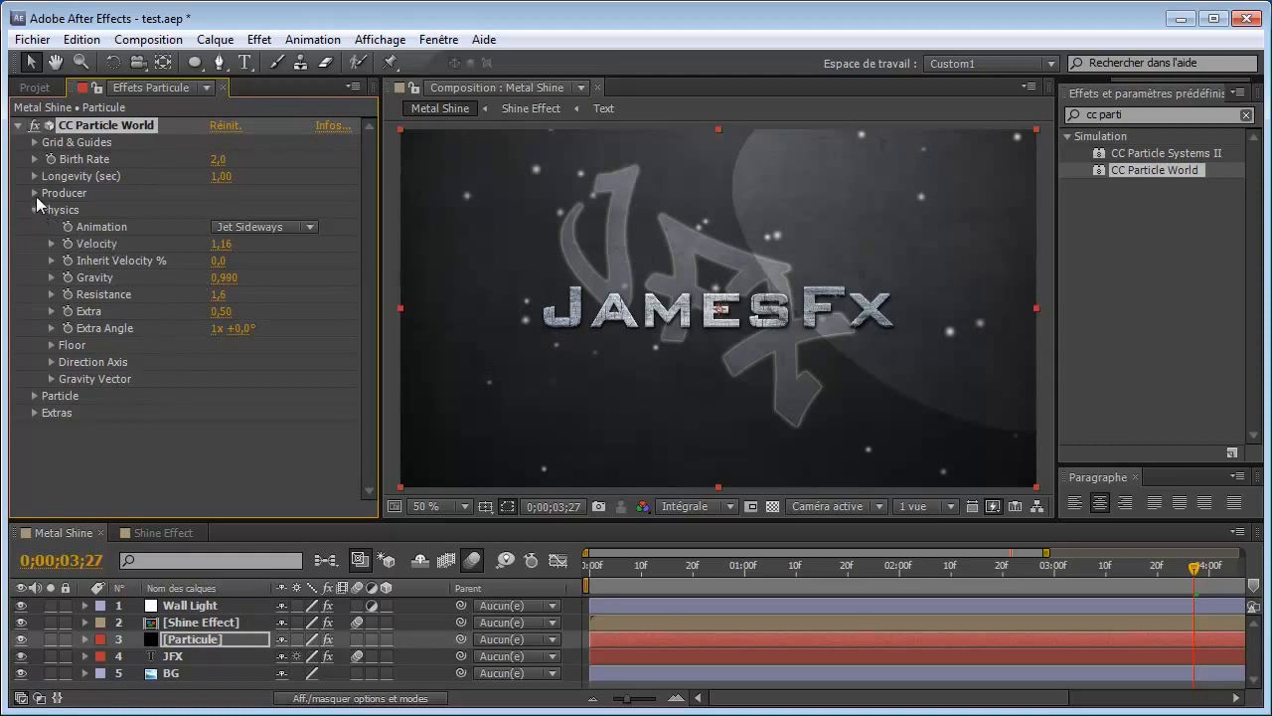
# Step: Set the particle producer's Radius X to 2,325, Radius Y to 1,475, Radius Z to 1,990 and Position Y to 0
pyautogui.click(34, 192)
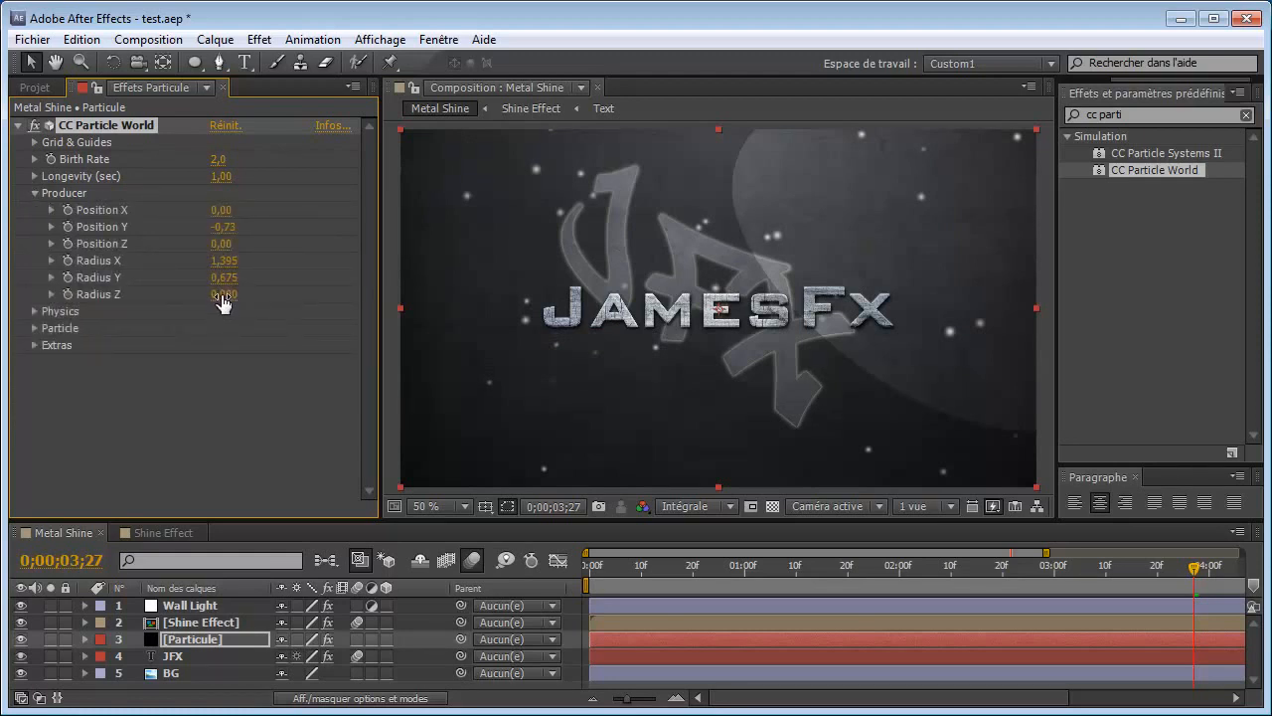
pyautogui.moveTo(258, 295); pyautogui.dragTo(454, 296)
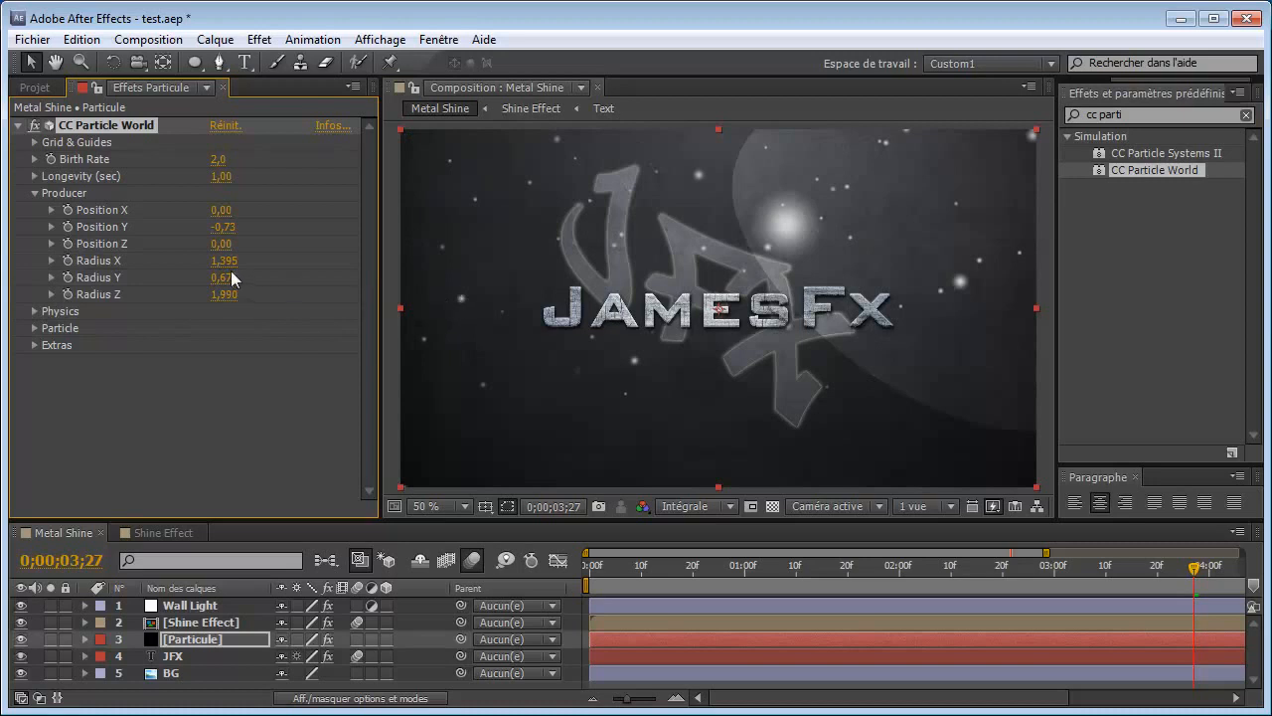
pyautogui.moveTo(225, 260); pyautogui.dragTo(315, 263)
pyautogui.moveTo(225, 277); pyautogui.dragTo(303, 278)
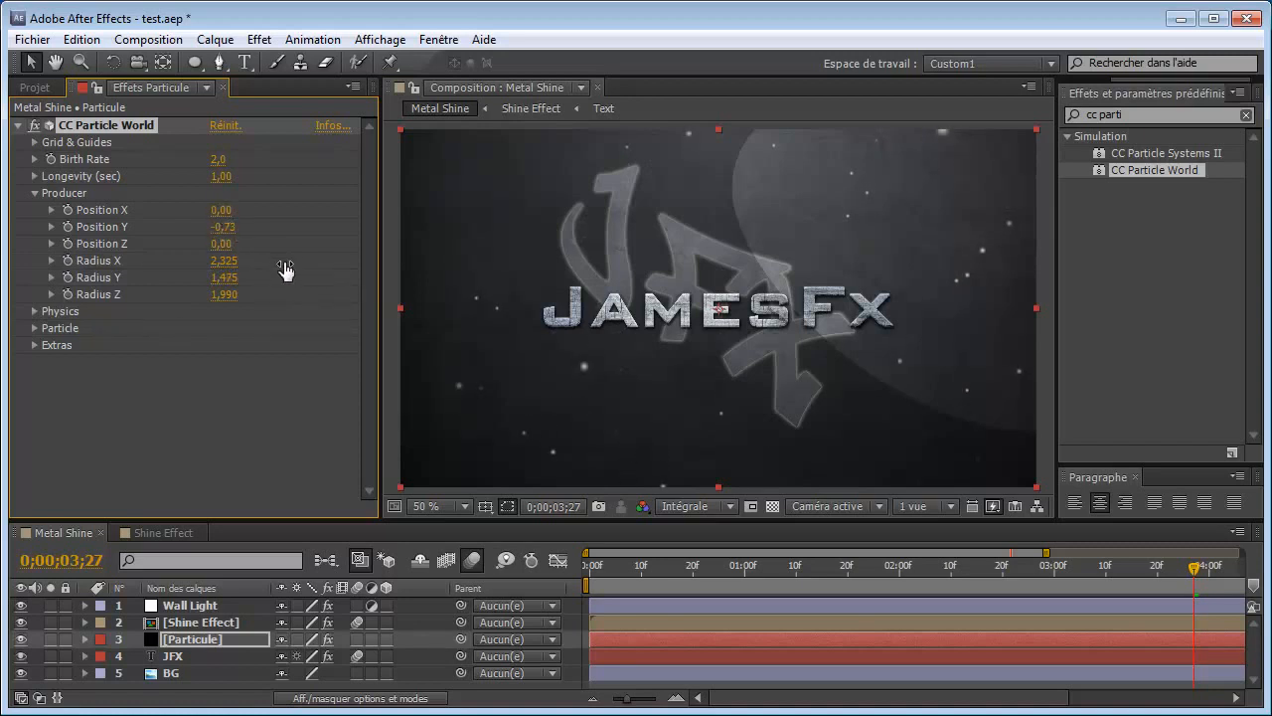
pyautogui.click(225, 227)
pyautogui.write('0')
pyautogui.press('Return')
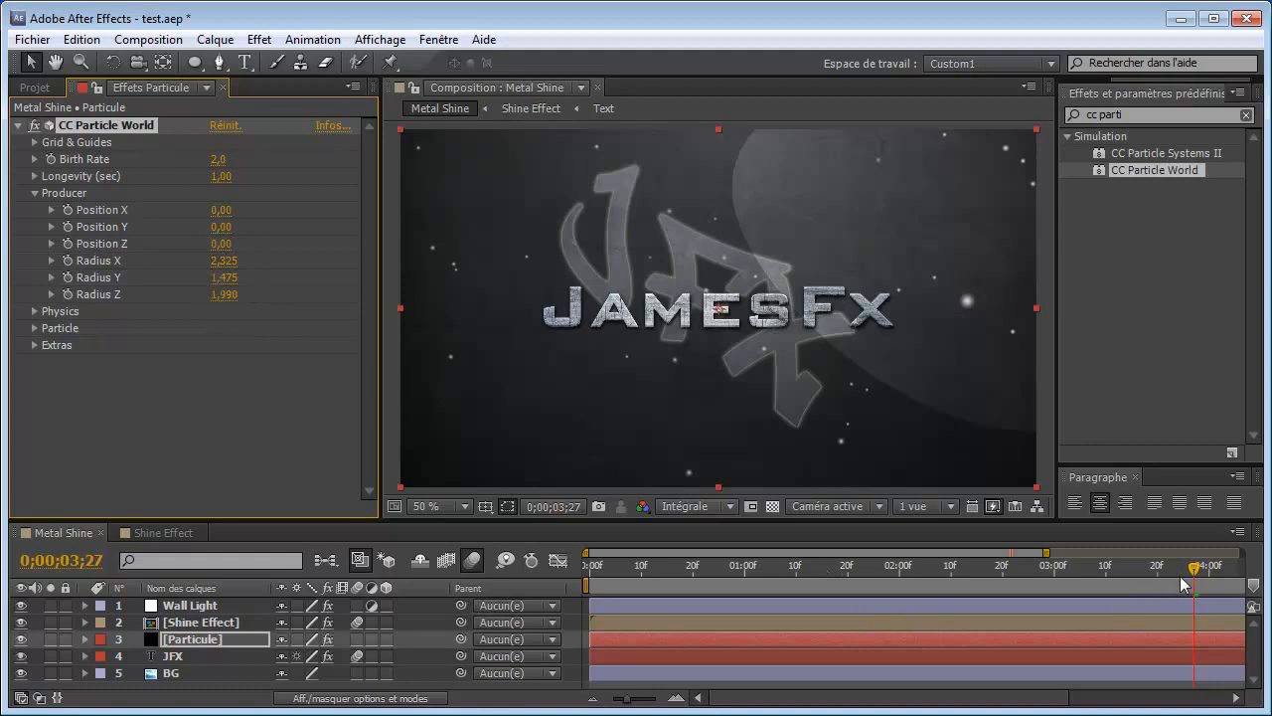
# Step: Play the composition from 0;00;03;07 to review the particle motion, and return to 0;00;03;05
pyautogui.moveTo(1195, 569); pyautogui.dragTo(1089, 593)
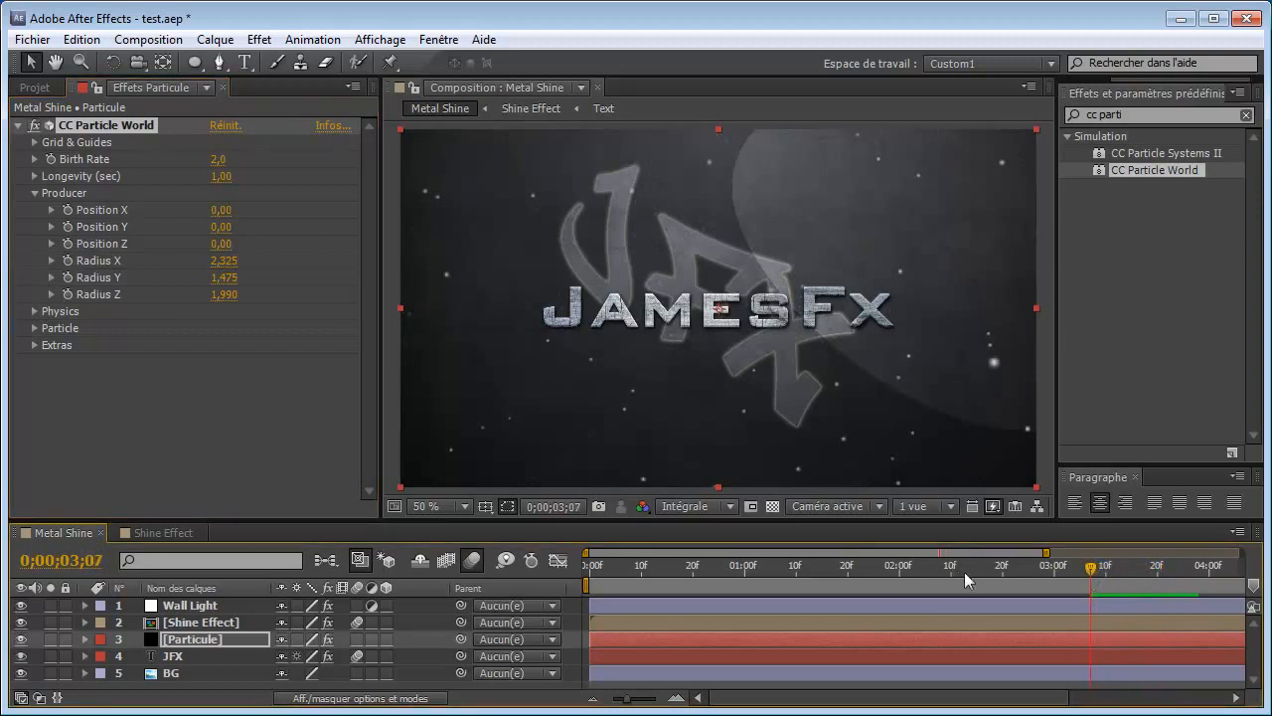
pyautogui.press('space')
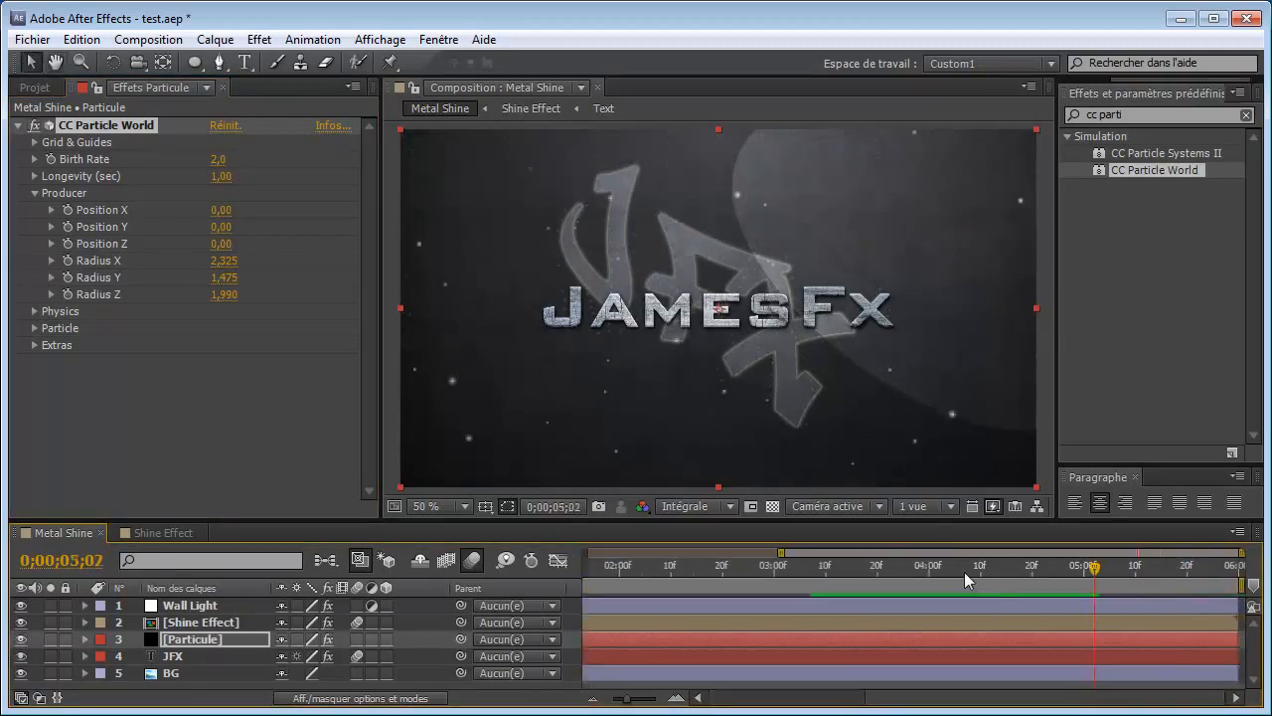
pyautogui.click(801, 566)
# Step: Try a particle Velocity of 0,40 and preview the motion from 0;00;03;07 to 0;00;04;00
pyautogui.click(33, 192)
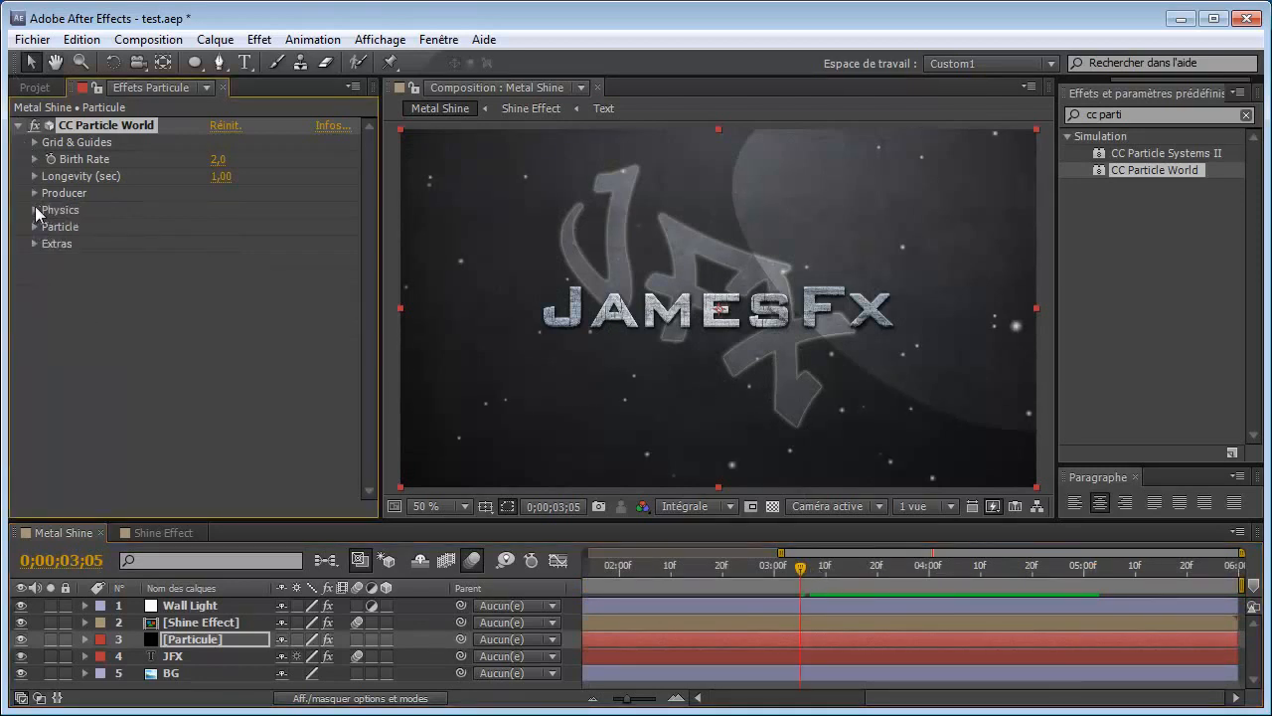
pyautogui.click(35, 208)
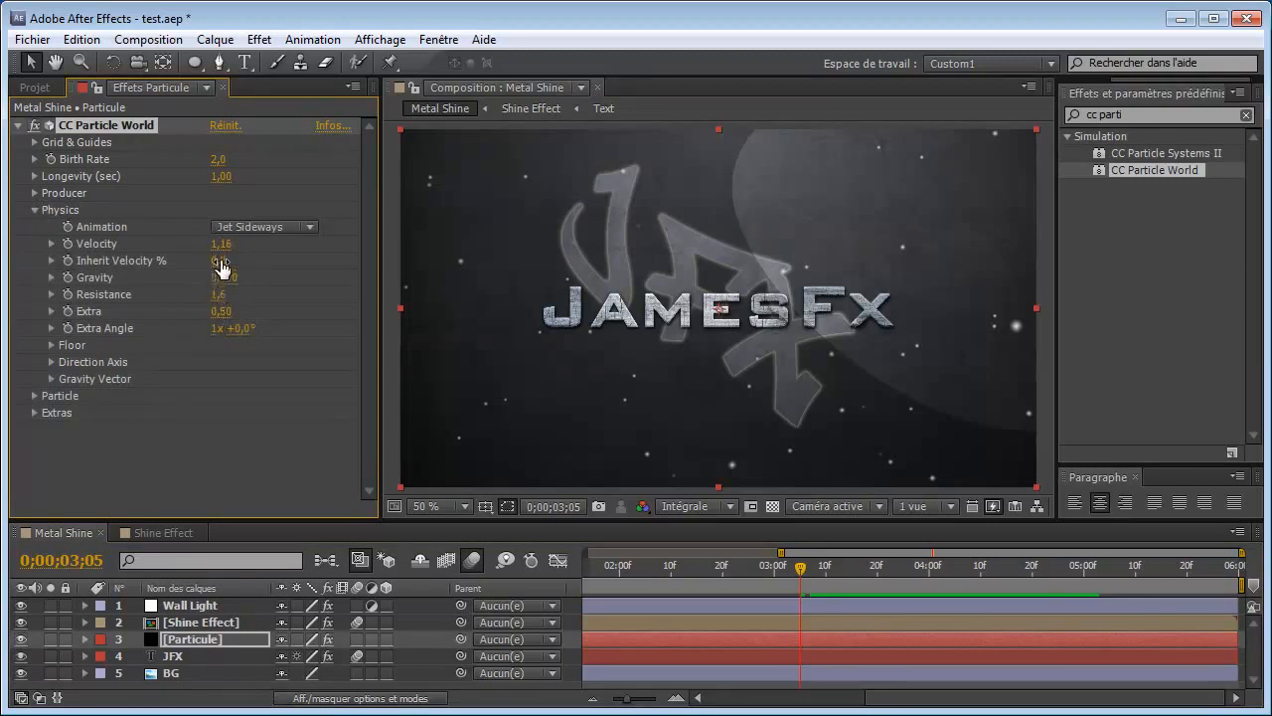
pyautogui.moveTo(219, 245); pyautogui.dragTo(160, 257)
pyautogui.moveTo(801, 568); pyautogui.dragTo(810, 573)
pyautogui.press('space')
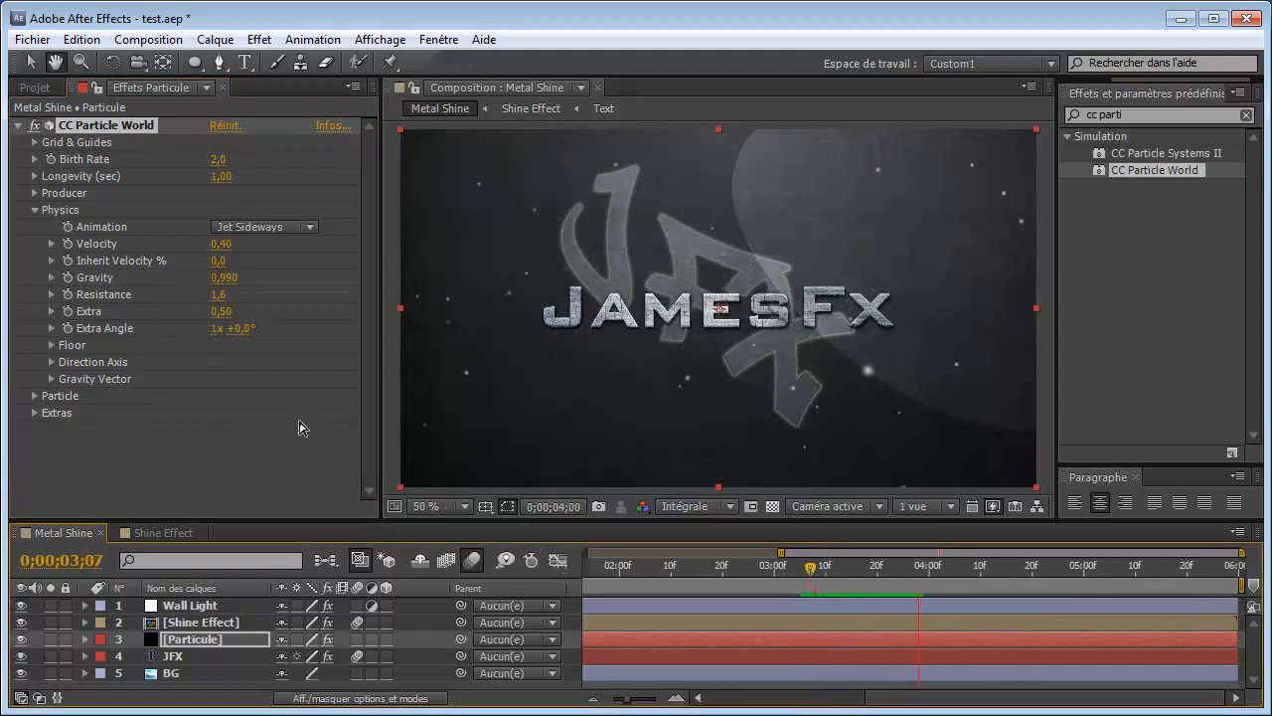
pyautogui.press('space')
# Step: Set the particles' Velocity to 0,02 and preview the motion from 0;00;04;00 to 0;00;04;24
pyautogui.click(222, 244)
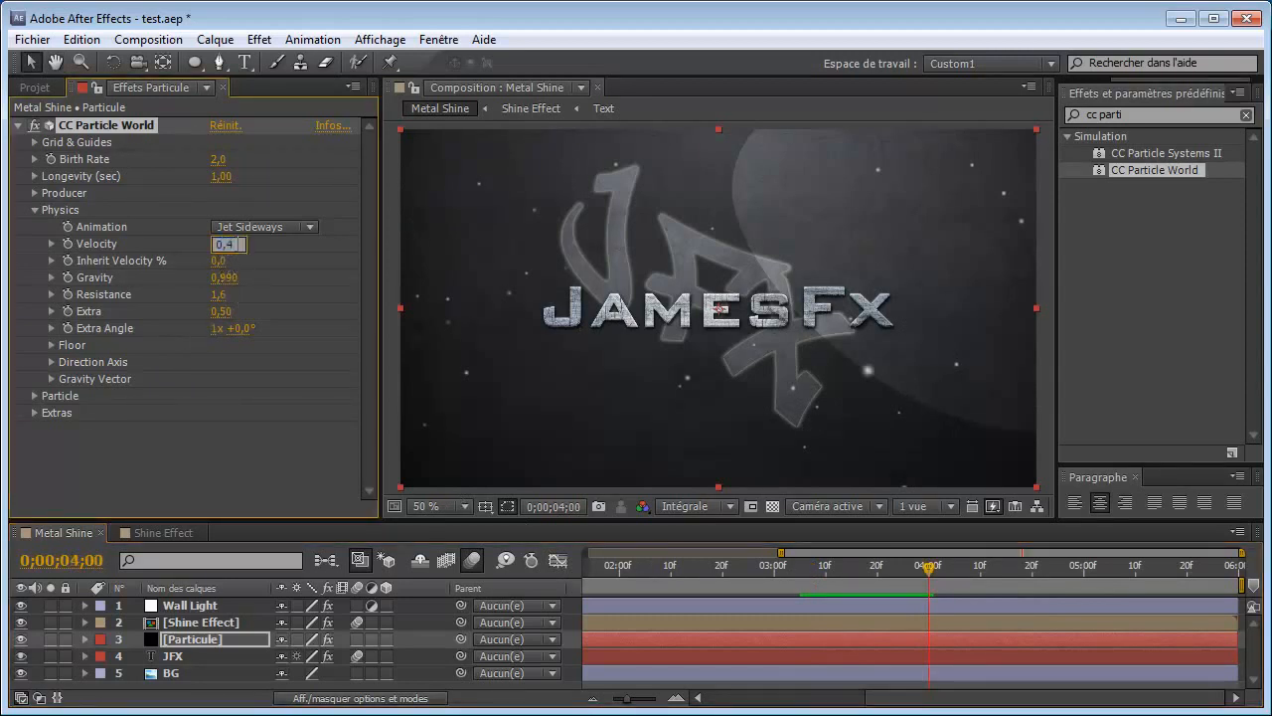
pyautogui.press('BackSpace')
pyautogui.write('0')
pyautogui.write('2')
pyautogui.press('Return')
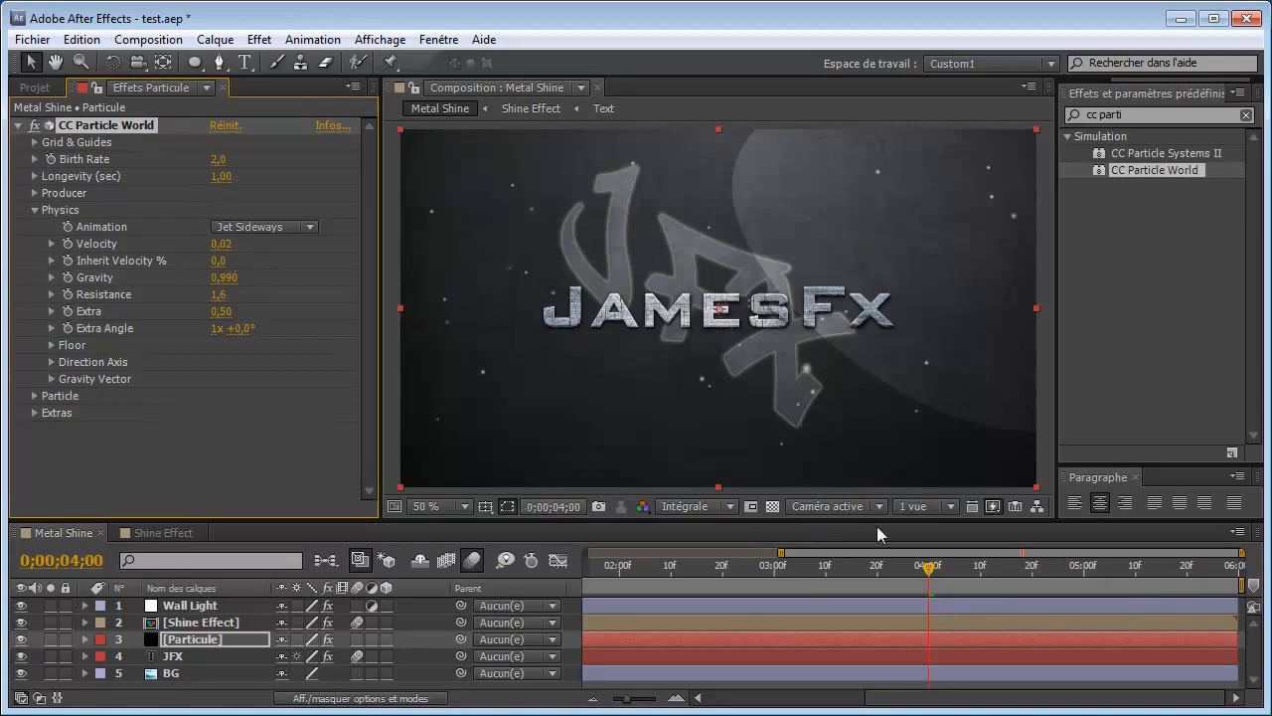
pyautogui.press('space')
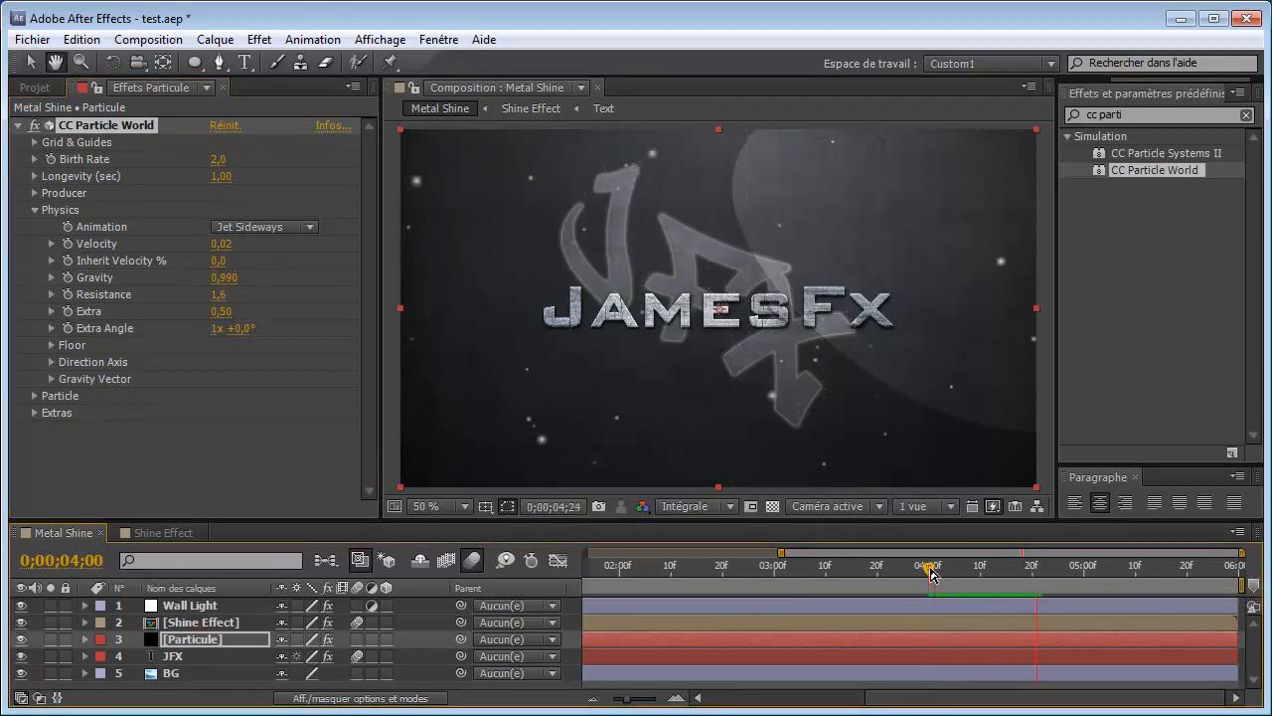
pyautogui.press('space')
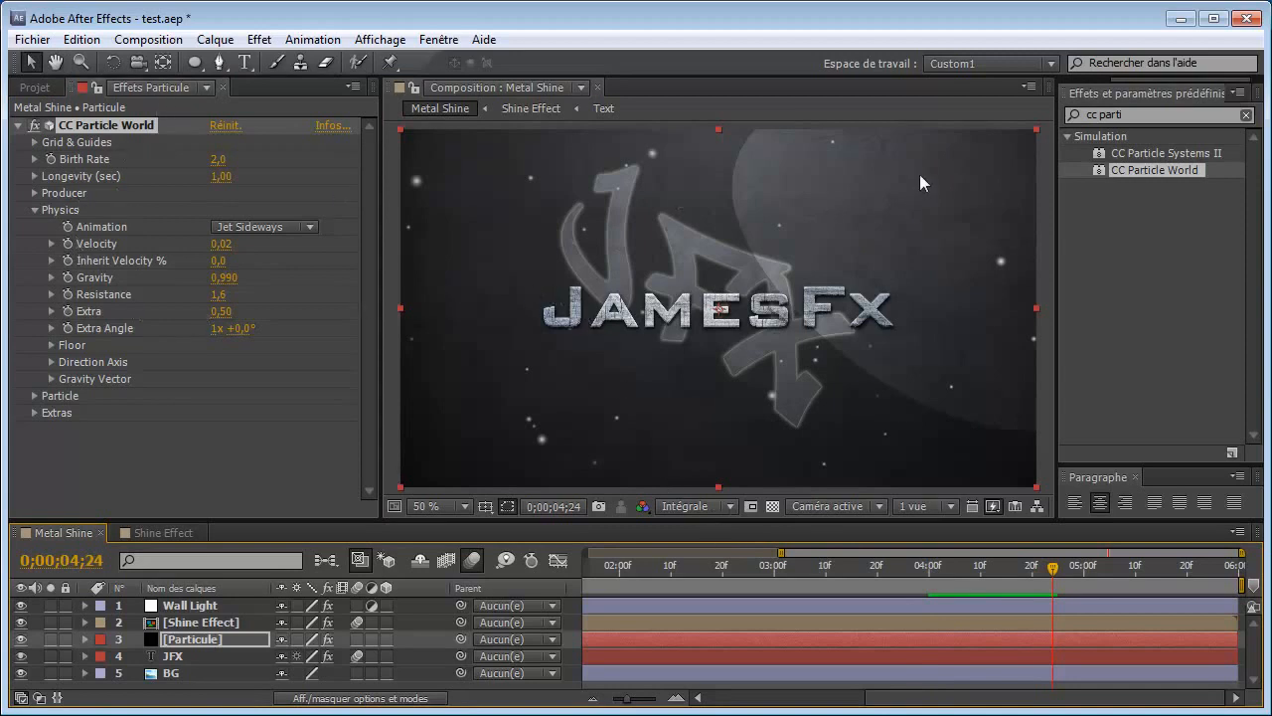
# Step: Clear the effects search, bring back the project contents and select the Particule layer
pyautogui.click(1243, 118)
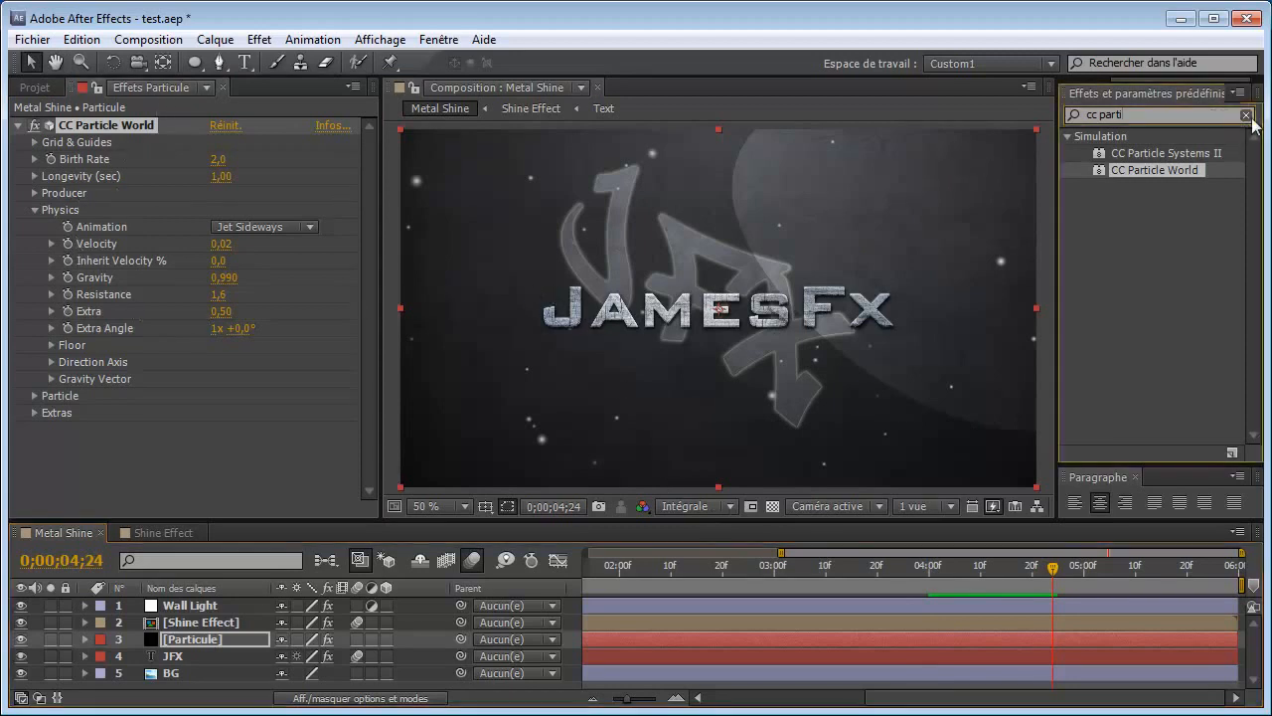
pyautogui.click(1247, 117)
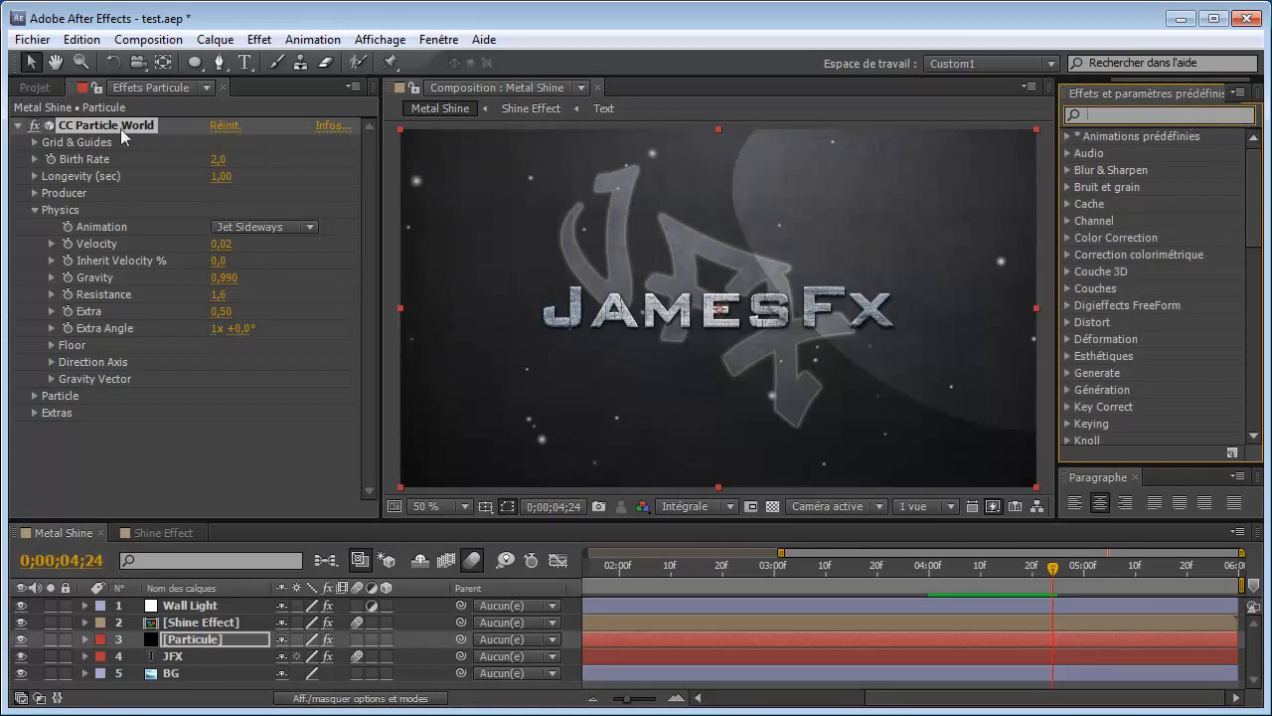
pyautogui.click(35, 87)
pyautogui.click(189, 639)
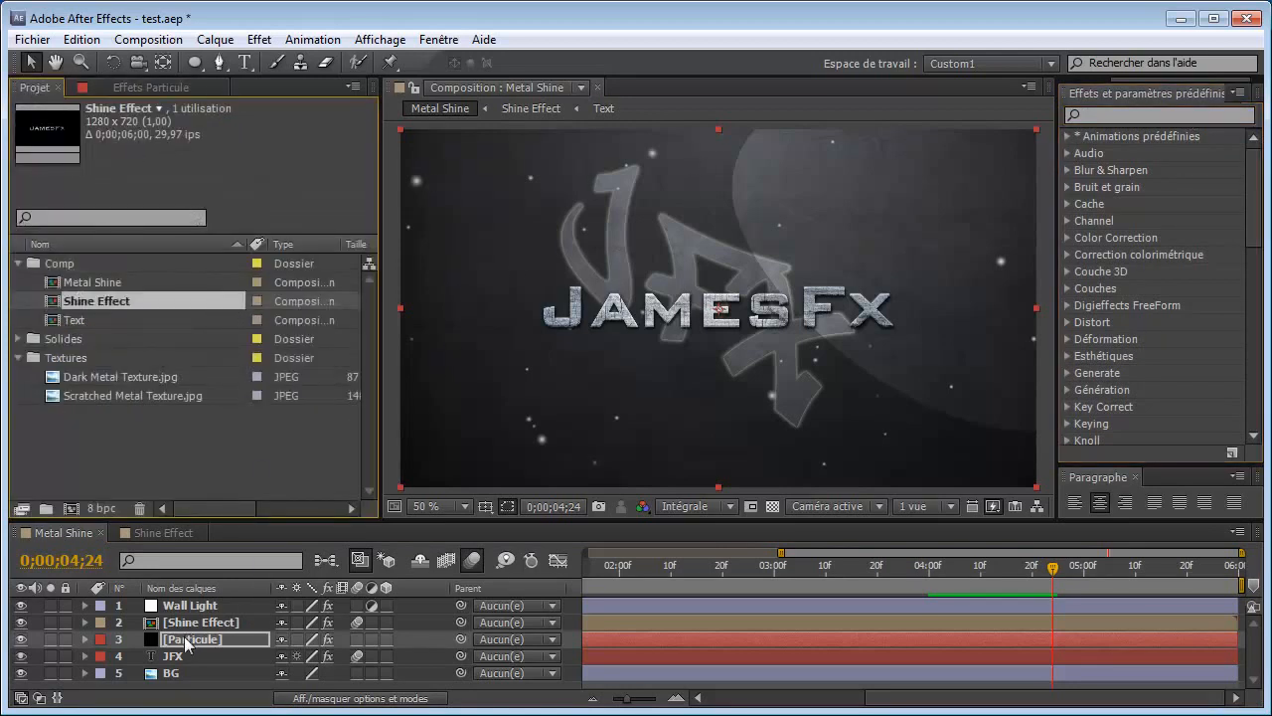
pyautogui.scroll(-2, 687, 285)
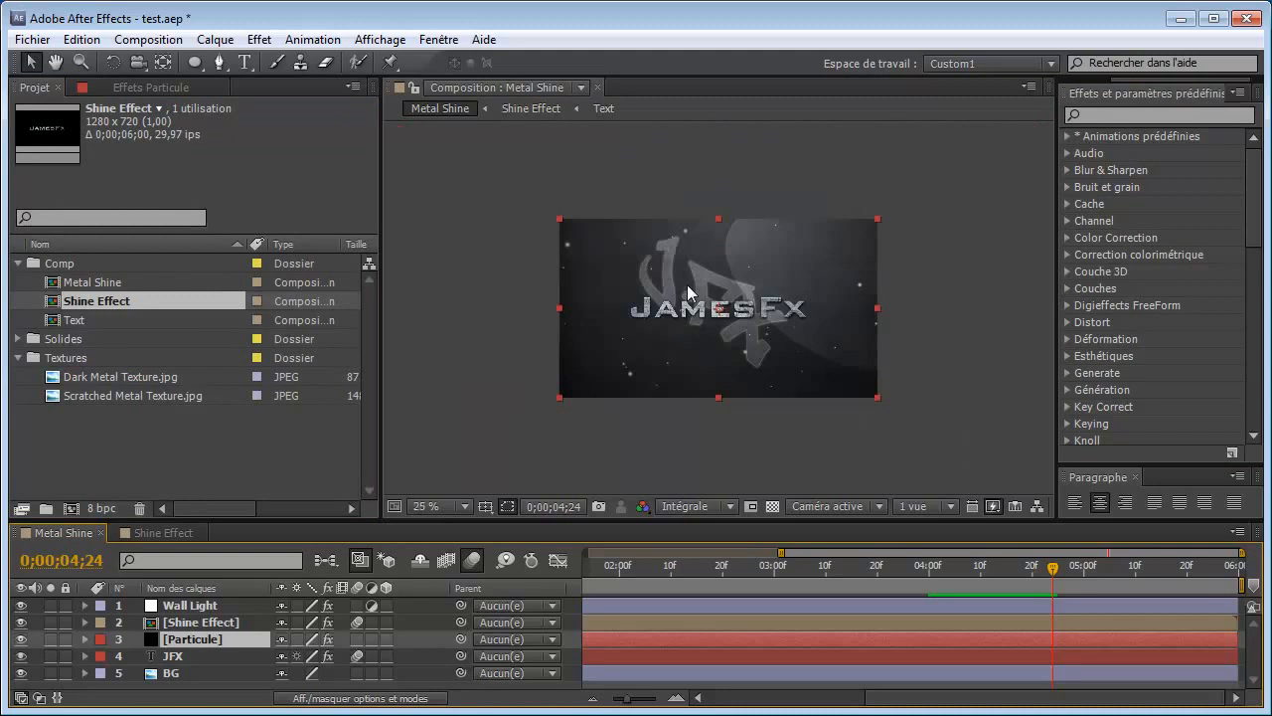
pyautogui.scroll(2, 711, 332)
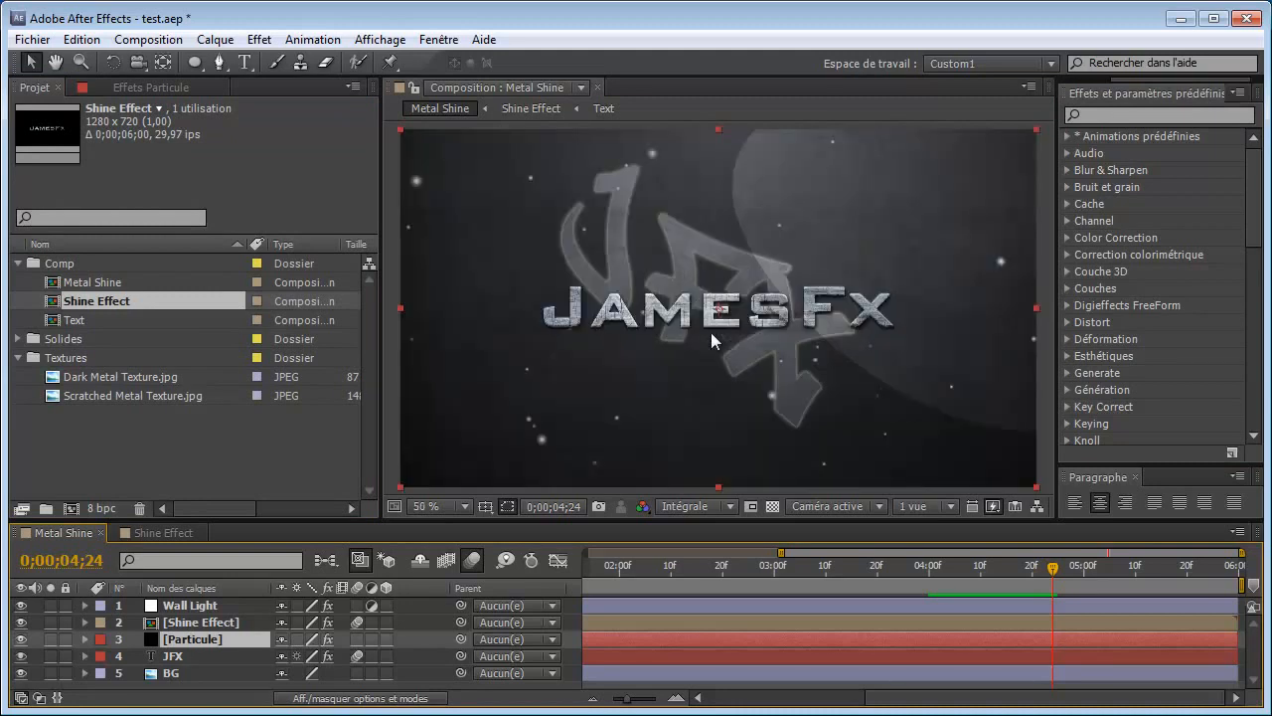
pyautogui.scroll(-2, 711, 331)
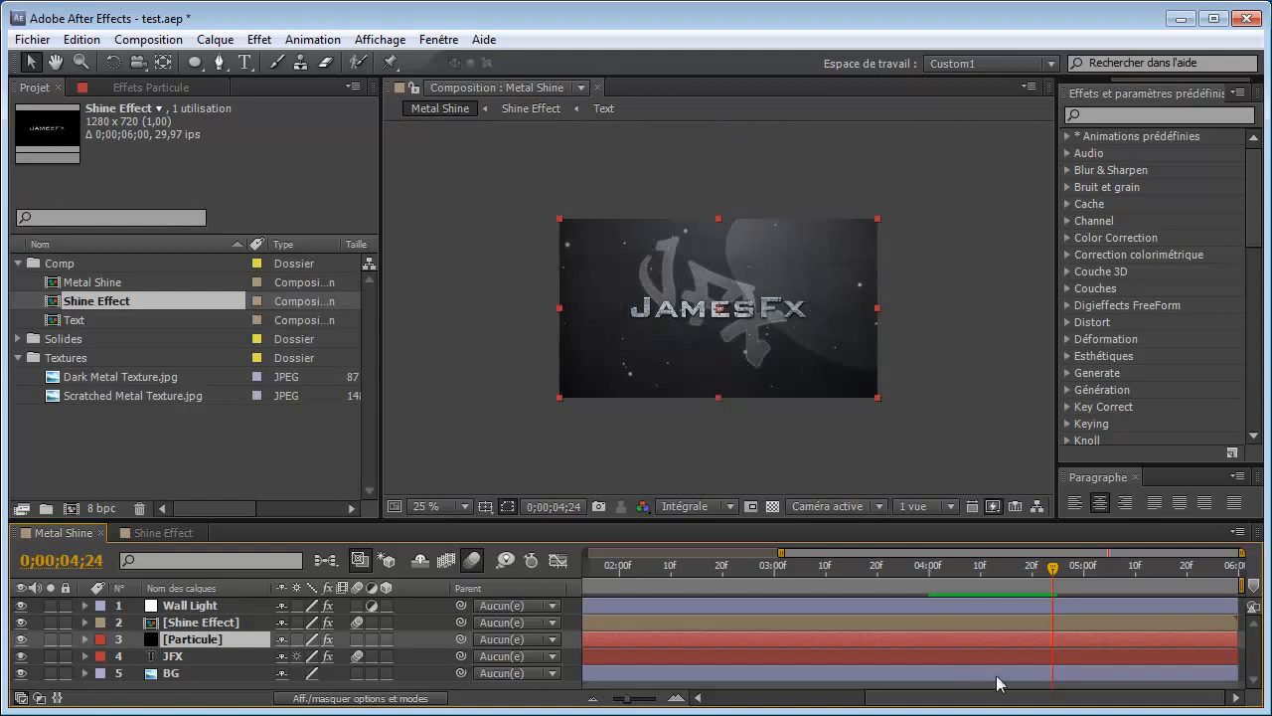
# Step: Show the full duration of the Metal Shine timeline and return to 0;00;00;00
pyautogui.moveTo(1053, 568); pyautogui.dragTo(1001, 568)
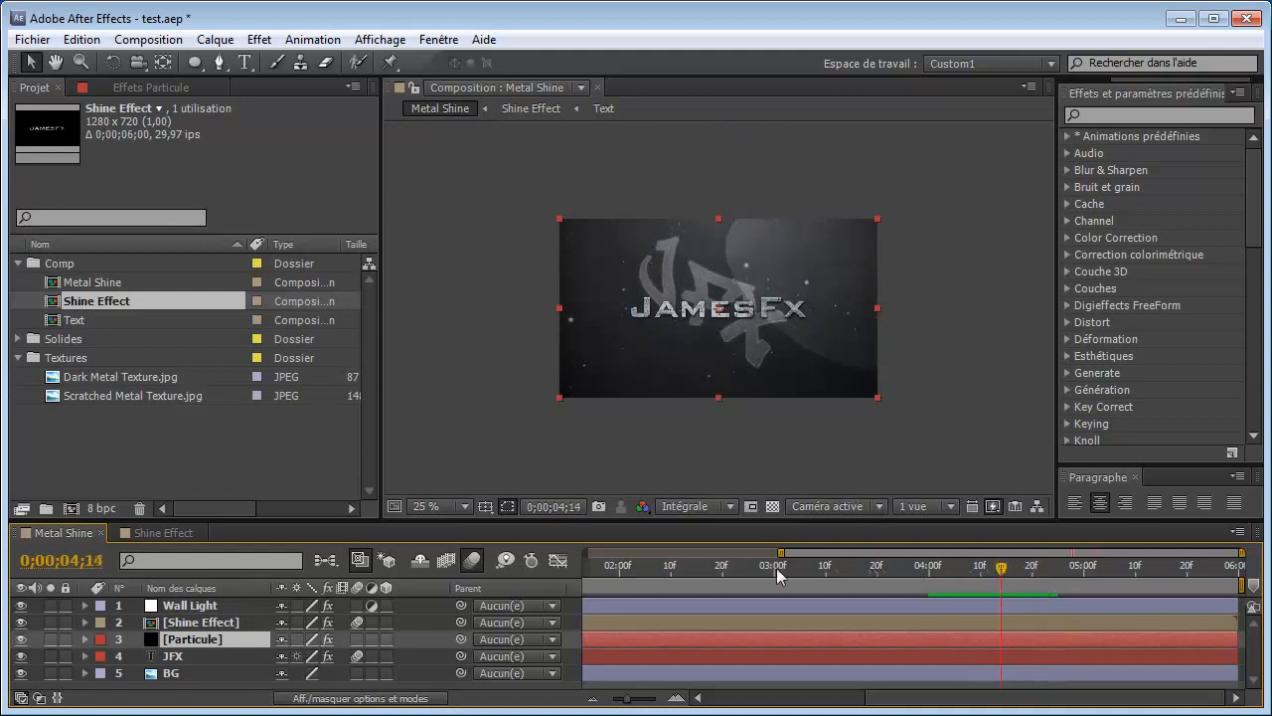
pyautogui.click(688, 571)
pyautogui.moveTo(626, 700); pyautogui.dragTo(610, 702)
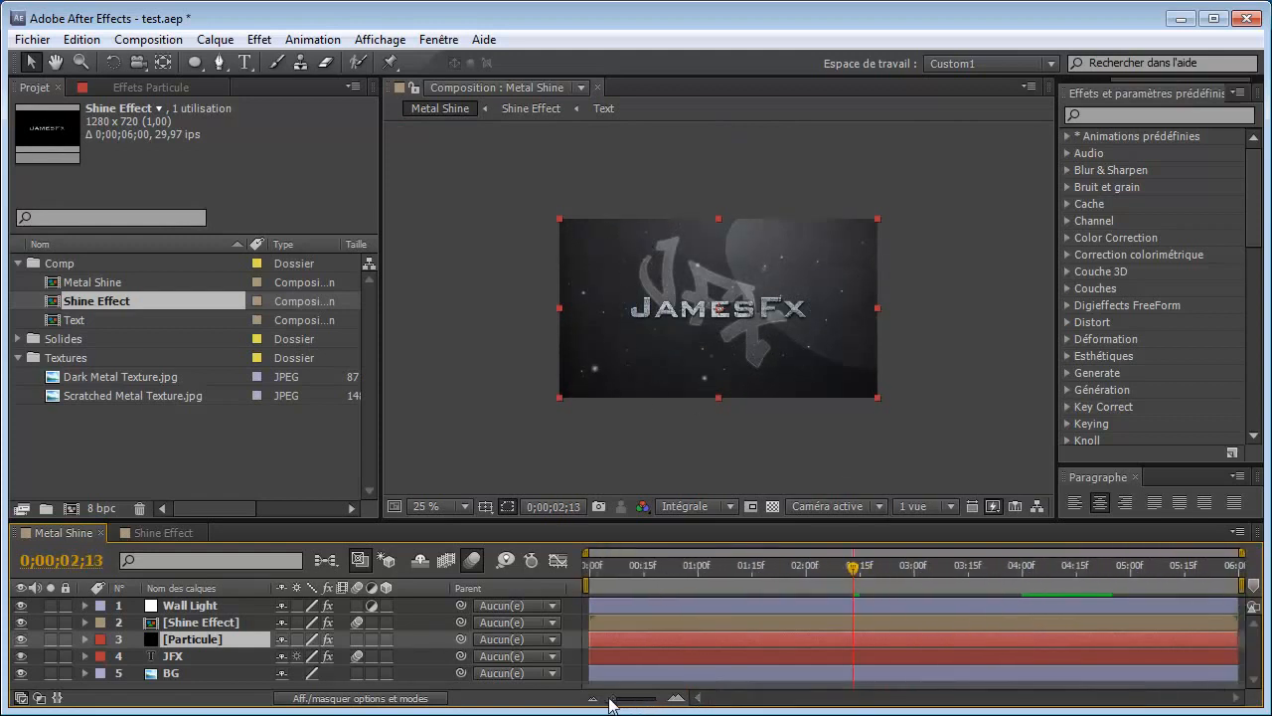
pyautogui.moveTo(855, 570); pyautogui.dragTo(755, 569)
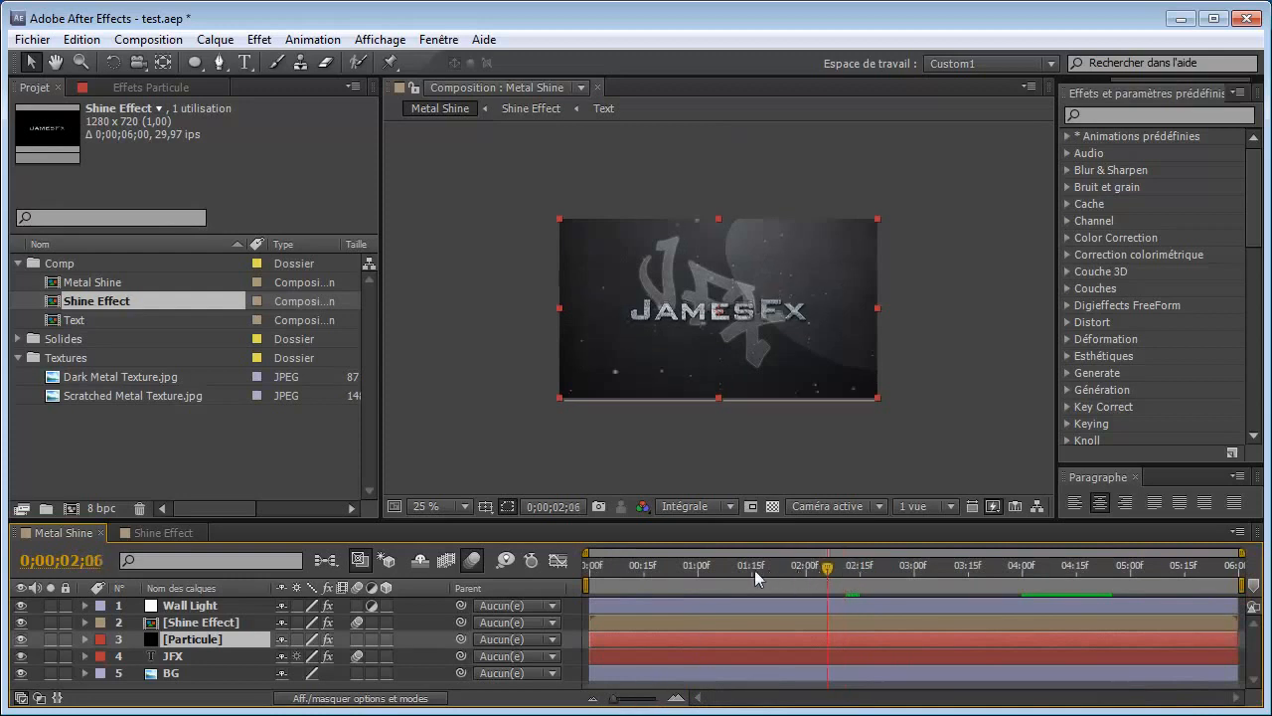
pyautogui.moveTo(602, 576); pyautogui.dragTo(587, 572)
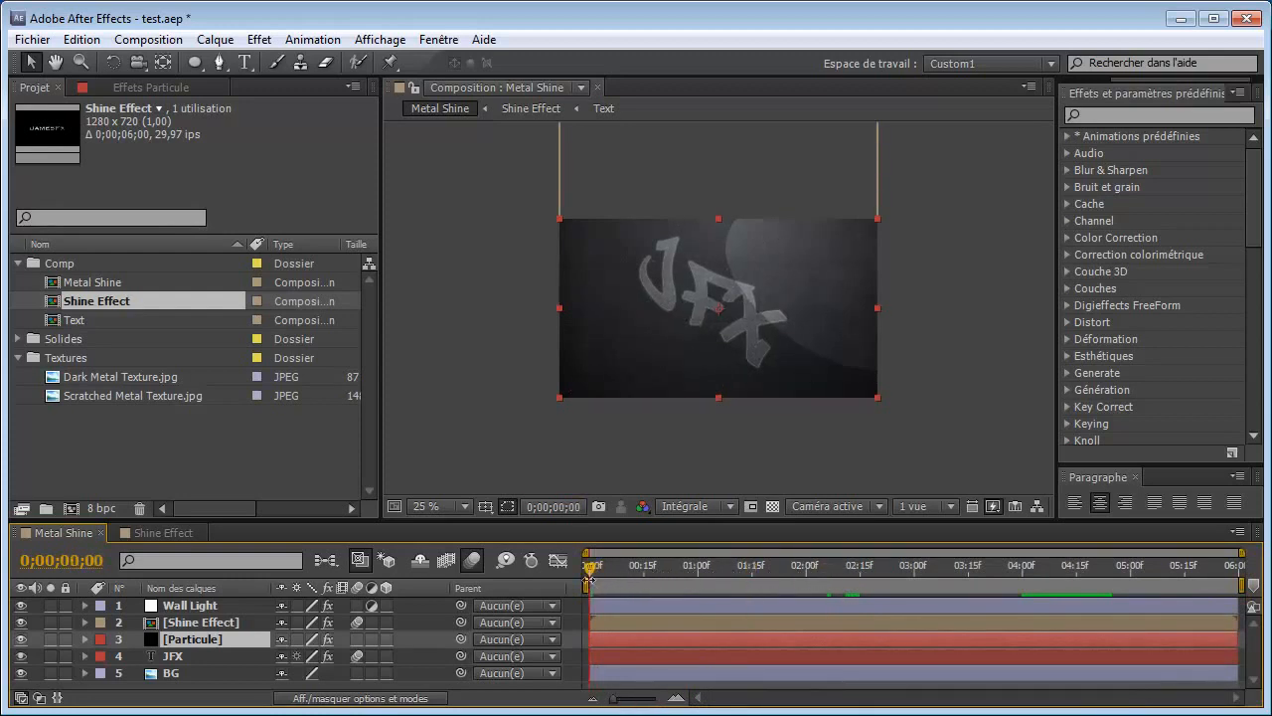
# Step: Add an adjustment layer above Wall Light and name it "vignette"
pyautogui.click(189, 608)
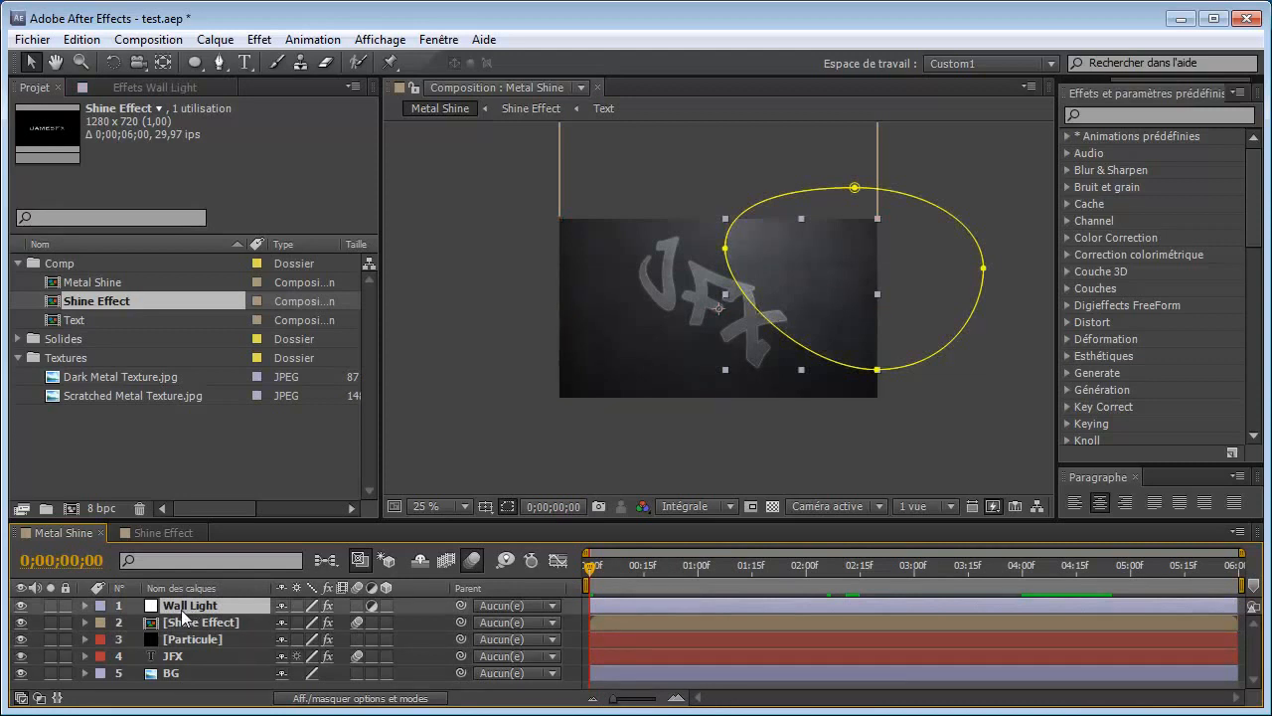
pyautogui.hotkey('ctrl', 'alt', 'y')
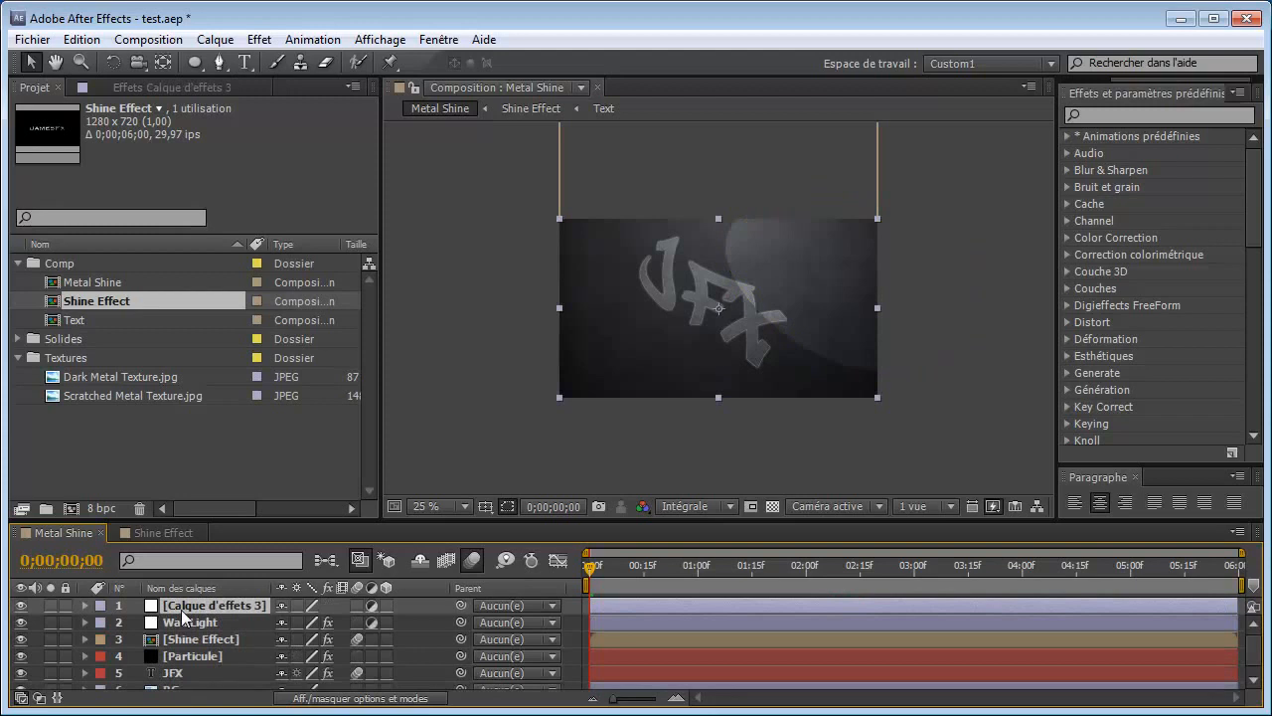
pyautogui.press('Return')
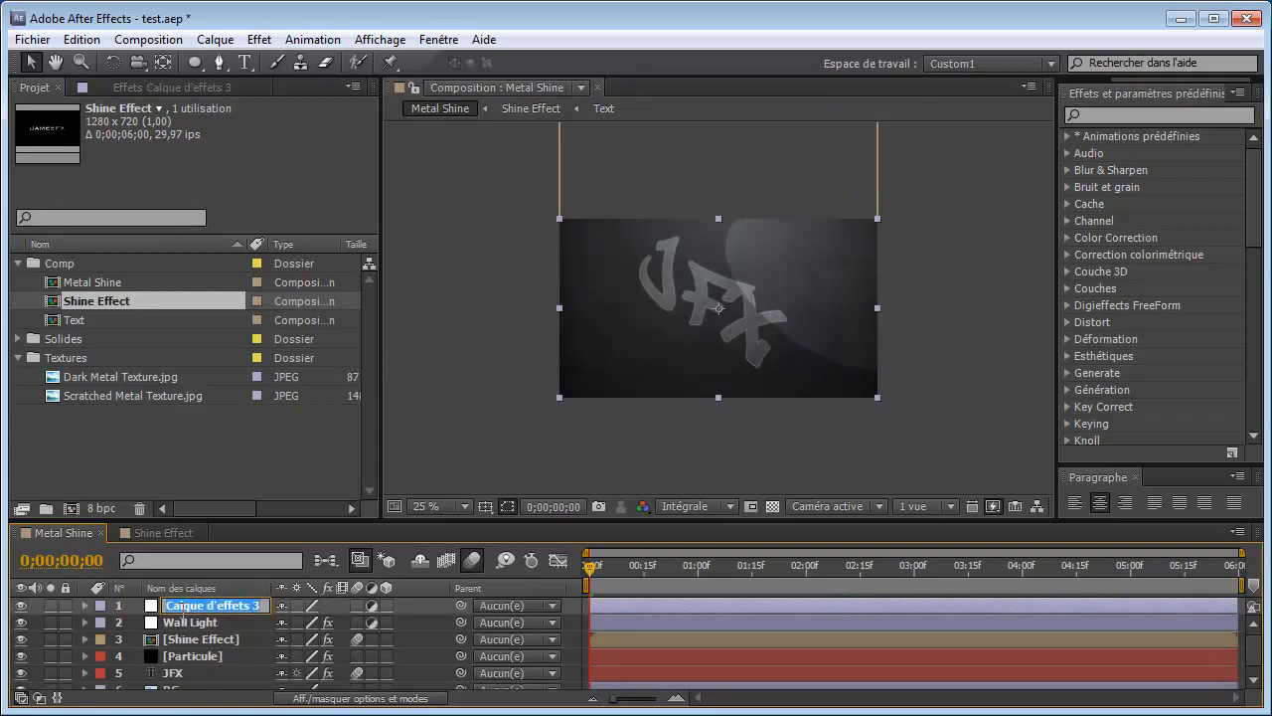
pyautogui.write('vignette')
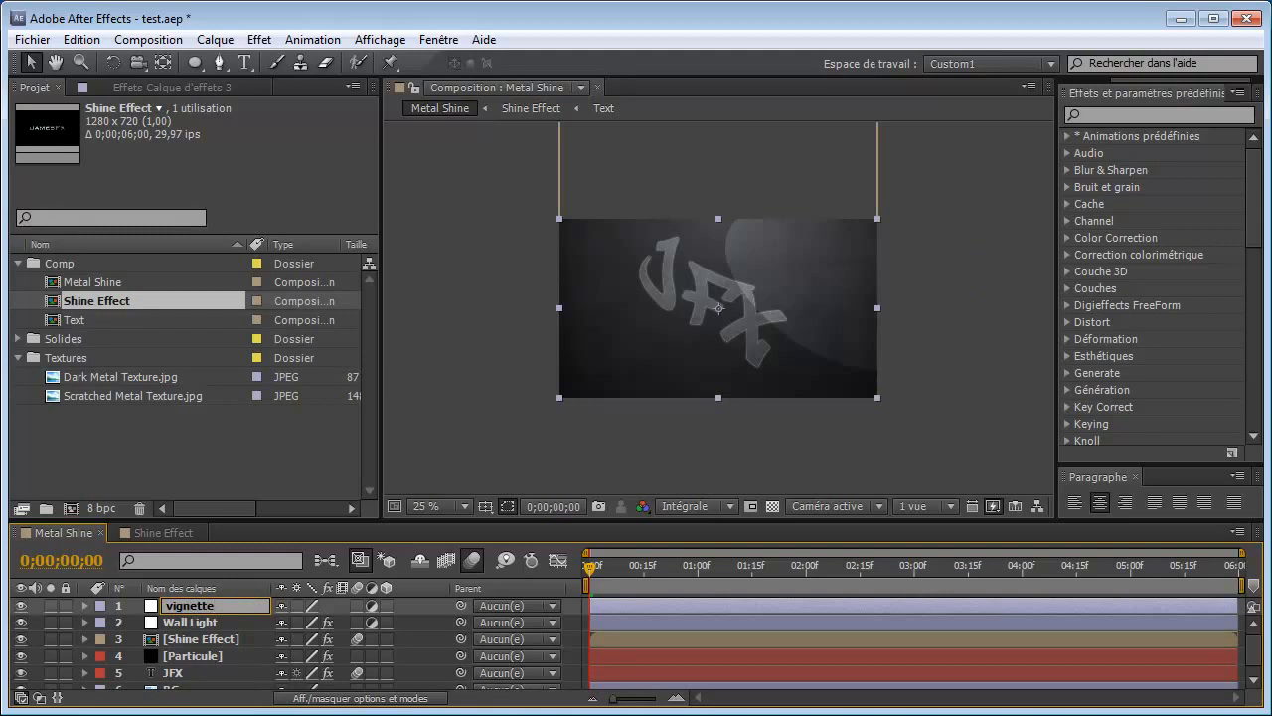
pyautogui.press('Return')
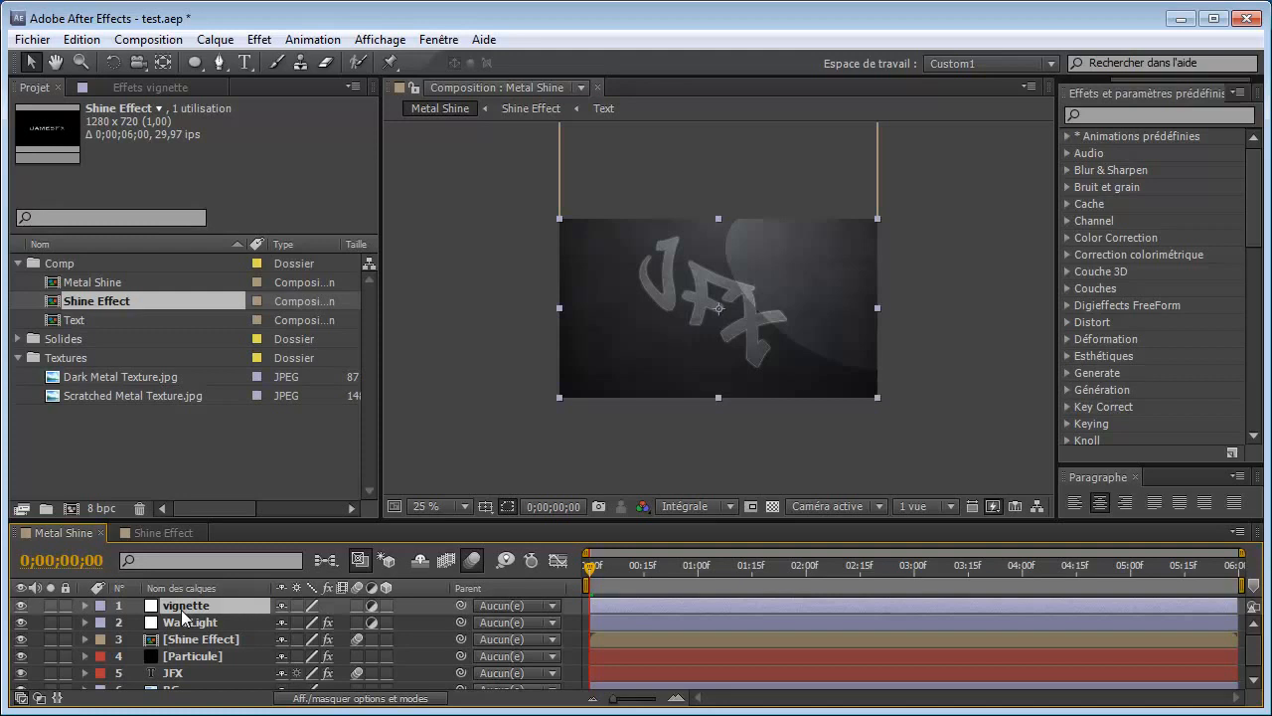
# Step: Change the vignette layer's solid colour to black (000000) and turn off its adjustment layer behaviour
pyautogui.hotkey('ctrl', 'shift', 'y')
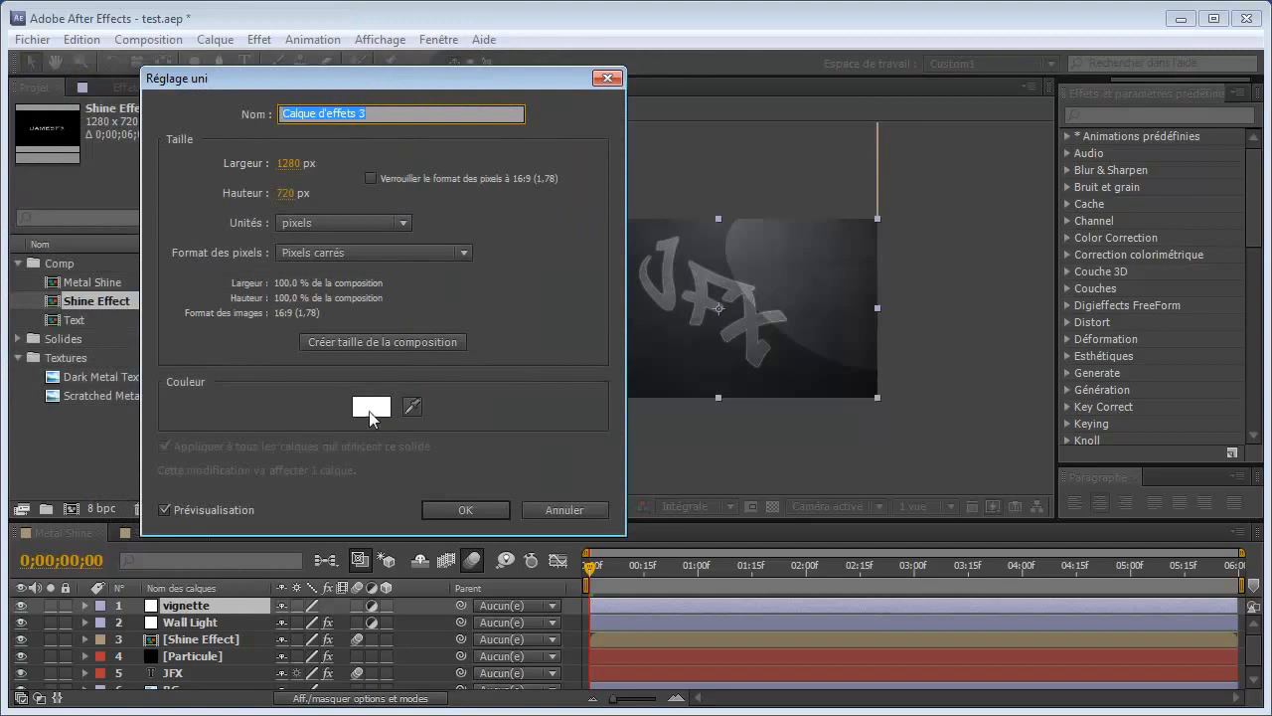
pyautogui.click(371, 410)
pyautogui.moveTo(155, 214); pyautogui.dragTo(75, 380)
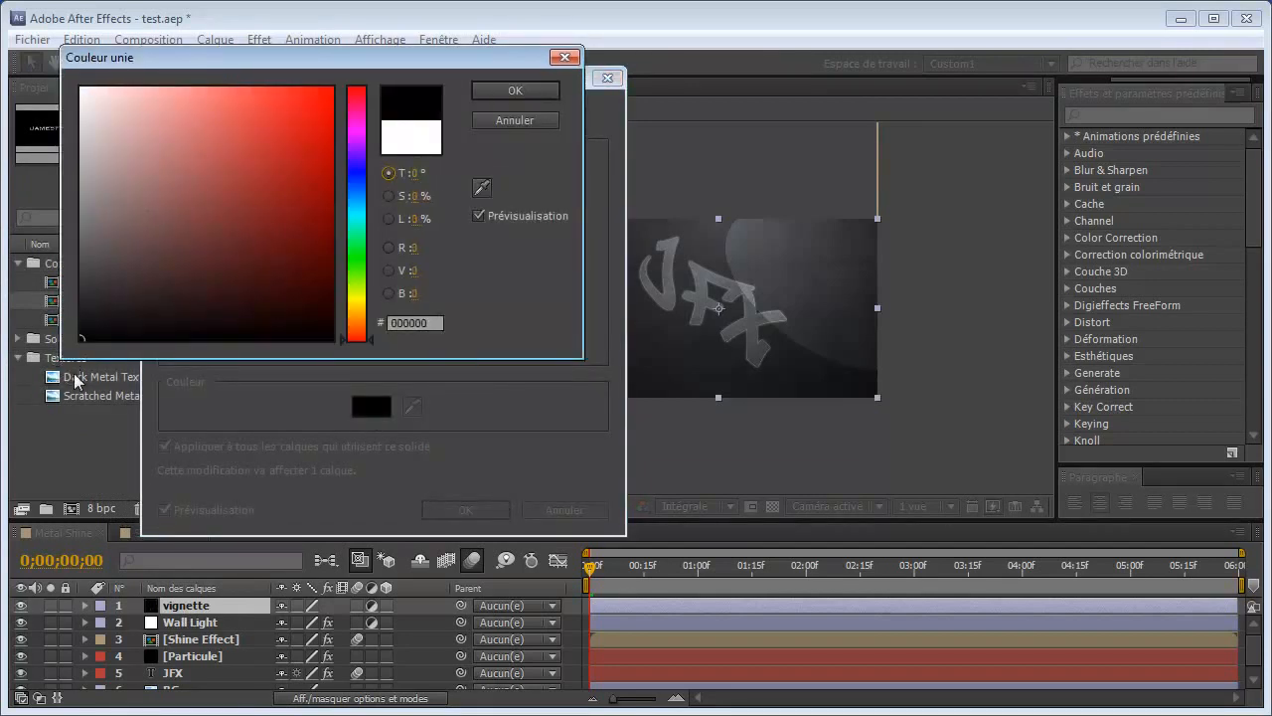
pyautogui.click(502, 92)
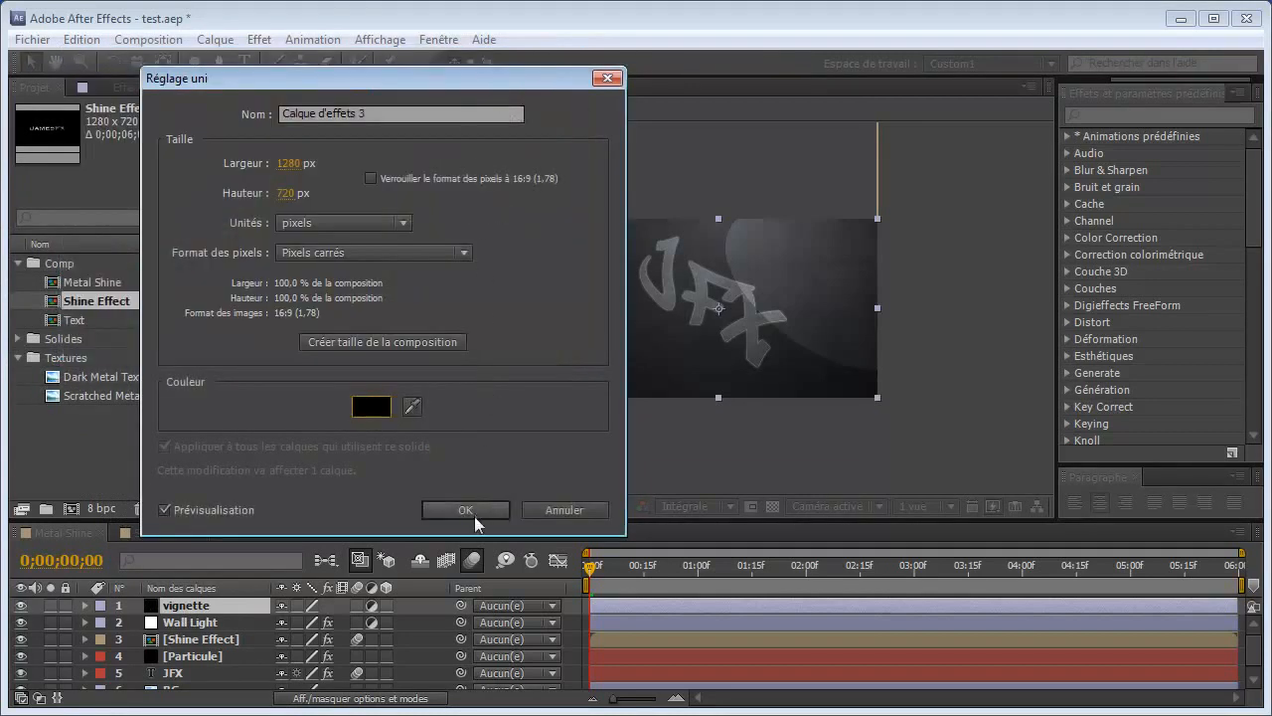
pyautogui.click(472, 513)
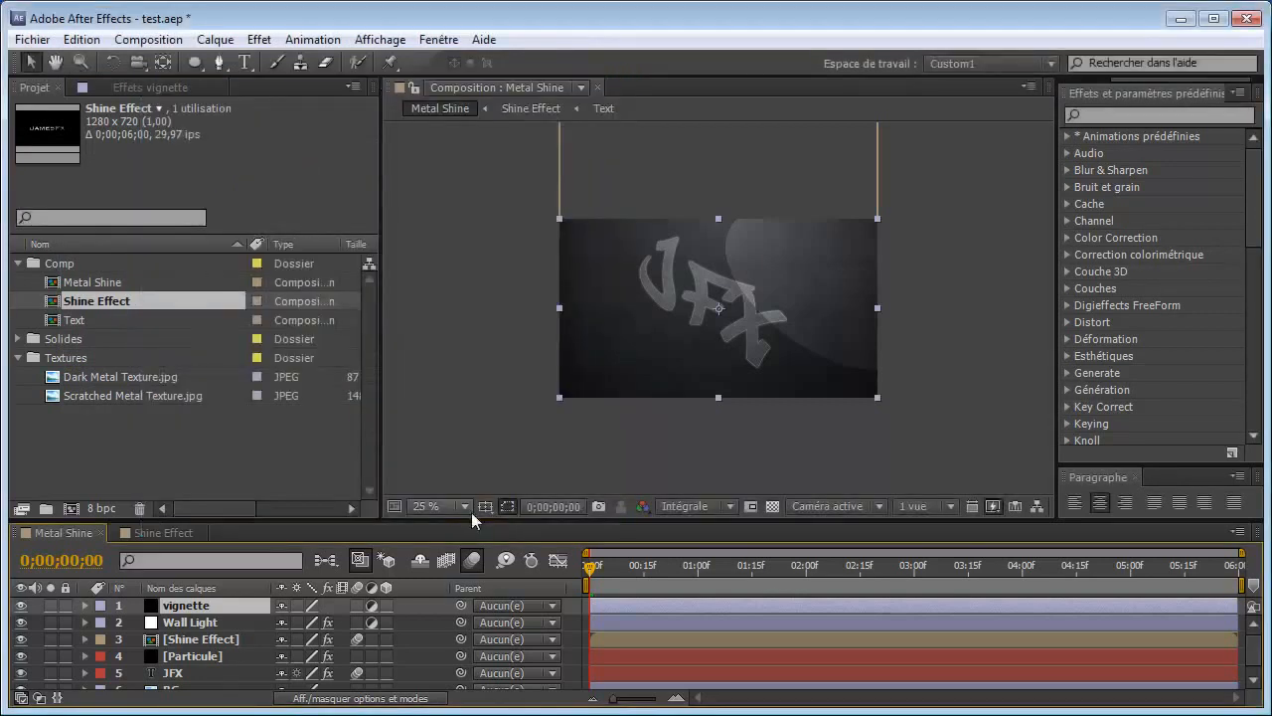
pyautogui.click(371, 605)
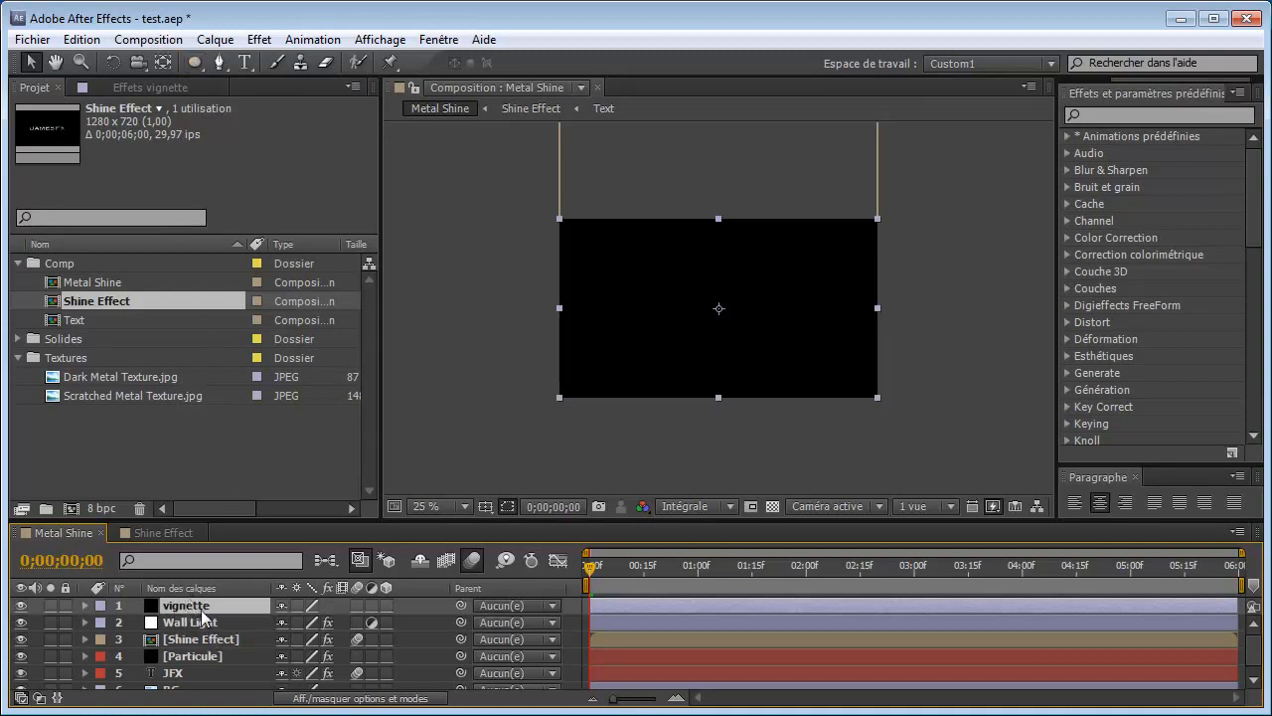
# Step: Add an elliptical mask filling the vignette layer and set its mode to Soustraction
pyautogui.doubleClick(194, 63)
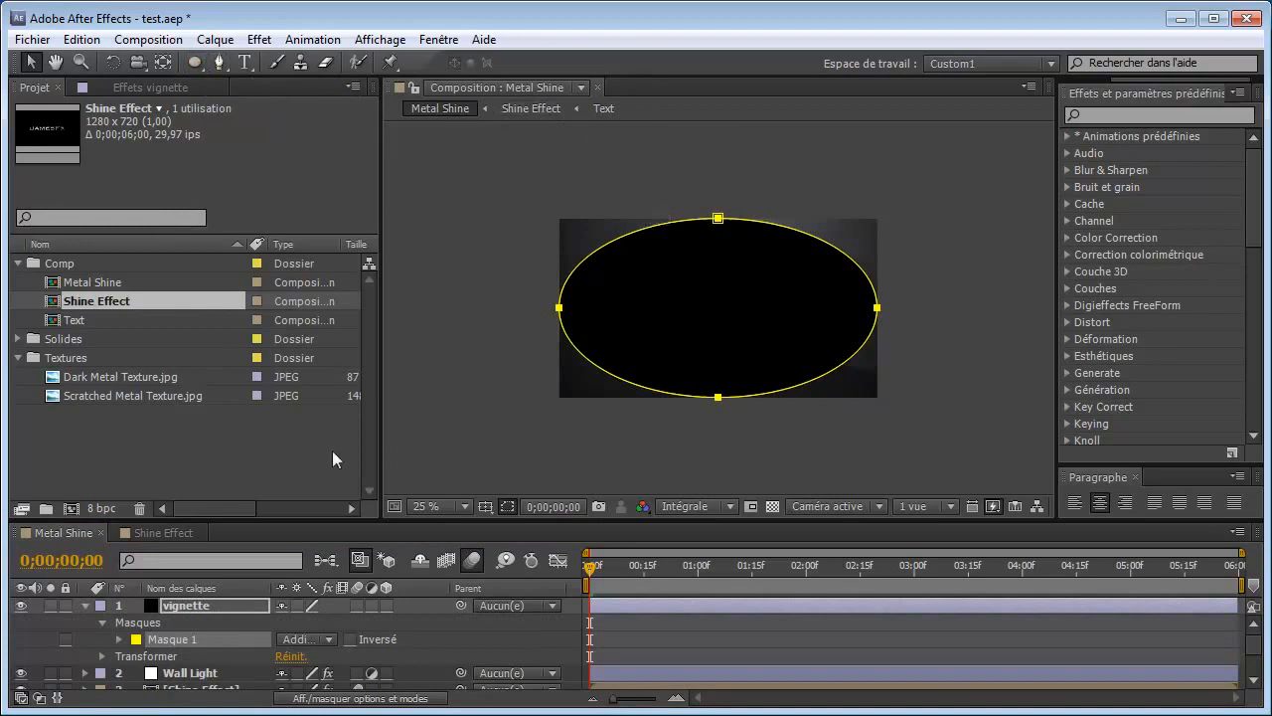
pyautogui.moveTo(455, 516); pyautogui.dragTo(450, 453)
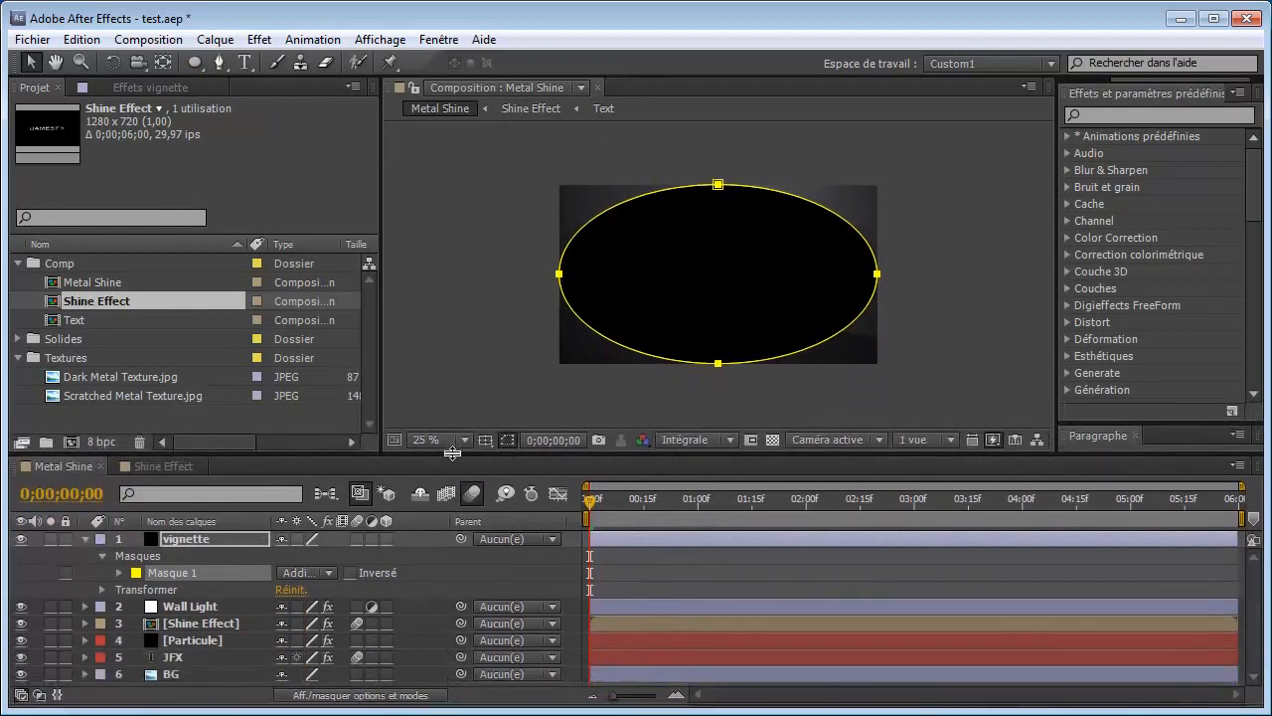
pyautogui.click(332, 572)
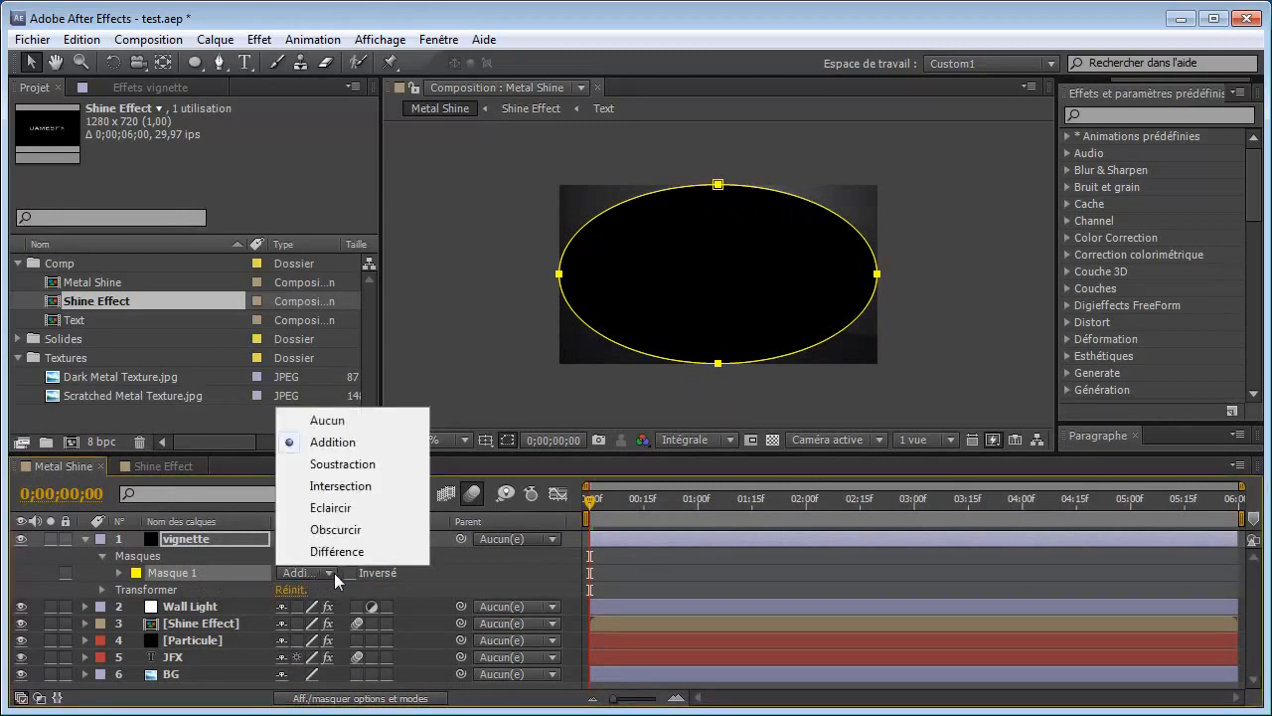
pyautogui.click(343, 464)
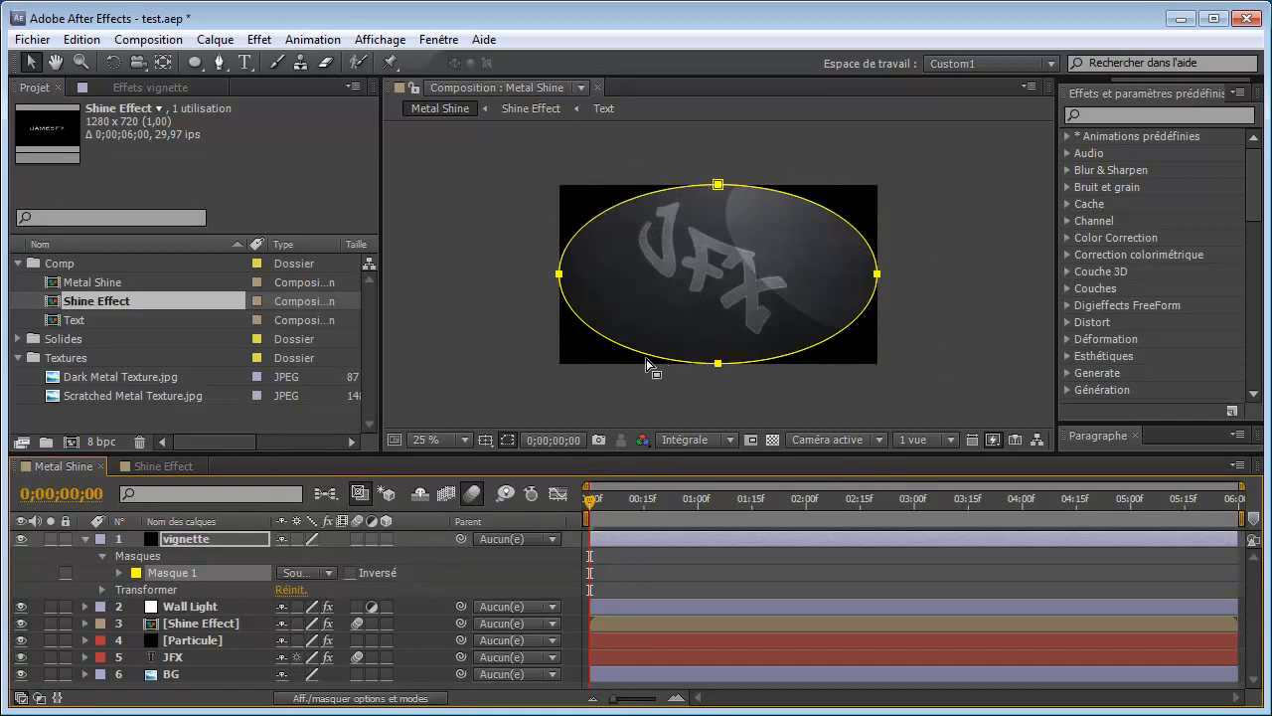
# Step: Reveal all properties of the vignette layer's mask and try a feather of 187 pixels
pyautogui.click(184, 540)
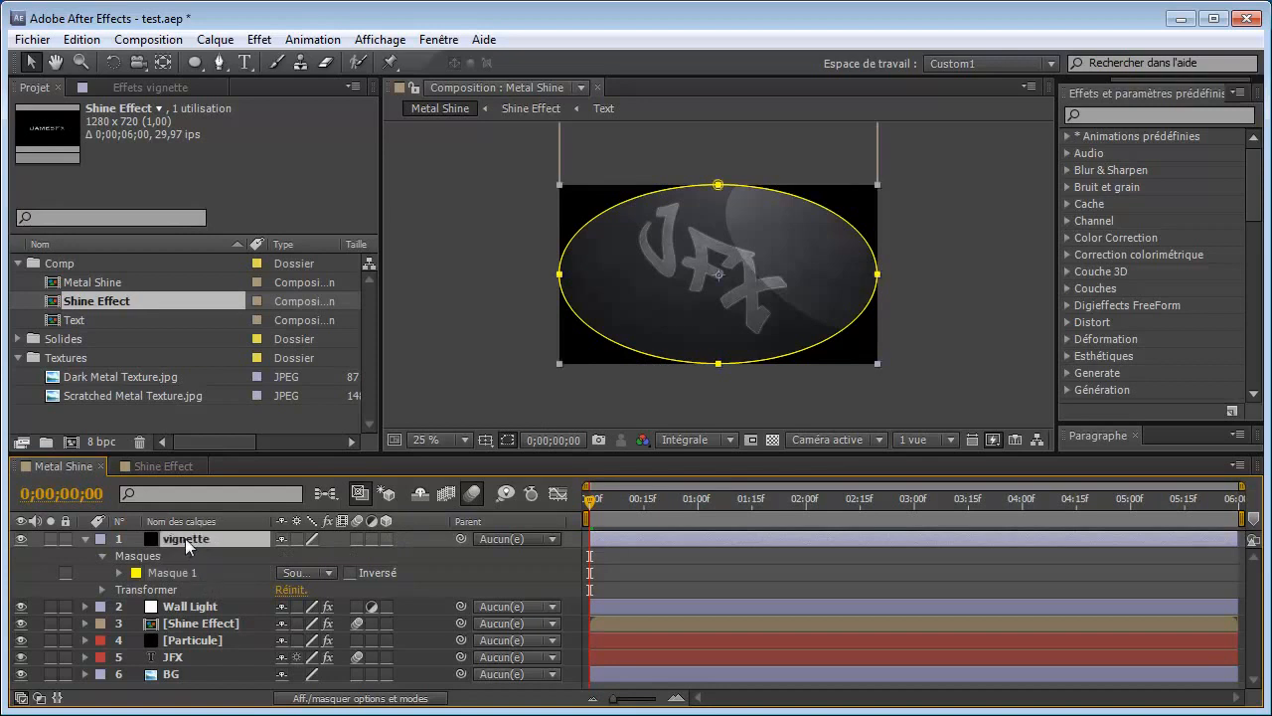
pyautogui.press('m')
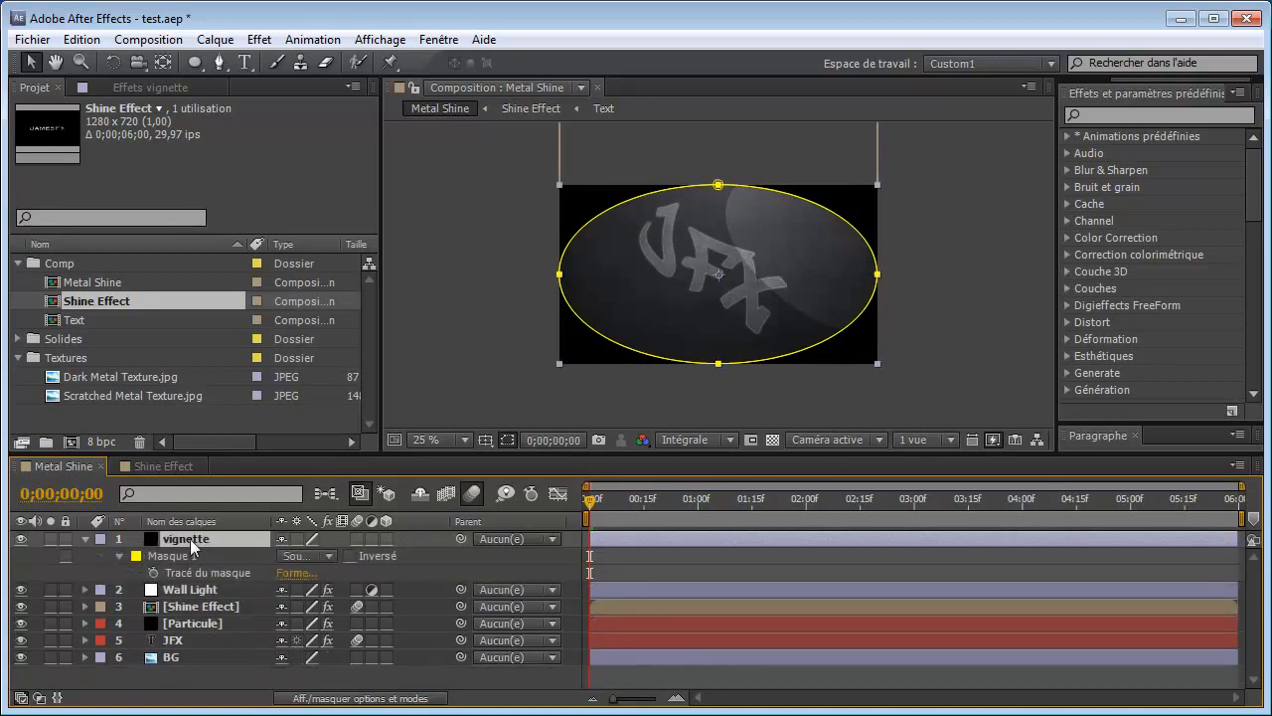
pyautogui.press('m')
pyautogui.press('m')
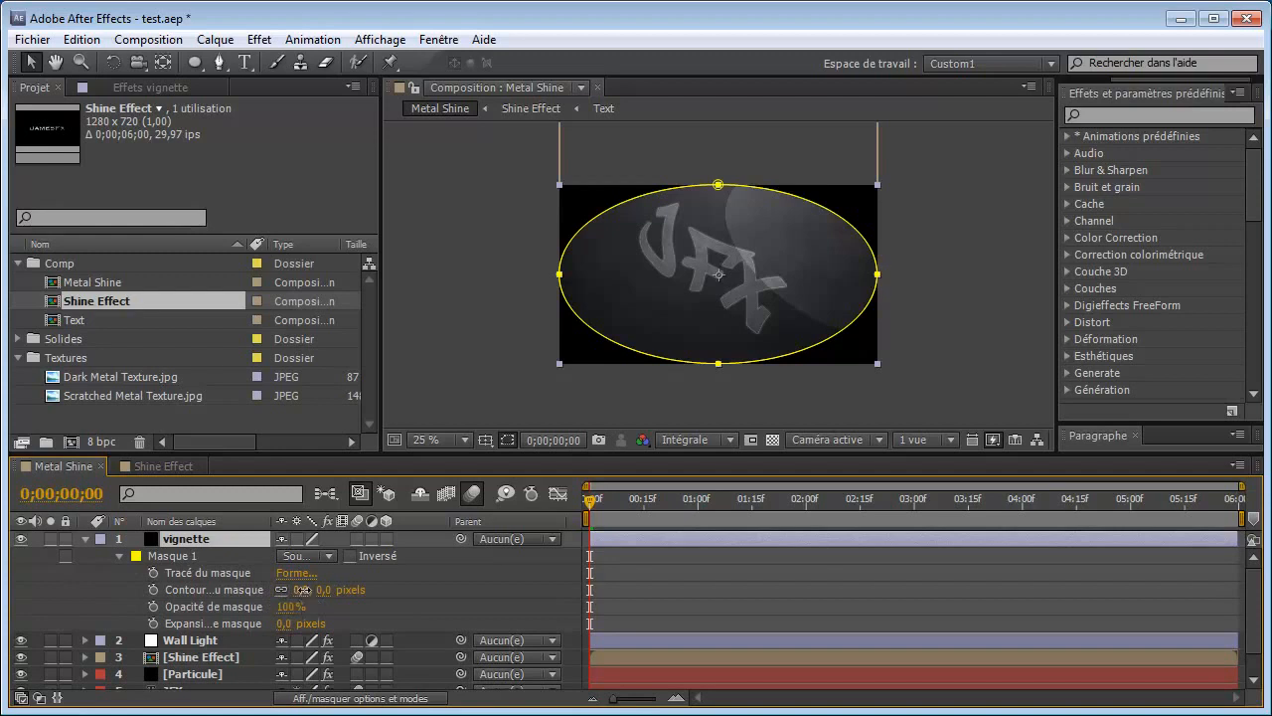
pyautogui.moveTo(301, 589); pyautogui.dragTo(470, 577)
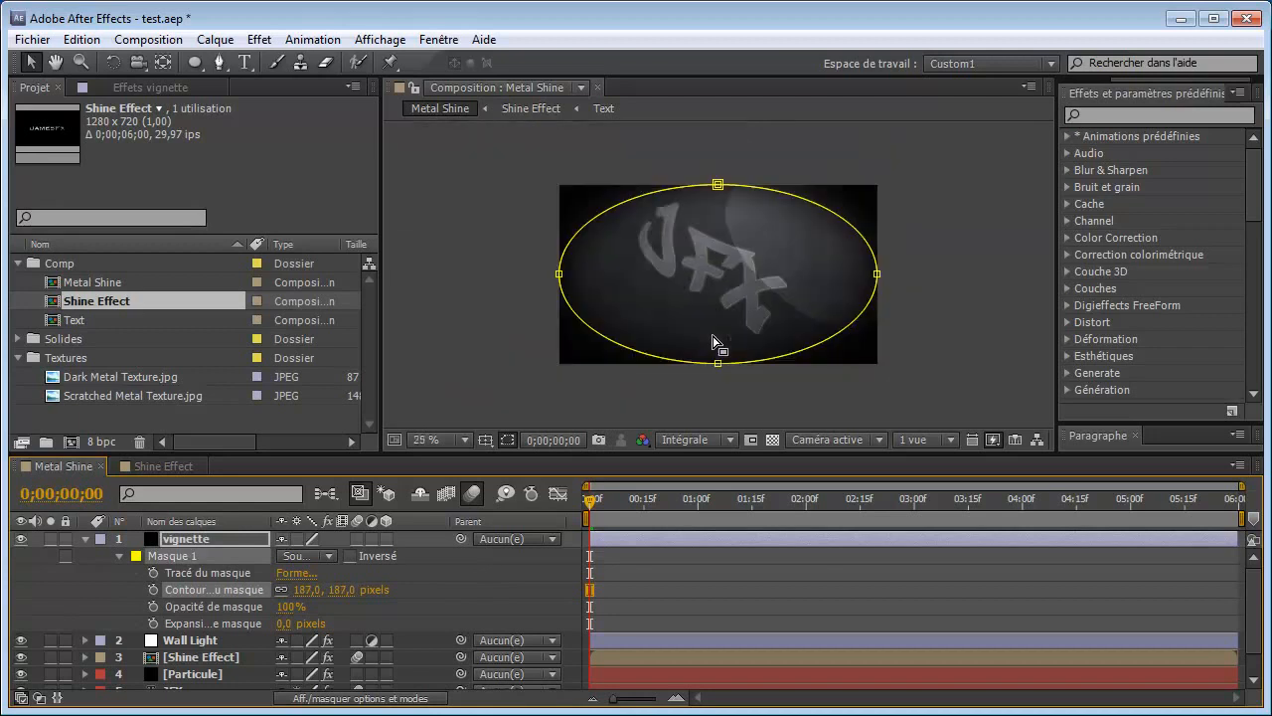
# Step: Hide the mask outline in the composition view and set the vignette mask's feather to 435 pixels
pyautogui.press('.')
pyautogui.press('.')
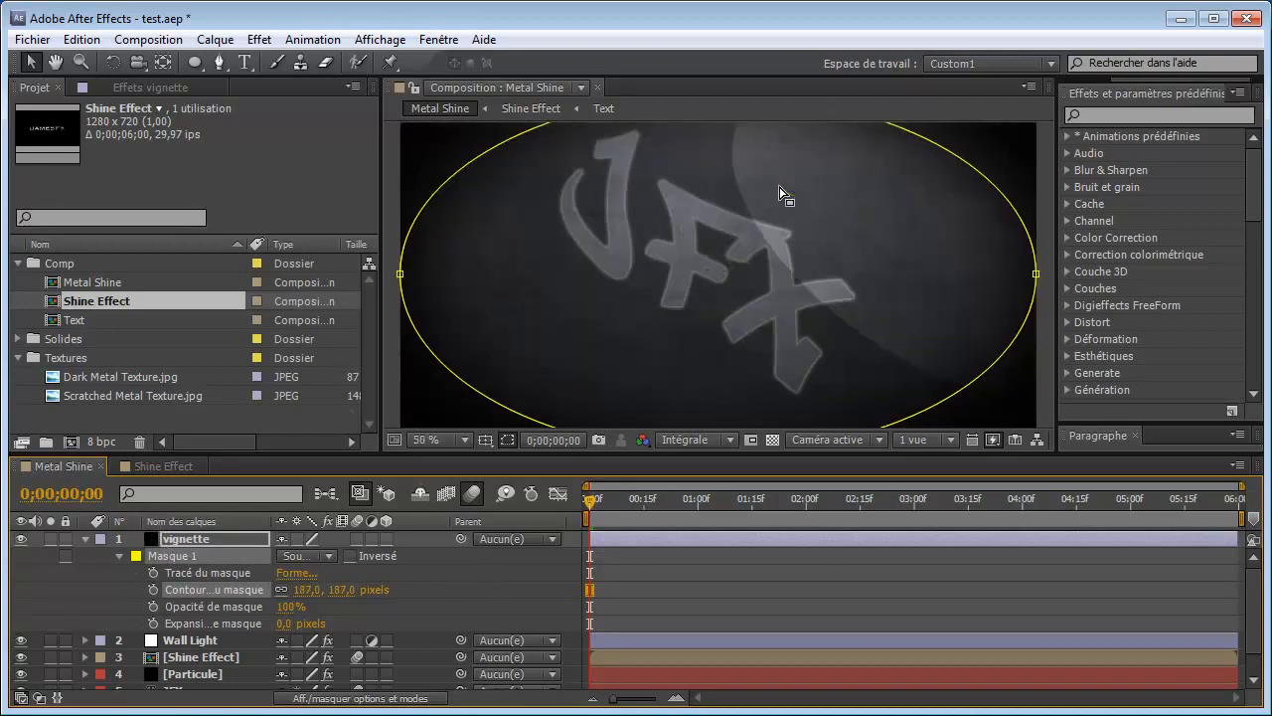
pyautogui.click(507, 439)
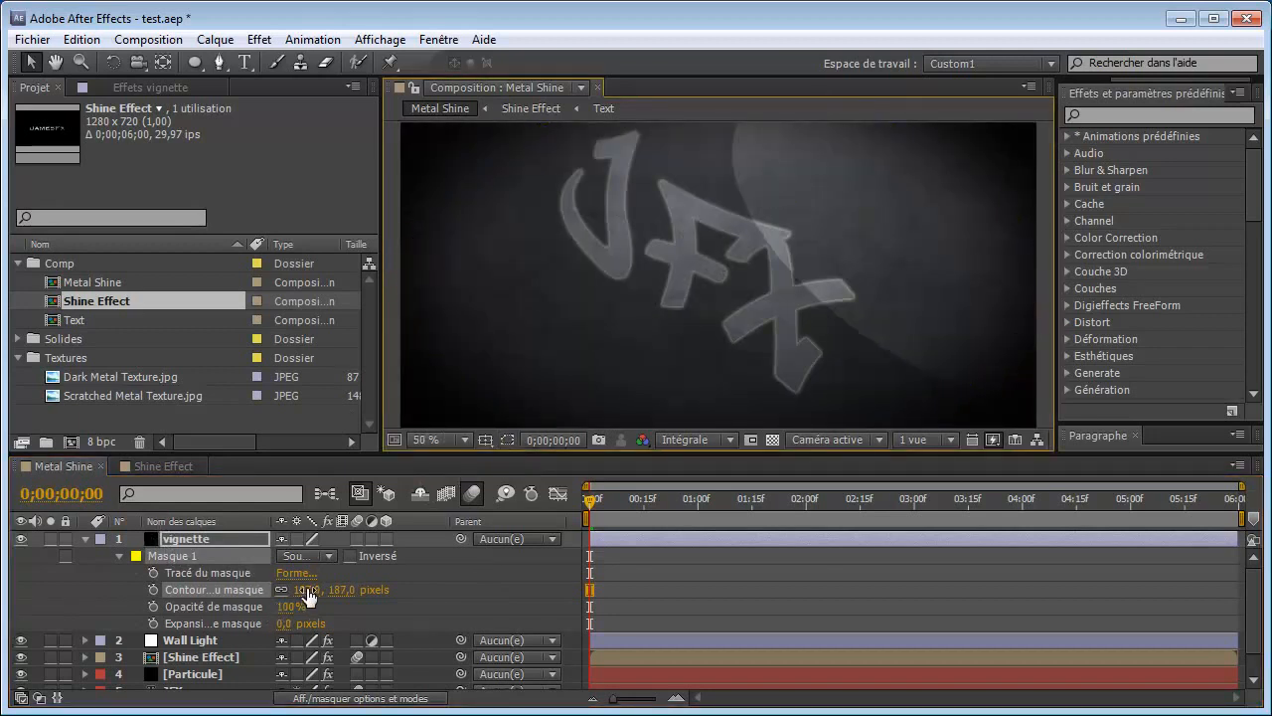
pyautogui.click(306, 591)
pyautogui.write('435')
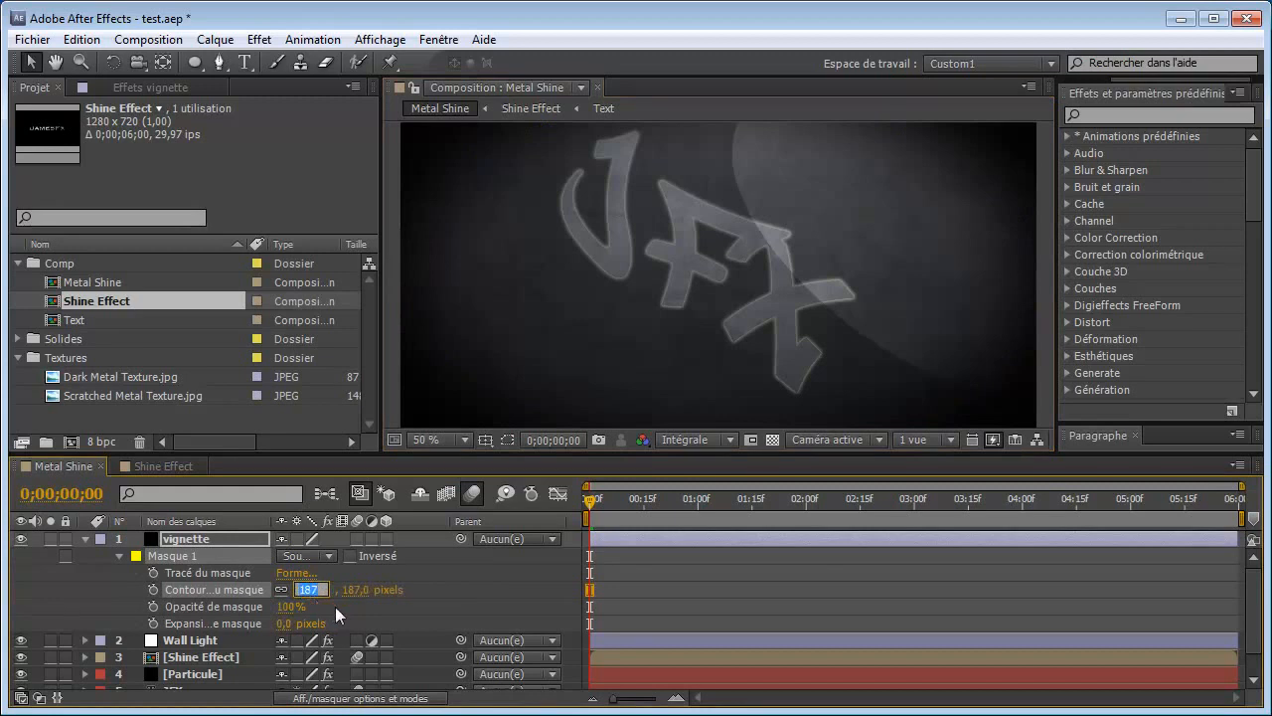
pyautogui.press('Return')
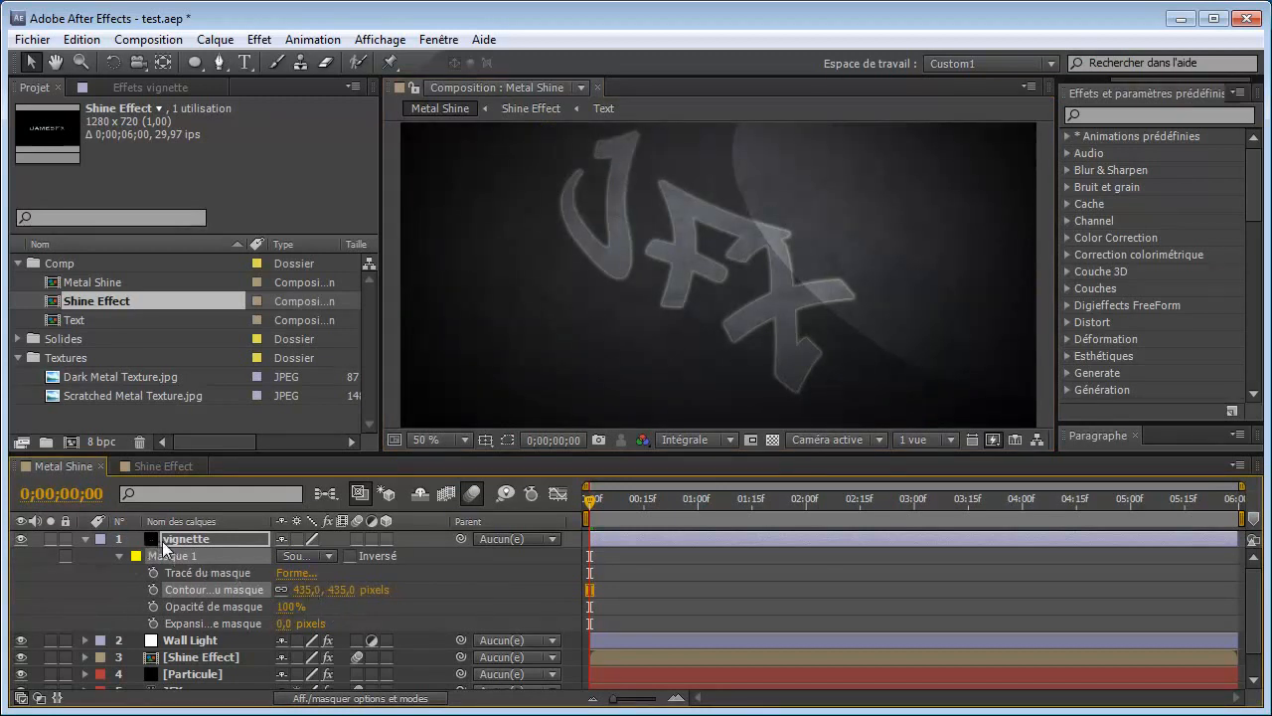
# Step: Set the vignette layer's opacity to 50%
pyautogui.click(163, 542)
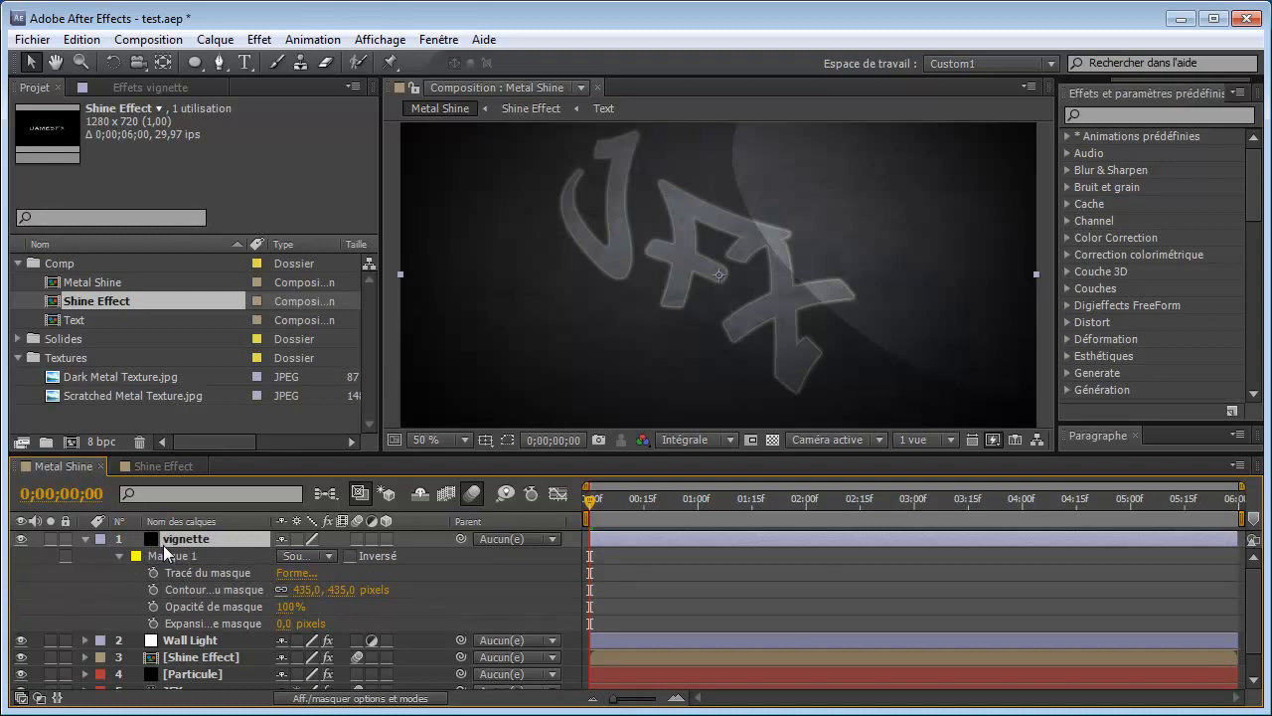
pyautogui.press('t')
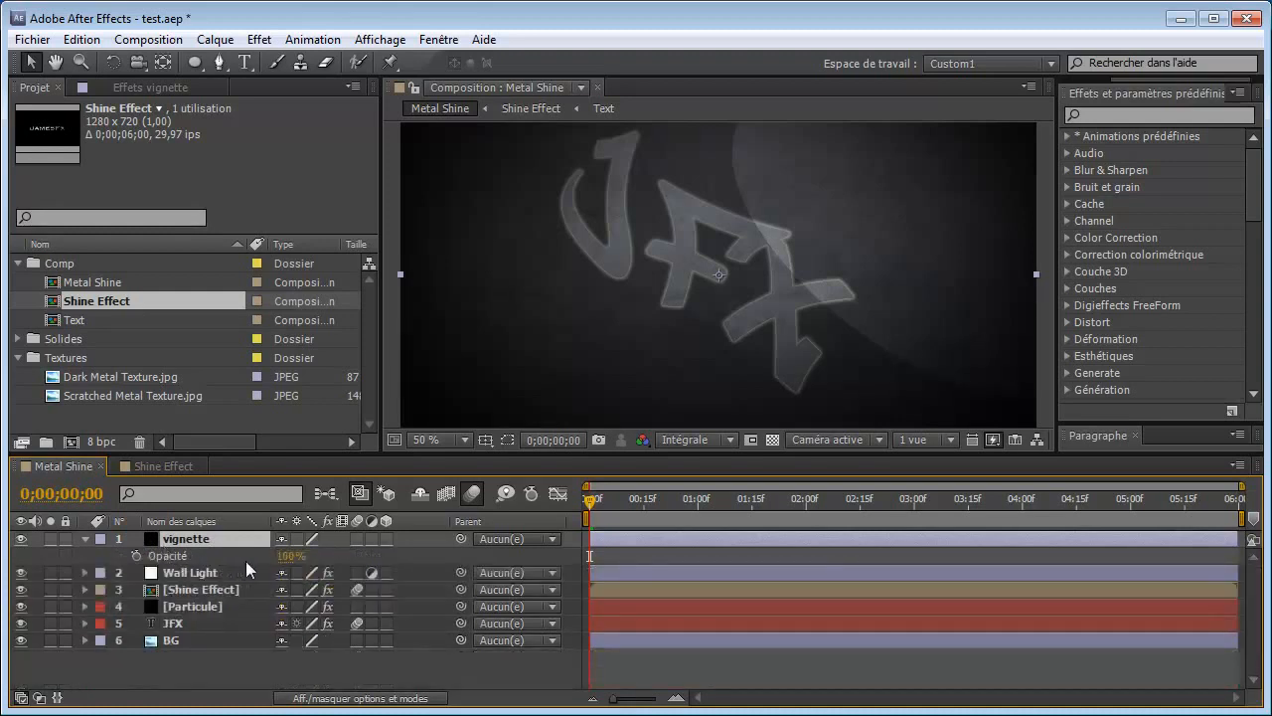
pyautogui.press(',')
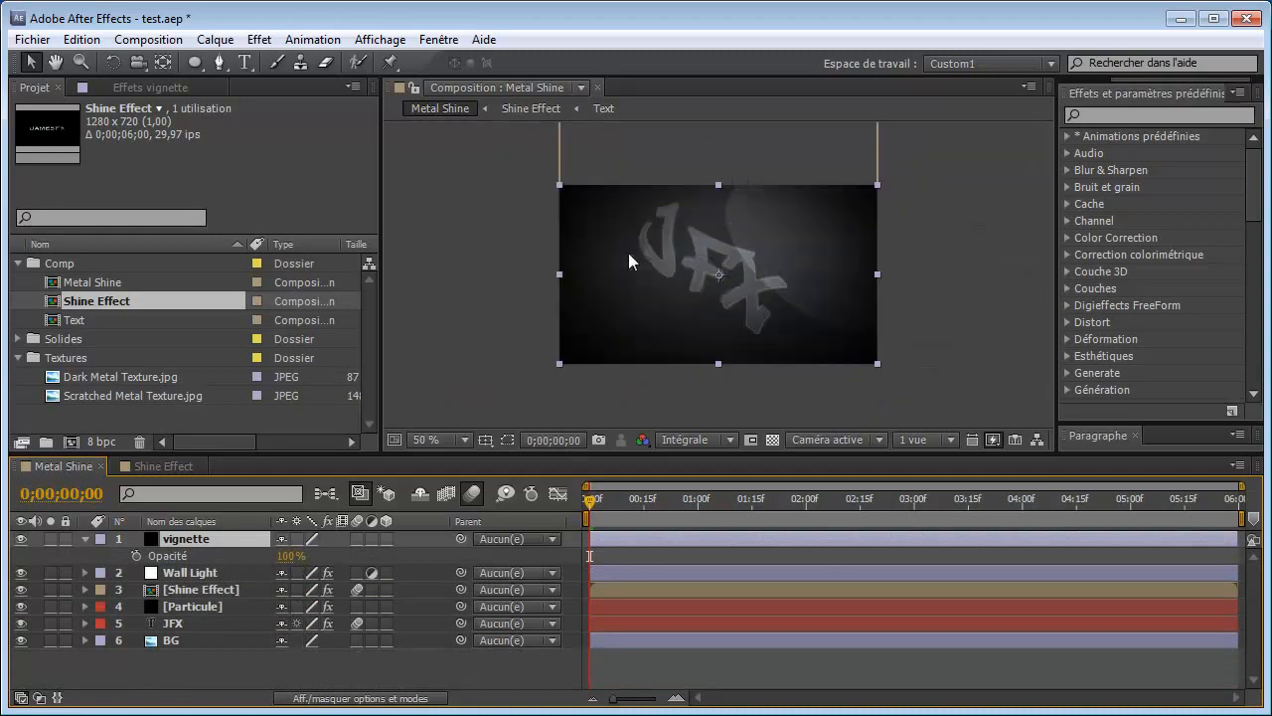
pyautogui.moveTo(285, 556); pyautogui.dragTo(247, 557)
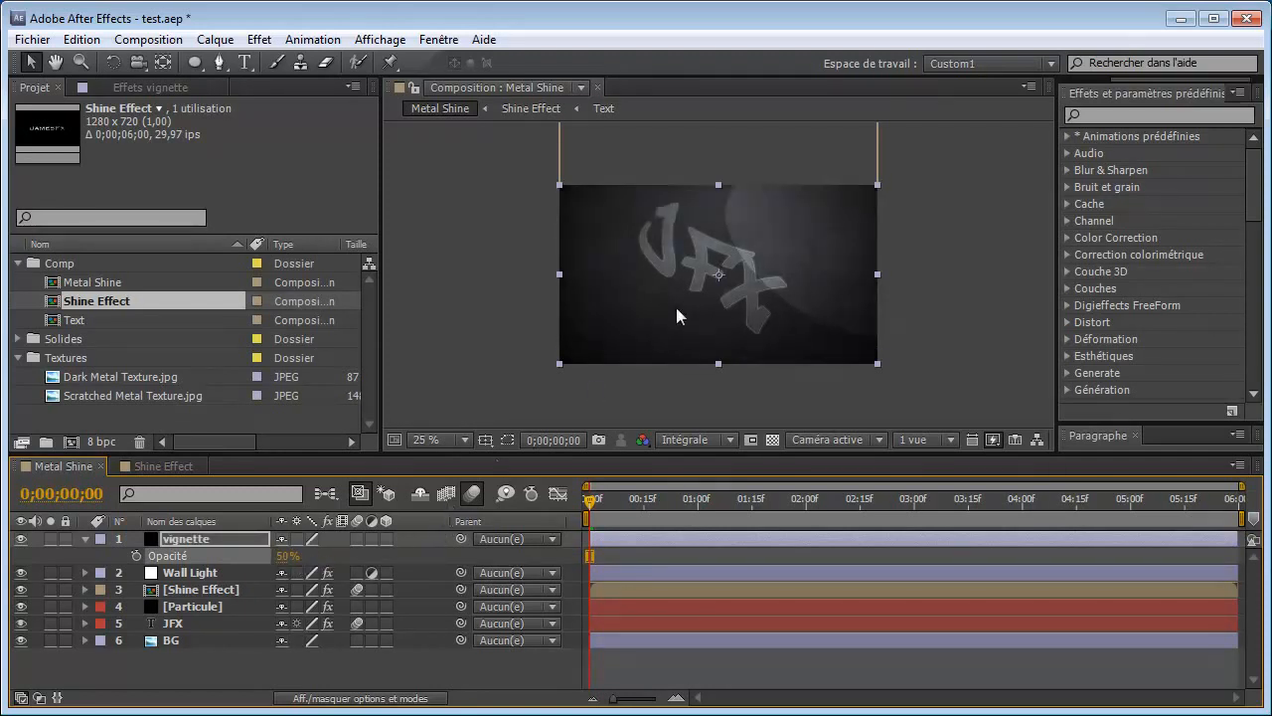
# Step: Show the mask outline again and check the vignette over the title at 0;00;03;12, leaving the vignette layer collapsed
pyautogui.click(508, 443)
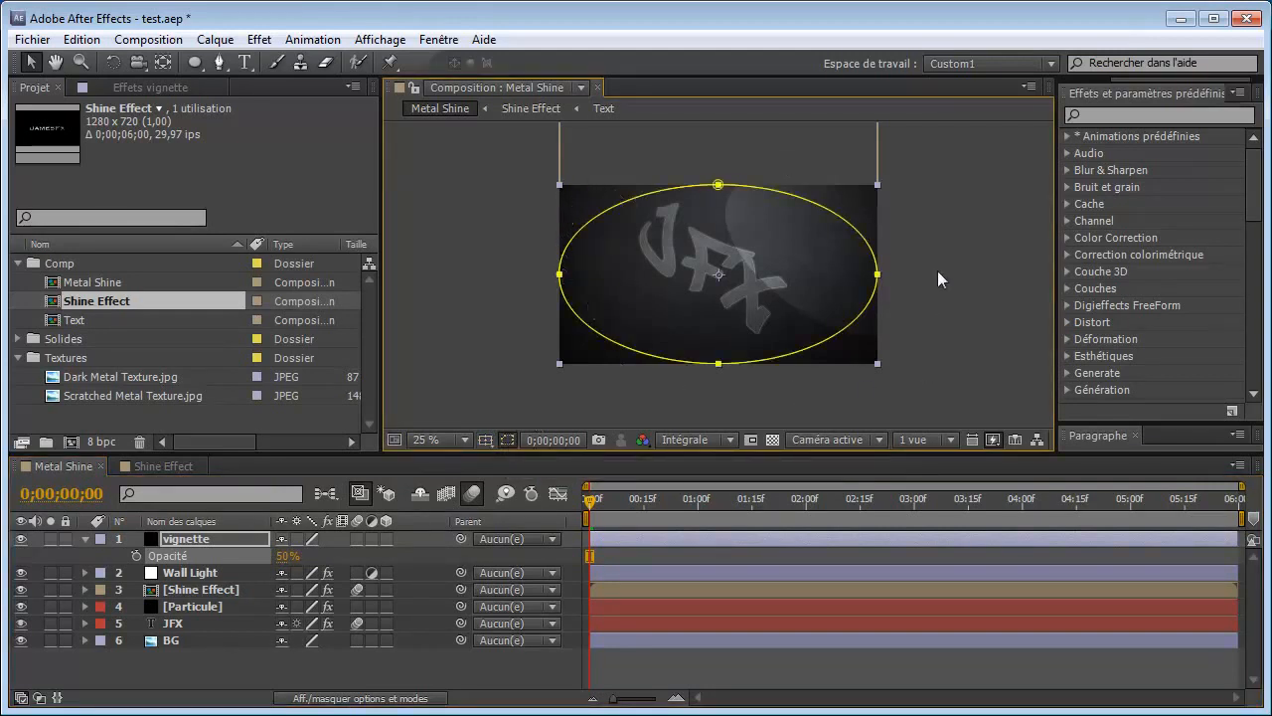
pyautogui.press('.')
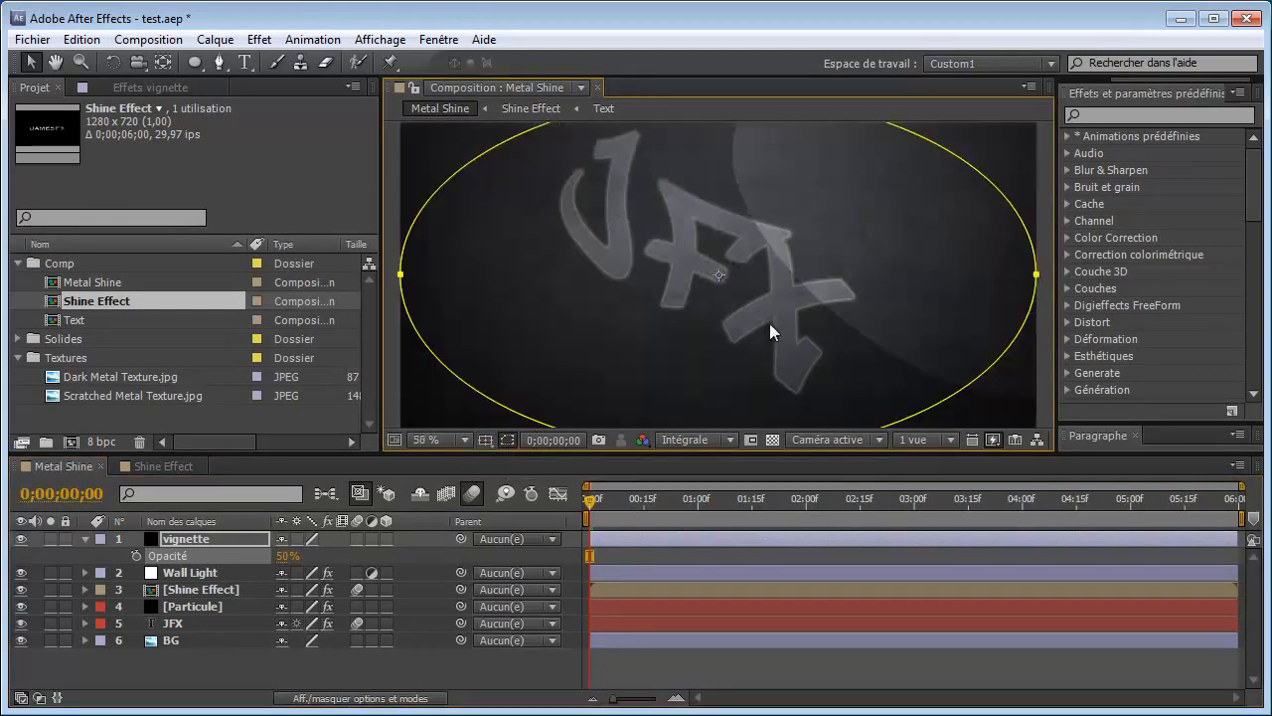
pyautogui.click(957, 505)
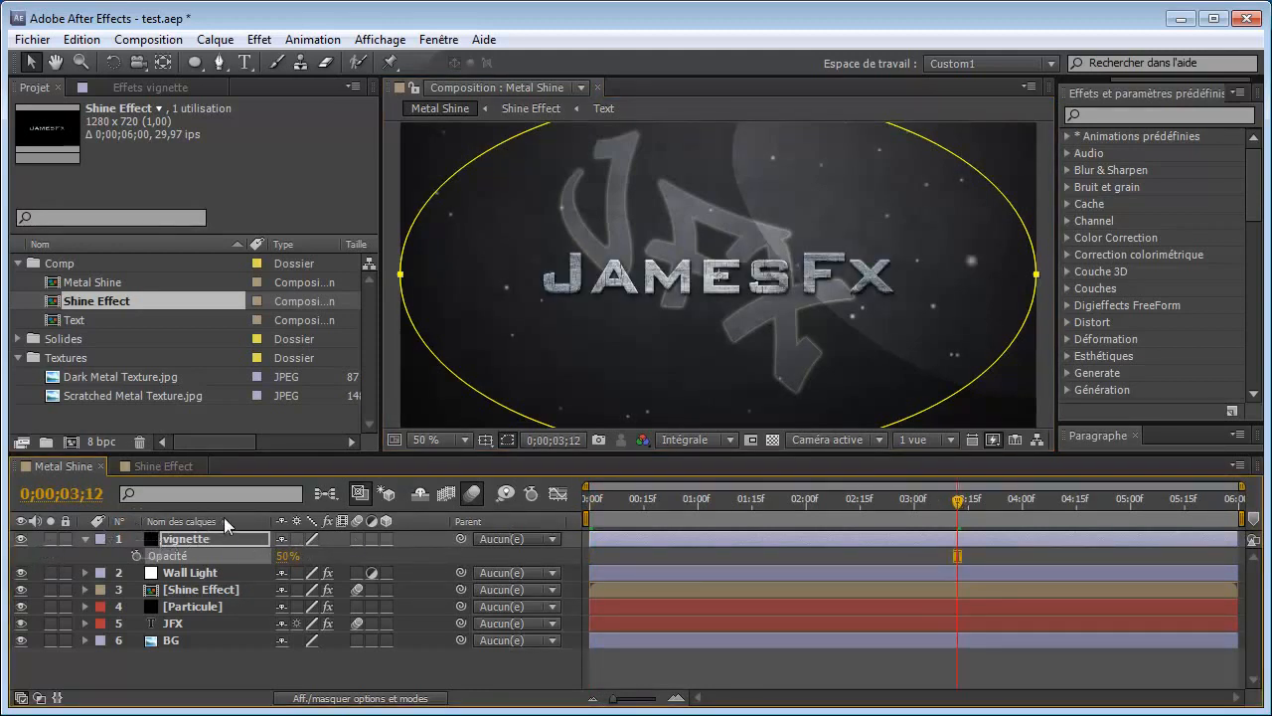
pyautogui.click(85, 539)
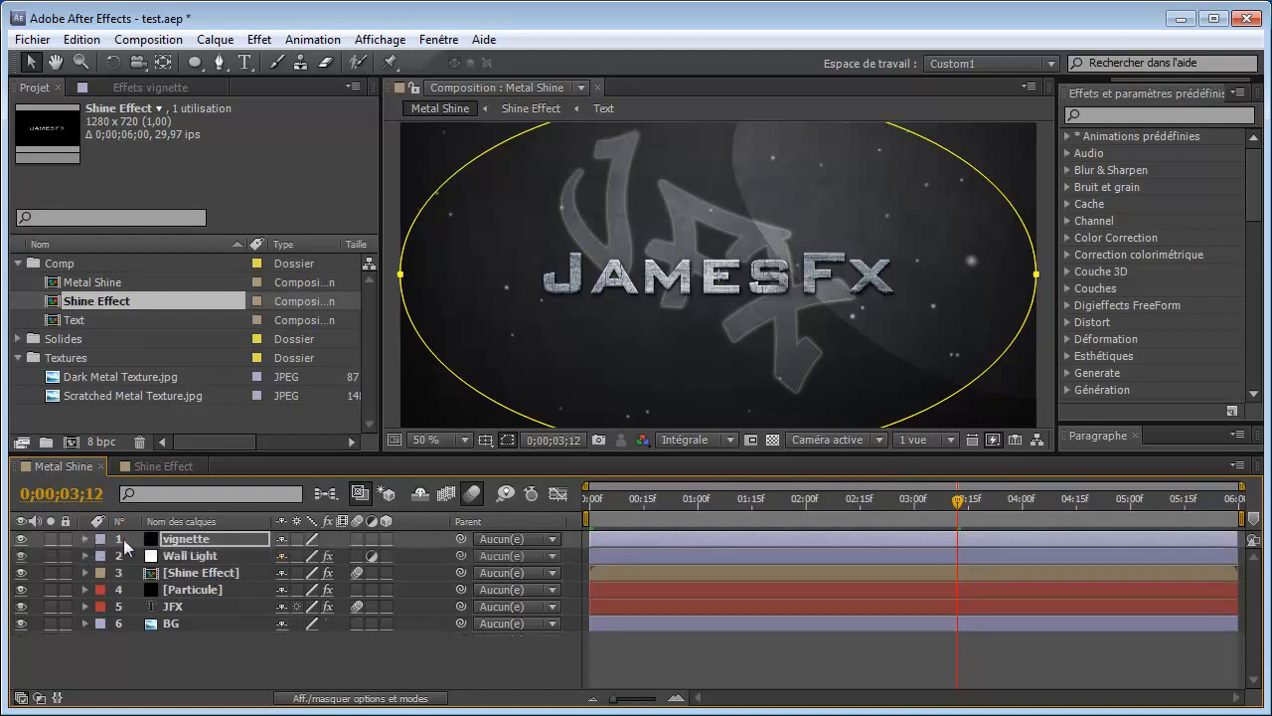
# Step: Create an adjustment layer above the vignette layer and name it Fade In
pyautogui.click(601, 512)
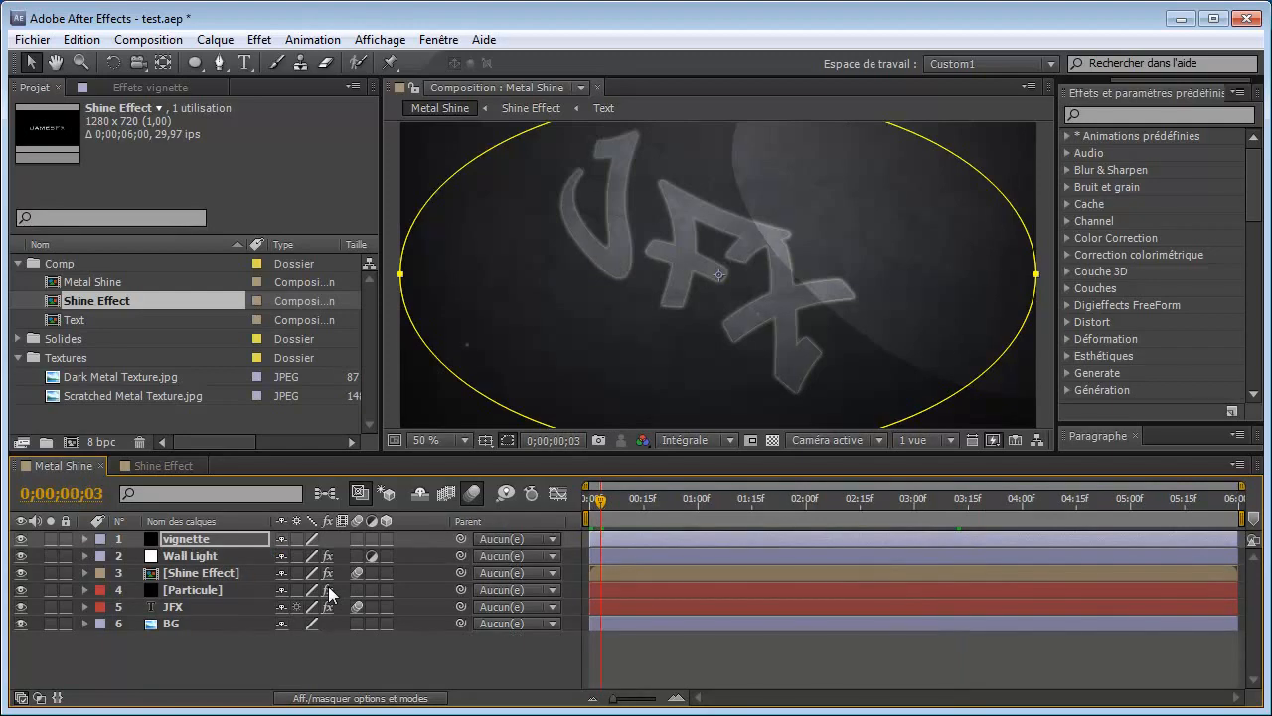
pyautogui.hotkey('ctrl', 'alt', 'y')
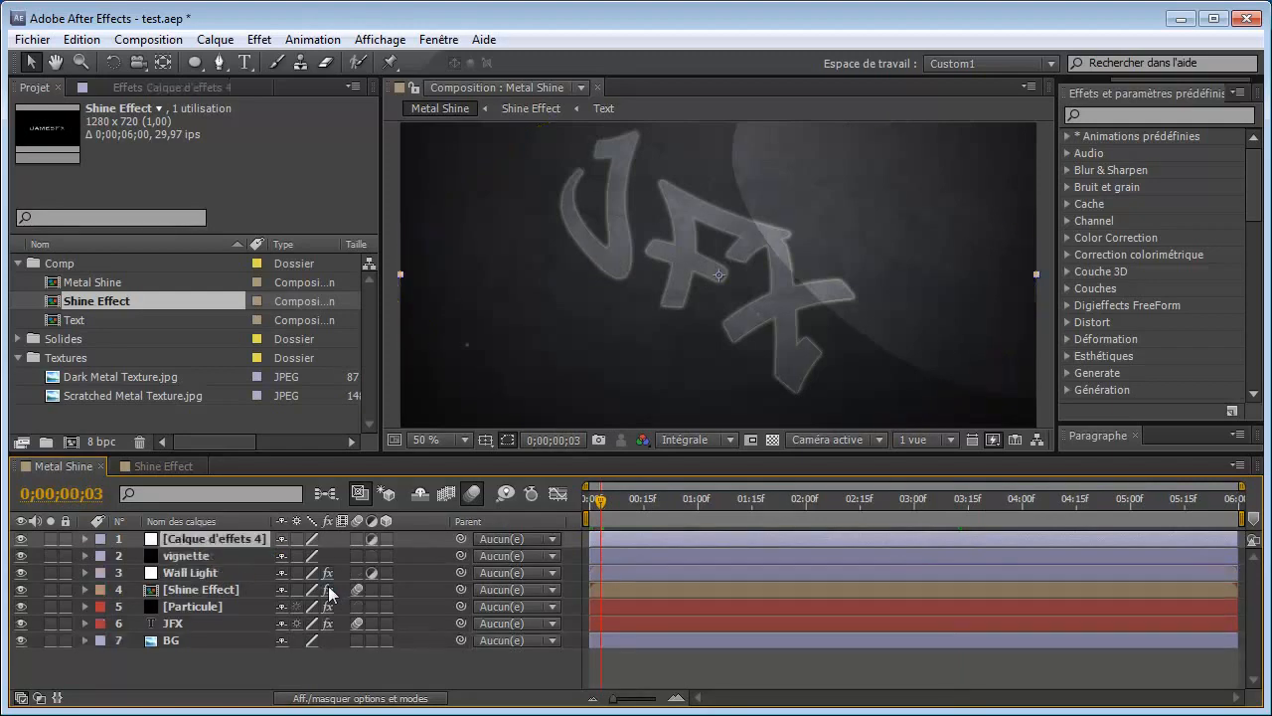
pyautogui.click(214, 40)
pyautogui.moveTo(333, 31)
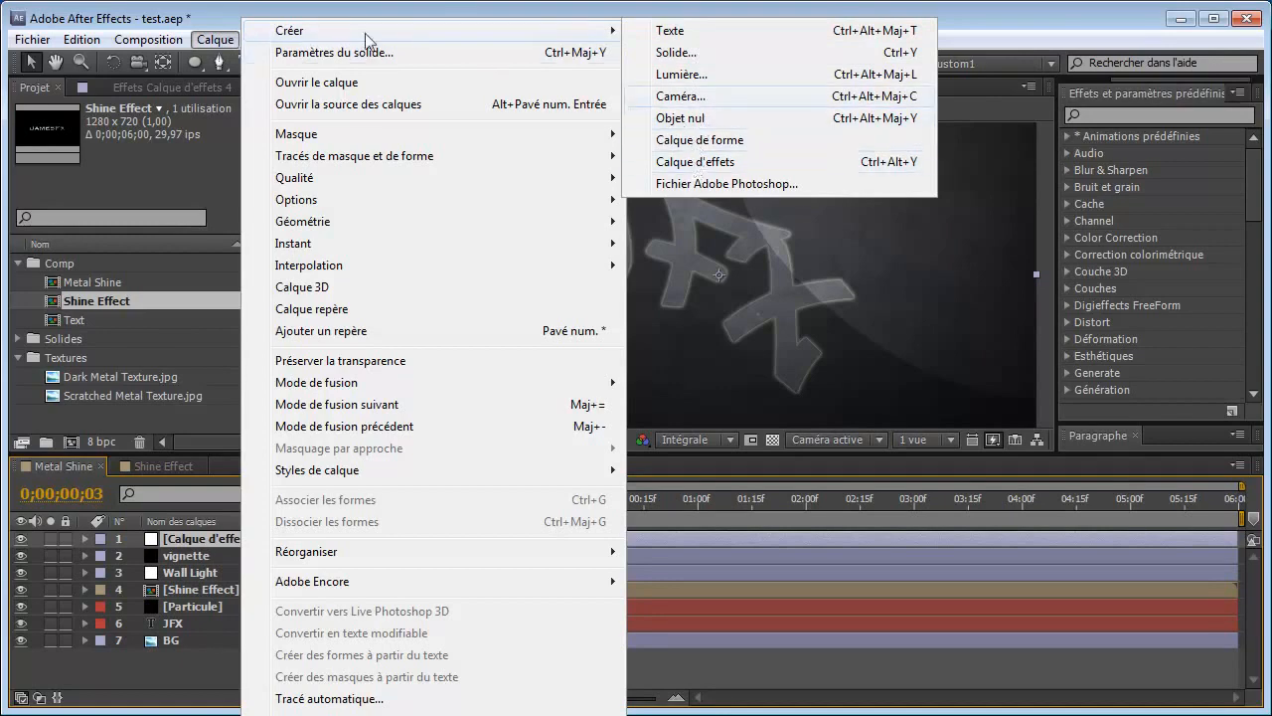
pyautogui.click(297, 13)
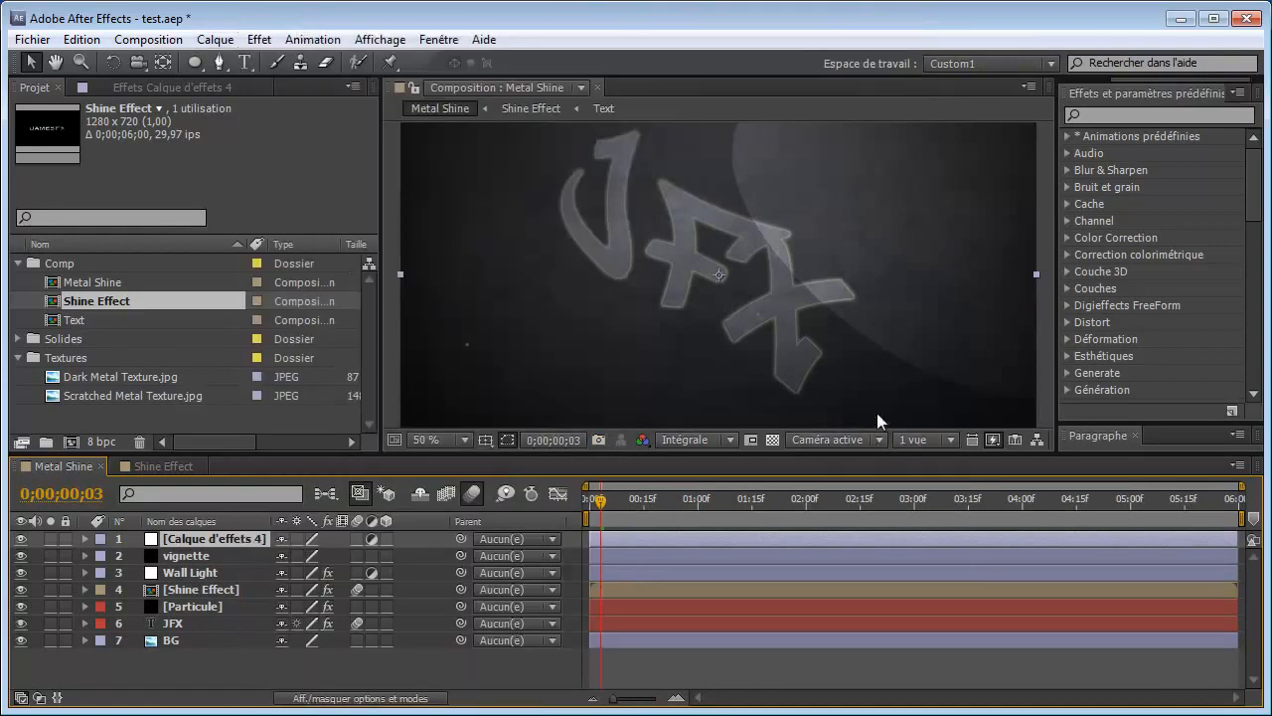
pyautogui.press(',')
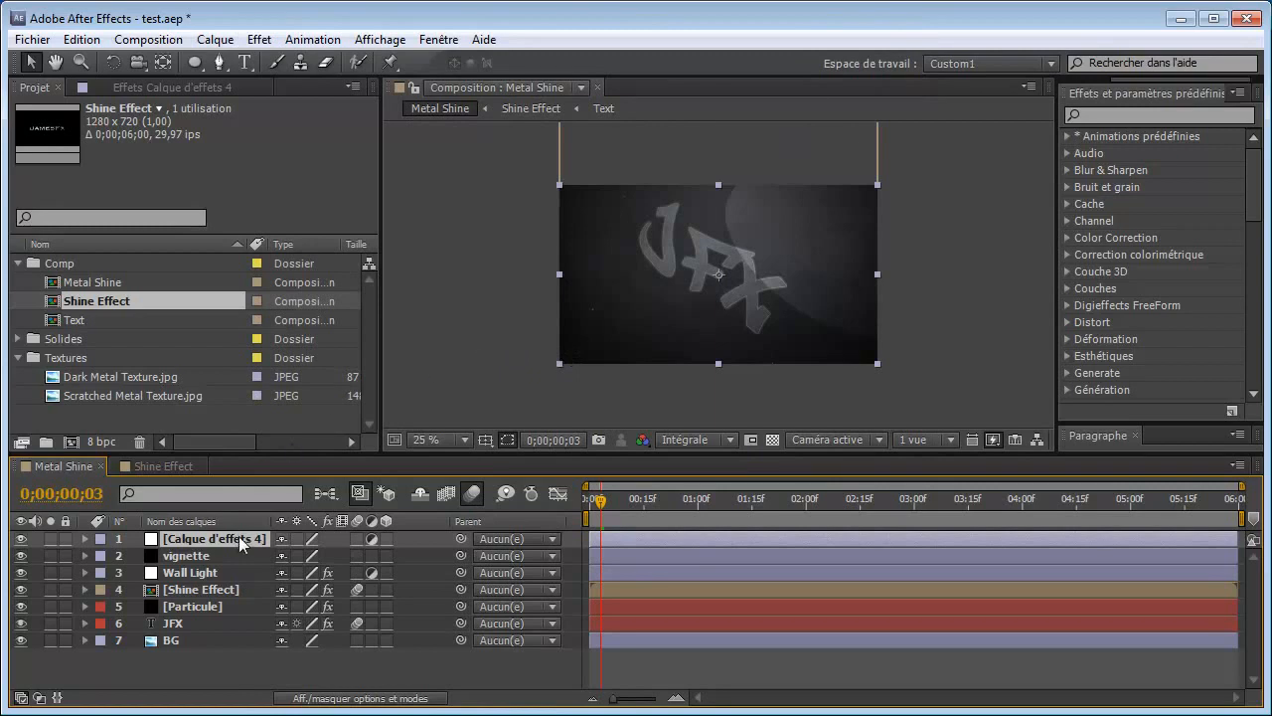
pyautogui.press('Return')
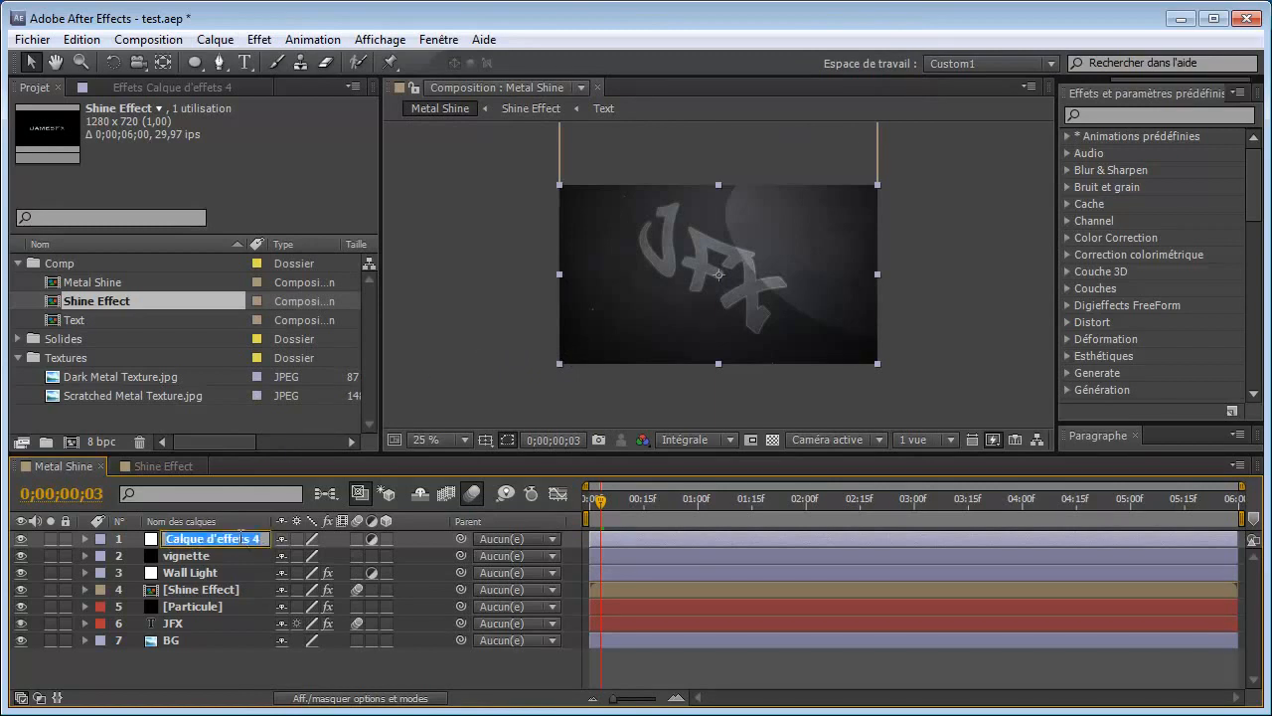
pyautogui.write('Fade In')
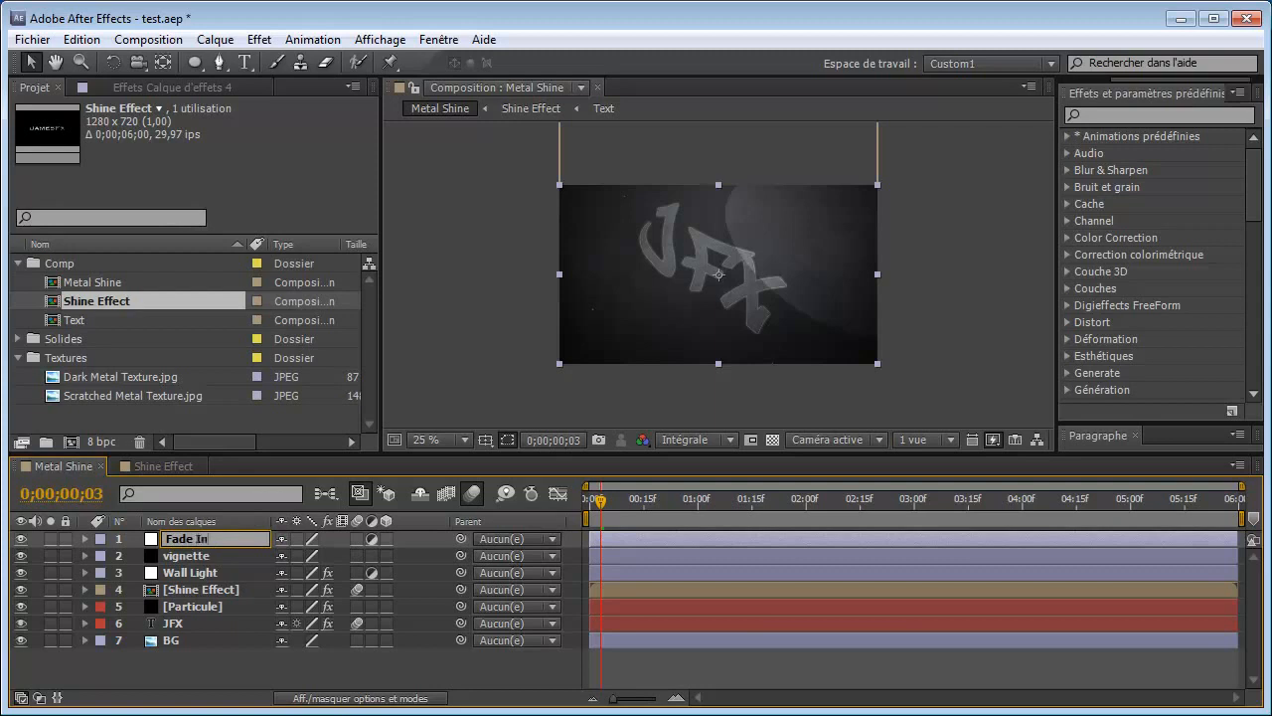
pyautogui.press('Return')
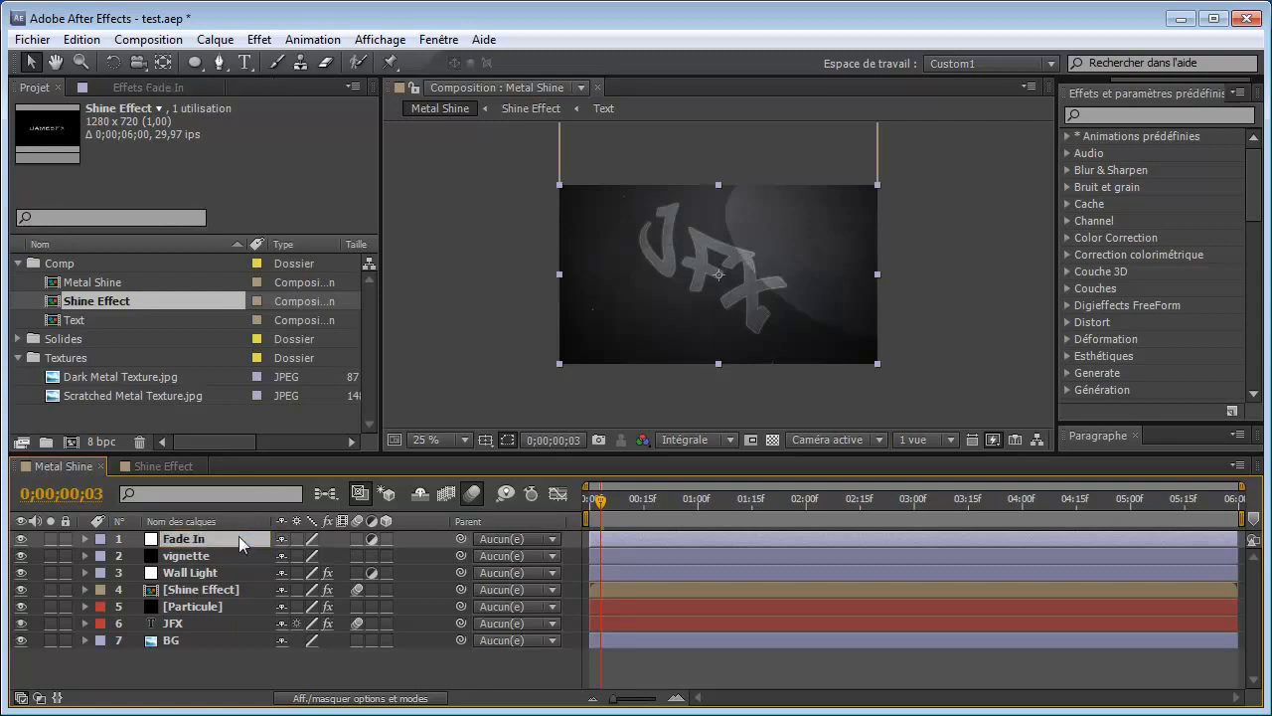
# Step: Apply the Niveaux and Teinte colour correction effects to the Fade In layer
pyautogui.click(153, 88)
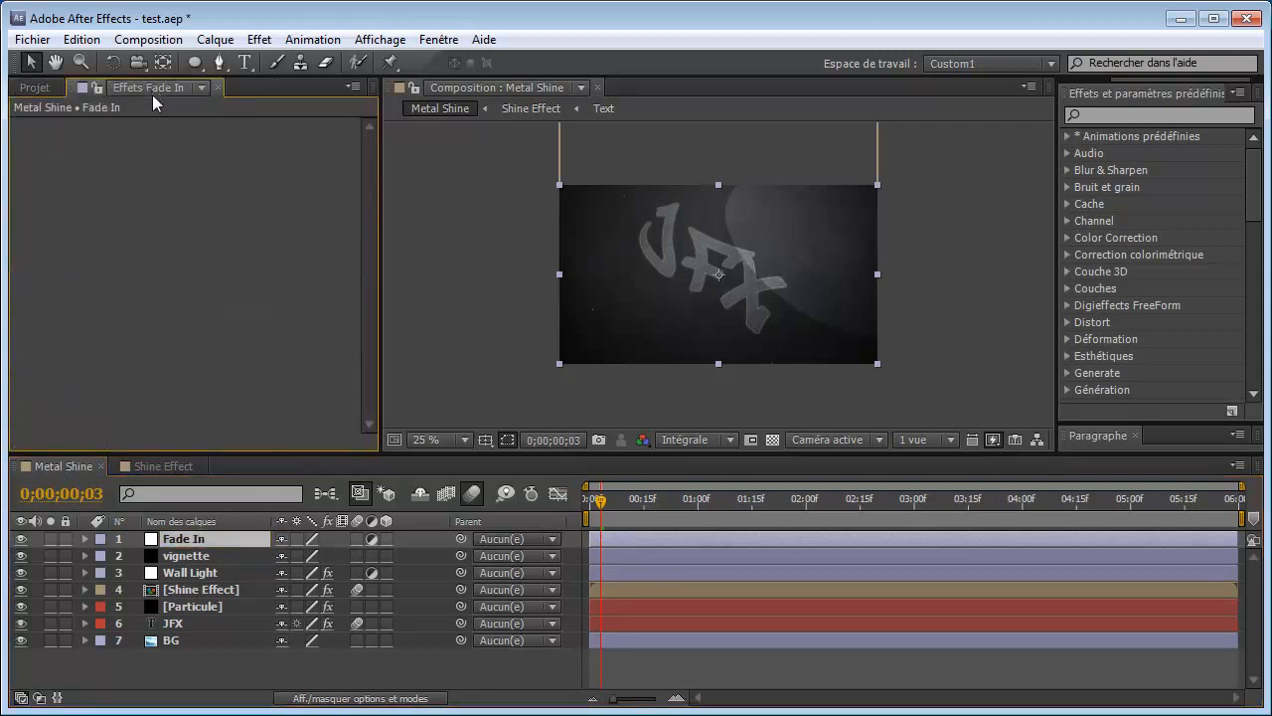
pyautogui.click(1103, 116)
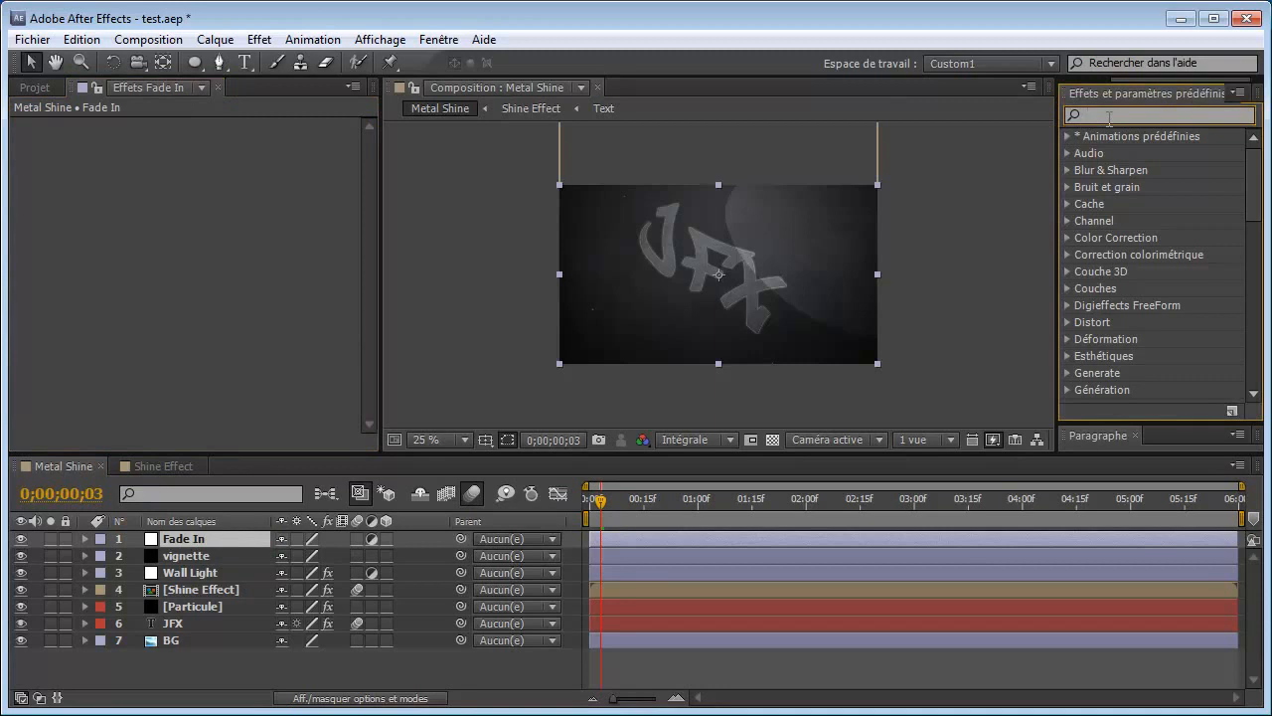
pyautogui.write('niveau')
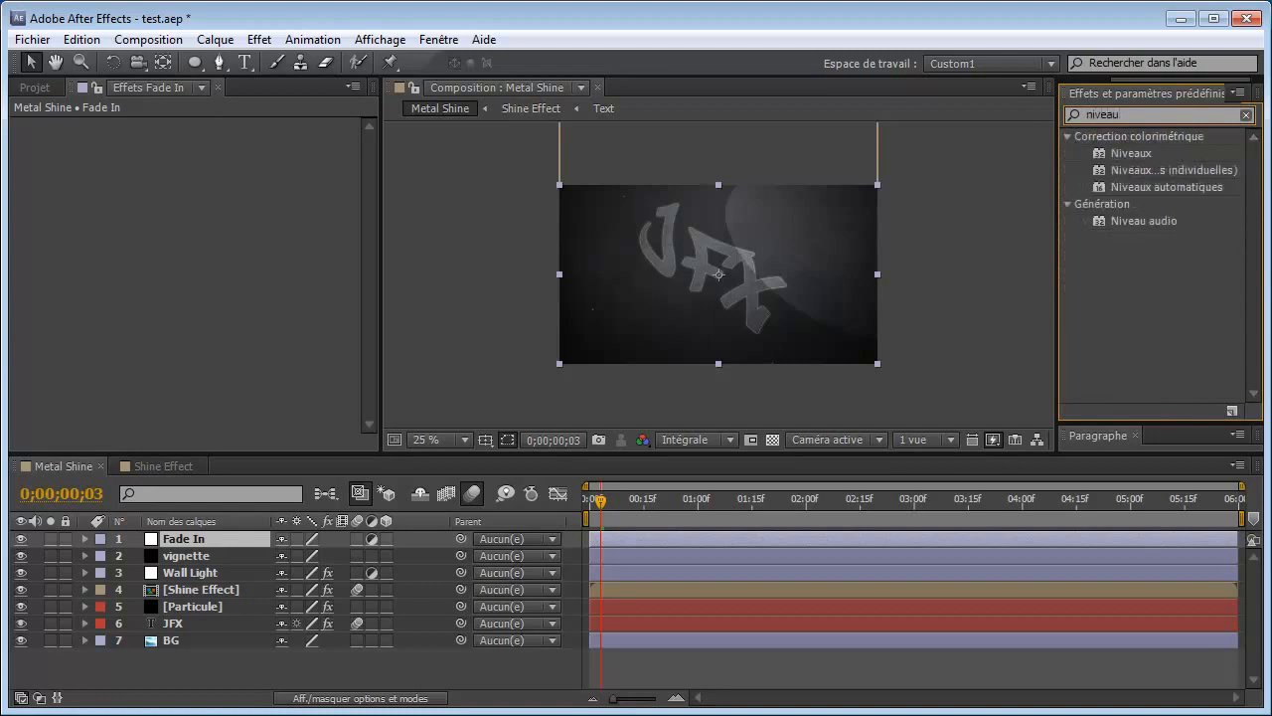
pyautogui.doubleClick(1126, 155)
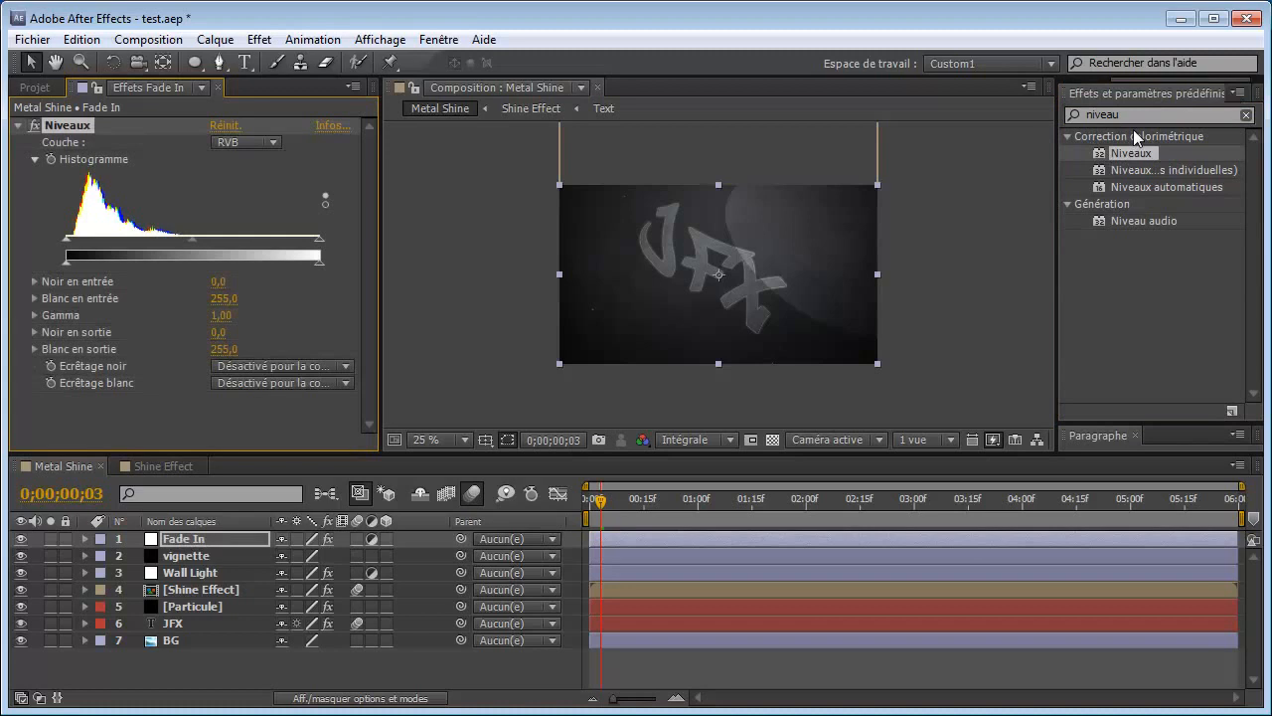
pyautogui.click(1070, 115)
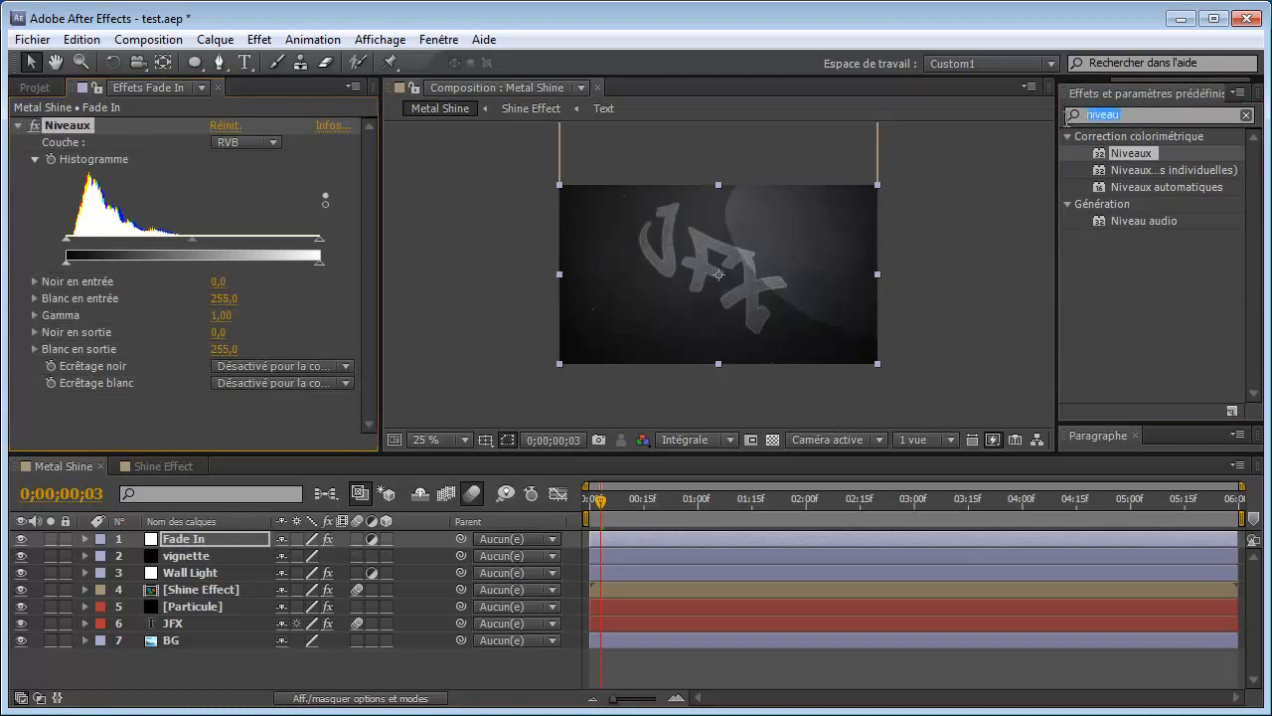
pyautogui.write('teint')
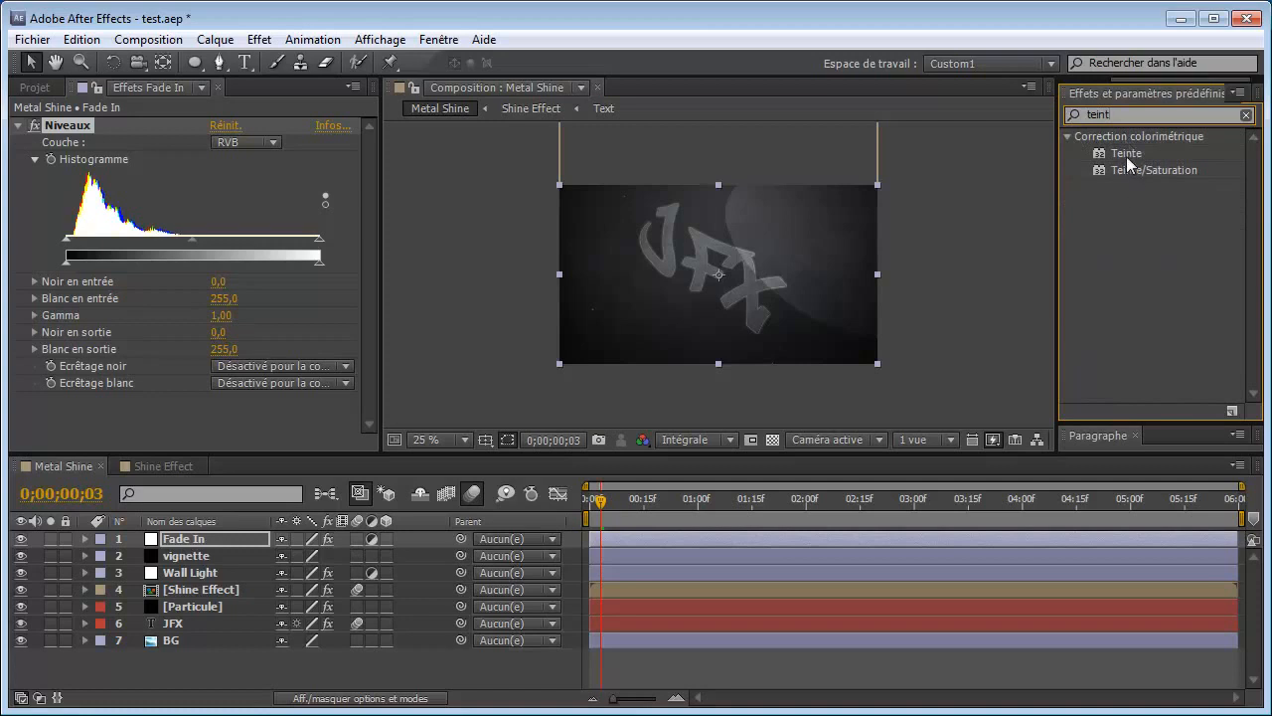
pyautogui.doubleClick(1127, 155)
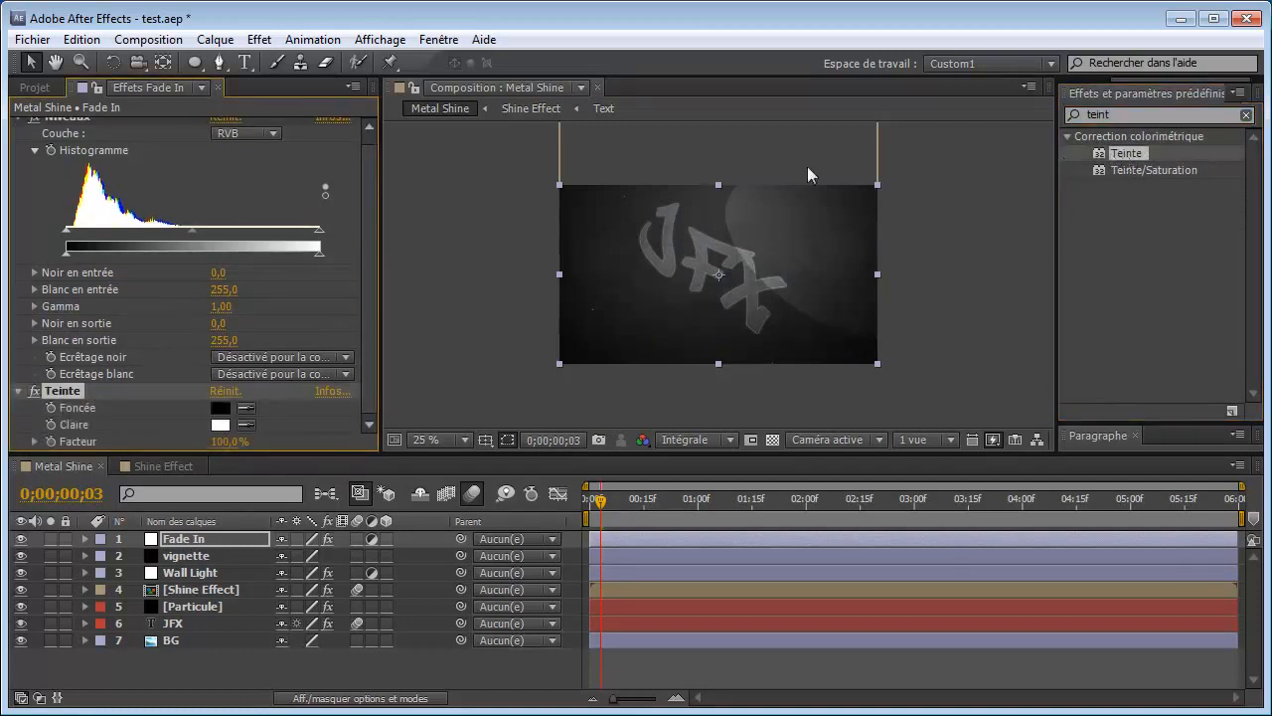
# Step: Add the Flou accéléré effect to the Fade In layer after Teinte
pyautogui.click(1074, 116)
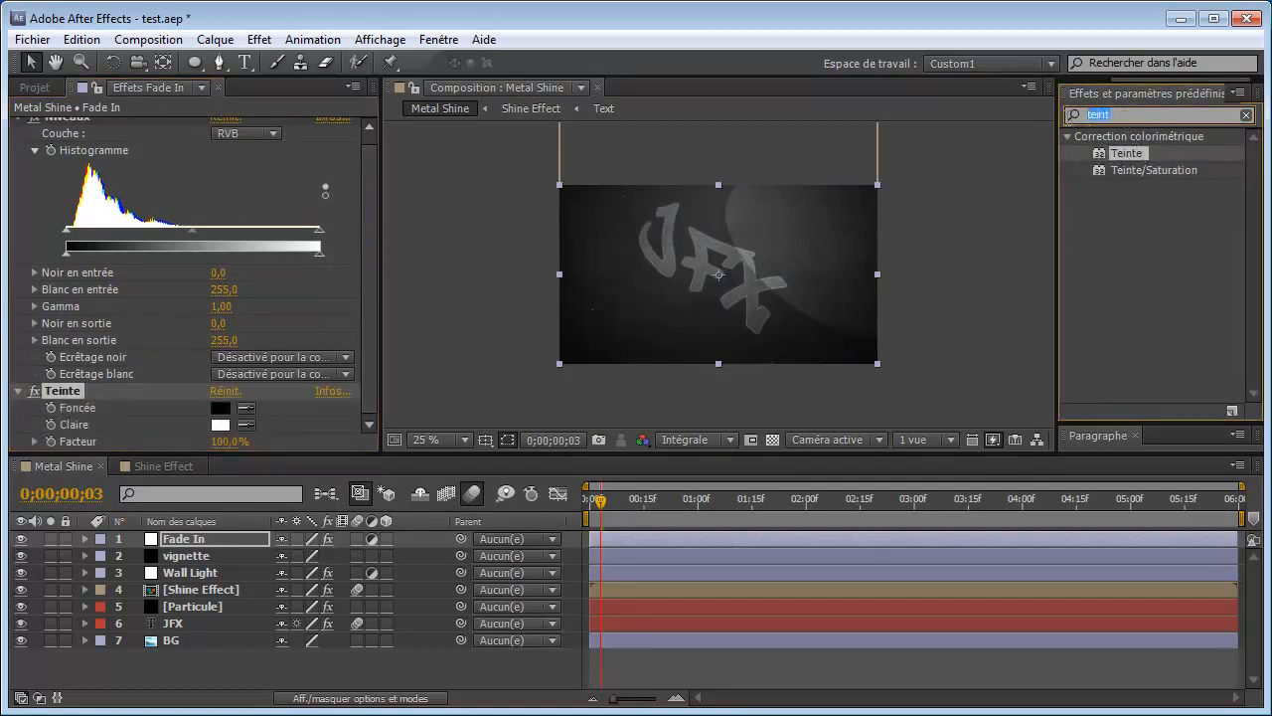
pyautogui.write('flou')
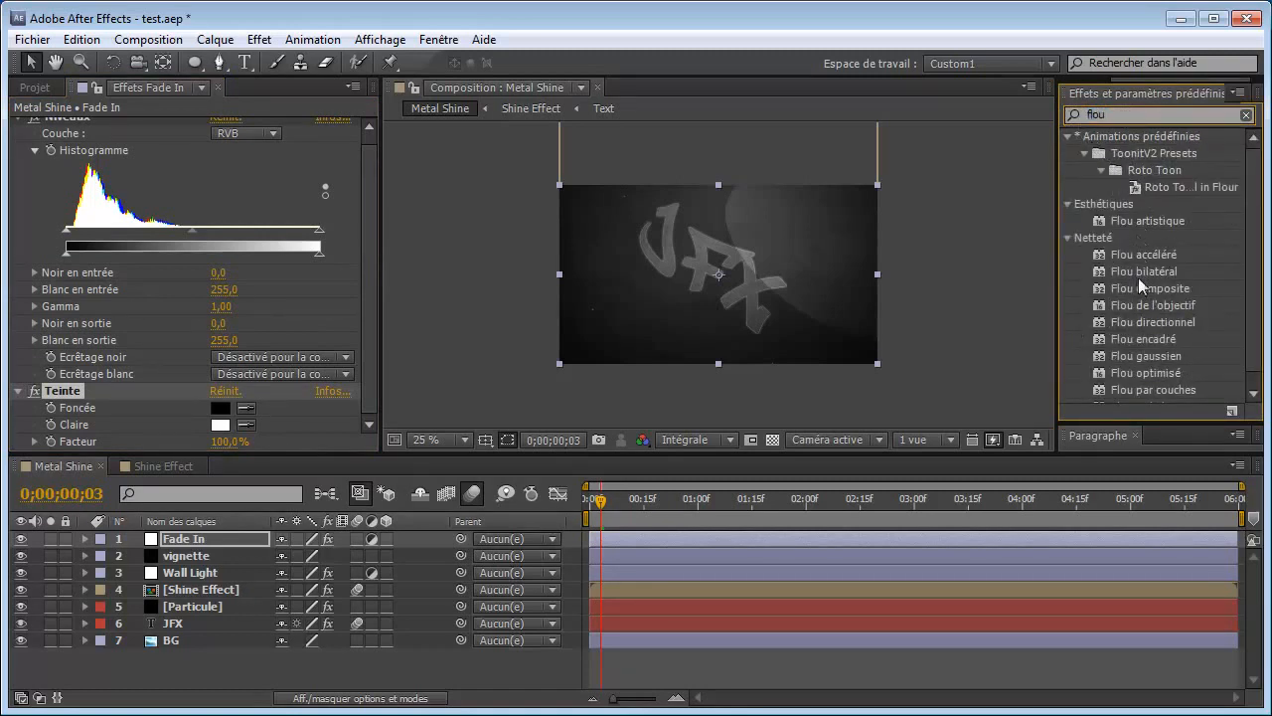
pyautogui.click(1141, 257)
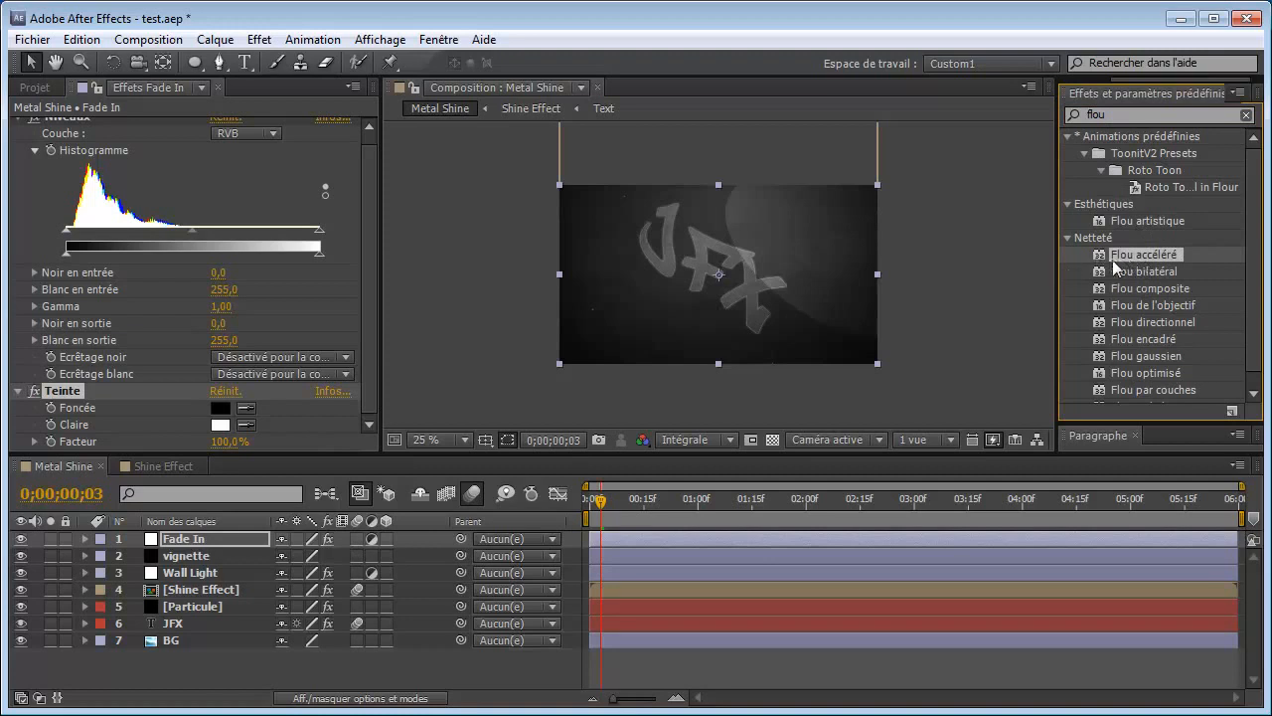
pyautogui.doubleClick(1124, 256)
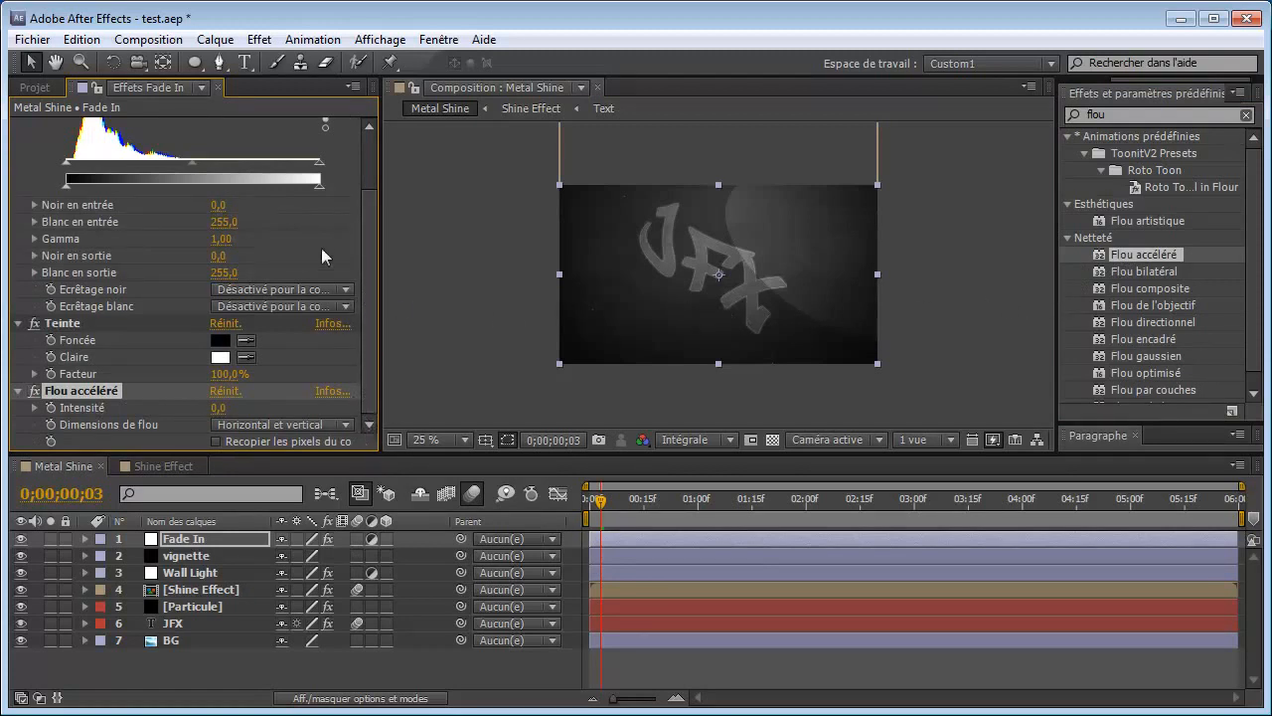
pyautogui.scroll(3, 359, 258)
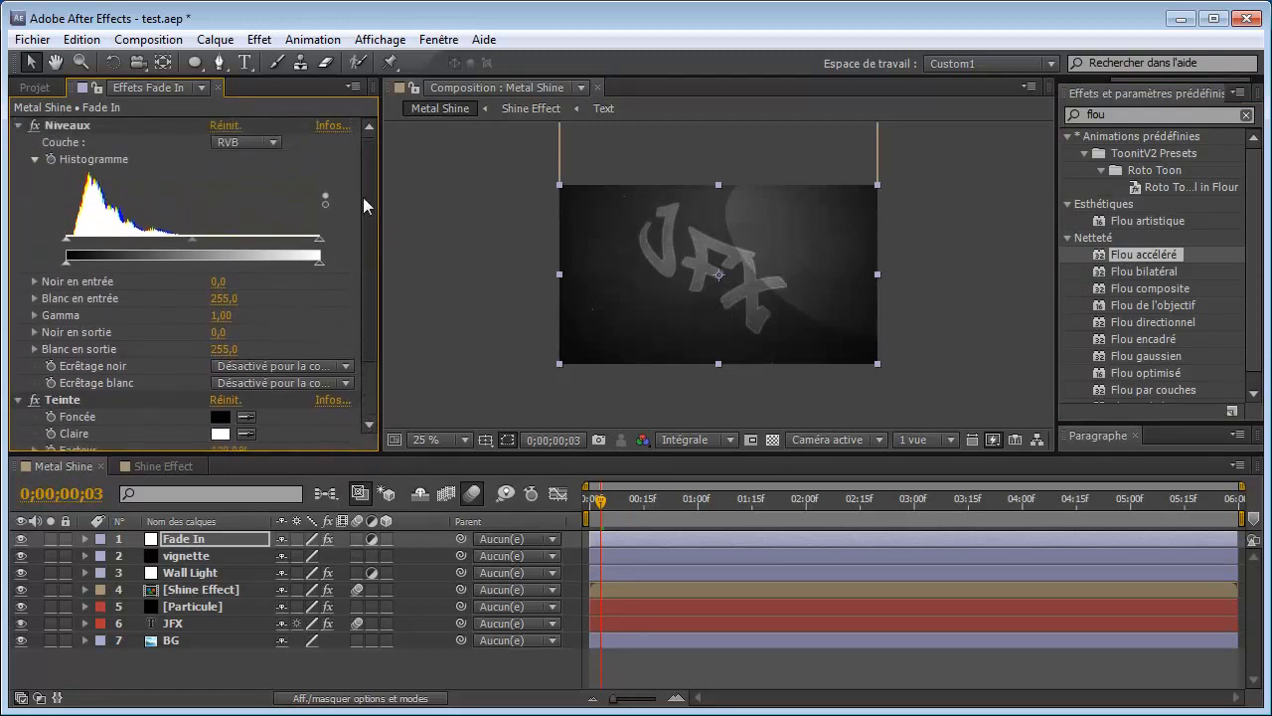
# Step: At 0;00;00;13, set Niveaux's Ecrêtage noir and Ecrêtage blanc to Activé and enable keyframing for both and for Histogramme
pyautogui.moveTo(599, 499); pyautogui.dragTo(639, 504)
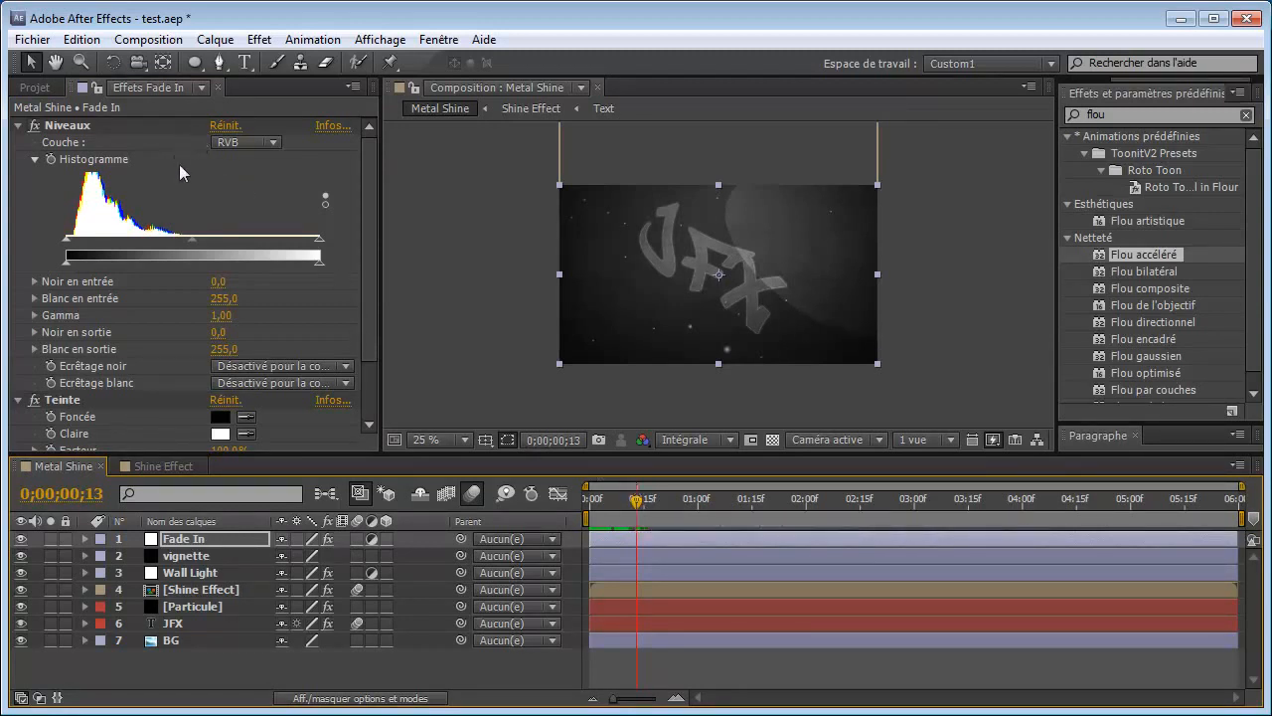
pyautogui.moveTo(368, 166); pyautogui.dragTo(369, 219)
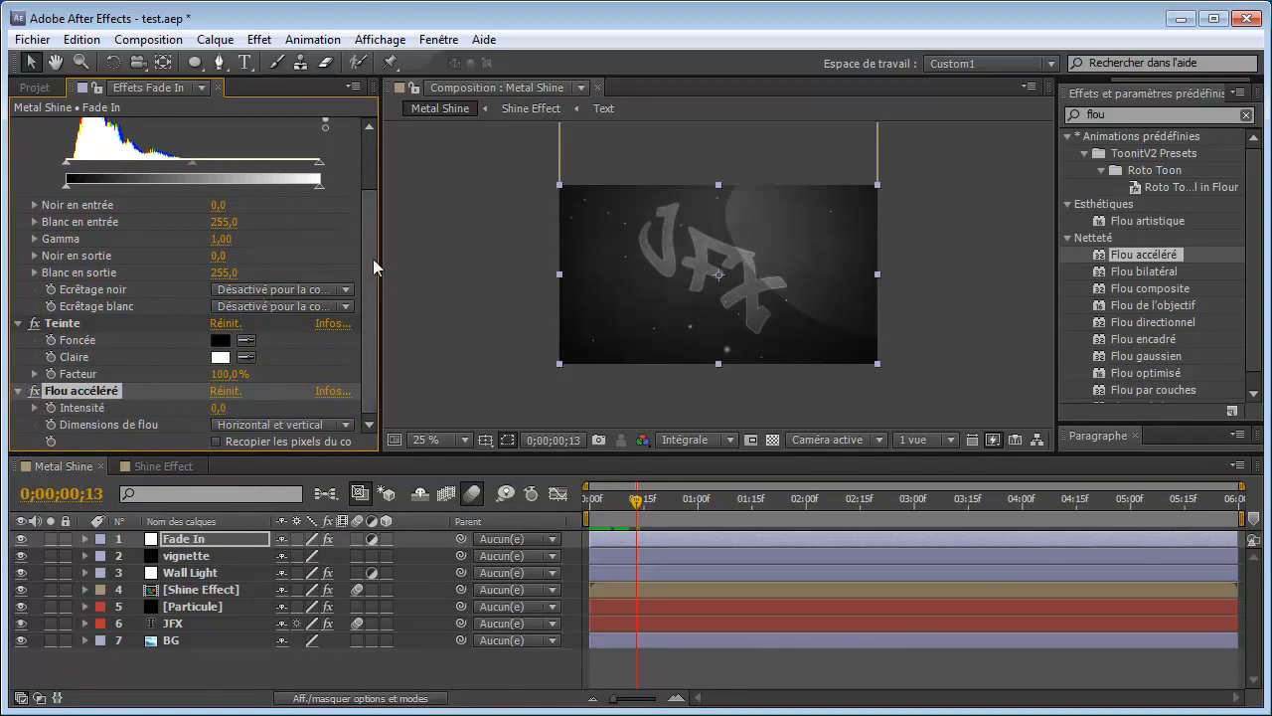
pyautogui.scroll(3, 373, 229)
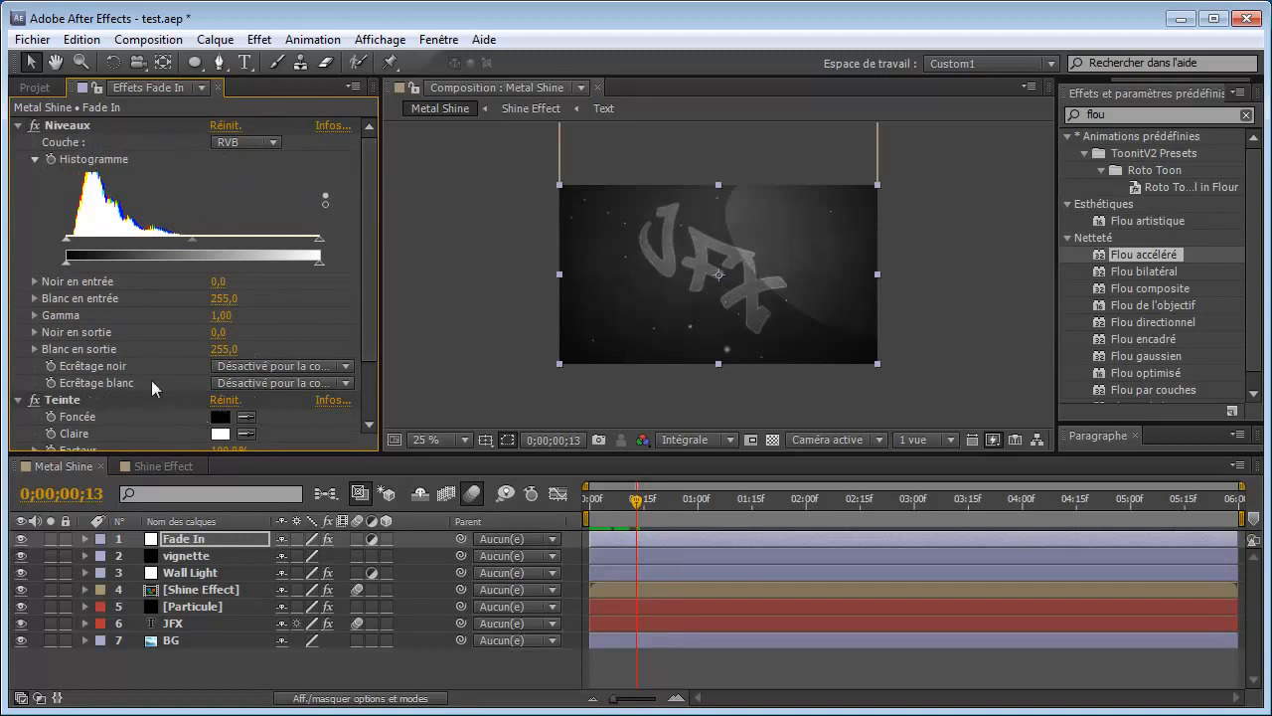
pyautogui.click(252, 366)
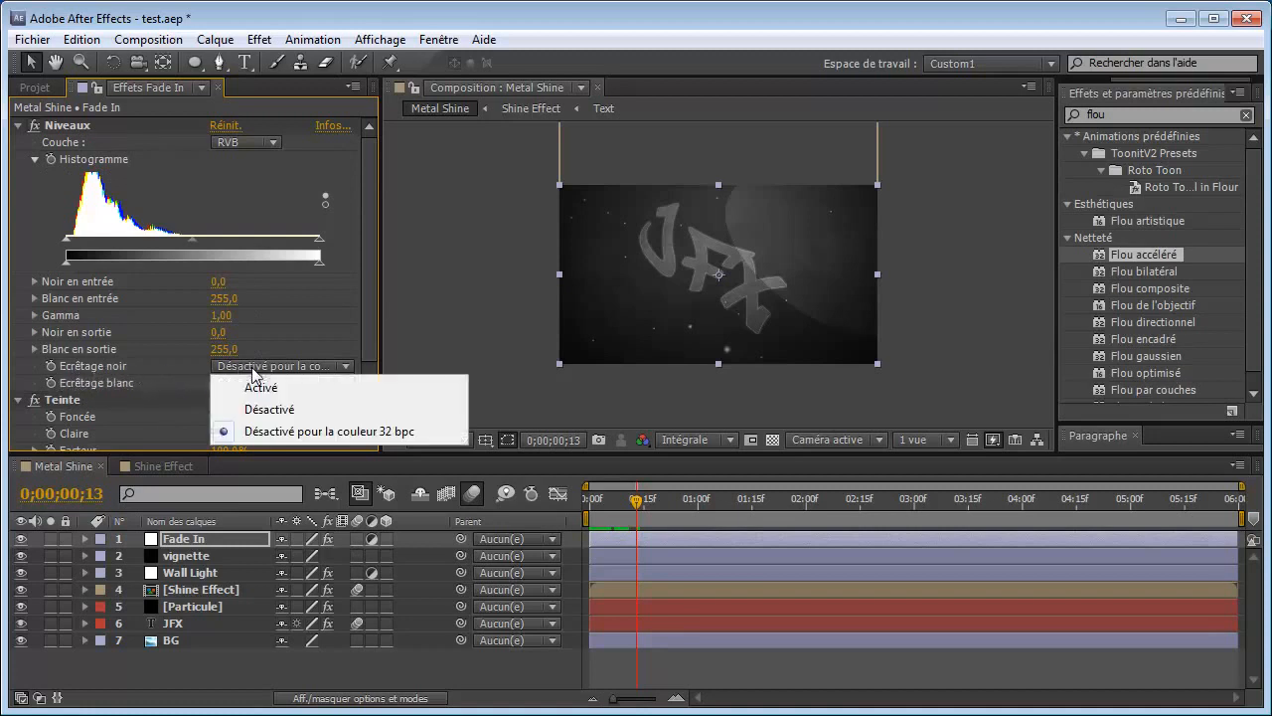
pyautogui.click(252, 380)
pyautogui.click(240, 382)
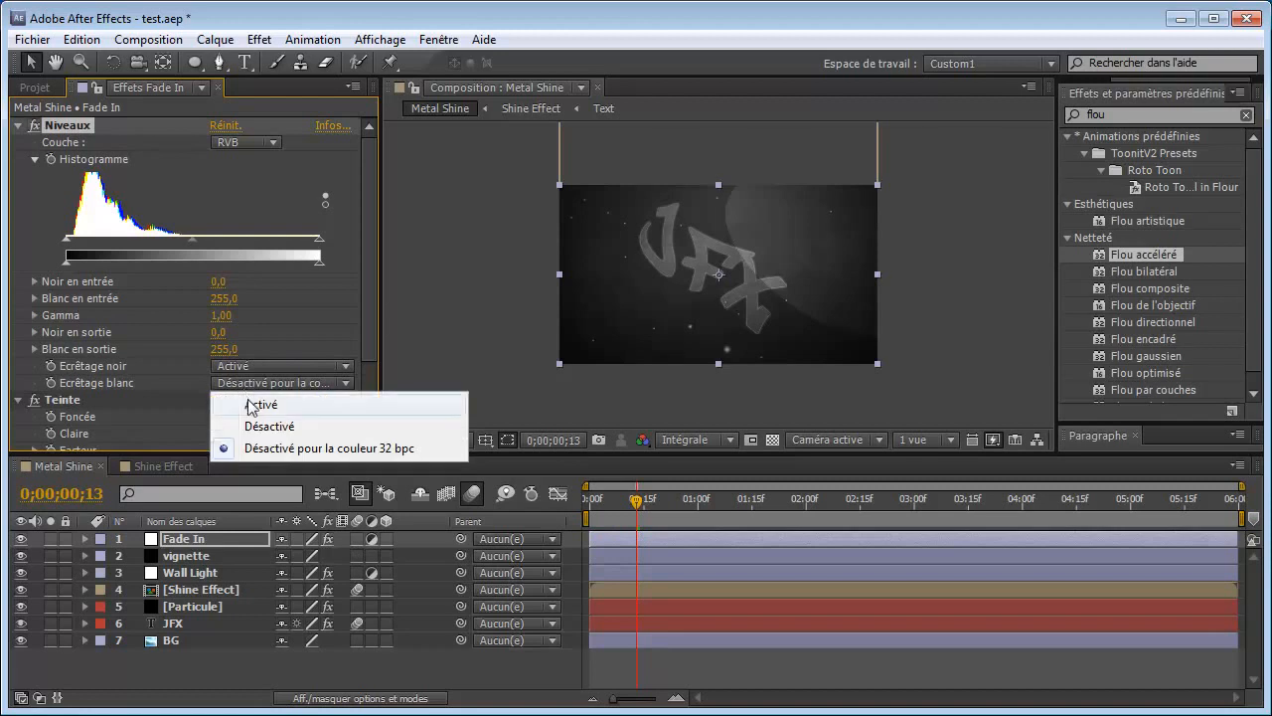
pyautogui.click(249, 406)
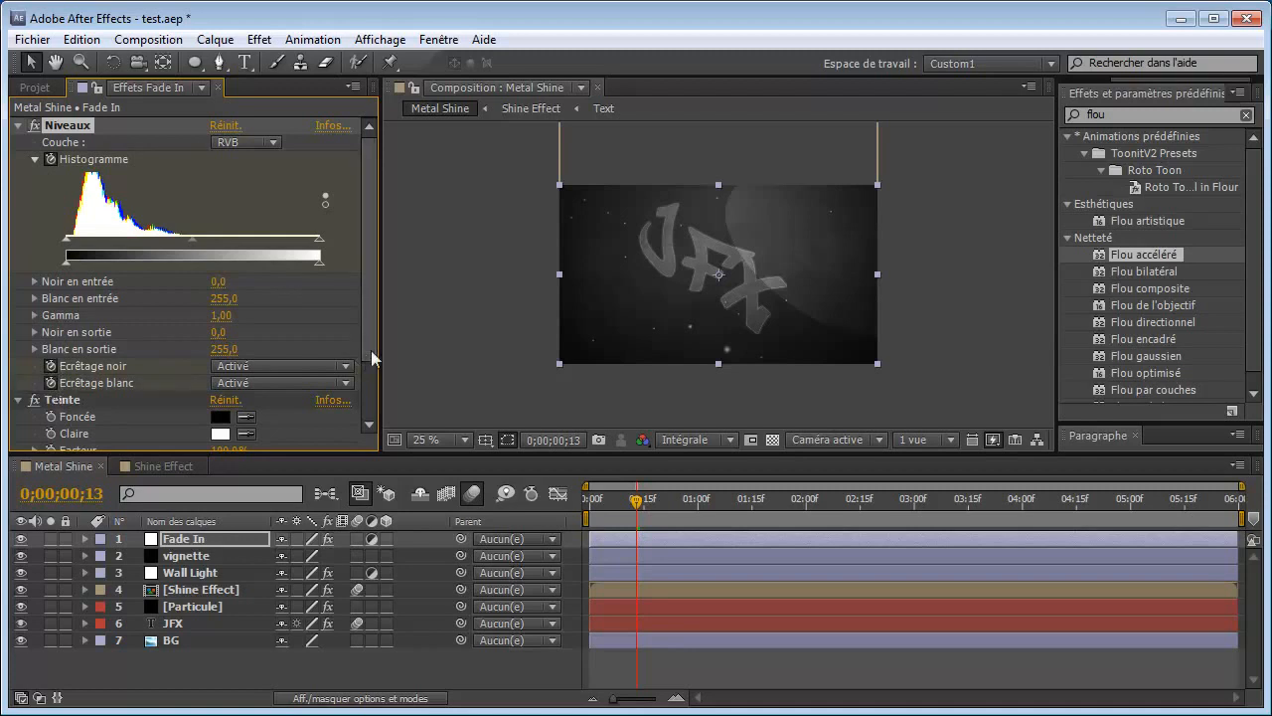
pyautogui.moveTo(368, 334); pyautogui.dragTo(367, 388)
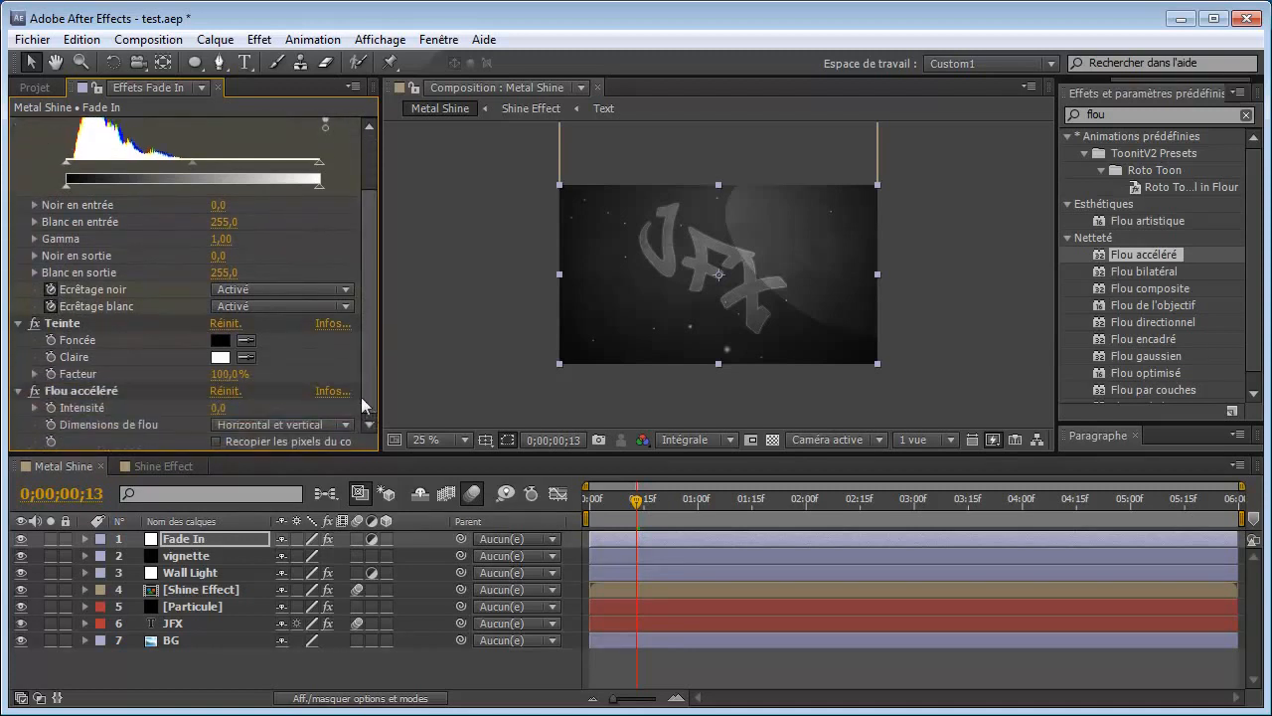
# Step: Enable keyframing for Flou accéléré's Intensité at 0;00;00;13 and reveal the Fade In layer's Niveaux and Flou accéléré keyframes in the timeline
pyautogui.click(49, 405)
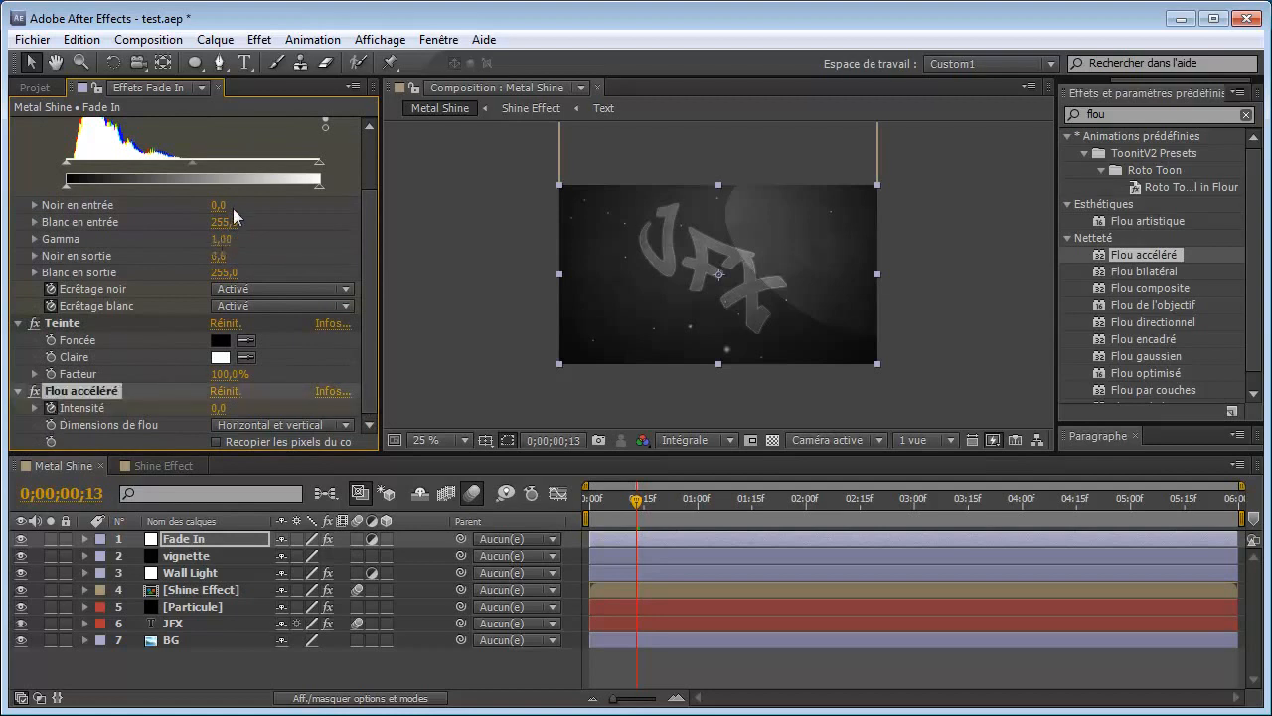
pyautogui.moveTo(376, 292)
pyautogui.mouseDown()
pyautogui.moveTo(371, 250)
pyautogui.moveTo(369, 288)
pyautogui.mouseUp()
pyautogui.click(230, 539)
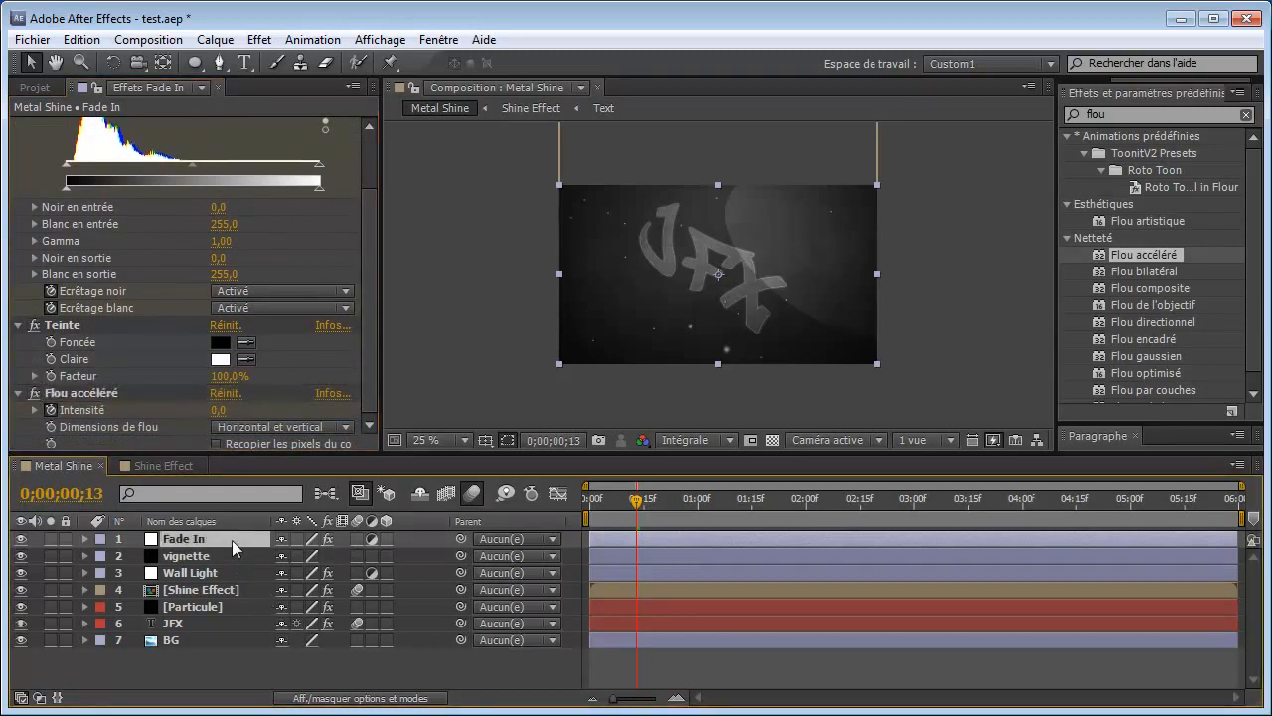
pyautogui.press('e')
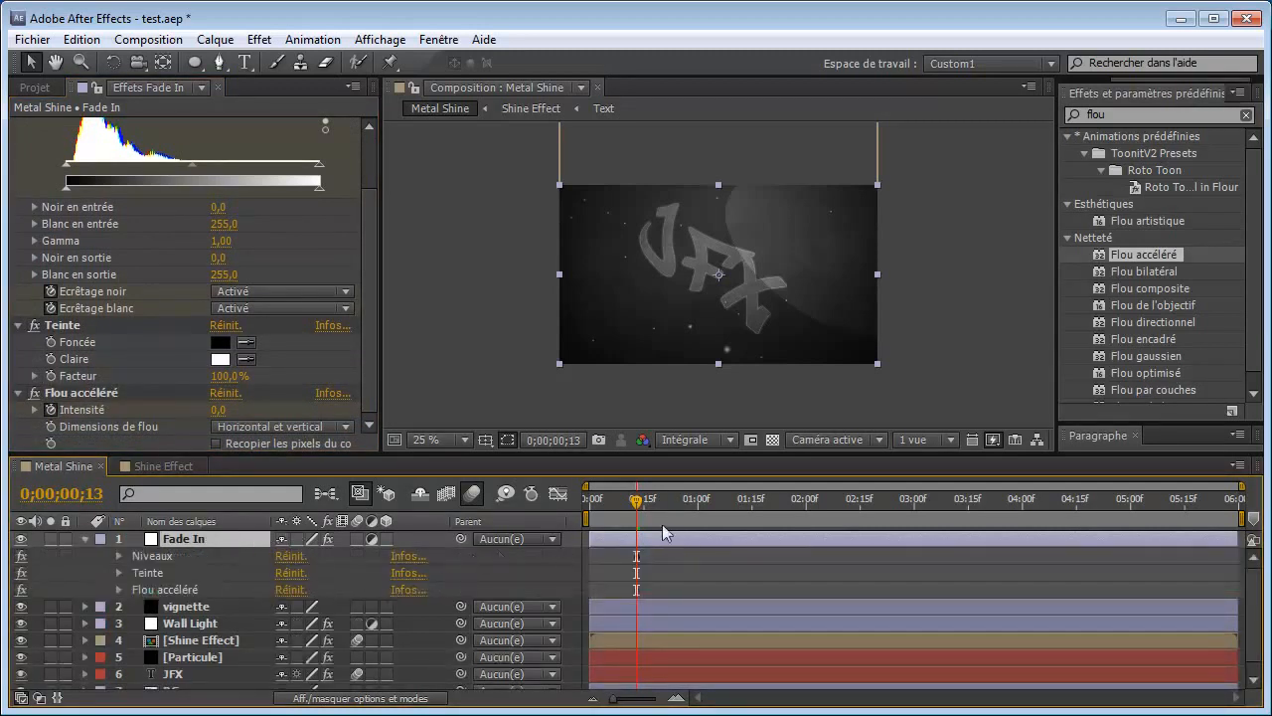
pyautogui.moveTo(637, 501); pyautogui.dragTo(648, 502)
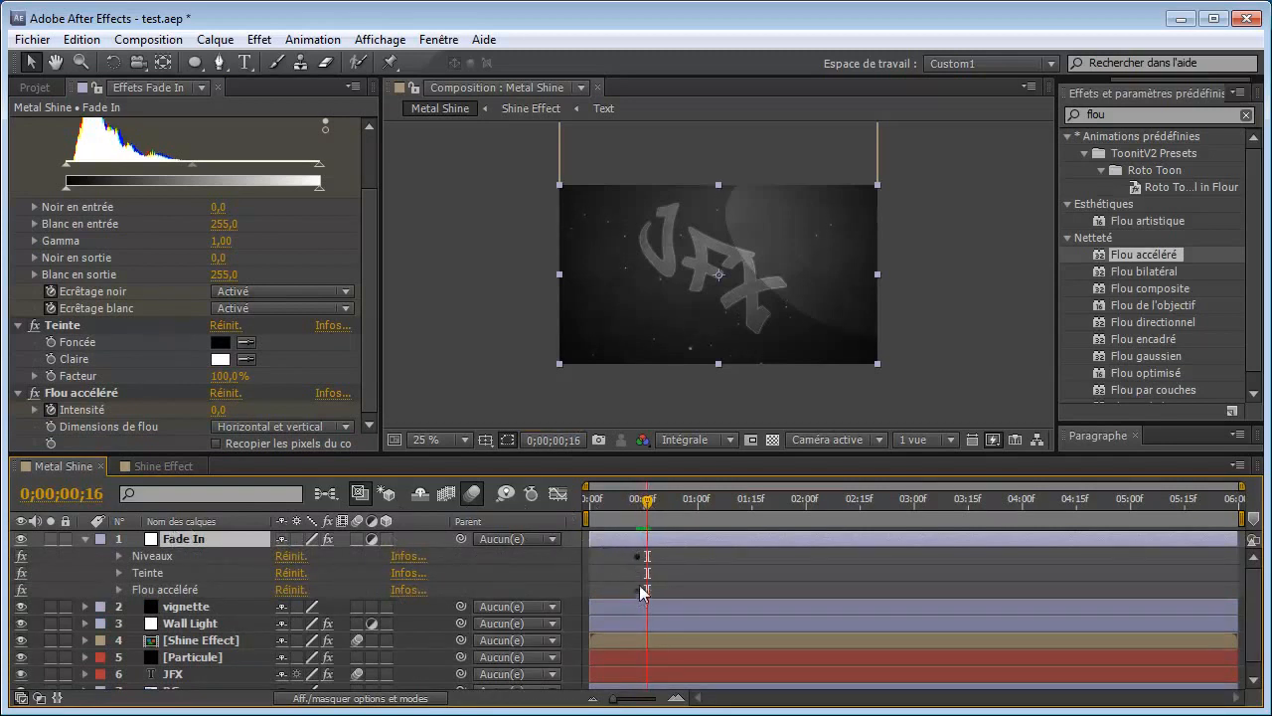
pyautogui.click(119, 554)
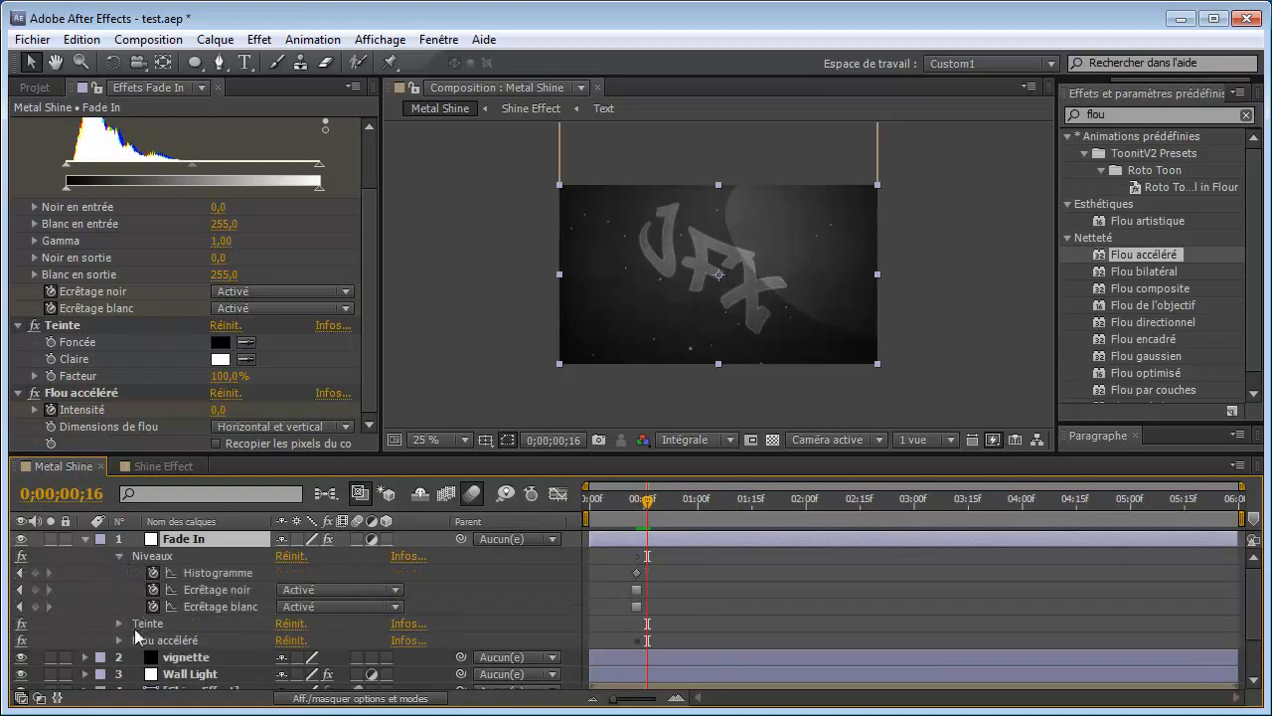
pyautogui.click(117, 640)
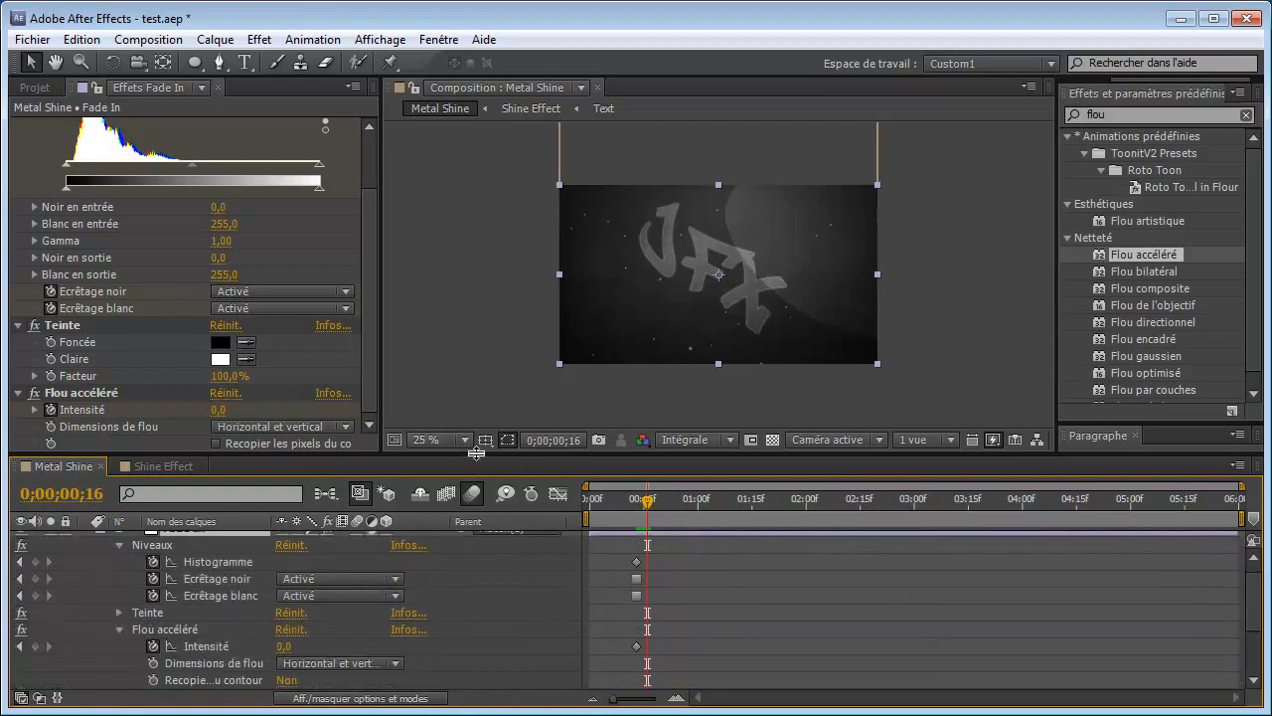
pyautogui.moveTo(472, 458); pyautogui.dragTo(477, 431)
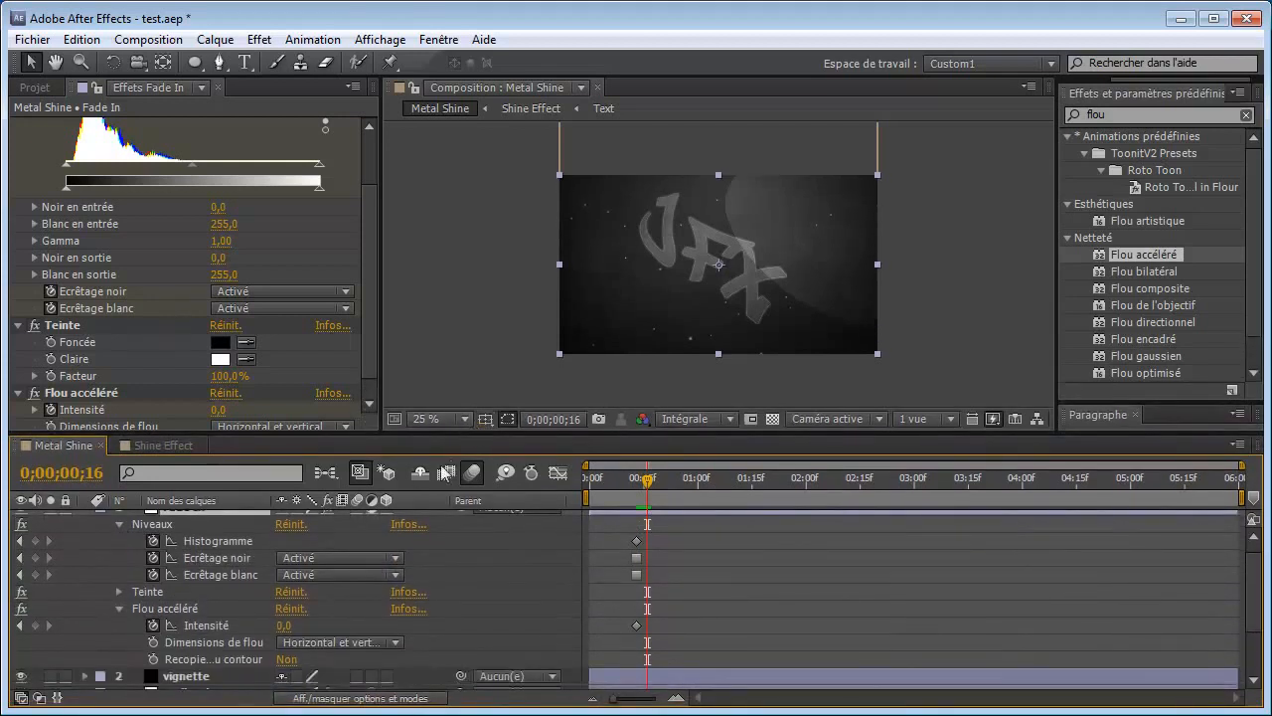
# Step: At 0;00;00;07, set Niveaux's Noir en entrée to 197 on the Fade In layer
pyautogui.moveTo(648, 483); pyautogui.dragTo(614, 490)
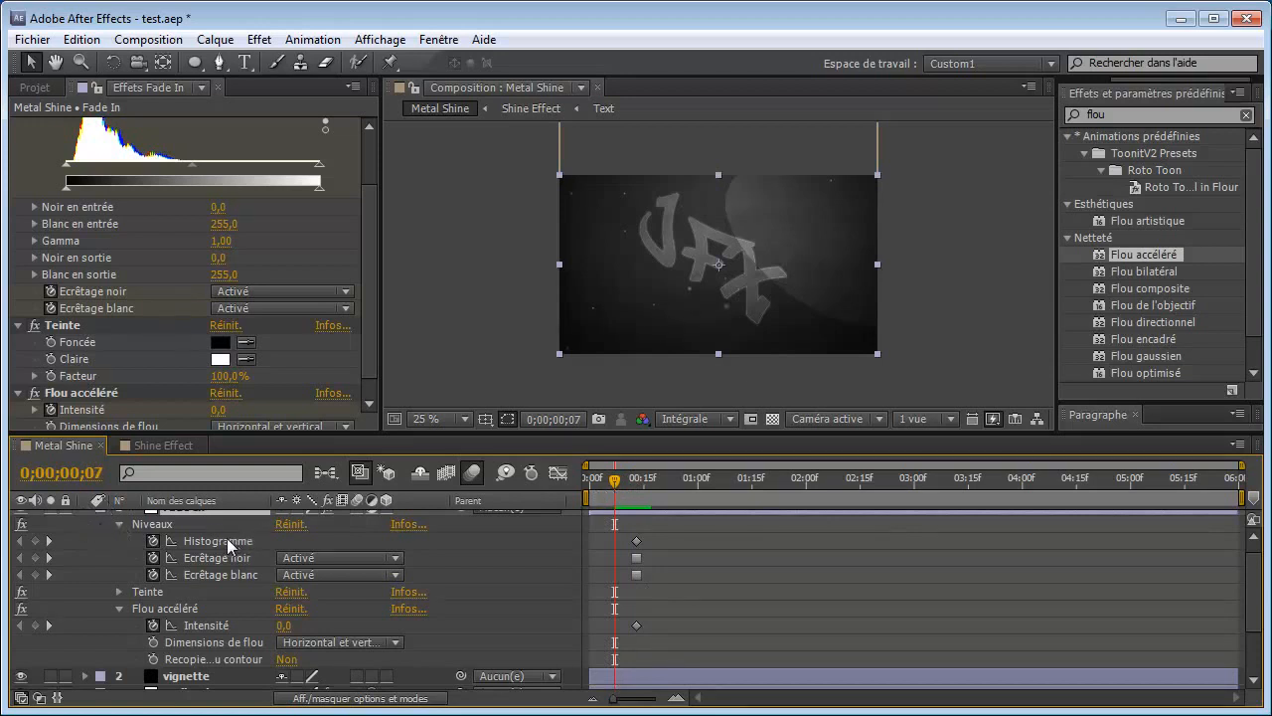
pyautogui.moveTo(365, 225); pyautogui.dragTo(367, 169)
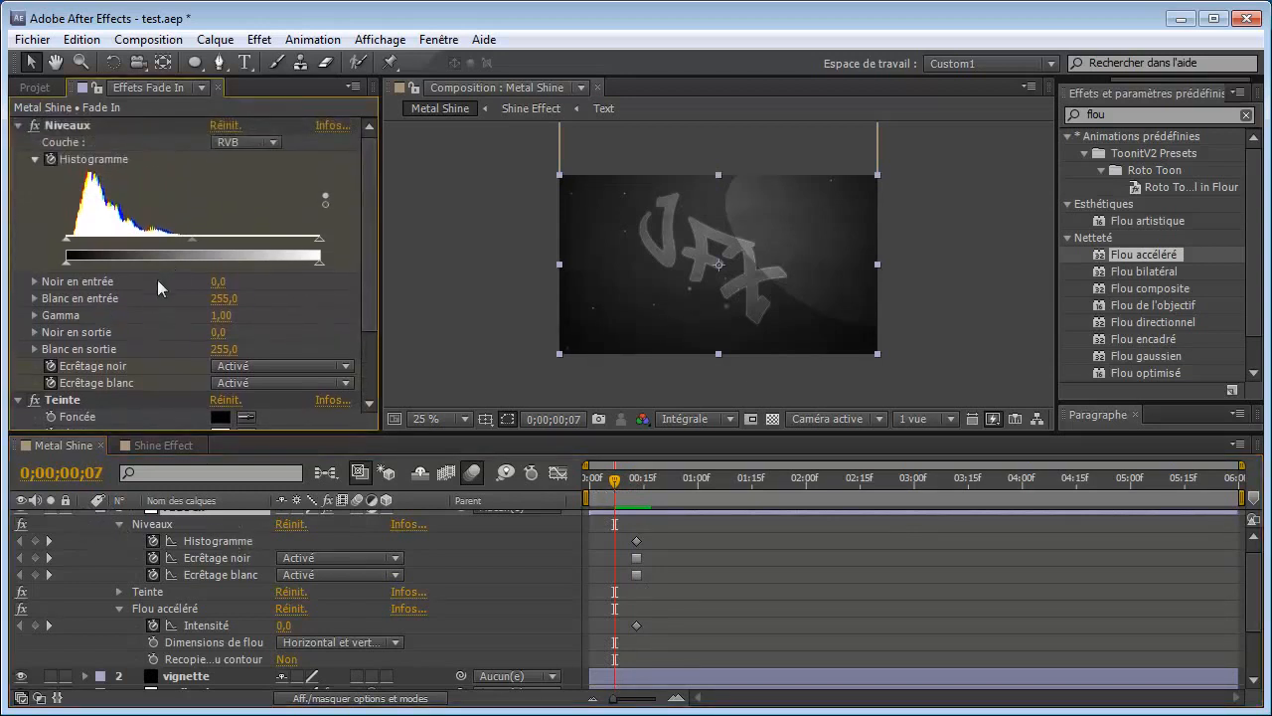
pyautogui.click(219, 282)
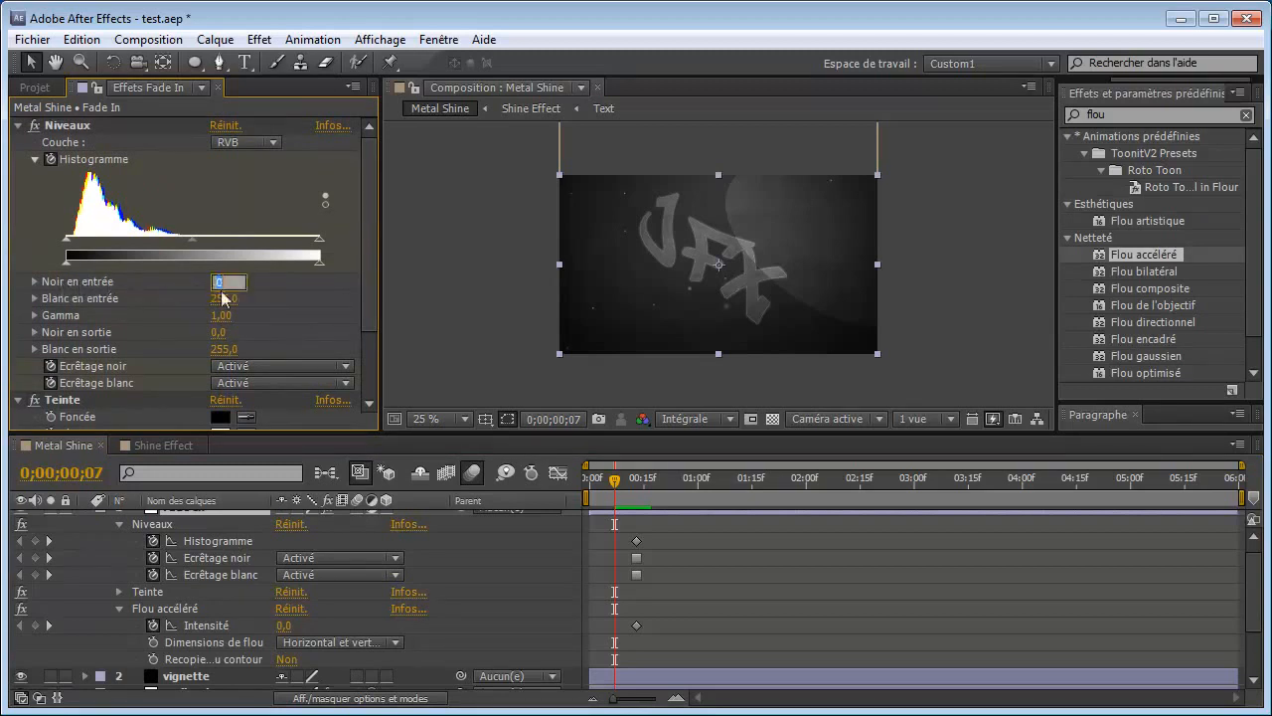
pyautogui.write('197')
pyautogui.click(286, 288)
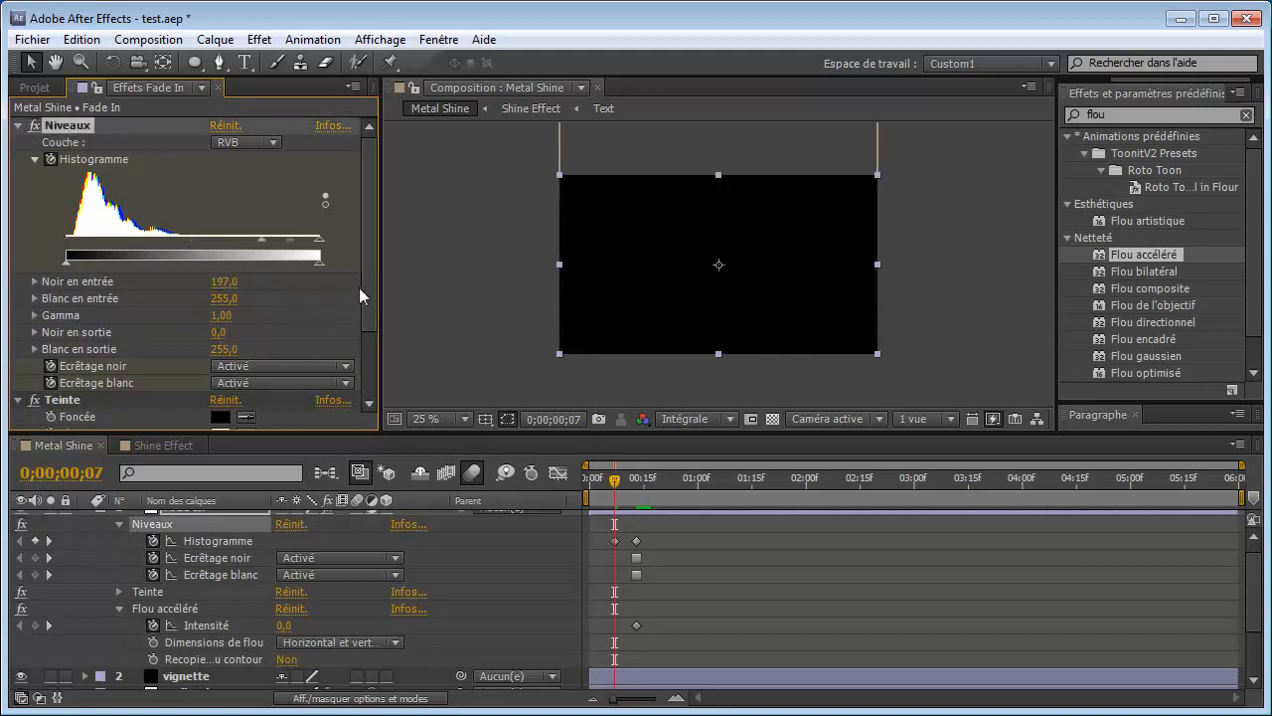
# Step: Set Flou accéléré's Intensité to 40 at 0;00;00;07
pyautogui.scroll(-1, 369, 290)
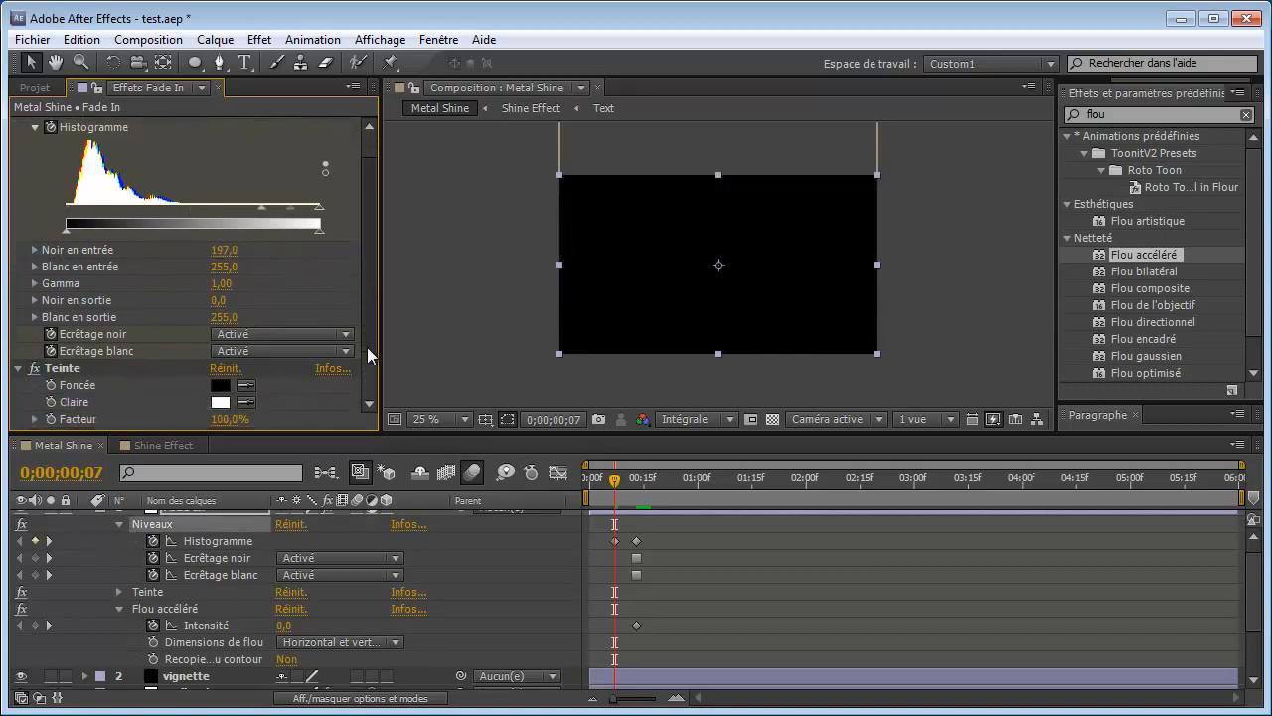
pyautogui.scroll(-2, 367, 347)
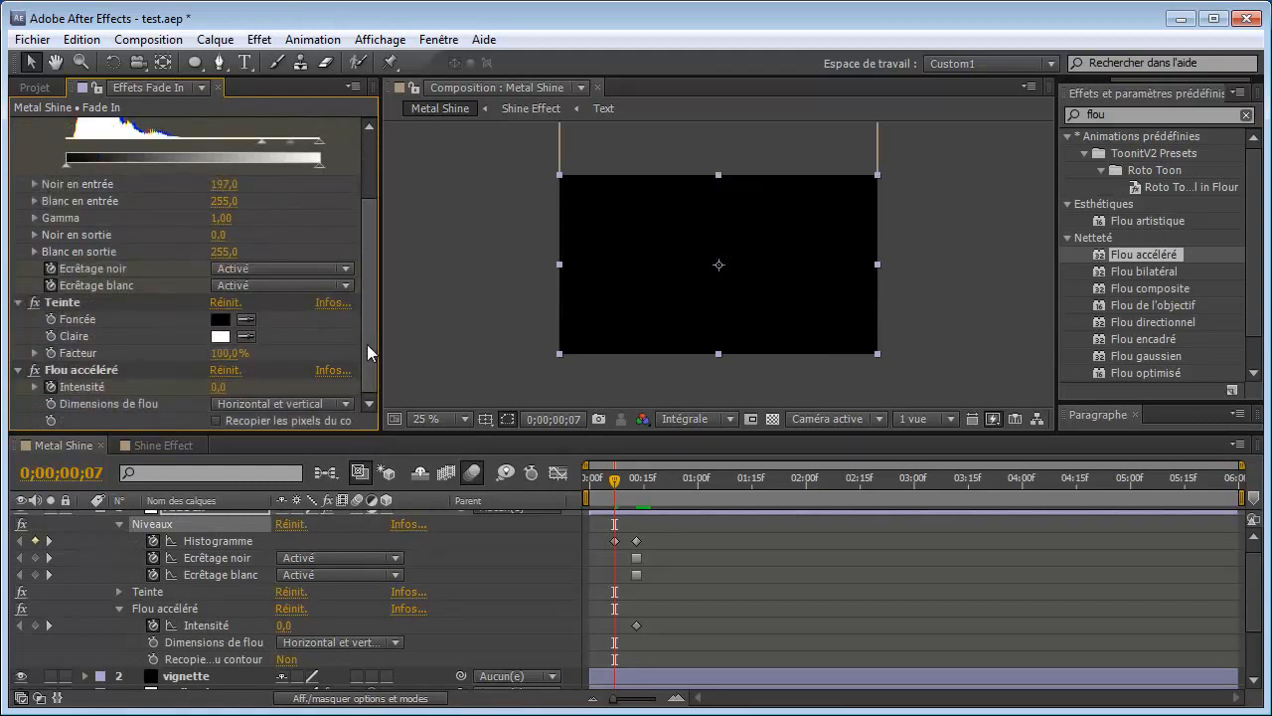
pyautogui.click(216, 387)
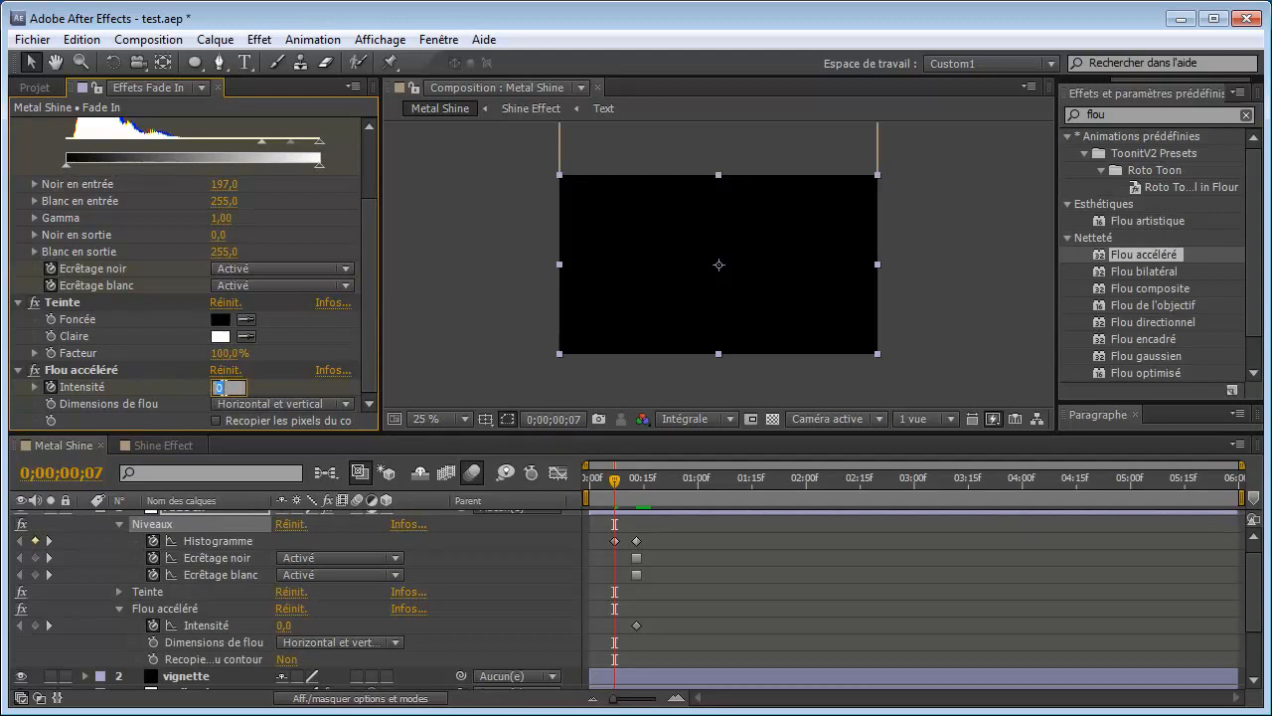
pyautogui.write('40')
pyautogui.press('Return')
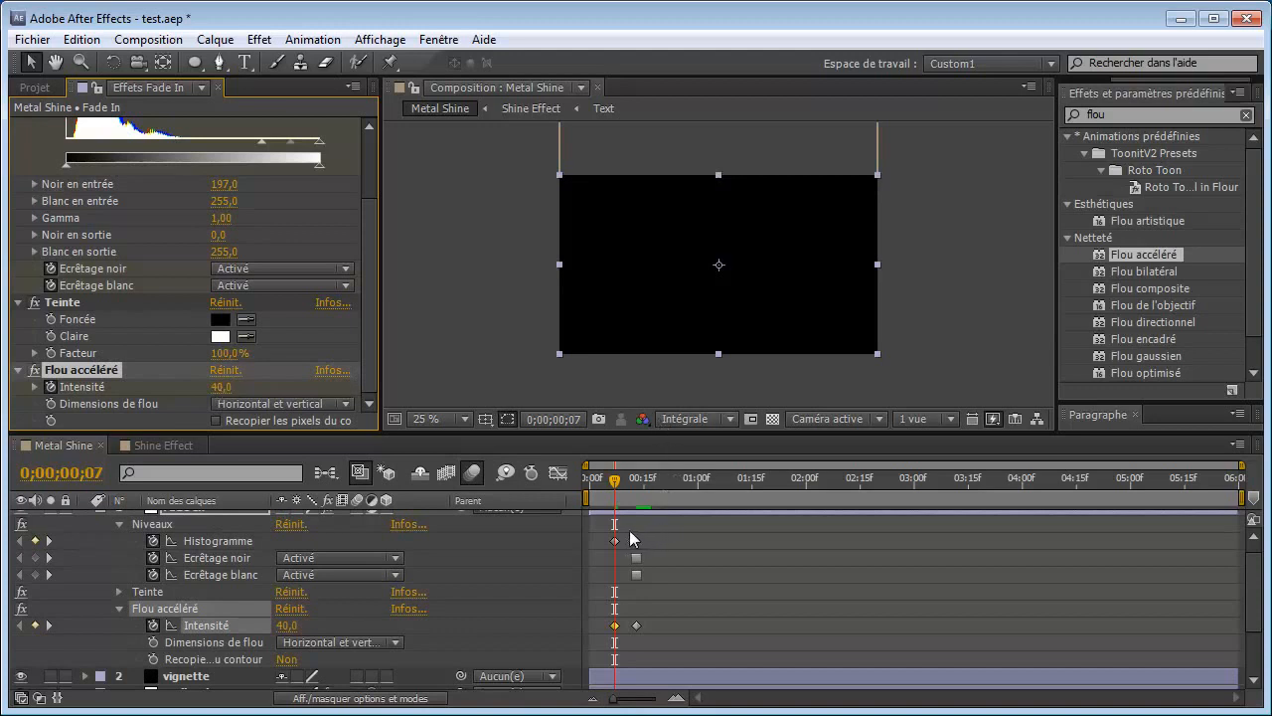
# Step: Shift the Fade In layer's ending keyframes for Histogramme, Ecrêtage noir, Ecrêtage blanc and Intensité to about 0;00;00;21
pyautogui.moveTo(633, 538); pyautogui.dragTo(636, 590)
pyautogui.moveTo(643, 637); pyautogui.dragTo(641, 630)
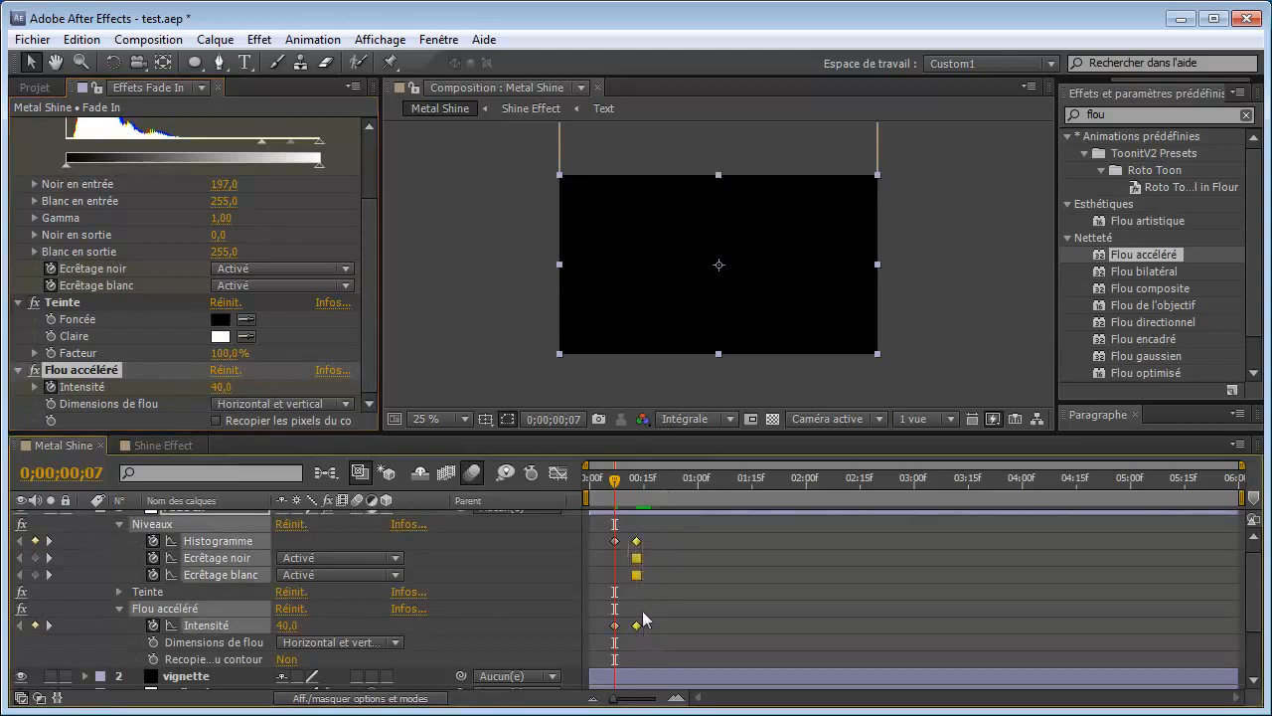
pyautogui.moveTo(648, 543); pyautogui.dragTo(665, 543)
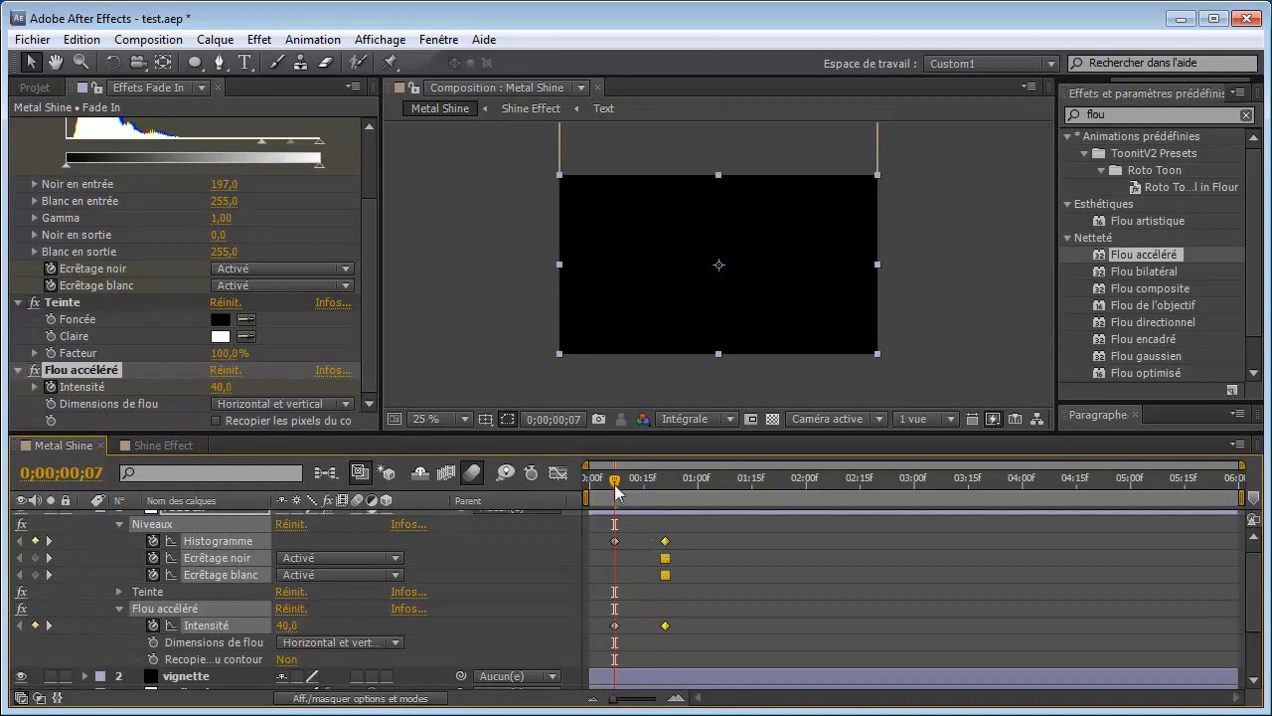
# Step: Preview the fade between 0;00;00;14 and 0;00;00;17, comparing the image with Niveaux and Flou accéléré switched off and on
pyautogui.moveTo(613, 476); pyautogui.dragTo(651, 481)
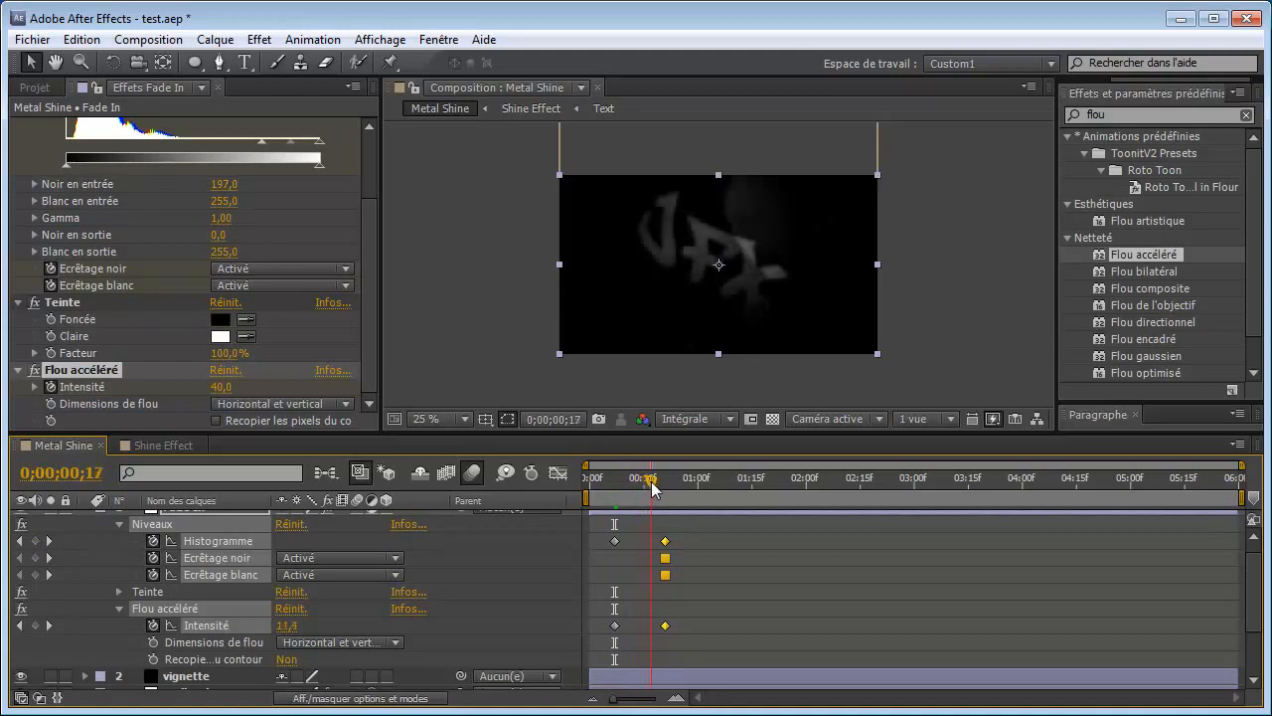
pyautogui.press('.')
pyautogui.moveTo(742, 430); pyautogui.dragTo(746, 579)
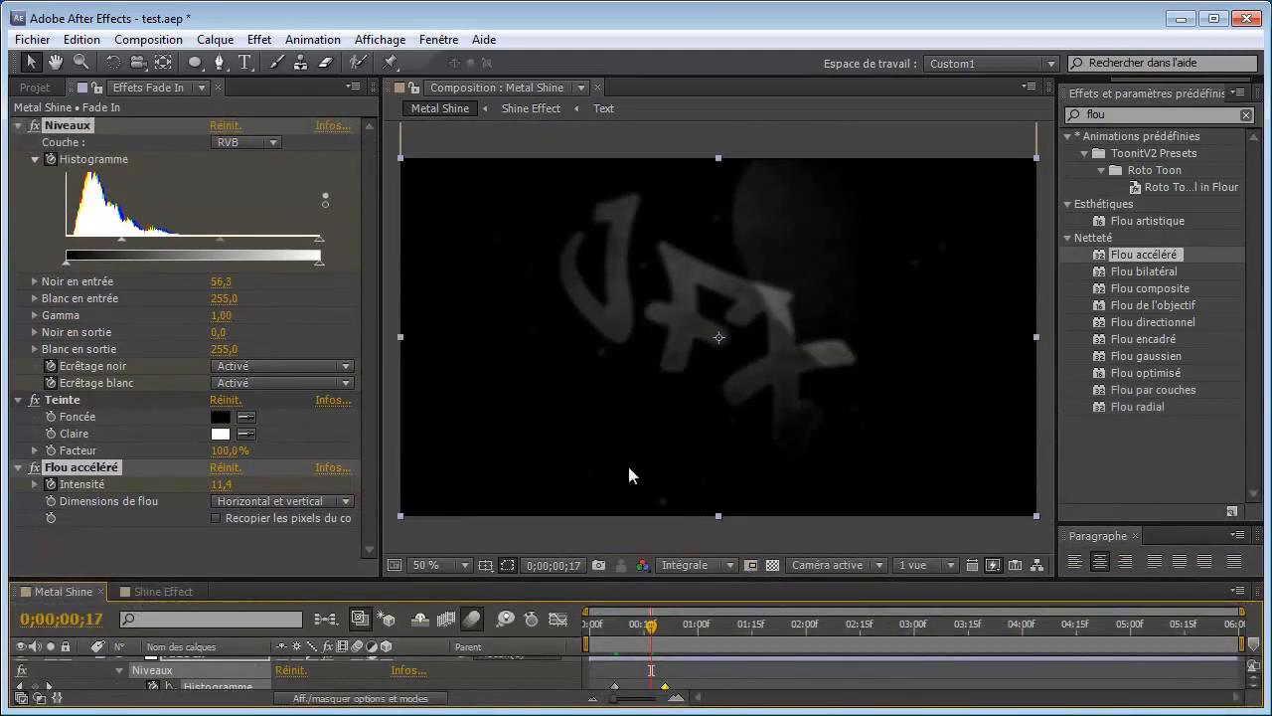
pyautogui.moveTo(653, 624)
pyautogui.mouseDown()
pyautogui.moveTo(642, 627)
pyautogui.moveTo(673, 636)
pyautogui.moveTo(650, 637)
pyautogui.mouseUp()
pyautogui.click(35, 468)
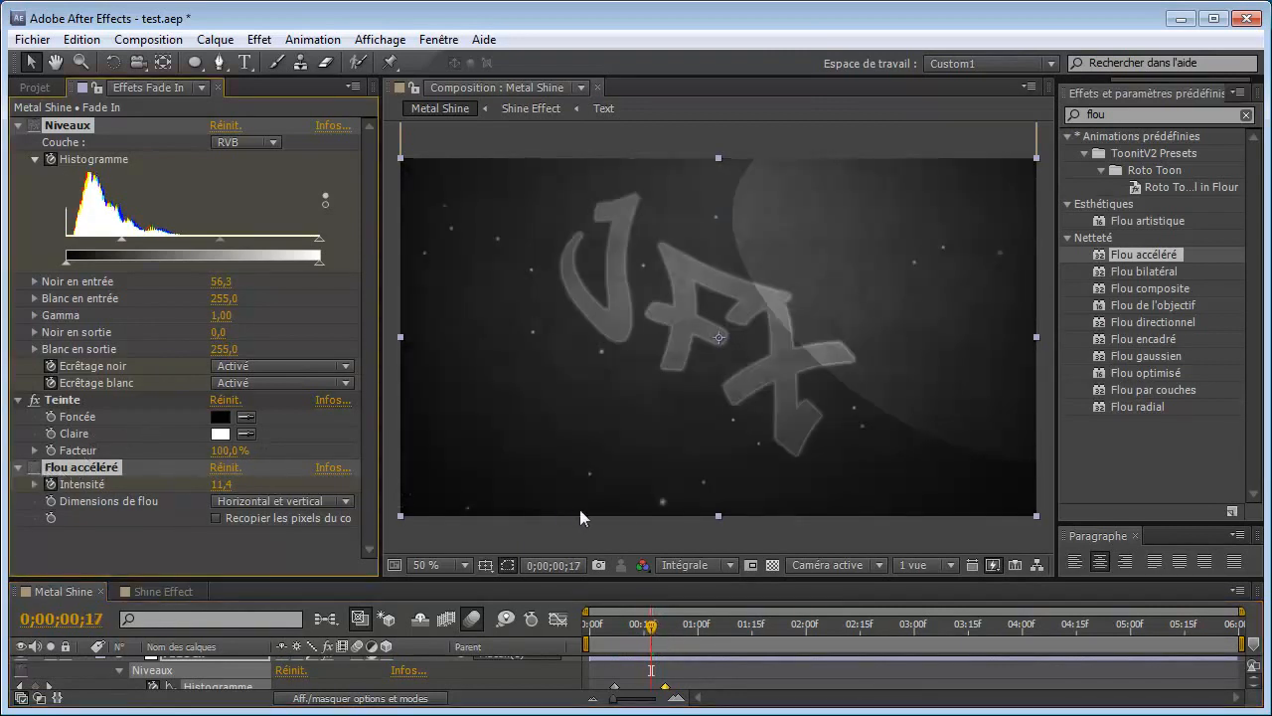
pyautogui.moveTo(655, 638)
pyautogui.mouseDown()
pyautogui.moveTo(613, 639)
pyautogui.moveTo(659, 641)
pyautogui.moveTo(642, 641)
pyautogui.mouseUp()
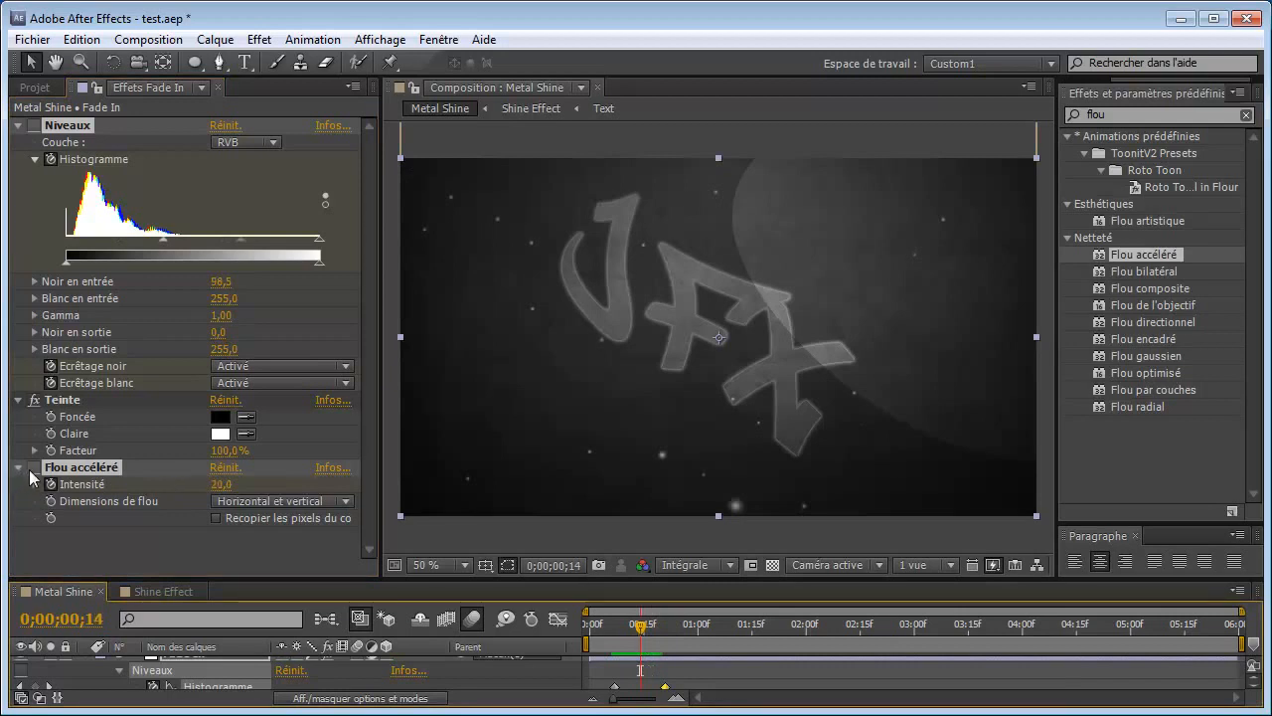
pyautogui.click(36, 400)
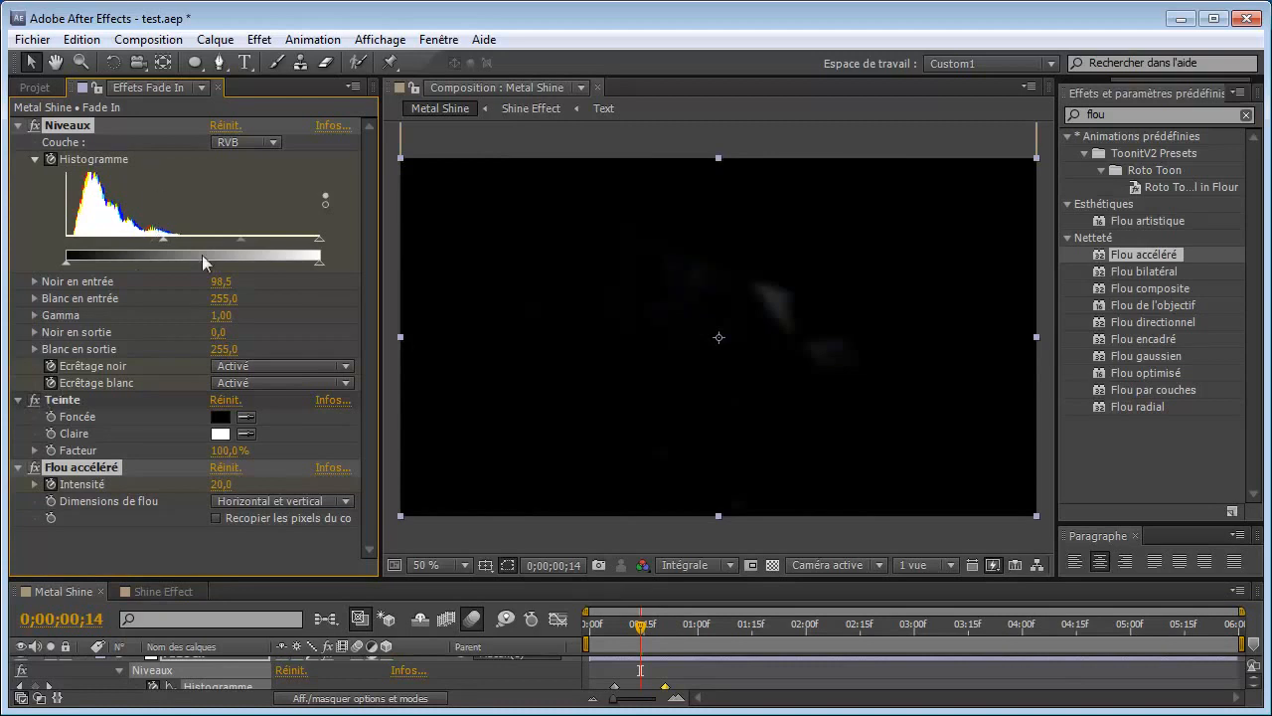
# Step: Collapse the Fade In layer's properties, duplicate the layer and rename the copy Fade Out
pyautogui.moveTo(633, 578); pyautogui.dragTo(632, 469)
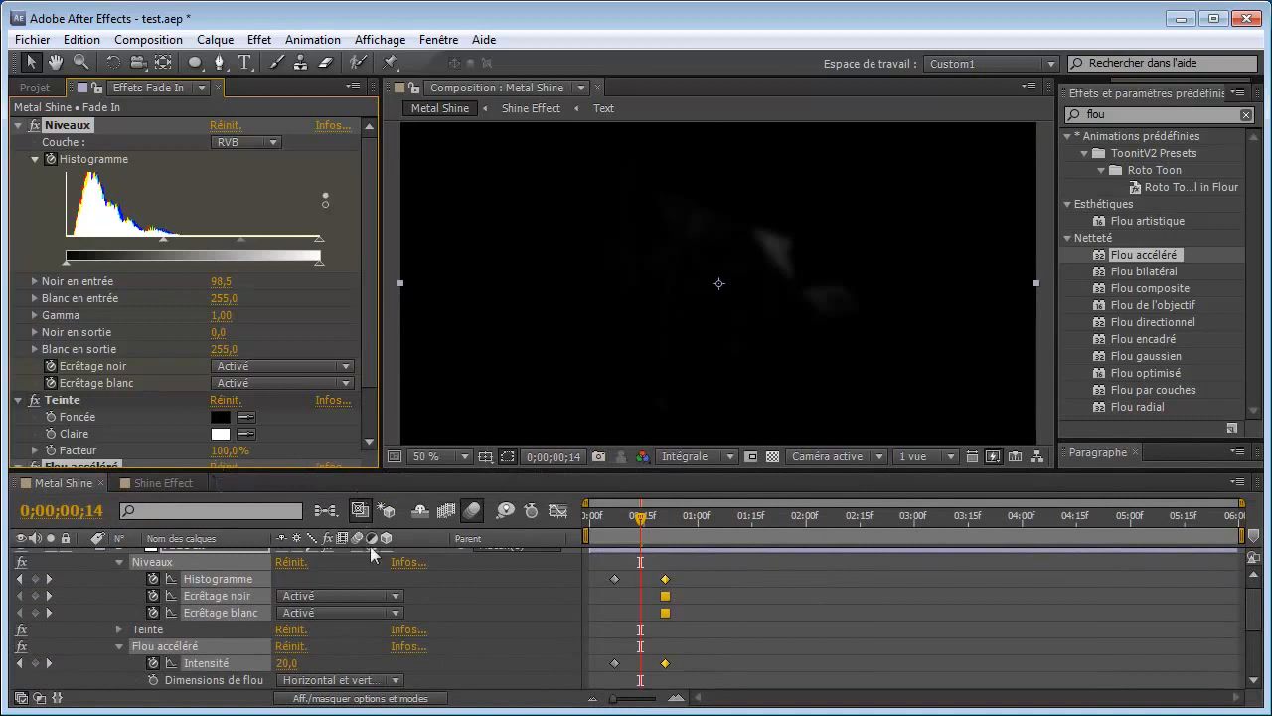
pyautogui.scroll(1, 1256, 597)
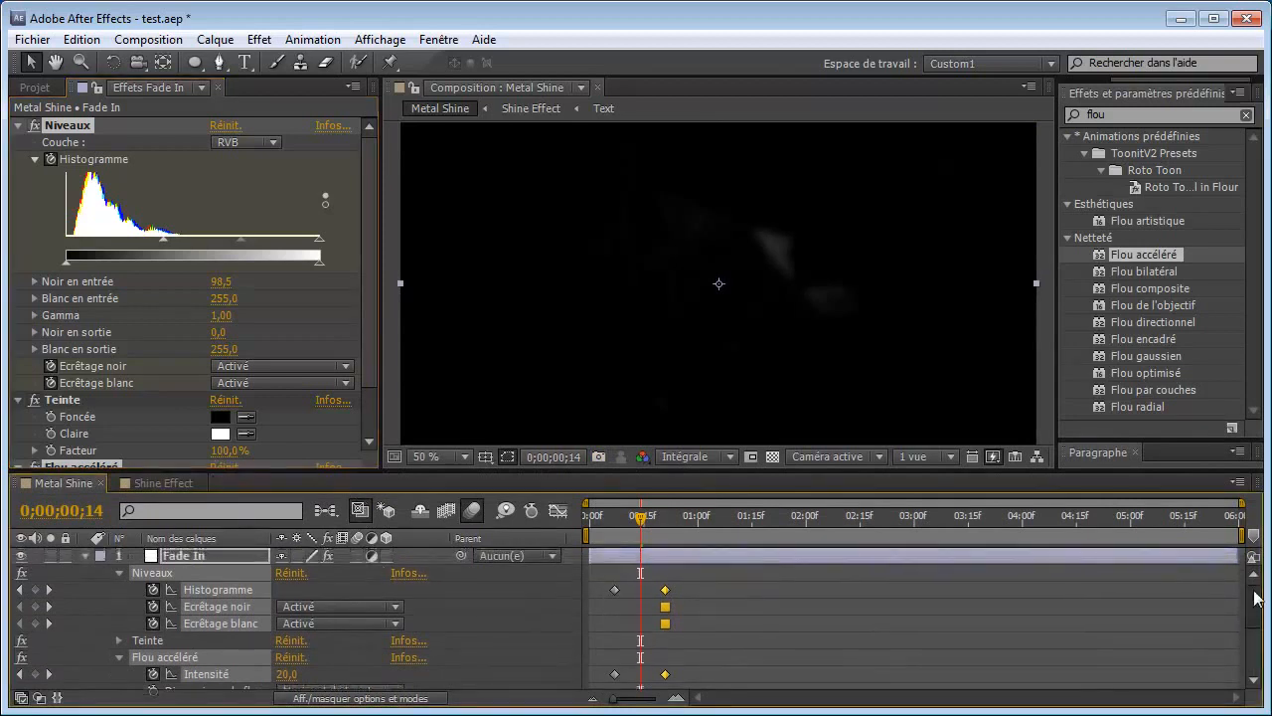
pyautogui.click(85, 556)
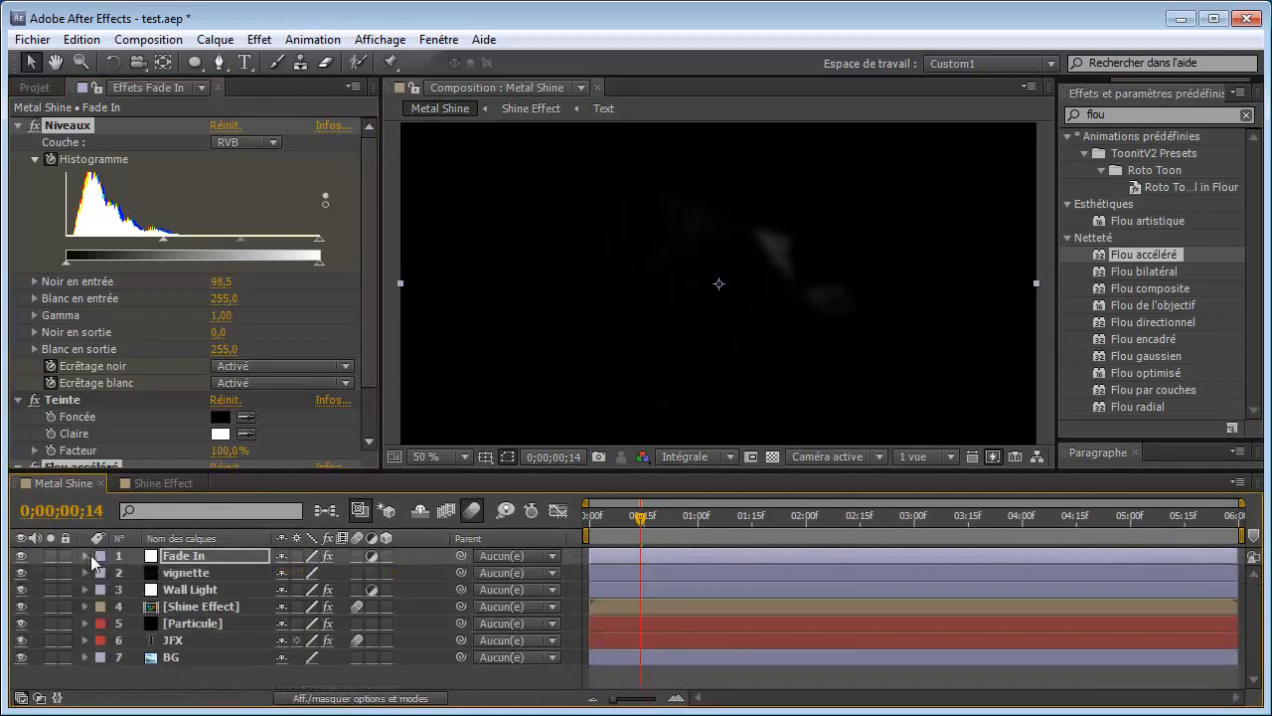
pyautogui.click(237, 554)
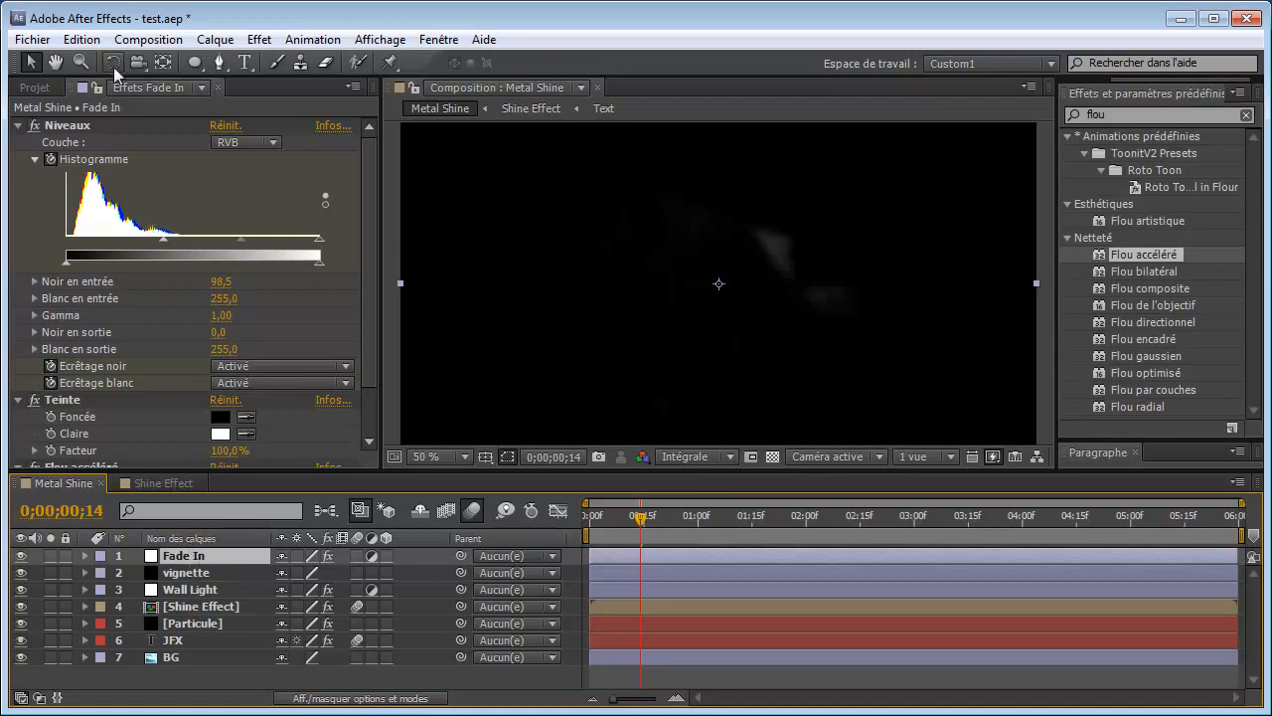
pyautogui.click(82, 40)
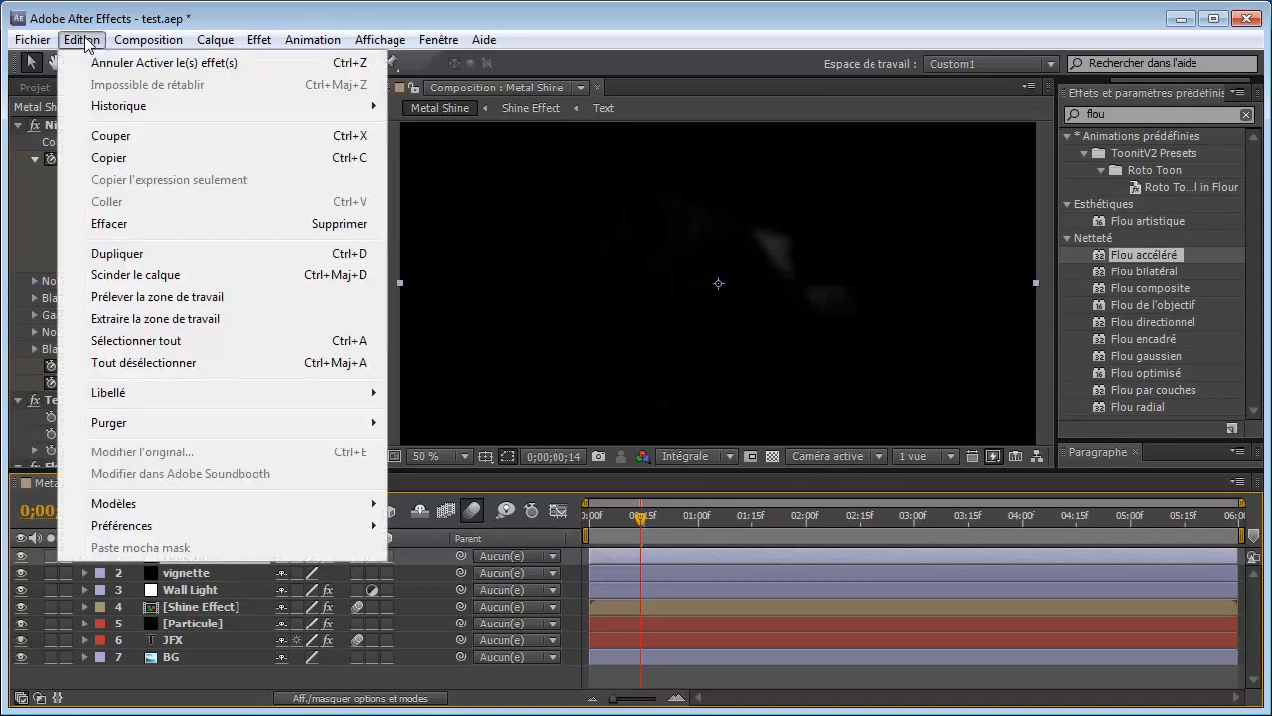
pyautogui.click(117, 255)
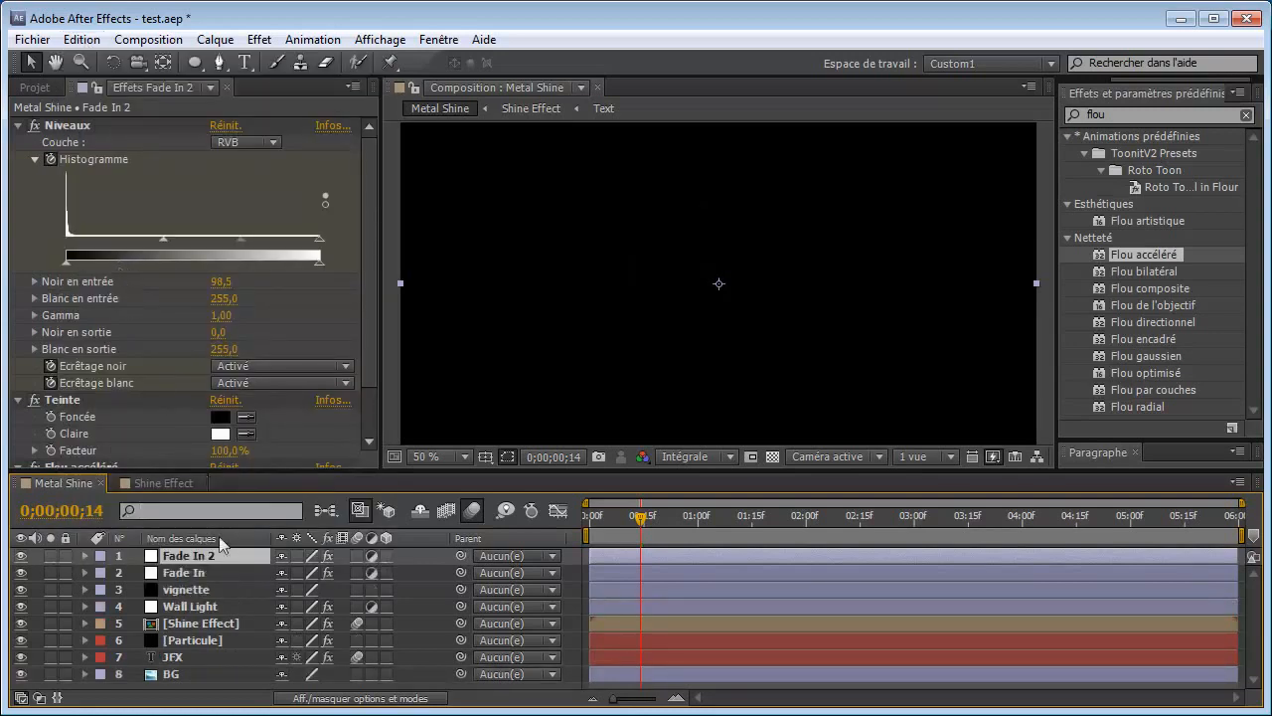
pyautogui.press('Return')
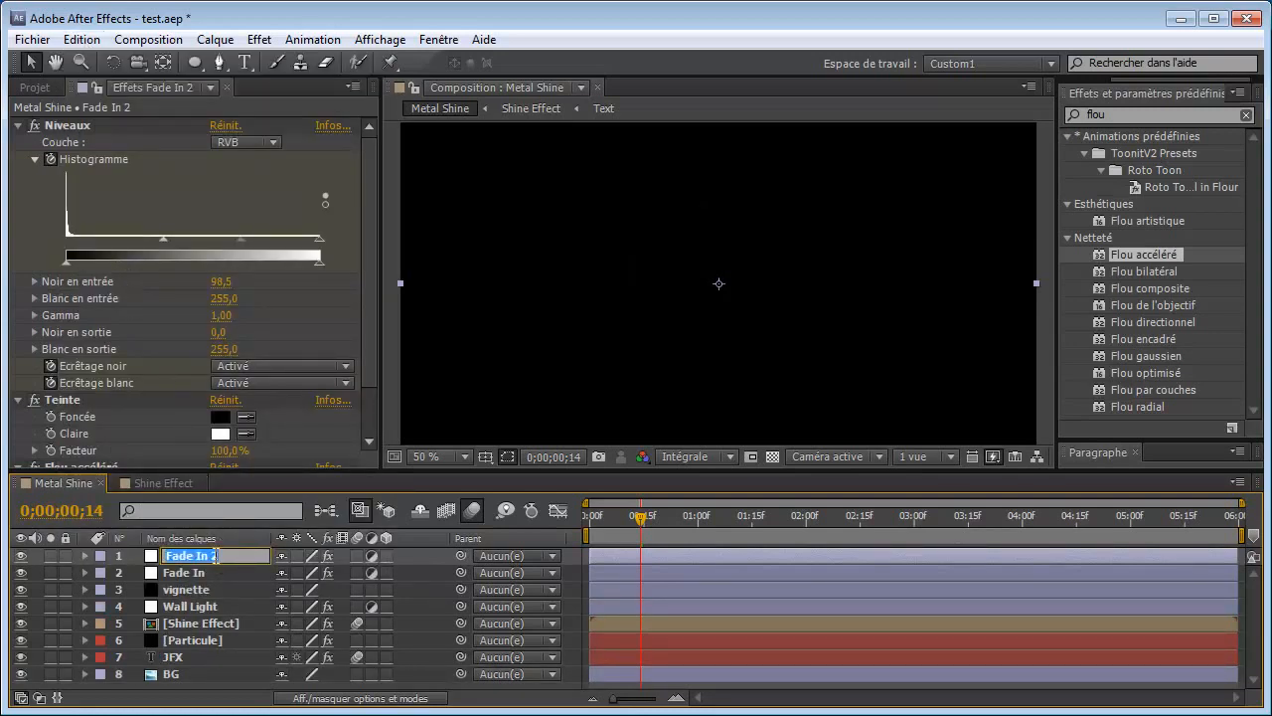
pyautogui.click(214, 556)
pyautogui.press('Return')
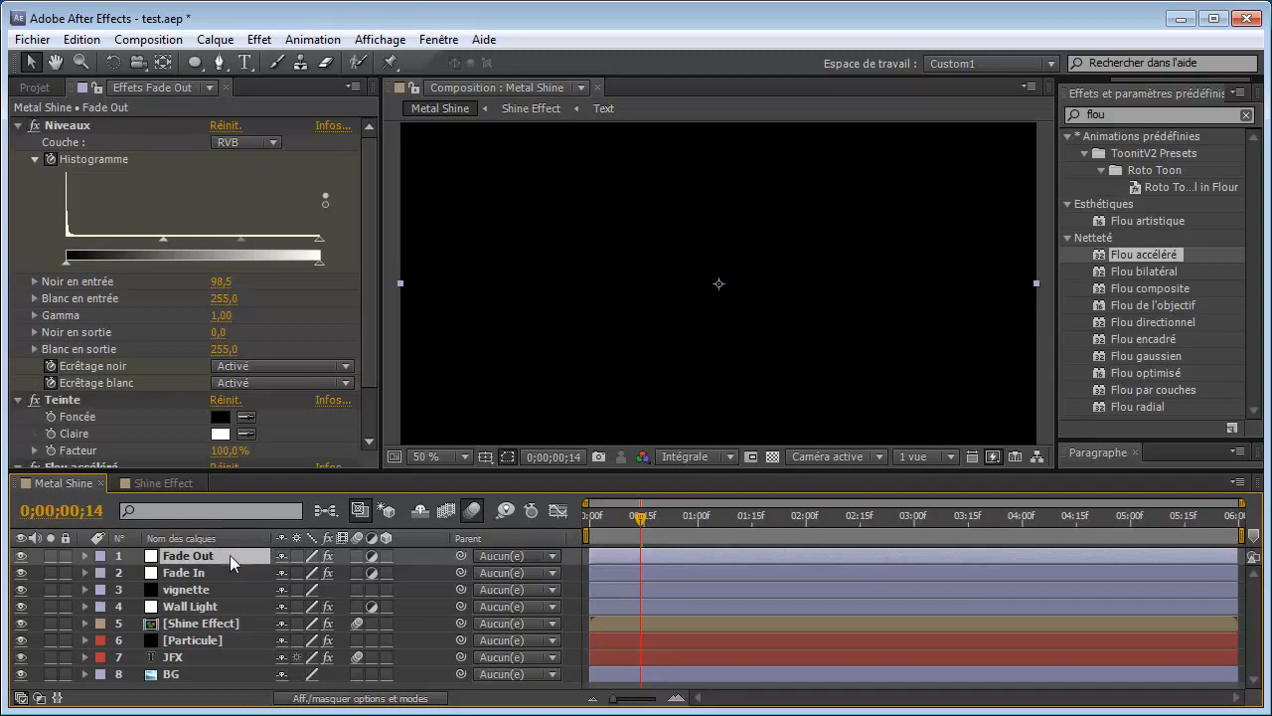
# Step: Reveal all of the Fade Out layer's Niveaux and Flou accéléré keyframes and move them together so the first falls at about 0;00;05;06
pyautogui.press('e')
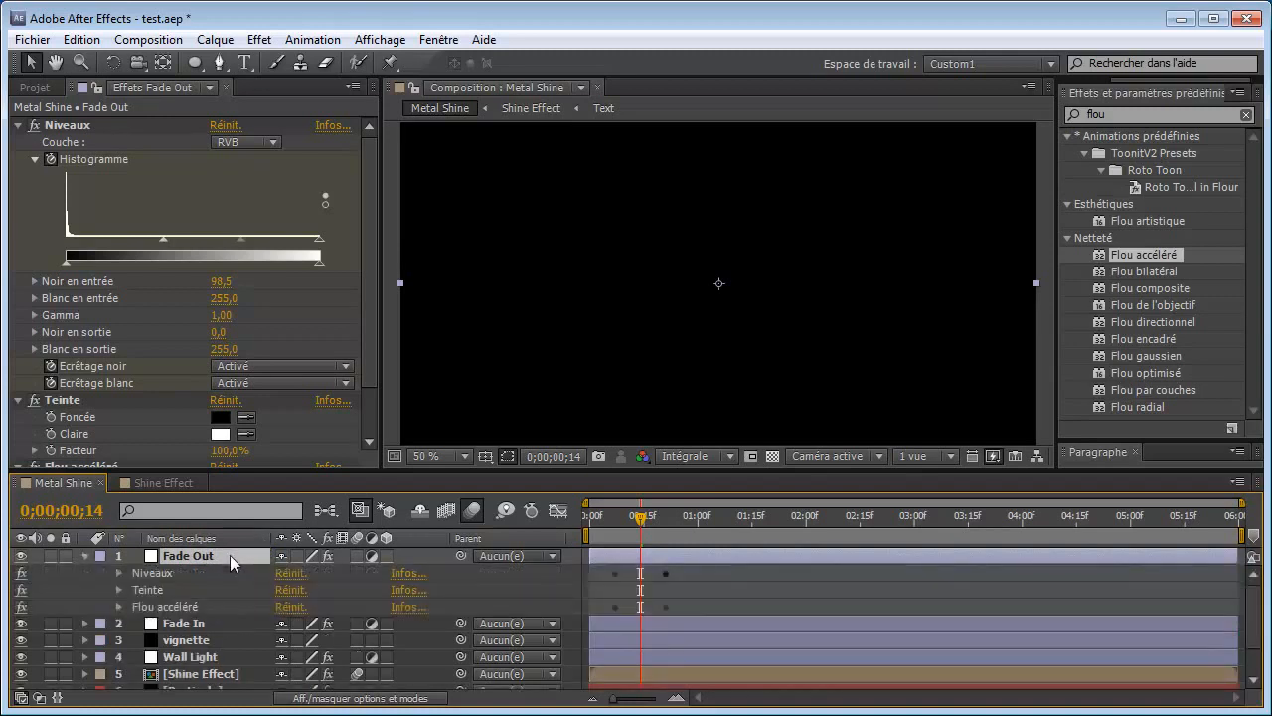
pyautogui.click(119, 572)
pyautogui.click(119, 658)
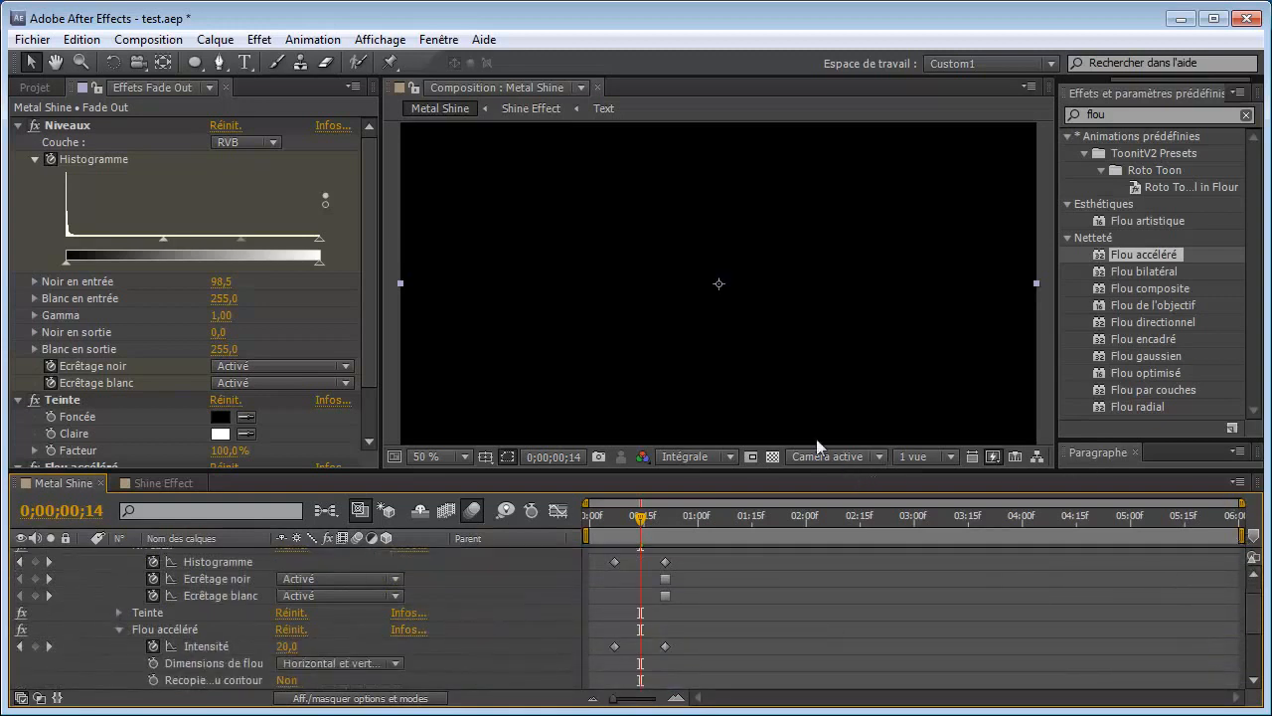
pyautogui.scroll(-2, 749, 443)
pyautogui.moveTo(748, 472); pyautogui.dragTo(745, 420)
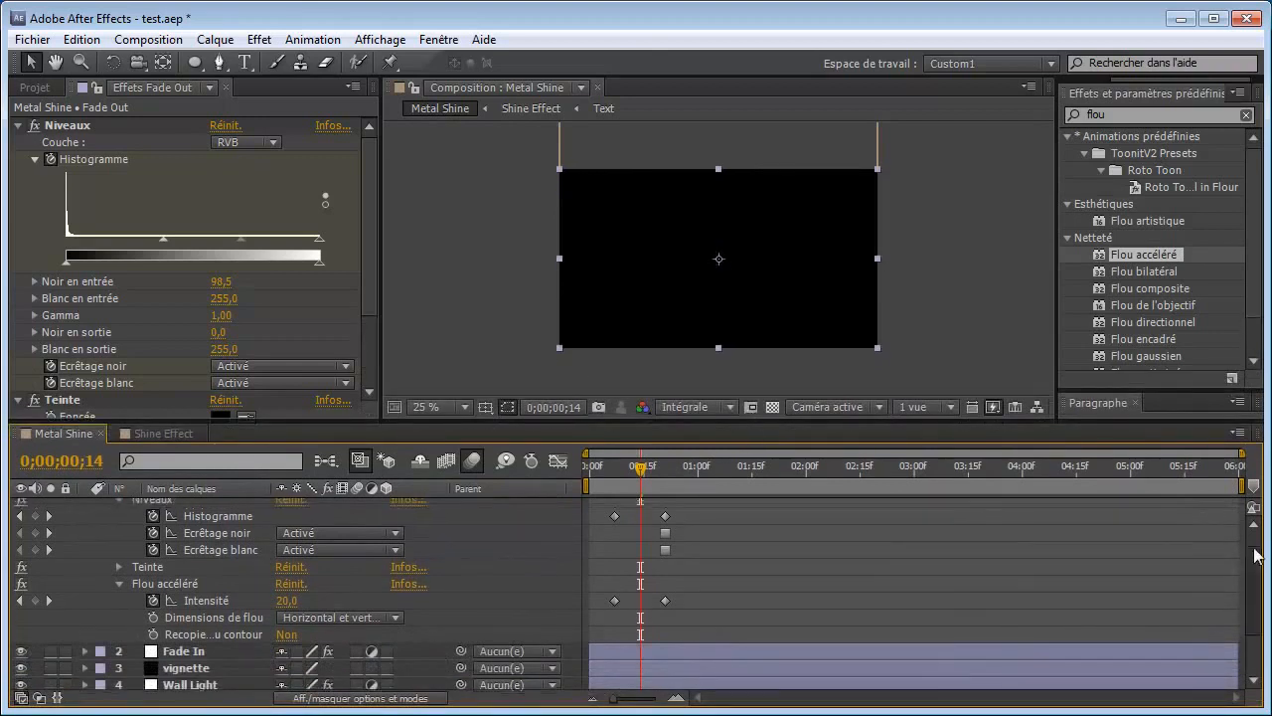
pyautogui.scroll(1, 1249, 541)
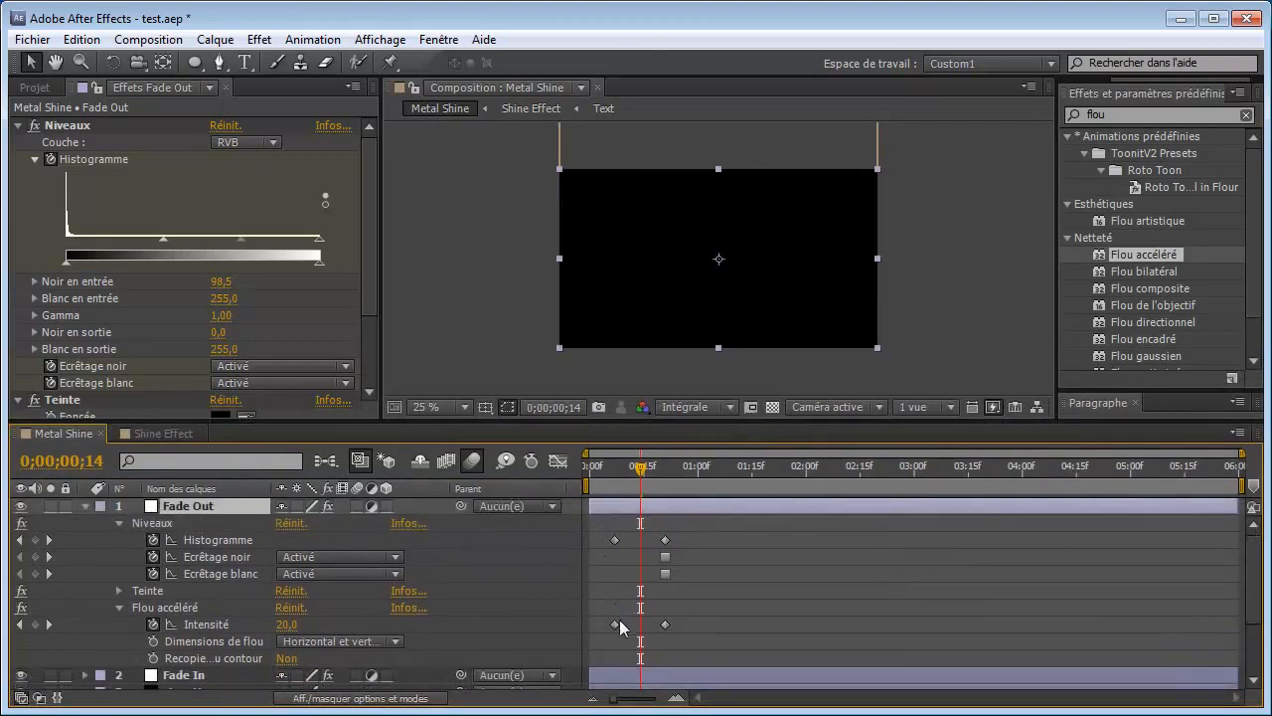
pyautogui.moveTo(599, 524); pyautogui.dragTo(678, 641)
pyautogui.moveTo(613, 537); pyautogui.dragTo(1151, 536)
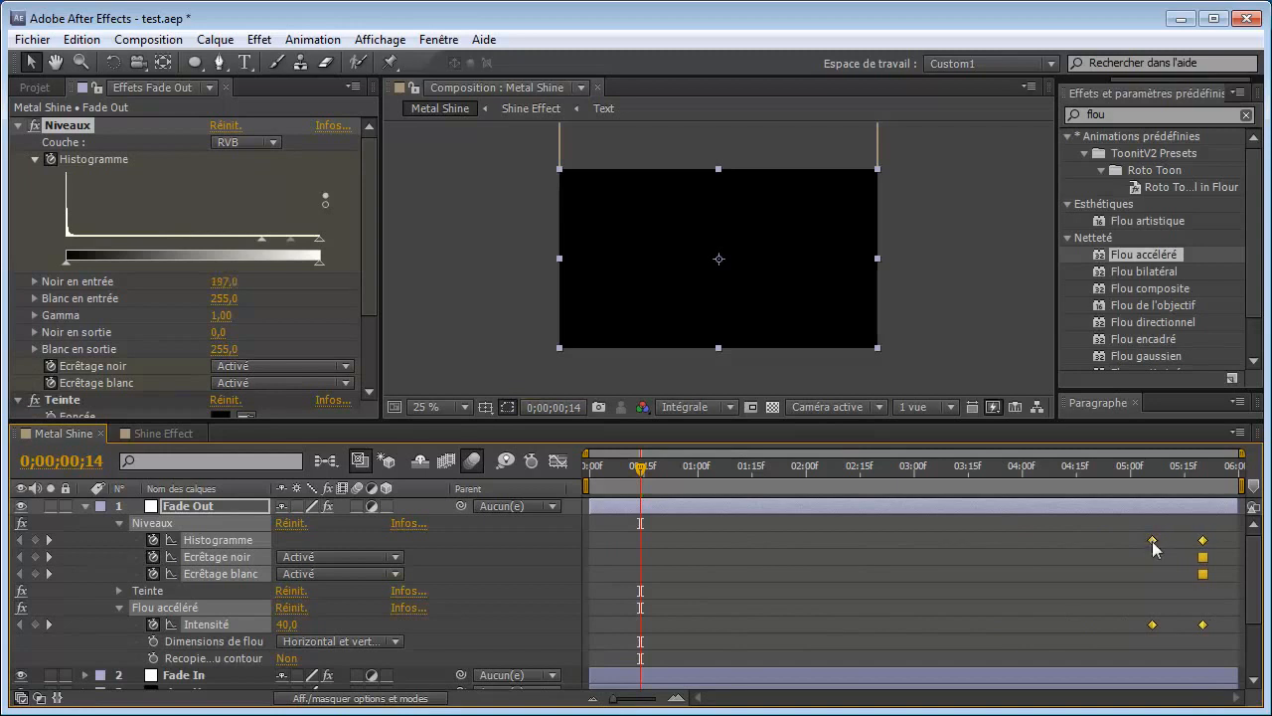
# Step: Reverse the Fade Out layer's selected Niveaux and Flou accéléré keyframes in time with the keyframe assistant
pyautogui.click(1098, 467)
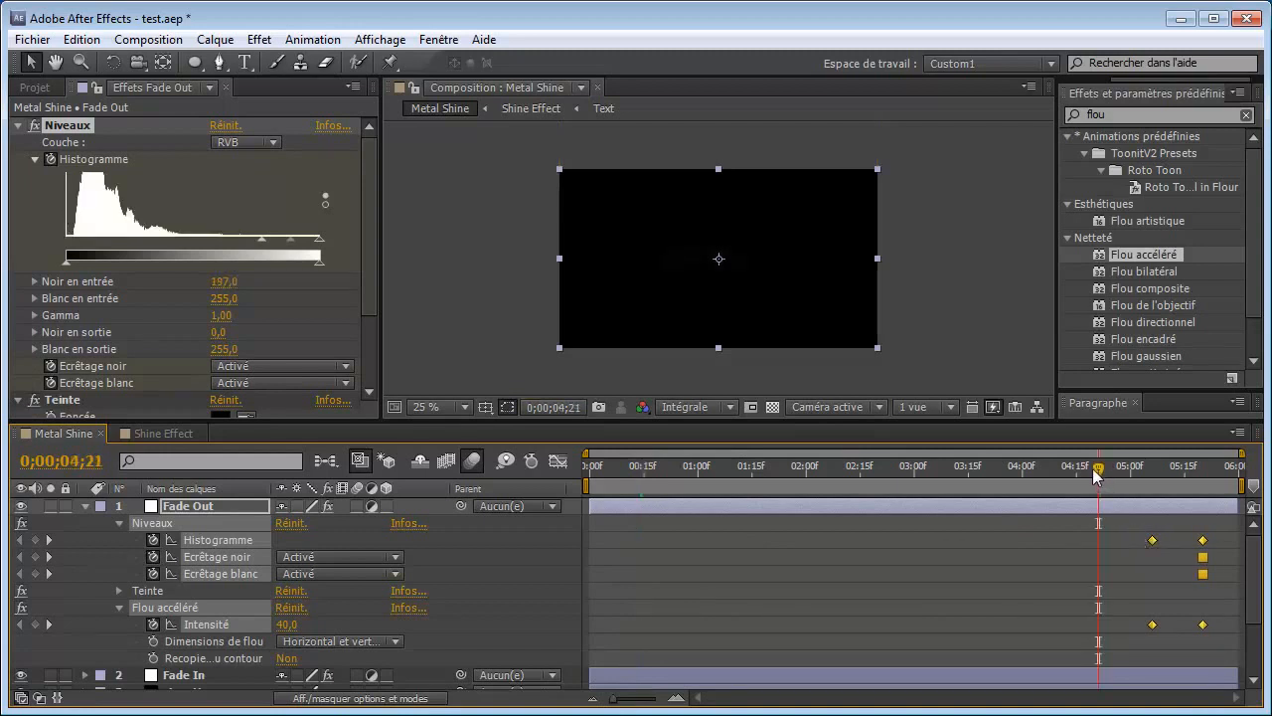
pyautogui.moveTo(1094, 467); pyautogui.dragTo(1146, 467)
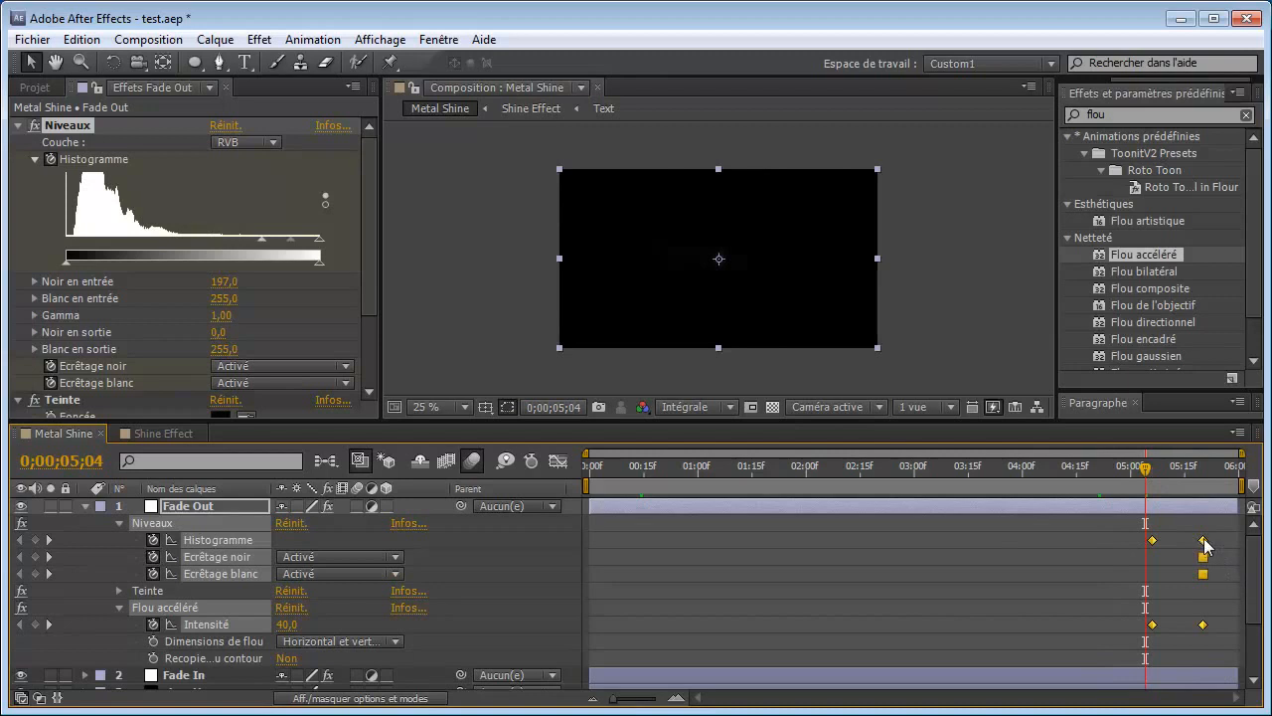
pyautogui.rightClick(1203, 542)
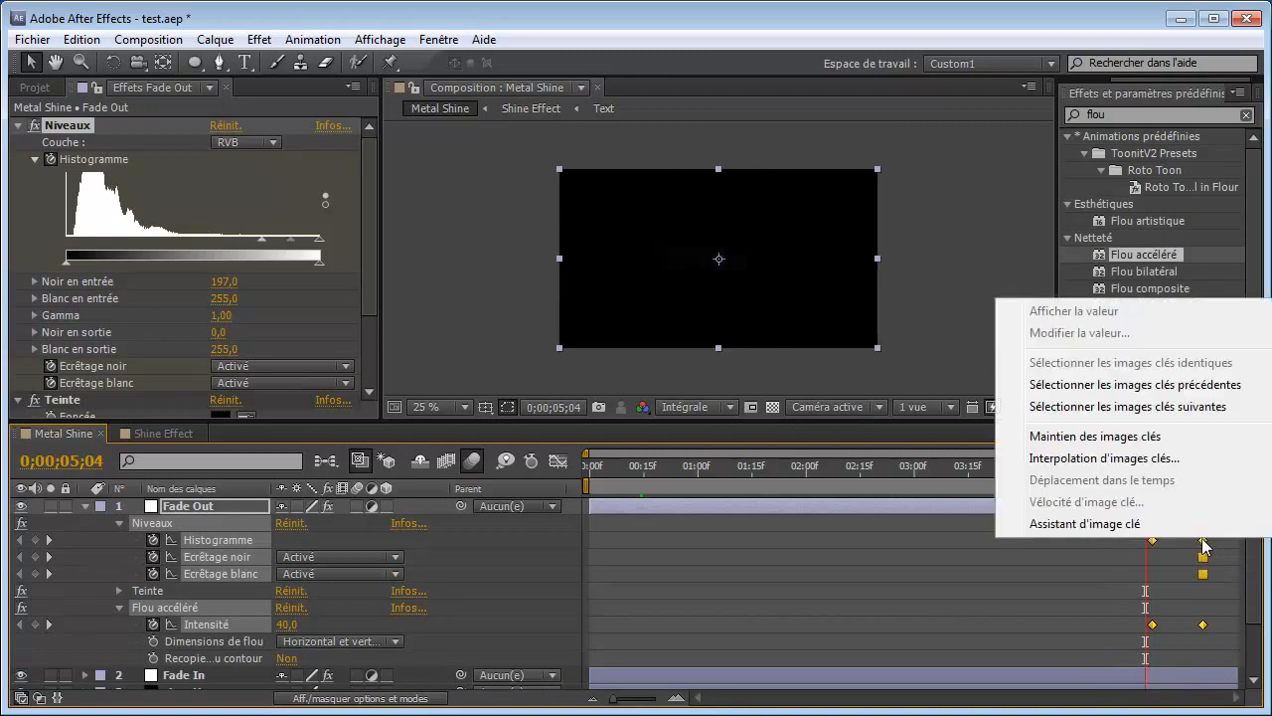
pyautogui.moveTo(1153, 521)
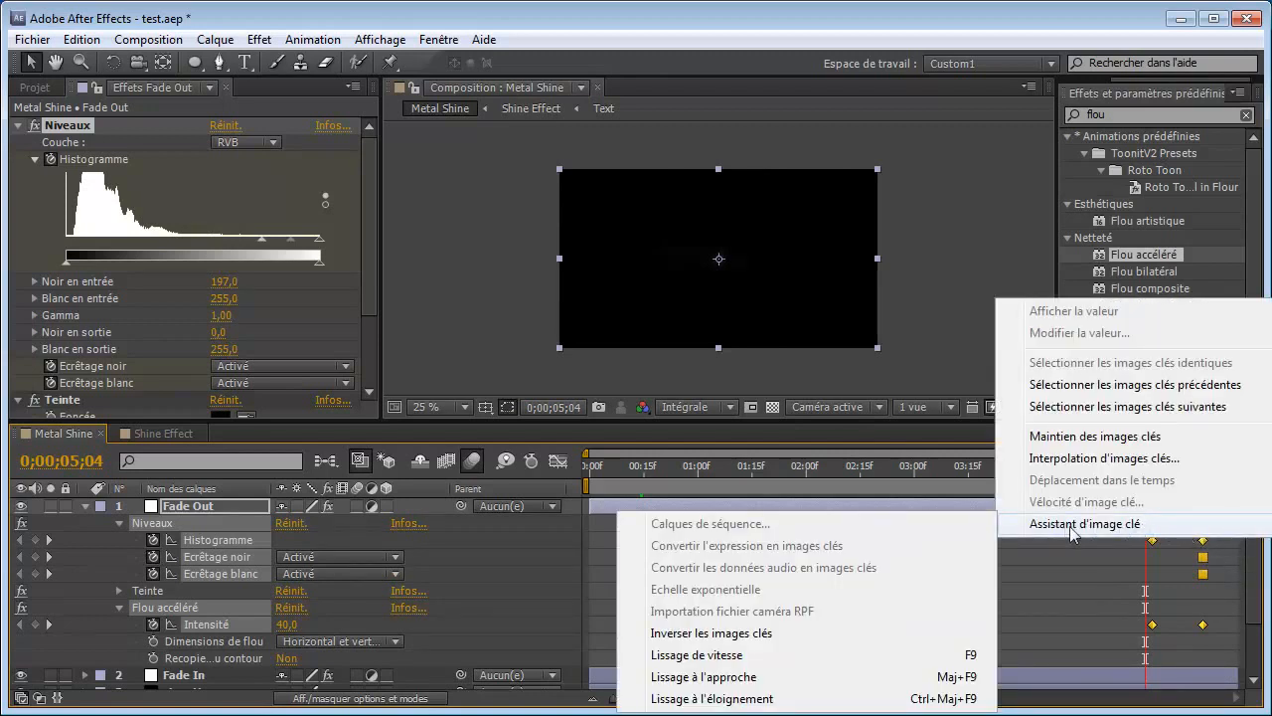
pyautogui.click(717, 634)
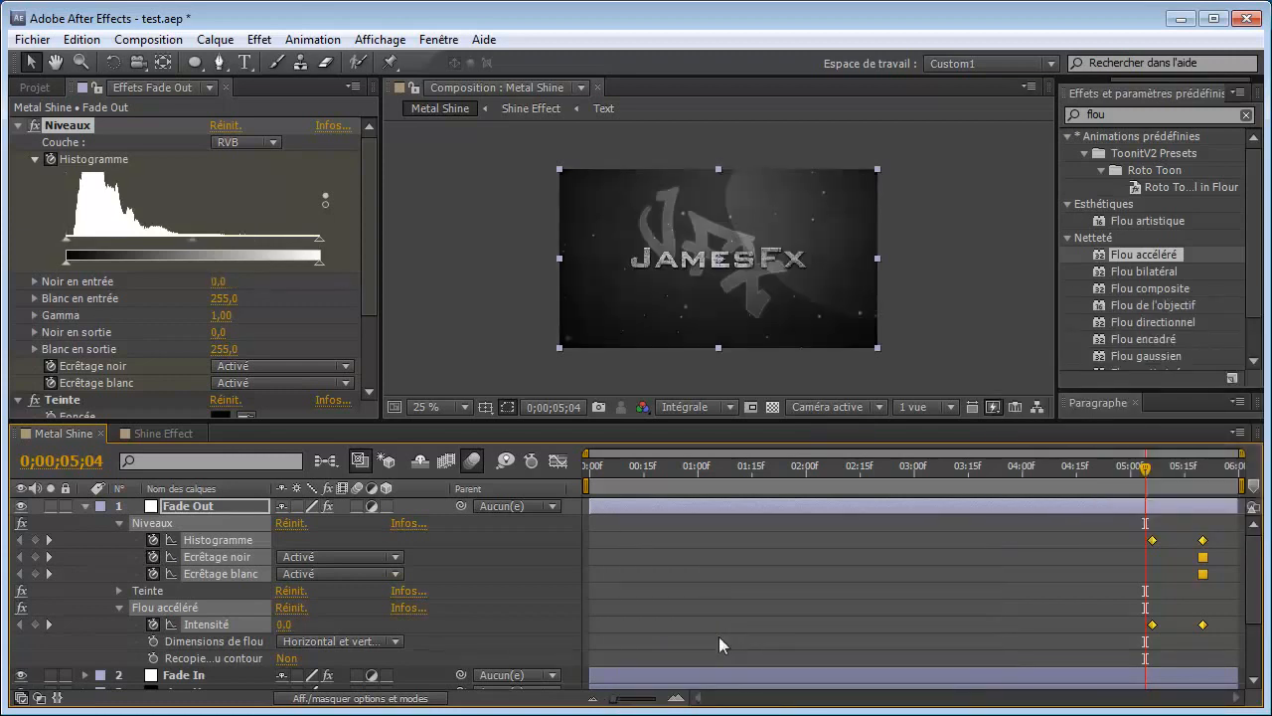
# Step: Preview the fade-out from 0;00;05;05 to 0;00;05;20, and collapse the Fade Out layer's properties
pyautogui.moveTo(1146, 473)
pyautogui.mouseDown()
pyautogui.moveTo(1158, 469)
pyautogui.moveTo(1150, 475)
pyautogui.mouseUp()
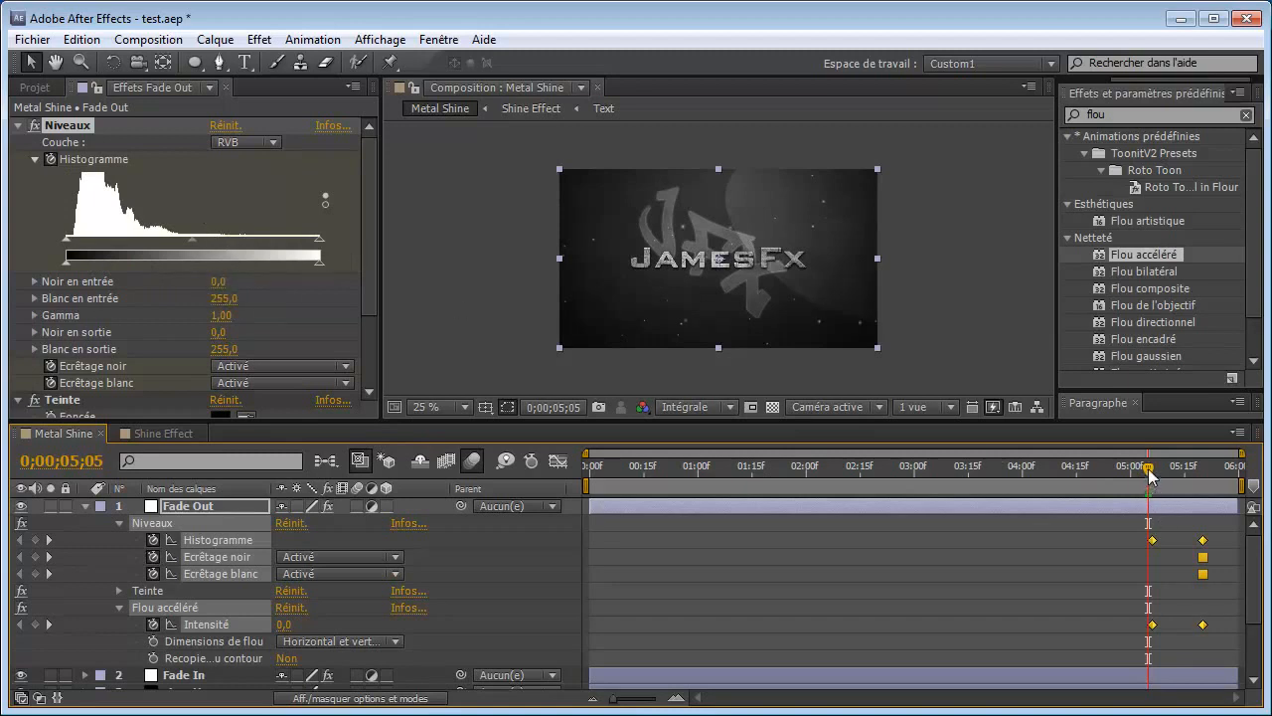
pyautogui.moveTo(1150, 476); pyautogui.dragTo(1203, 476)
pyautogui.moveTo(218, 282); pyautogui.dragTo(211, 286)
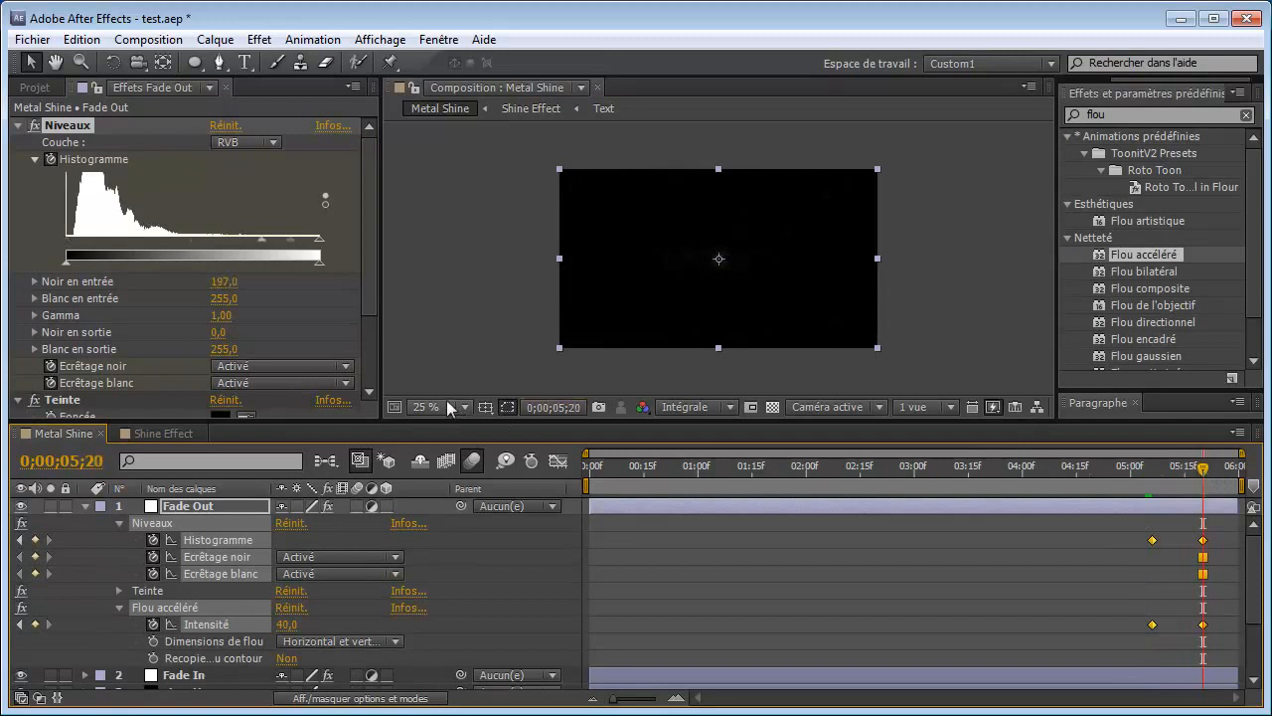
pyautogui.click(84, 506)
# Step: Apply the Teinte effect to the vignette layer, with the current time at 0;00;03;18
pyautogui.click(179, 540)
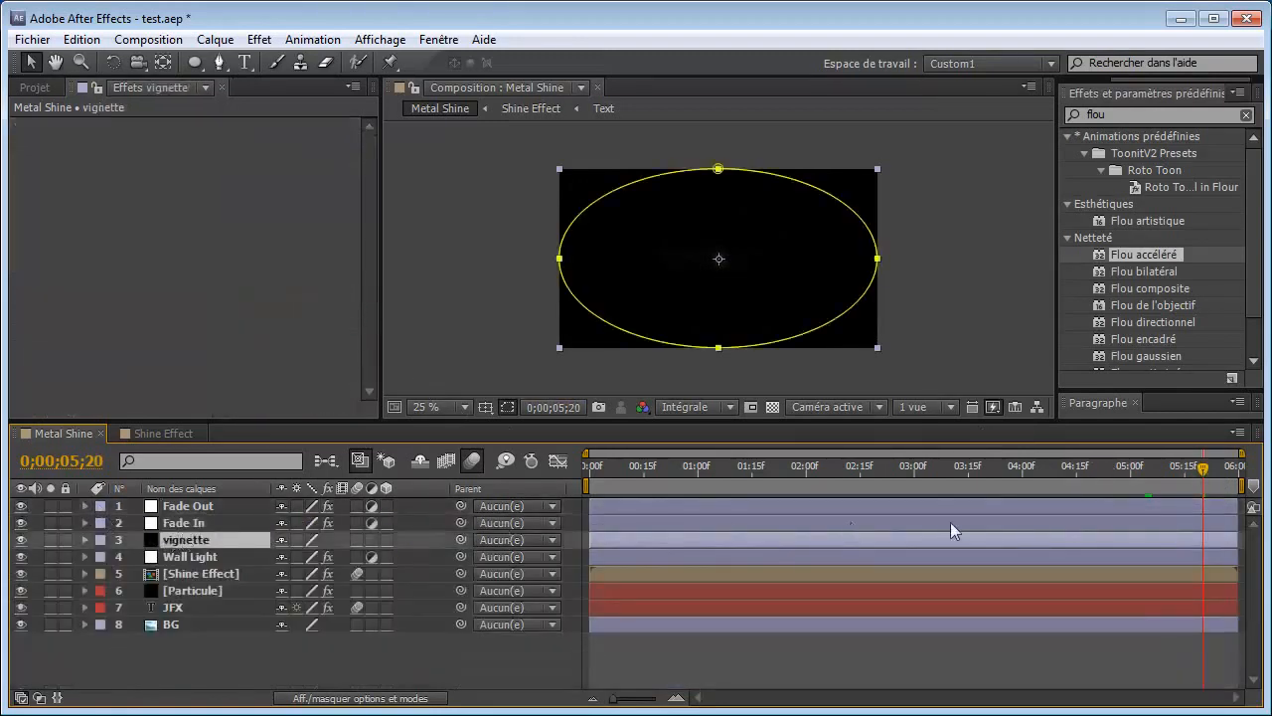
pyautogui.moveTo(1203, 469); pyautogui.dragTo(982, 473)
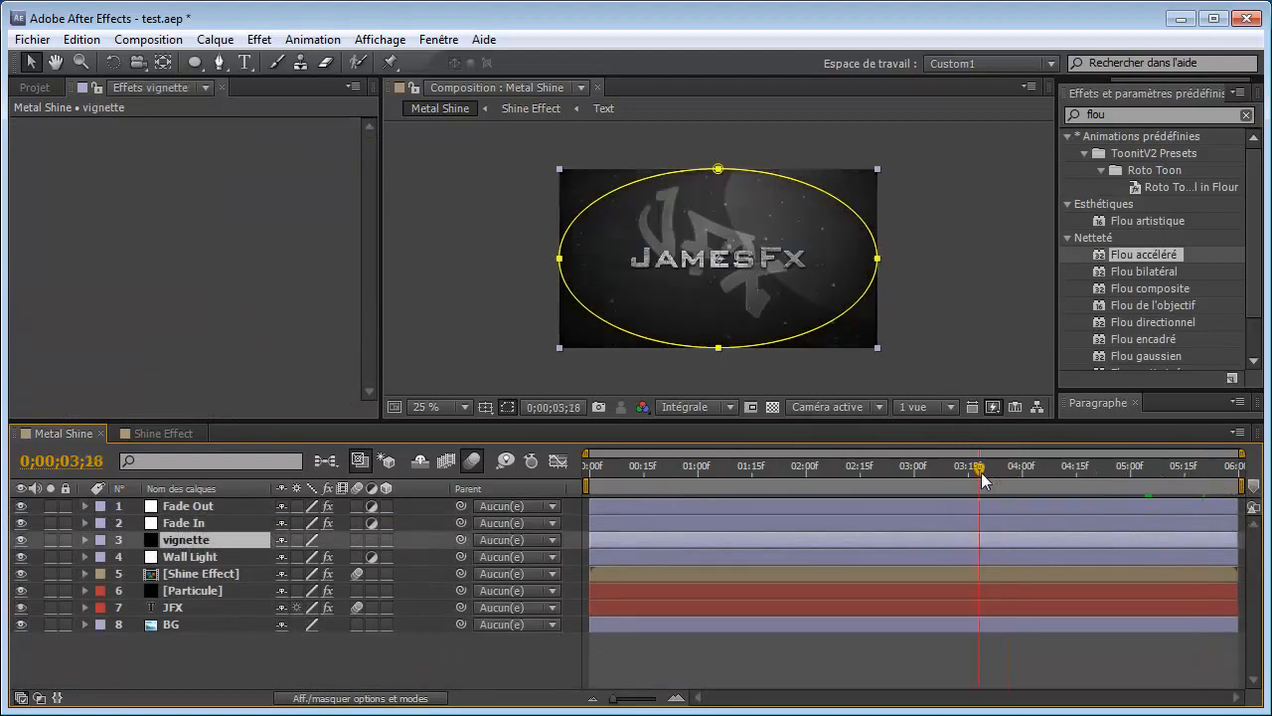
pyautogui.click(1111, 114)
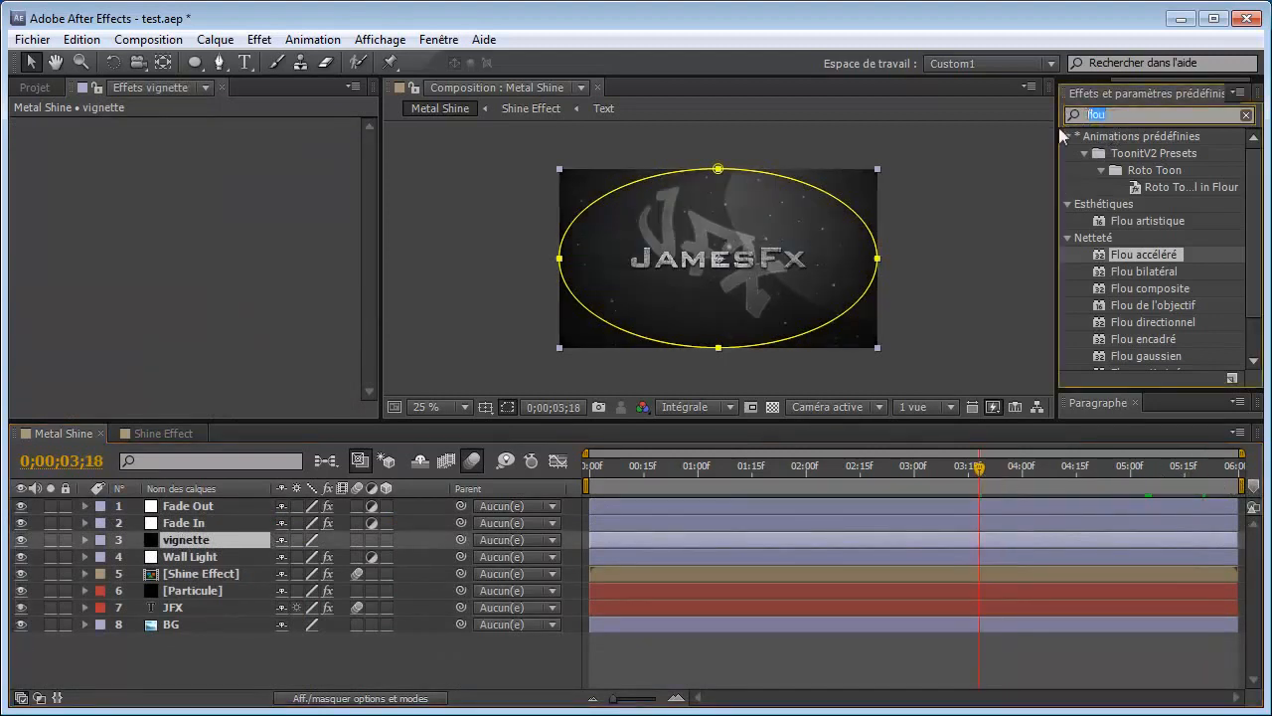
pyautogui.write('tein')
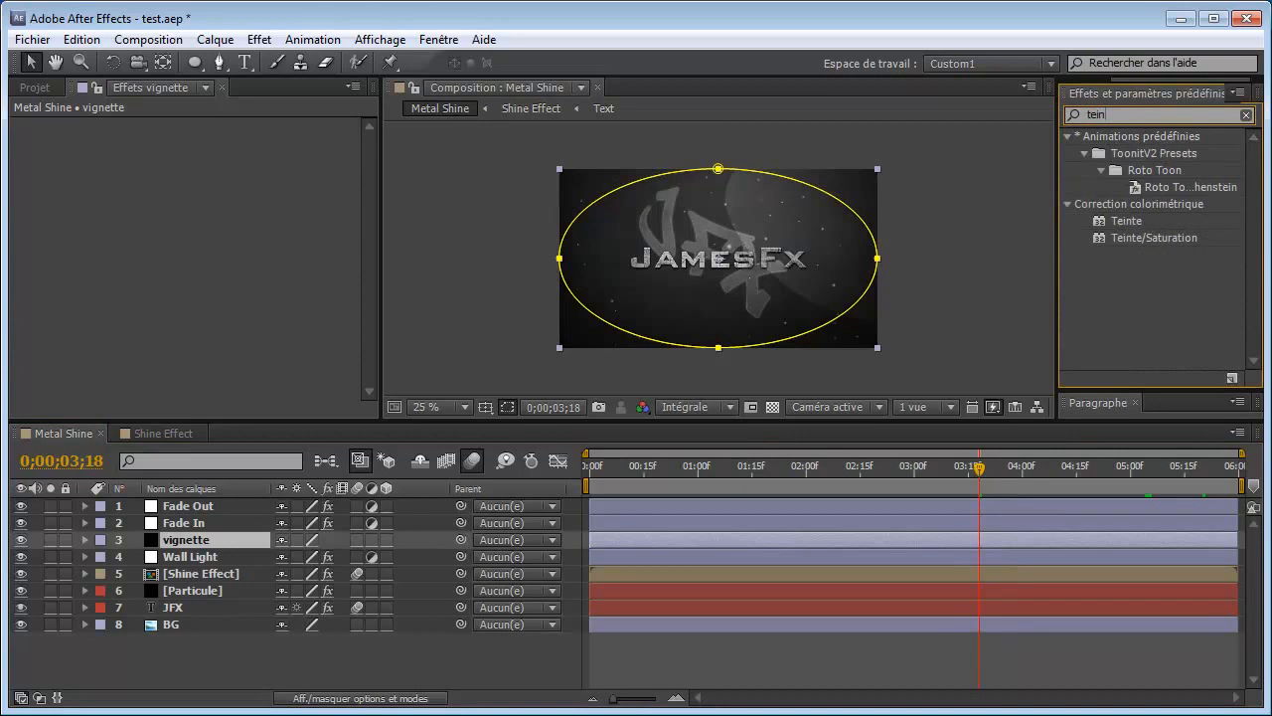
pyautogui.doubleClick(1126, 220)
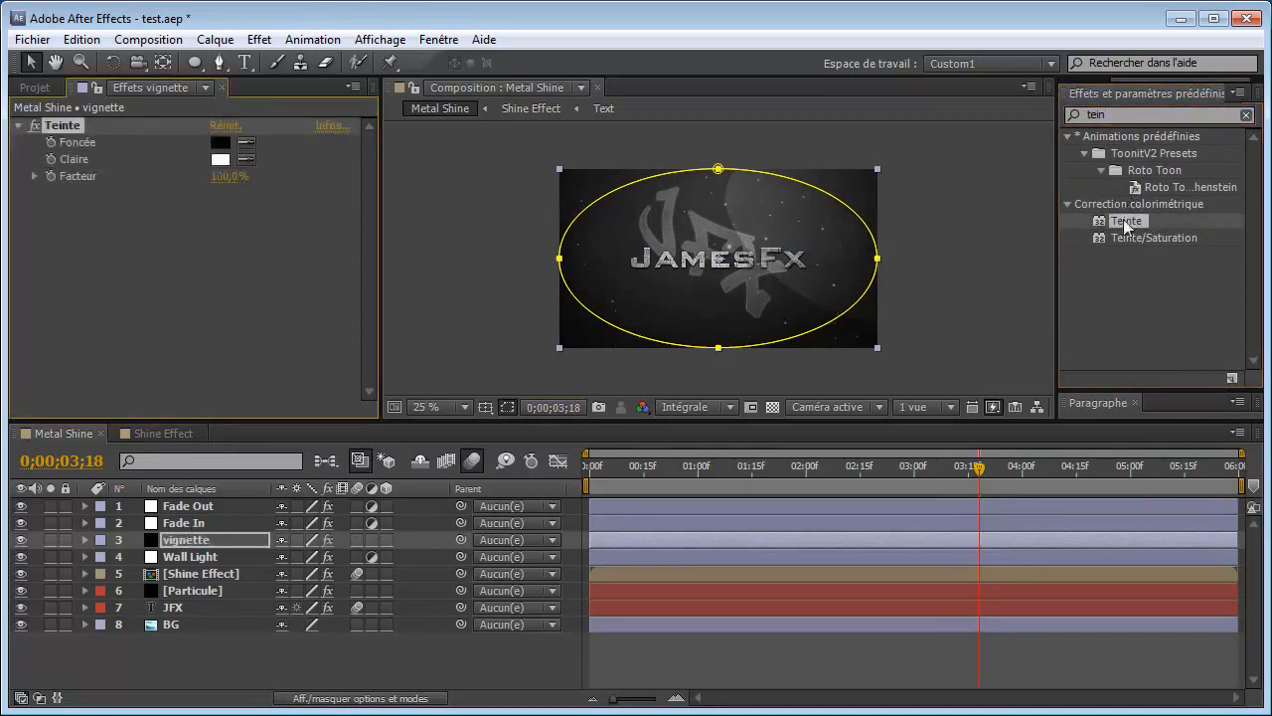
# Step: Enlarge the composition viewing area and play a RAM preview of the whole Metal Shine composition at 50 % magnification
pyautogui.press('.')
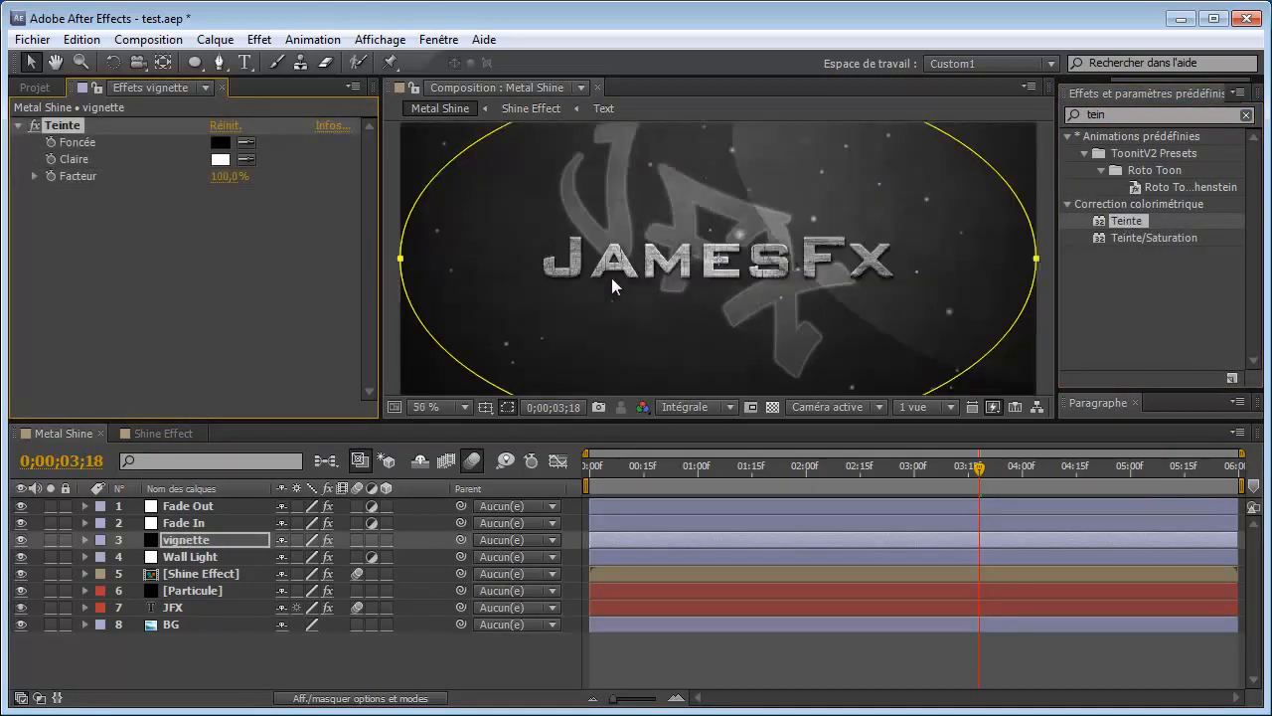
pyautogui.moveTo(753, 421); pyautogui.dragTo(754, 500)
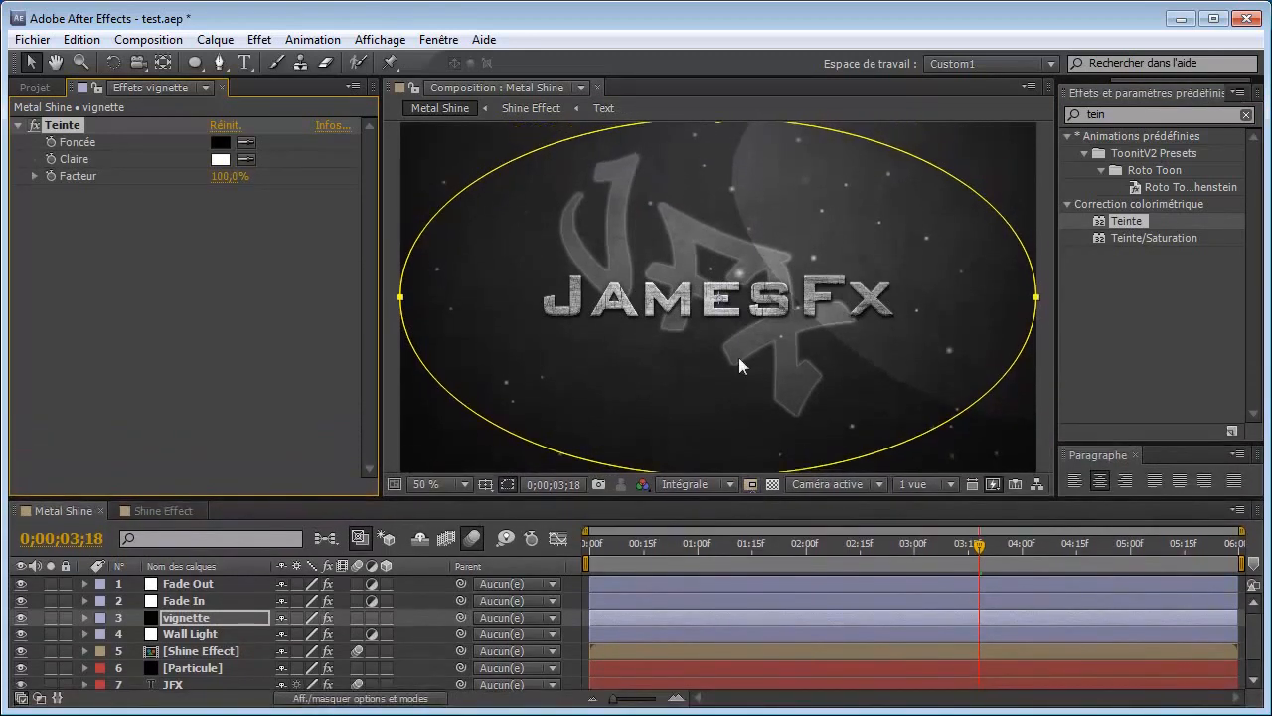
pyautogui.press(',')
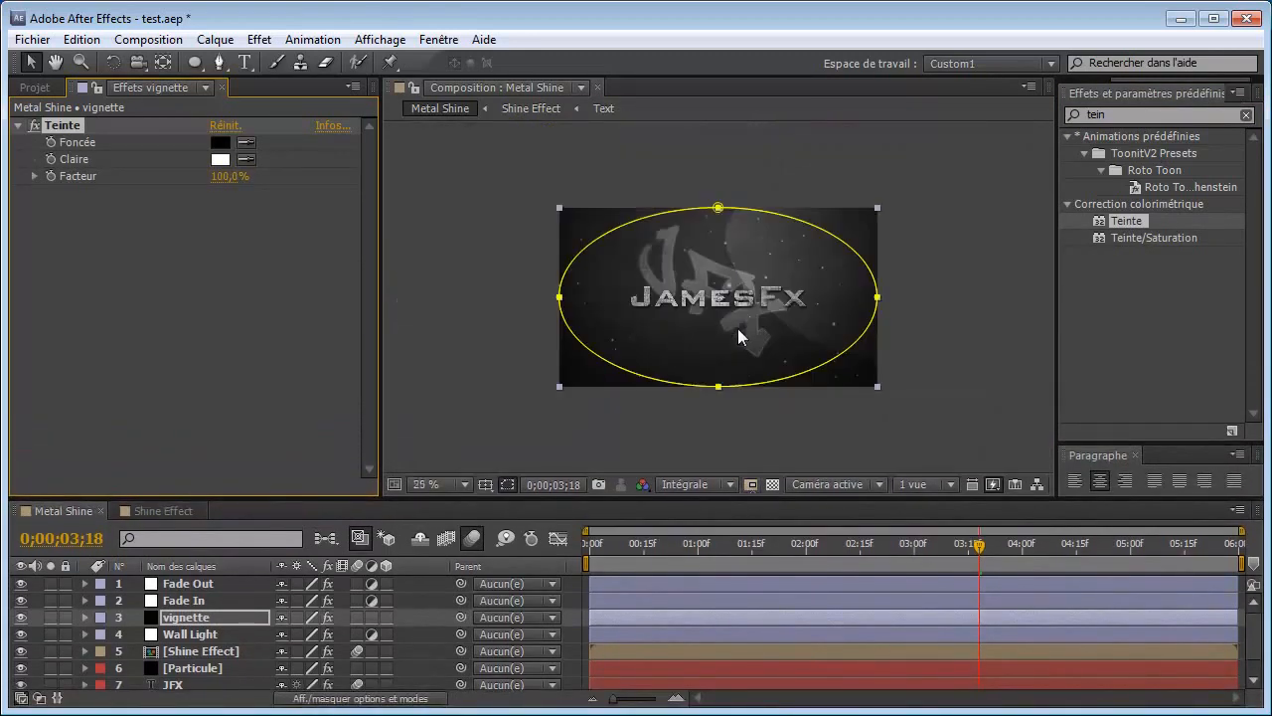
pyautogui.click(595, 547)
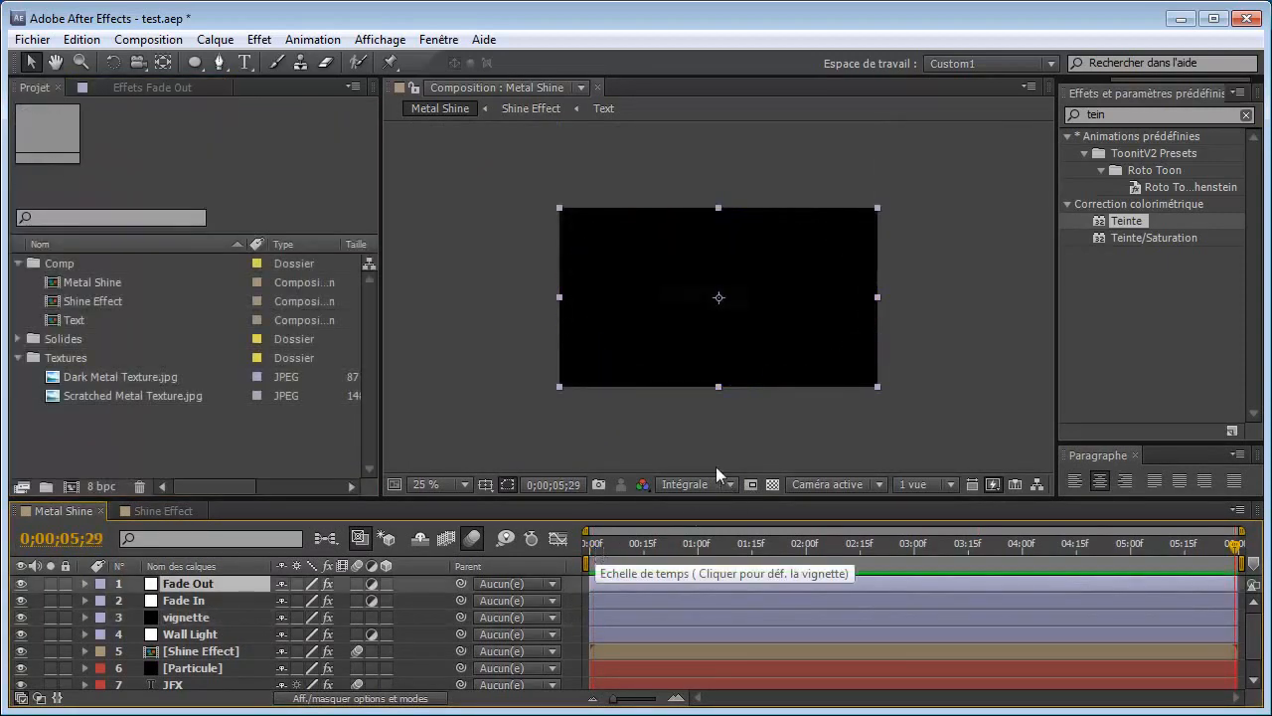
pyautogui.press('.')
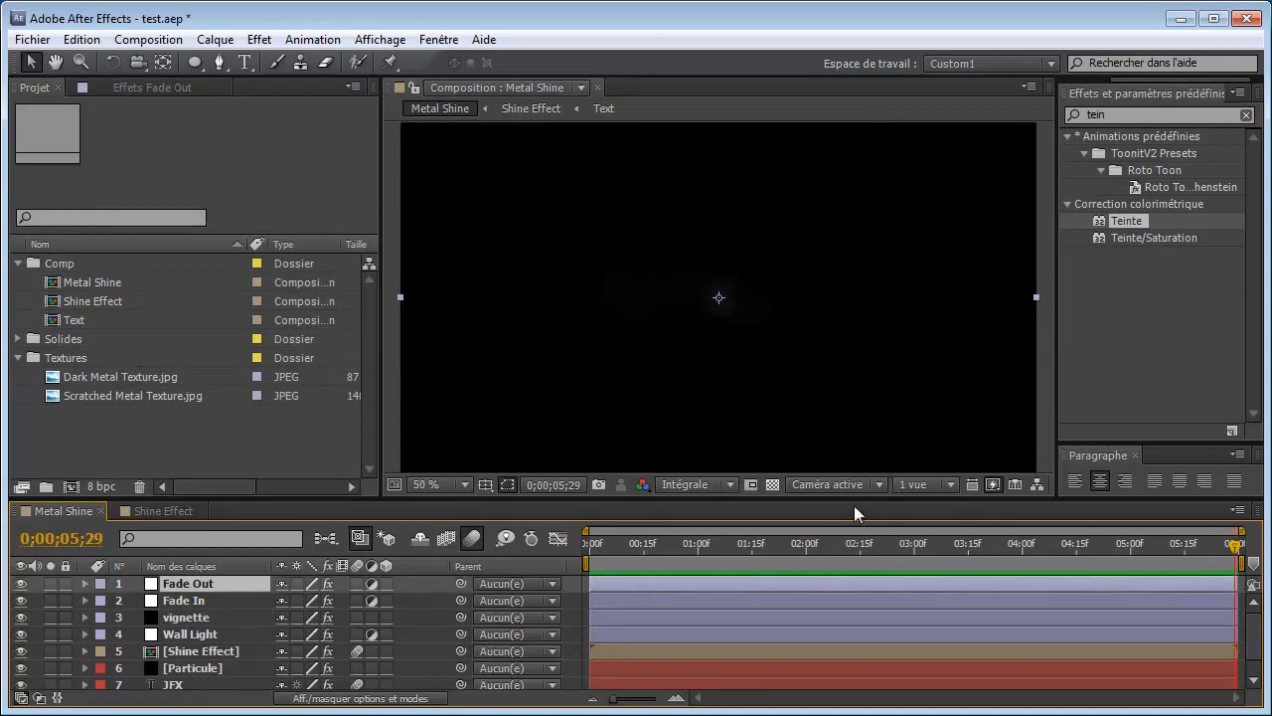
pyautogui.press('KP_0')
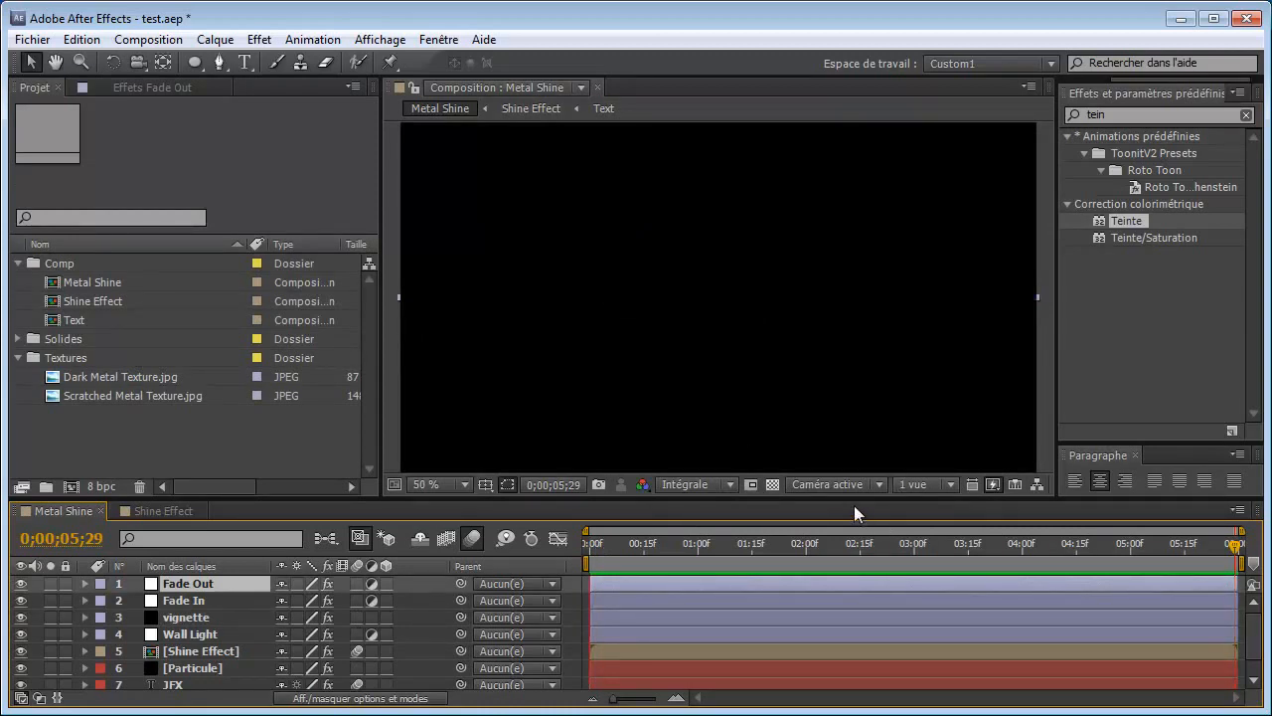